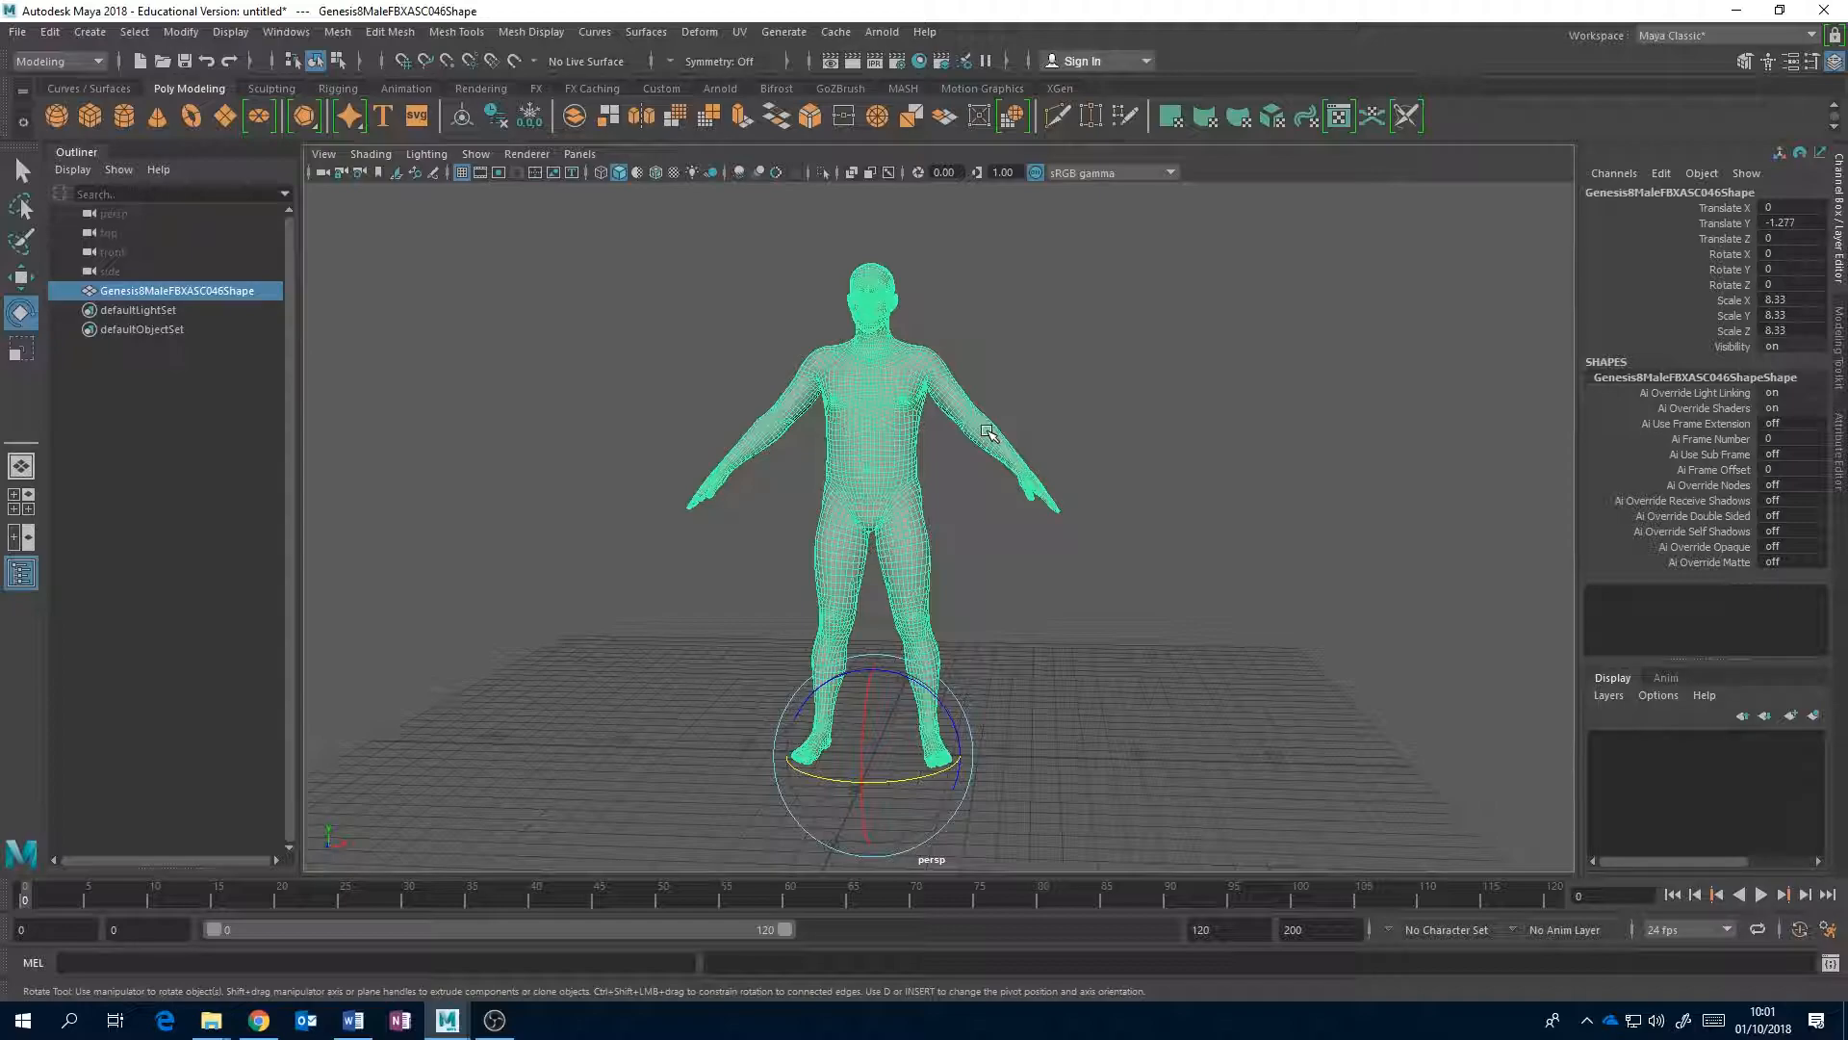
- Inspect the male scale figure from several angles and clear its selection
{"action": "left_click_drag", "start_coordinate": [1060, 322], "coordinate": [1029, 345], "text": "alt"}
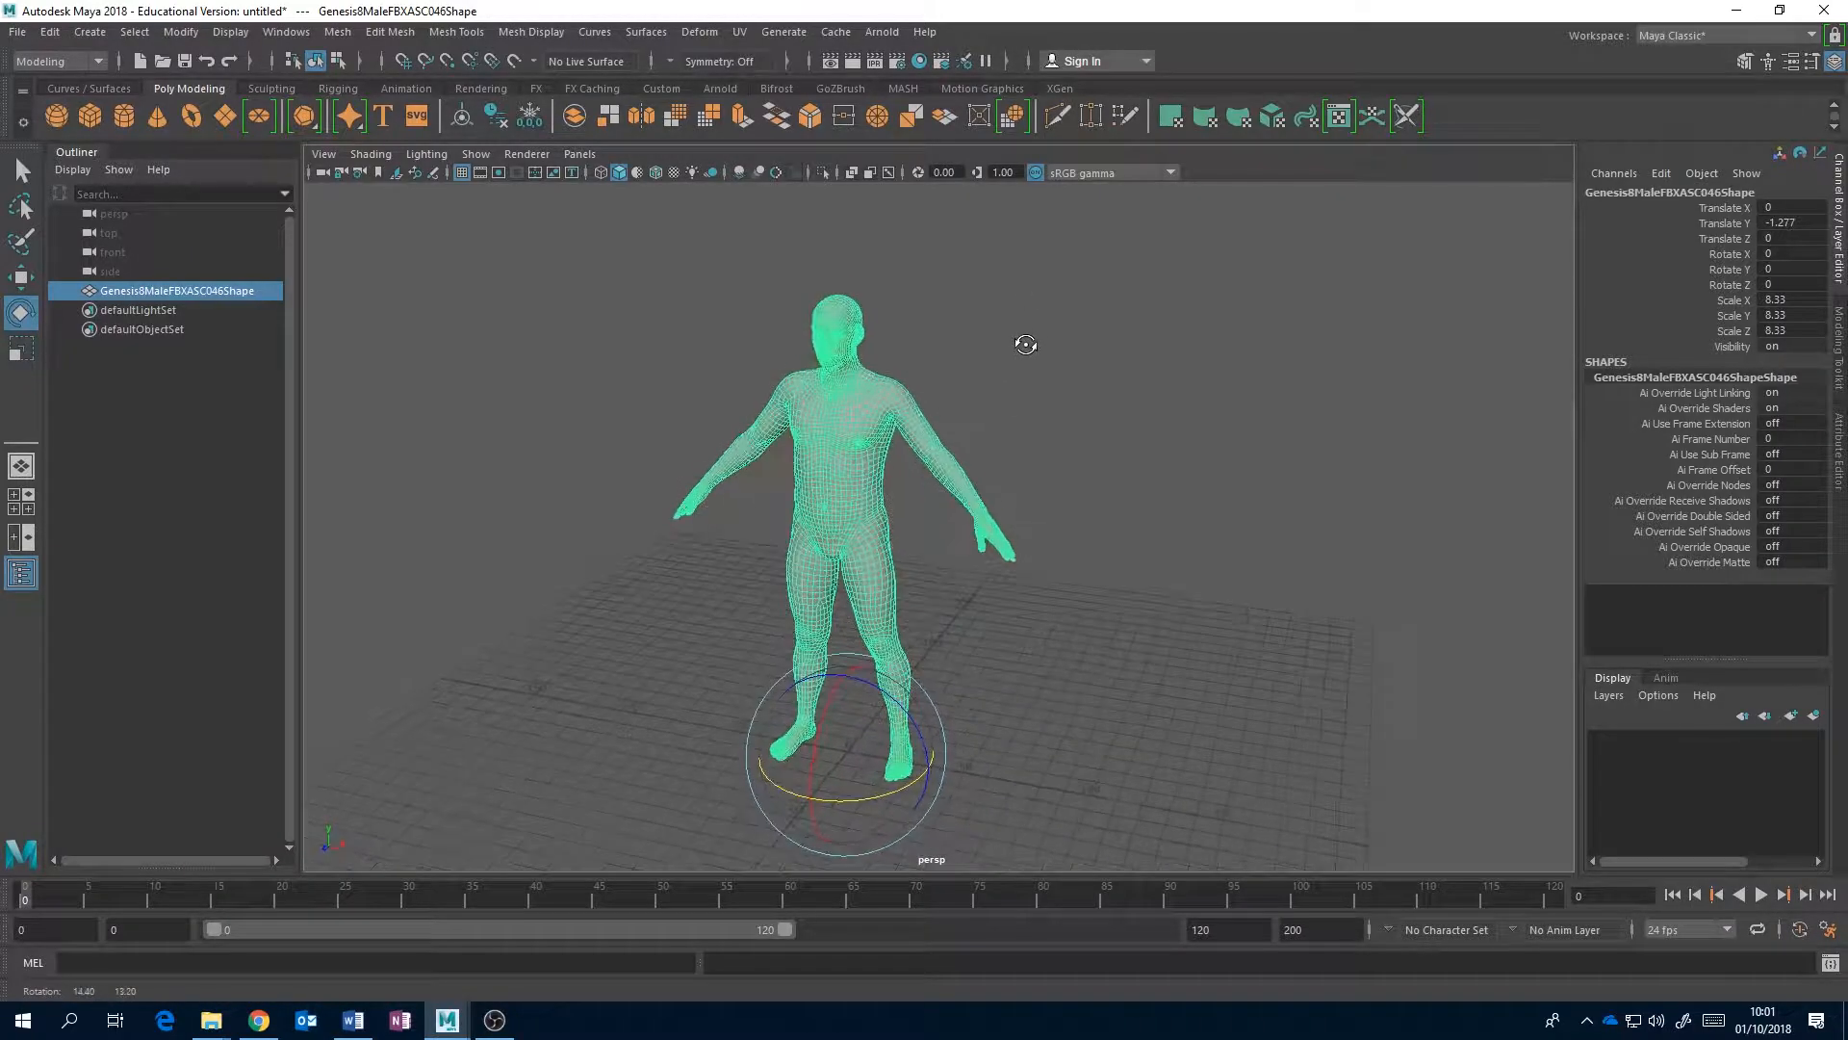
{"action": "middle_click_drag", "start_coordinate": [1038, 346], "coordinate": [1117, 336], "text": "alt"}
{"action": "scroll", "coordinate": [1117, 337], "scroll_direction": "down", "scroll_amount": 2}
{"action": "scroll", "coordinate": [1117, 337], "scroll_direction": "up", "scroll_amount": 2}
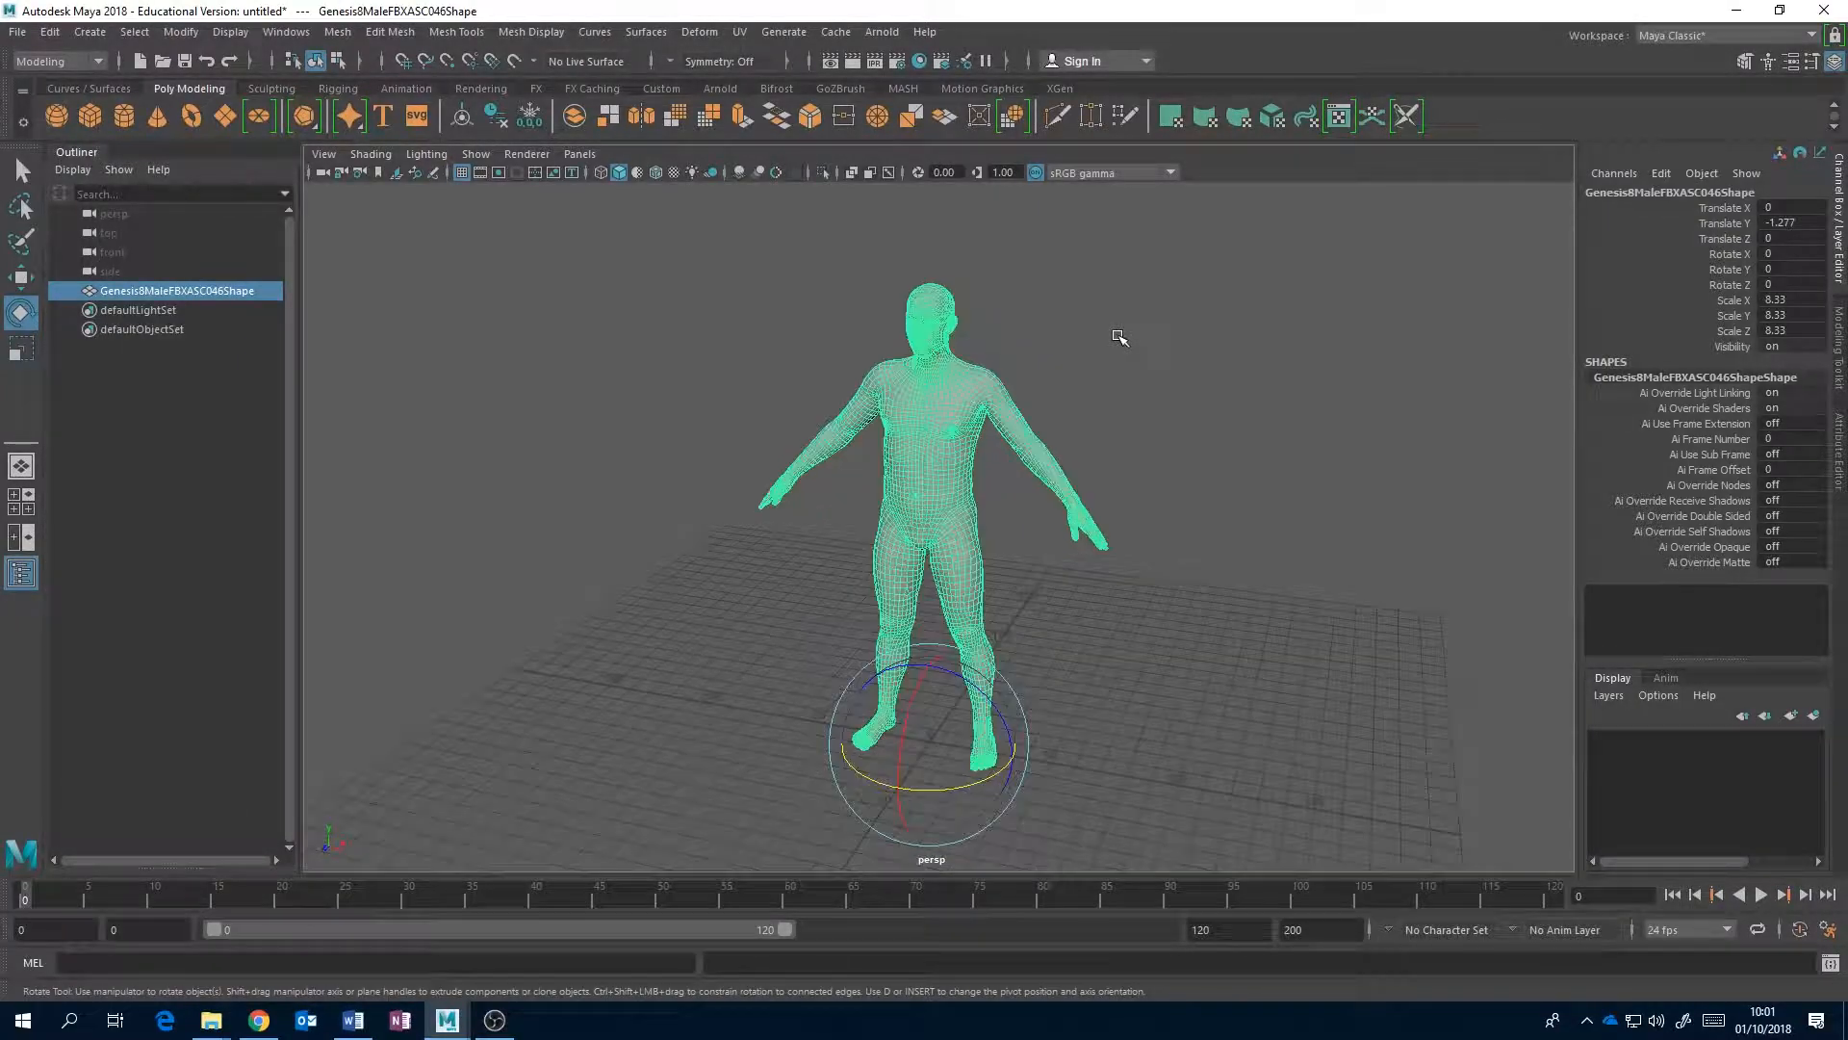
{"action": "middle_click_drag", "start_coordinate": [1144, 358], "coordinate": [1033, 364], "text": "alt"}
{"action": "left_click", "coordinate": [1049, 385]}
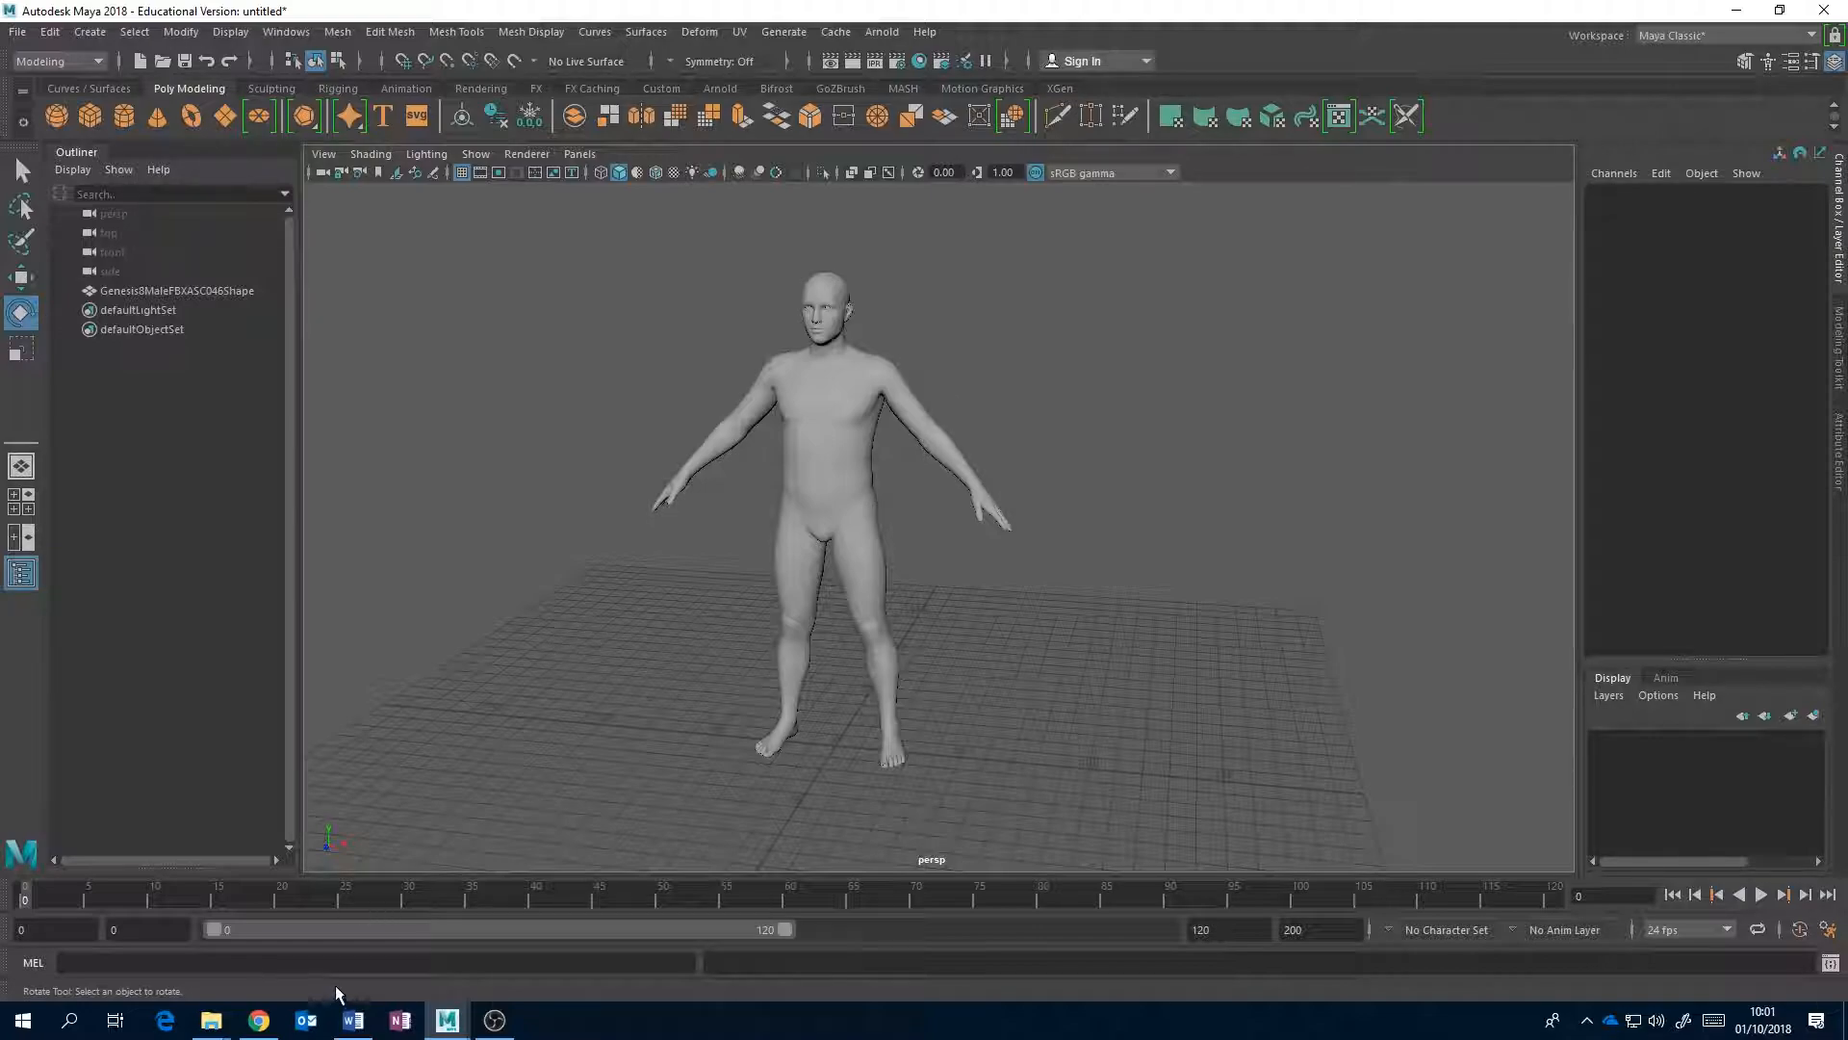
- Switch to Chrome and open the Monday morning material folder in the 2018 Introduction to CGI course's Learning Materials
{"action": "left_click", "coordinate": [259, 1021]}
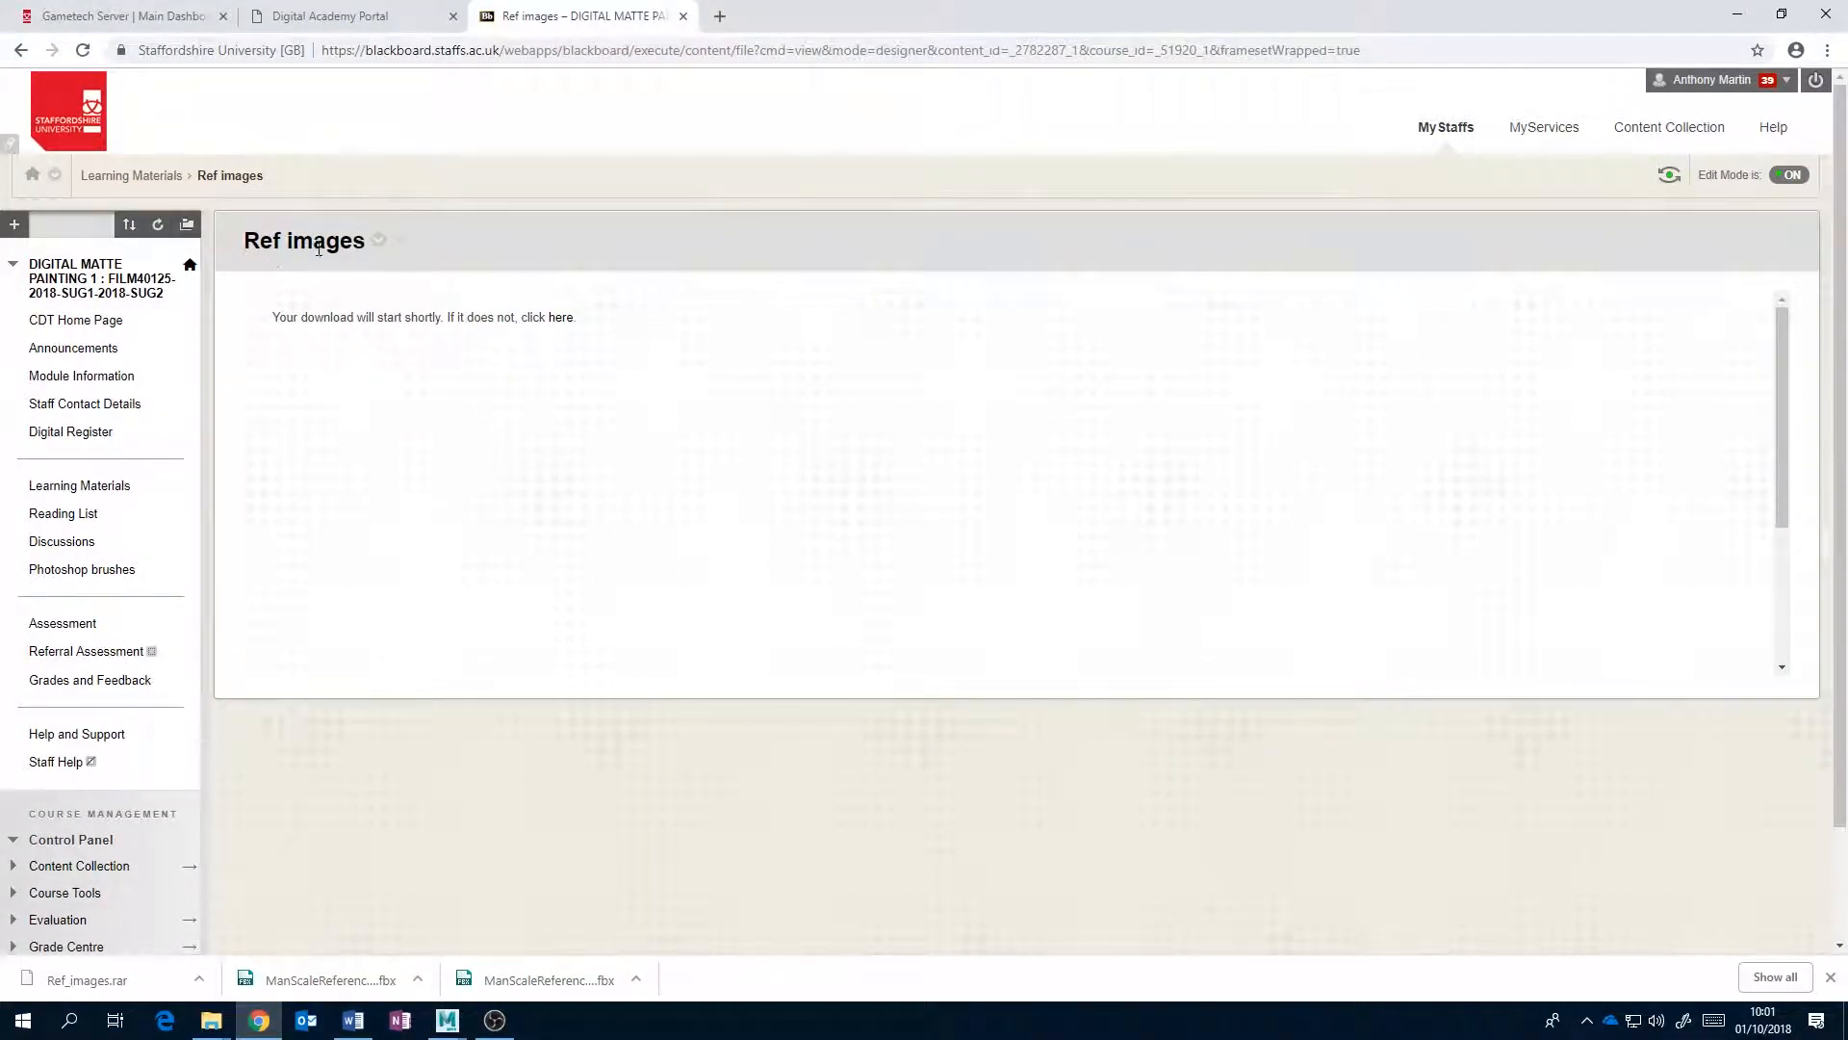
{"action": "left_click", "coordinate": [1452, 129]}
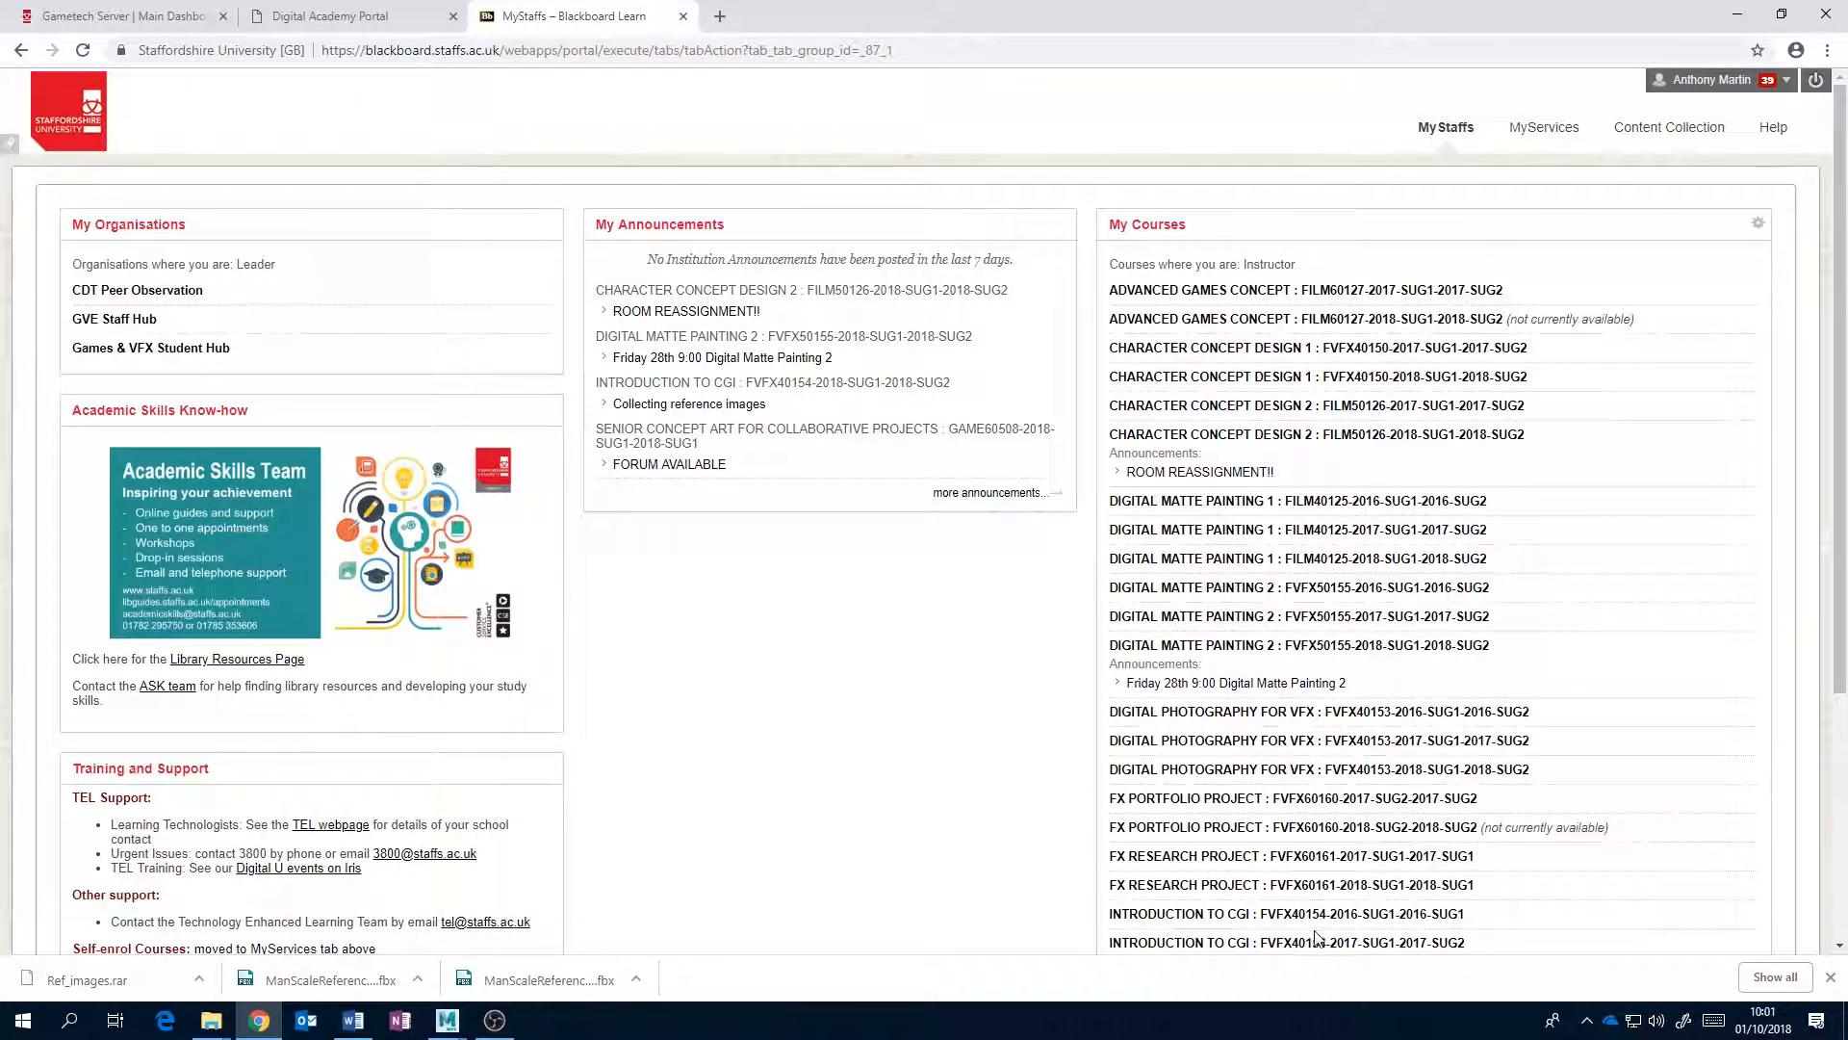
{"action": "scroll", "coordinate": [1319, 939], "scroll_direction": "down", "scroll_amount": 3}
{"action": "left_click", "coordinate": [1340, 685]}
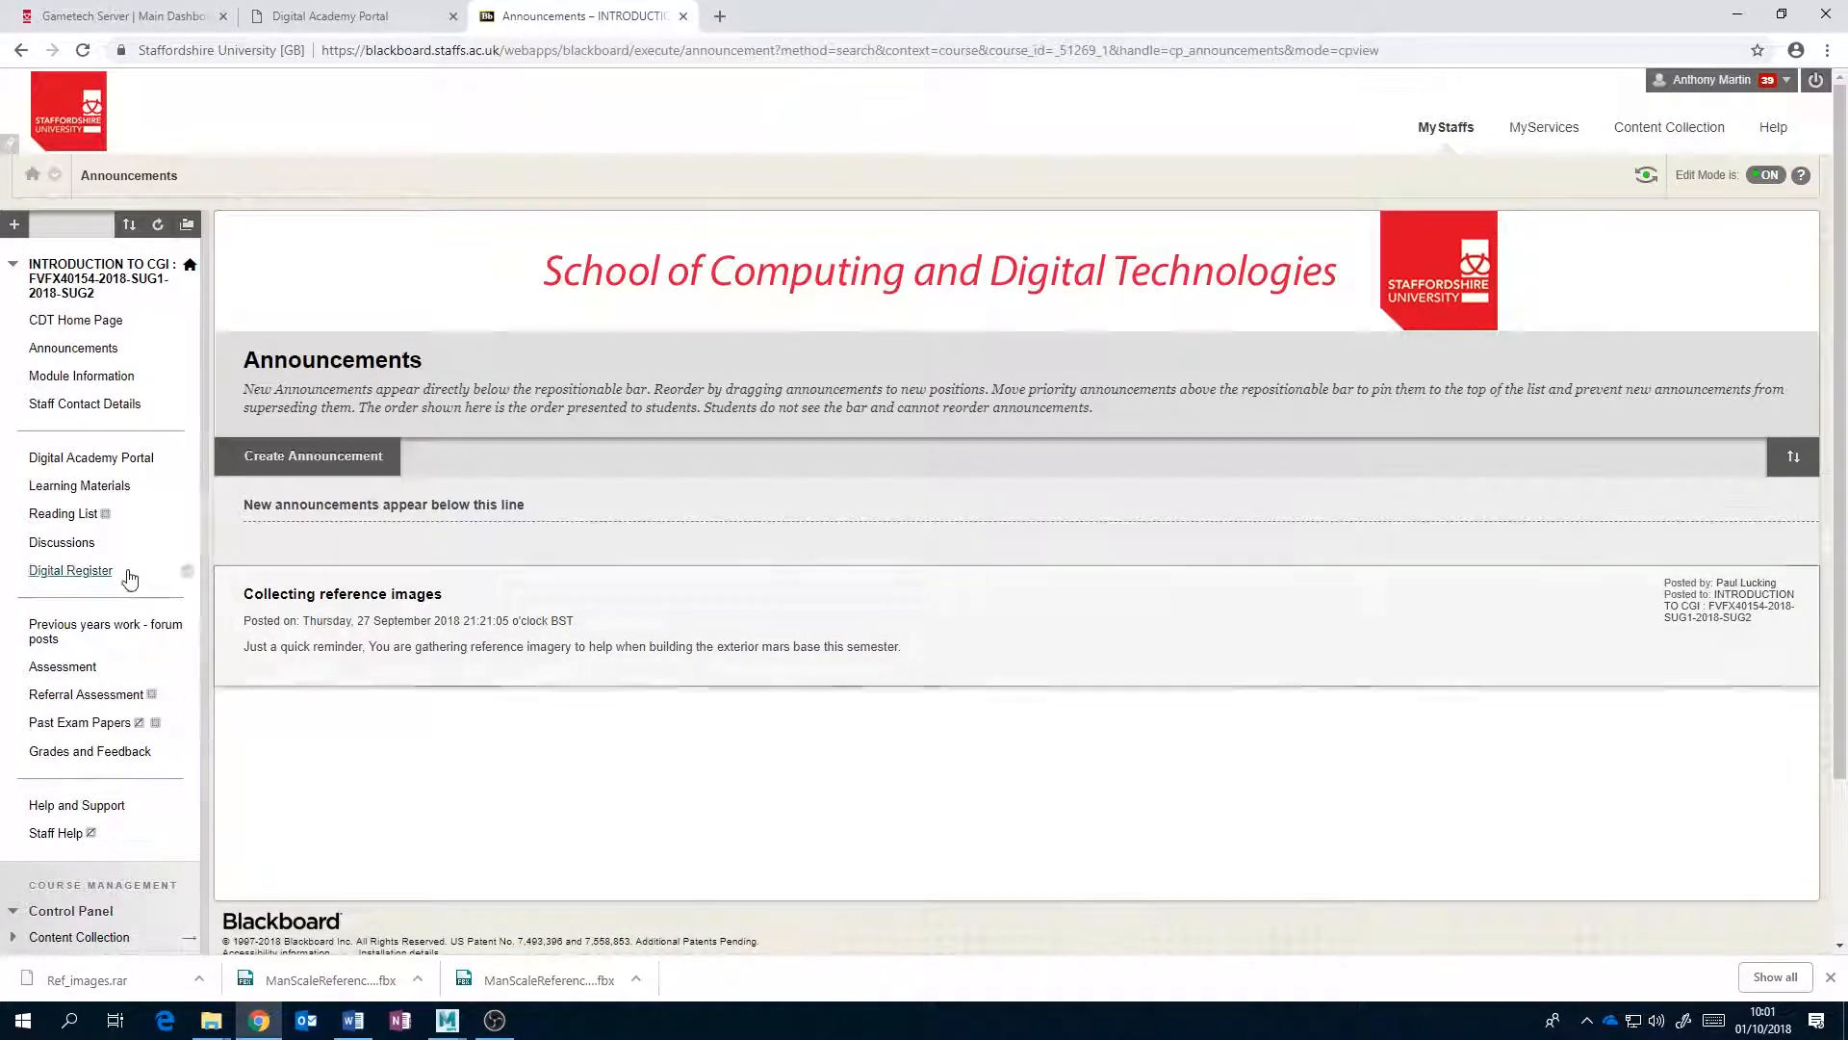
{"action": "left_click", "coordinate": [101, 500]}
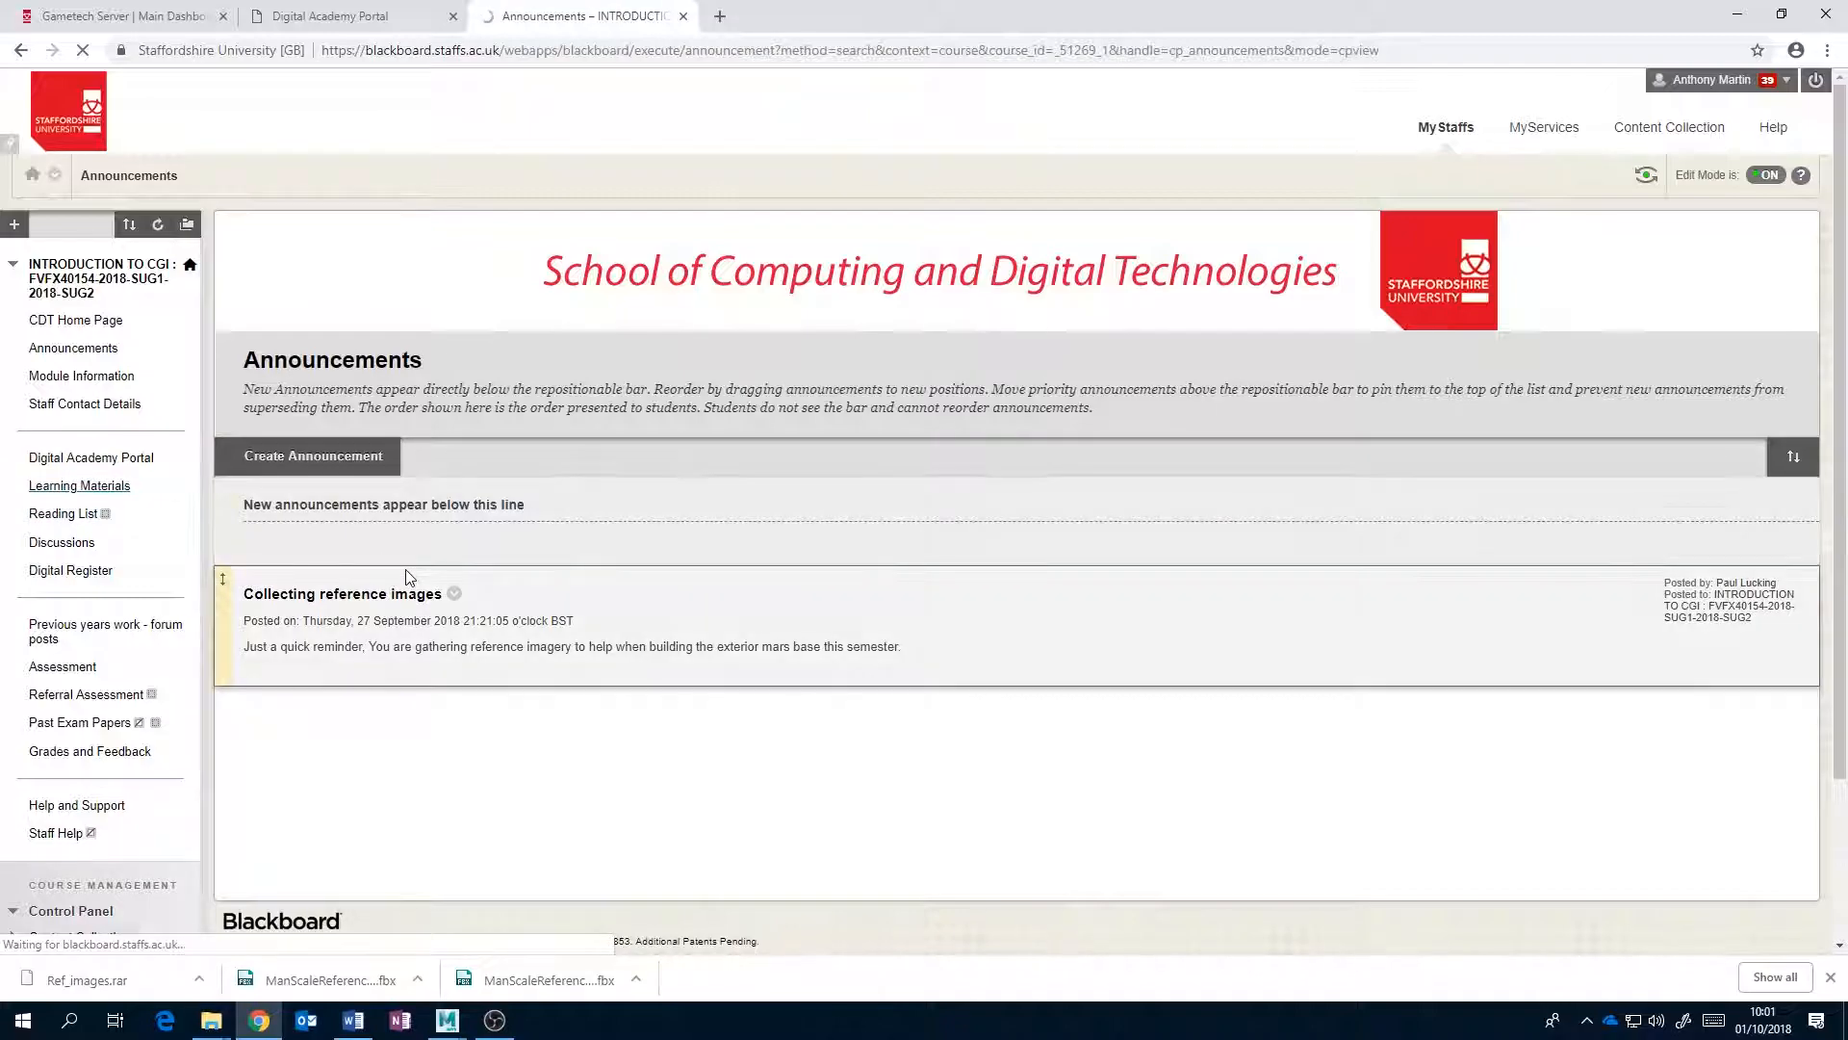
{"action": "scroll", "coordinate": [409, 577], "scroll_direction": "down", "scroll_amount": 1}
{"action": "scroll", "coordinate": [452, 866], "scroll_direction": "down", "scroll_amount": 12}
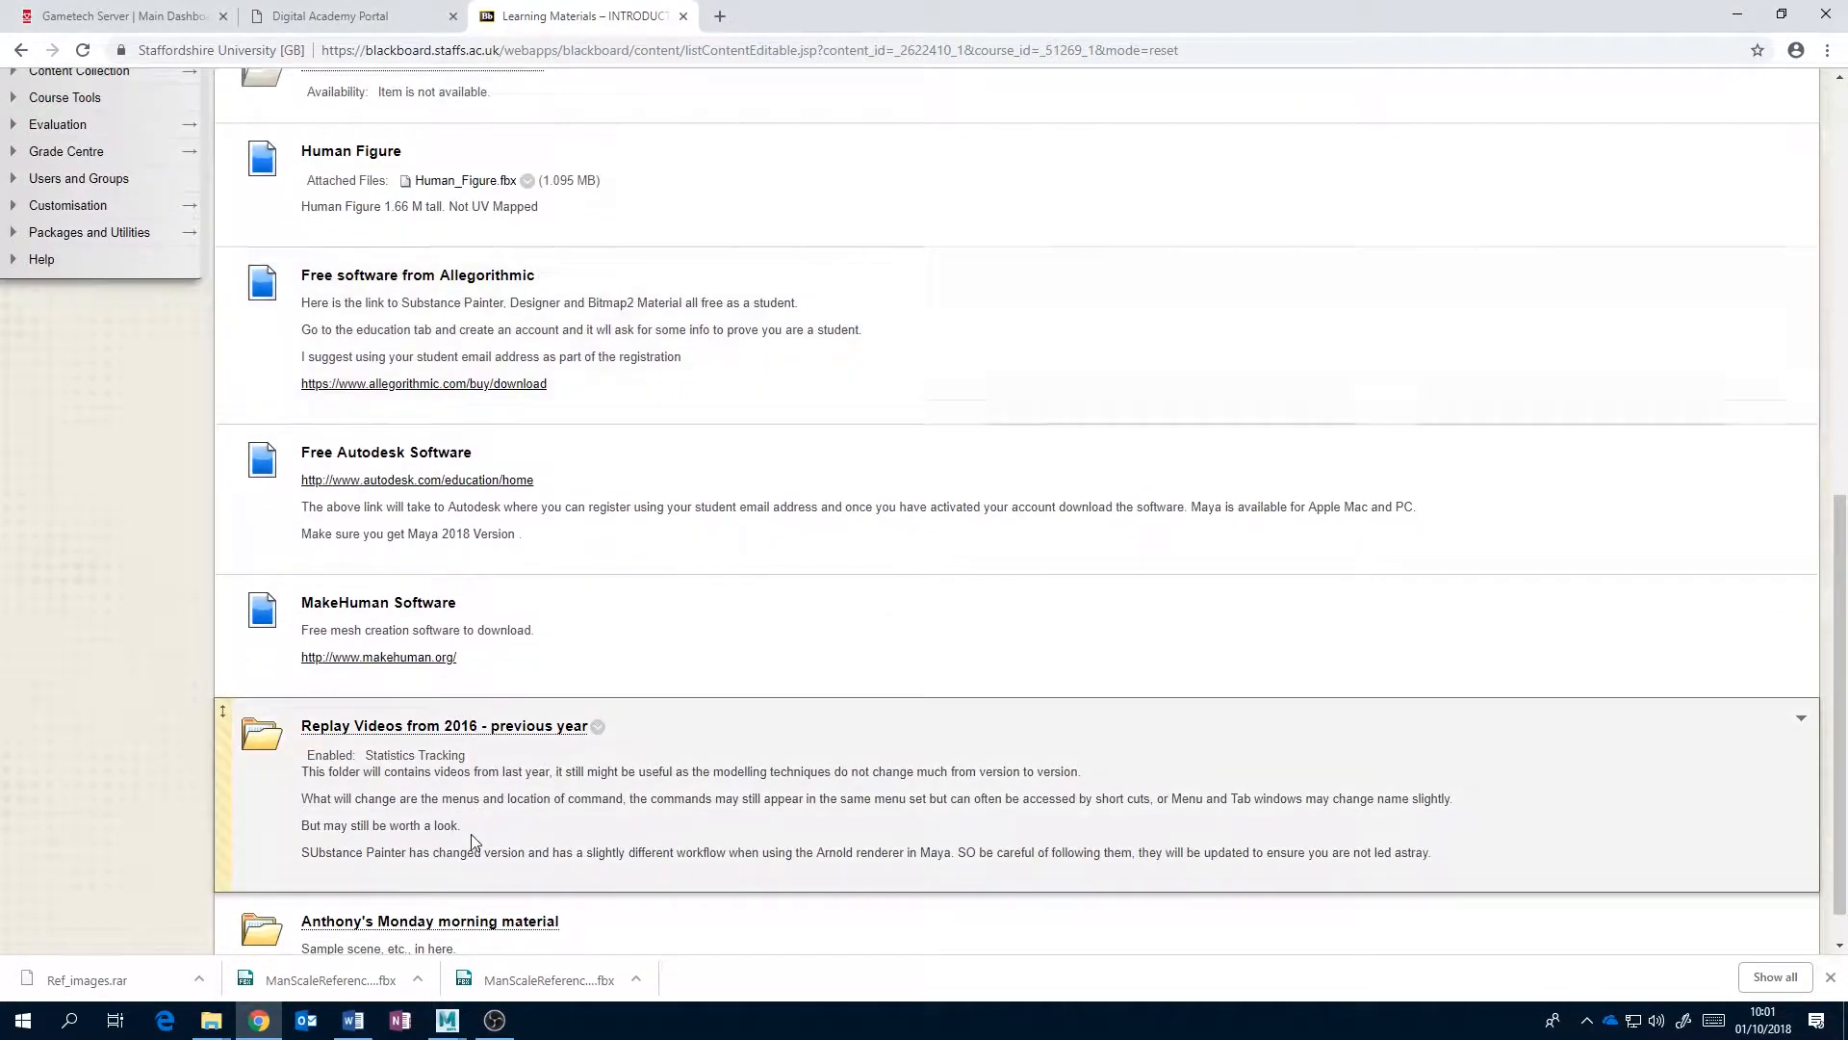
{"action": "left_click", "coordinate": [453, 875]}
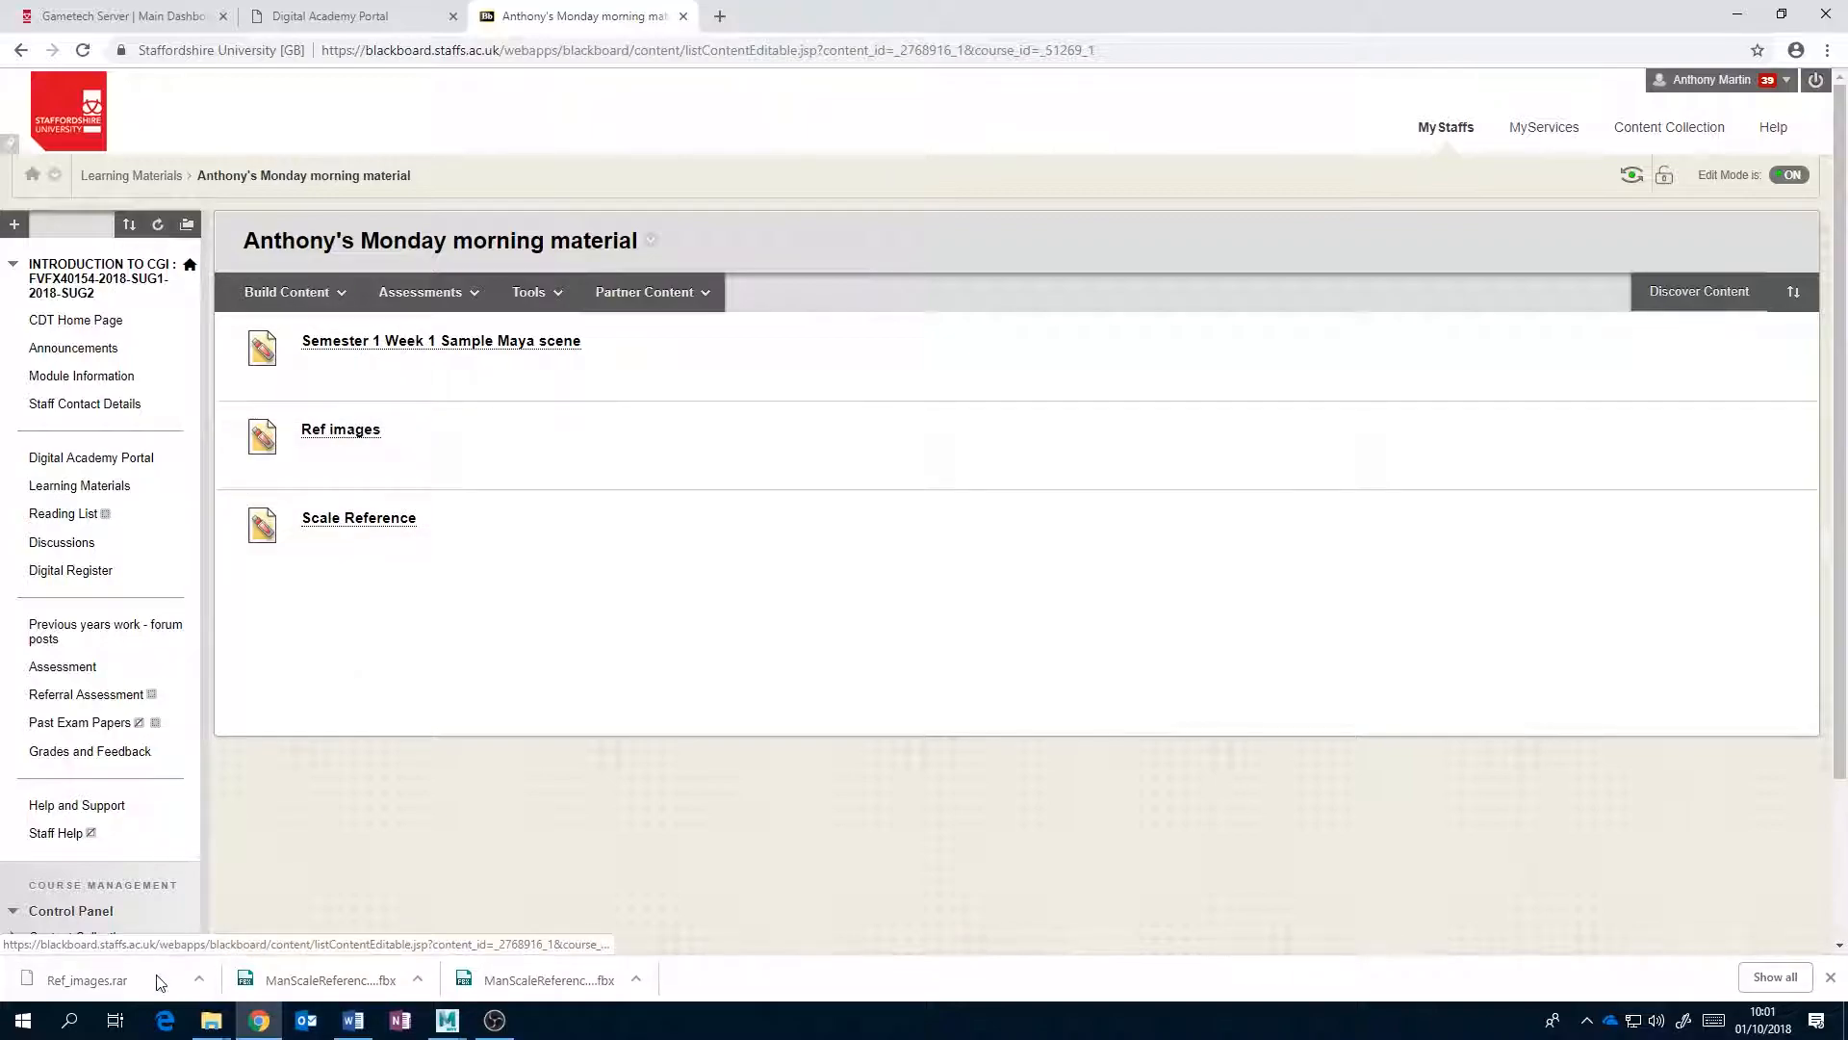
- View the Learning Materials of the 2018 Digital Matte Painting 1 course and return to the MyStaffs home page
{"action": "left_click", "coordinate": [1453, 133]}
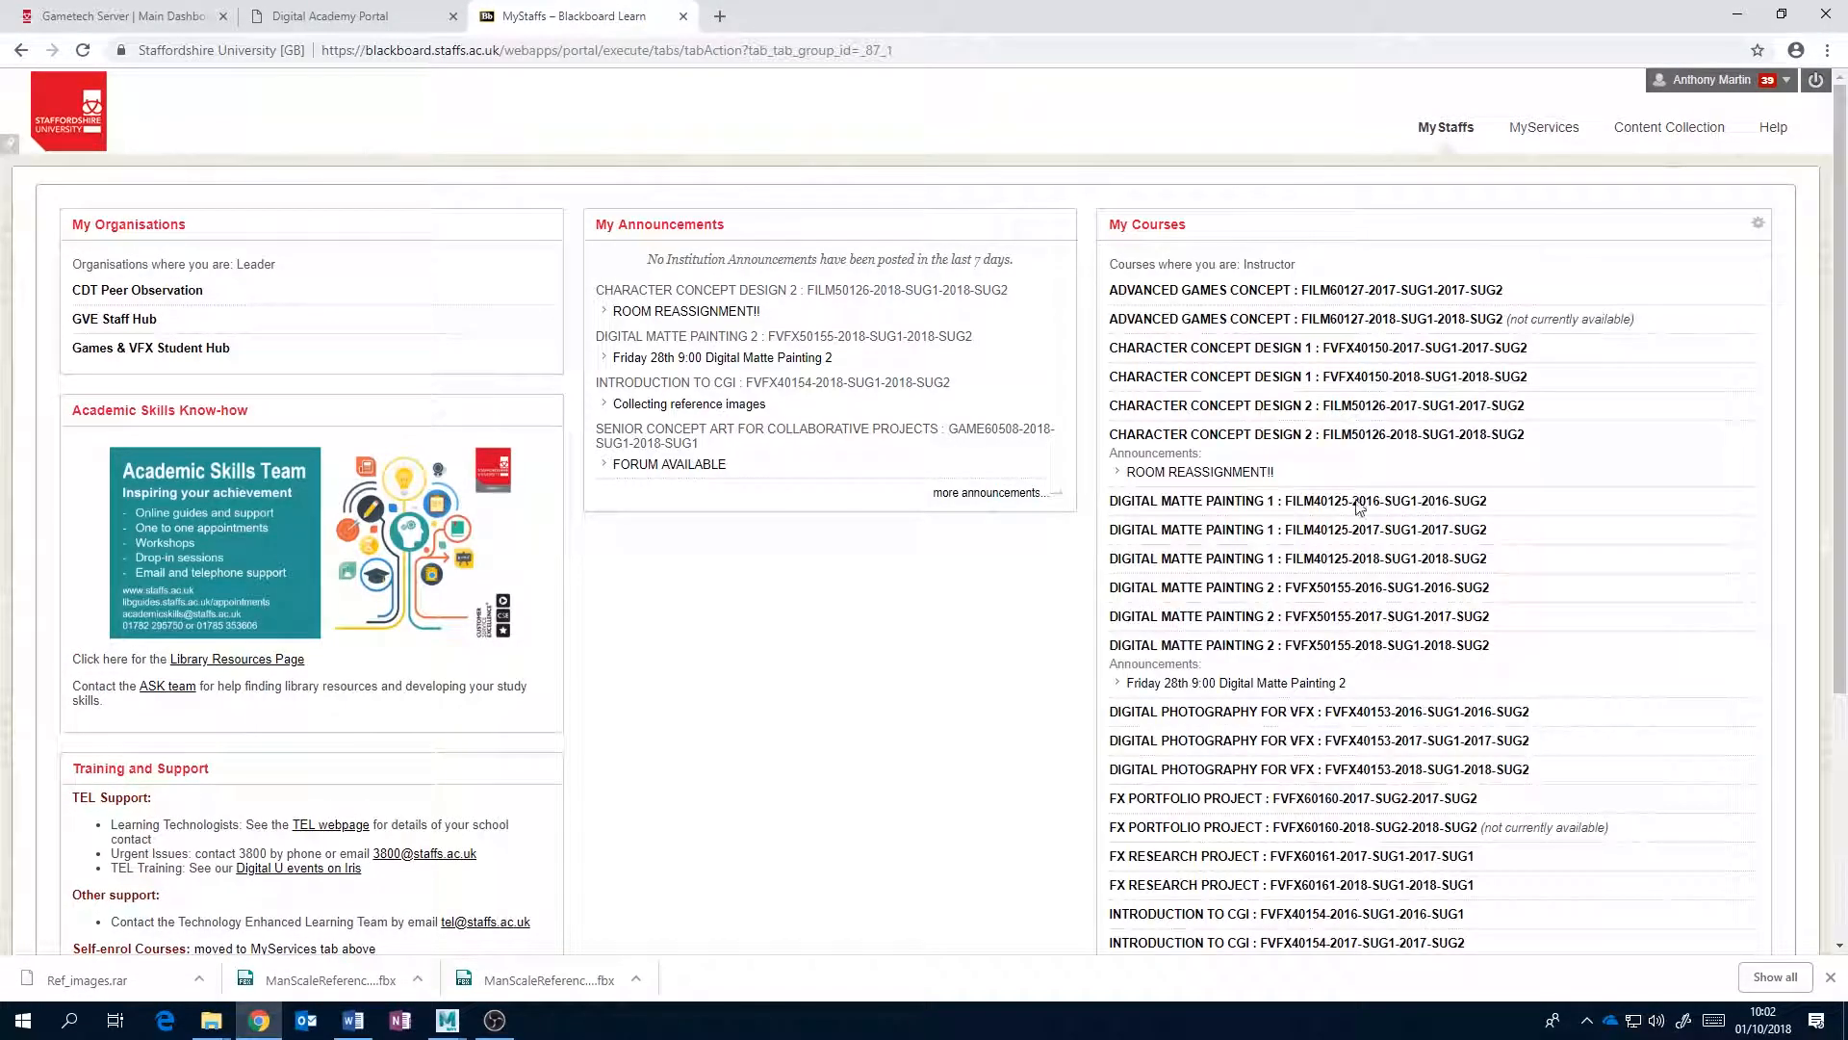
{"action": "left_click", "coordinate": [1290, 559]}
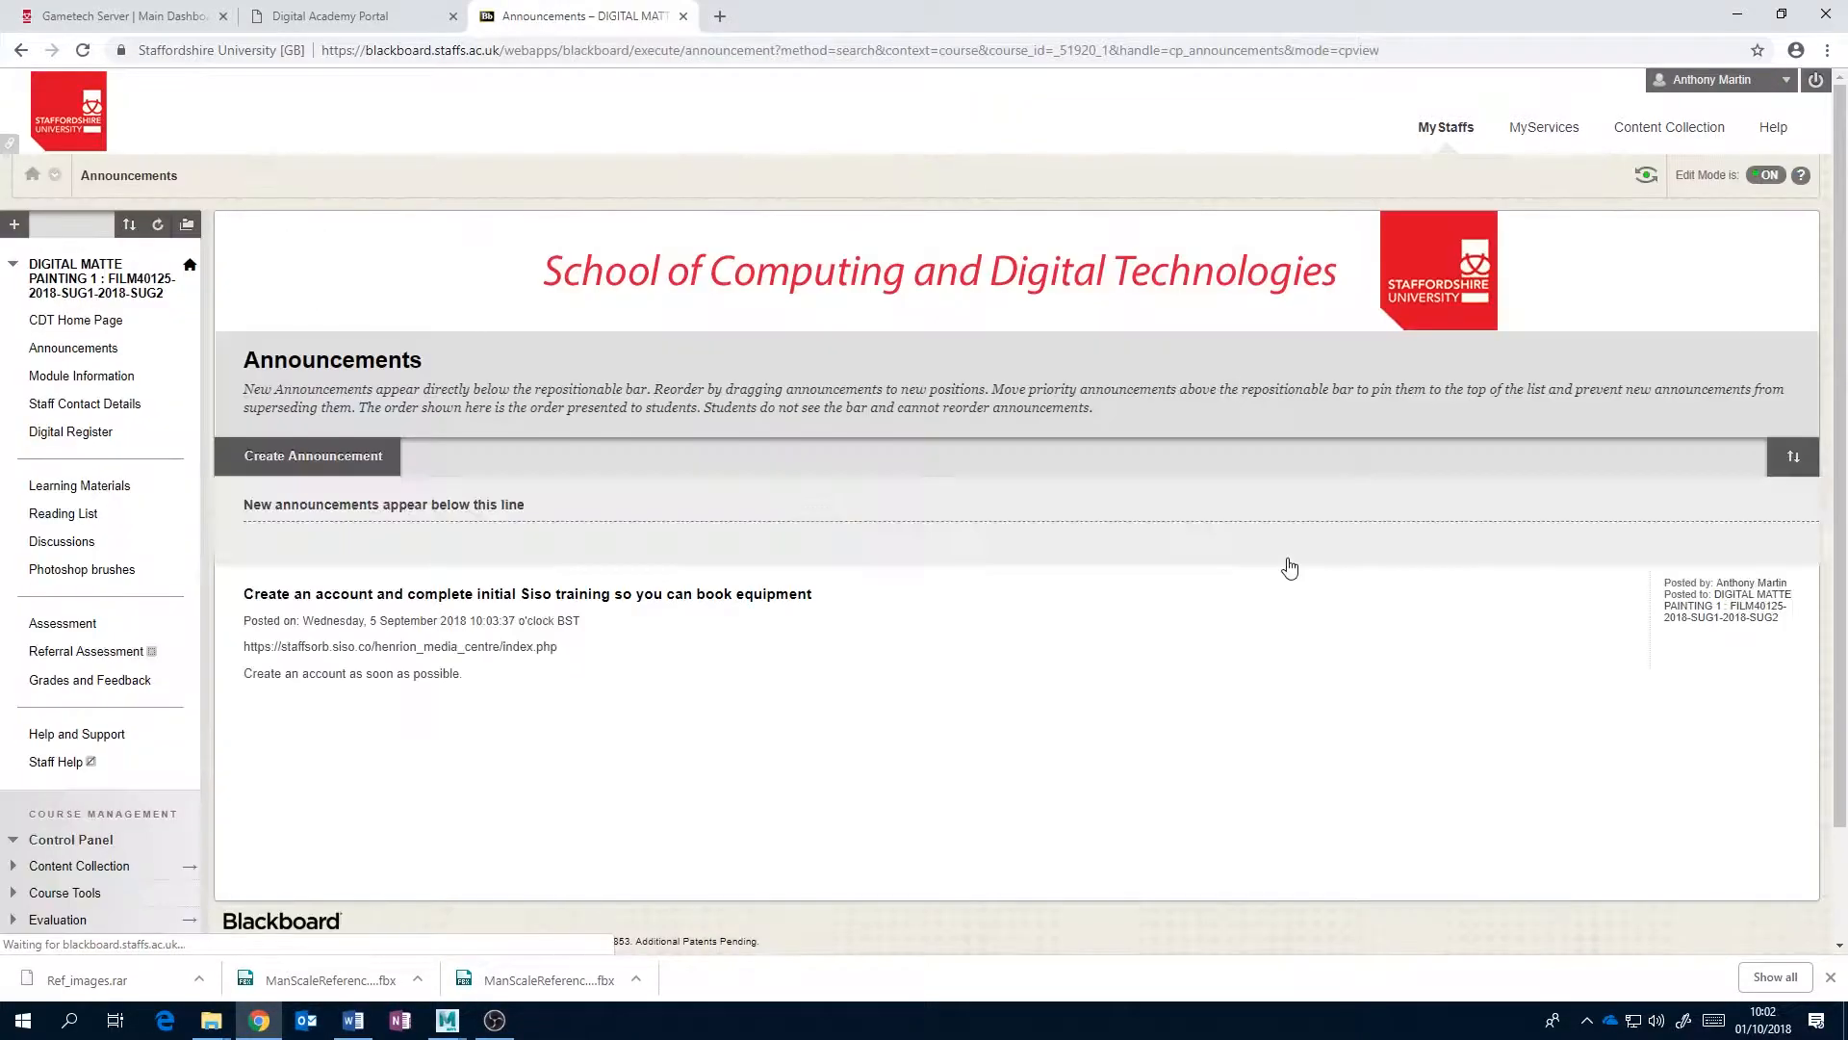
{"action": "left_click", "coordinate": [113, 494]}
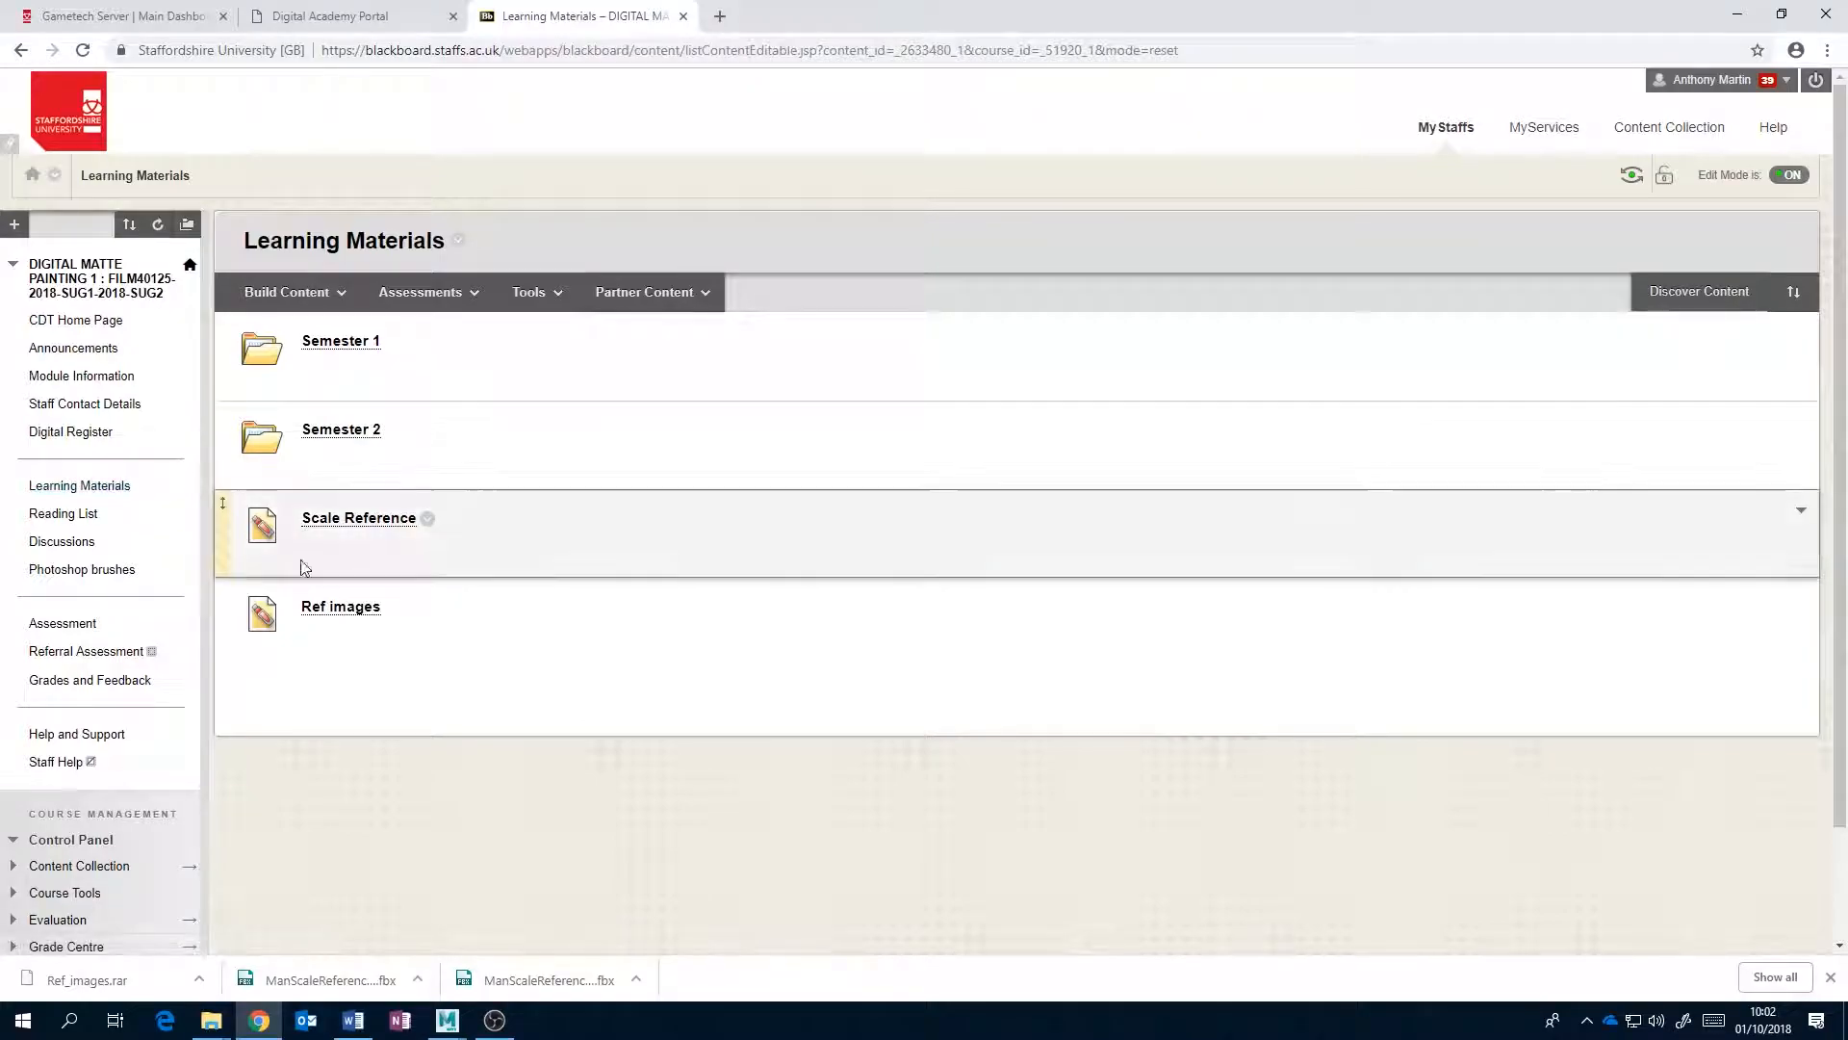
{"action": "left_click", "coordinate": [1449, 128]}
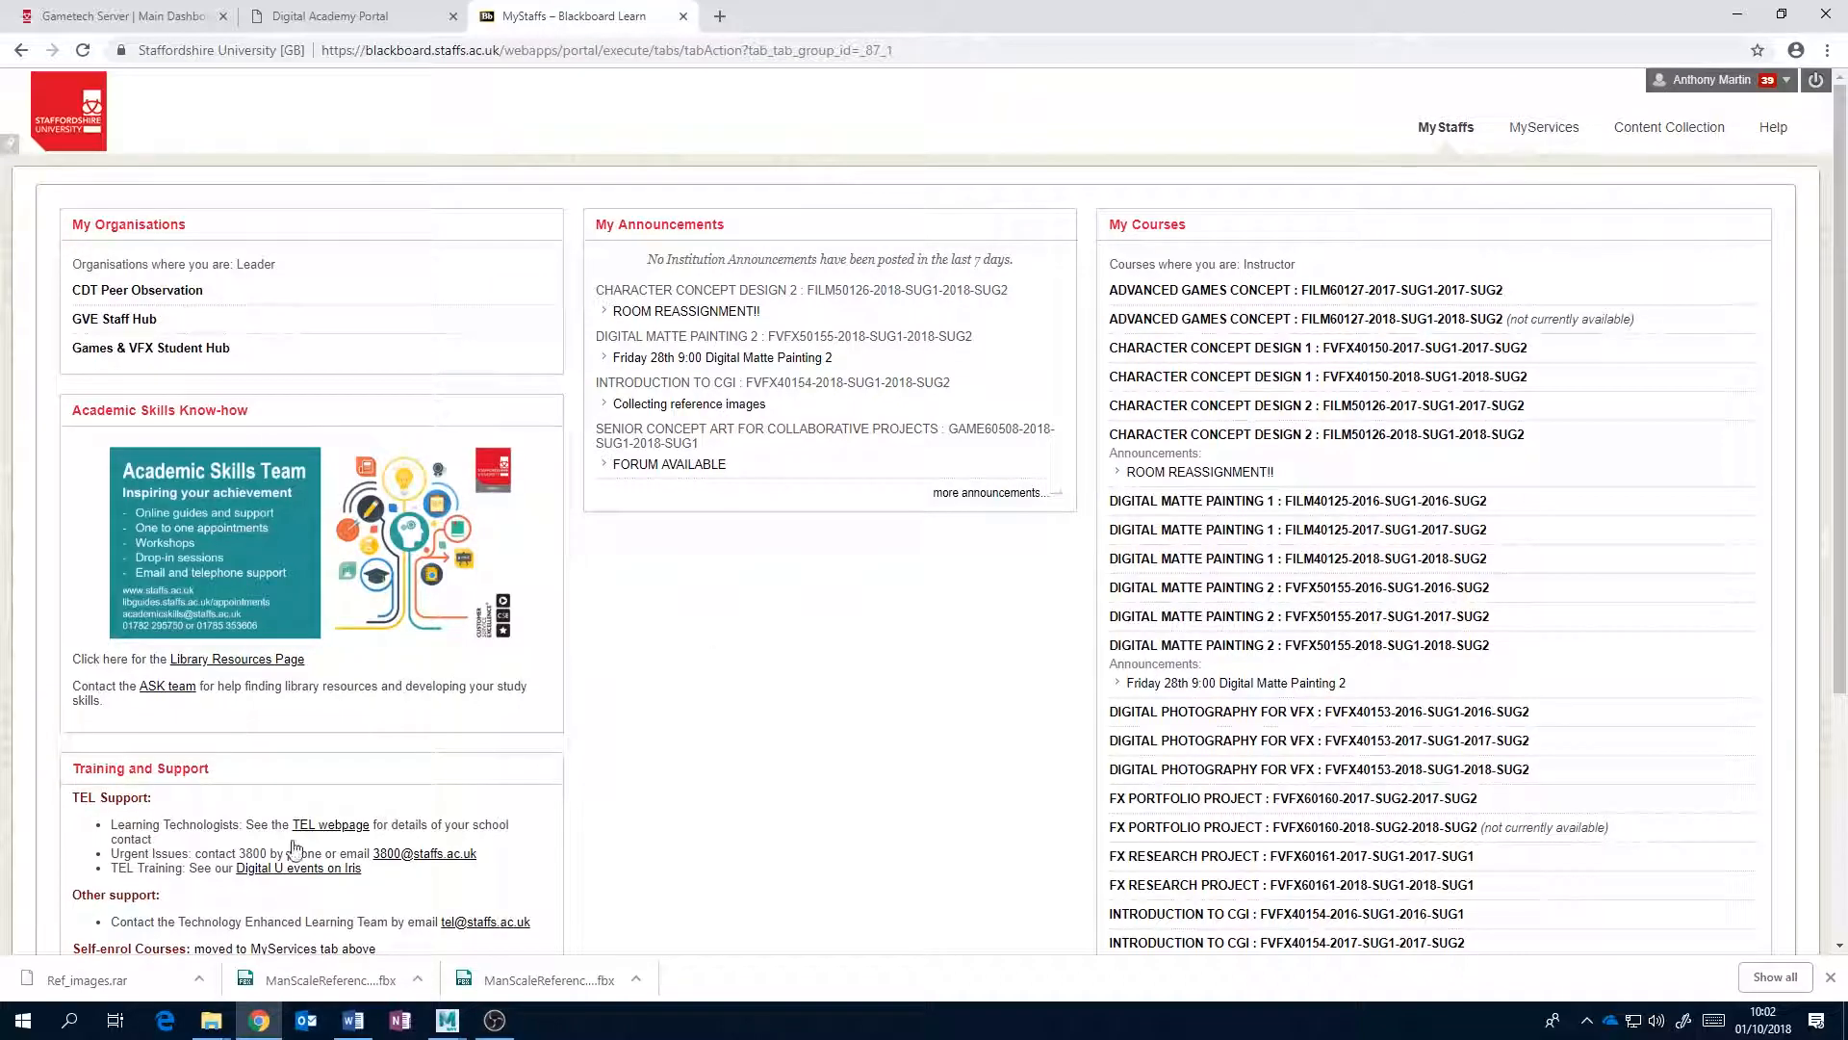
- Switch to File Explorer and extract Ref_images.rar directly into the Downloads folder with 7-Zip
{"action": "mouse_move", "coordinate": [214, 1028]}
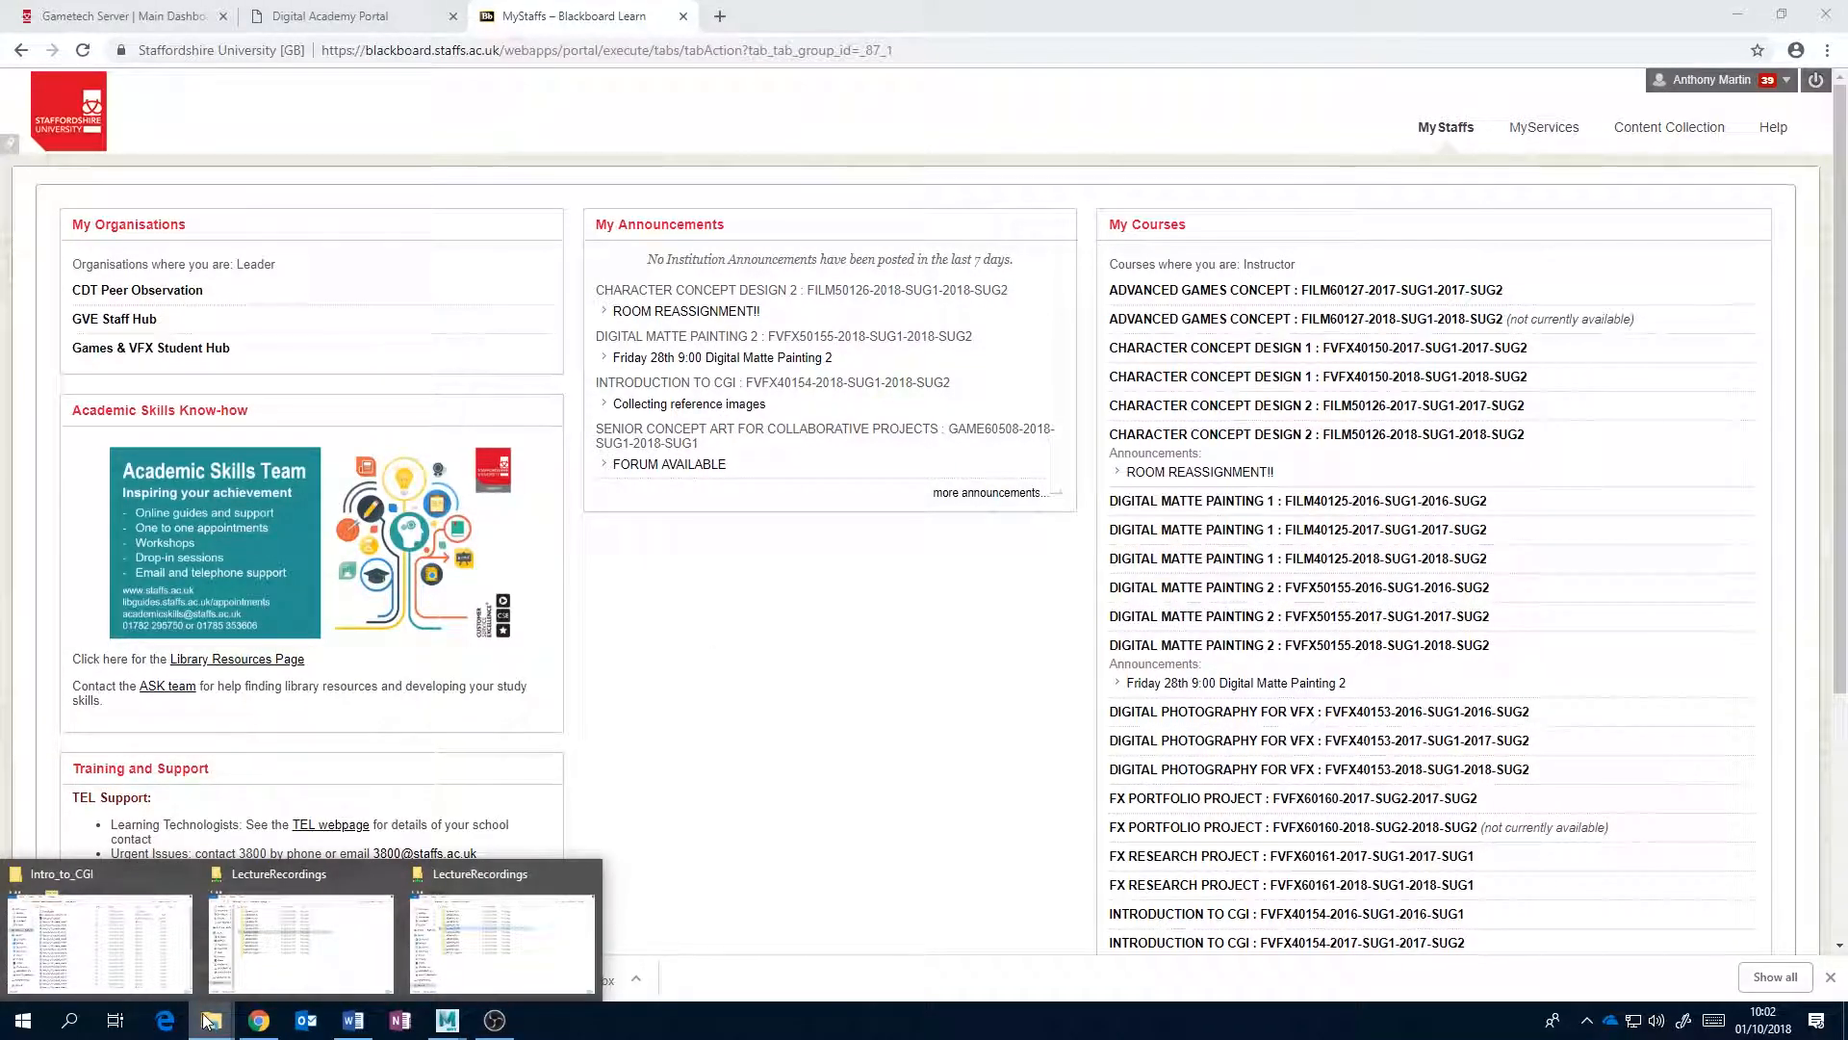
{"action": "left_click", "coordinate": [142, 958]}
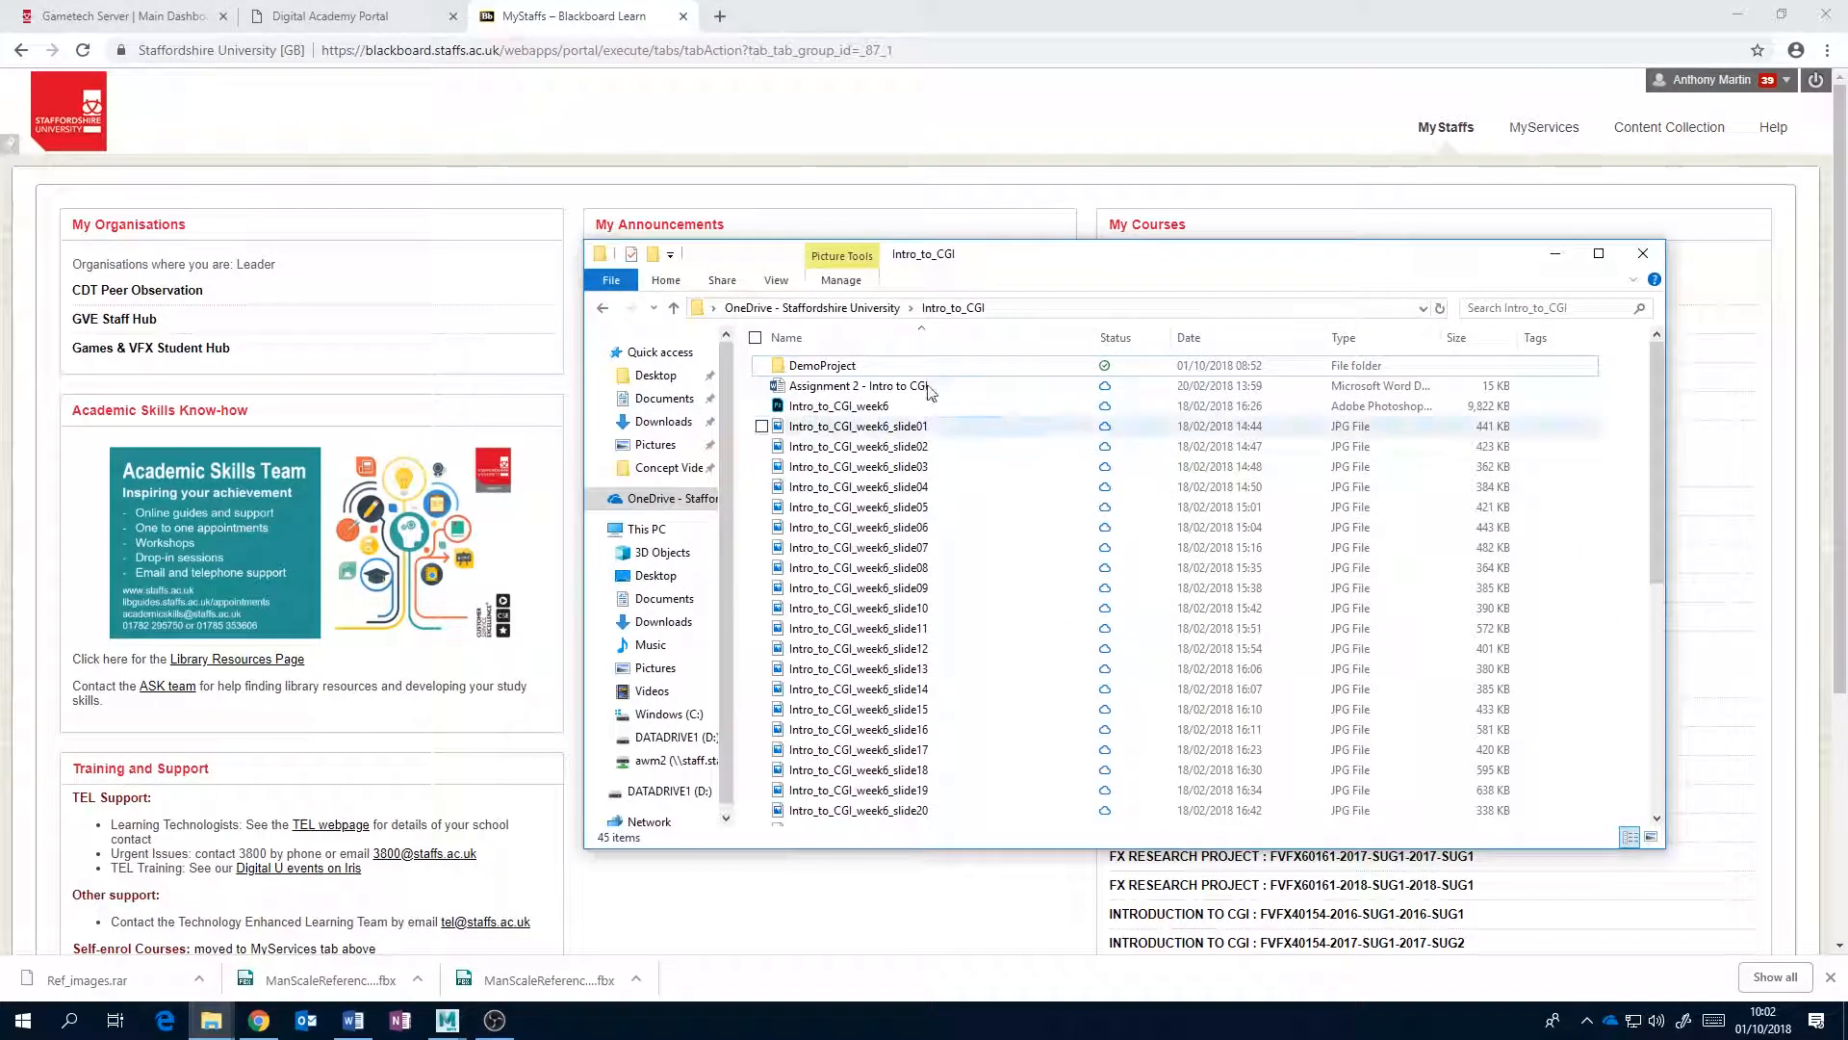
{"action": "left_click", "coordinate": [664, 422]}
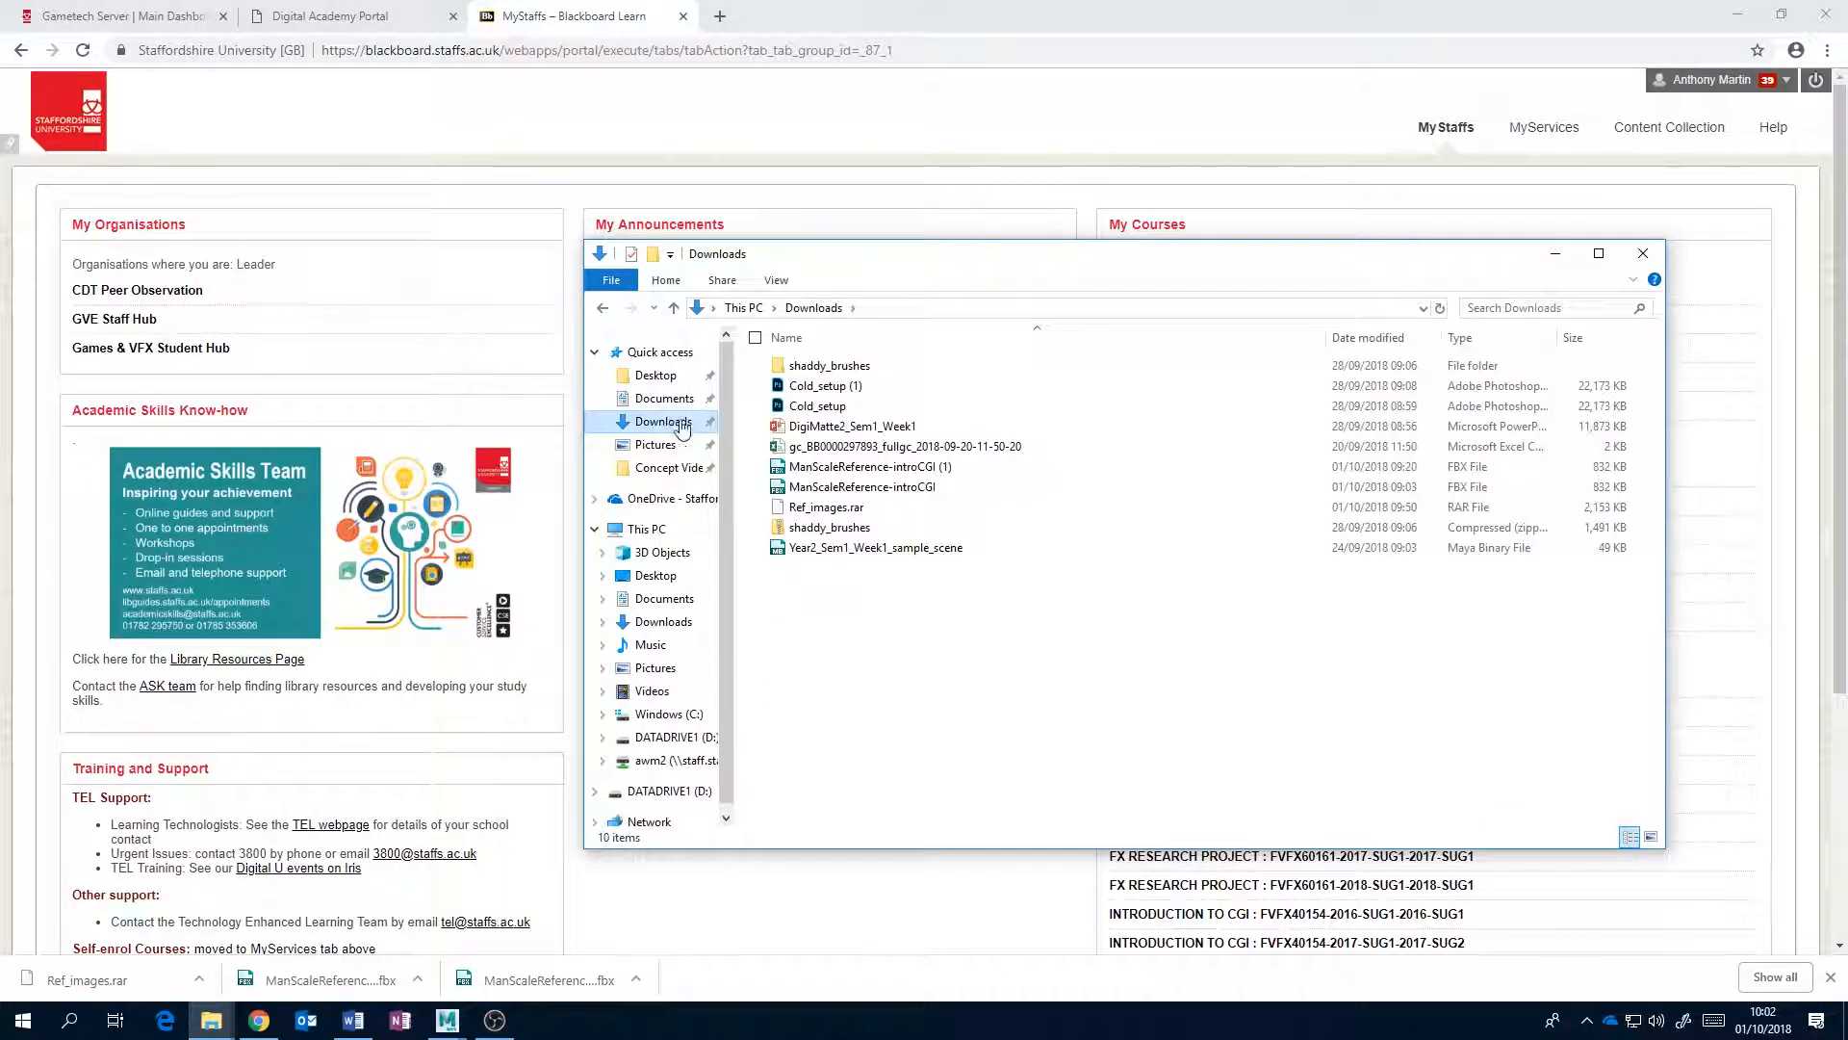
{"action": "left_click", "coordinate": [893, 509]}
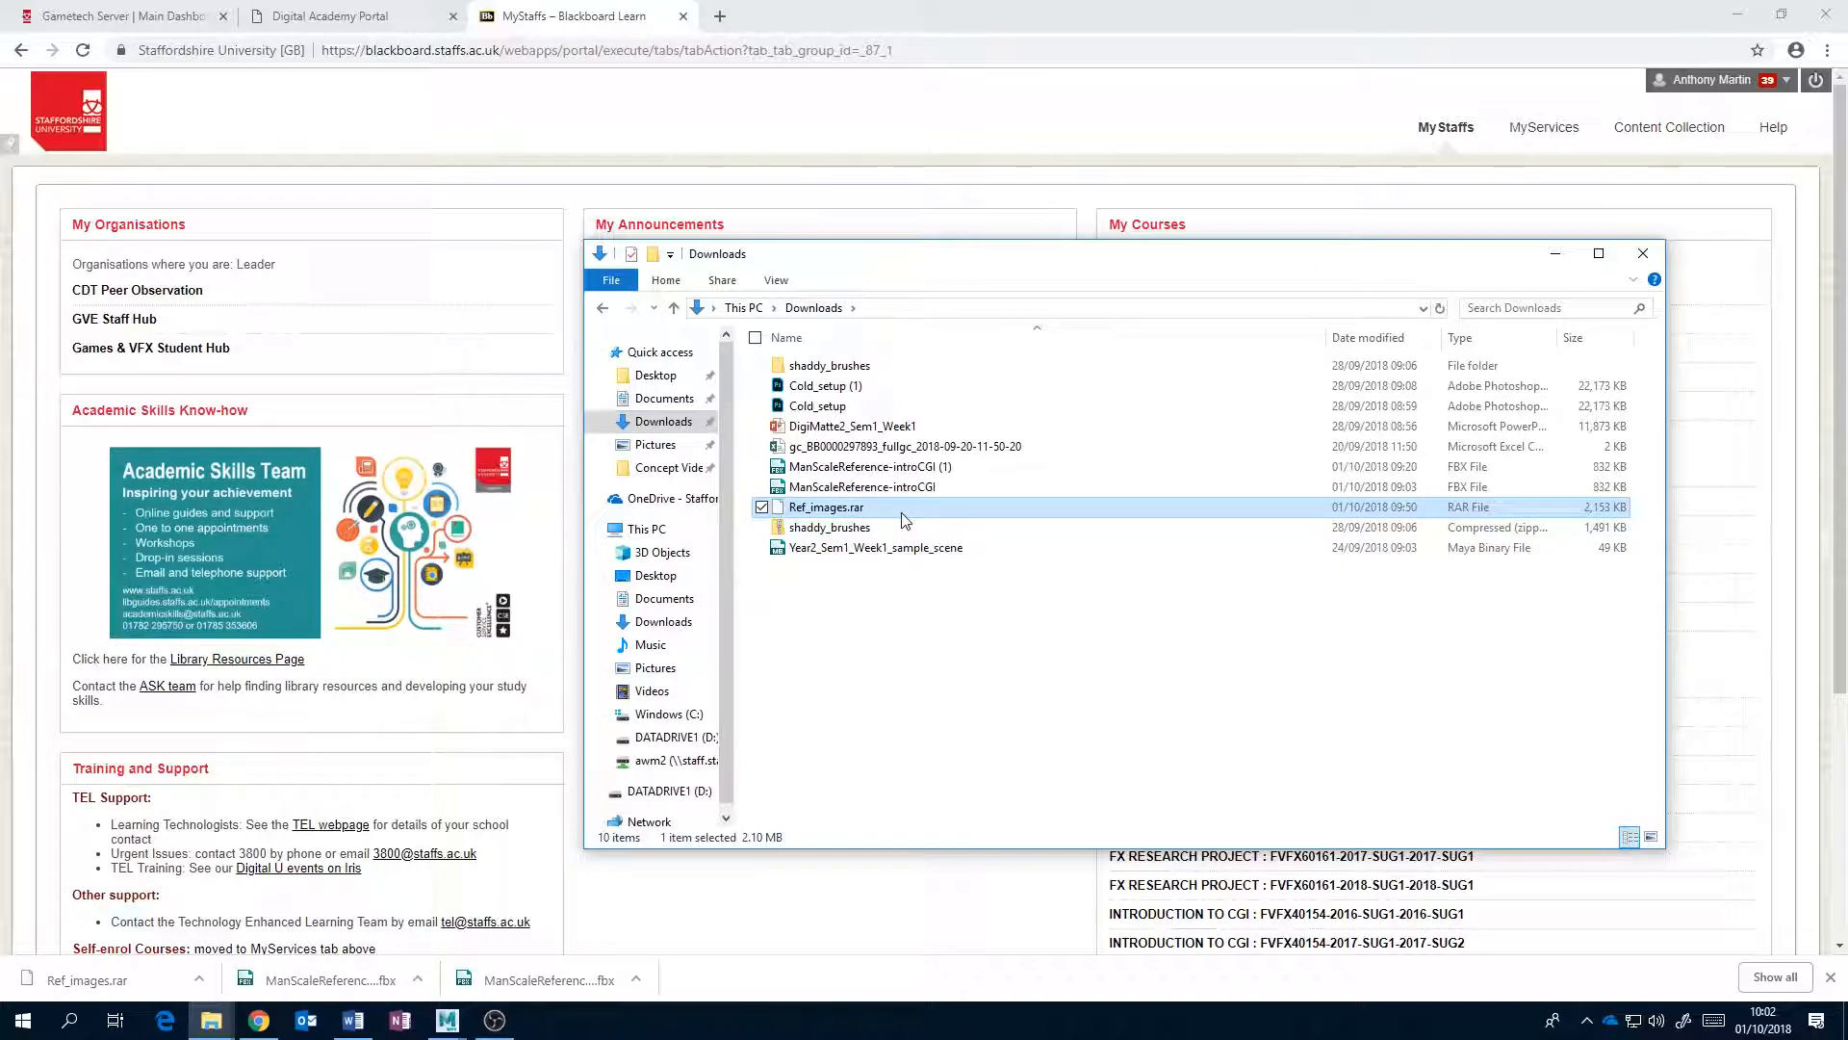
{"action": "right_click", "coordinate": [834, 514]}
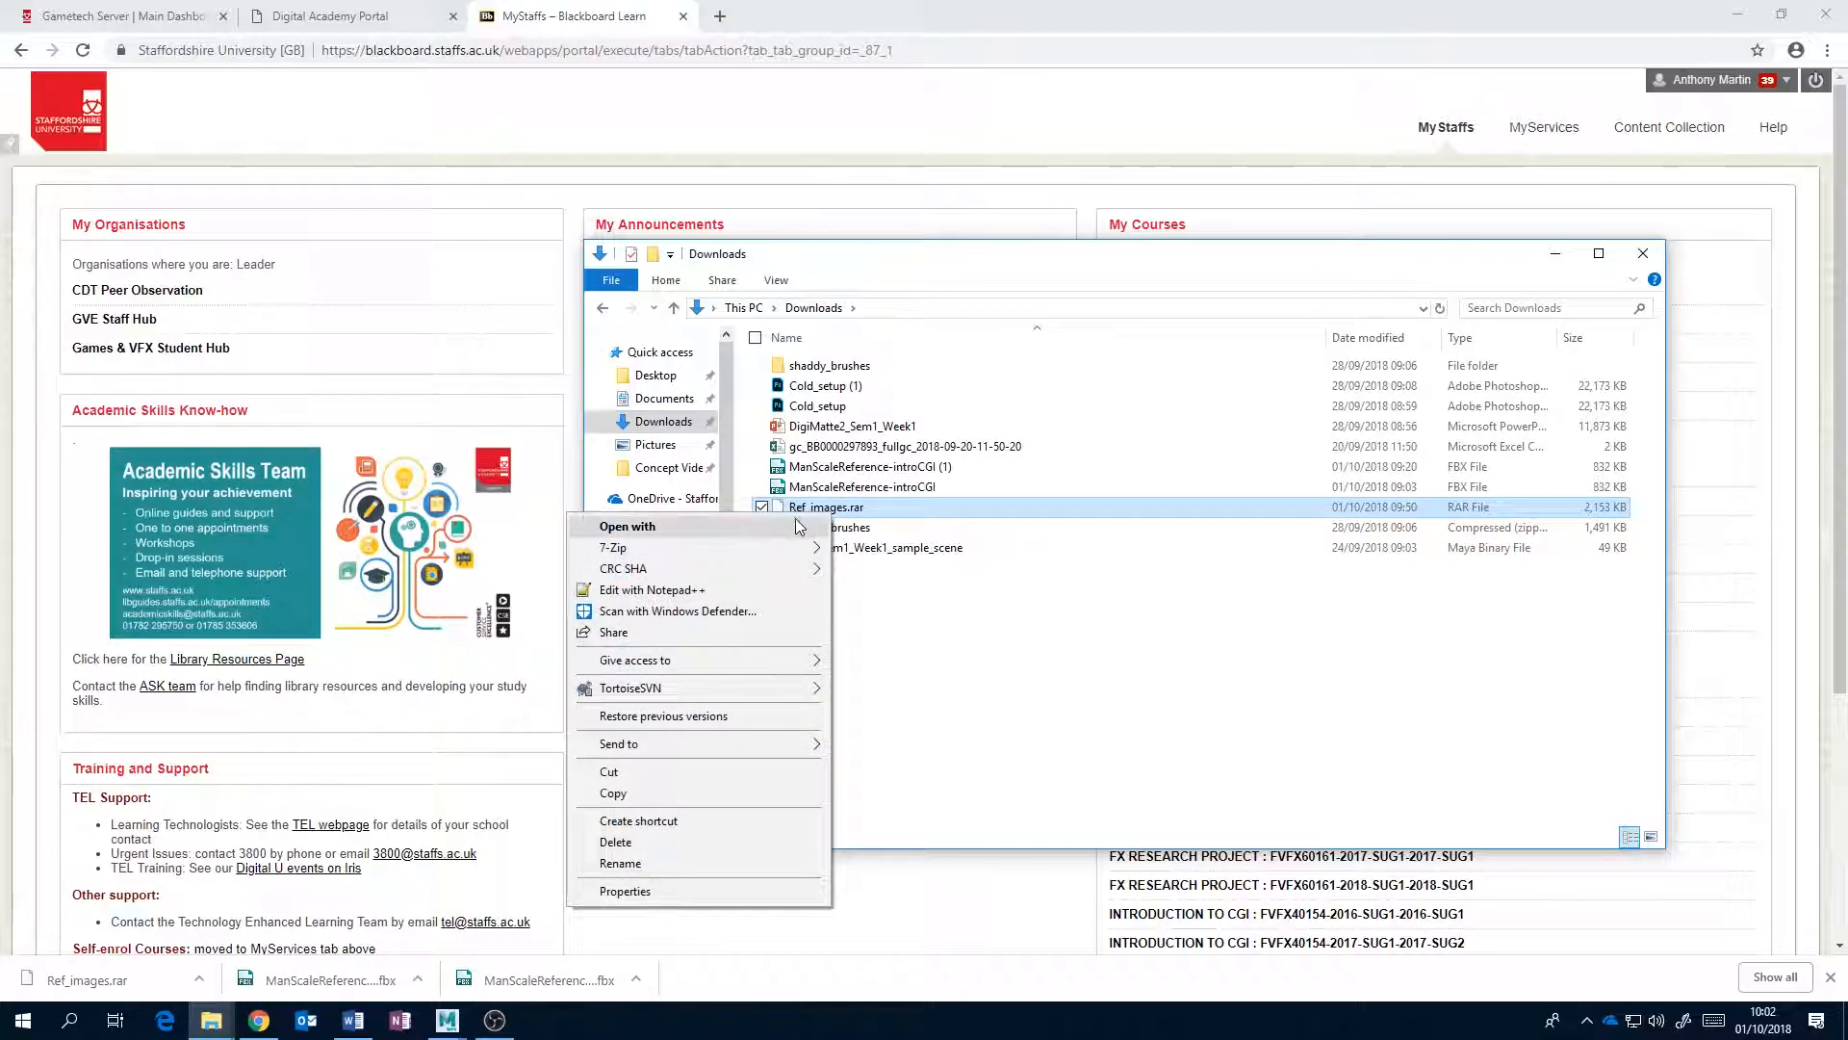
{"action": "mouse_move", "coordinate": [784, 545]}
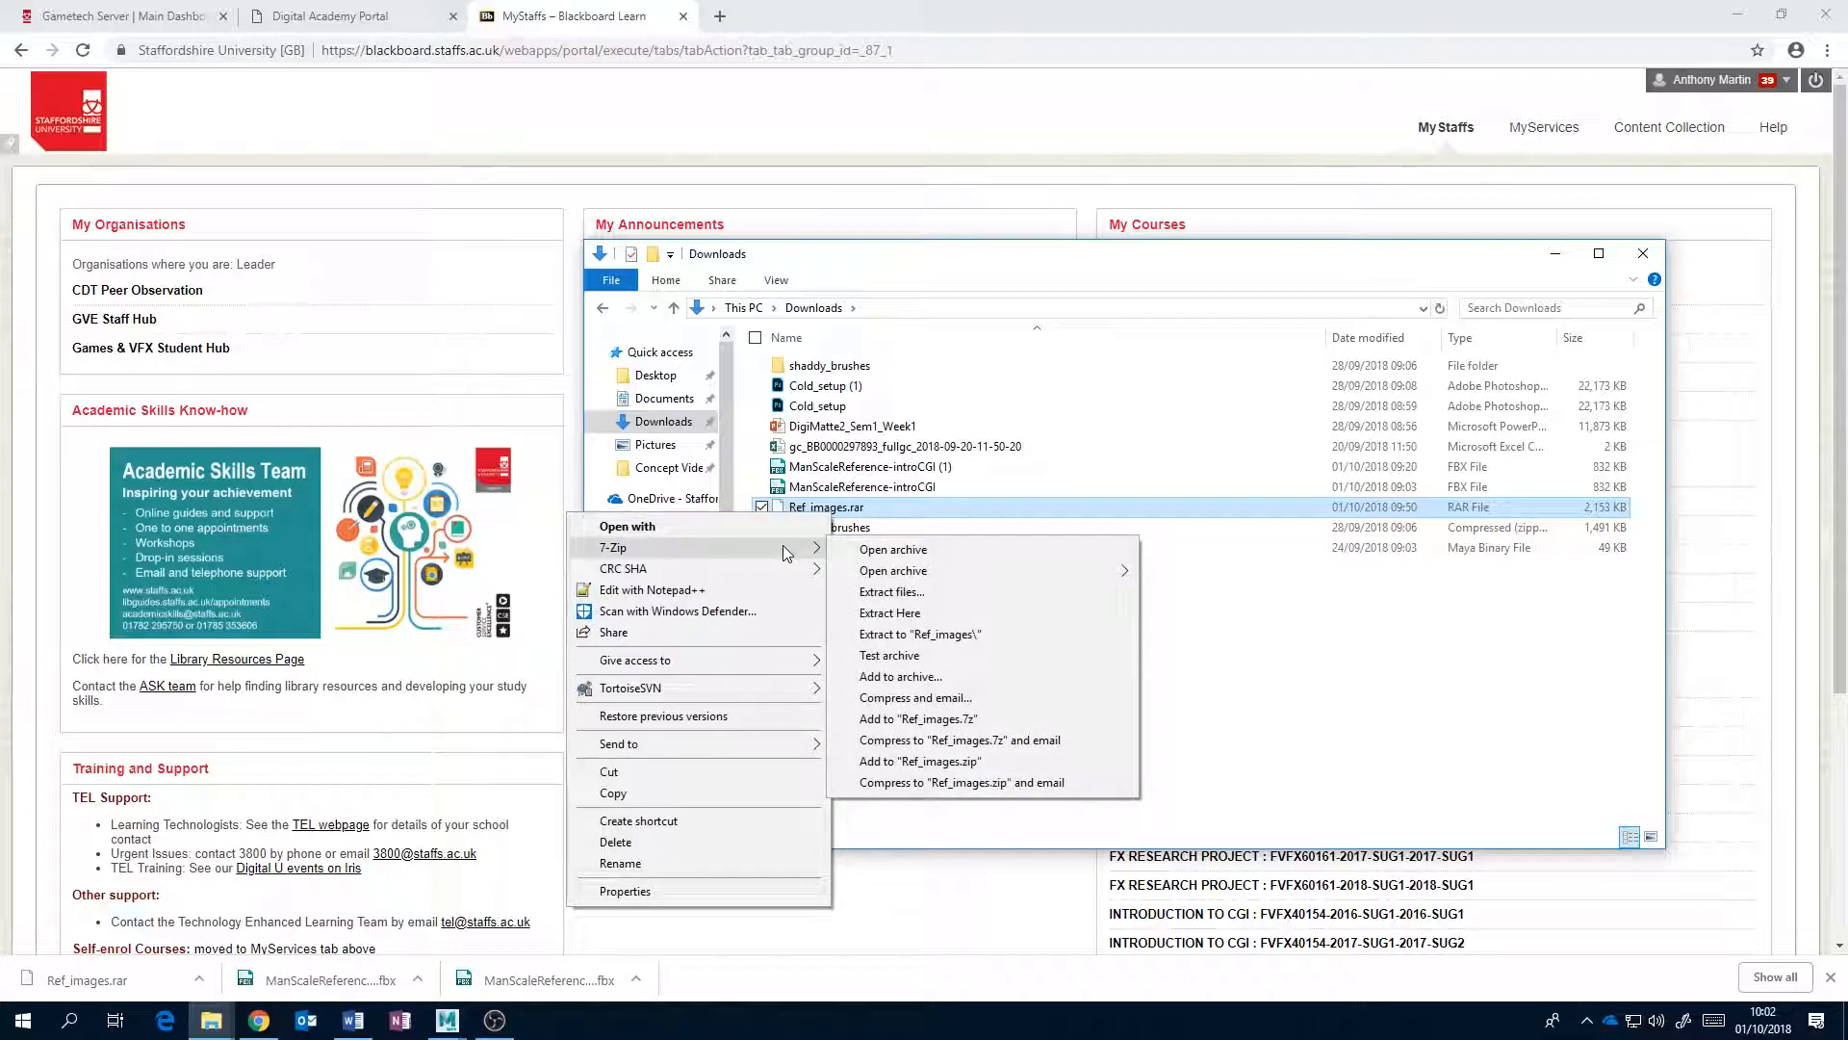
{"action": "left_click", "coordinate": [913, 615]}
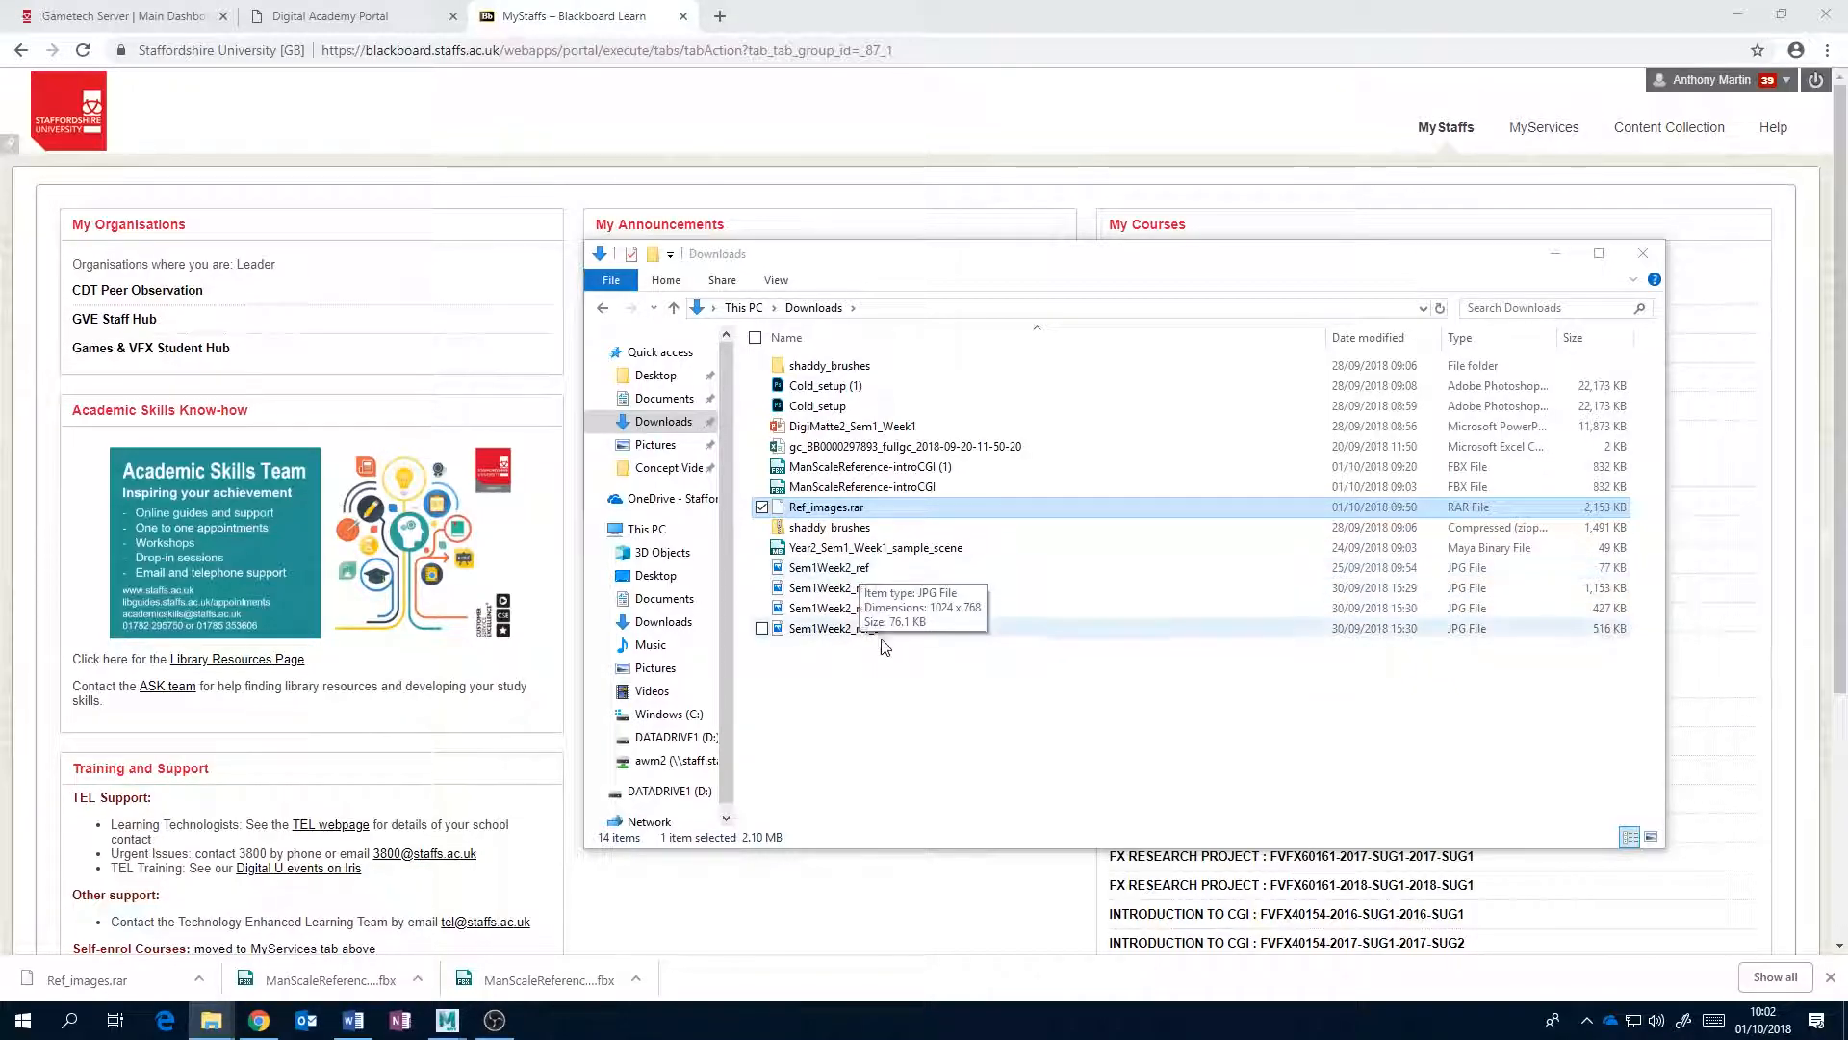
- Open the extracted Sem1Week2_ref image and move its window onto the second monitor
{"action": "left_click", "coordinate": [859, 572]}
{"action": "double_click", "coordinate": [860, 568]}
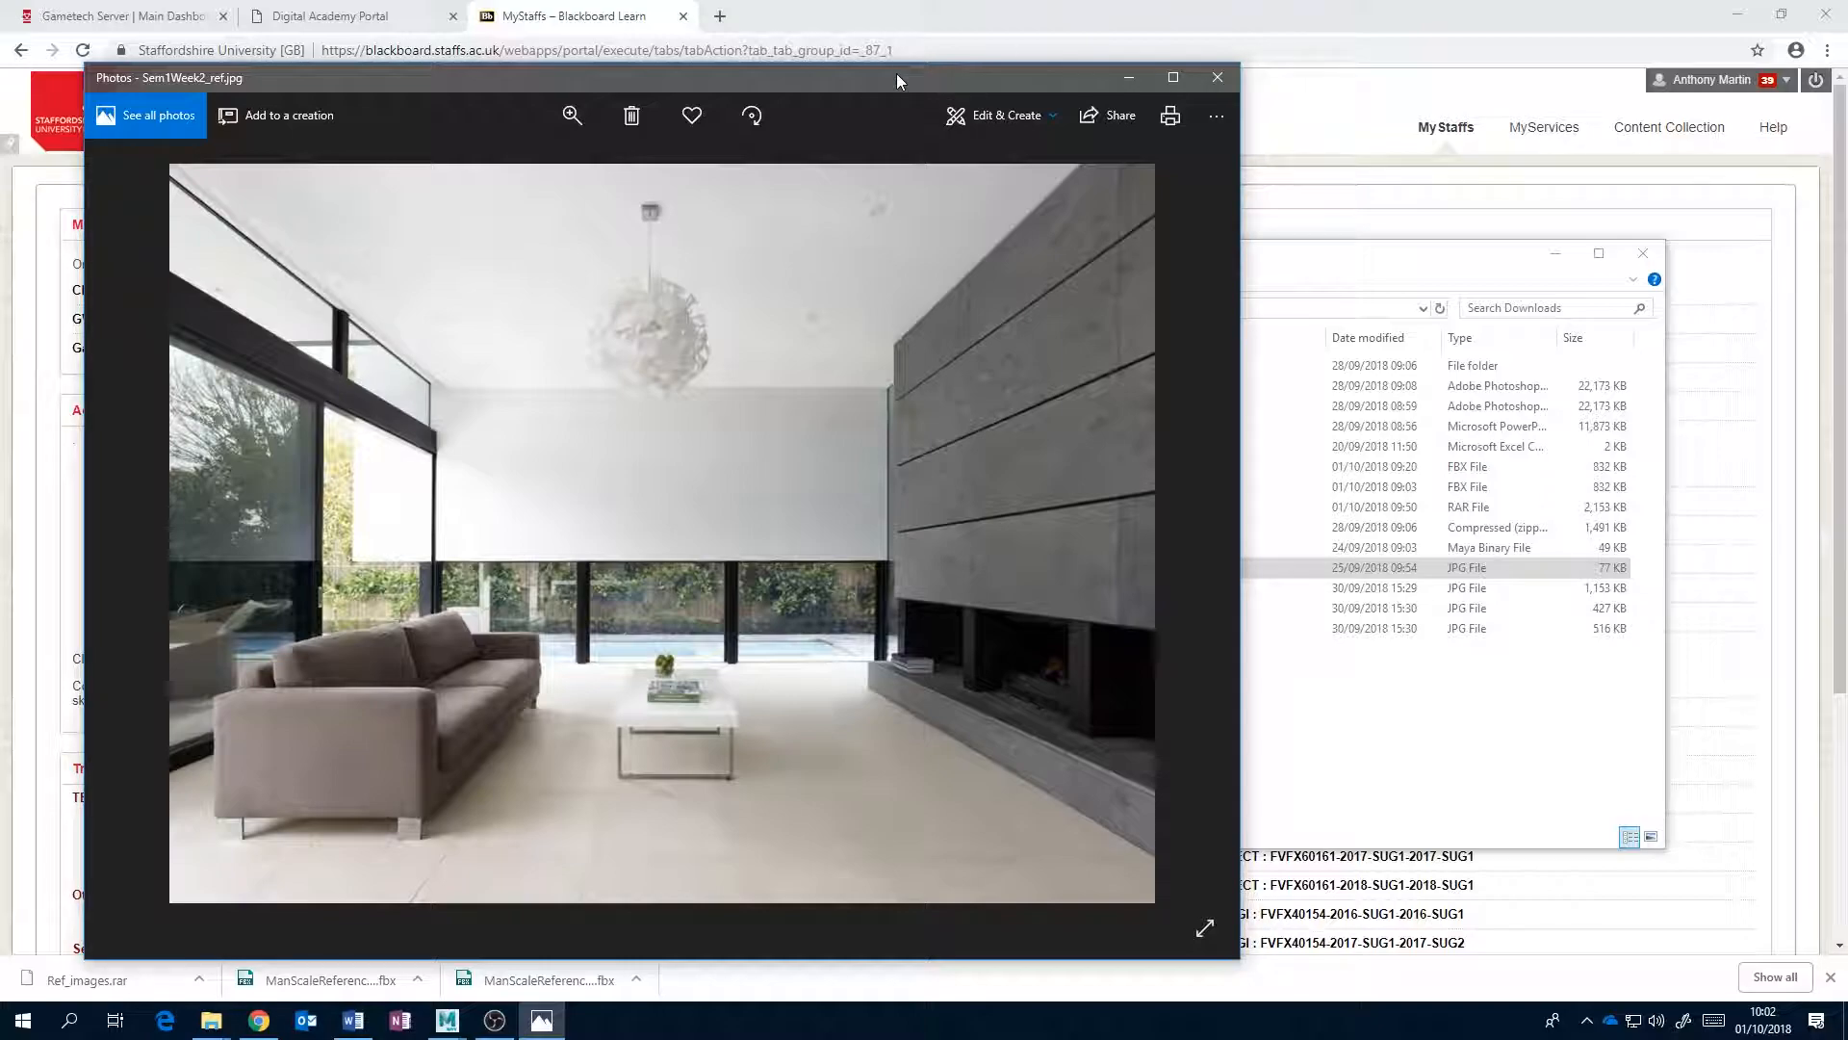
{"action": "left_click_drag", "start_coordinate": [894, 79], "coordinate": [1847, 97]}
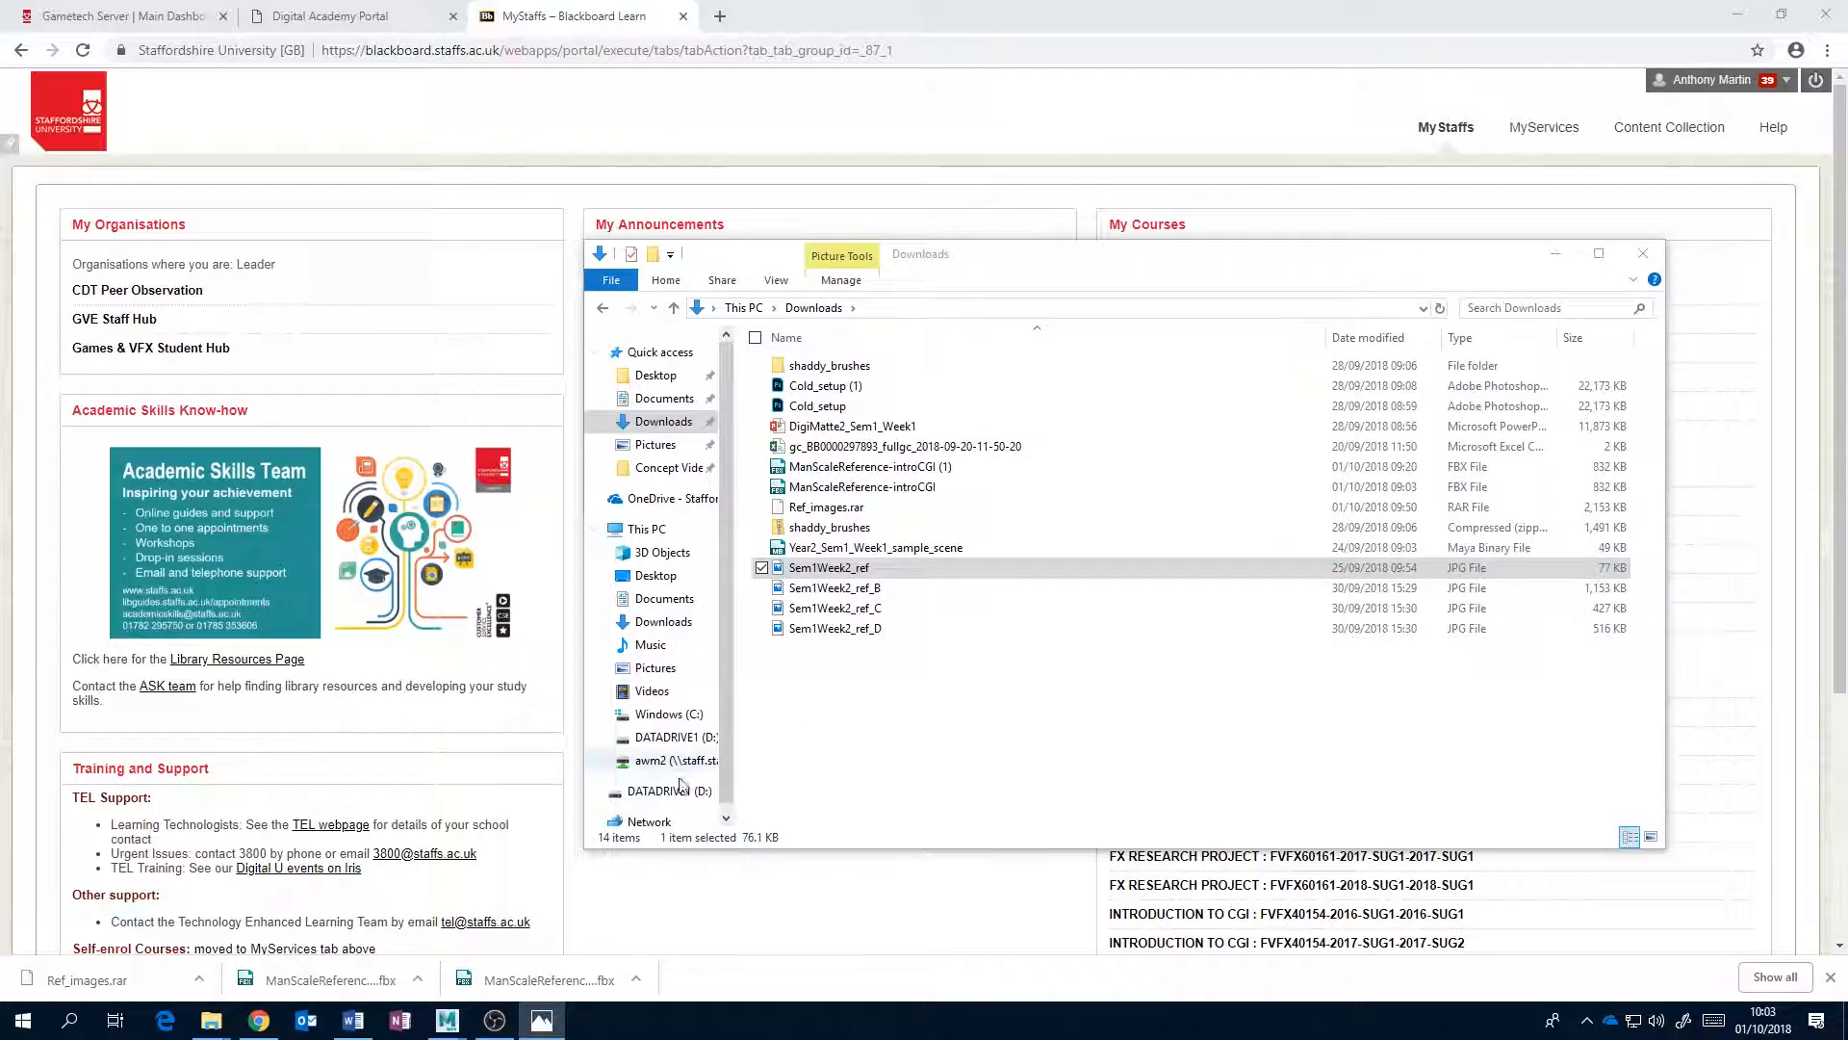
- Return to Maya, examine the male figure, and view the Sem1Week2_ref room photo over the scene before minimising it
{"action": "mouse_move", "coordinate": [446, 1026]}
{"action": "left_click", "coordinate": [529, 945]}
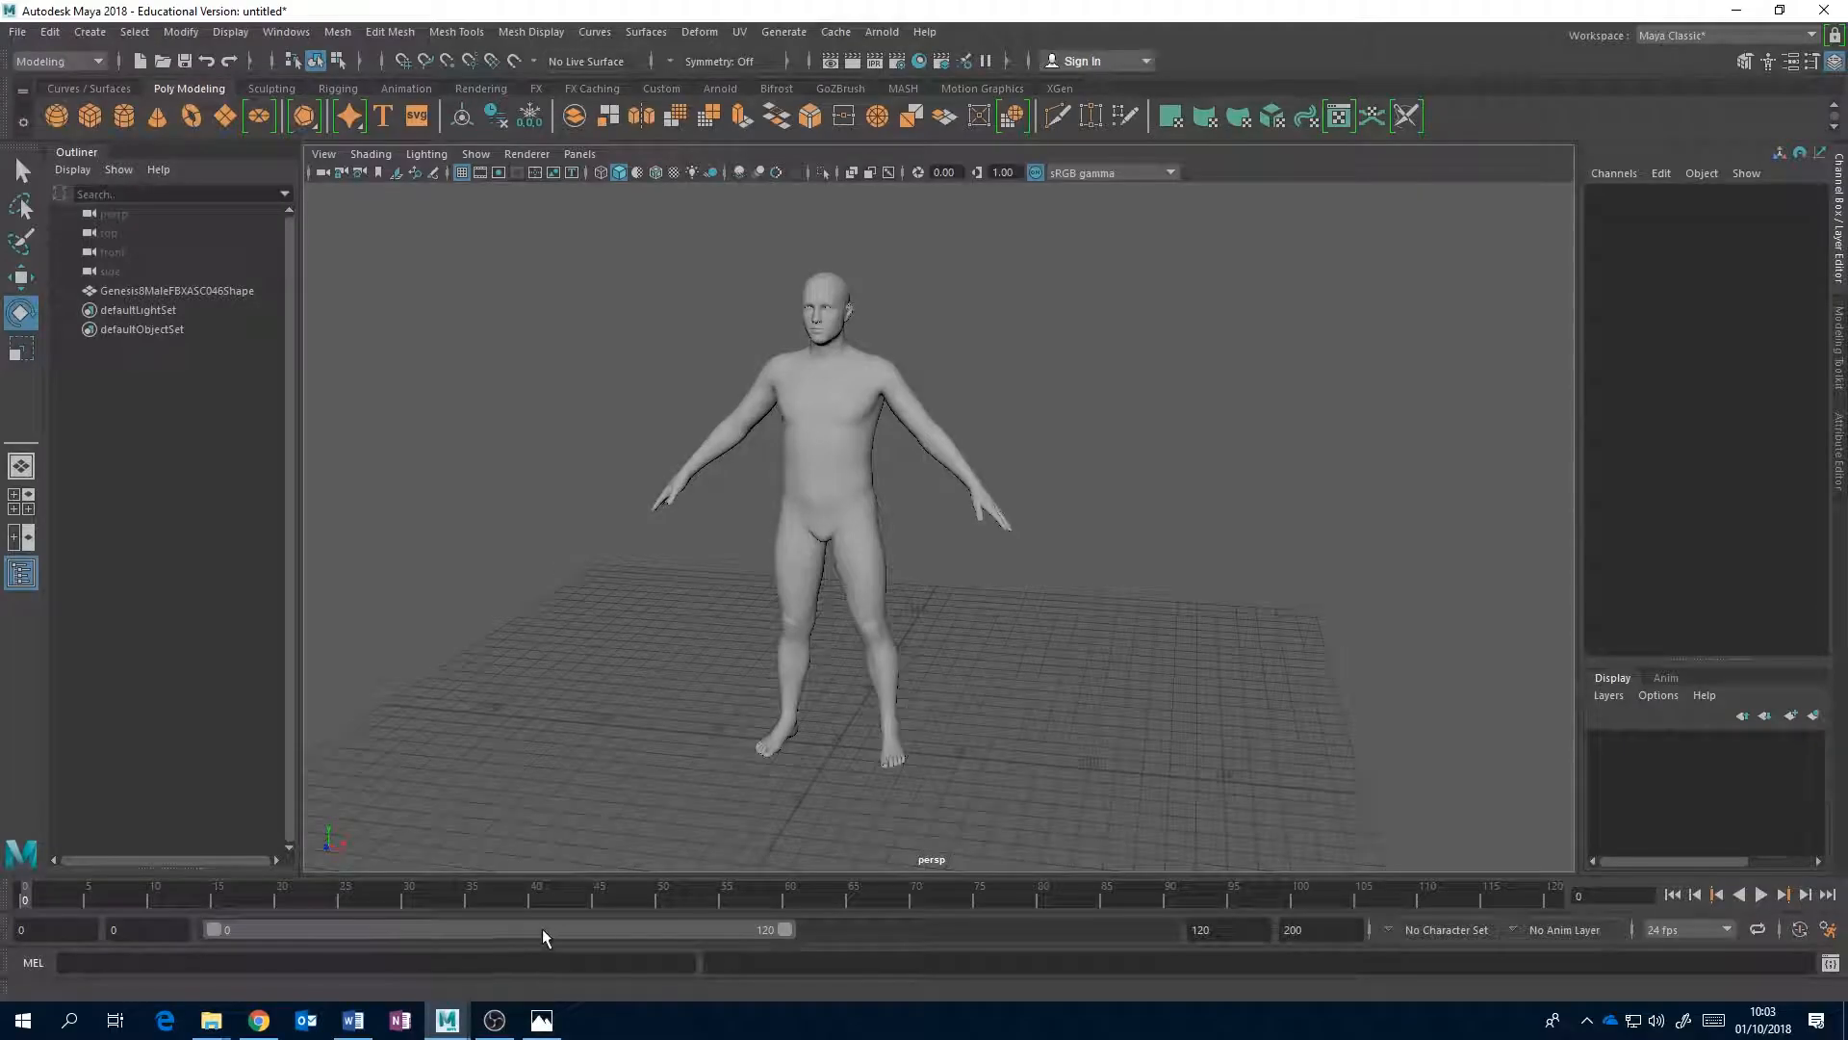
{"action": "left_click_drag", "start_coordinate": [966, 551], "coordinate": [1054, 539], "text": "alt"}
{"action": "left_click", "coordinate": [939, 486]}
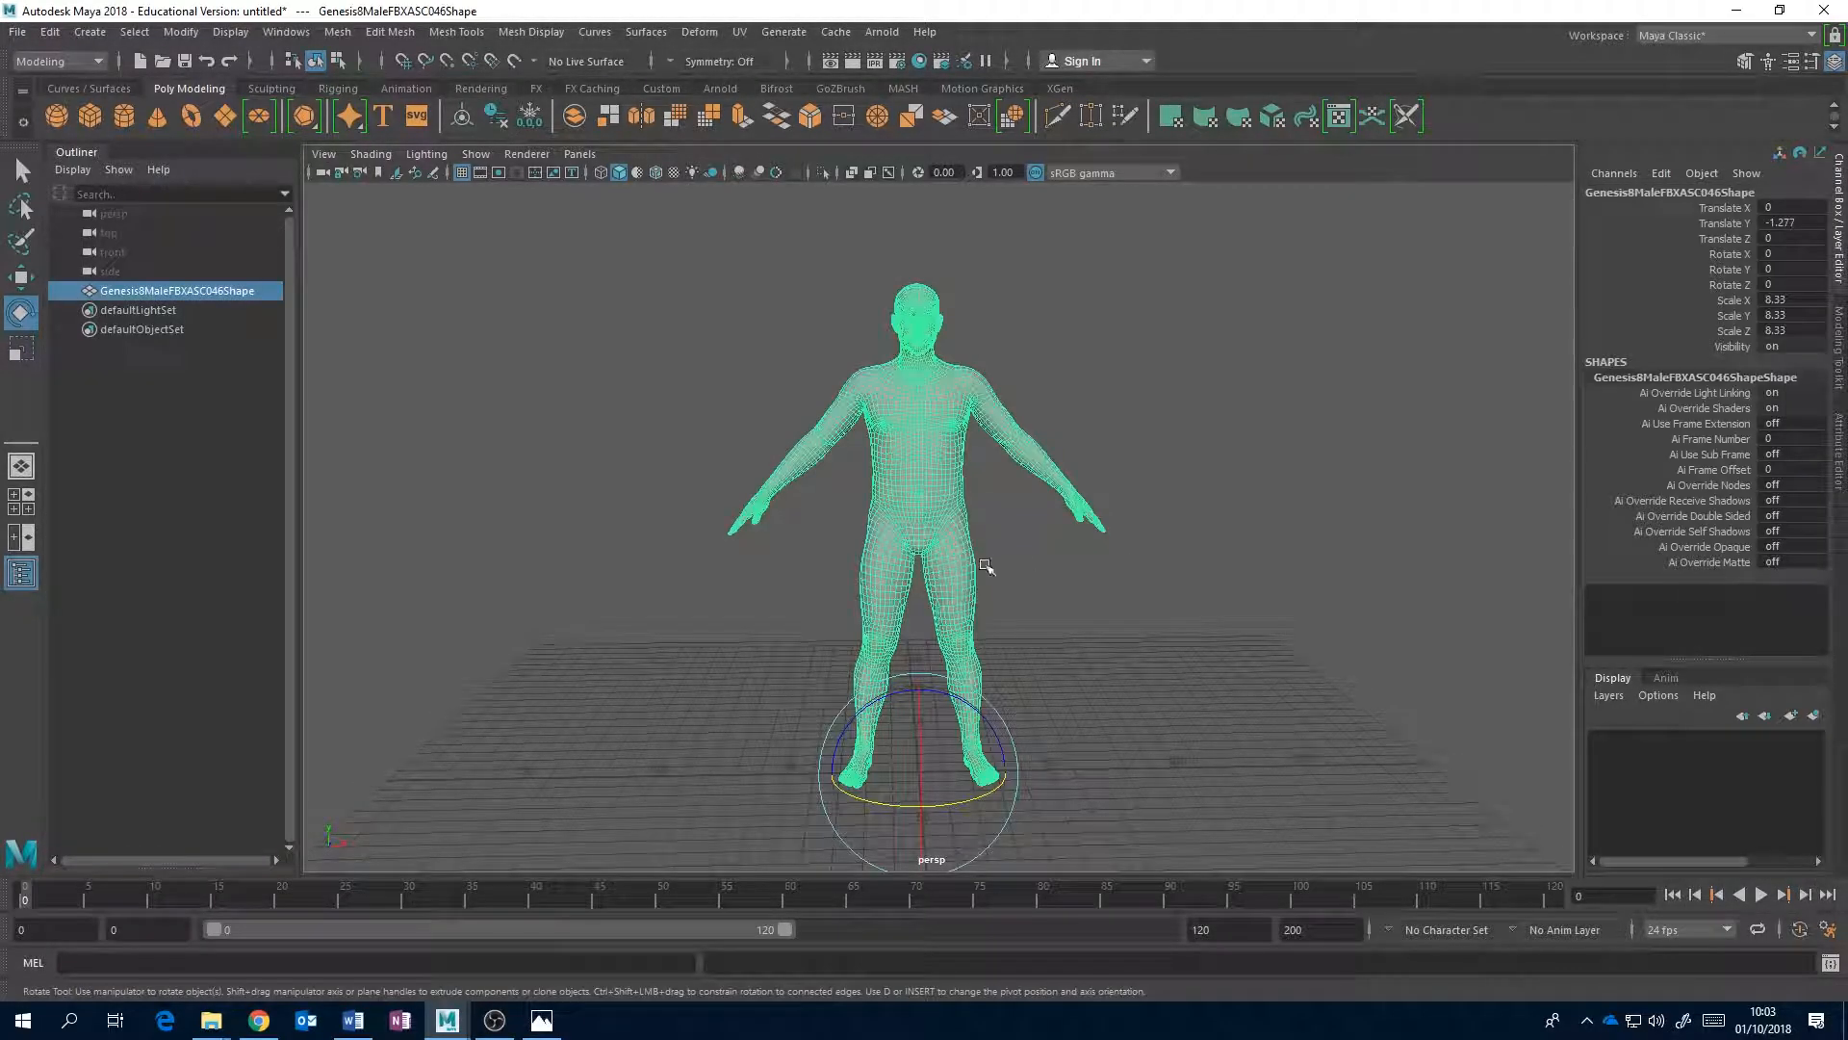
{"action": "left_click_drag", "start_coordinate": [1143, 627], "coordinate": [1064, 586], "text": "alt"}
{"action": "left_click_drag", "start_coordinate": [1847, 269], "coordinate": [1076, 109]}
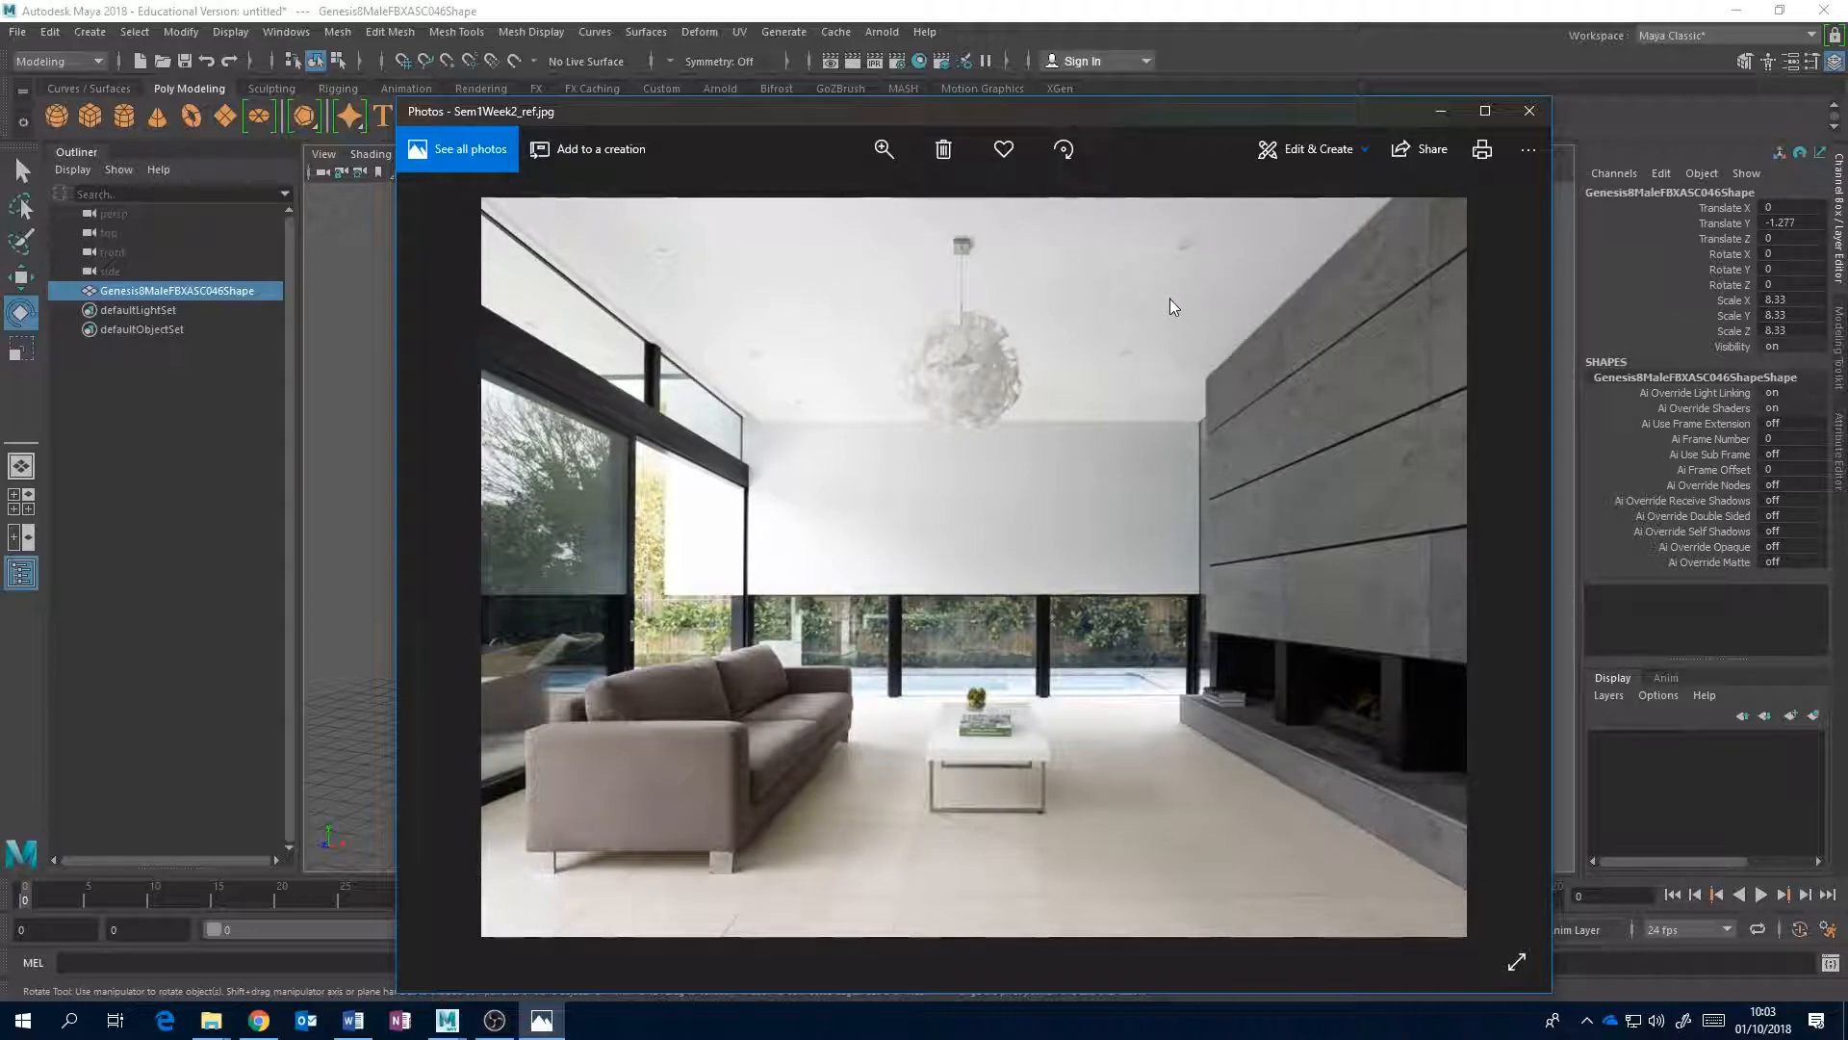
{"action": "left_click", "coordinate": [1439, 113]}
- Deselect the figure, create a polygon cube at the origin and frame it between the figure's feet
{"action": "middle_click_drag", "start_coordinate": [887, 478], "coordinate": [885, 514], "text": "alt"}
{"action": "left_click_drag", "start_coordinate": [885, 514], "coordinate": [938, 505], "text": "alt"}
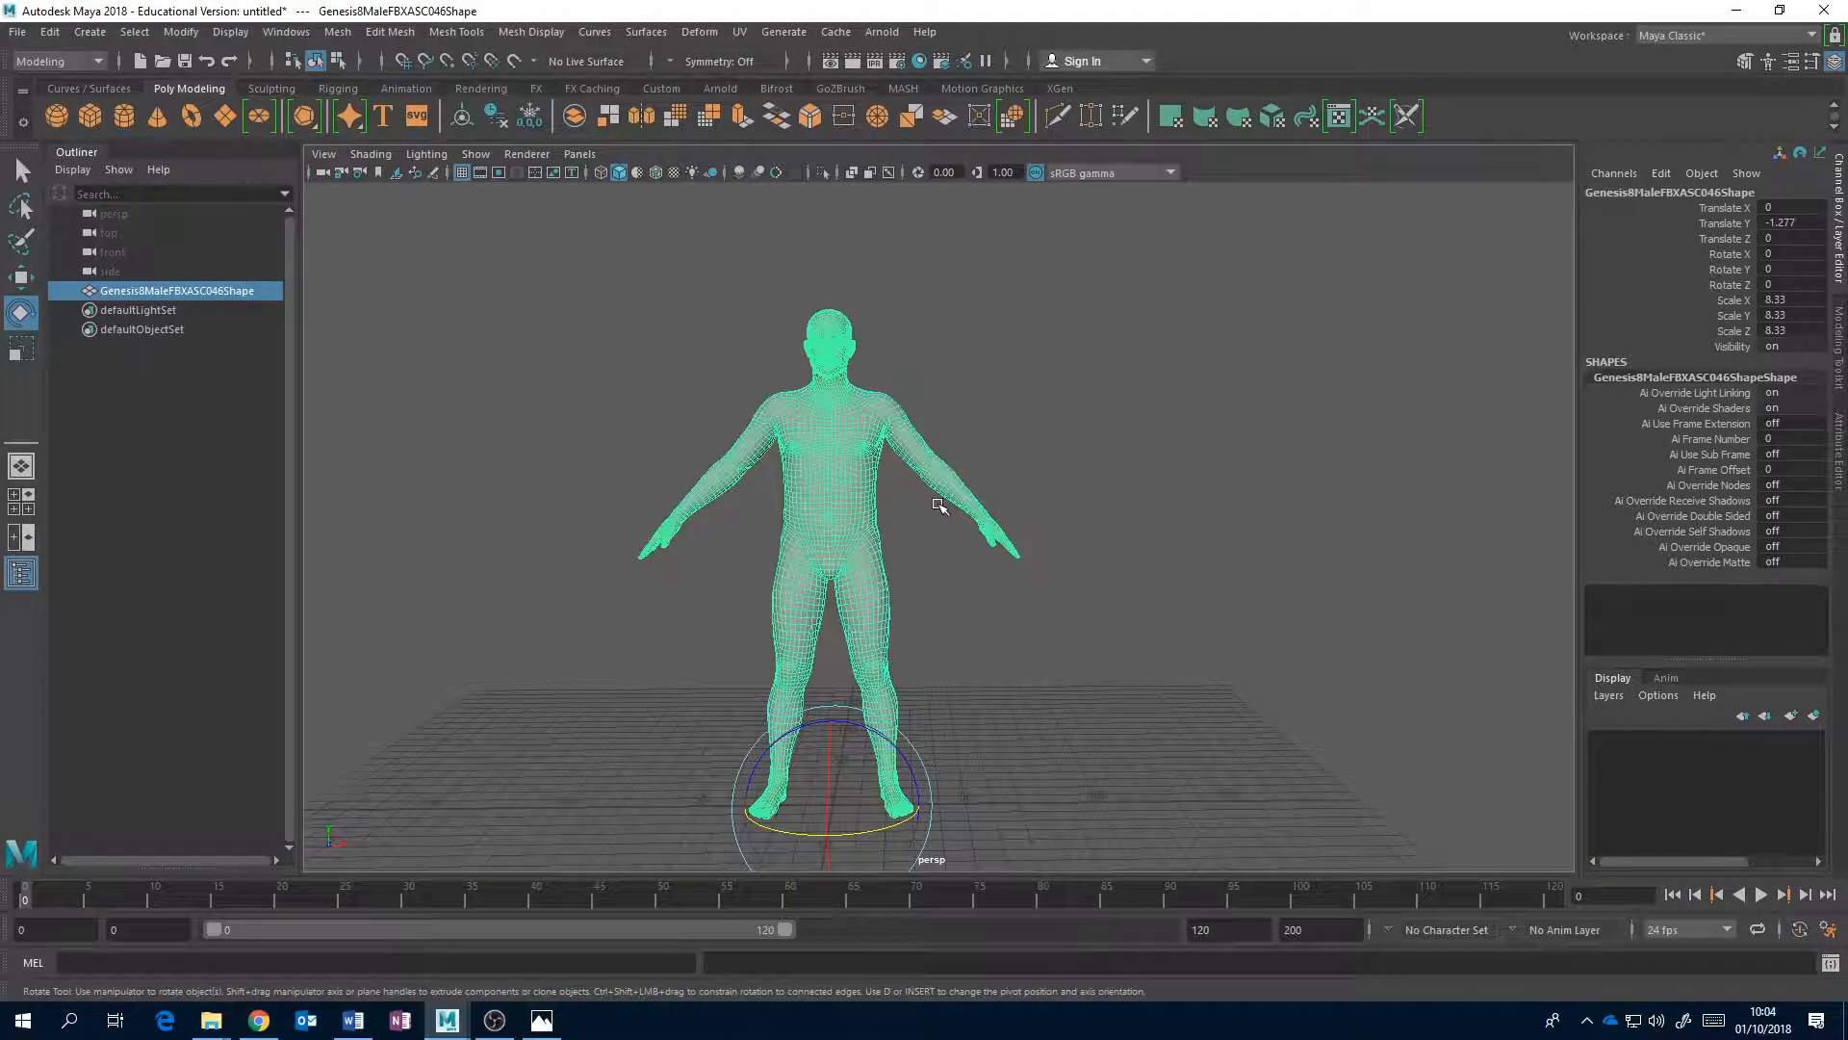
{"action": "scroll", "coordinate": [937, 504], "scroll_direction": "down", "scroll_amount": 3}
{"action": "left_click", "coordinate": [1088, 601]}
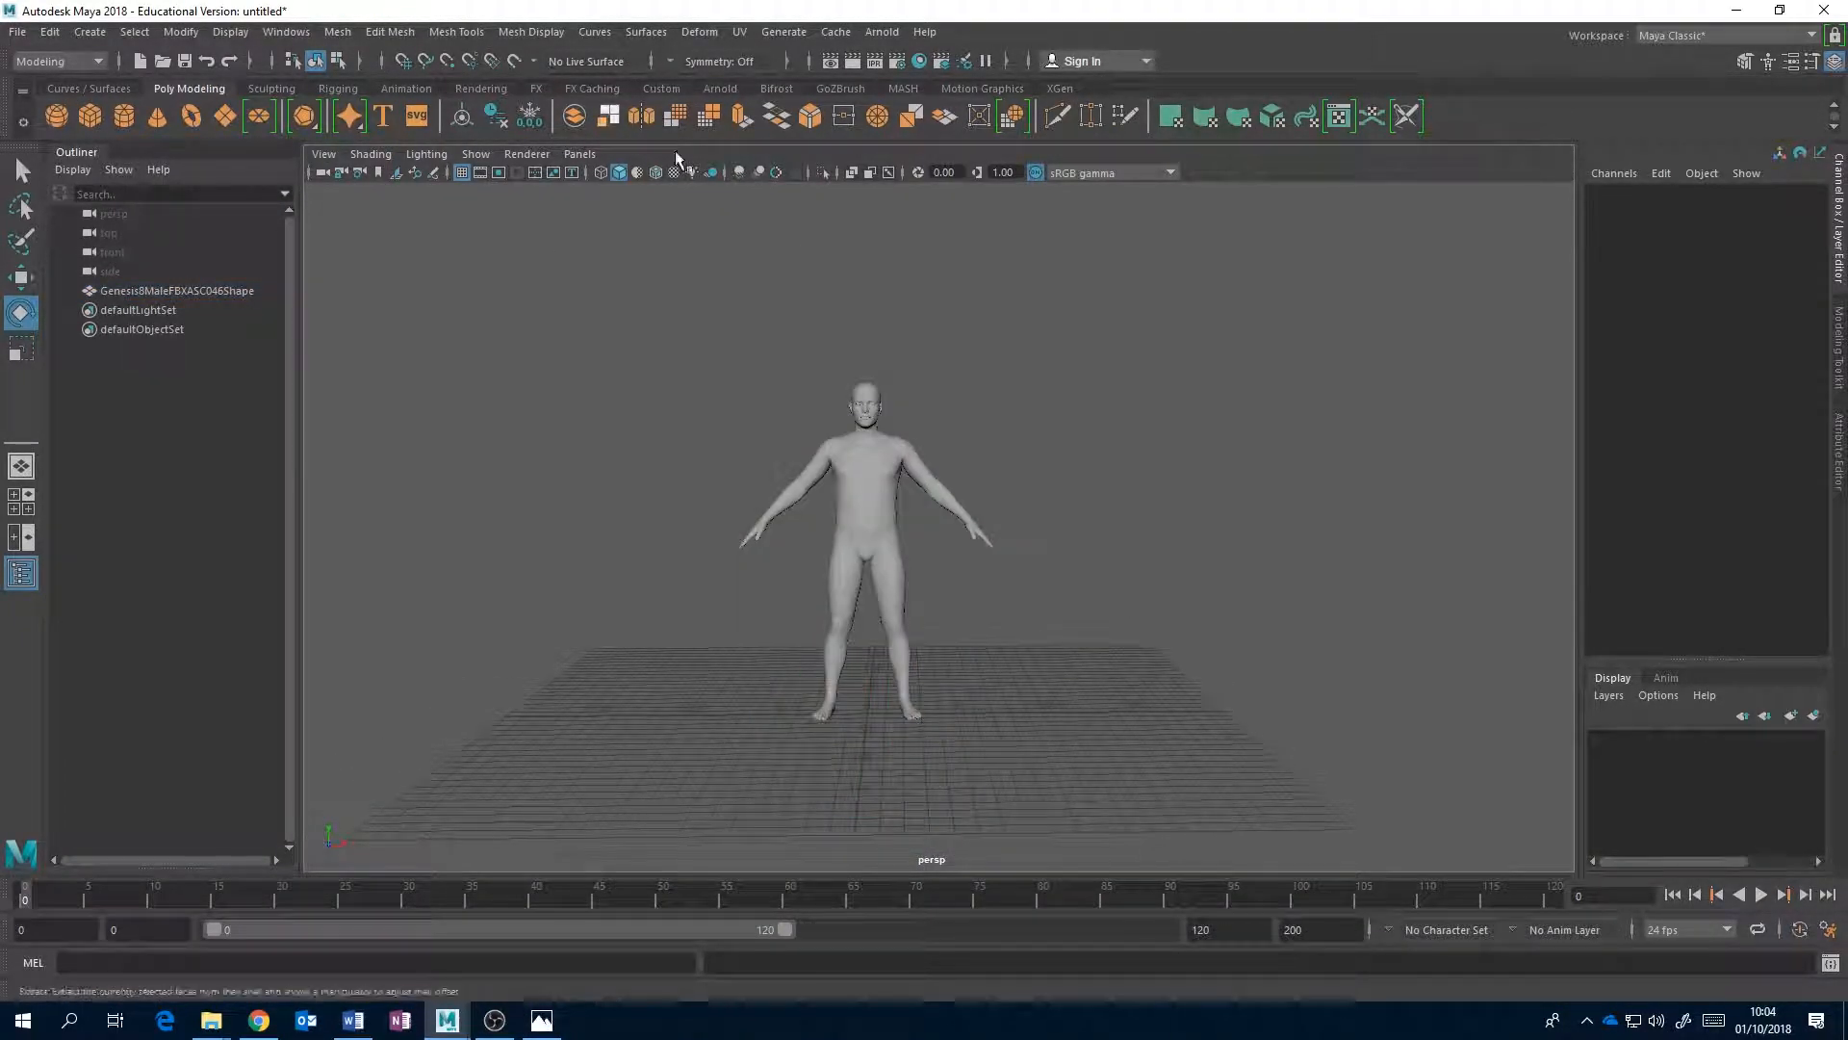
{"action": "left_click", "coordinate": [91, 114]}
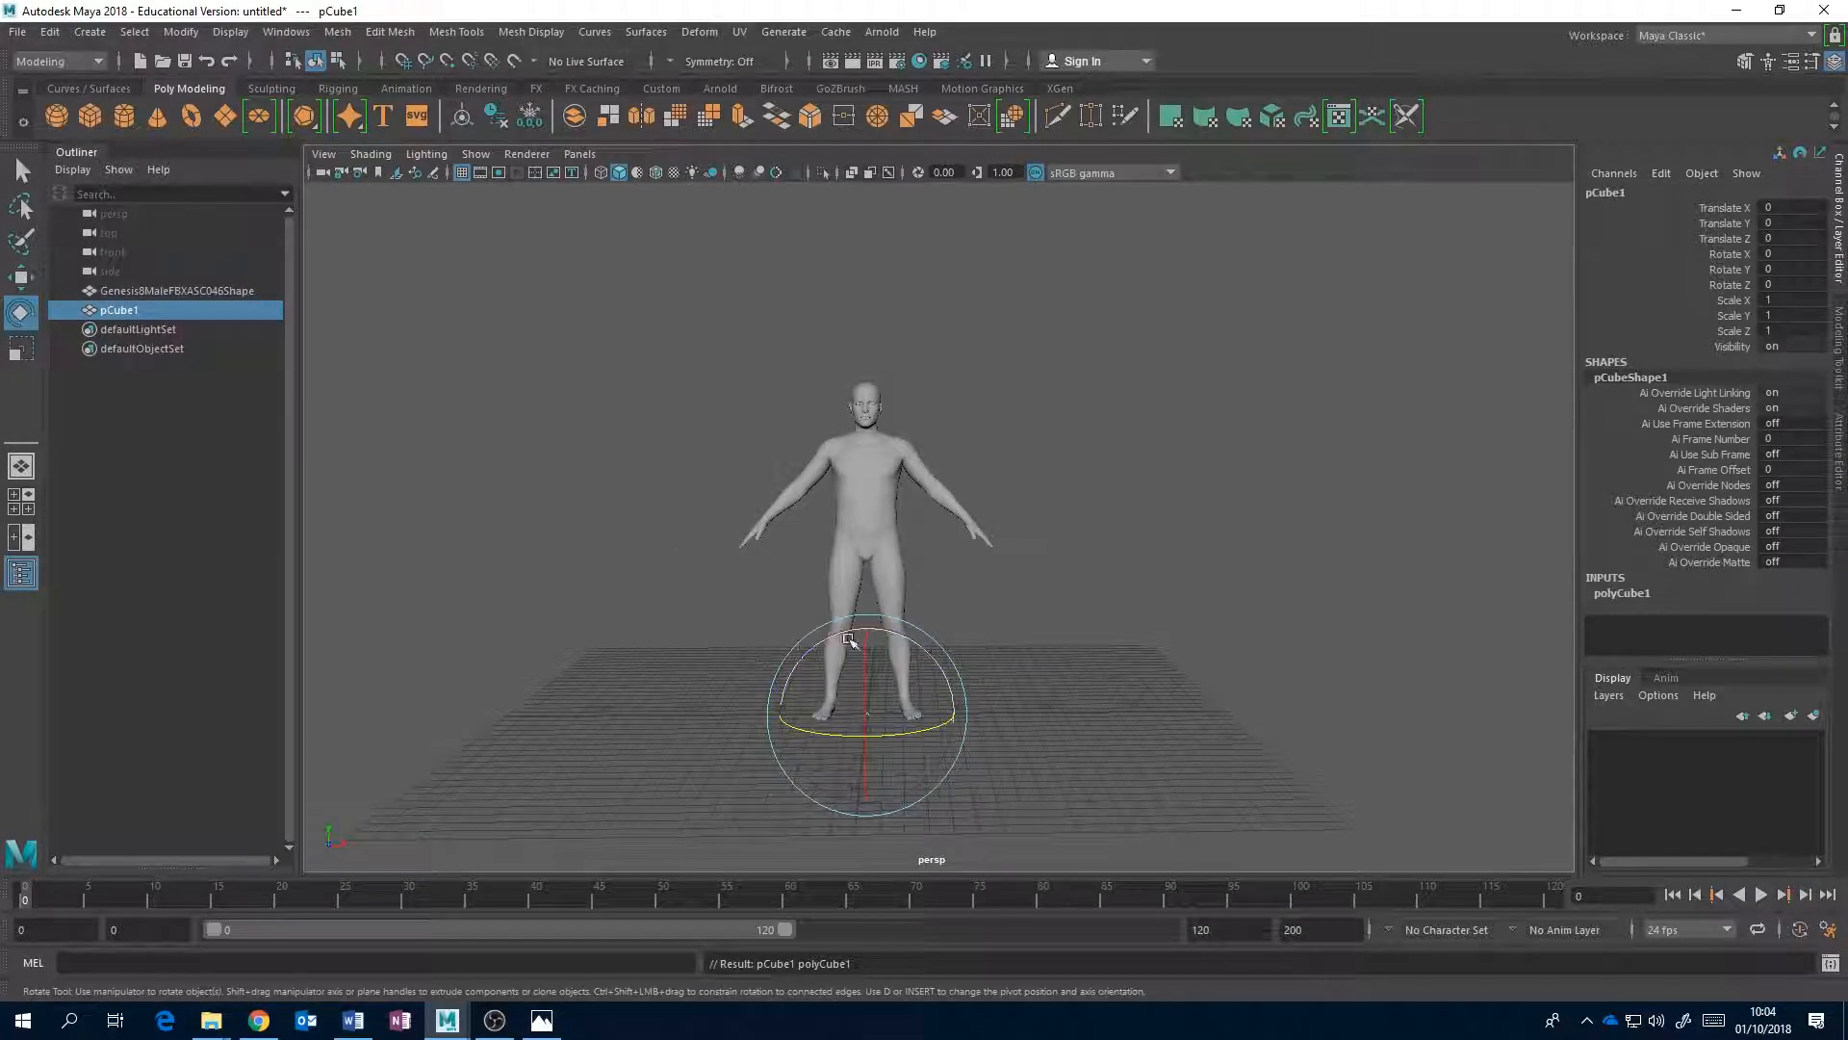
{"action": "key", "text": "f"}
{"action": "left_click_drag", "start_coordinate": [957, 660], "coordinate": [926, 627], "text": "alt"}
{"action": "scroll", "coordinate": [926, 628], "scroll_direction": "down", "scroll_amount": 6}
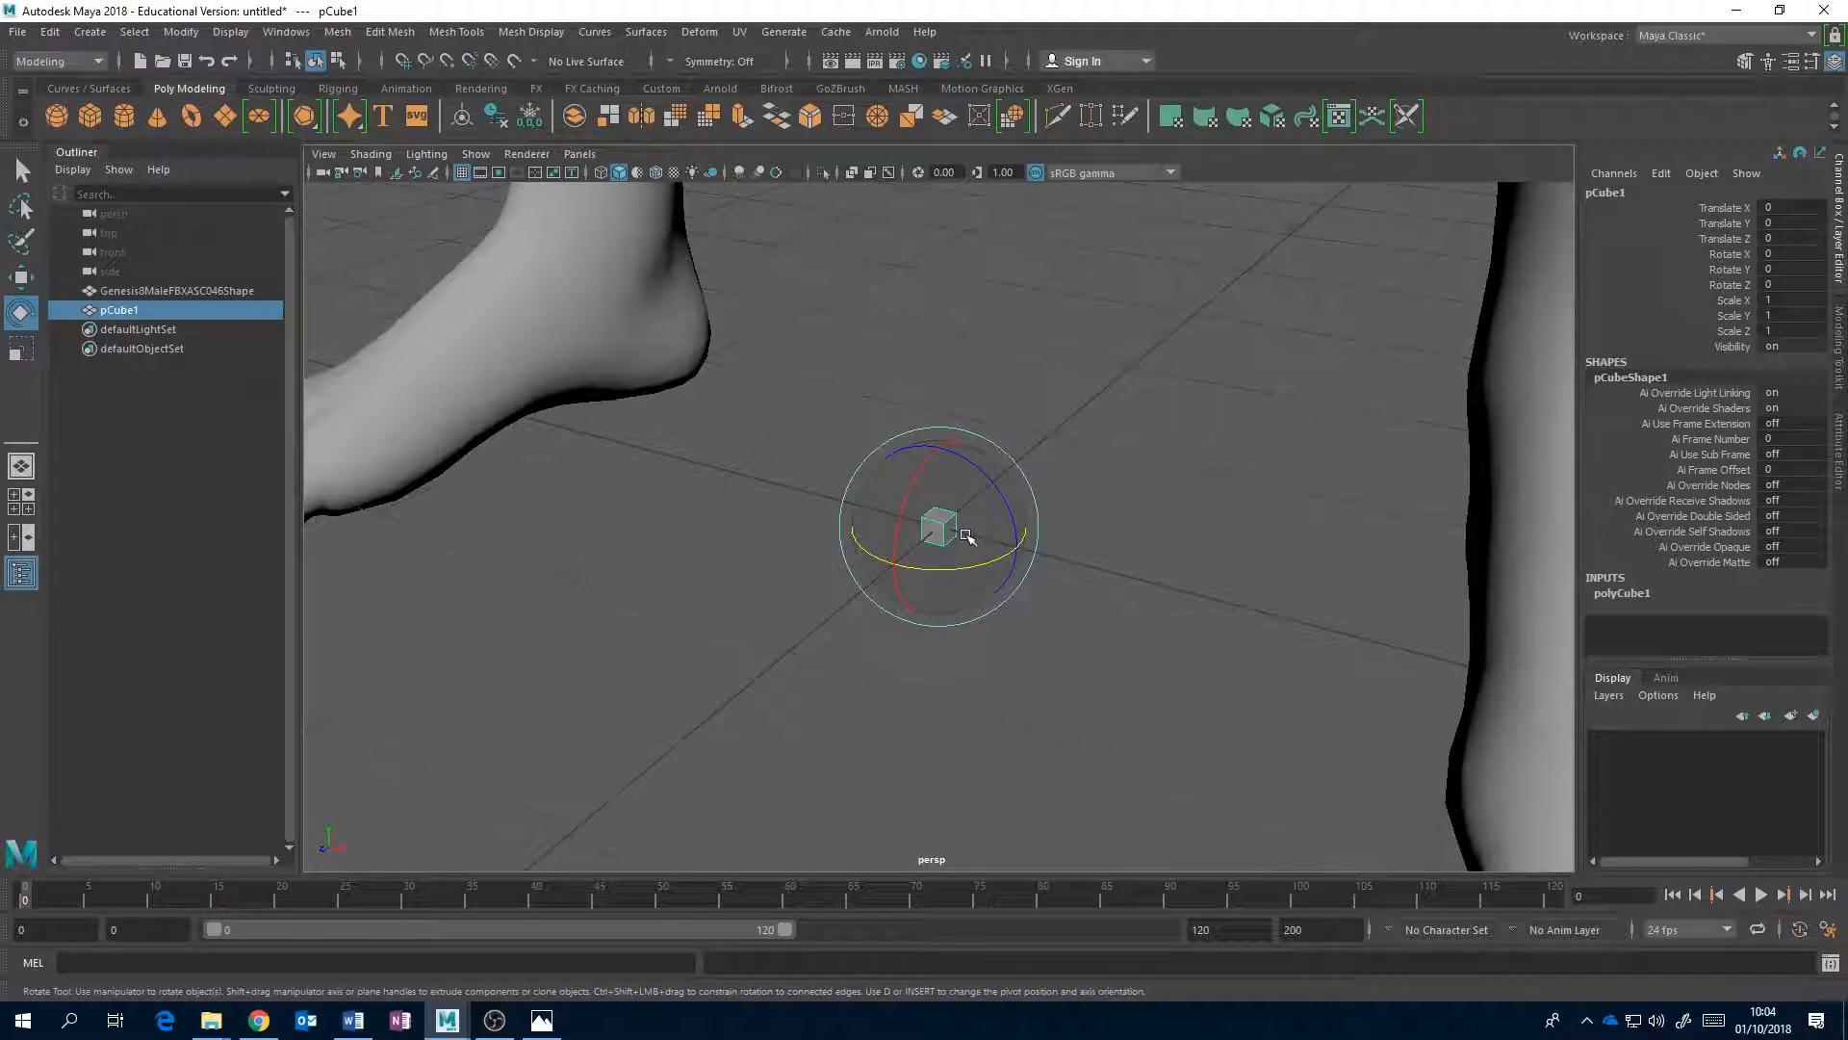
{"action": "scroll", "coordinate": [966, 534], "scroll_direction": "down", "scroll_amount": 3}
{"action": "middle_click_drag", "start_coordinate": [961, 527], "coordinate": [951, 597], "text": "alt"}
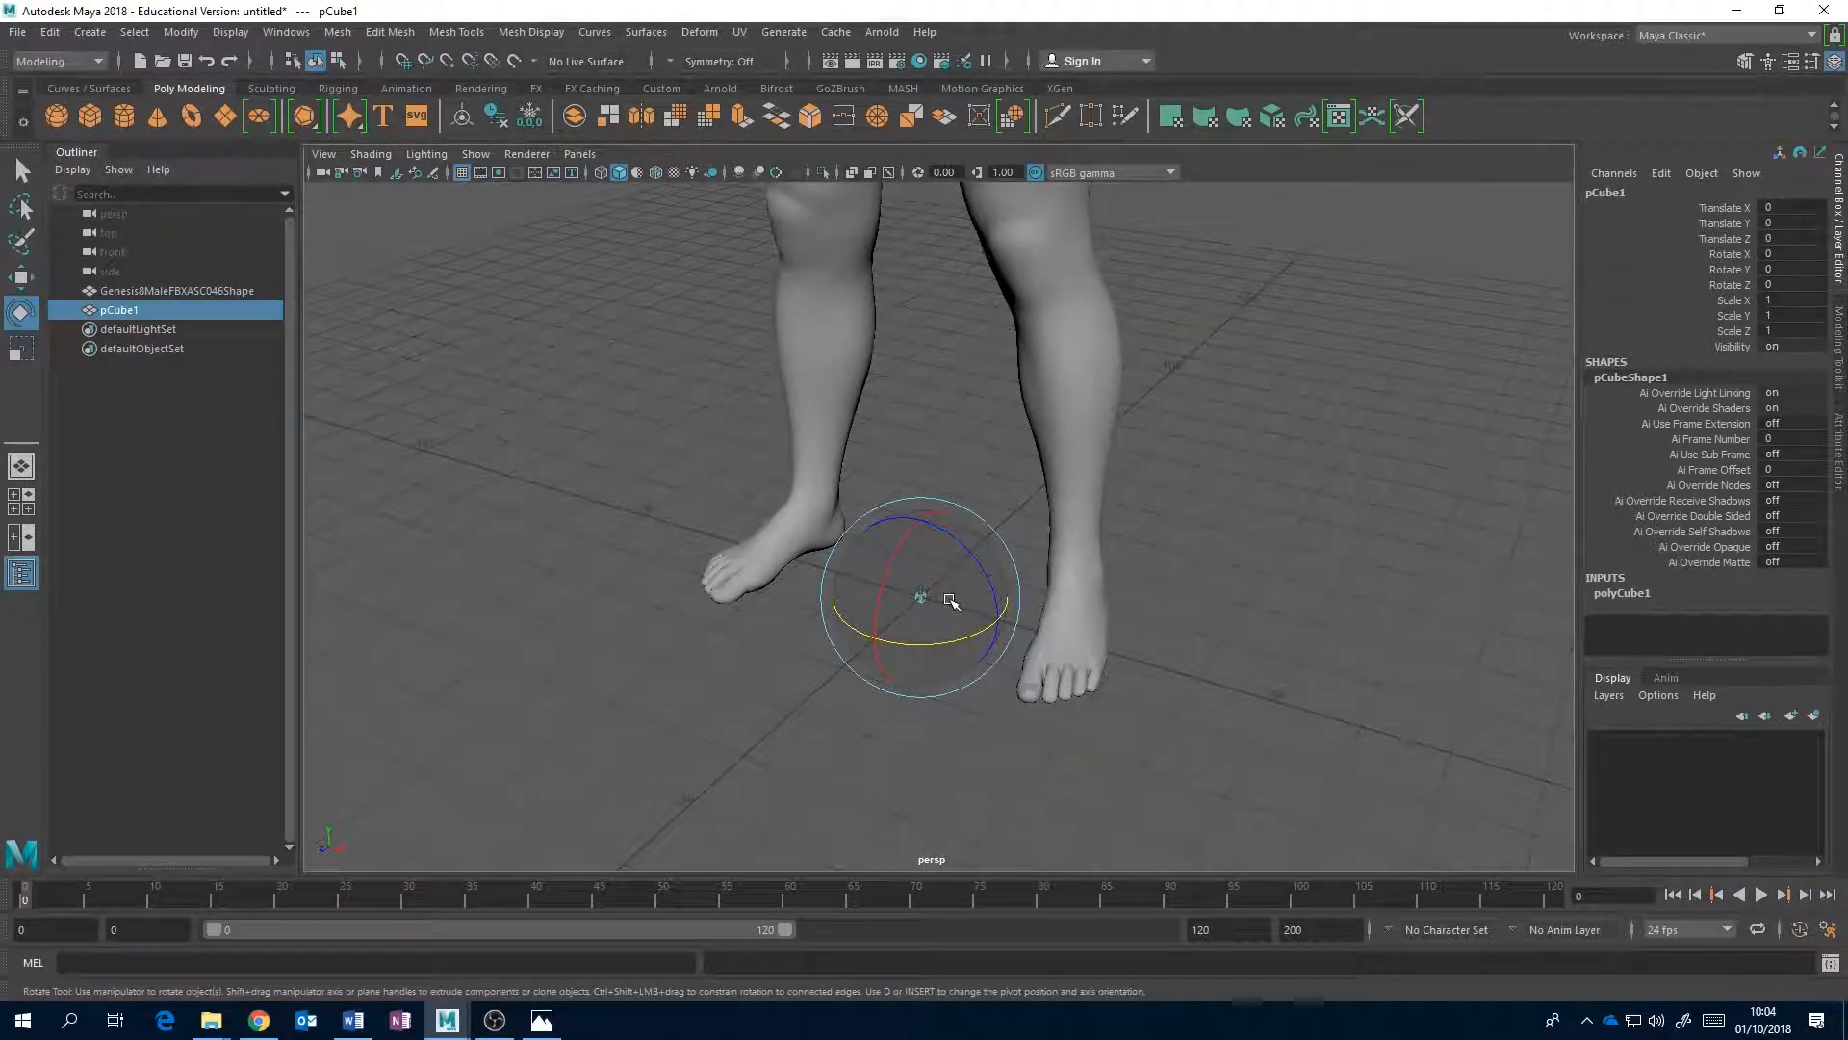
- Scale the cube uniformly to about 145.165 on all axes so it encloses the figure's legs
{"action": "key", "text": "r"}
{"action": "left_click_drag", "start_coordinate": [922, 597], "coordinate": [1300, 504]}
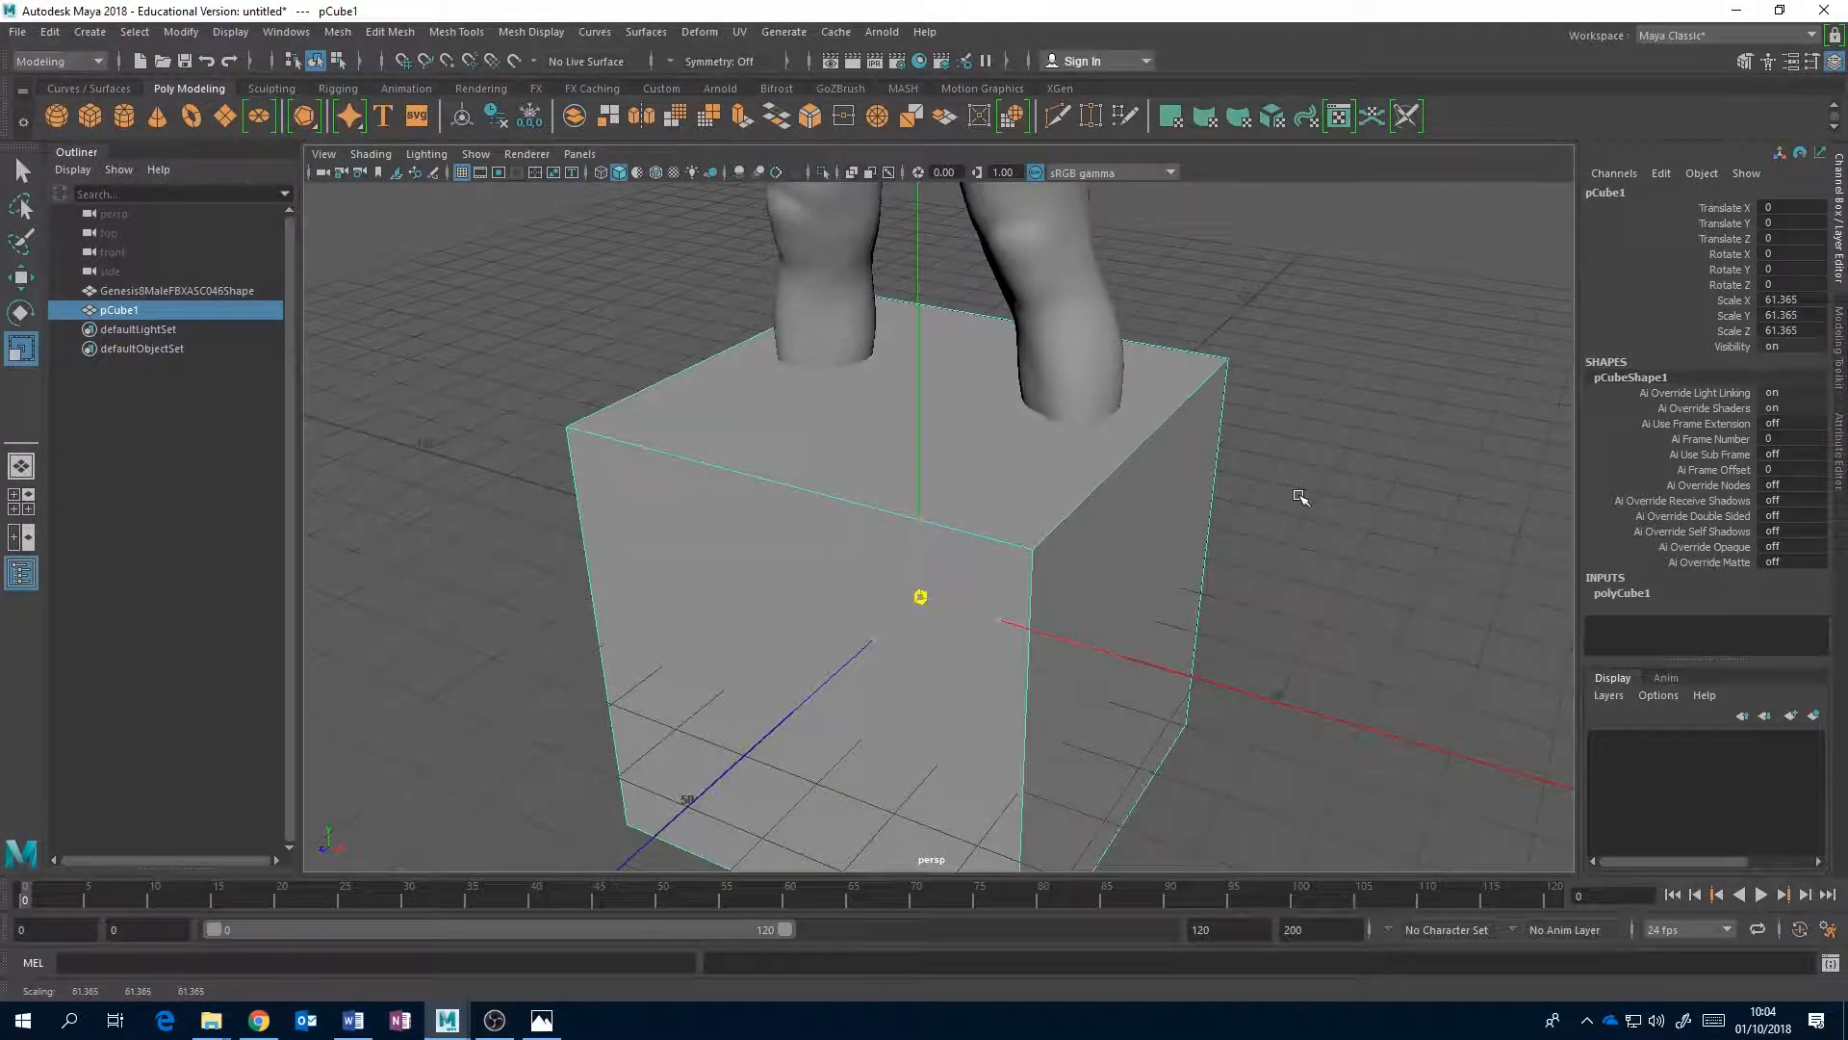
{"action": "scroll", "coordinate": [920, 604], "scroll_direction": "down", "scroll_amount": 6}
{"action": "left_click_drag", "start_coordinate": [934, 545], "coordinate": [1160, 405]}
{"action": "left_click_drag", "start_coordinate": [946, 470], "coordinate": [943, 538], "text": "alt"}
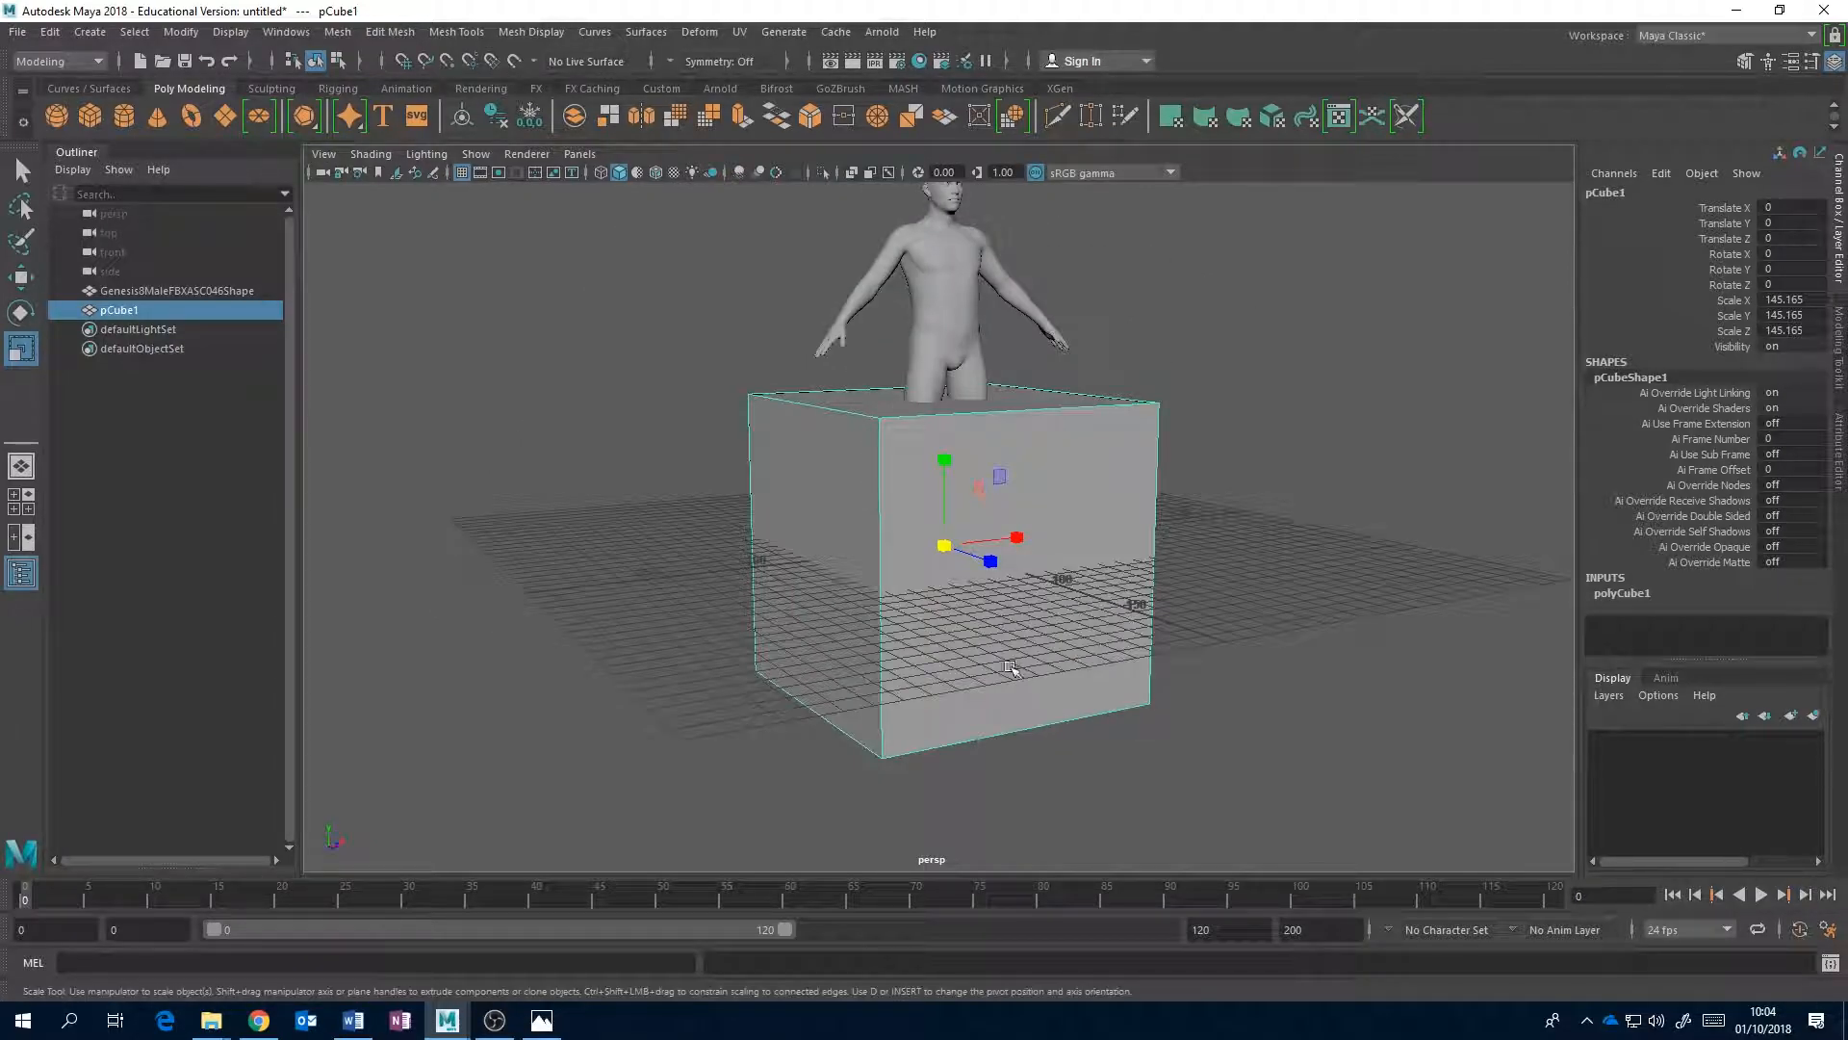
- Switch the cube to vertex selection and select its upper front corner vertex
{"action": "left_click_drag", "start_coordinate": [1017, 673], "coordinate": [969, 616], "text": "alt"}
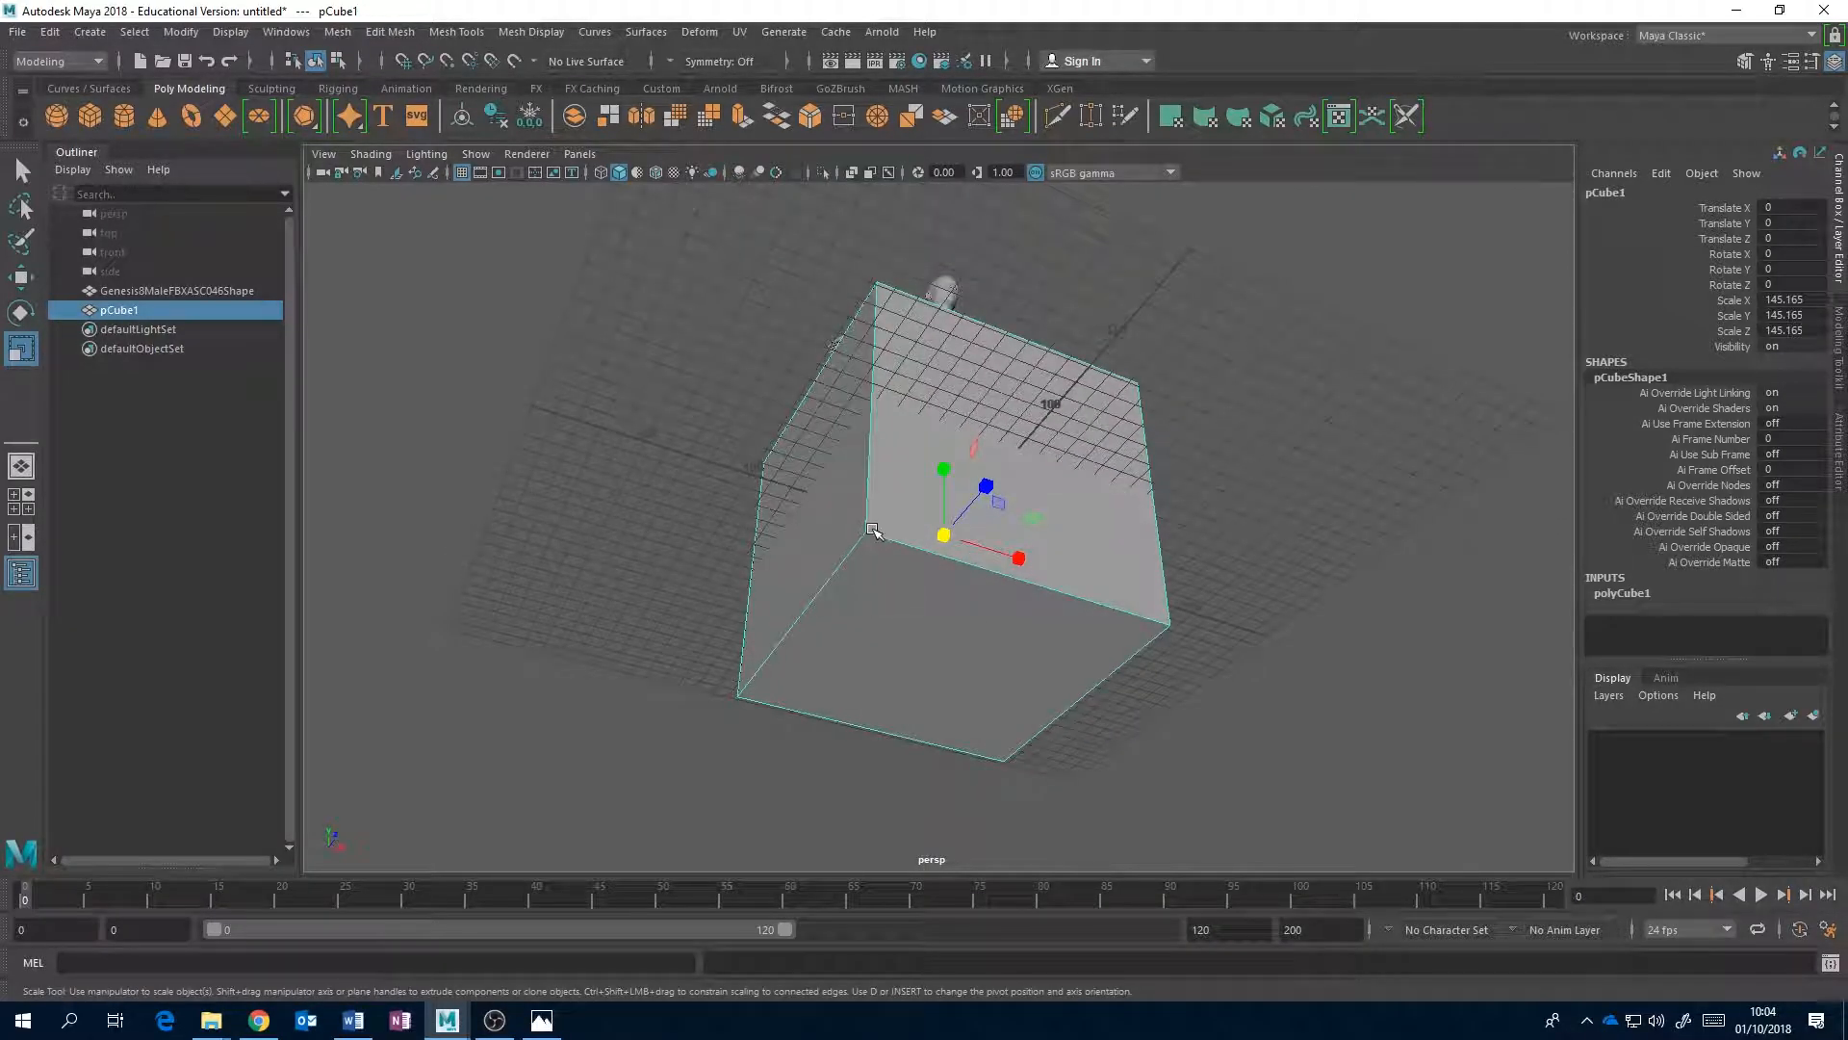
{"action": "left_click_drag", "start_coordinate": [887, 472], "coordinate": [856, 445], "text": "alt"}
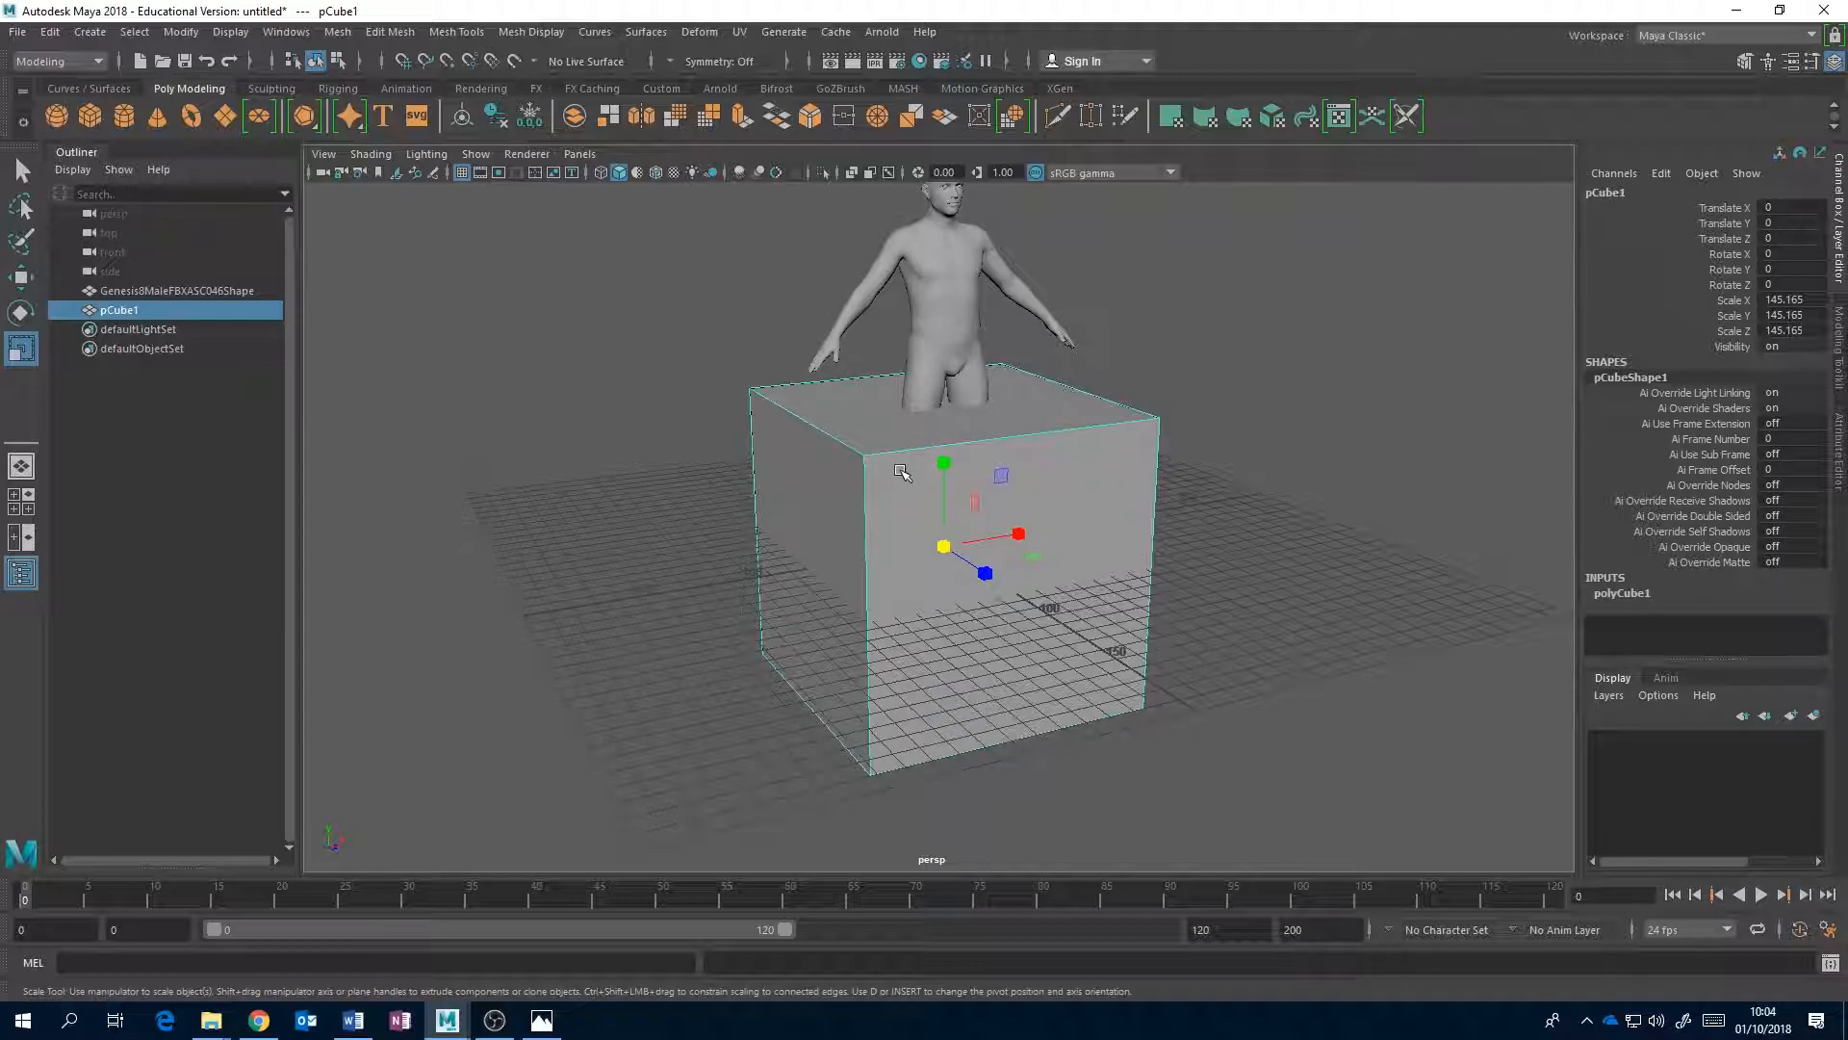
{"action": "right_click_drag", "start_coordinate": [896, 467], "coordinate": [836, 469]}
{"action": "left_click", "coordinate": [864, 461]}
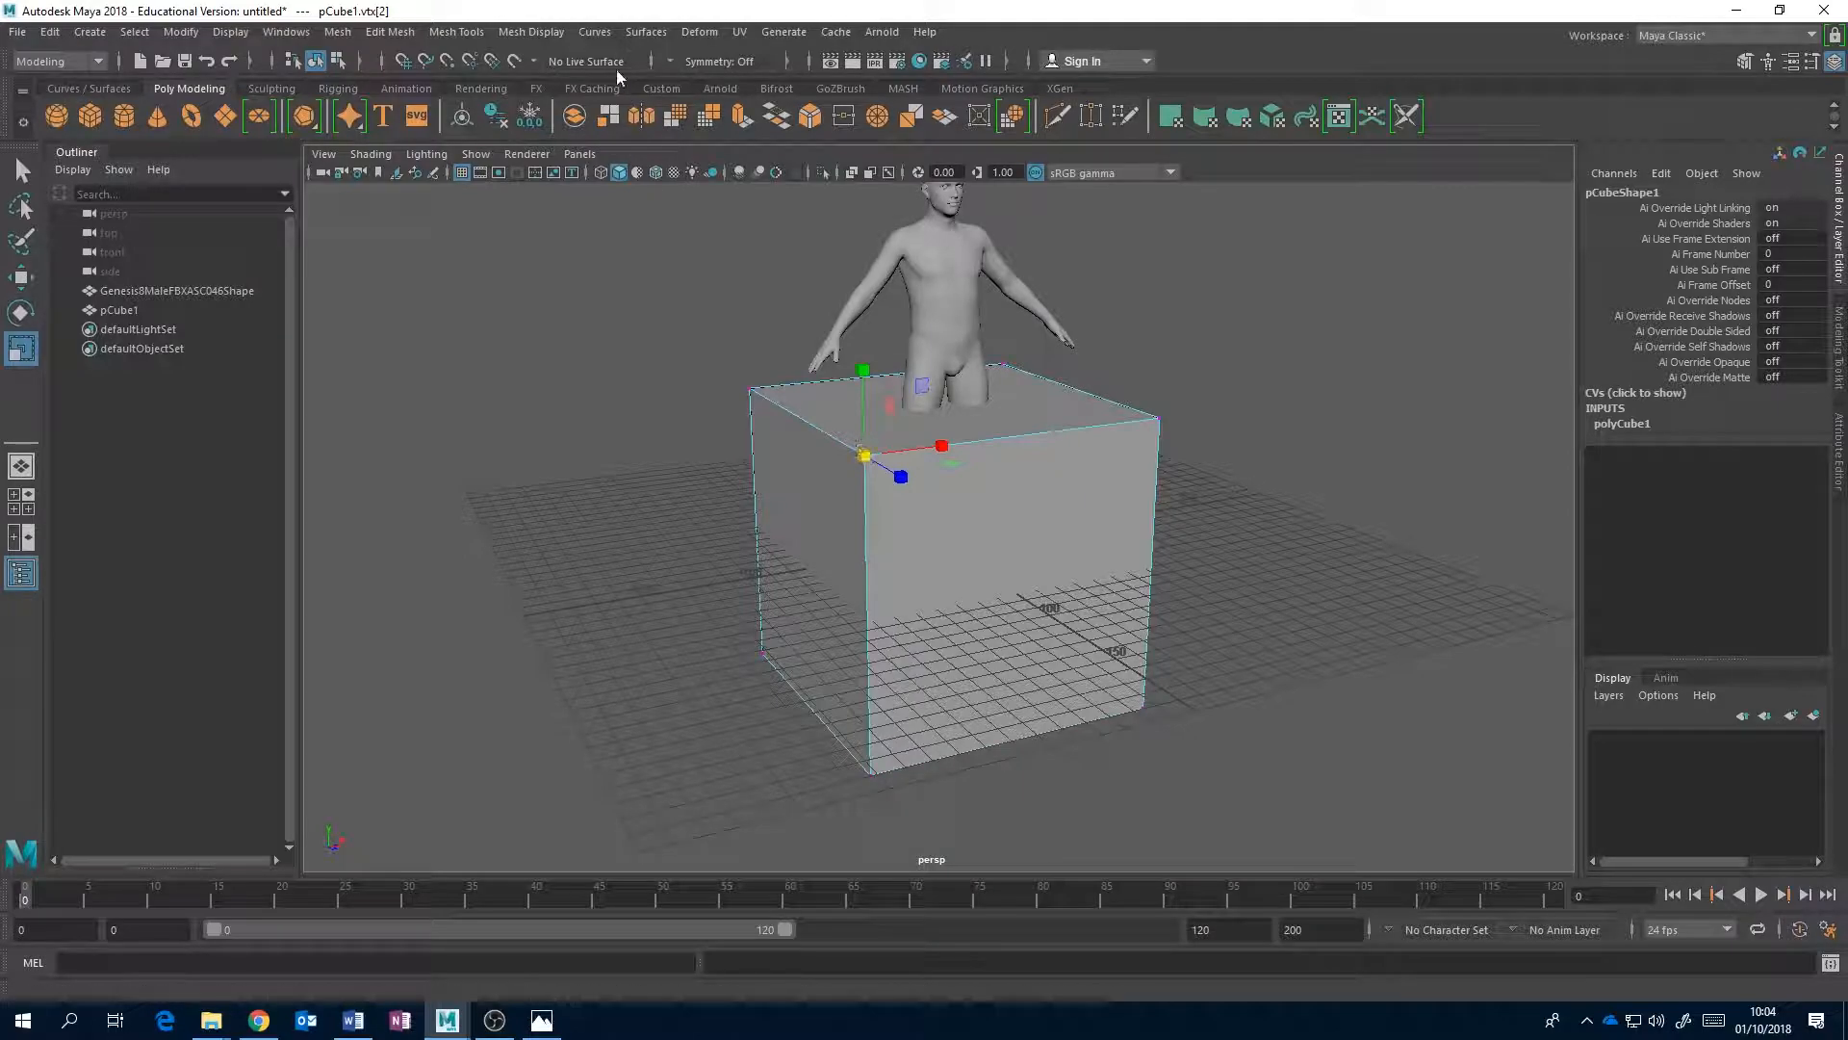
- Return the cube to object mode and lower it with grid snapping so its top lies on the grid, at Translate Y -72.583
{"action": "right_click_drag", "start_coordinate": [963, 450], "coordinate": [1025, 428]}
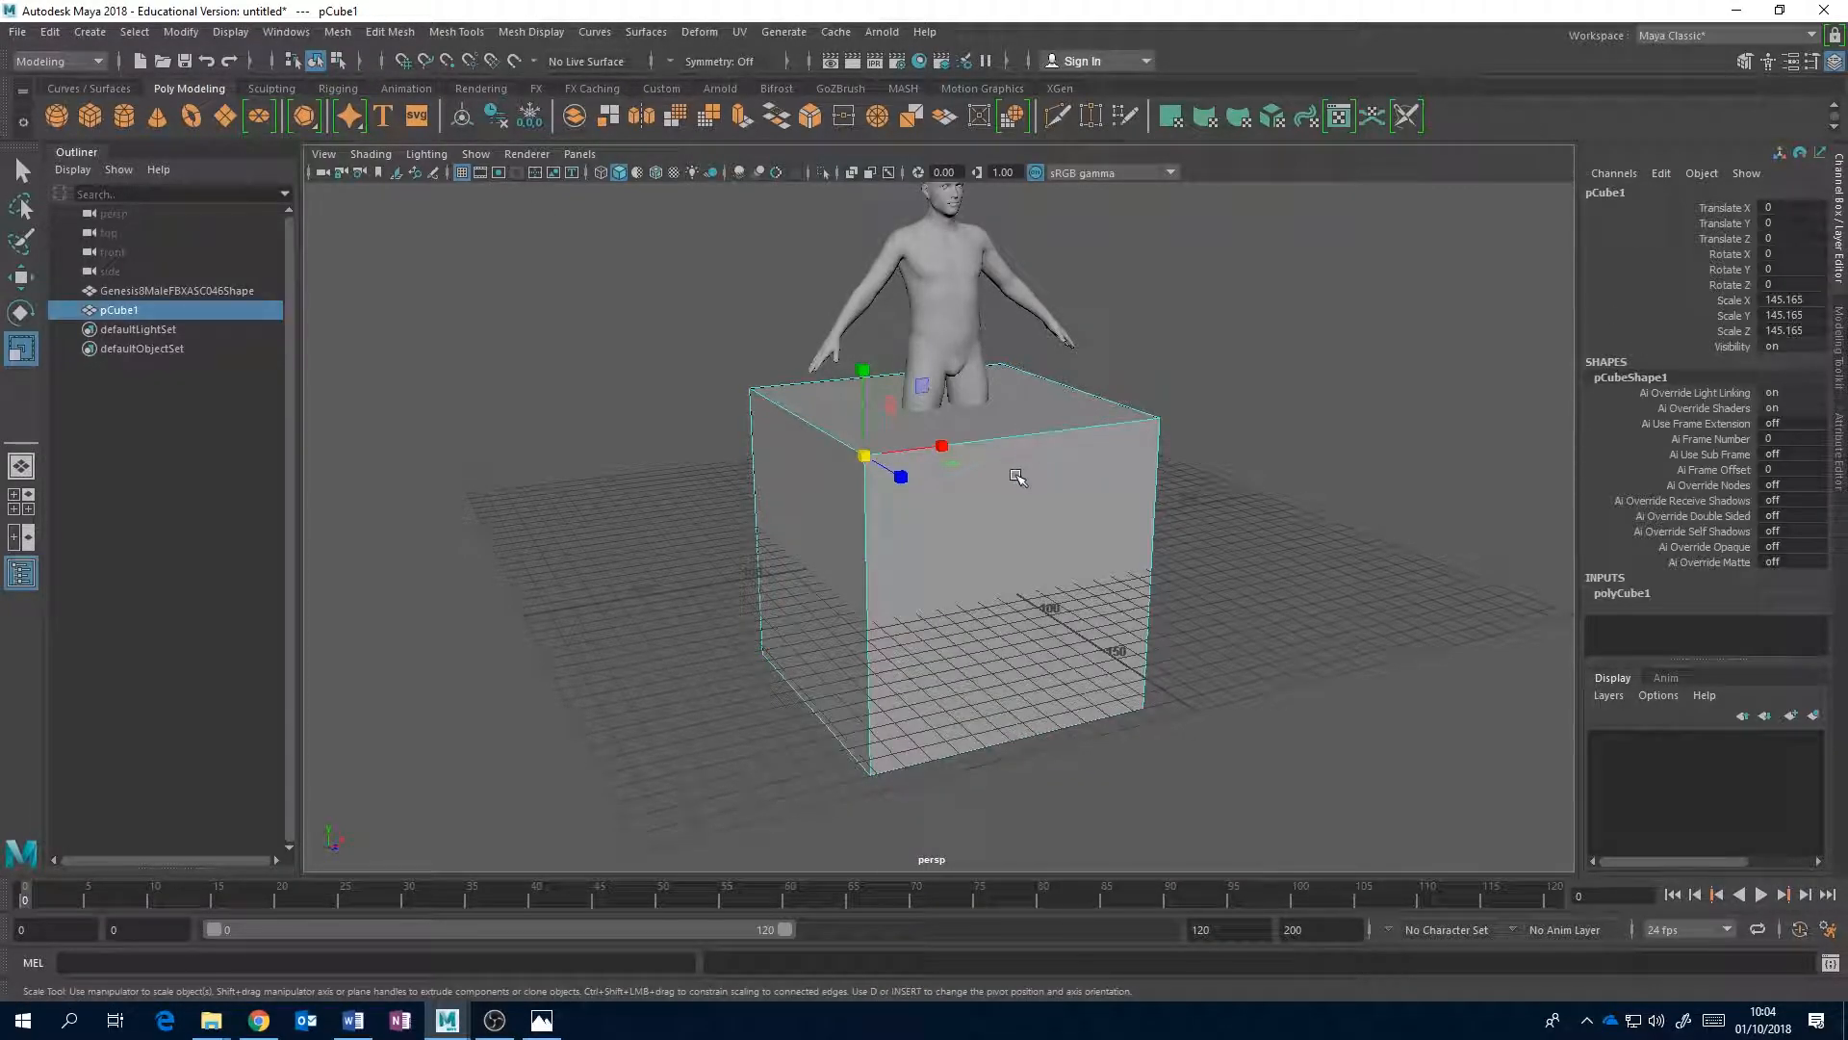
{"action": "key", "text": "w"}
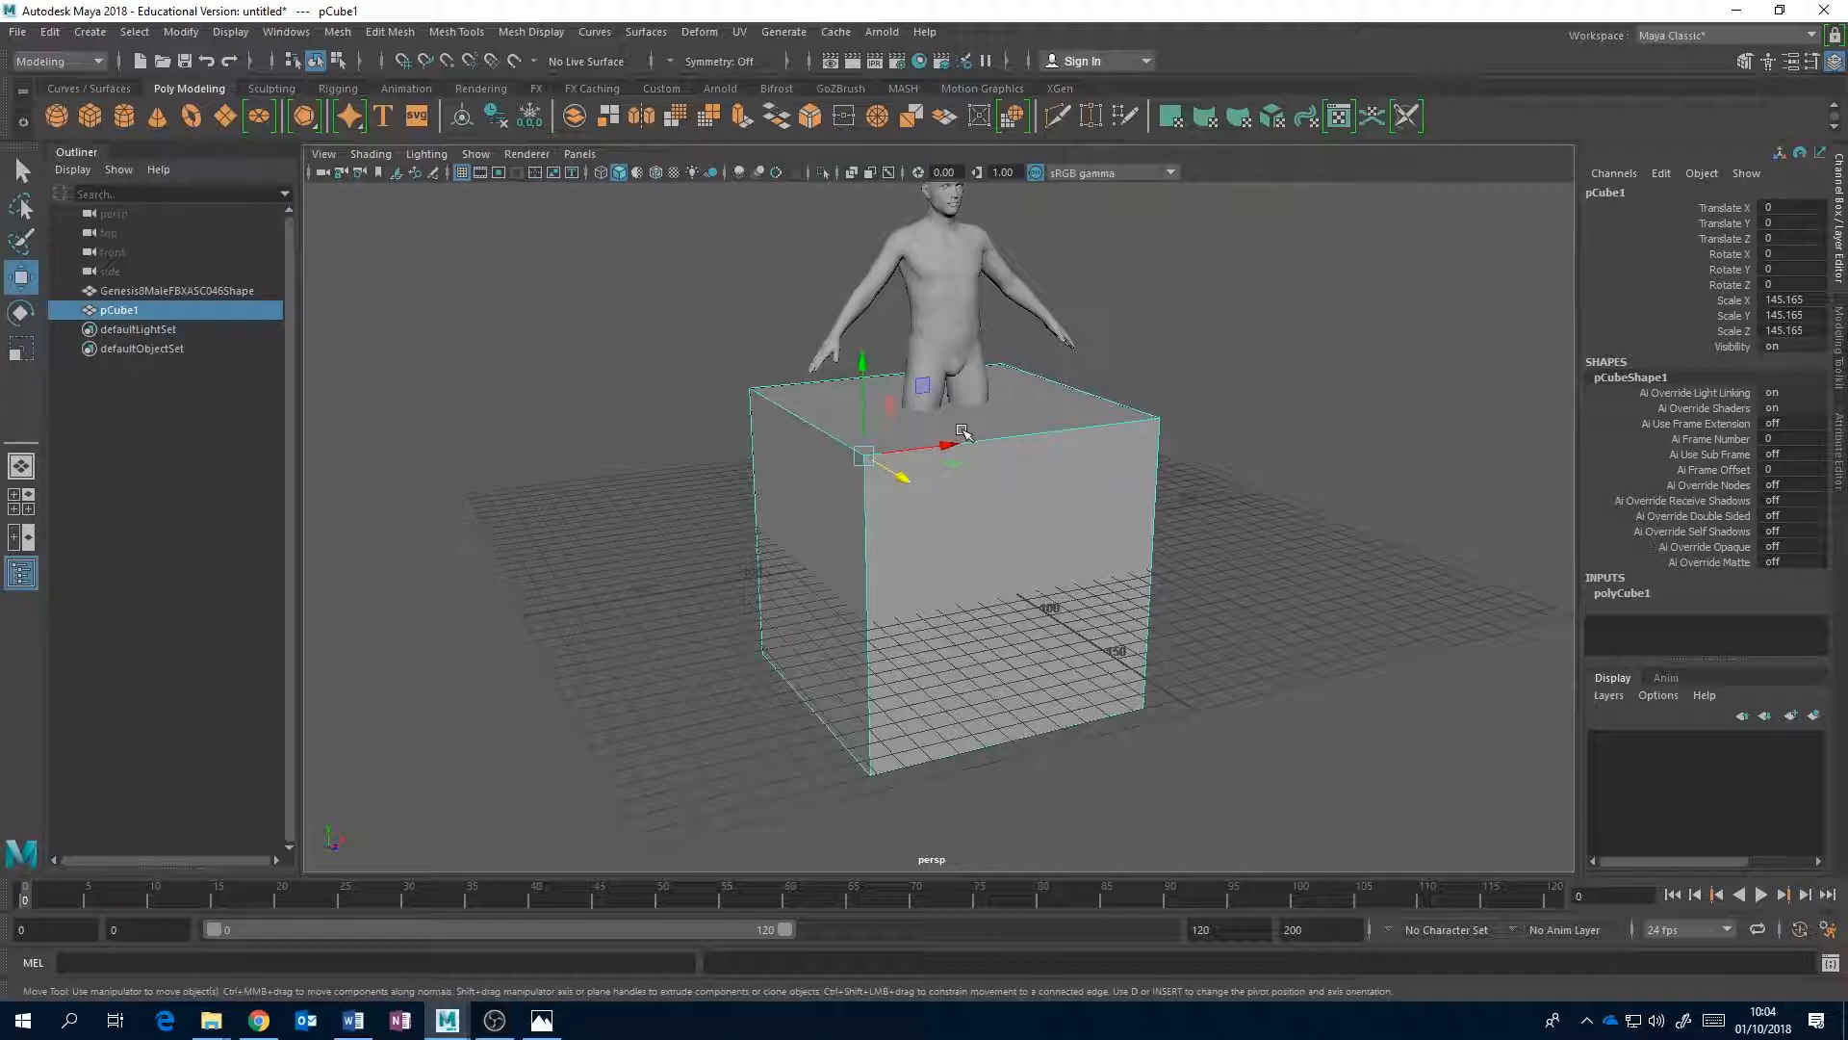
{"action": "key", "text": "x"}
{"action": "left_click_drag", "start_coordinate": [862, 376], "coordinate": [871, 624]}
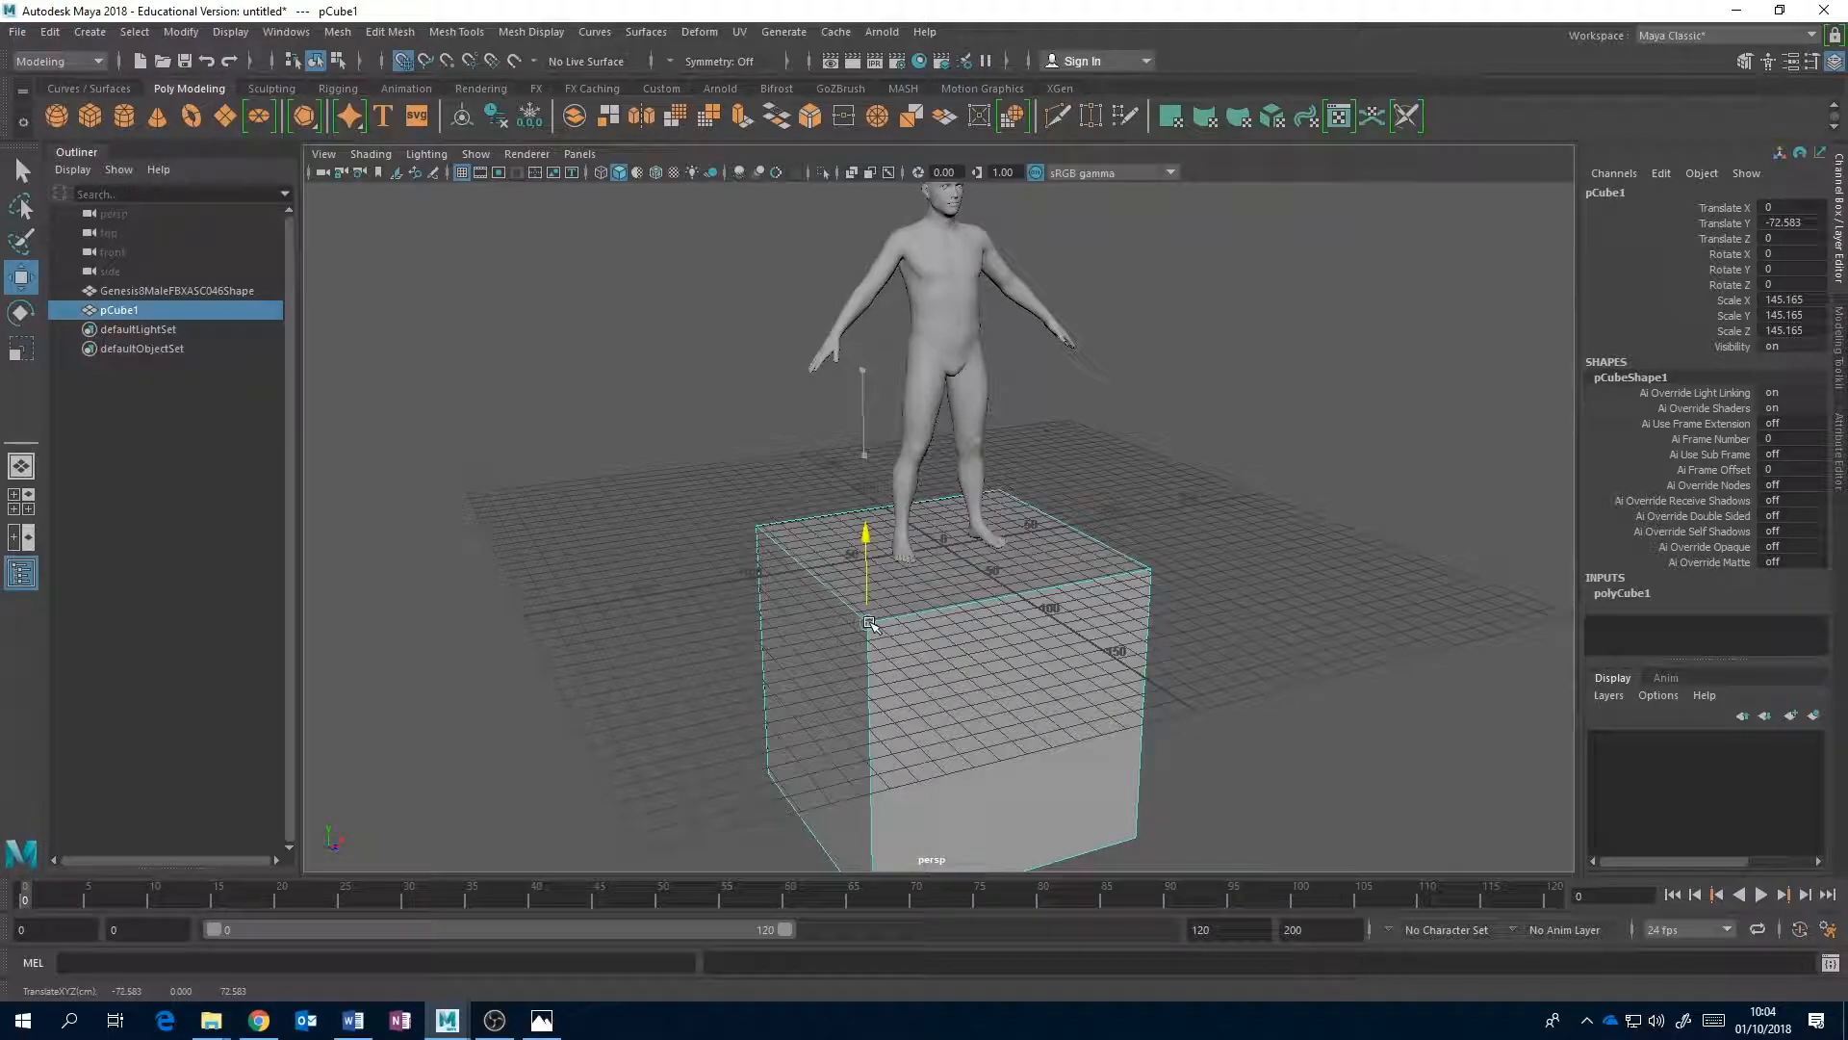
- Flatten the cube vertically to a Scale Y of about 4.222, forming a thin floor slab beneath the figure's feet
{"action": "left_click_drag", "start_coordinate": [1038, 594], "coordinate": [1151, 572], "text": "alt"}
{"action": "left_click_drag", "start_coordinate": [1110, 495], "coordinate": [1002, 497], "text": "alt"}
{"action": "key", "text": "r"}
{"action": "left_click_drag", "start_coordinate": [886, 486], "coordinate": [885, 573]}
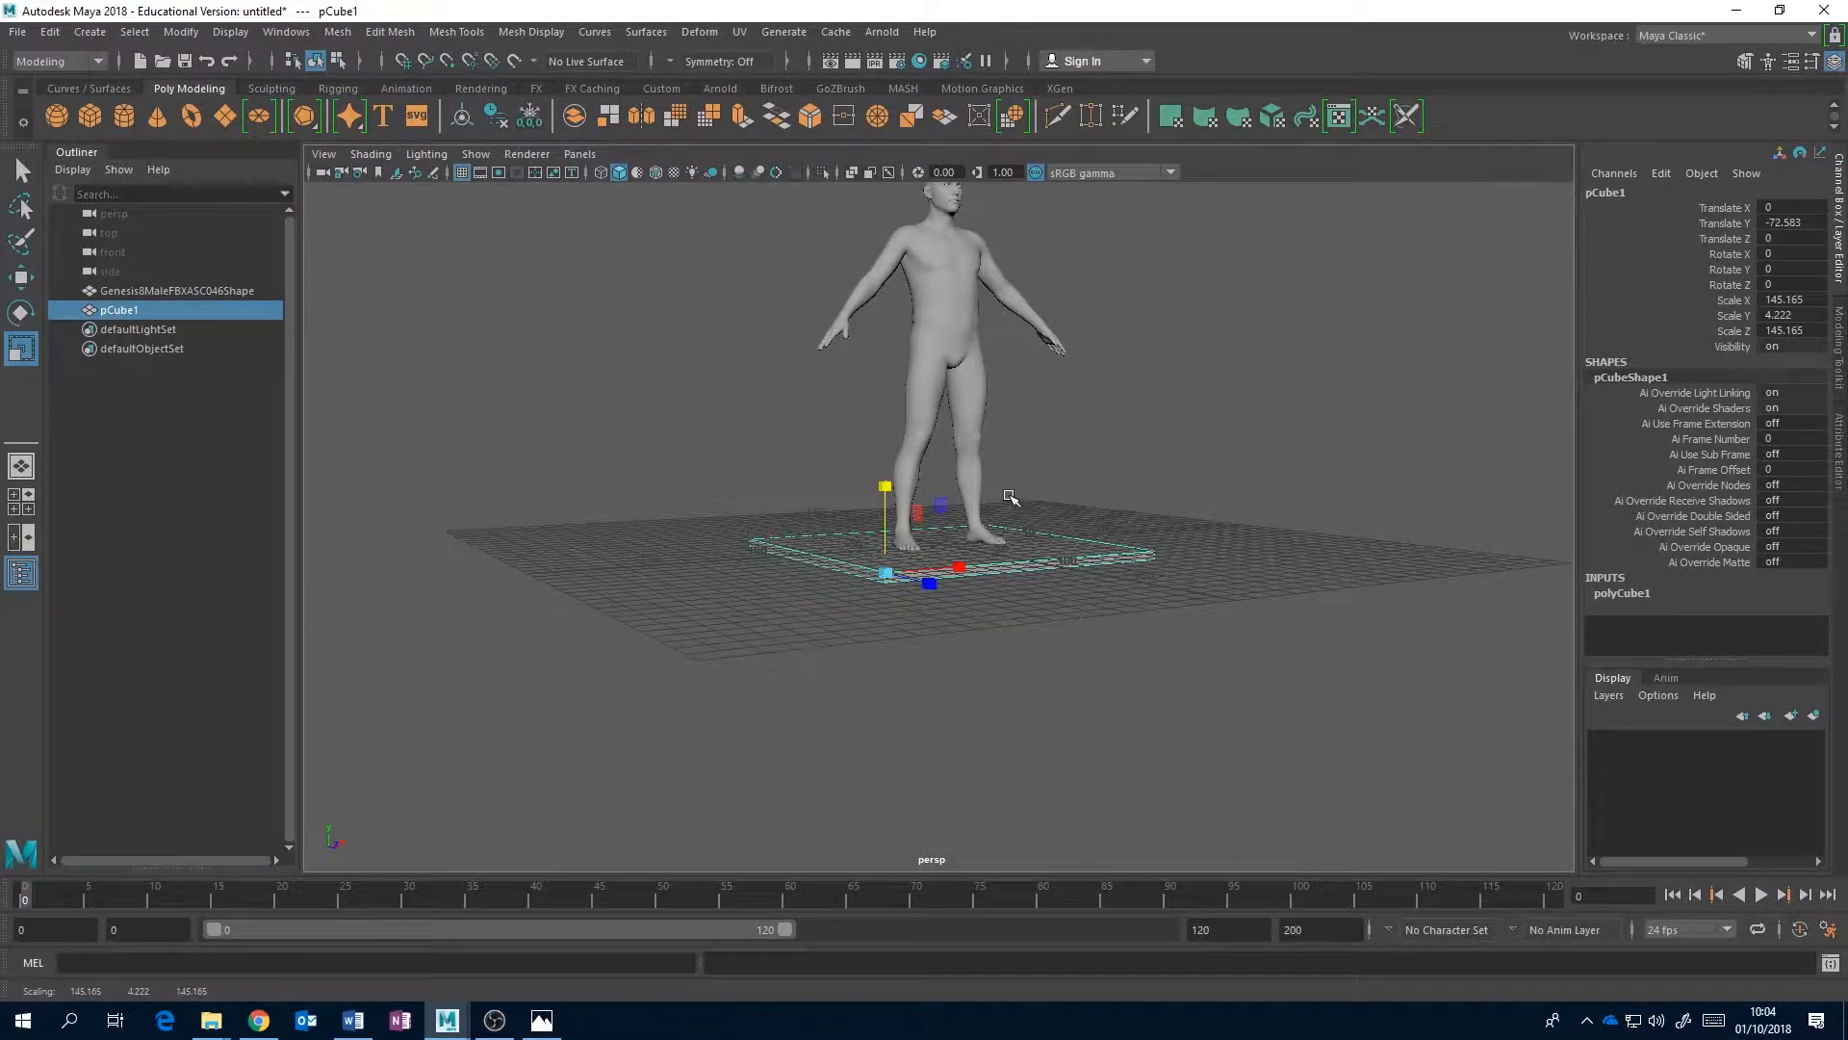
- Examine the floor slab against the male figure, view the Sem1Week2_ref room photo, and return to the Maya scene
{"action": "left_click_drag", "start_coordinate": [1011, 498], "coordinate": [1024, 561], "text": "alt"}
{"action": "middle_click_drag", "start_coordinate": [1023, 561], "coordinate": [1043, 462], "text": "alt"}
{"action": "scroll", "coordinate": [1040, 474], "scroll_direction": "up", "scroll_amount": 2}
{"action": "left_click_drag", "start_coordinate": [1037, 475], "coordinate": [953, 460], "text": "alt"}
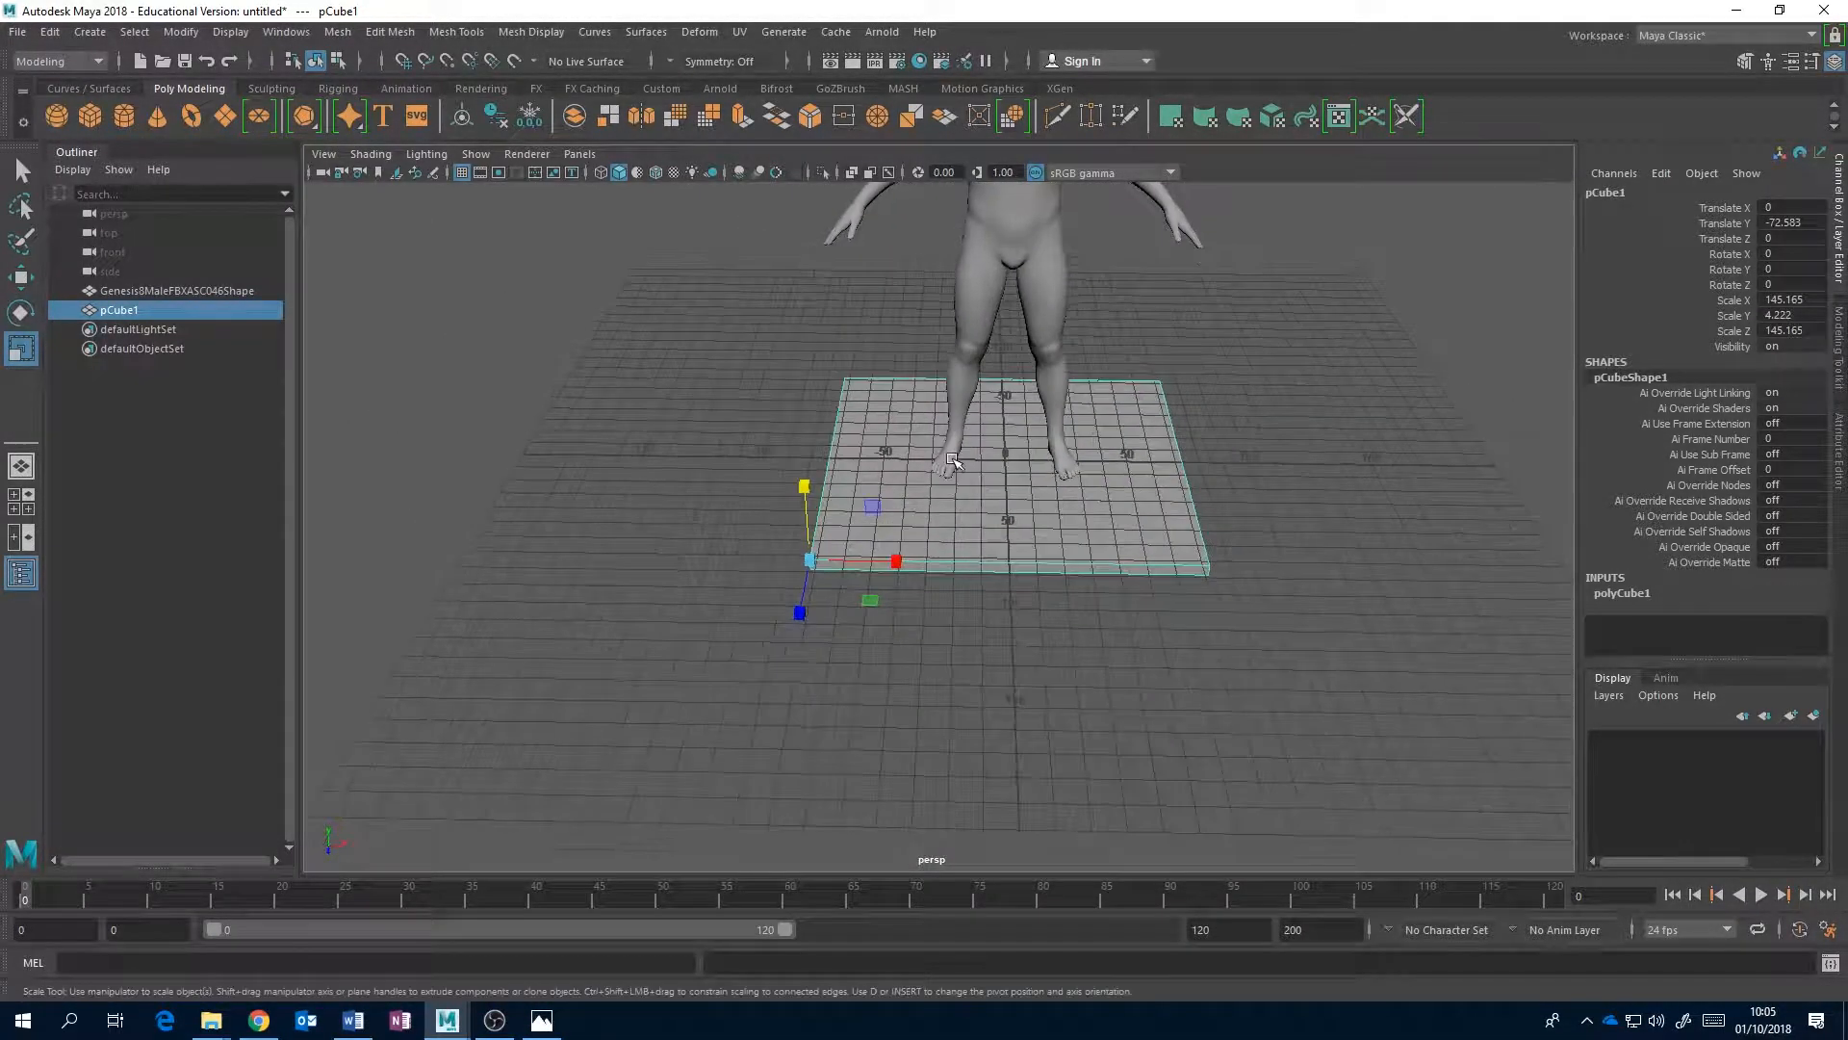
{"action": "scroll", "coordinate": [953, 459], "scroll_direction": "down", "scroll_amount": 6}
{"action": "scroll", "coordinate": [953, 460], "scroll_direction": "down", "scroll_amount": 1}
{"action": "middle_click_drag", "start_coordinate": [953, 459], "coordinate": [943, 510], "text": "alt"}
{"action": "left_click_drag", "start_coordinate": [943, 510], "coordinate": [943, 466], "text": "alt"}
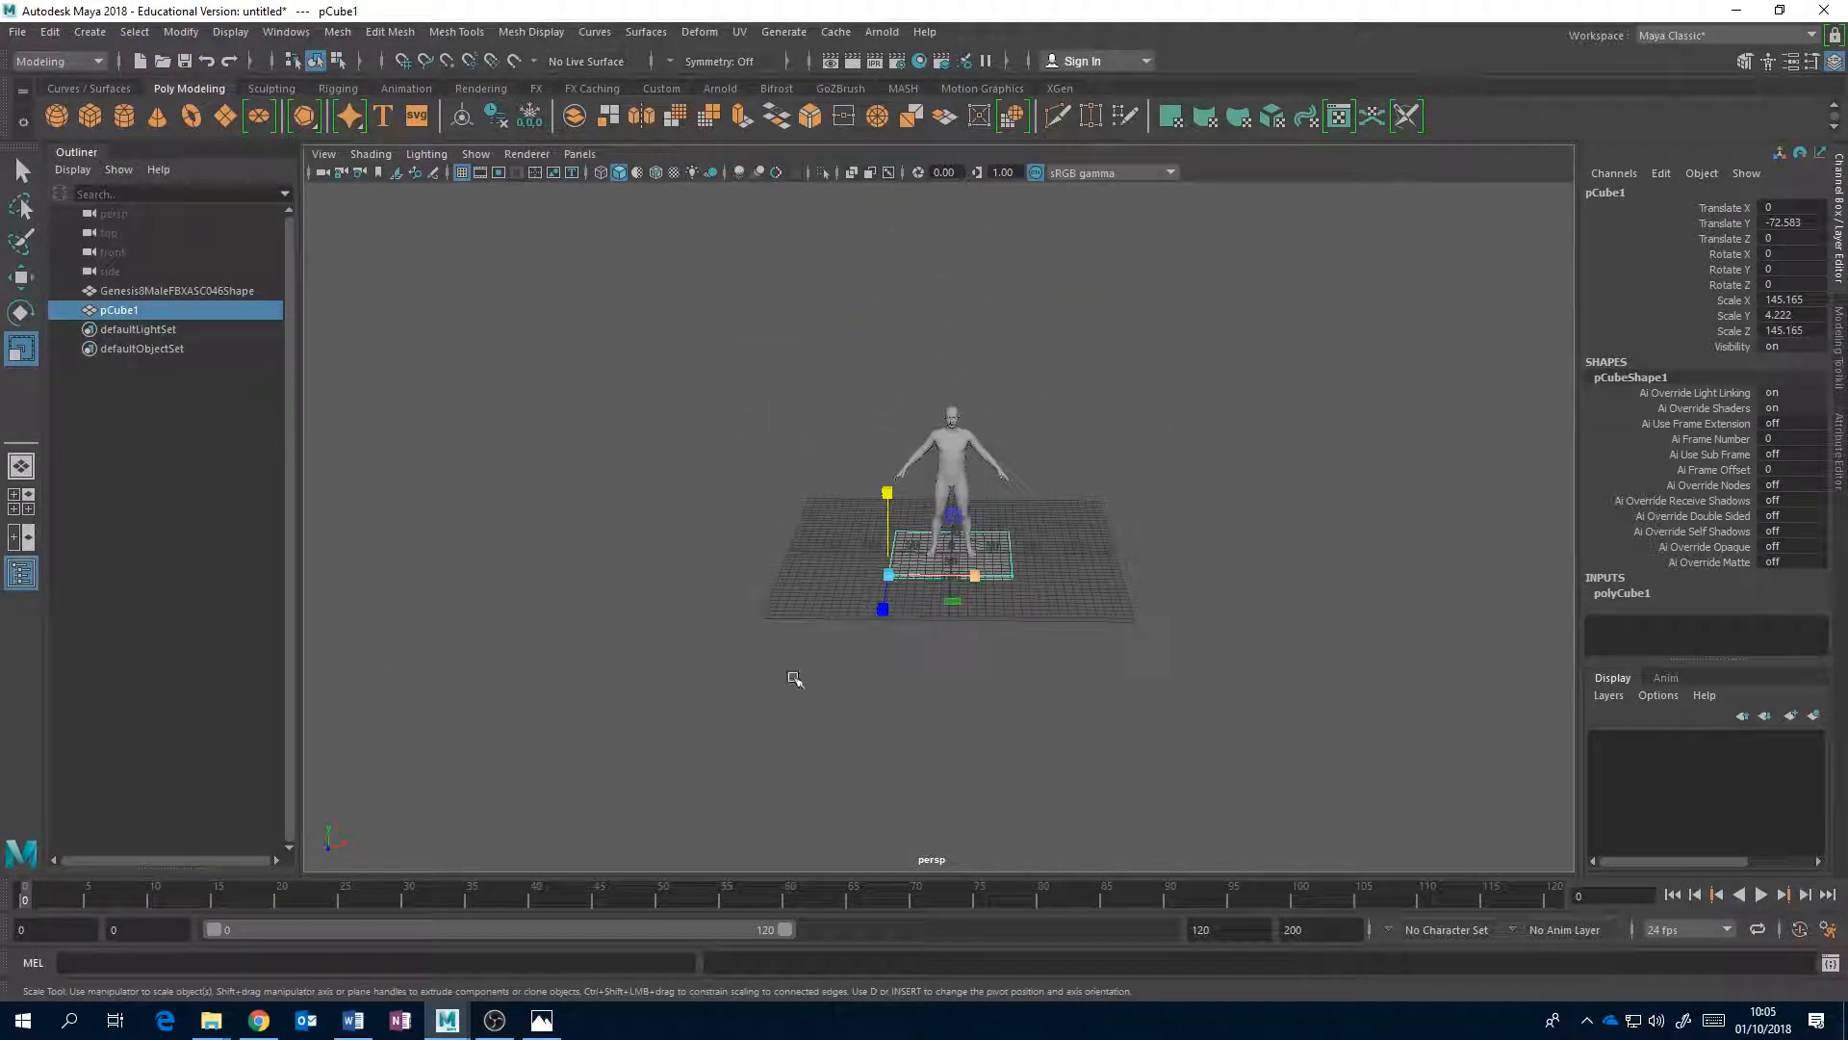
{"action": "left_click", "coordinate": [548, 1023]}
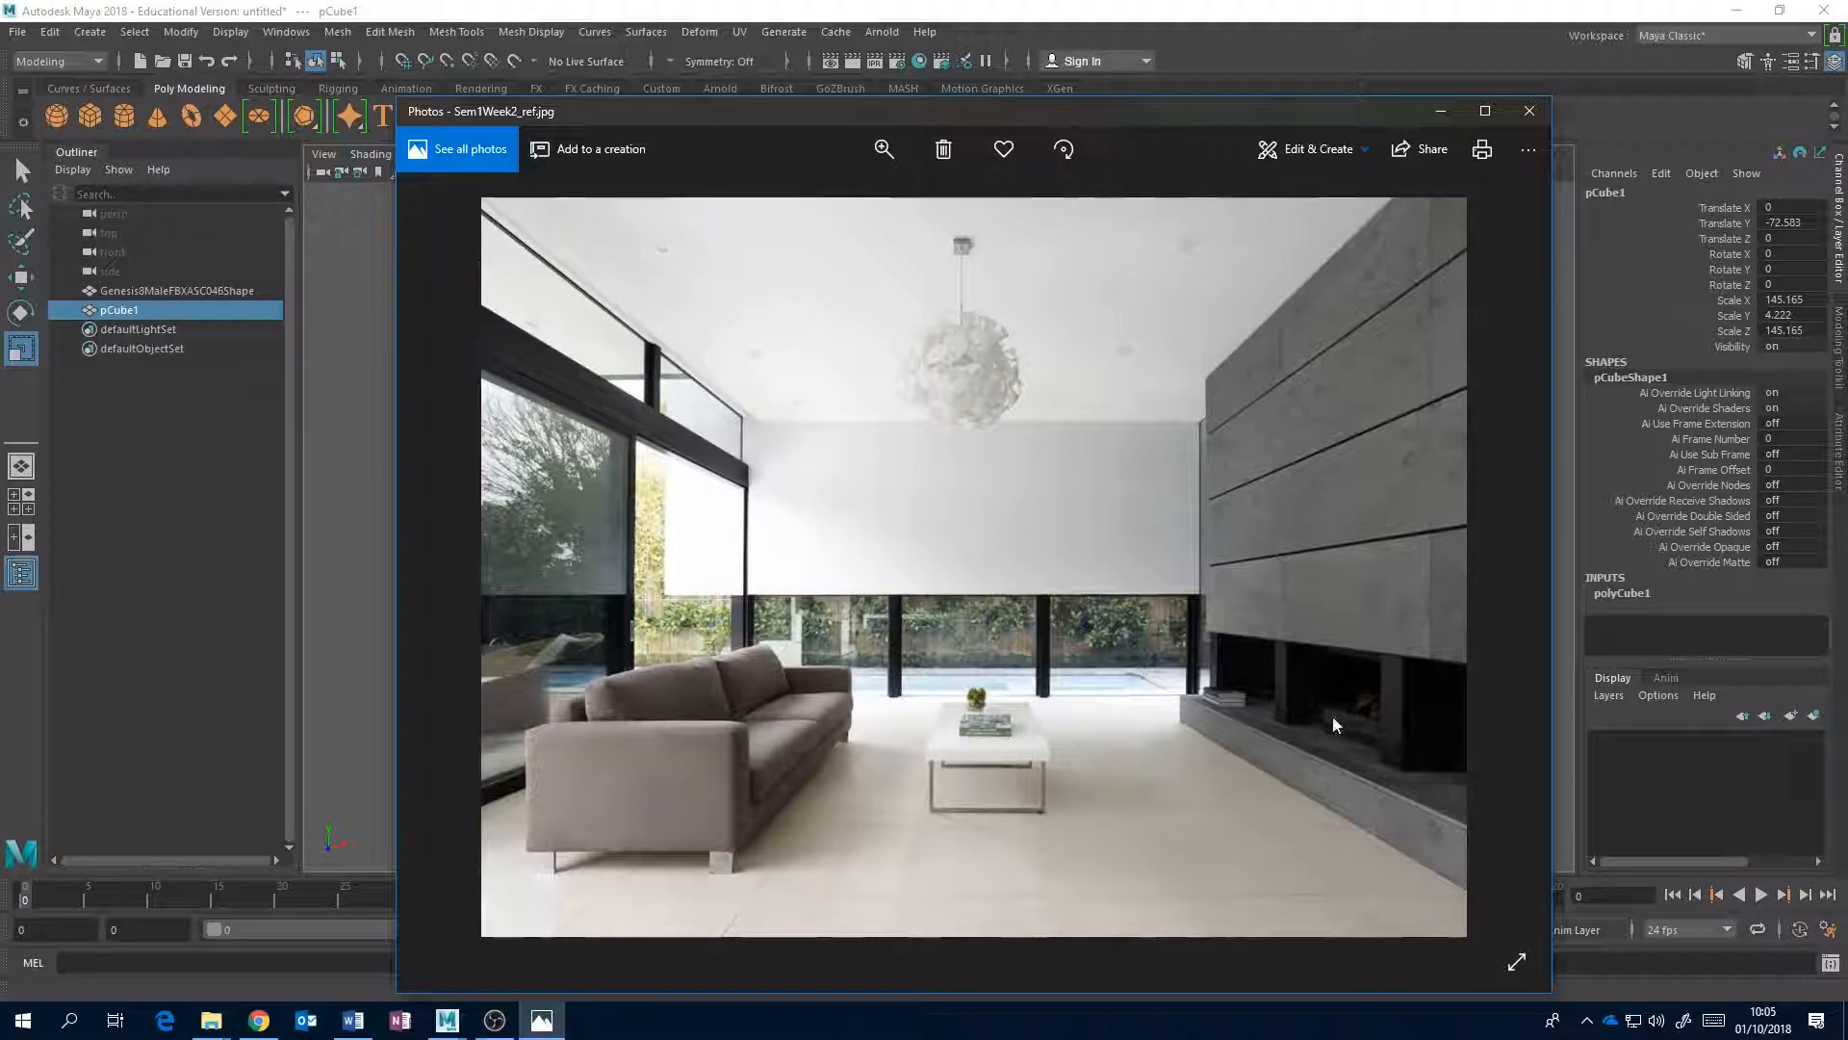
{"action": "mouse_move", "coordinate": [447, 1020]}
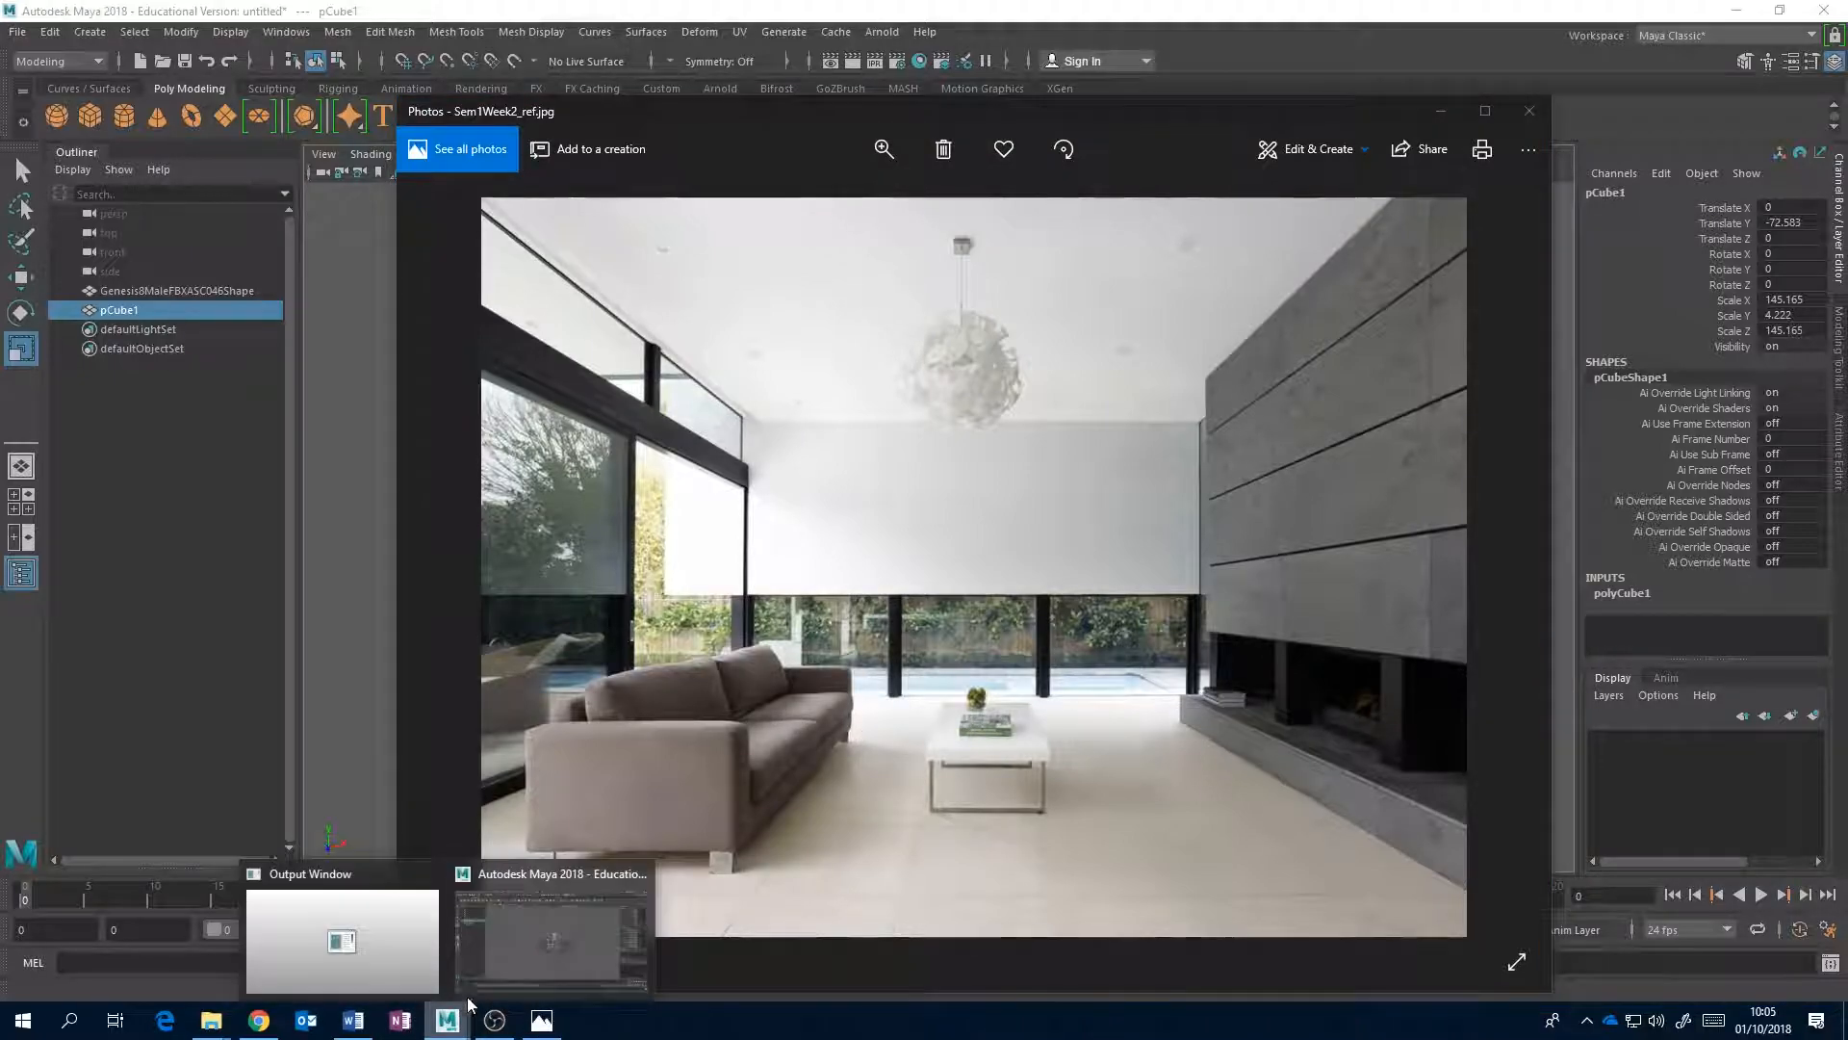
{"action": "left_click", "coordinate": [578, 948]}
- Duplicate the male figure, offset the copy to about -57.867 in X, and repeat the offset duplication three more times
{"action": "scroll", "coordinate": [994, 606], "scroll_direction": "up", "scroll_amount": 4}
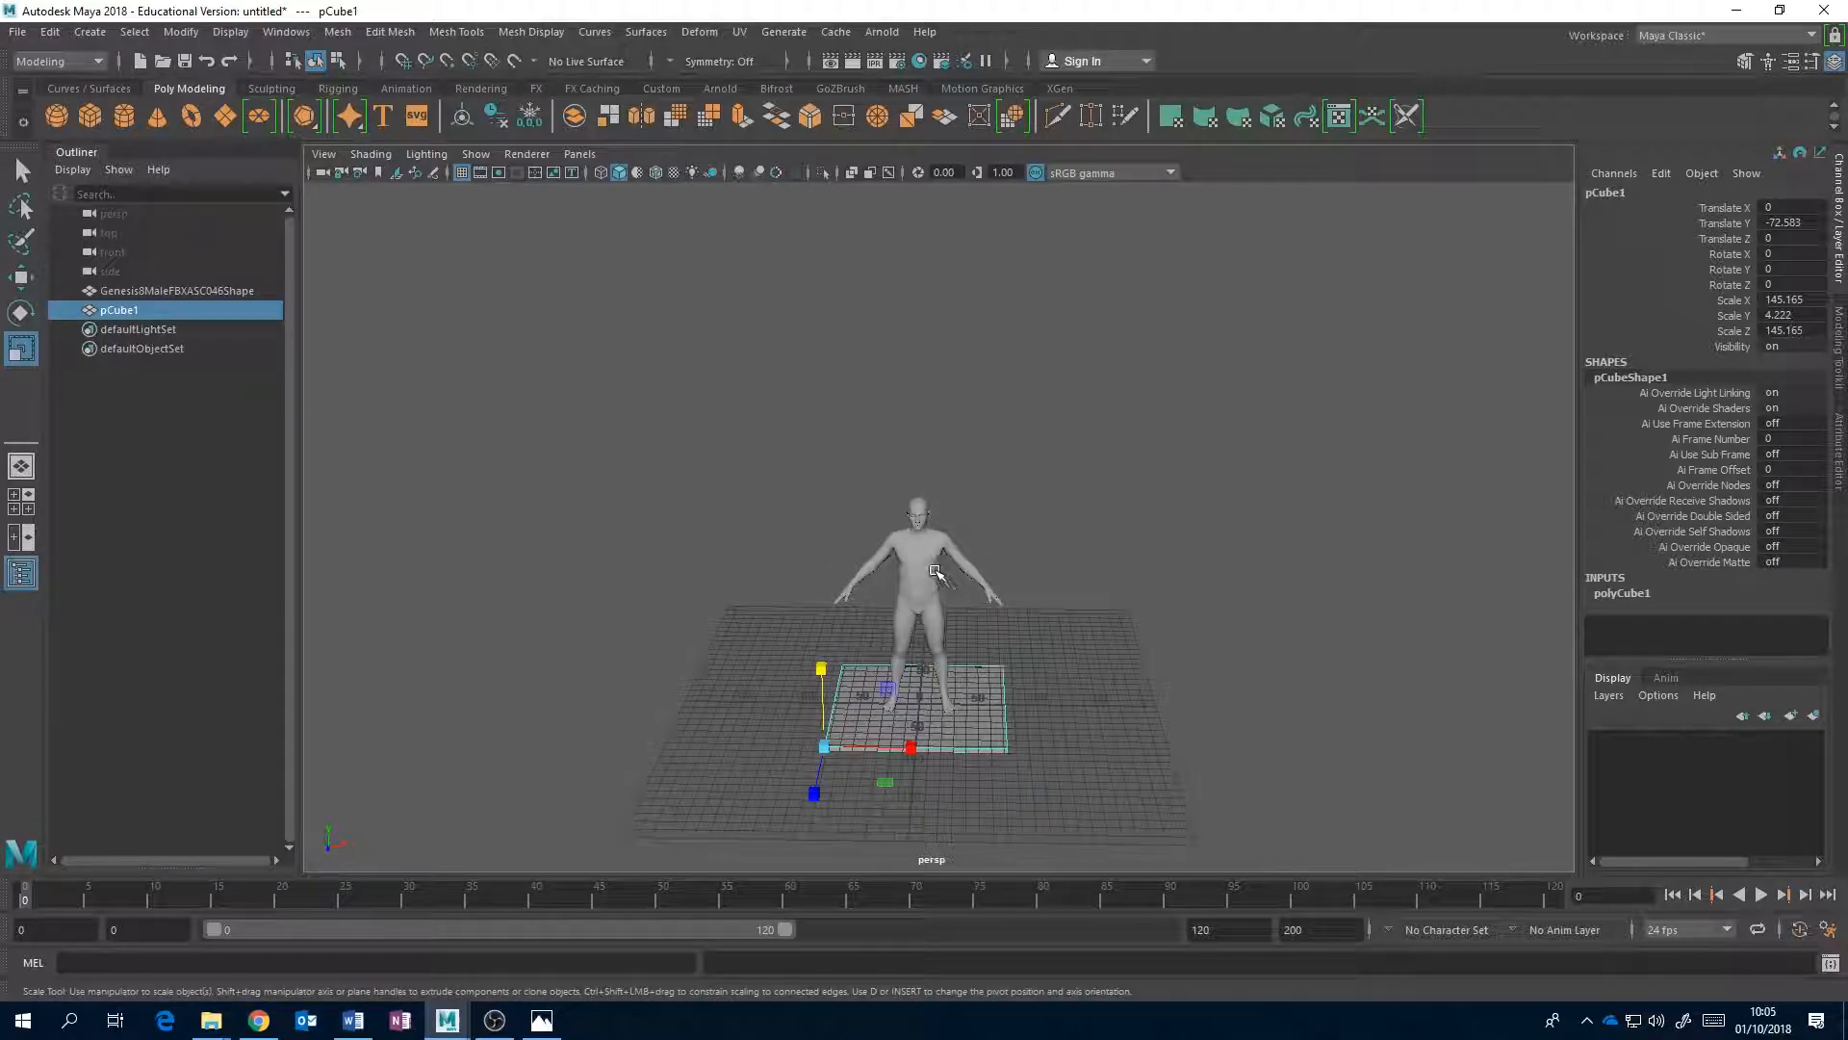
{"action": "left_click", "coordinate": [935, 574]}
{"action": "key", "text": "w"}
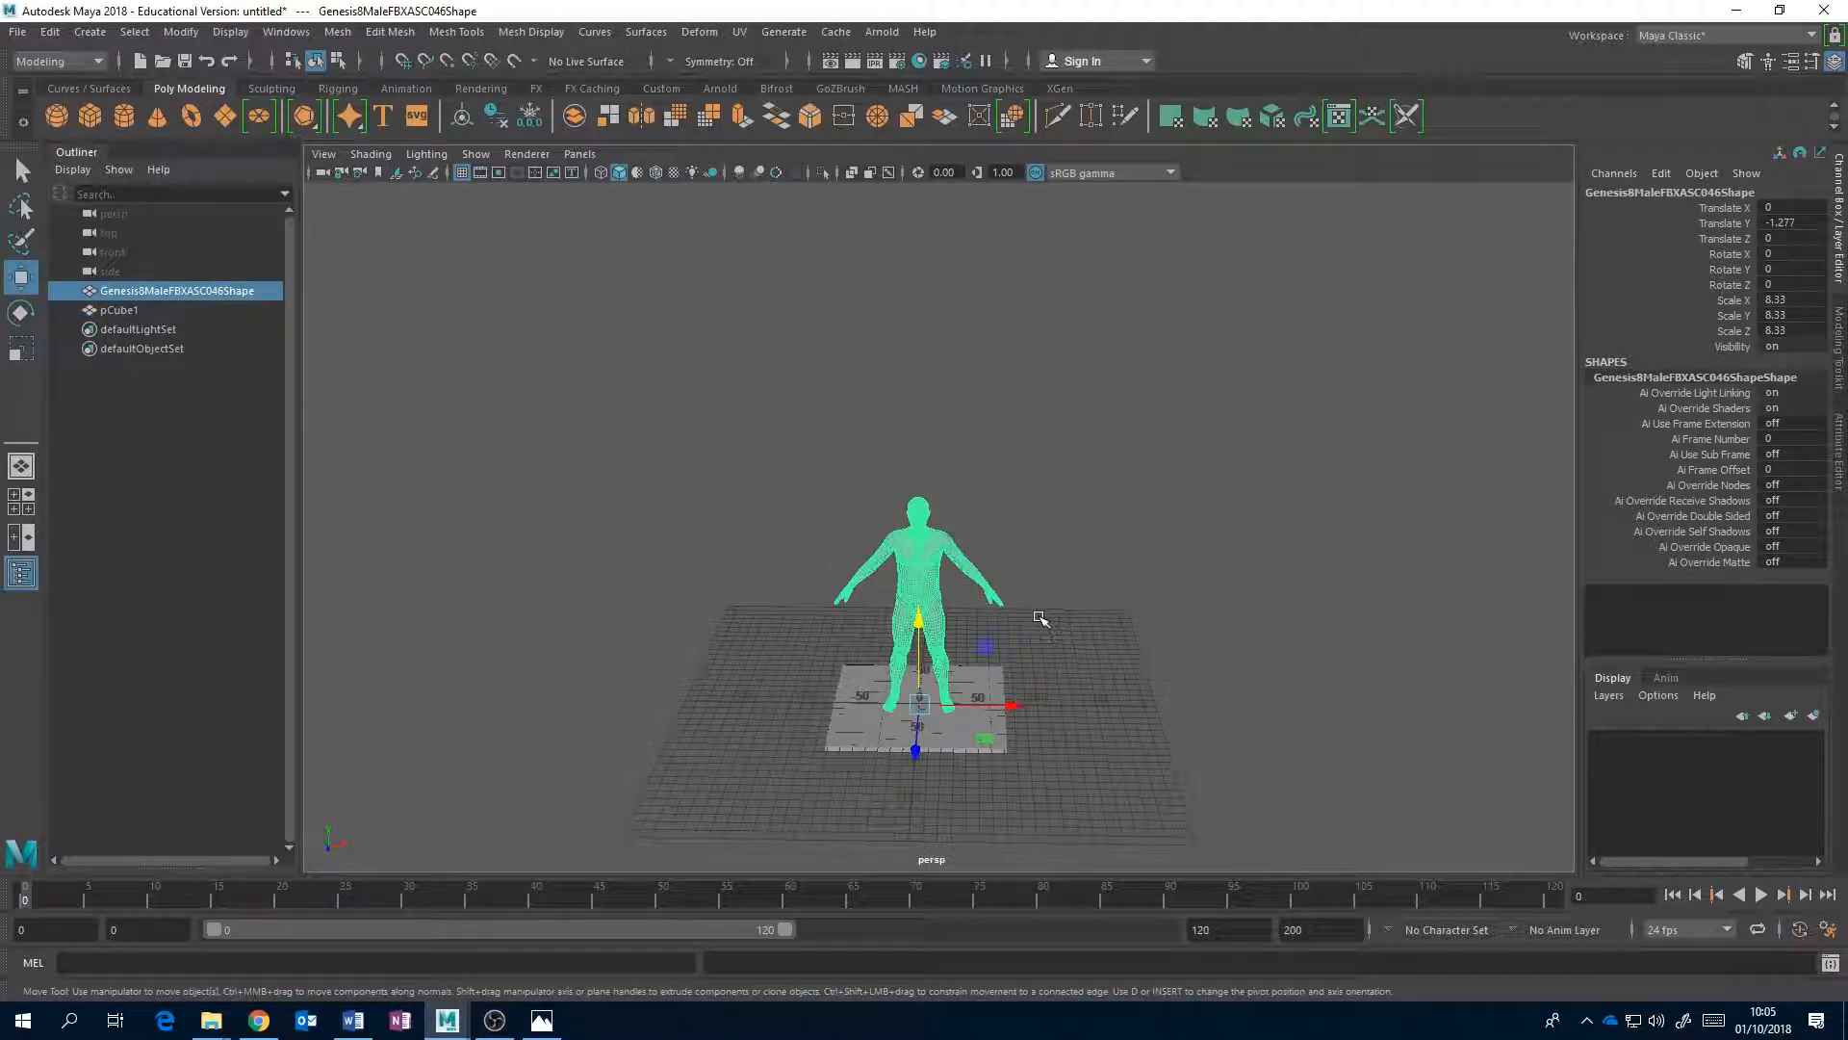
{"action": "key", "text": "ctrl+d"}
{"action": "left_click_drag", "start_coordinate": [1011, 705], "coordinate": [941, 703]}
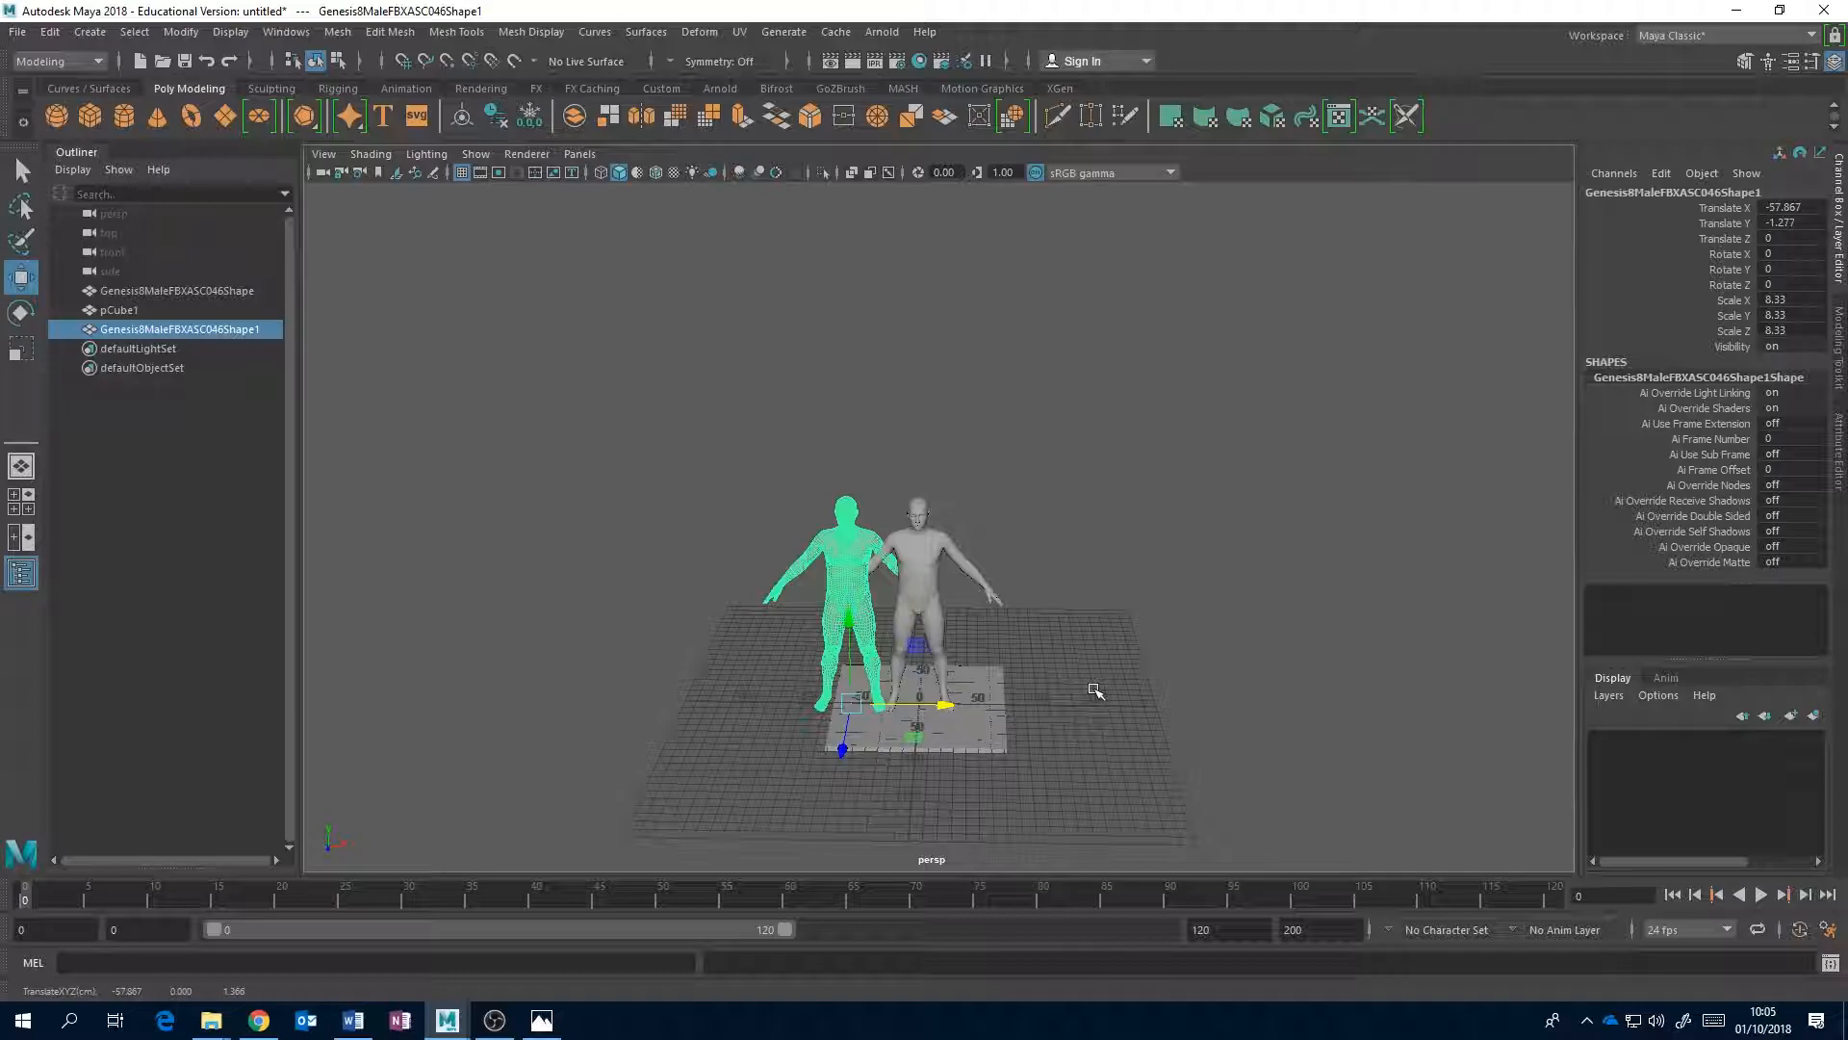
{"action": "key", "text": "shift+d"}
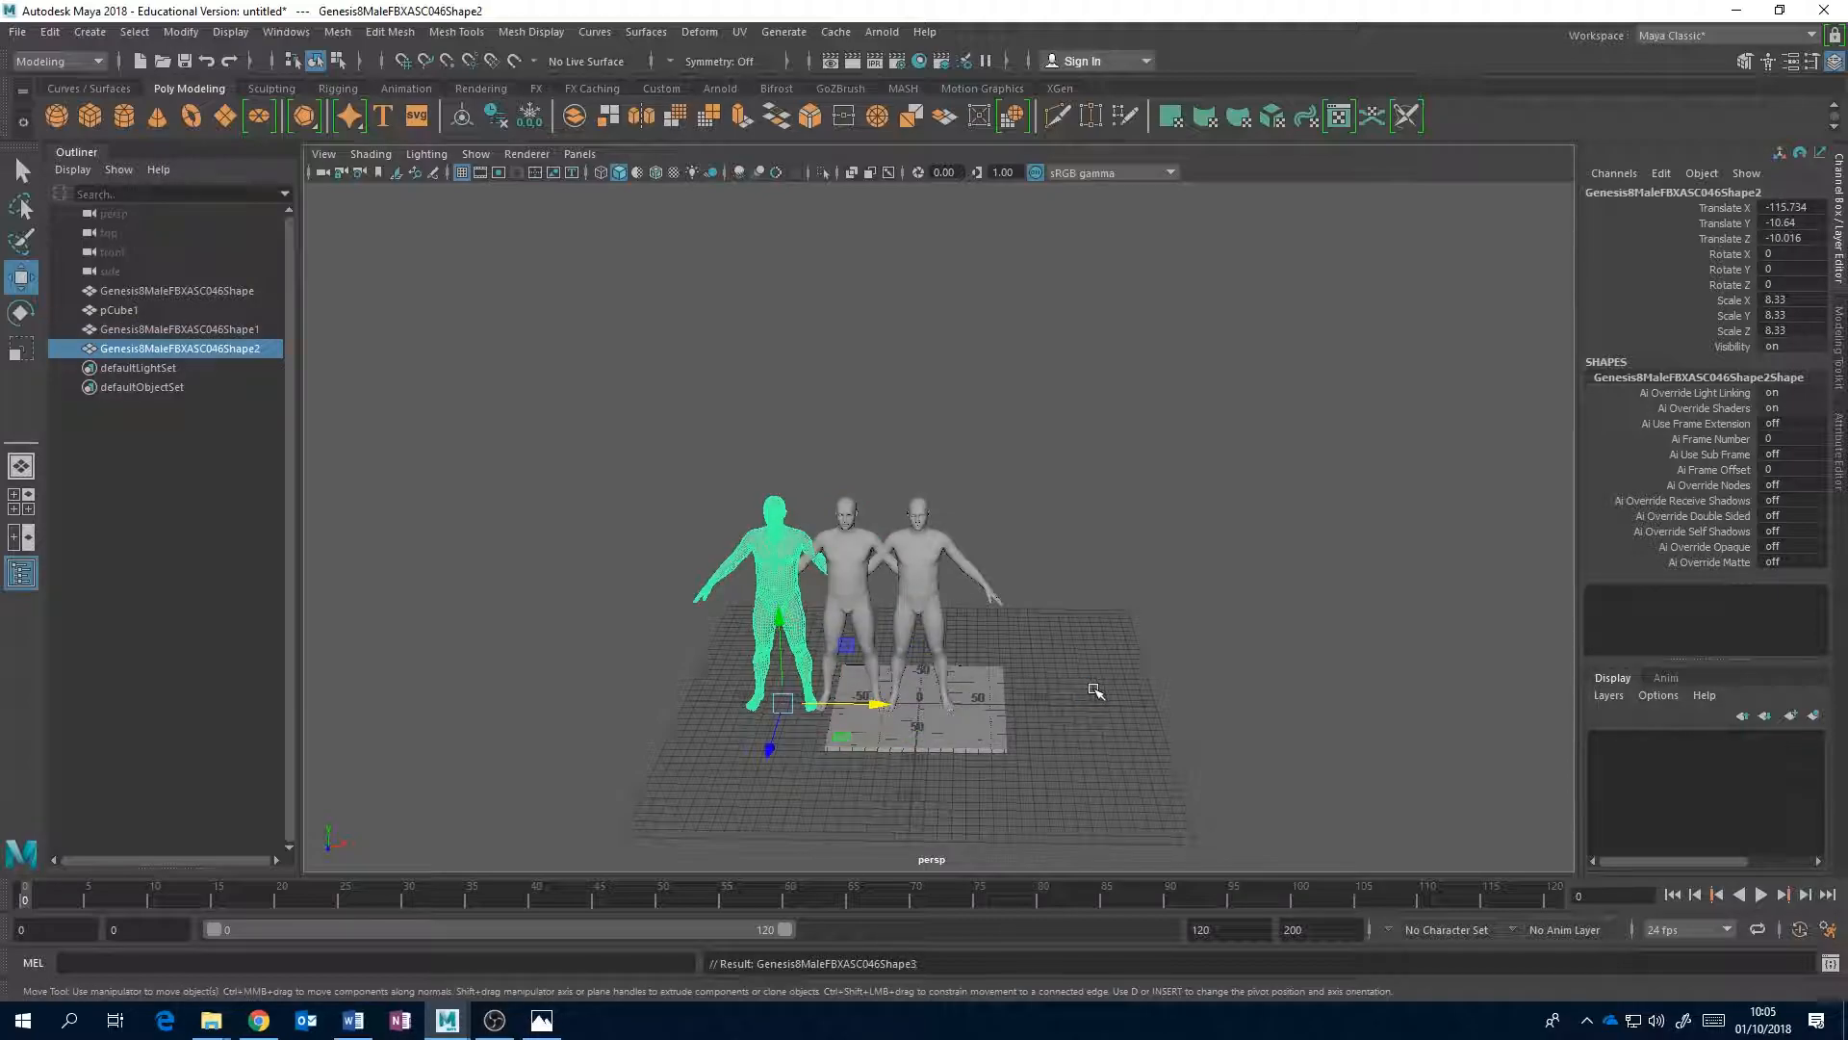
{"action": "key", "text": "shift+d"}
{"action": "key", "text": "shift+d"}
- Duplicate the five figures together and move the copies along X to extend the row to ten figures
{"action": "left_click_drag", "start_coordinate": [1042, 446], "coordinate": [616, 583]}
{"action": "key", "text": "ctrl+d"}
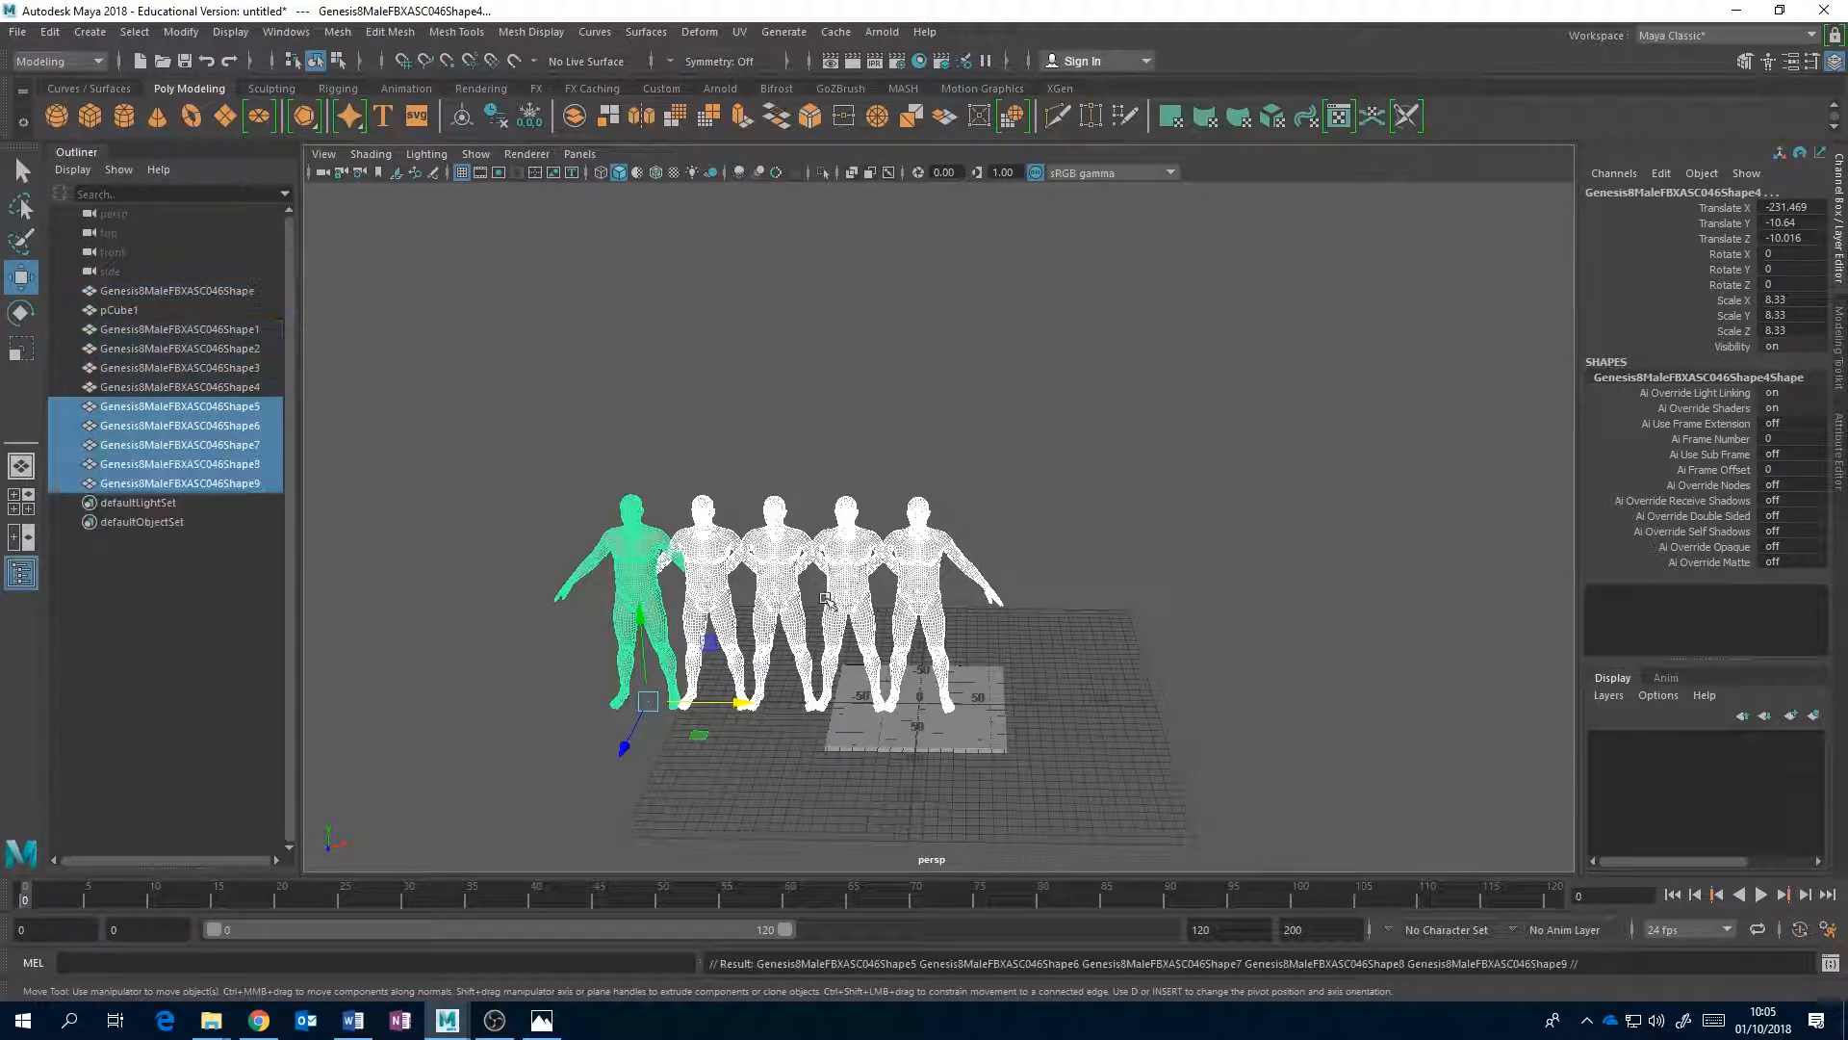
{"action": "left_click_drag", "start_coordinate": [741, 703], "coordinate": [1117, 702]}
{"action": "scroll", "coordinate": [1097, 701], "scroll_direction": "down", "scroll_amount": 2}
{"action": "middle_click_drag", "start_coordinate": [1147, 734], "coordinate": [1095, 743], "text": "alt"}
{"action": "left_click_drag", "start_coordinate": [1183, 667], "coordinate": [953, 673], "text": "alt"}
{"action": "scroll", "coordinate": [941, 668], "scroll_direction": "up", "scroll_amount": 3}
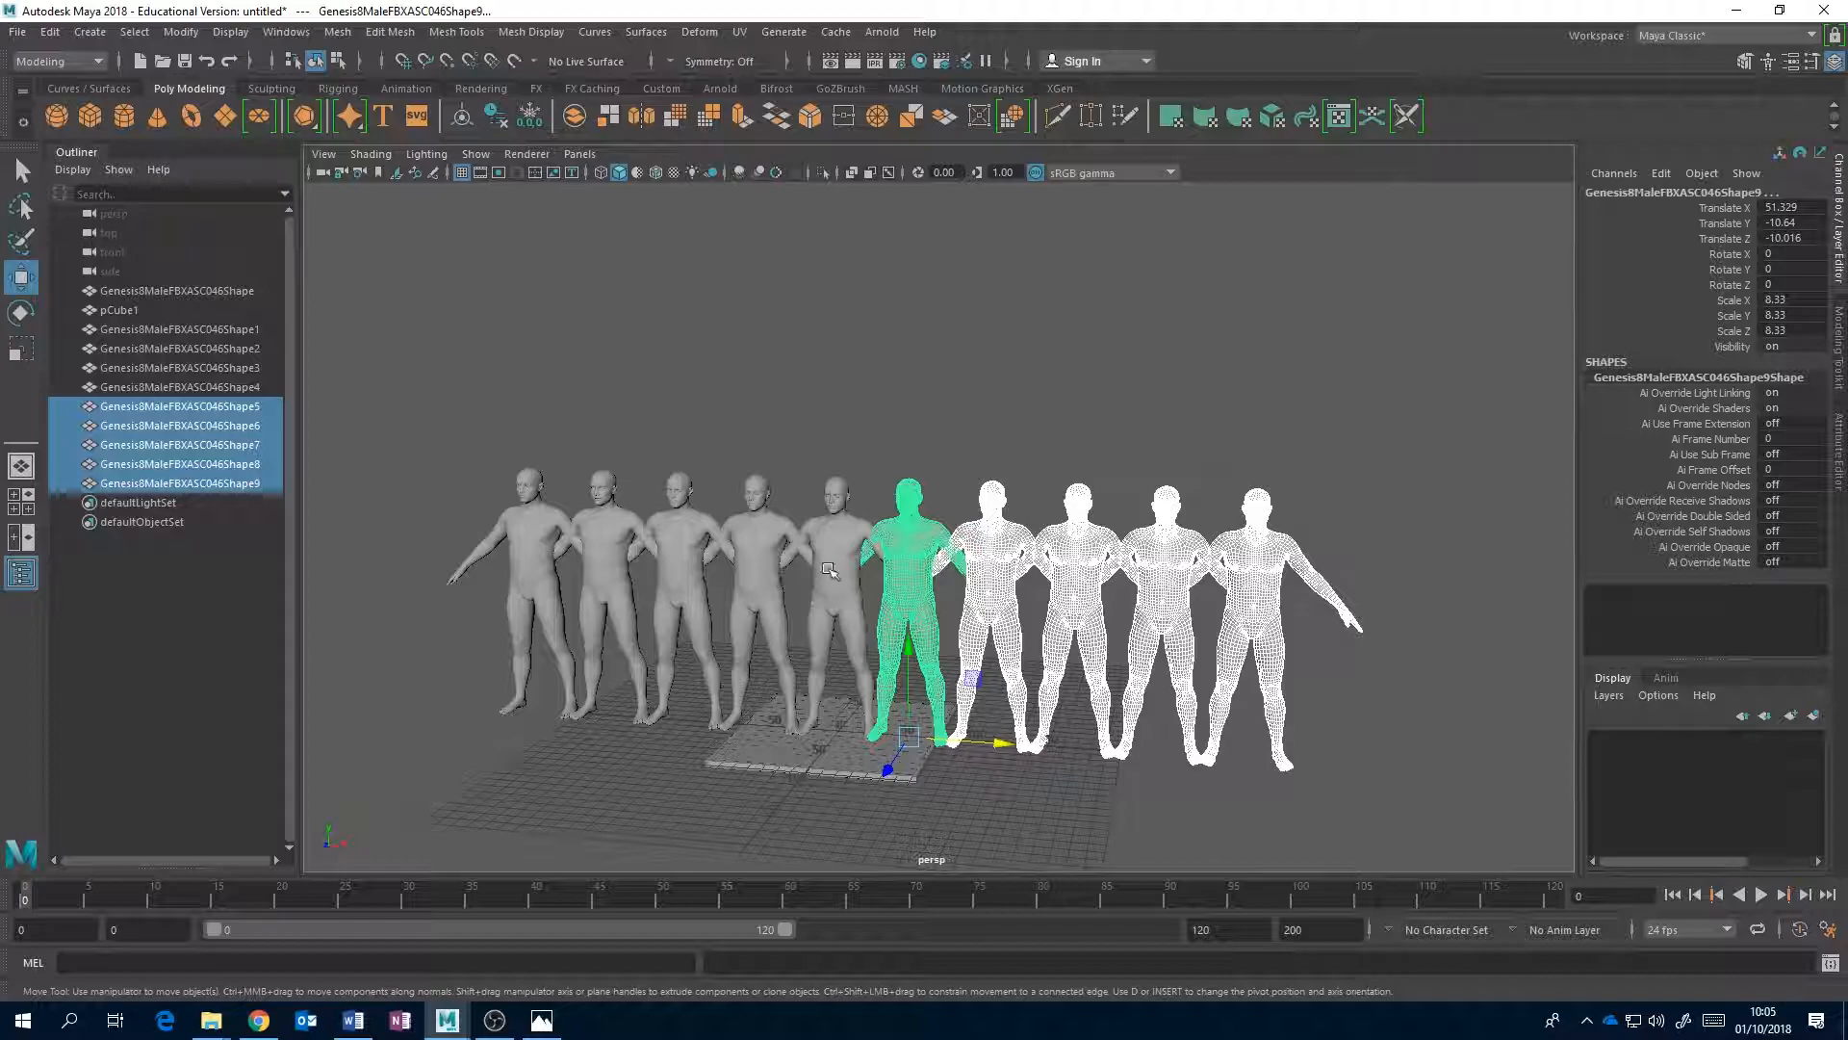
{"action": "middle_click_drag", "start_coordinate": [812, 569], "coordinate": [973, 476], "text": "alt"}
- Move the floor slab along X to about -197.417, so its edge lines up with the outermost figure of the row
{"action": "left_click", "coordinate": [1192, 747]}
{"action": "left_click", "coordinate": [999, 676]}
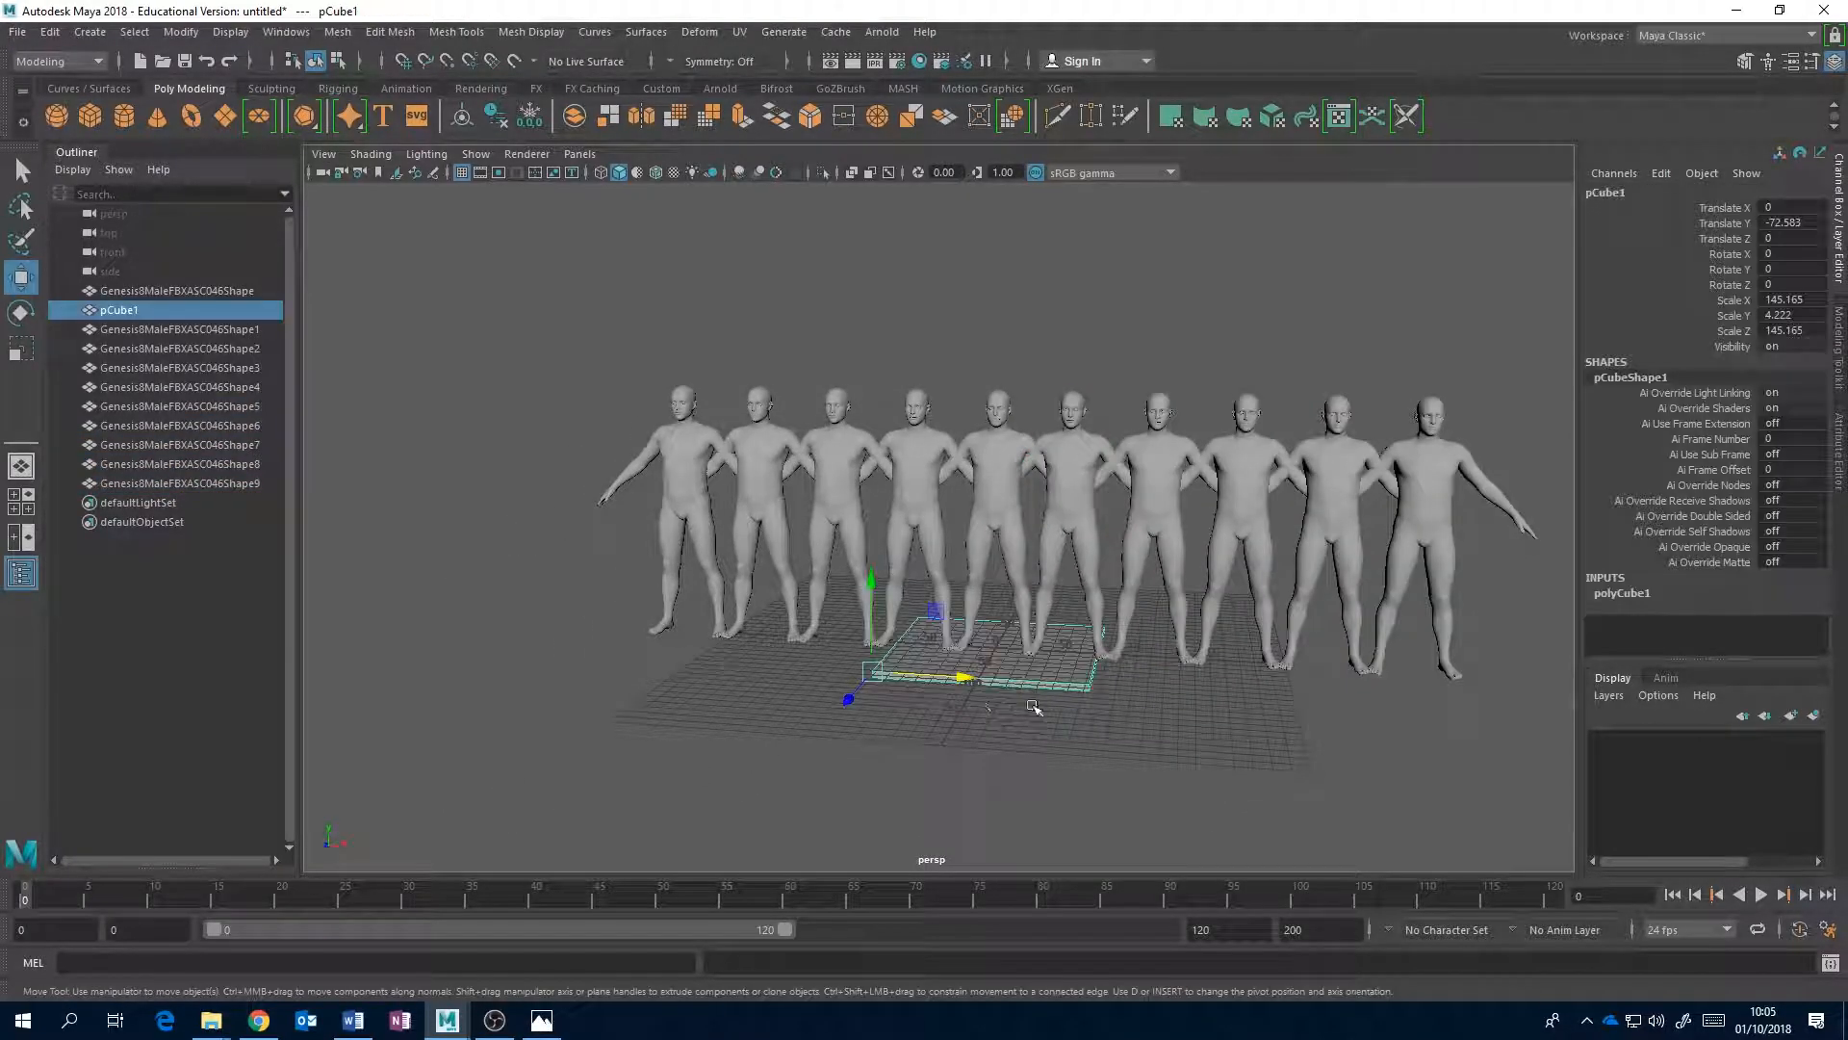
{"action": "left_click_drag", "start_coordinate": [1033, 701], "coordinate": [1038, 697], "text": "alt"}
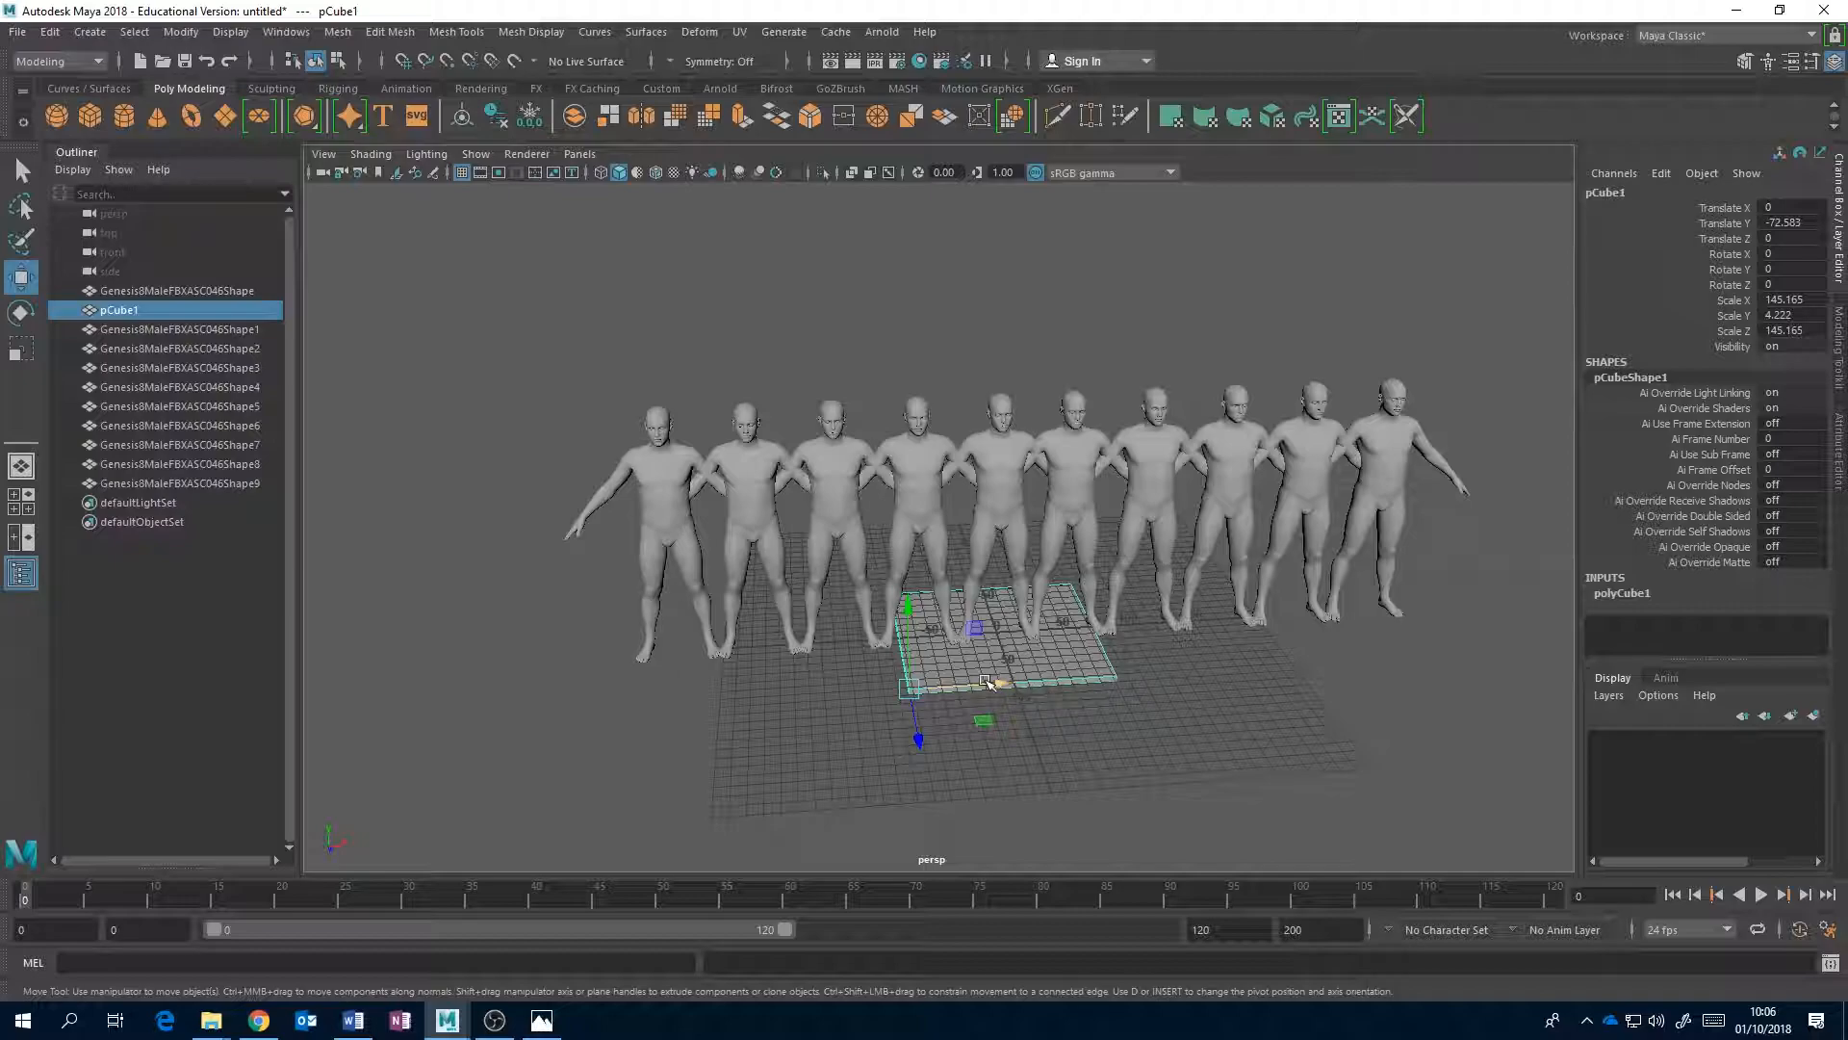
{"action": "left_click_drag", "start_coordinate": [989, 682], "coordinate": [633, 709]}
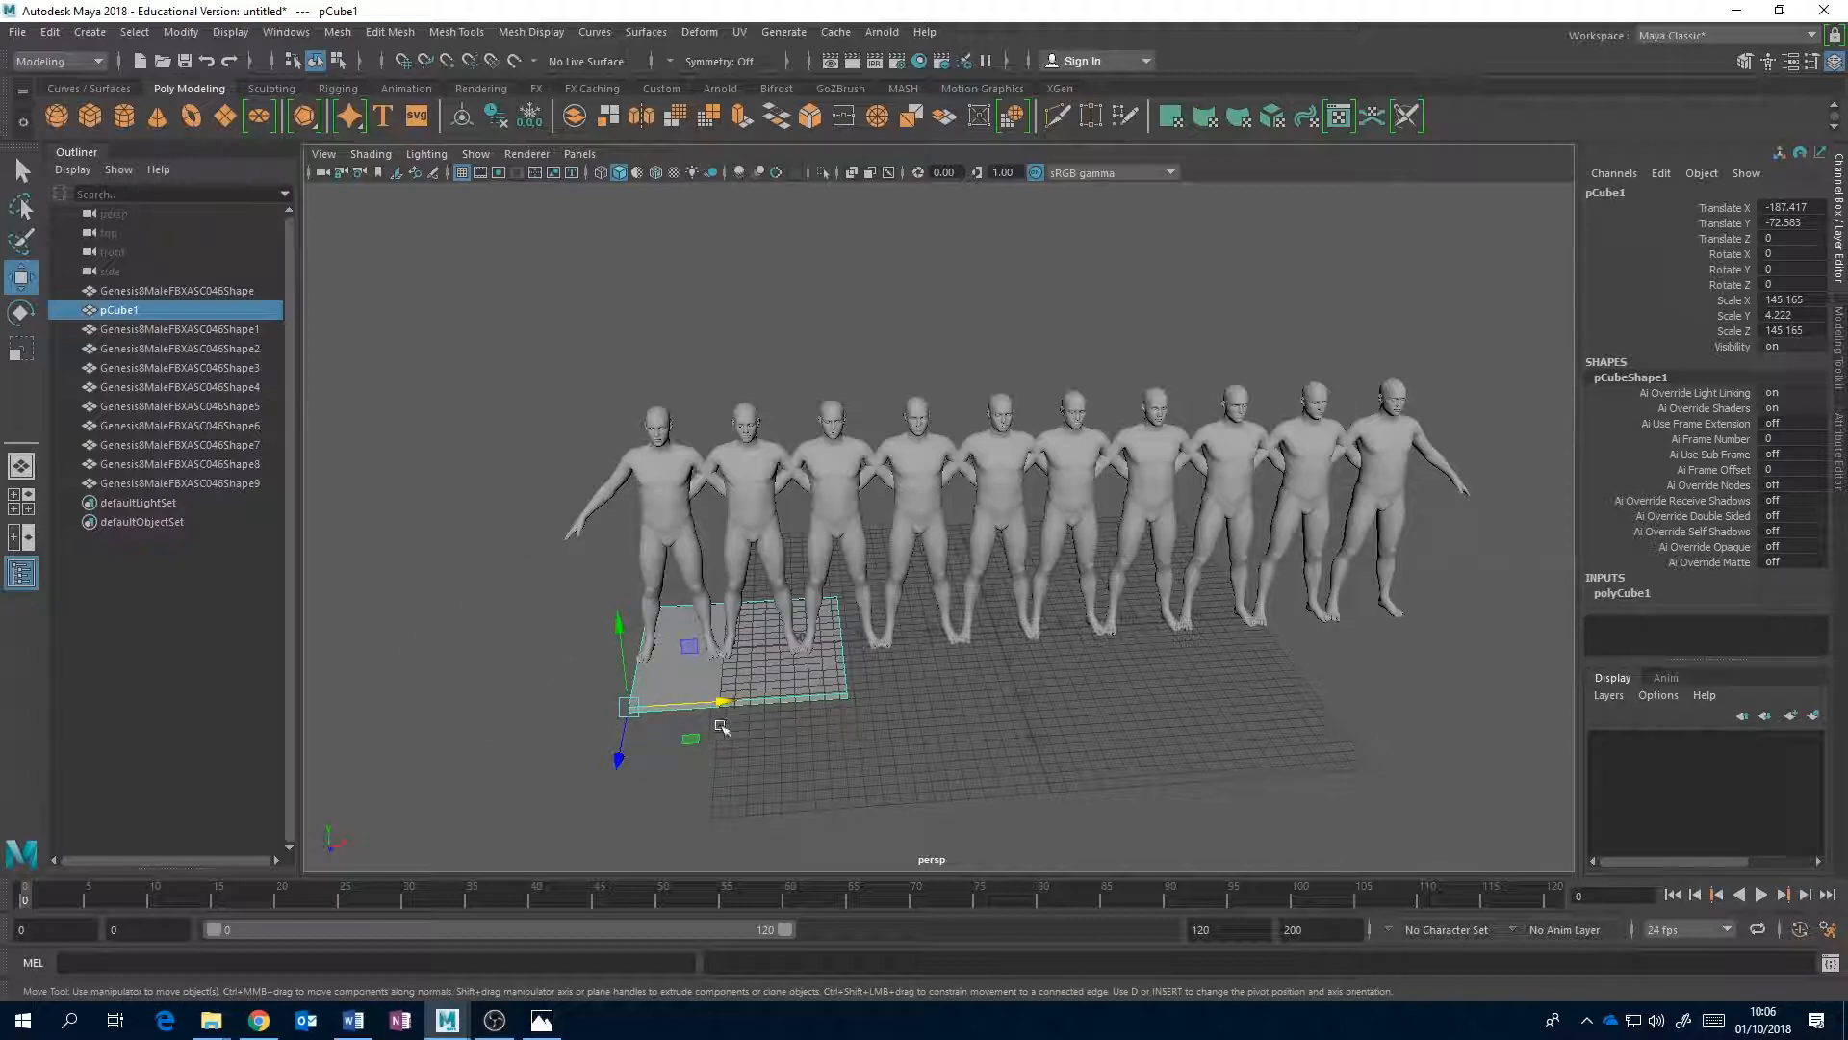
{"action": "left_click_drag", "start_coordinate": [675, 703], "coordinate": [619, 697]}
- Widen the floor slab to a Scale X of about 599.373 under the row of figures, checking the Sem1Week2_ref photo for the room's proportions
{"action": "left_click_drag", "start_coordinate": [788, 691], "coordinate": [999, 656], "text": "alt"}
{"action": "key", "text": "r"}
{"action": "left_click", "coordinate": [534, 1028]}
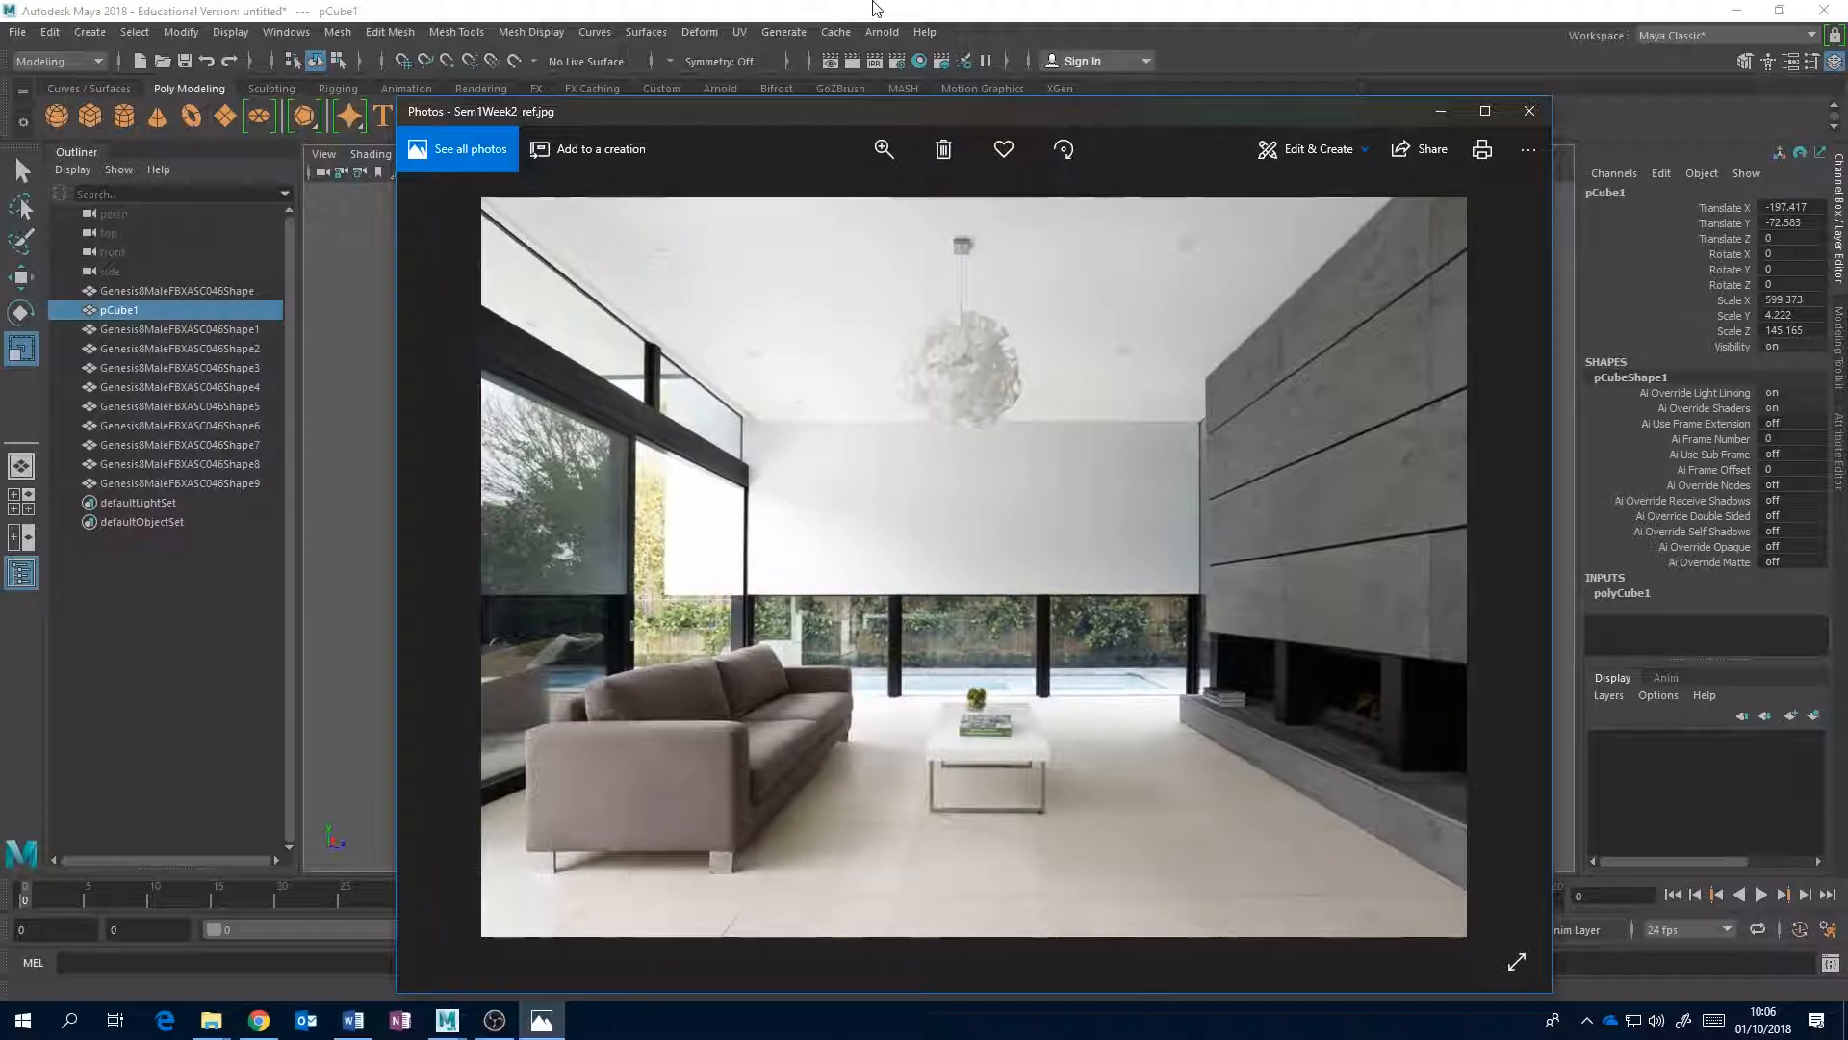
{"action": "left_click", "coordinate": [956, 13]}
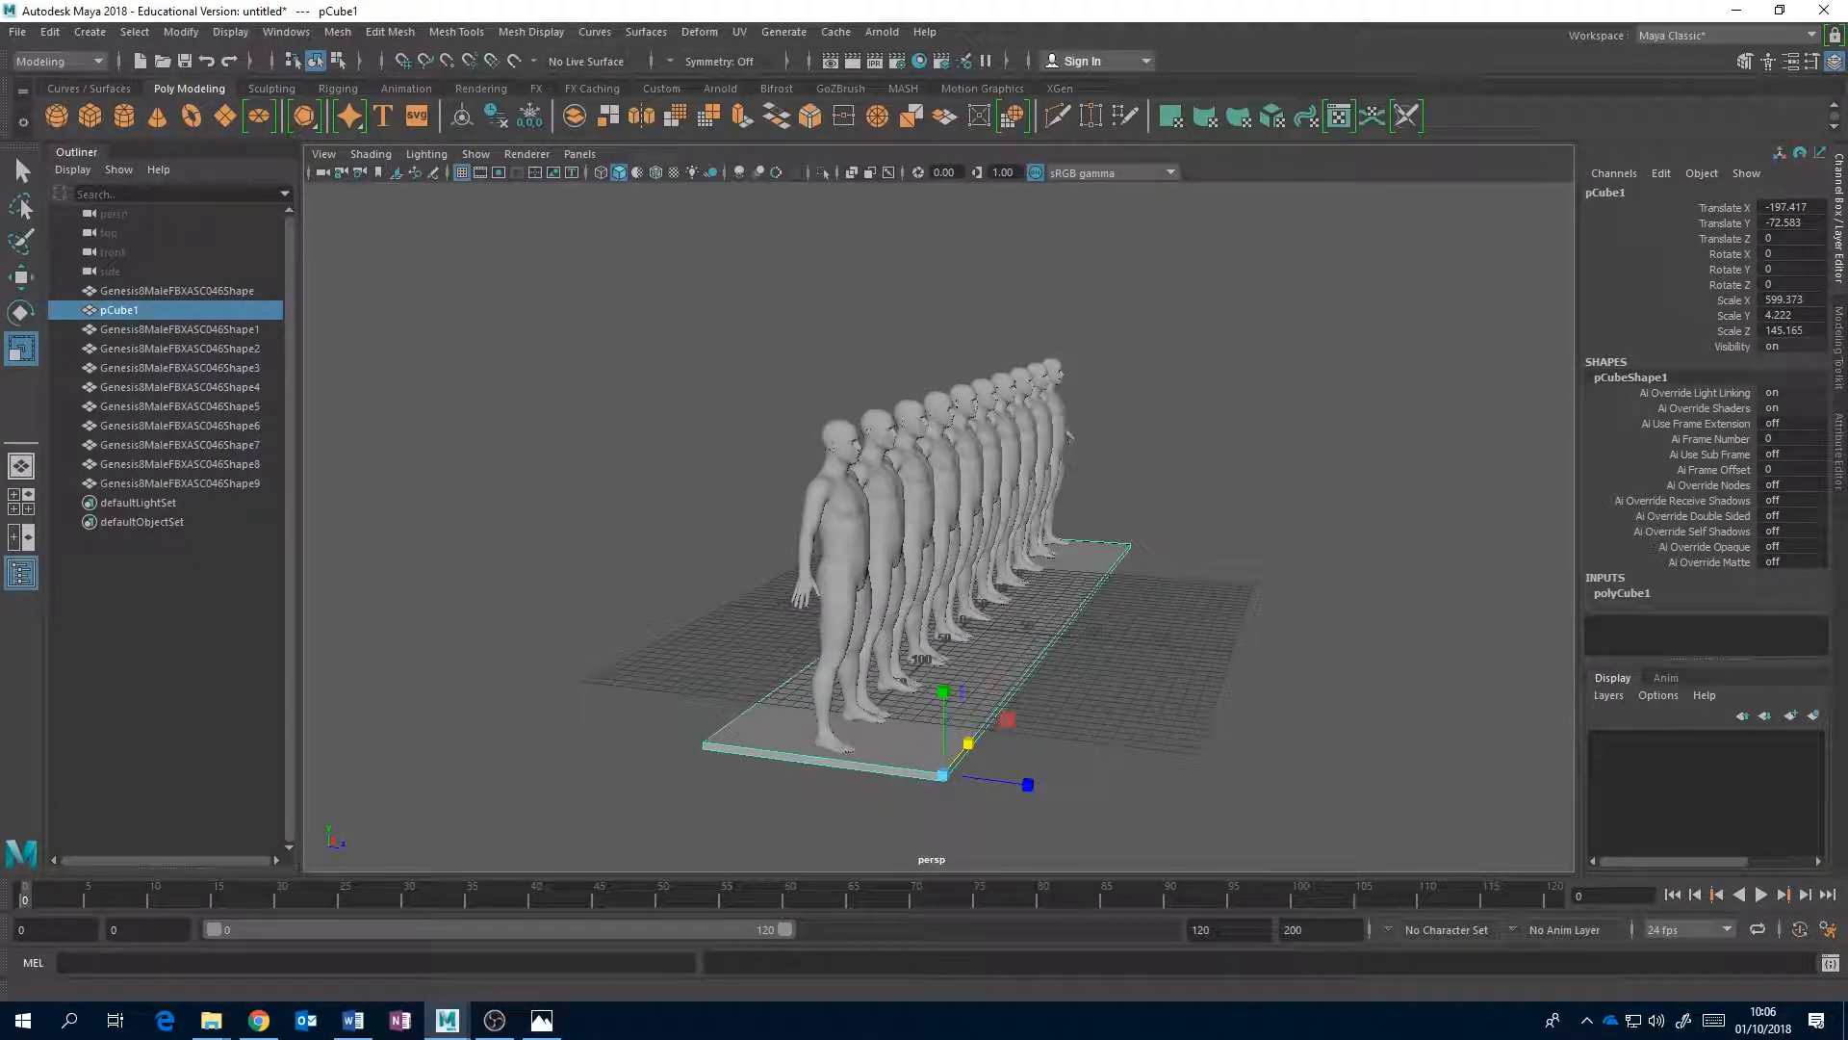
{"action": "left_click", "coordinate": [542, 1020]}
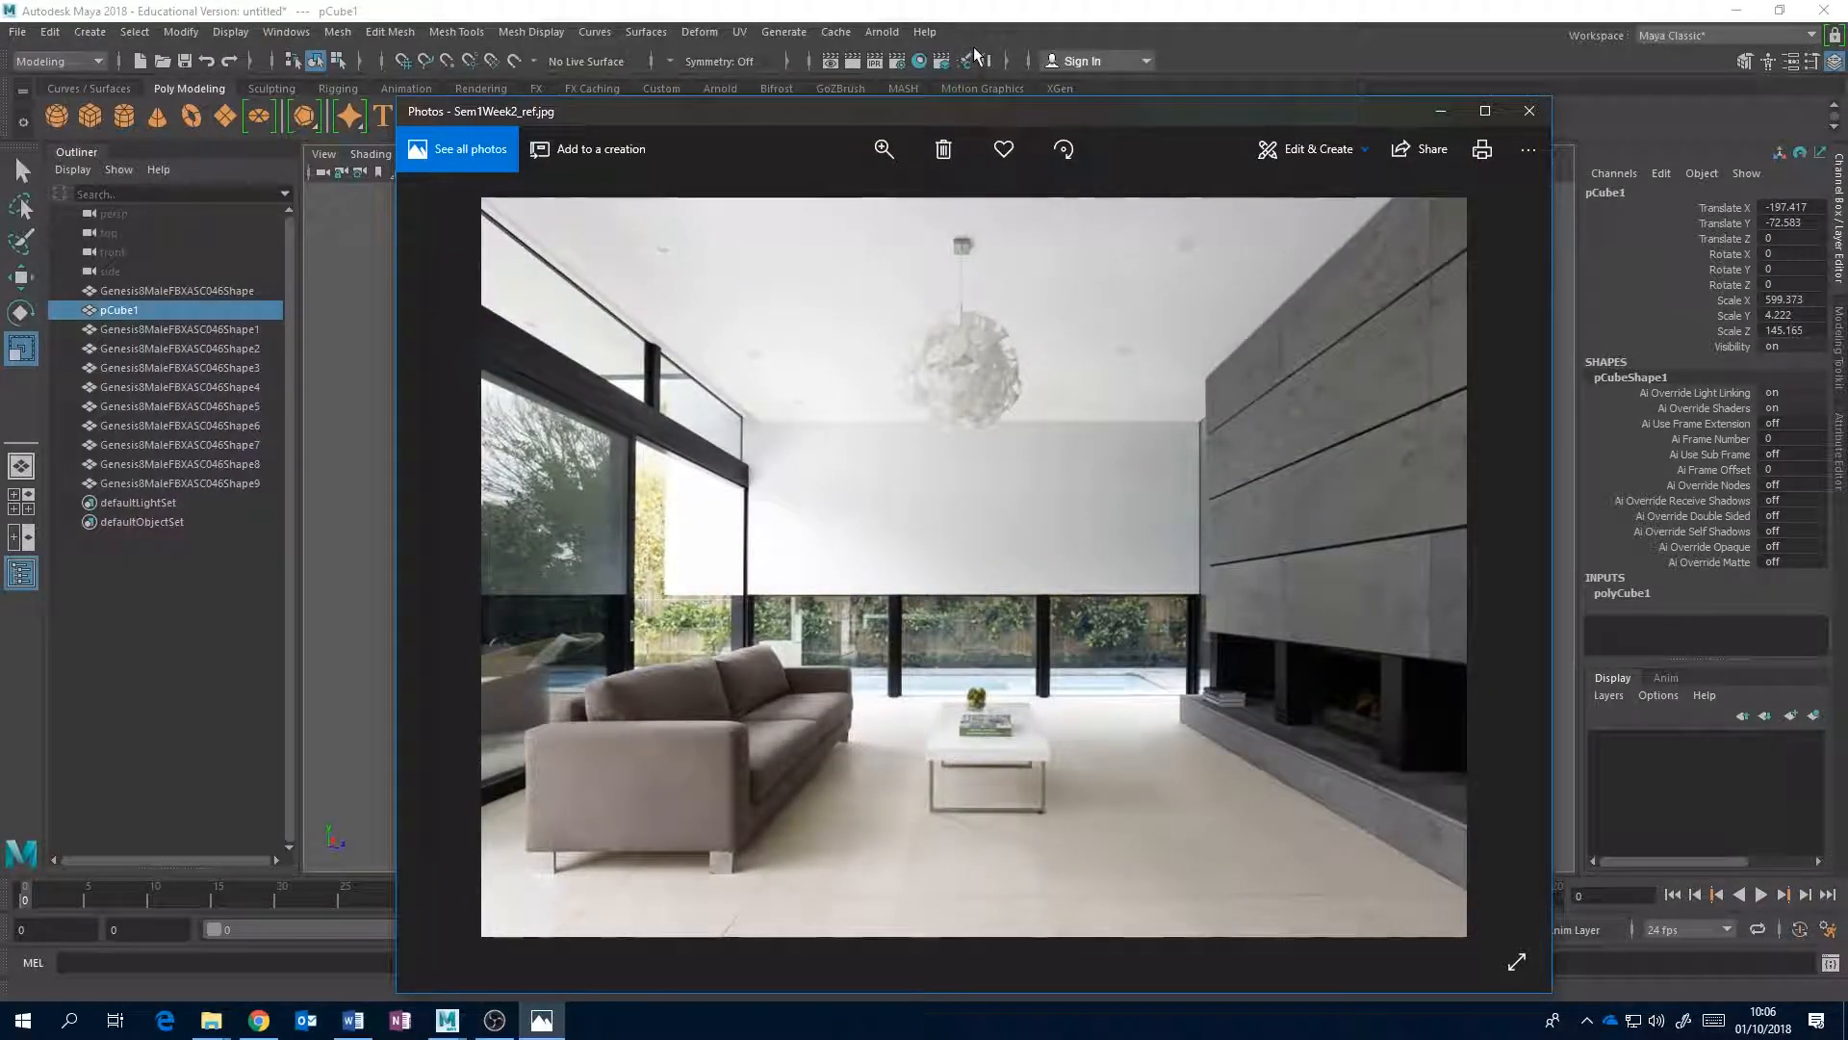
{"action": "left_click", "coordinate": [977, 8]}
- Lengthen the floor slab to a Scale Z of about 775.325 and move it to about 267.417 in Z
{"action": "left_click_drag", "start_coordinate": [804, 604], "coordinate": [874, 608], "text": "alt"}
{"action": "mouse_move", "coordinate": [1070, 769]}
{"action": "left_mouse_down"}
{"action": "mouse_move", "coordinate": [1279, 751]}
{"action": "mouse_move", "coordinate": [1175, 640]}
{"action": "mouse_move", "coordinate": [1023, 765]}
{"action": "mouse_move", "coordinate": [1056, 780]}
{"action": "mouse_move", "coordinate": [1040, 772]}
{"action": "left_mouse_up"}
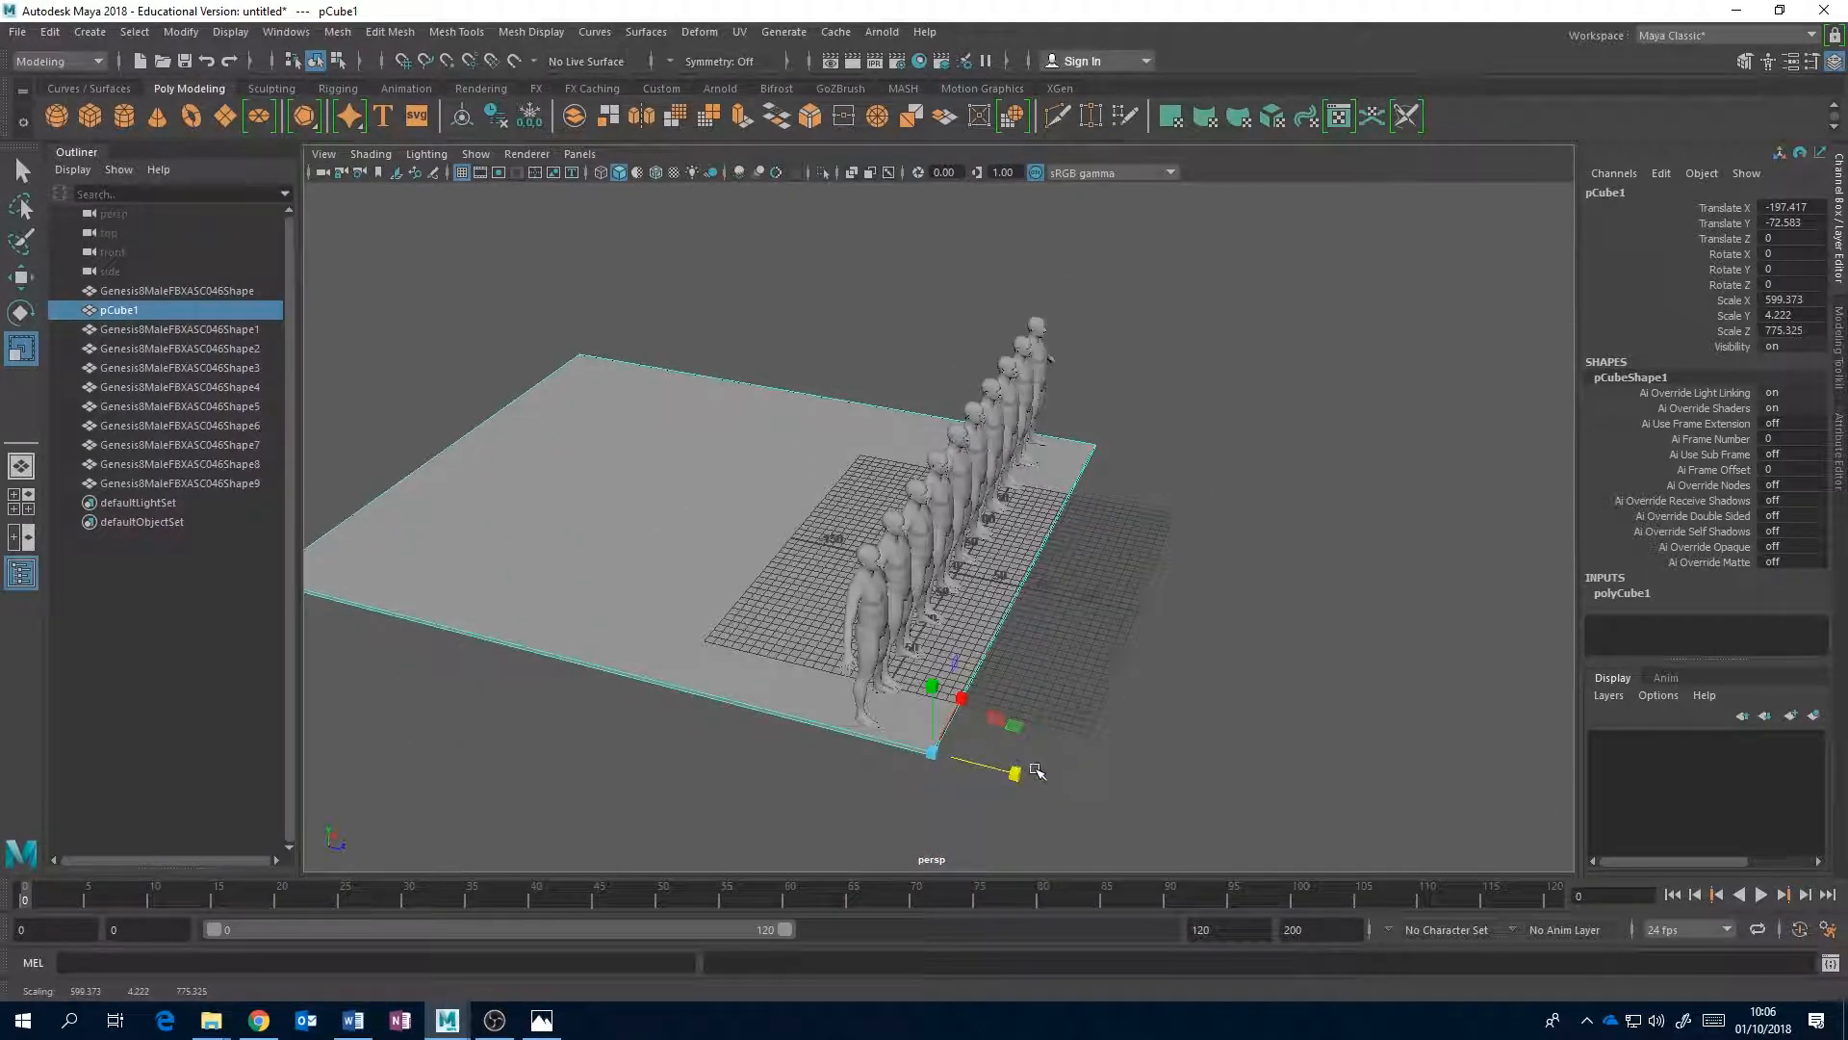
{"action": "key", "text": "w"}
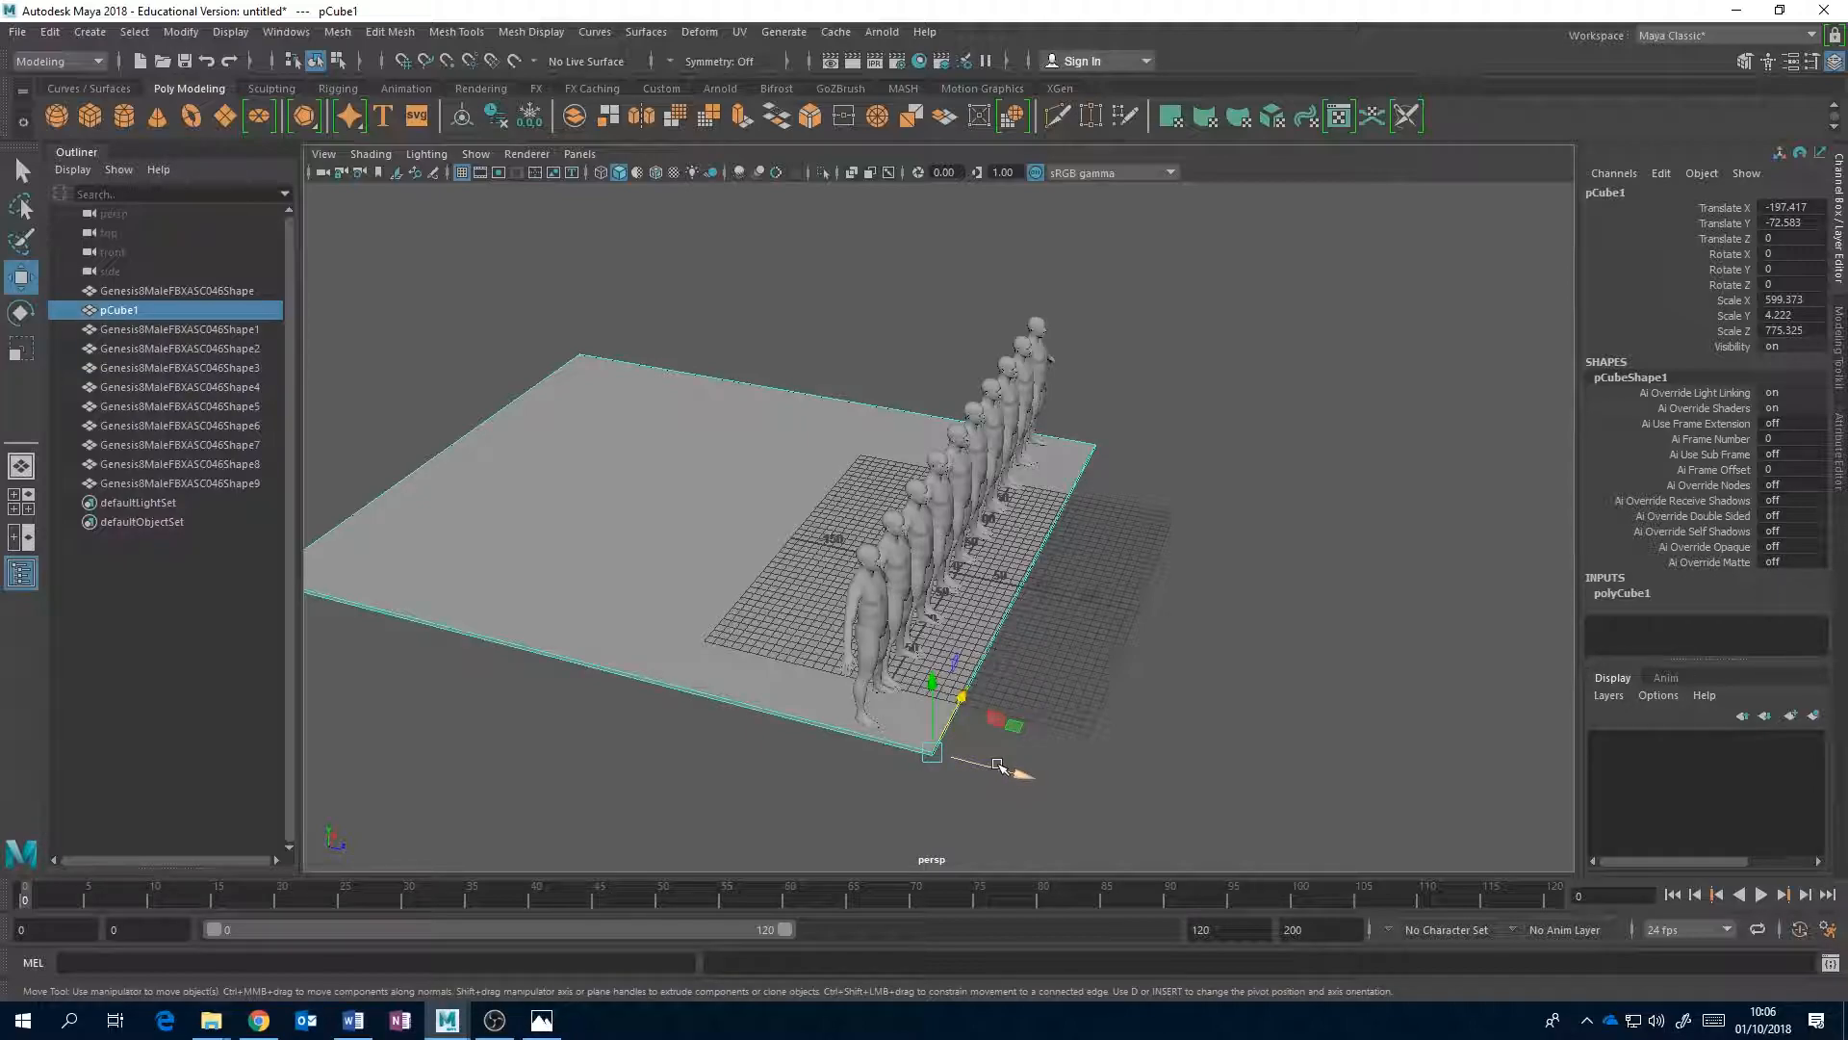
{"action": "left_click_drag", "start_coordinate": [1011, 768], "coordinate": [1006, 720]}
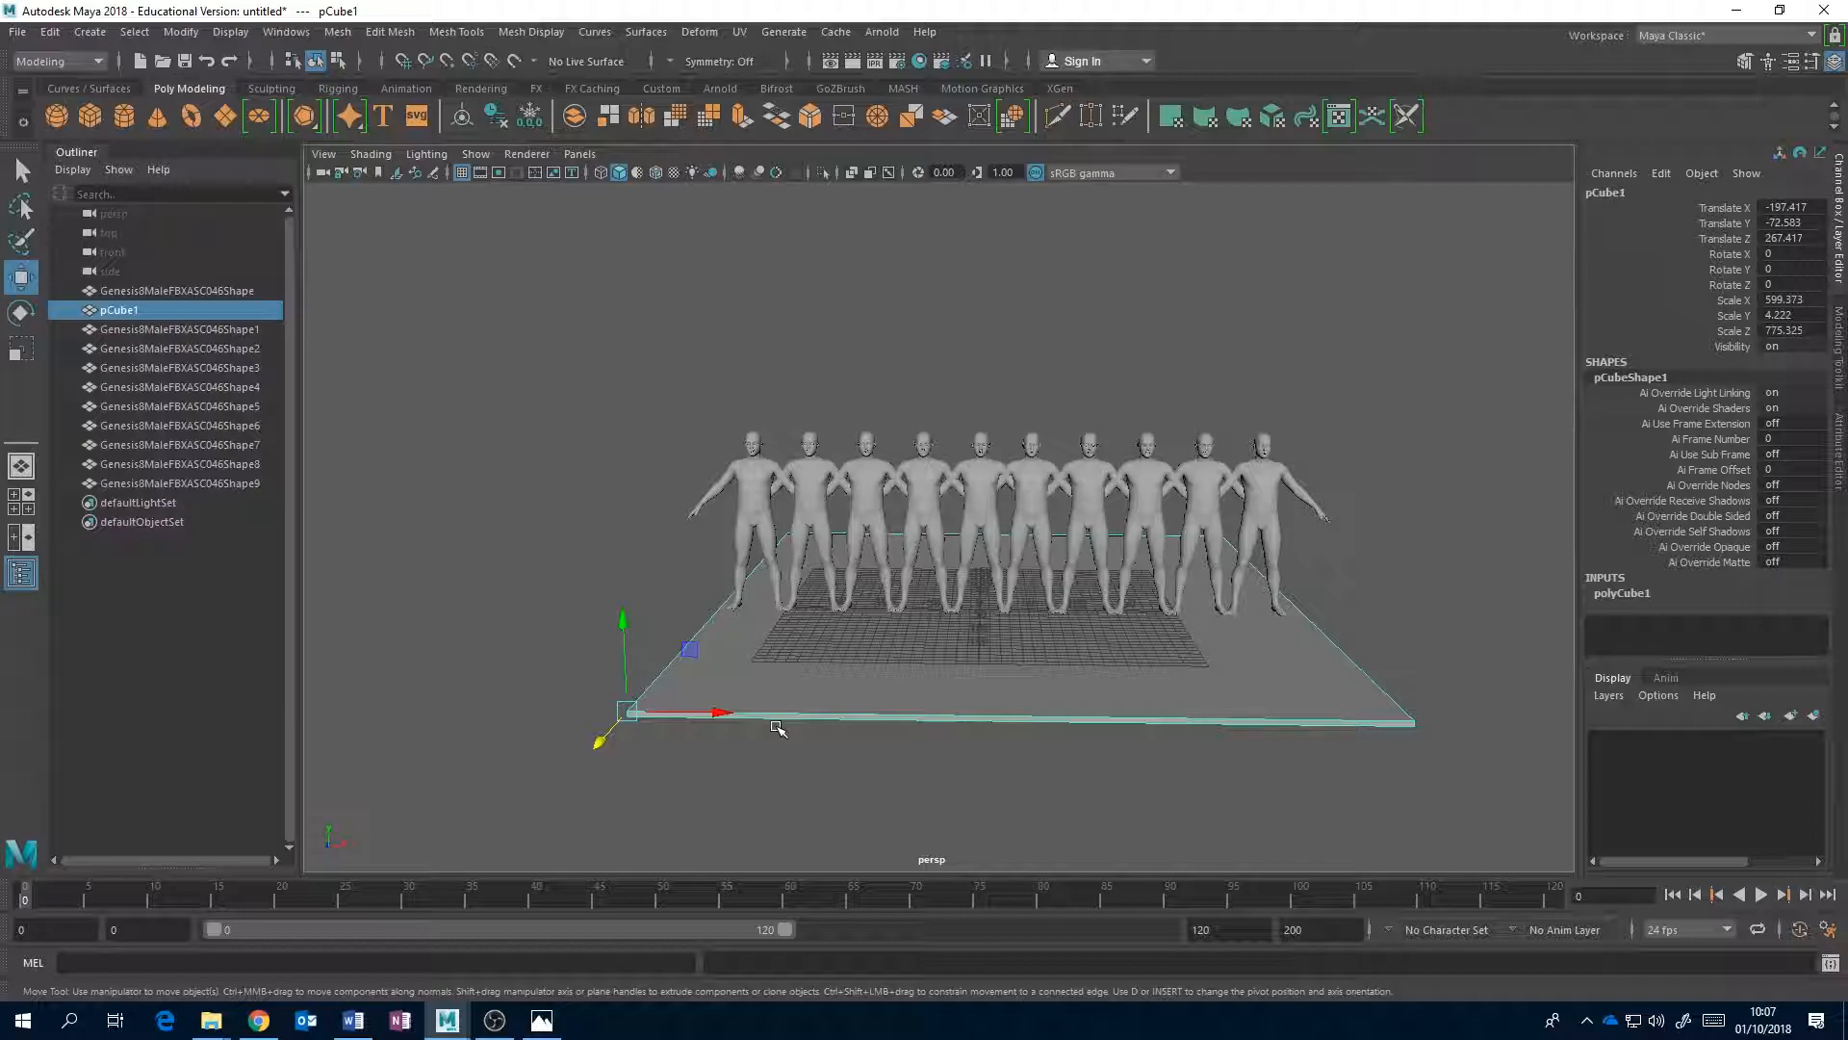
{"action": "mouse_move", "coordinate": [923, 676]}
{"action": "left_mouse_down", "text": "alt"}
{"action": "mouse_move", "coordinate": [928, 655]}
{"action": "mouse_move", "coordinate": [998, 648]}
{"action": "mouse_move", "coordinate": [953, 664]}
{"action": "left_mouse_up", "text": "alt"}
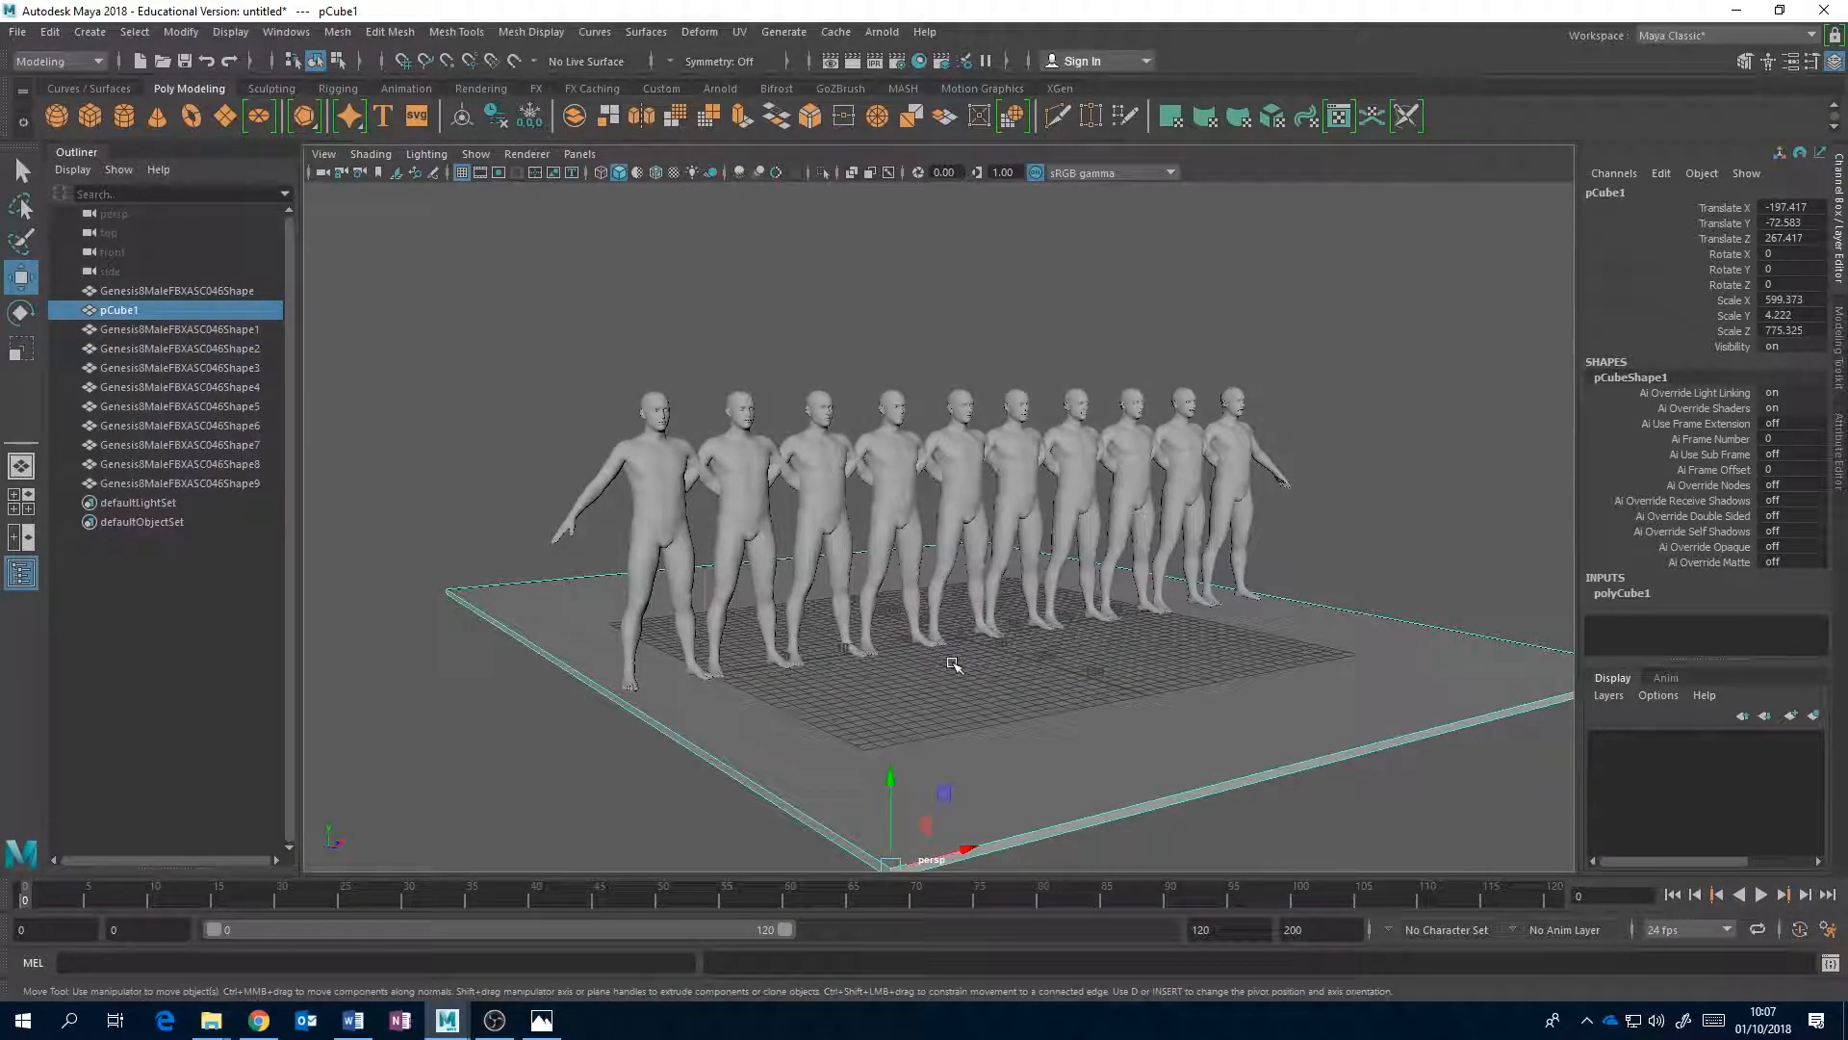
{"action": "left_click_drag", "start_coordinate": [954, 664], "coordinate": [948, 590], "text": "alt"}
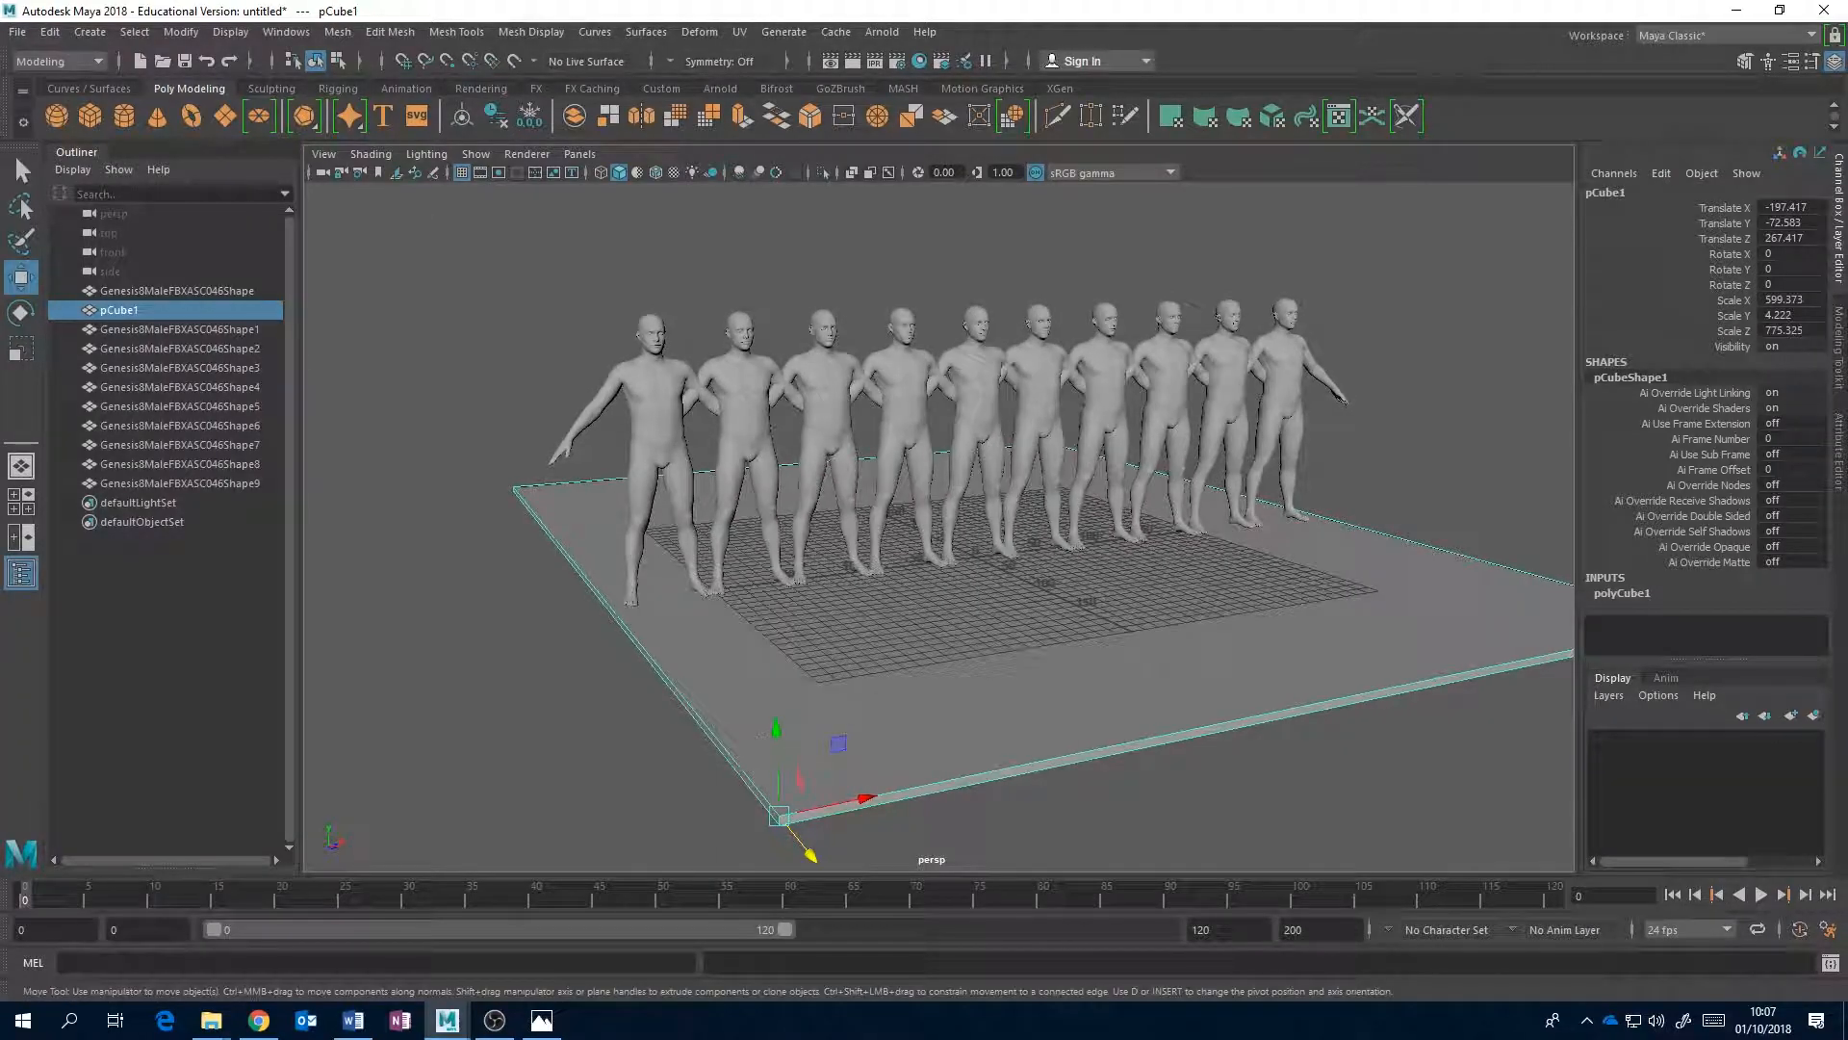
- Check the ceiling height in the room photo, duplicate the original central figure, and raise the copy above it as a height gauge
{"action": "left_click", "coordinate": [542, 1020]}
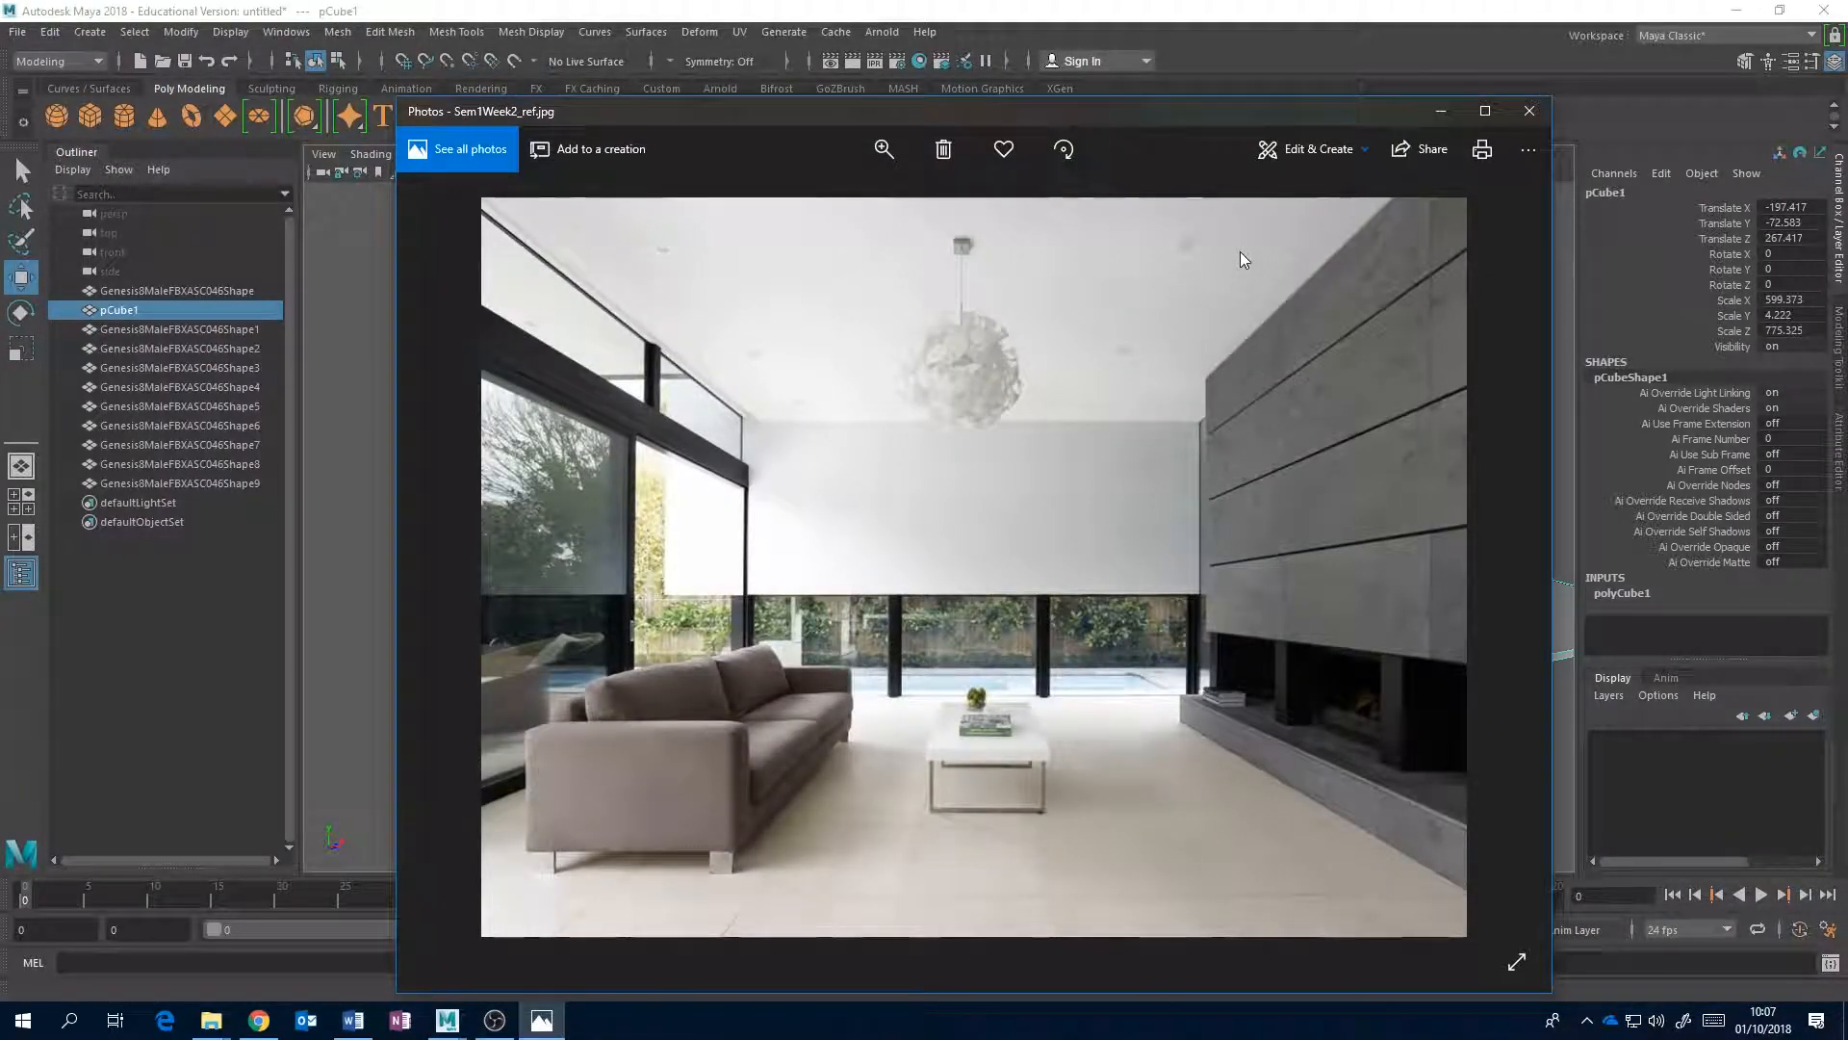
{"action": "left_click", "coordinate": [1134, 10]}
{"action": "scroll", "coordinate": [1075, 409], "scroll_direction": "down", "scroll_amount": 2}
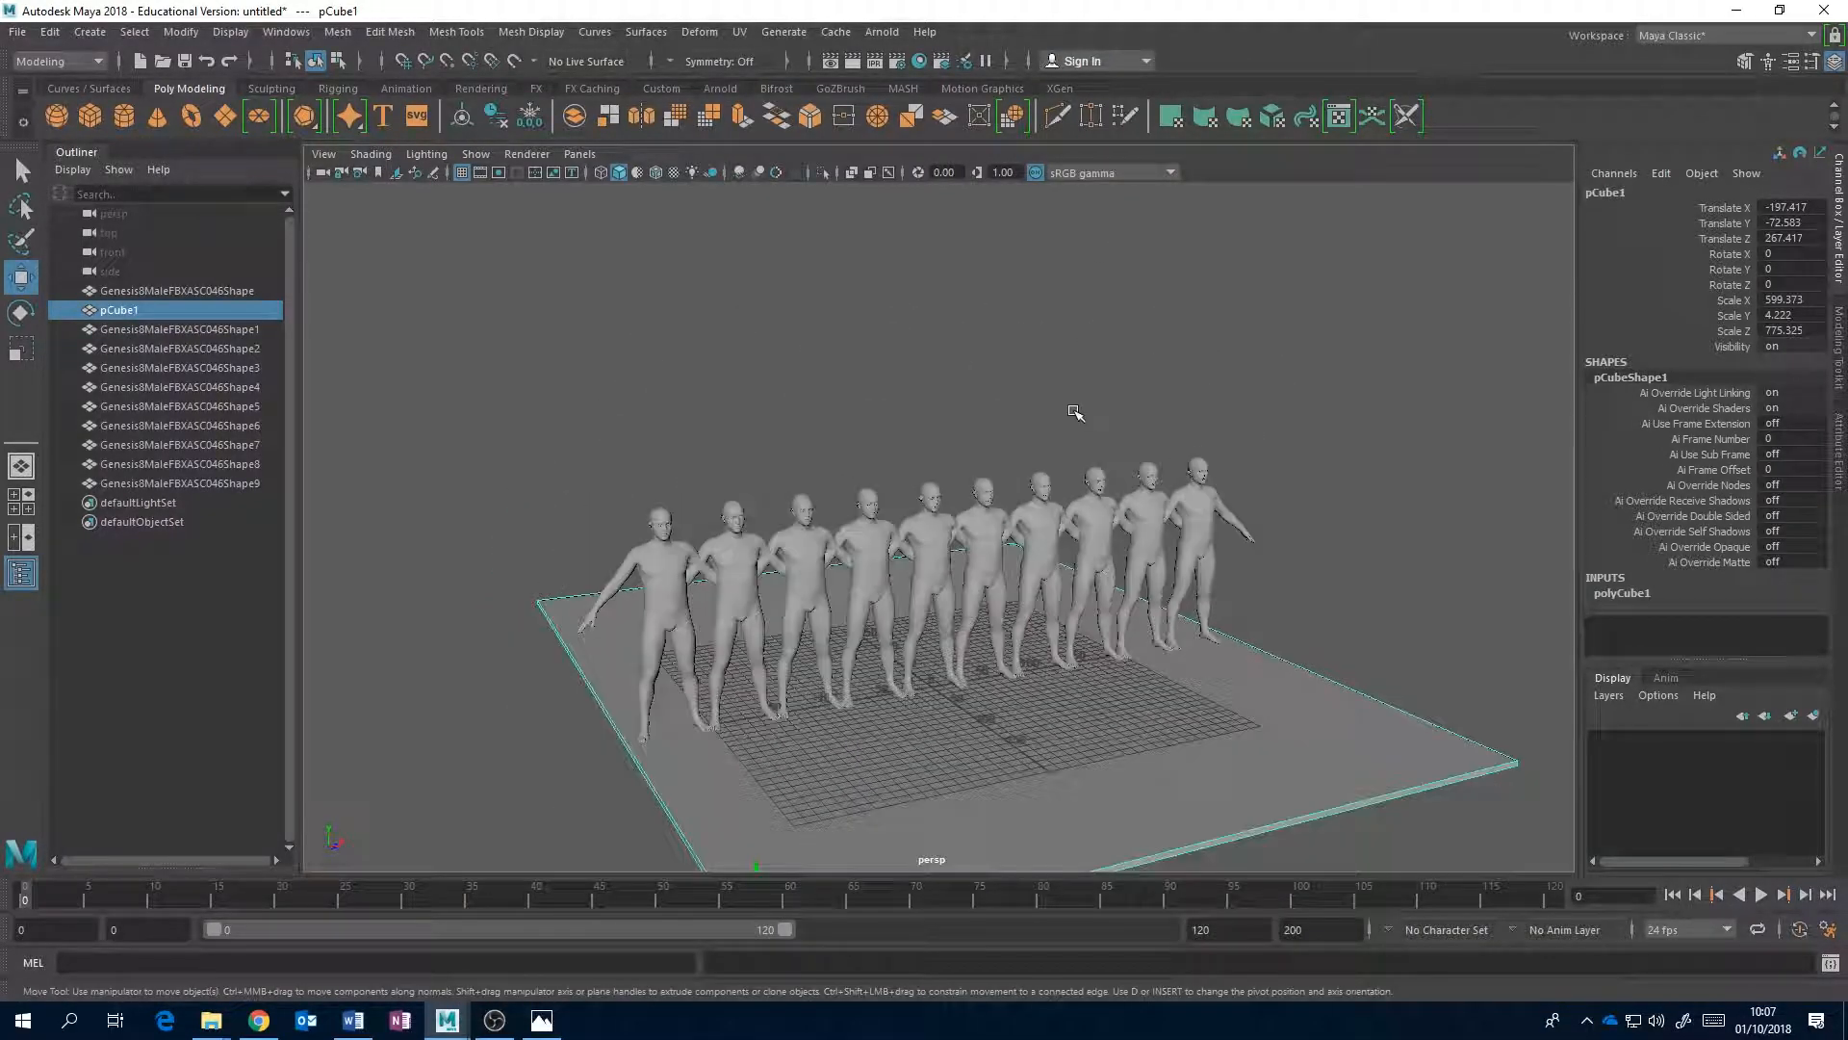
{"action": "left_click_drag", "start_coordinate": [1076, 411], "coordinate": [1053, 413], "text": "alt"}
{"action": "left_click", "coordinate": [936, 539]}
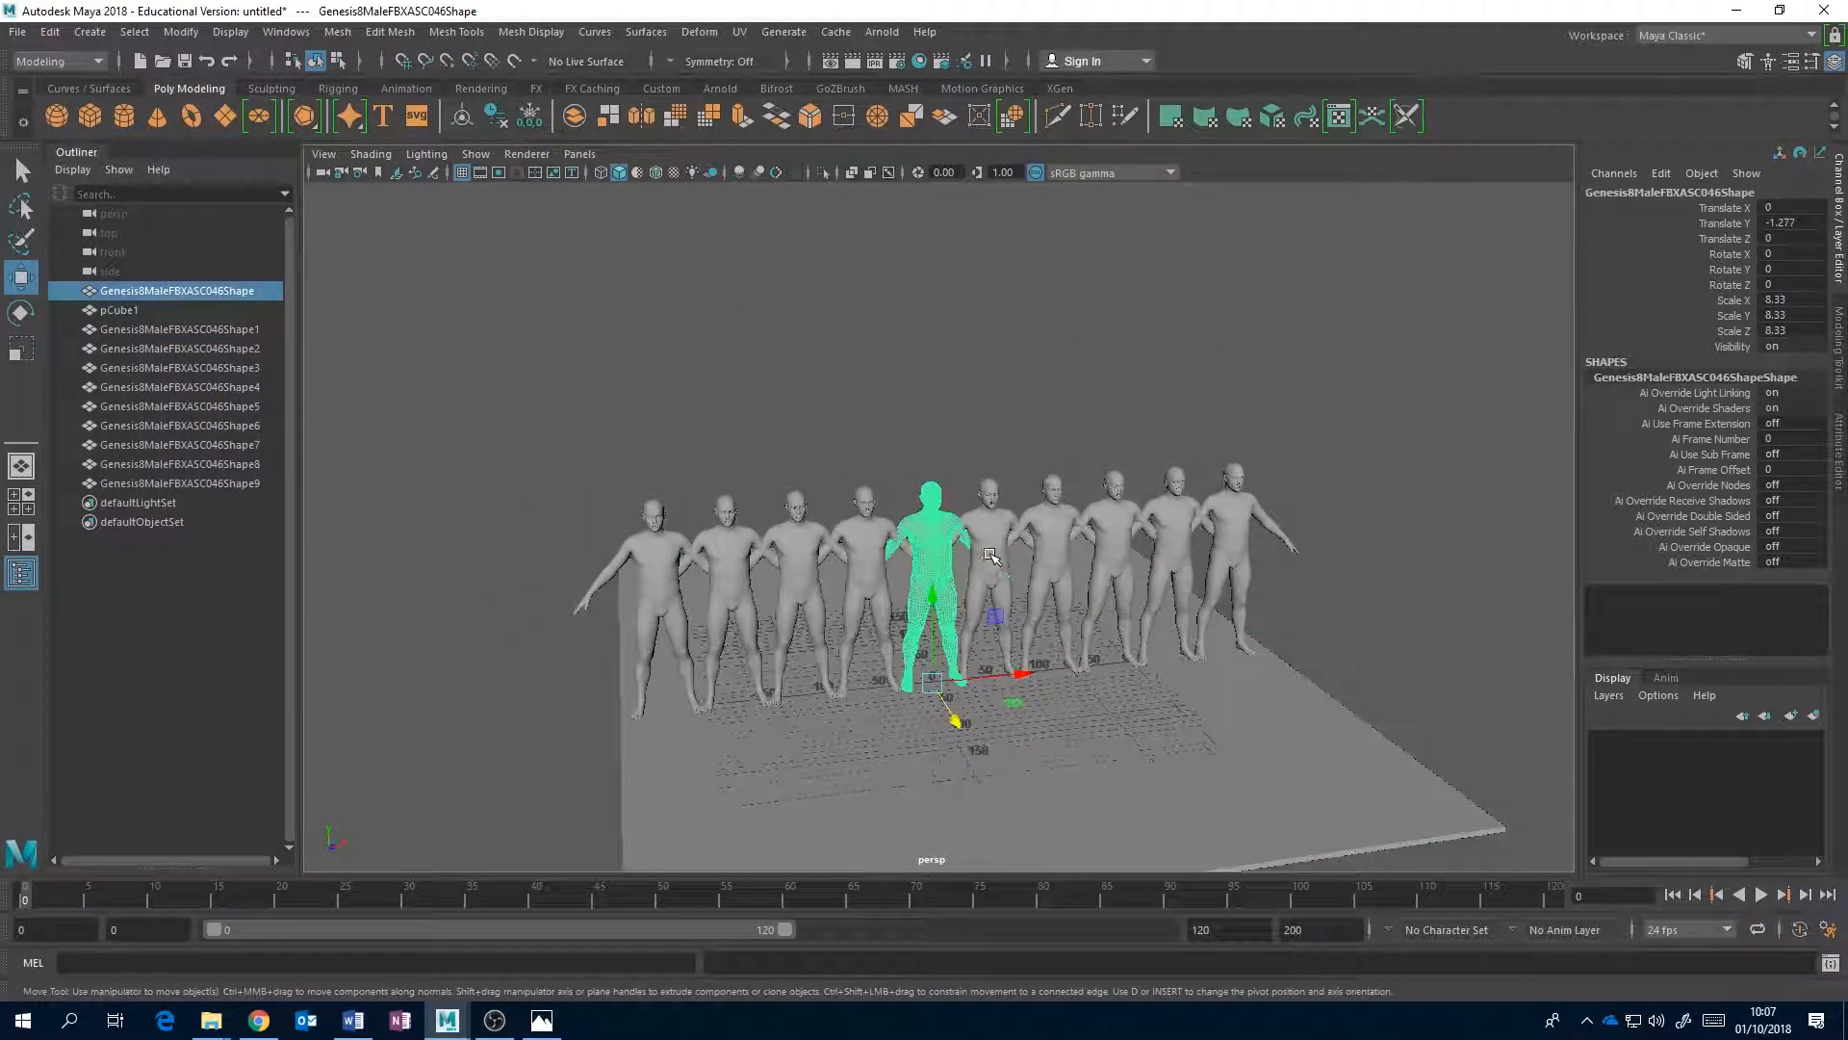
{"action": "key", "text": "ctrl+d"}
{"action": "left_click_drag", "start_coordinate": [932, 606], "coordinate": [1158, 487]}
- Duplicate the floor slab and raise the copy above the stacked figure's head to form the ceiling
{"action": "left_click", "coordinate": [1164, 704]}
{"action": "mouse_move", "coordinate": [1164, 705]}
{"action": "left_mouse_down", "text": "alt"}
{"action": "mouse_move", "coordinate": [1238, 586]}
{"action": "mouse_move", "coordinate": [1242, 520]}
{"action": "mouse_move", "coordinate": [1176, 684]}
{"action": "left_mouse_up", "text": "alt"}
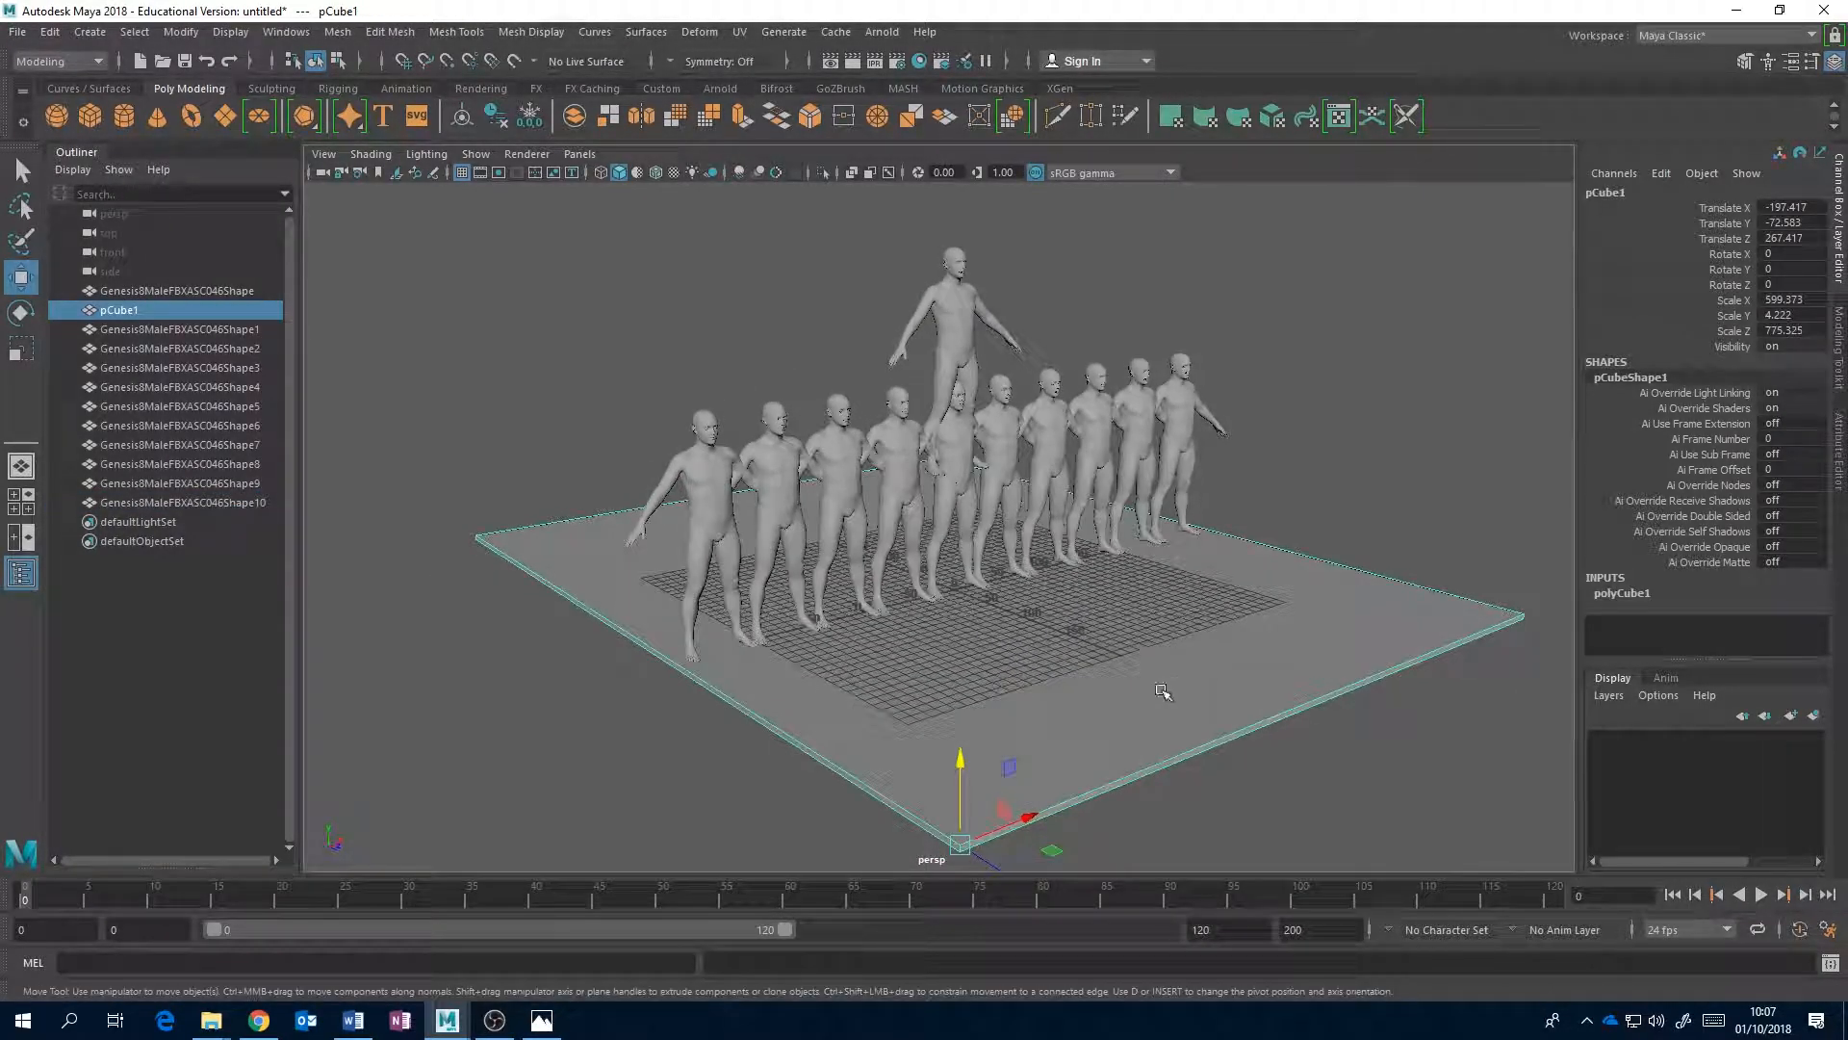
{"action": "key", "text": "ctrl+d"}
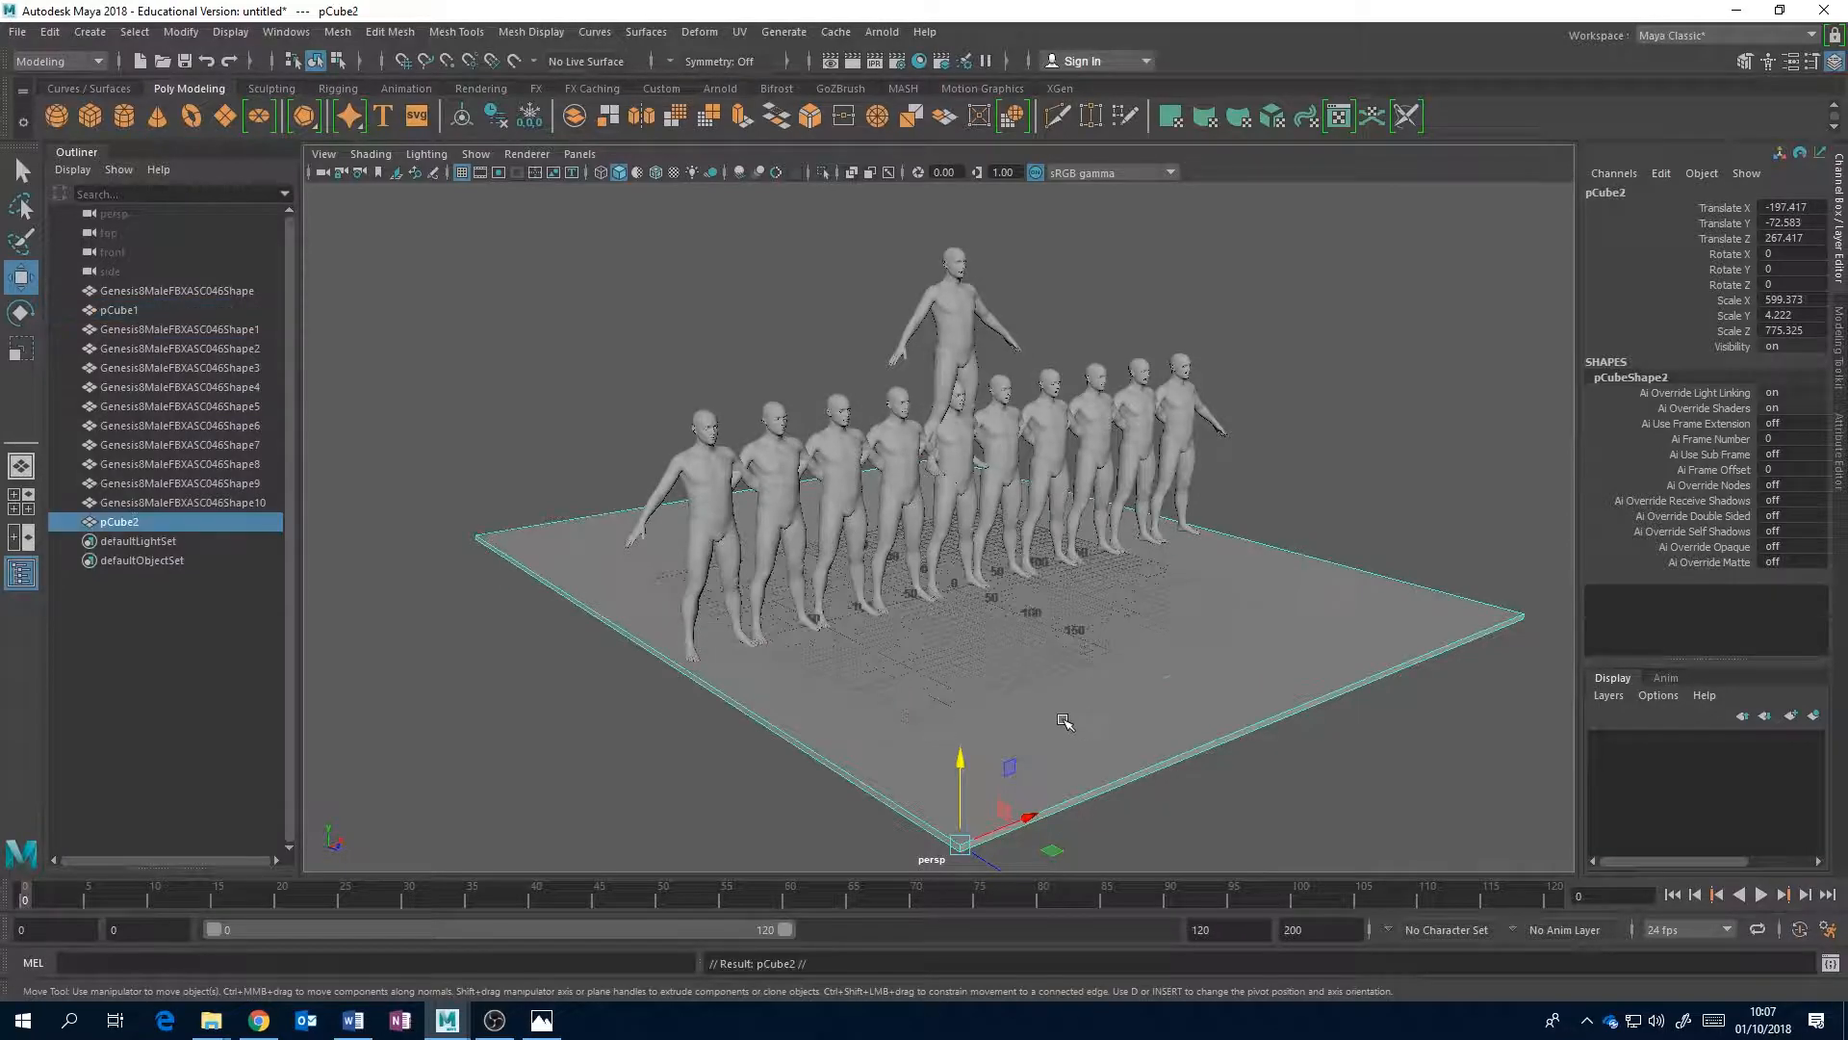
{"action": "left_click_drag", "start_coordinate": [961, 784], "coordinate": [1024, 305]}
{"action": "left_click_drag", "start_coordinate": [812, 291], "coordinate": [812, 295]}
{"action": "left_click_drag", "start_coordinate": [1070, 341], "coordinate": [1013, 322], "text": "alt"}
- Delete all the duplicated figures, including the raised one, keeping only the original male figure
{"action": "left_click_drag", "start_coordinate": [562, 390], "coordinate": [915, 502]}
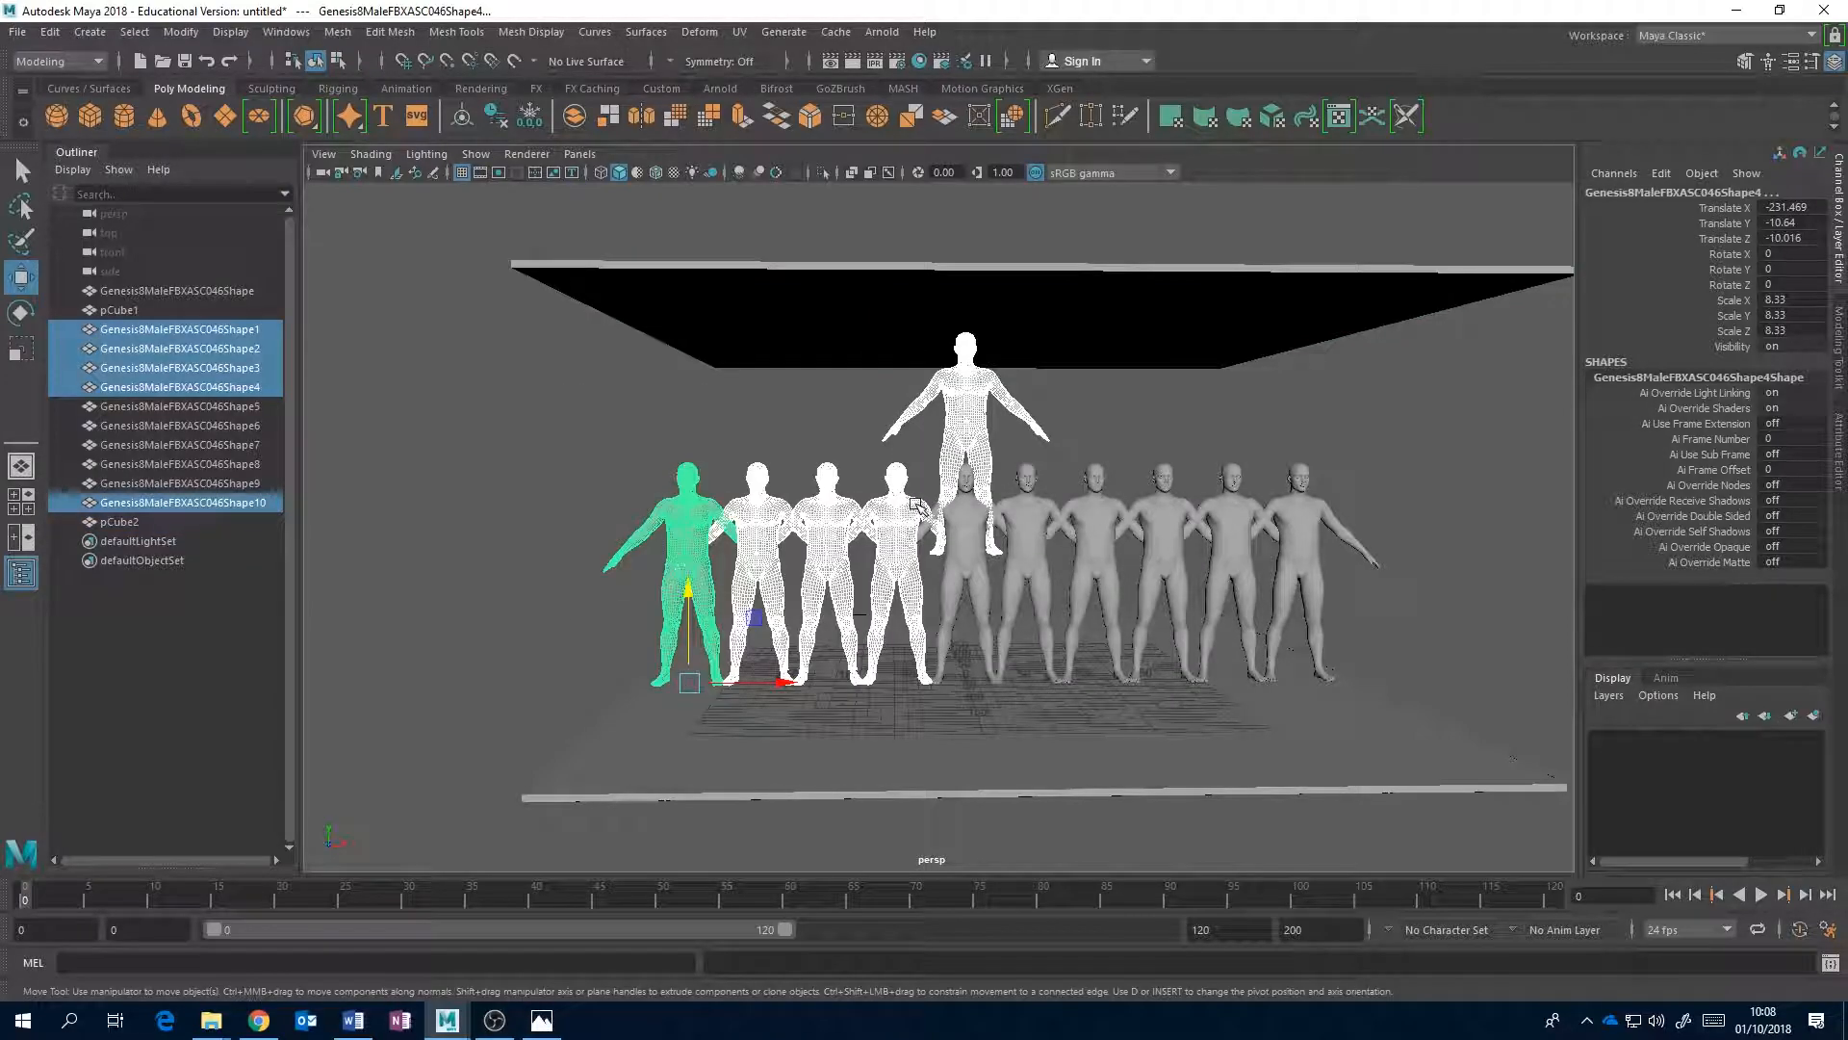
{"action": "key", "text": "Delete"}
{"action": "left_click_drag", "start_coordinate": [1016, 451], "coordinate": [1334, 476]}
{"action": "key", "text": "Delete"}
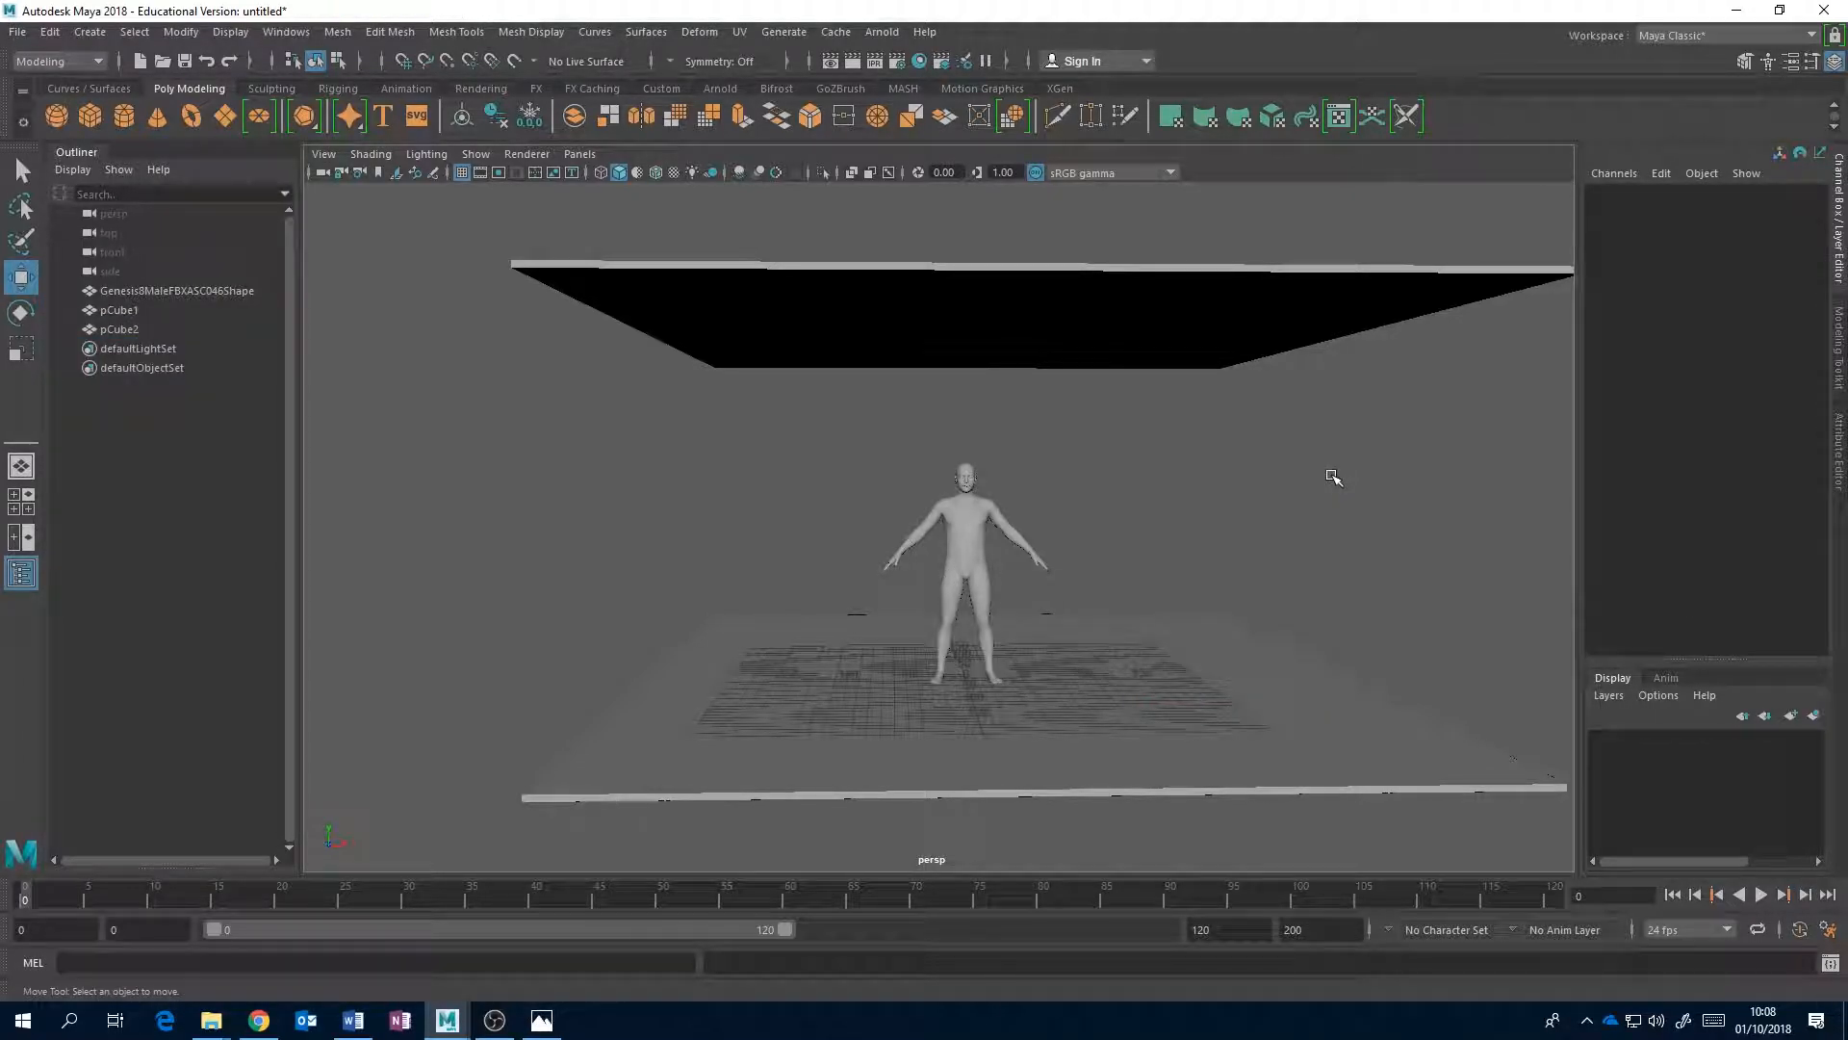
- Inspect the floor and ceiling slabs from above and from the side, select the floor slab, and face the room from the front
{"action": "left_click_drag", "start_coordinate": [1238, 548], "coordinate": [1101, 707], "text": "alt"}
{"action": "left_click_drag", "start_coordinate": [1236, 396], "coordinate": [1184, 442], "text": "alt"}
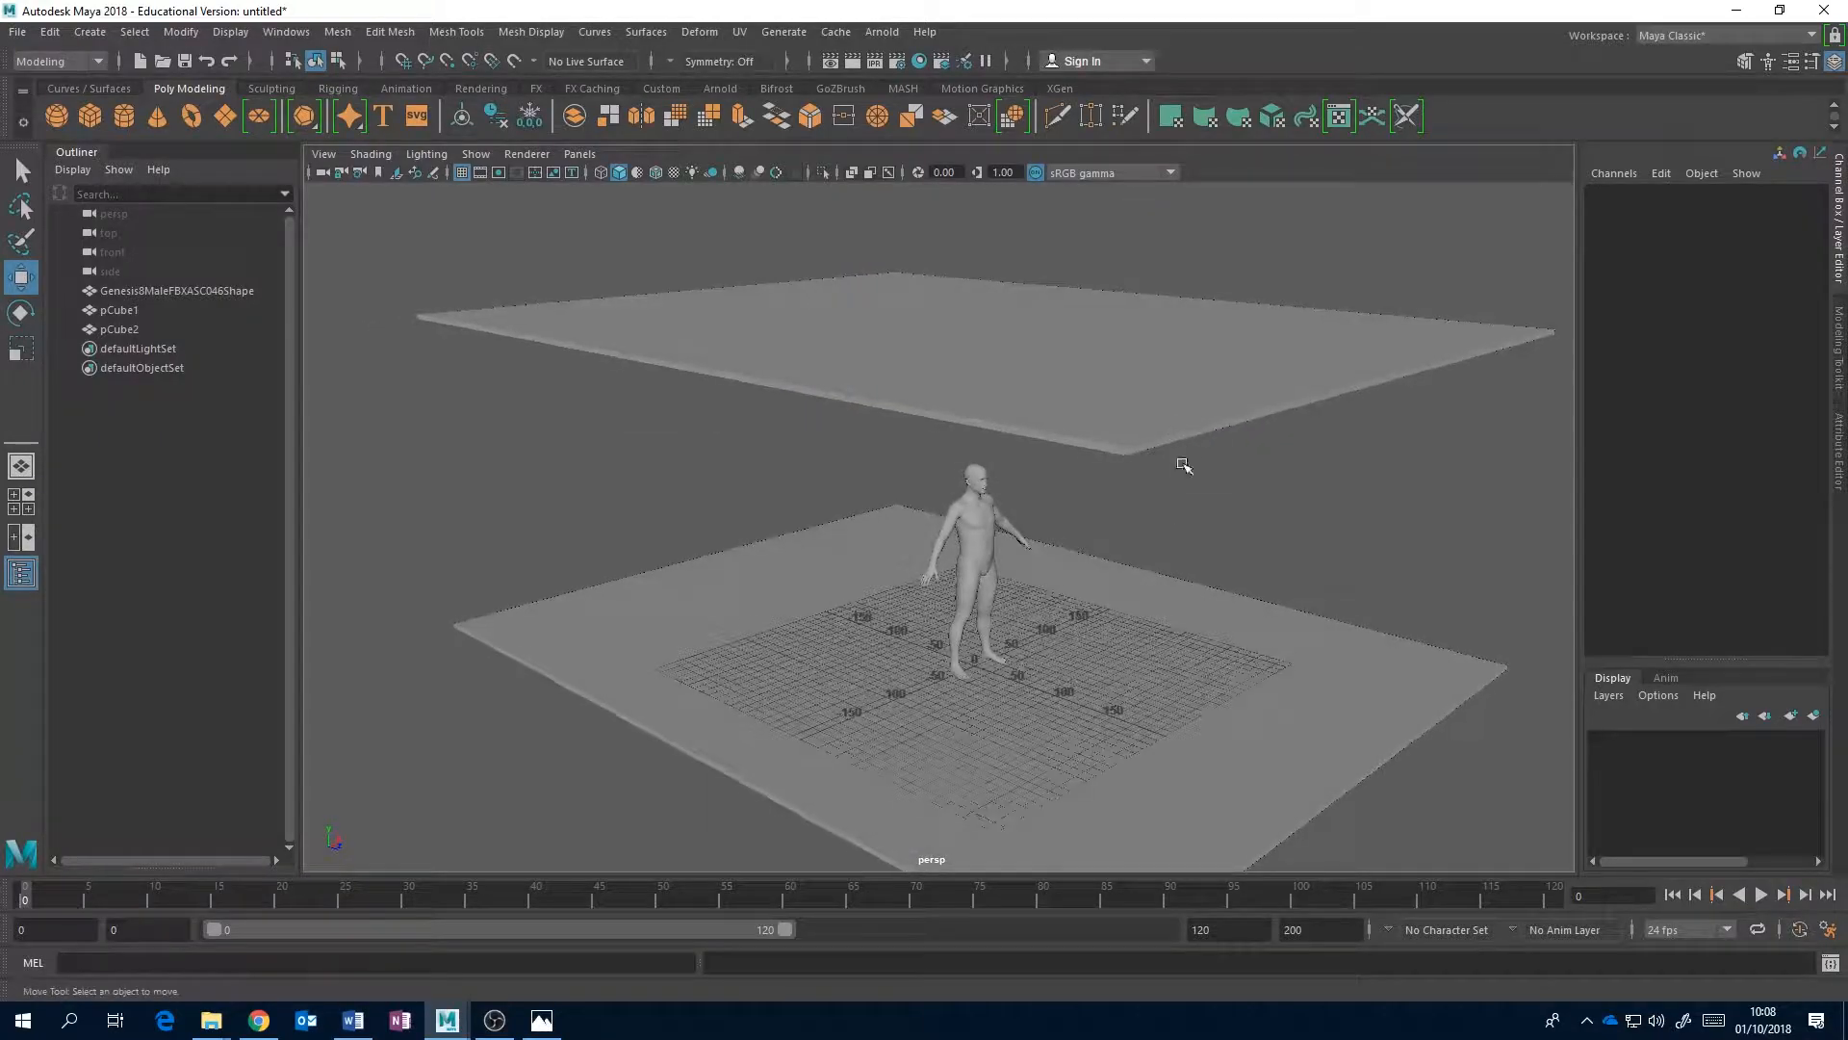
{"action": "left_click_drag", "start_coordinate": [999, 295], "coordinate": [1040, 702], "text": "alt"}
{"action": "left_click", "coordinate": [1162, 694]}
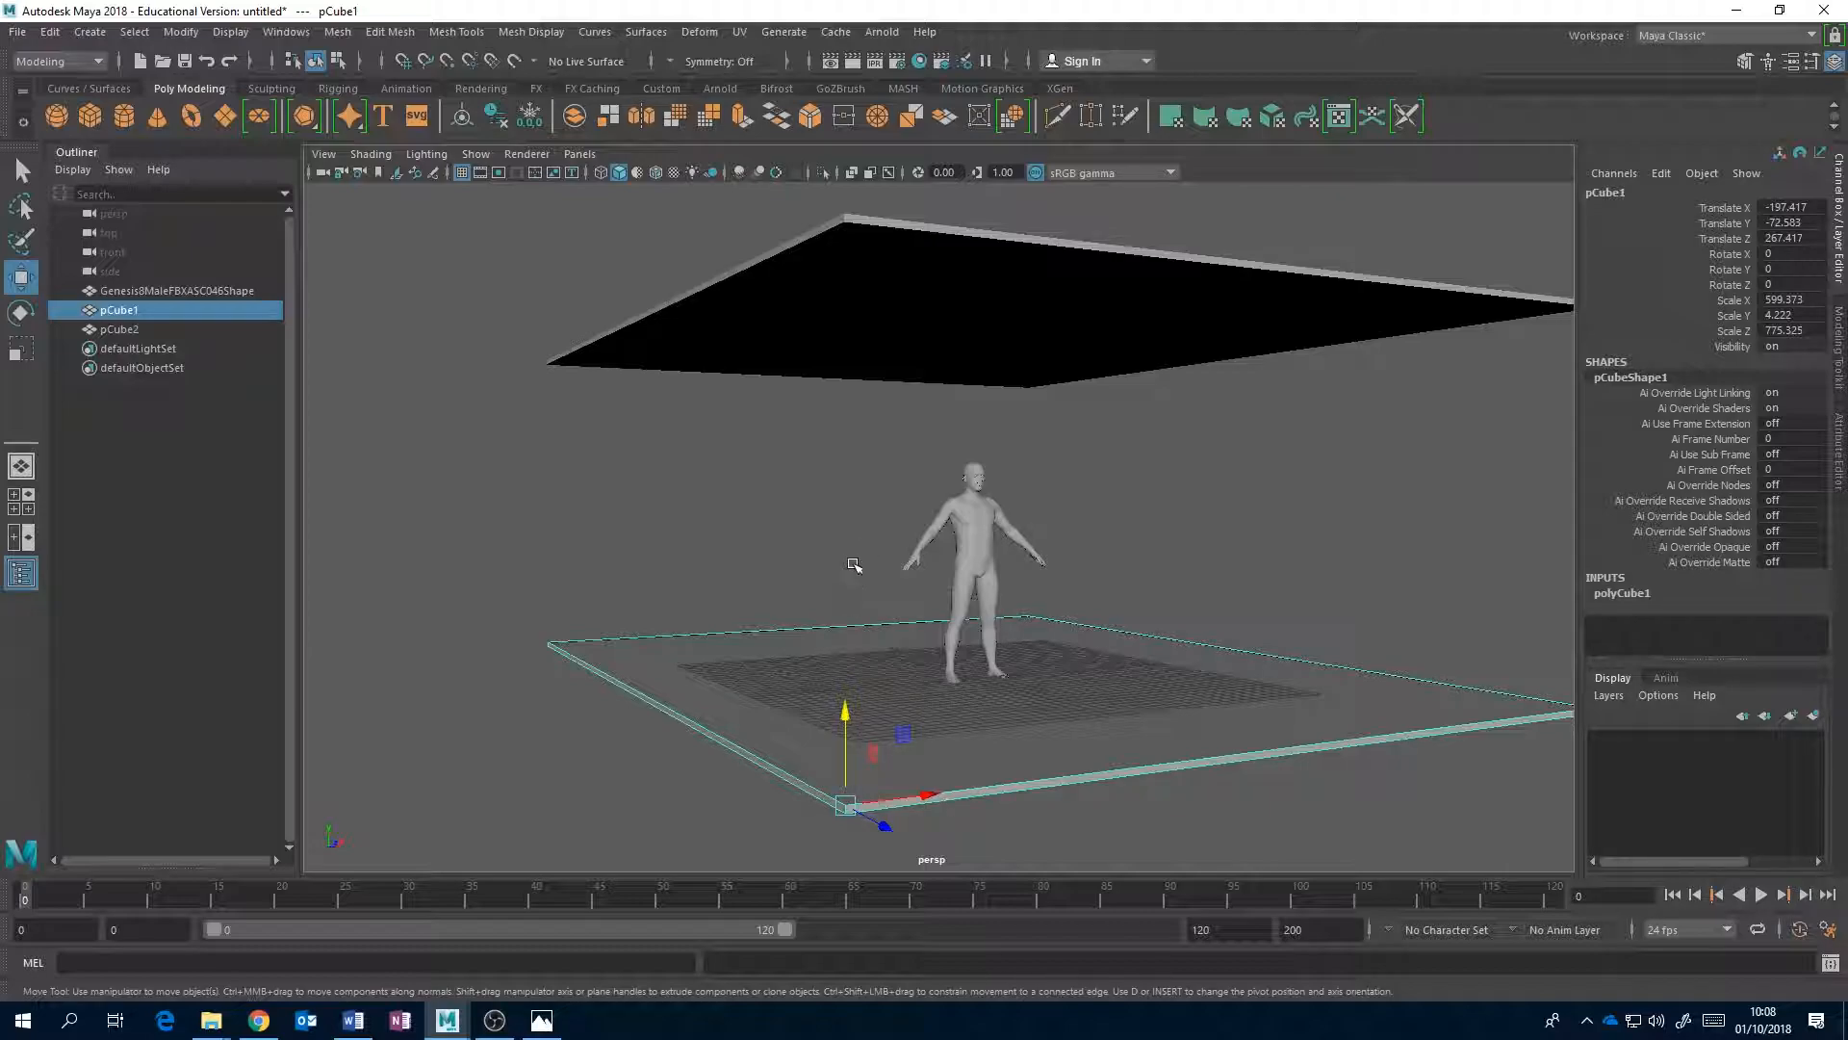
{"action": "left_click_drag", "start_coordinate": [1097, 400], "coordinate": [1021, 405], "text": "alt"}
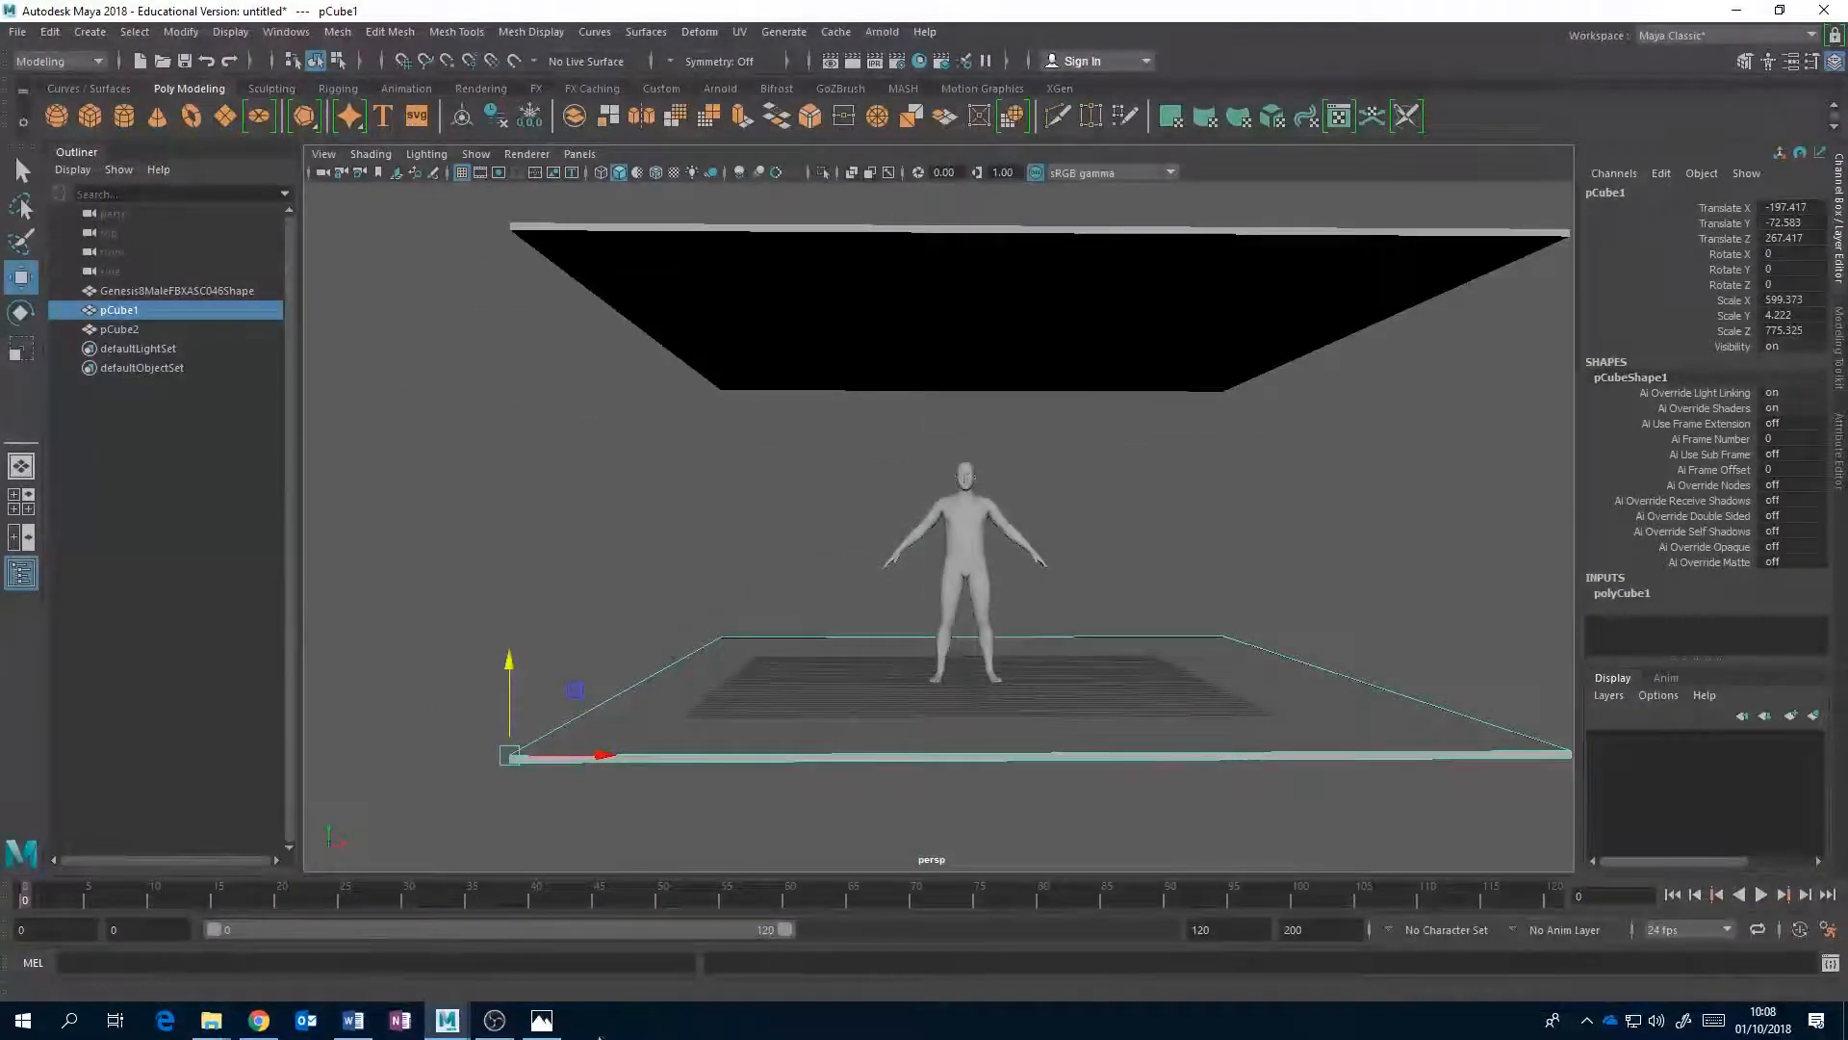
- Check the room photo's back wall, duplicate the floor slab, and lift the copy above the floor
{"action": "left_click", "coordinate": [542, 1019]}
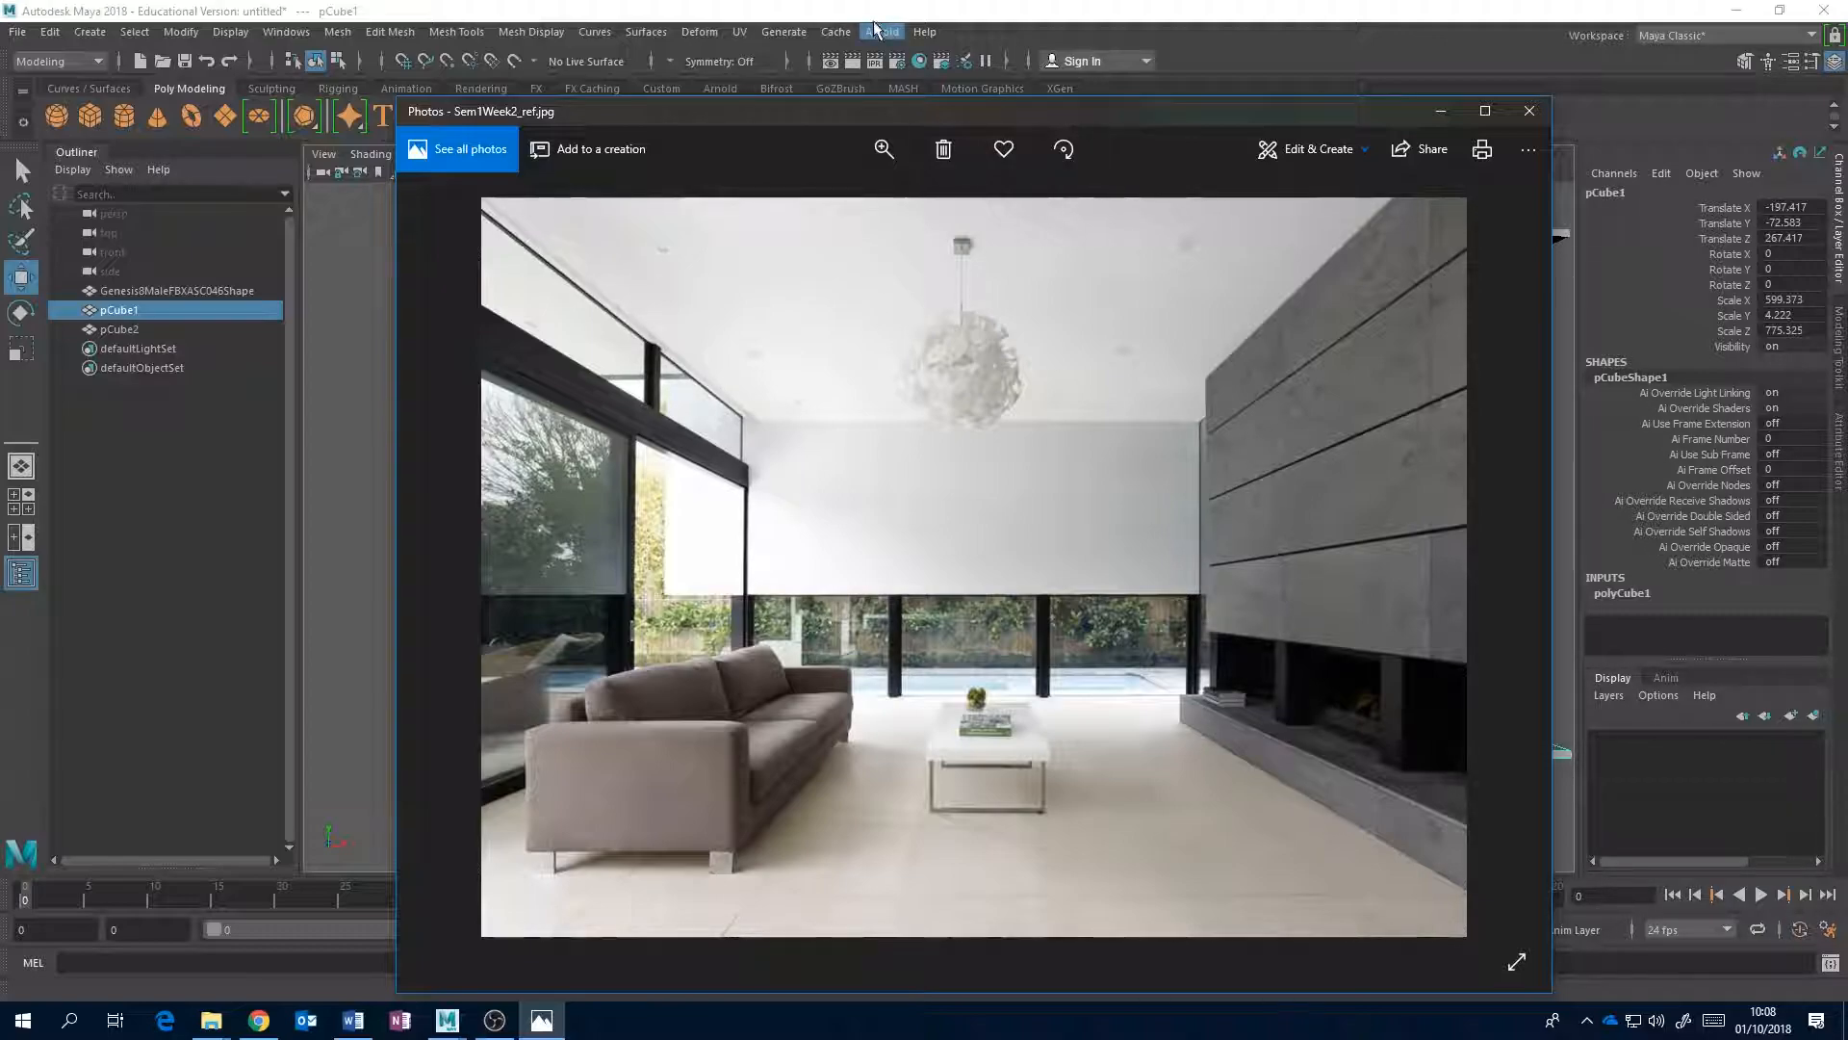
{"action": "left_click", "coordinate": [941, 9]}
{"action": "left_click_drag", "start_coordinate": [776, 606], "coordinate": [926, 624], "text": "alt"}
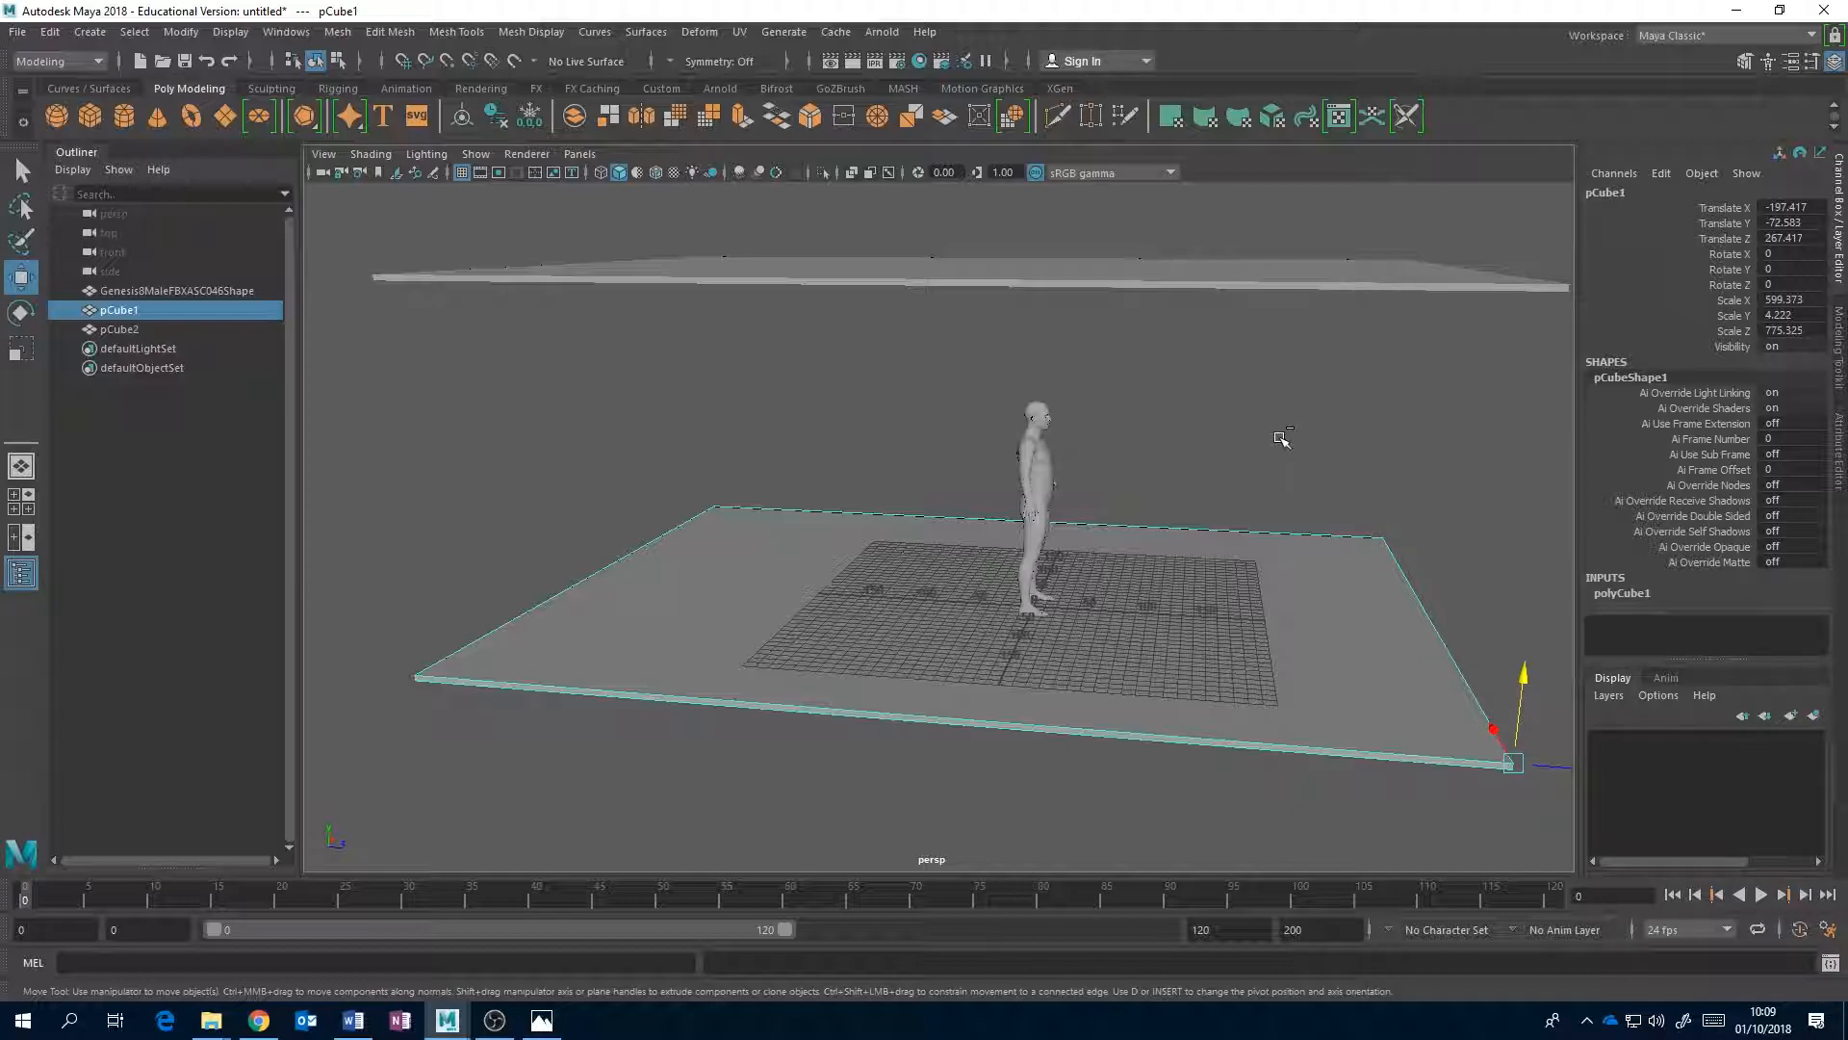
{"action": "key", "text": "ctrl+d"}
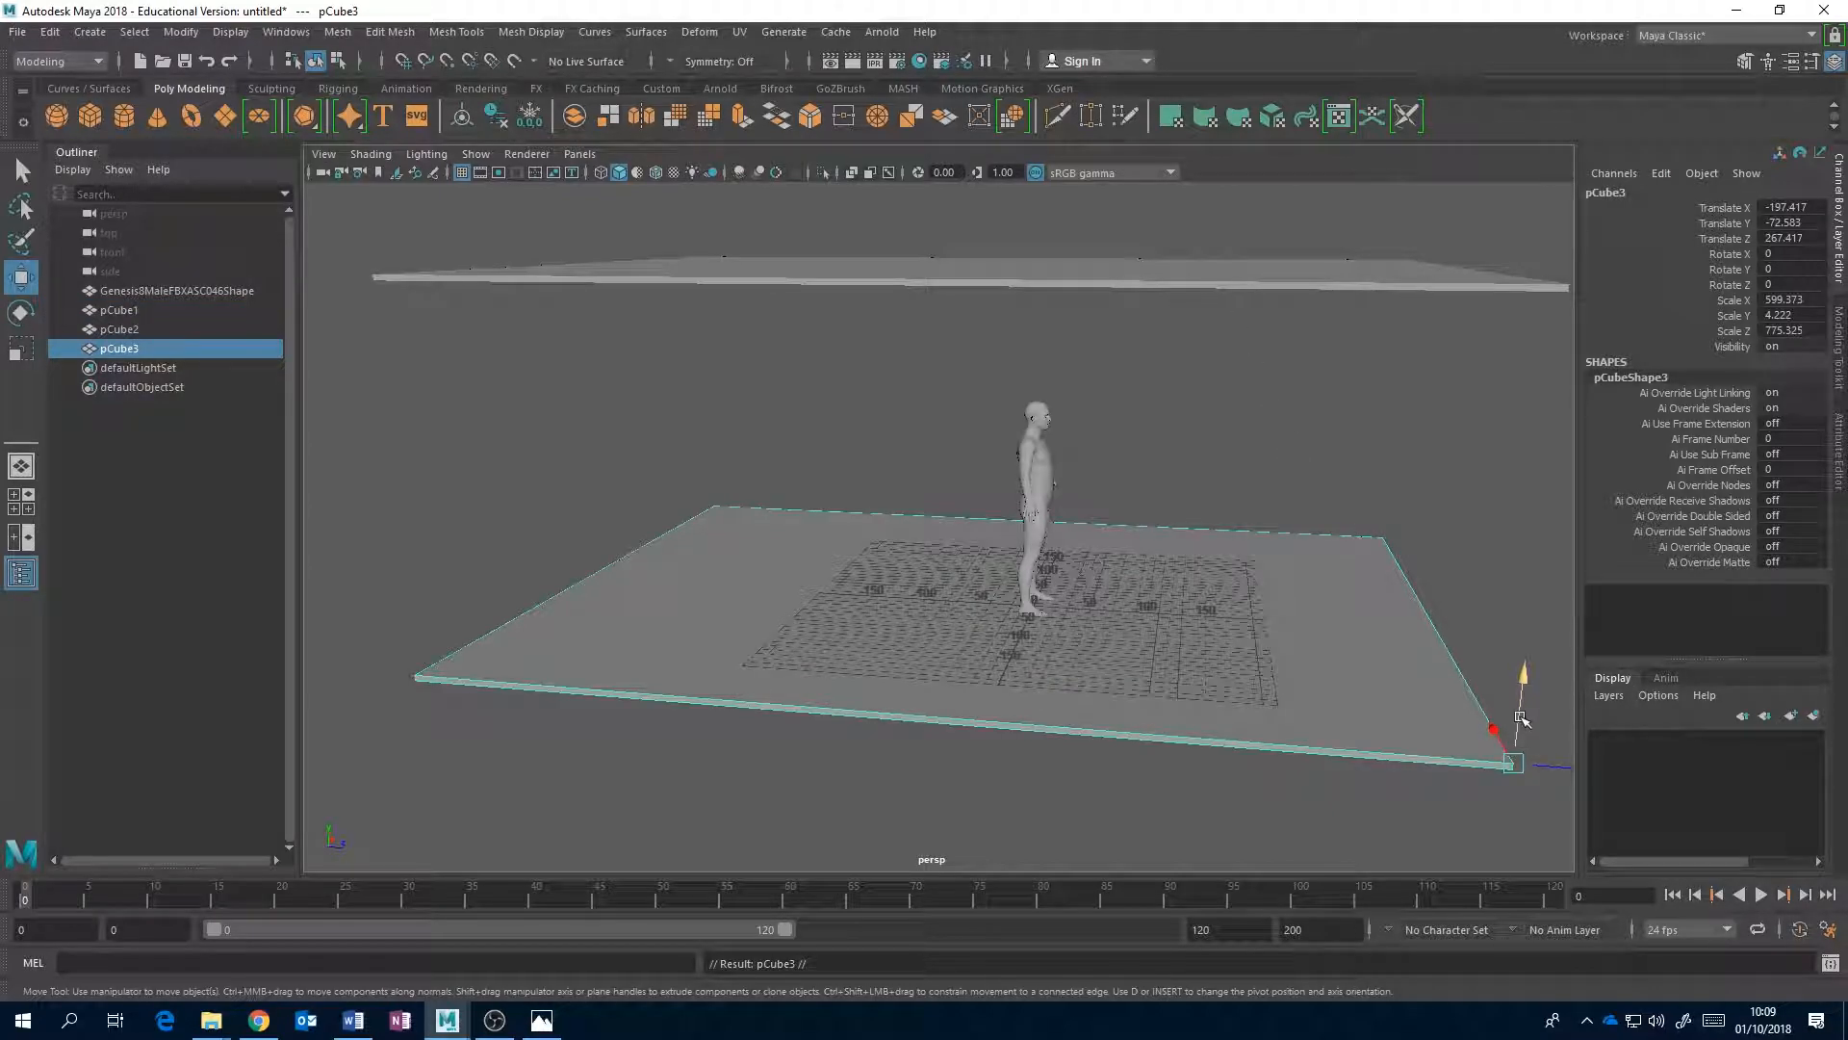
{"action": "left_click_drag", "start_coordinate": [1521, 717], "coordinate": [1168, 610]}
{"action": "scroll", "coordinate": [1350, 663], "scroll_direction": "up", "scroll_amount": 2}
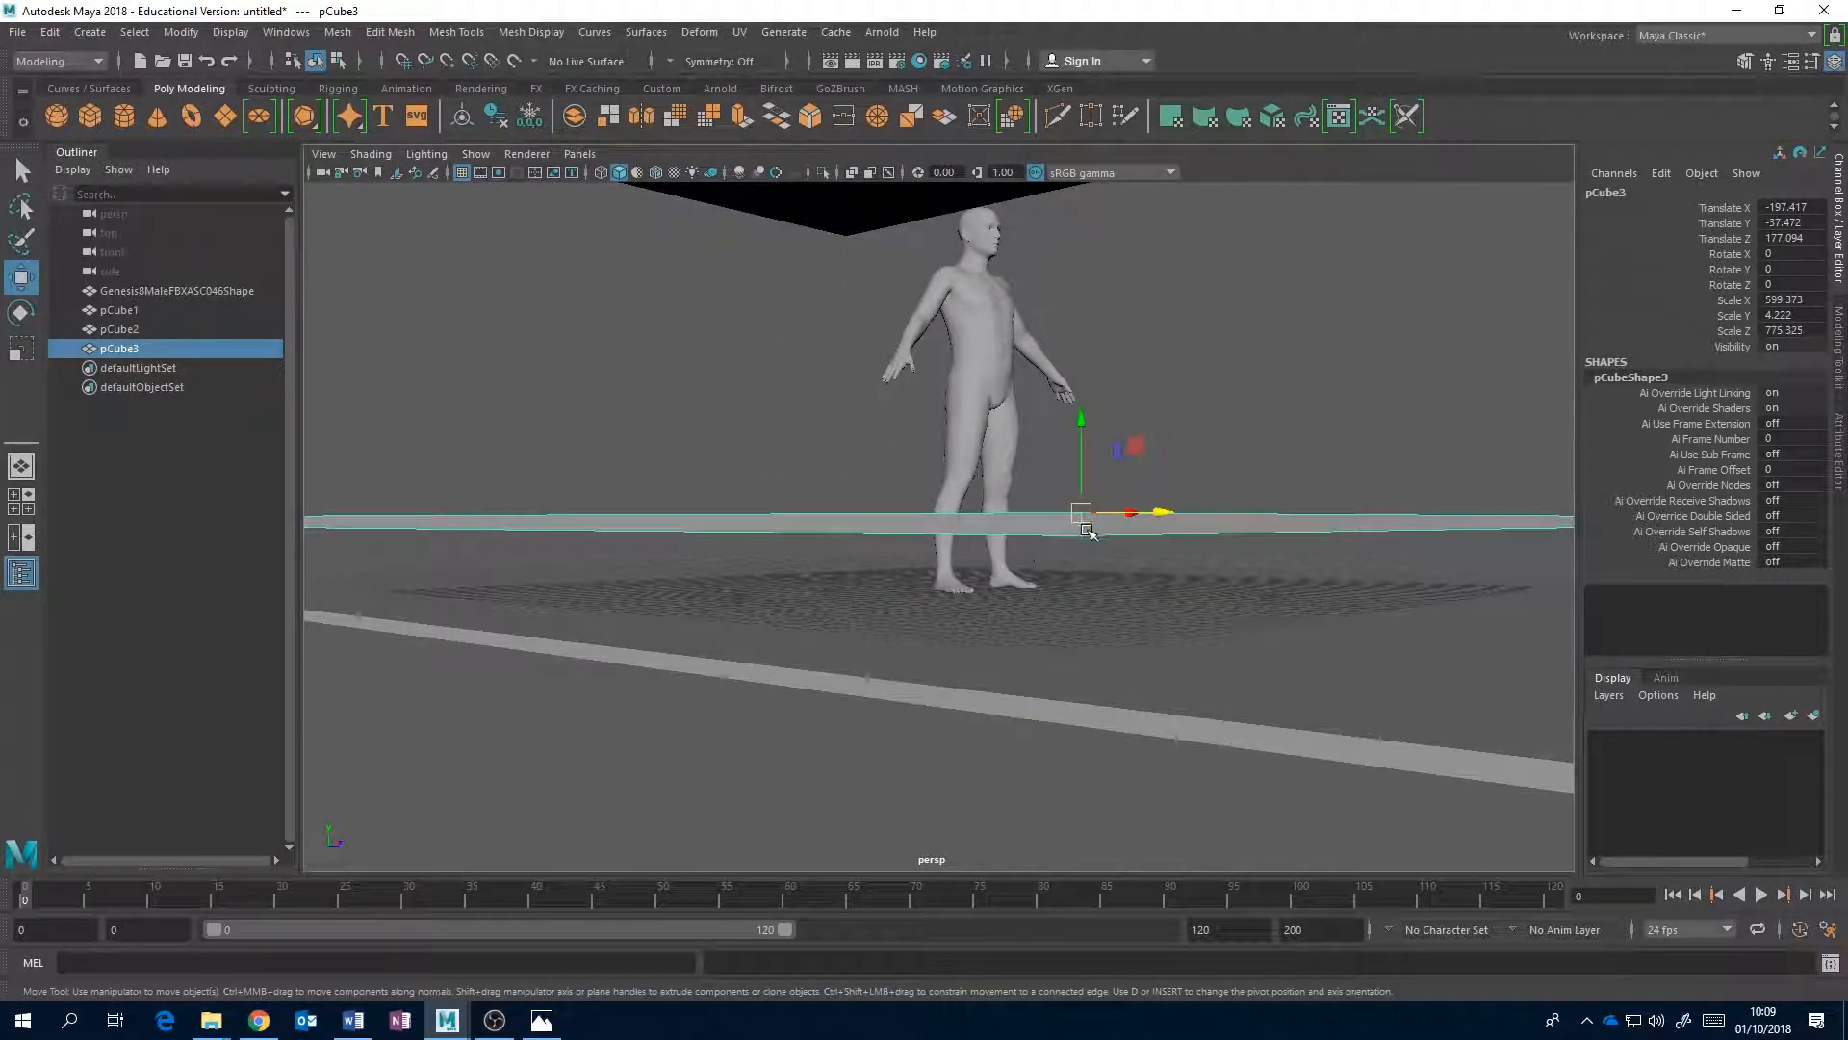
{"action": "scroll", "coordinate": [1094, 606], "scroll_direction": "down", "scroll_amount": 3}
{"action": "scroll", "coordinate": [1101, 606], "scroll_direction": "down", "scroll_amount": 3}
- Recheck the photo, then raise the duplicated slab and vertex-snap it to the underside of the ceiling at Translate Y 220.329
{"action": "left_click", "coordinate": [541, 1020]}
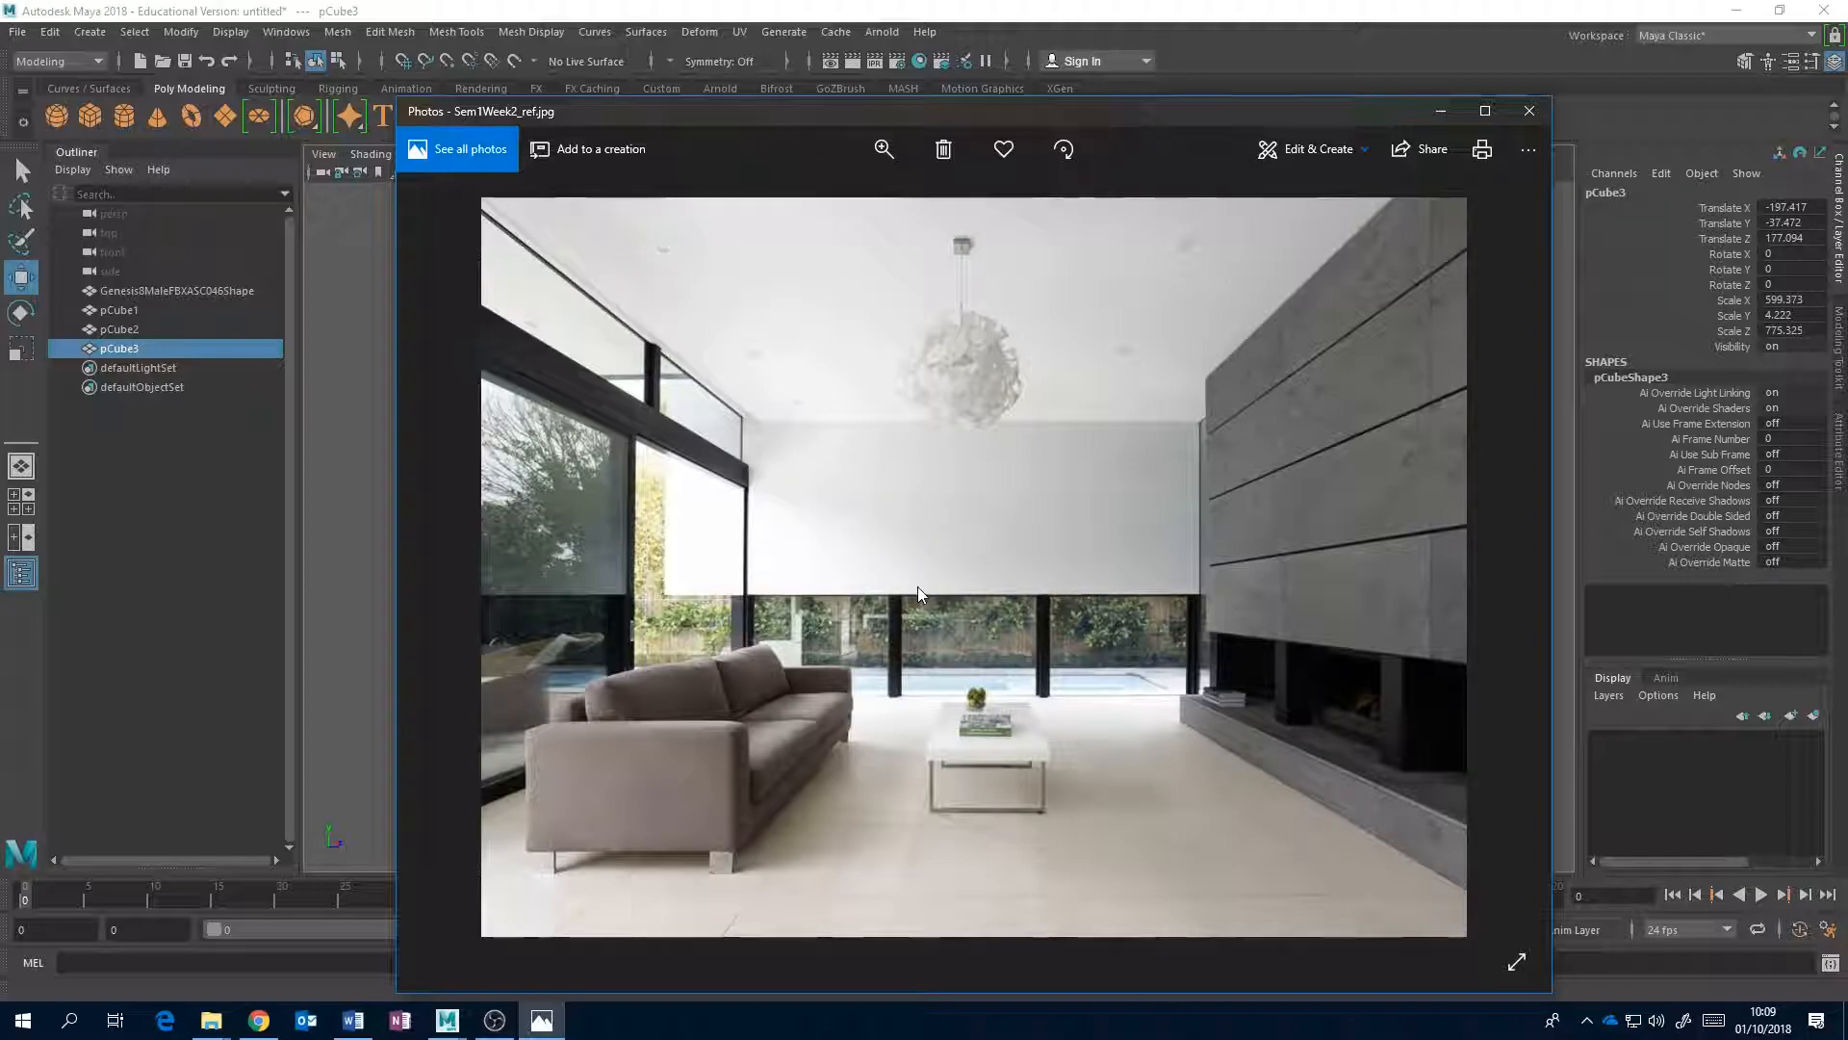
{"action": "left_click", "coordinate": [764, 10]}
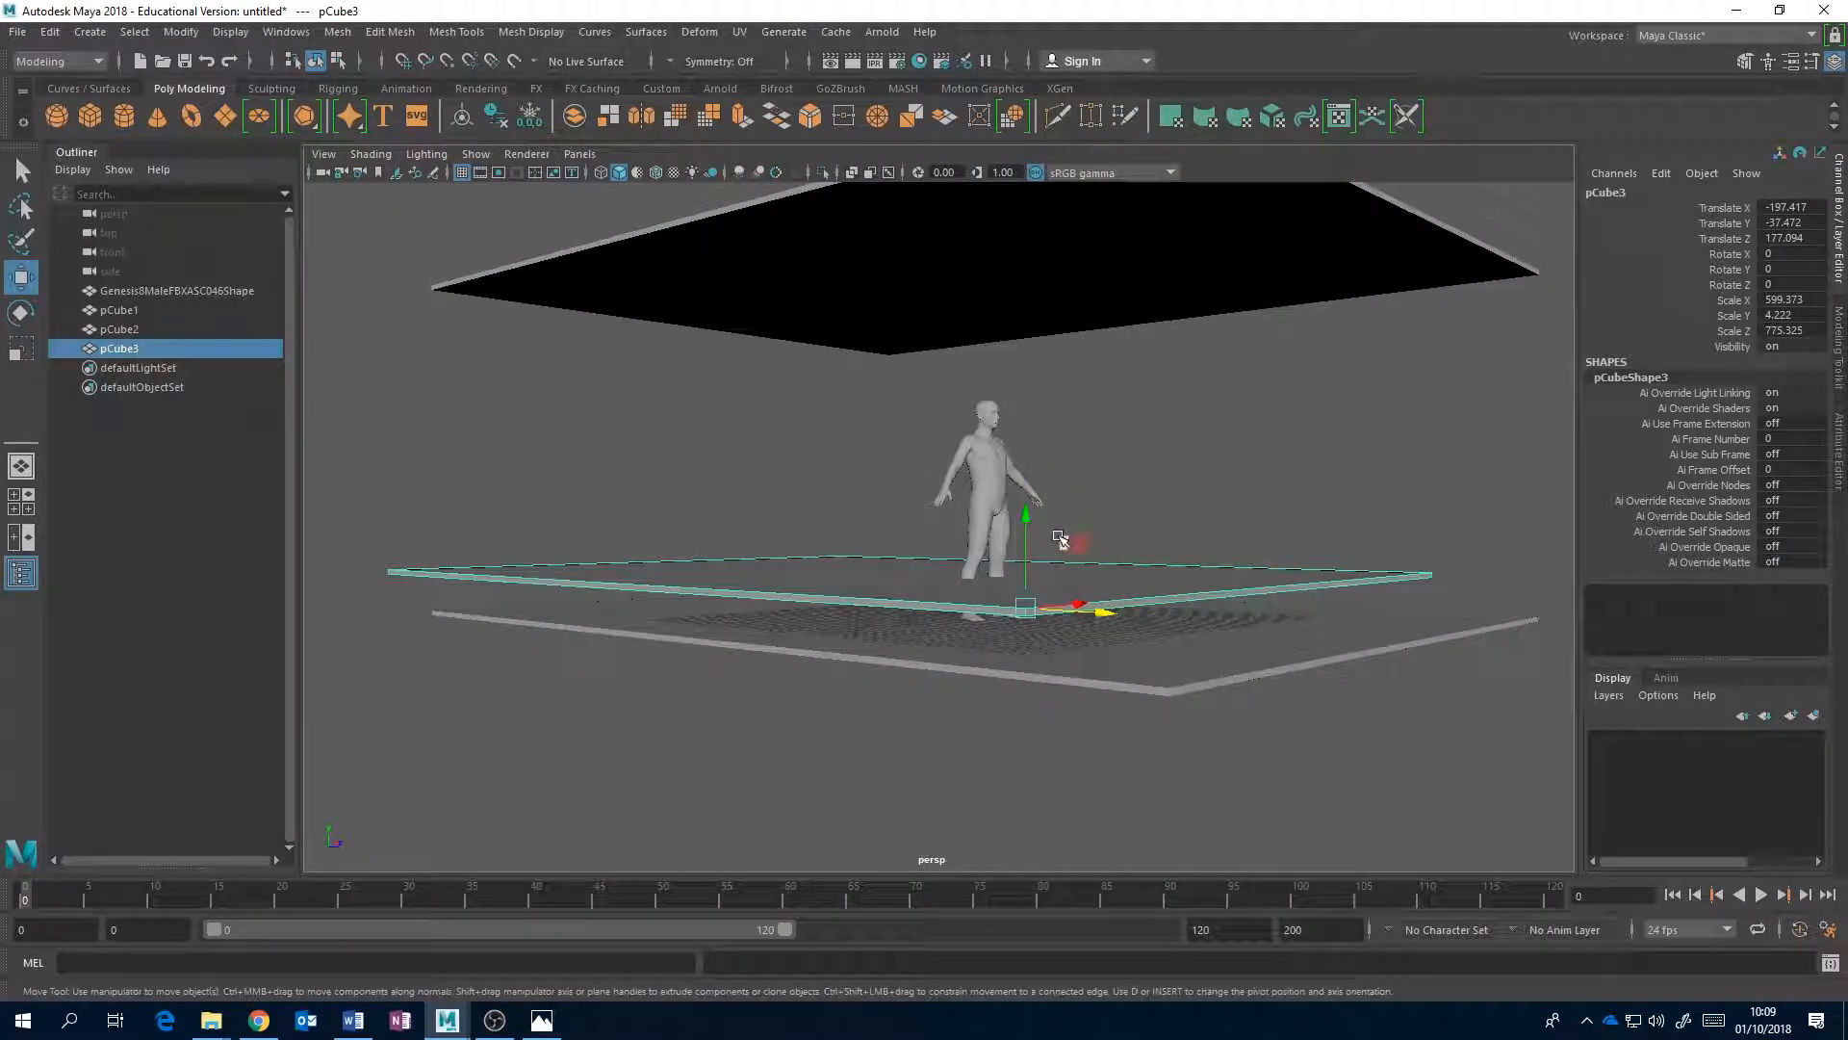
{"action": "left_click_drag", "start_coordinate": [1045, 525], "coordinate": [1010, 269]}
{"action": "left_click_drag", "start_coordinate": [1011, 269], "coordinate": [838, 363], "text": "alt"}
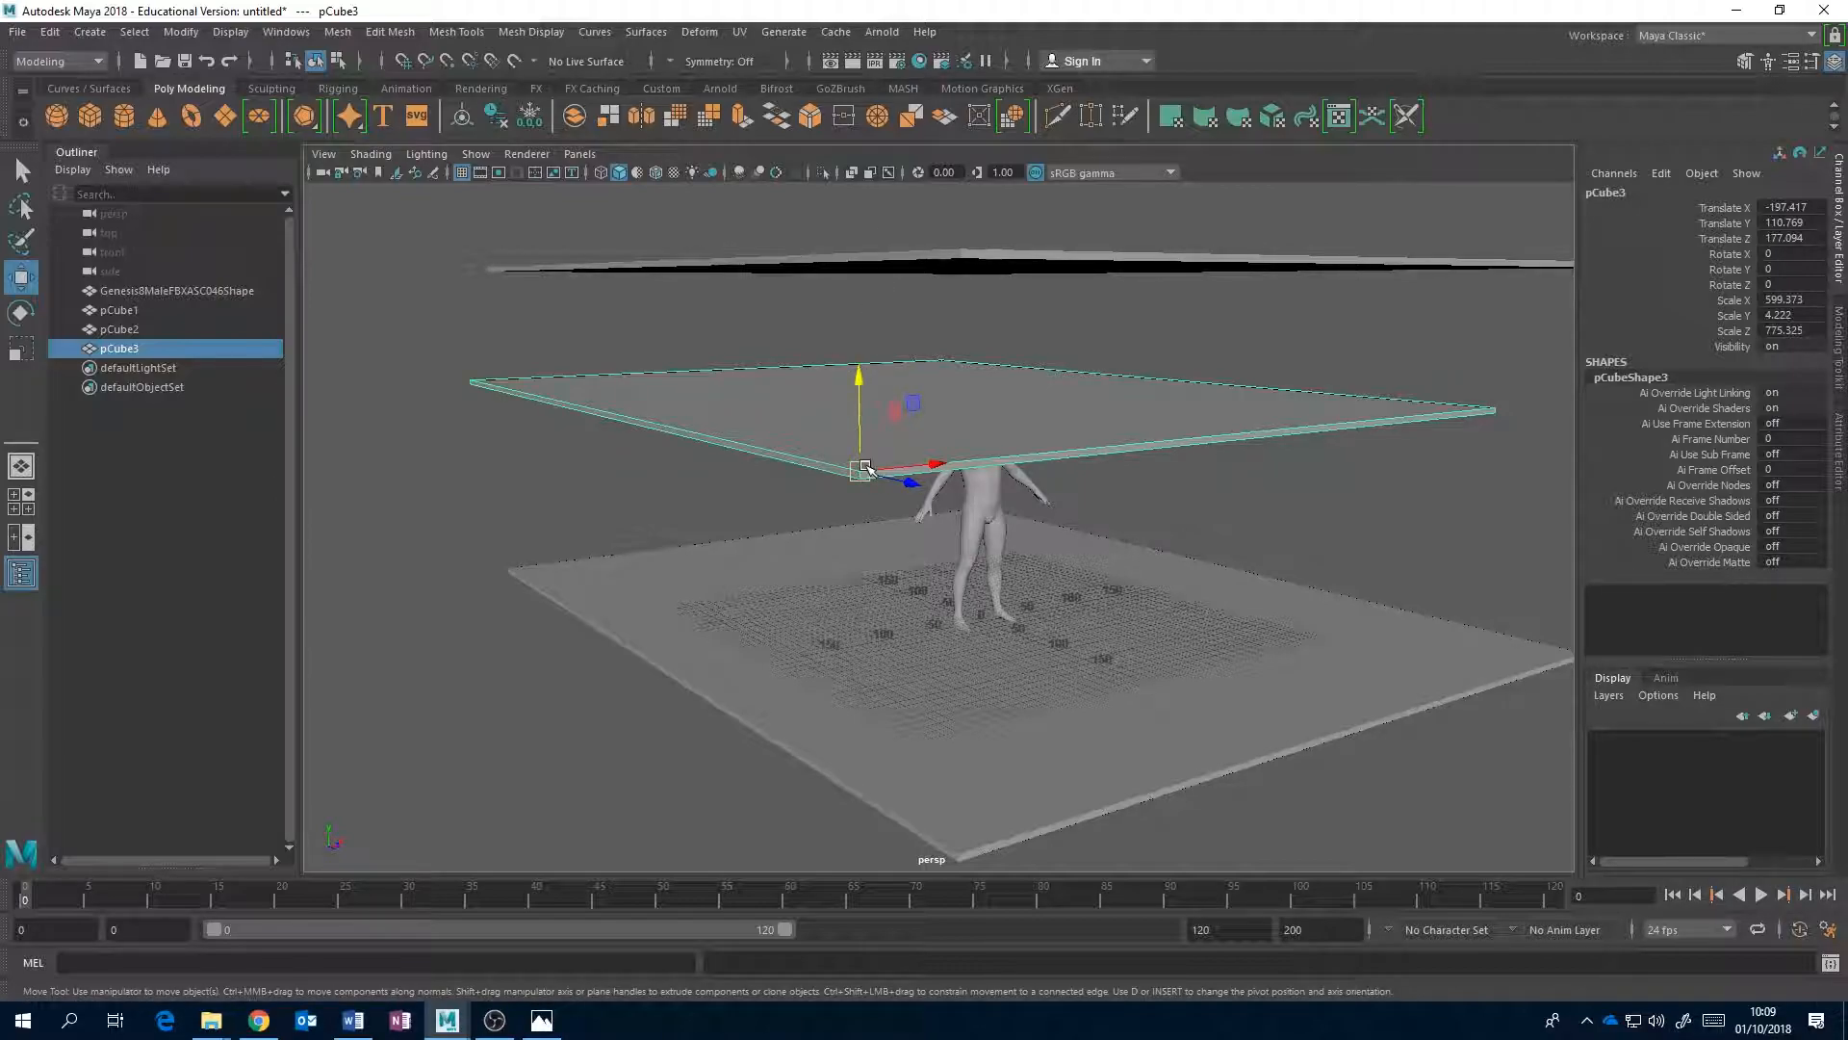
{"action": "key", "text": "v"}
{"action": "left_click_drag", "start_coordinate": [857, 392], "coordinate": [932, 383]}
{"action": "scroll", "coordinate": [972, 371], "scroll_direction": "up", "scroll_amount": 5}
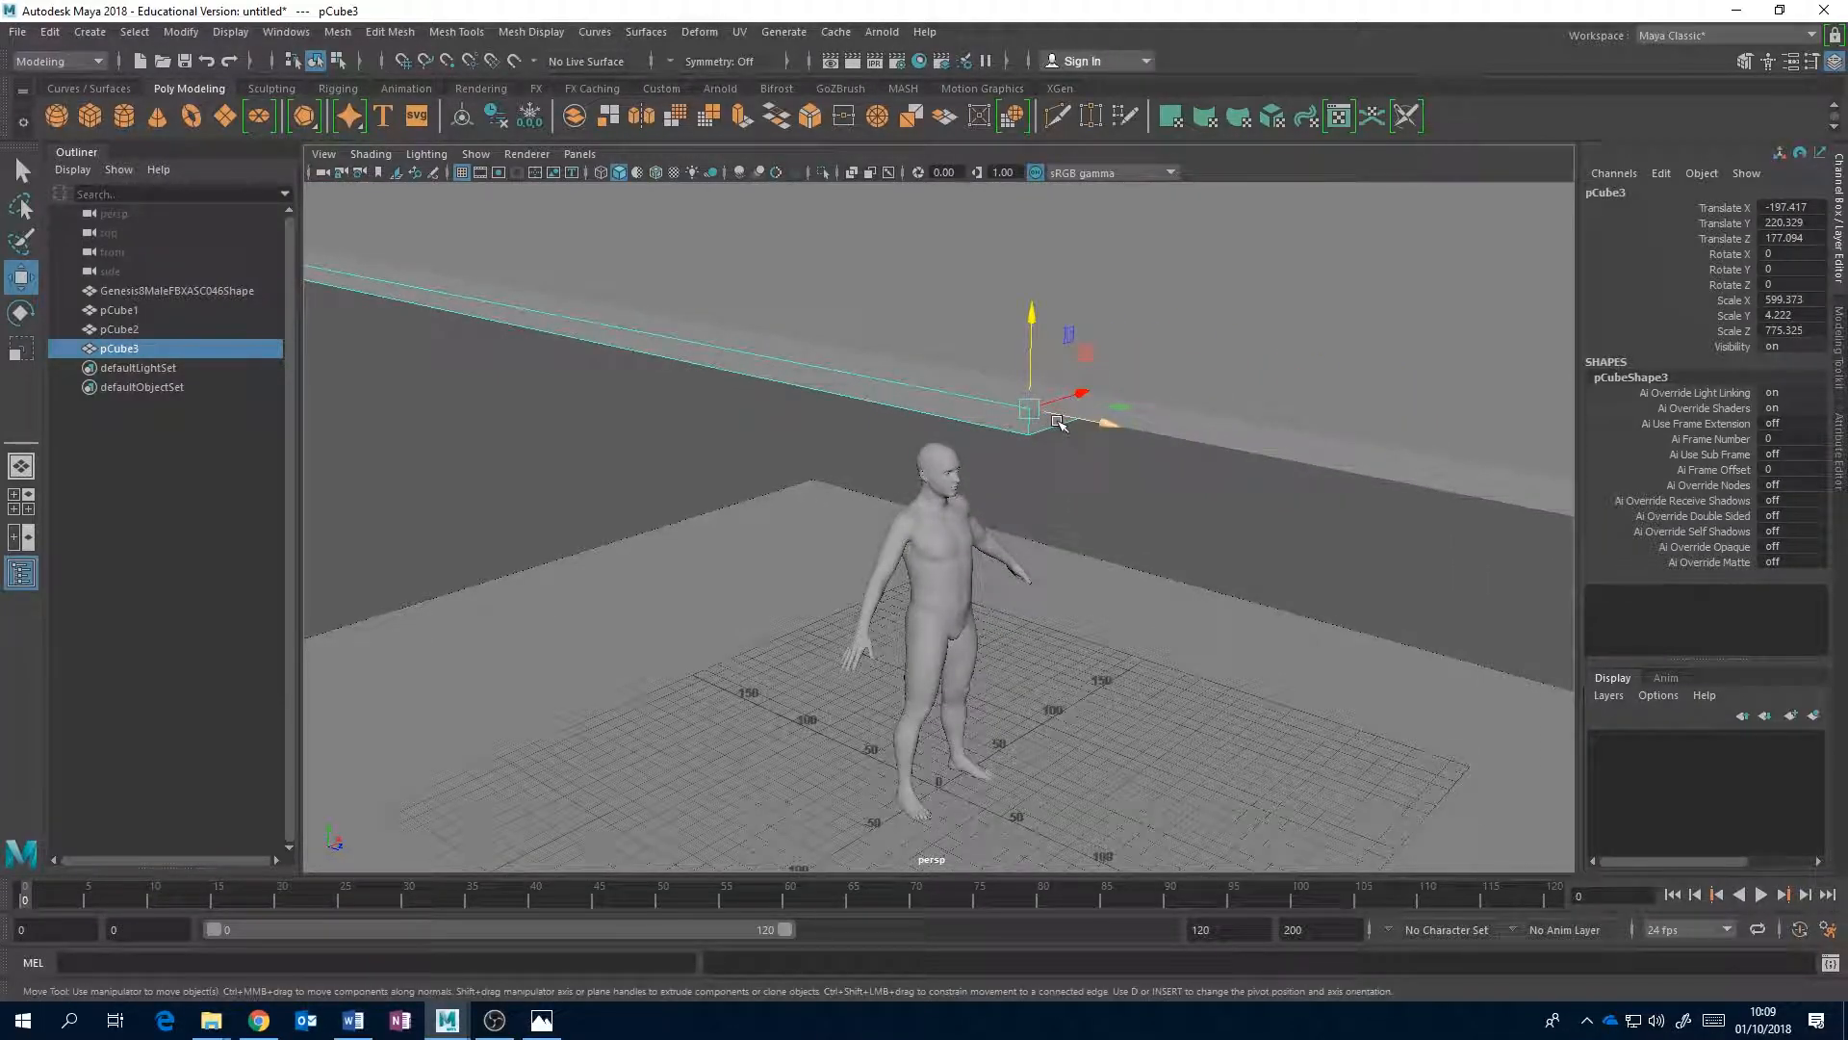
{"action": "left_click_drag", "start_coordinate": [1083, 416], "coordinate": [1072, 375], "text": "alt"}
{"action": "middle_click_drag", "start_coordinate": [1072, 375], "coordinate": [1034, 572], "text": "alt"}
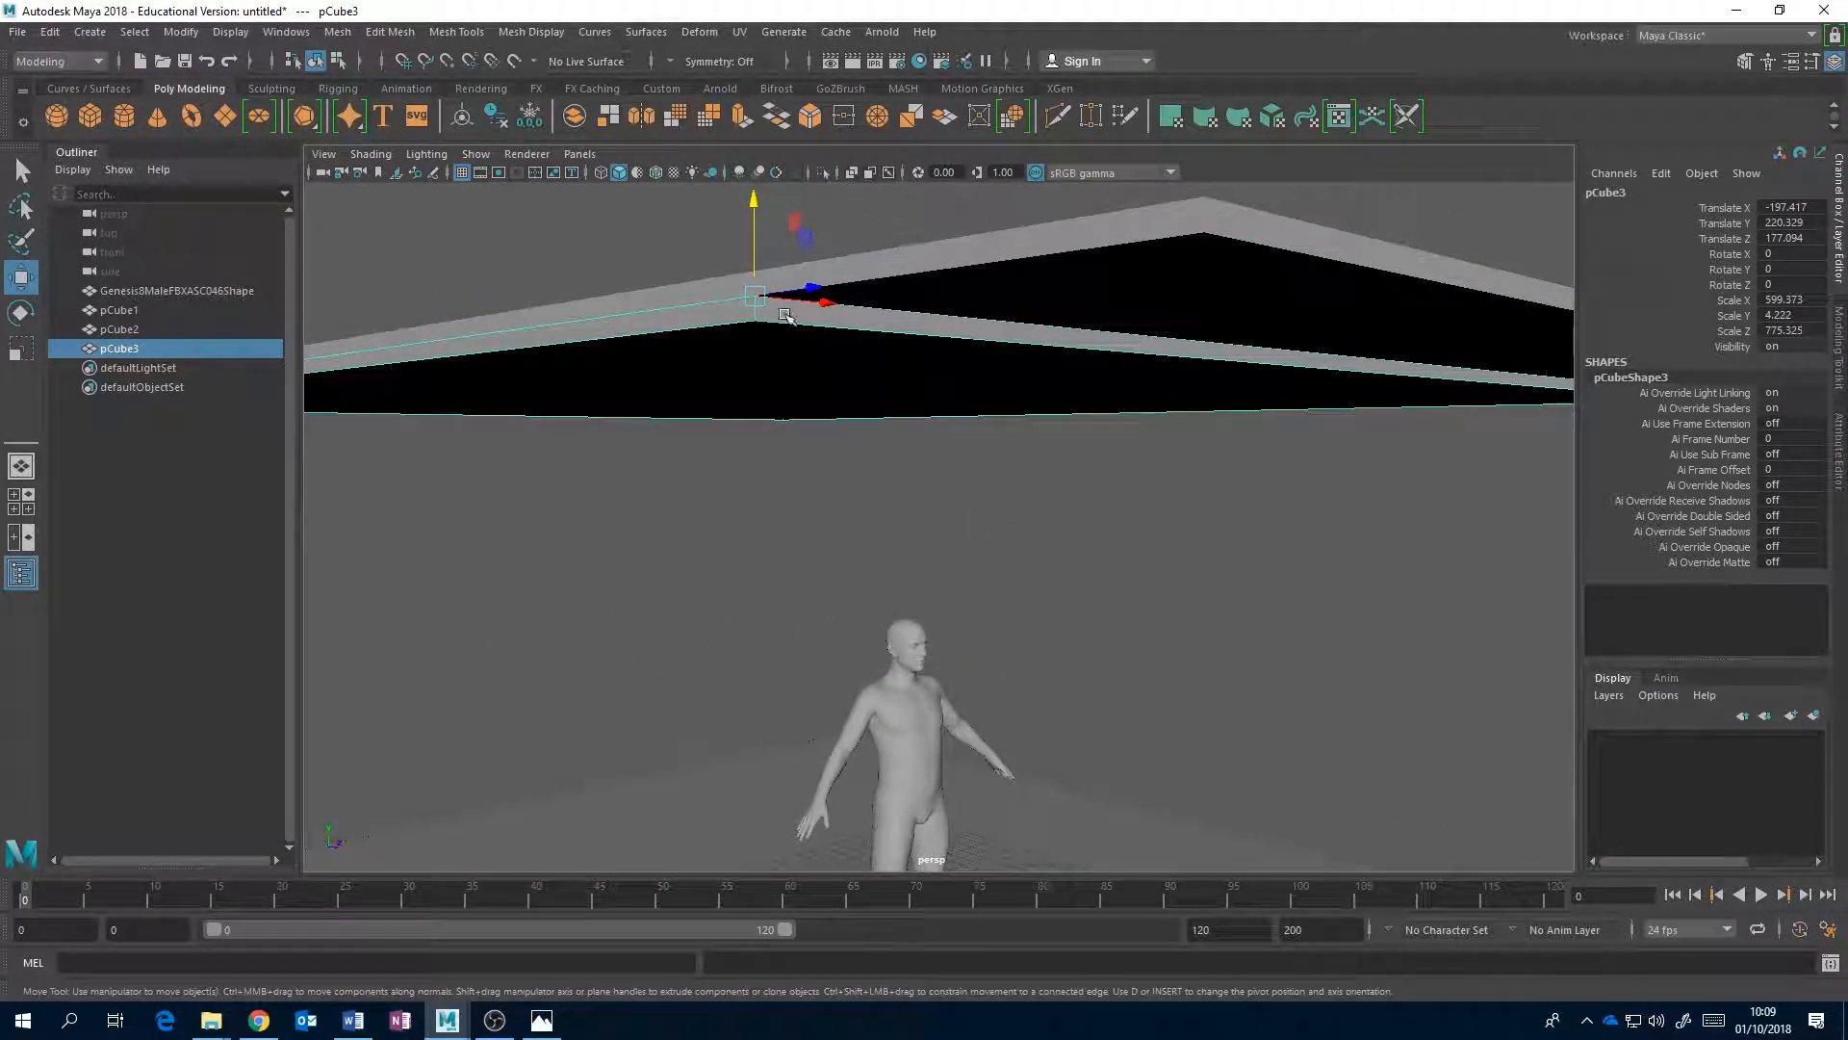
- Undo the accidental lowering of the copied slab, then align its corner with the ceiling's back edge at Translate Z 267.417
{"action": "middle_click_drag", "start_coordinate": [879, 302], "coordinate": [991, 350]}
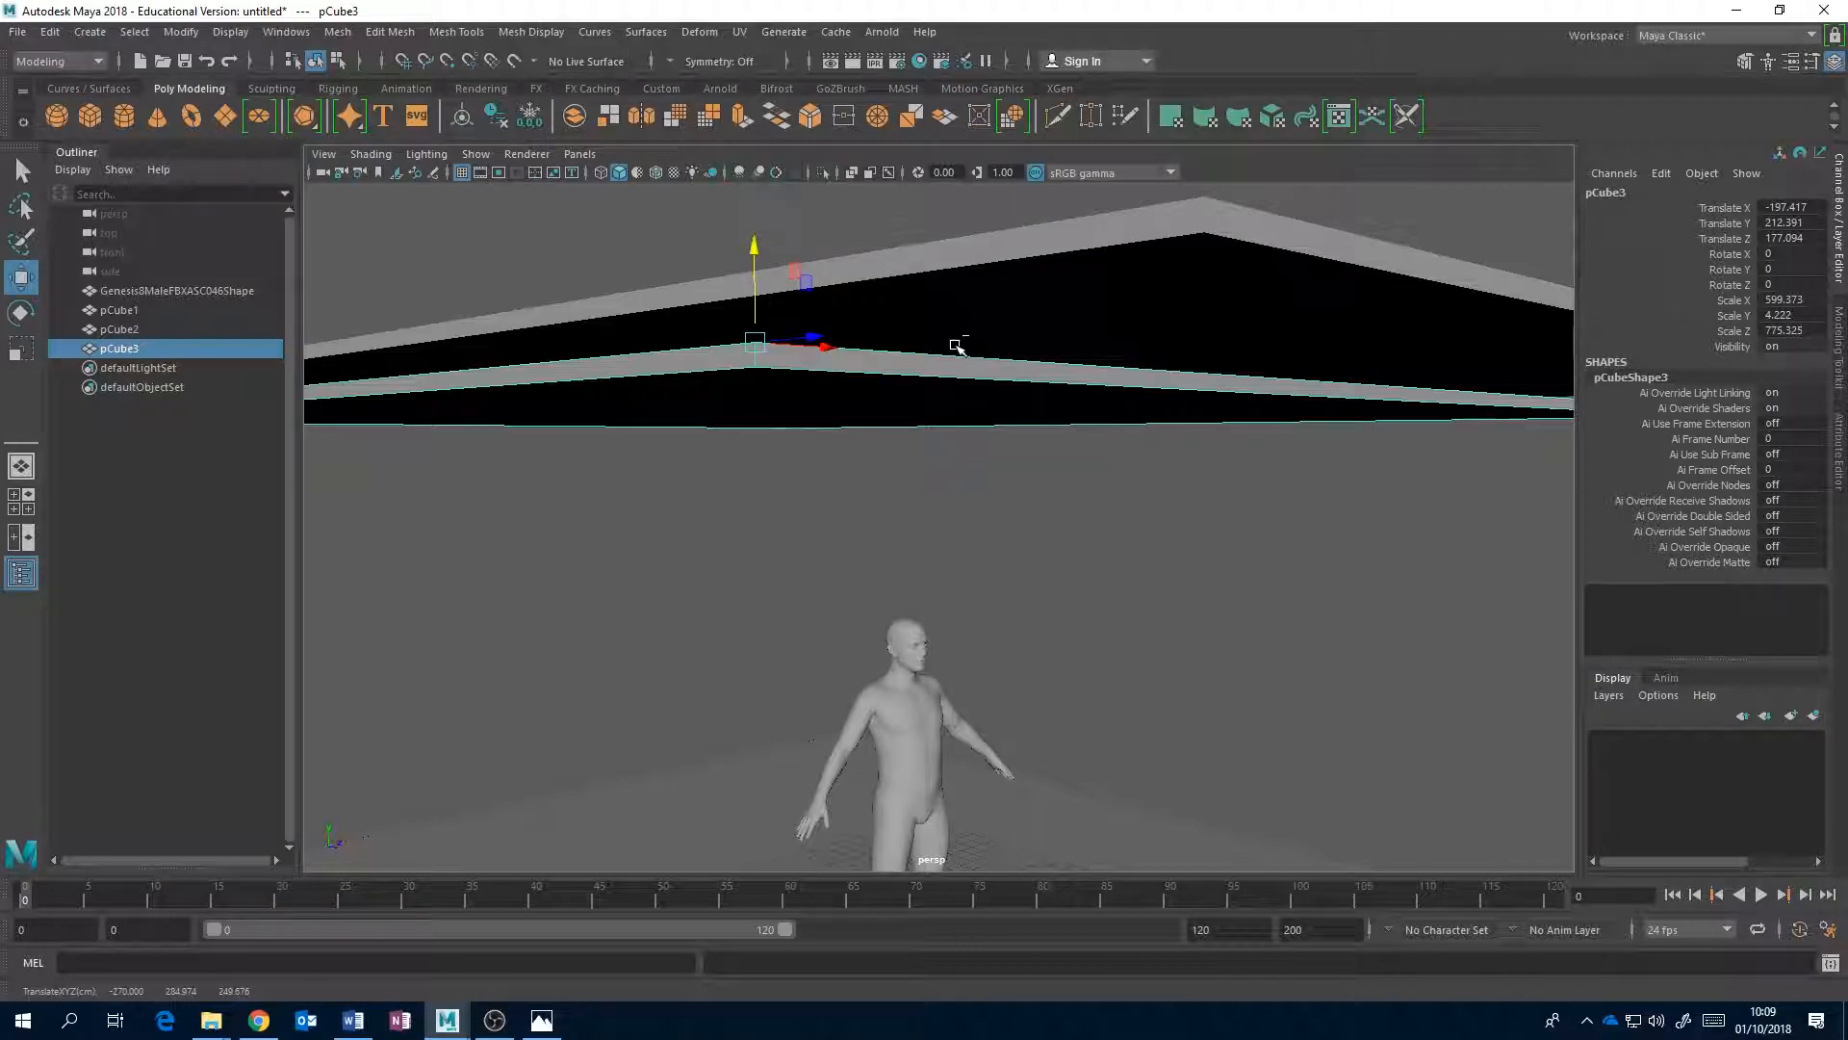
{"action": "key", "text": "ctrl+z"}
{"action": "left_click_drag", "start_coordinate": [833, 377], "coordinate": [743, 442], "text": "alt"}
{"action": "right_click_drag", "start_coordinate": [739, 445], "coordinate": [828, 436]}
{"action": "left_click", "coordinate": [731, 444]}
{"action": "left_click_drag", "start_coordinate": [929, 421], "coordinate": [826, 428], "text": "alt"}
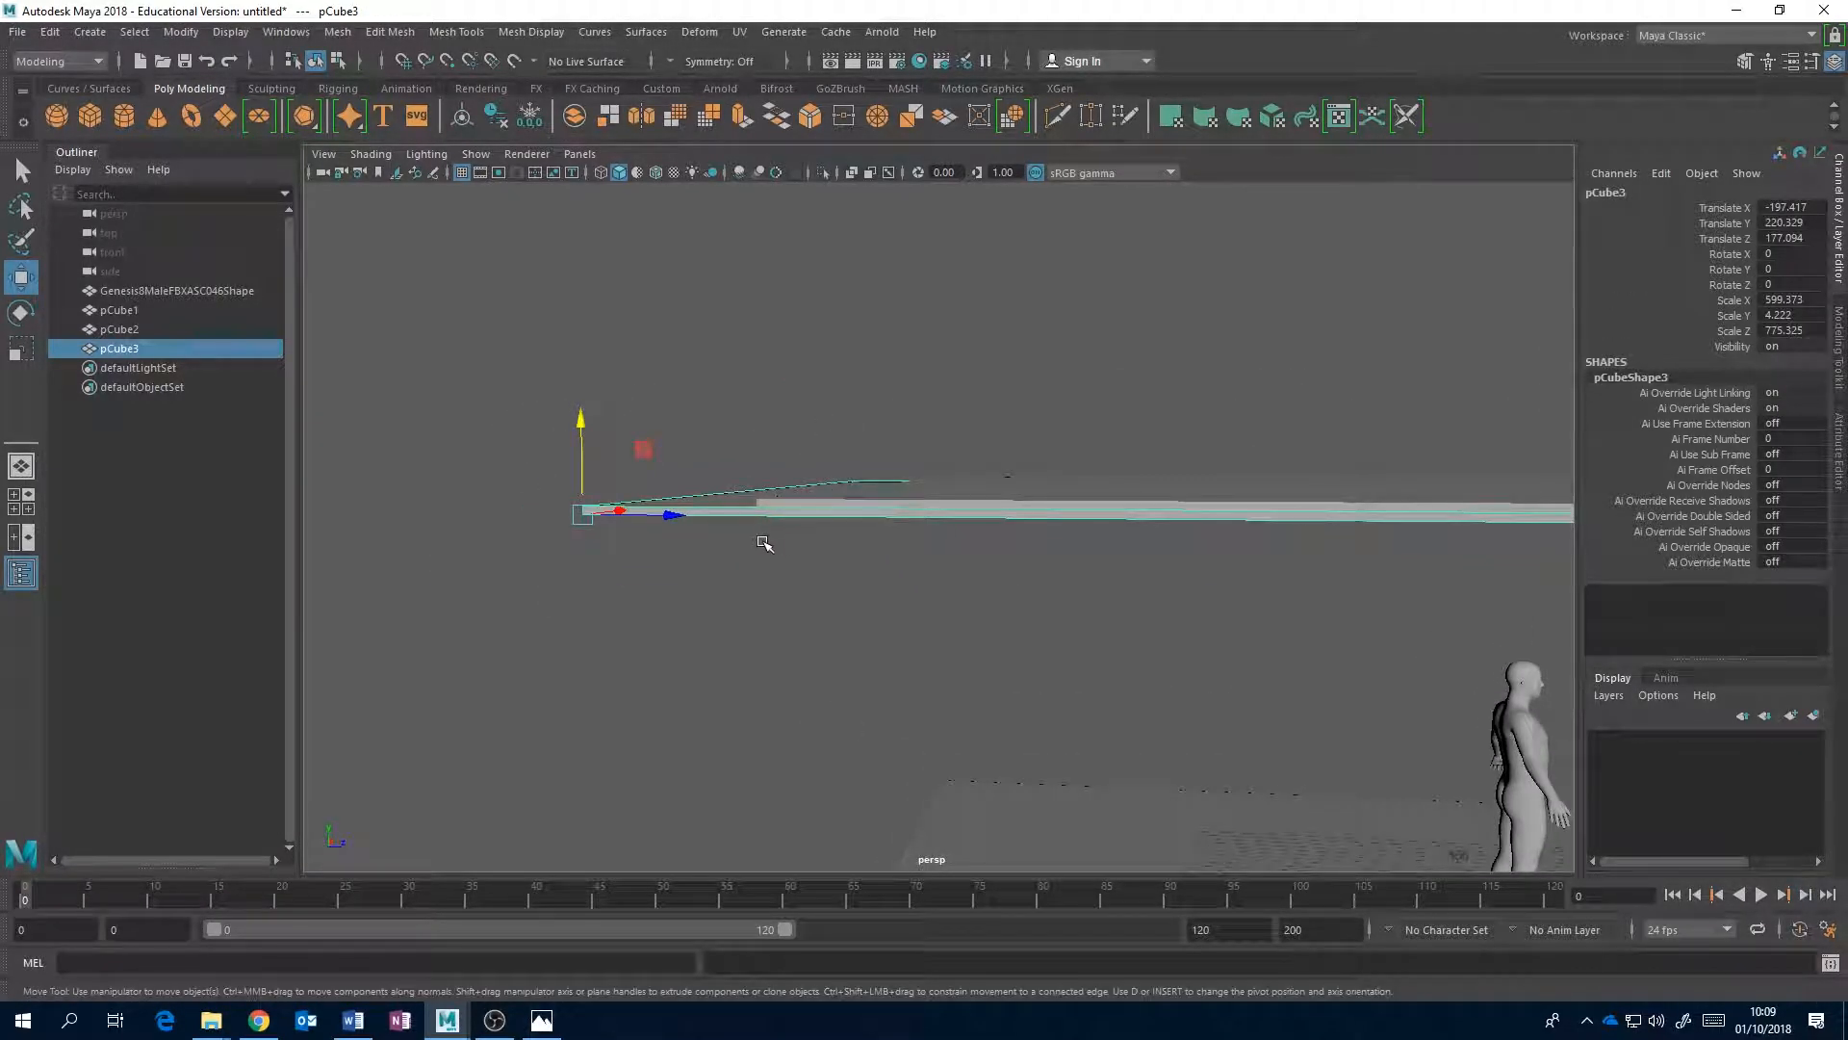
{"action": "left_click_drag", "start_coordinate": [668, 512], "coordinate": [894, 551]}
- Scale the copied slab along Z to about 5.55, leaving a thin strip under the ceiling's back edge
{"action": "key", "text": "r"}
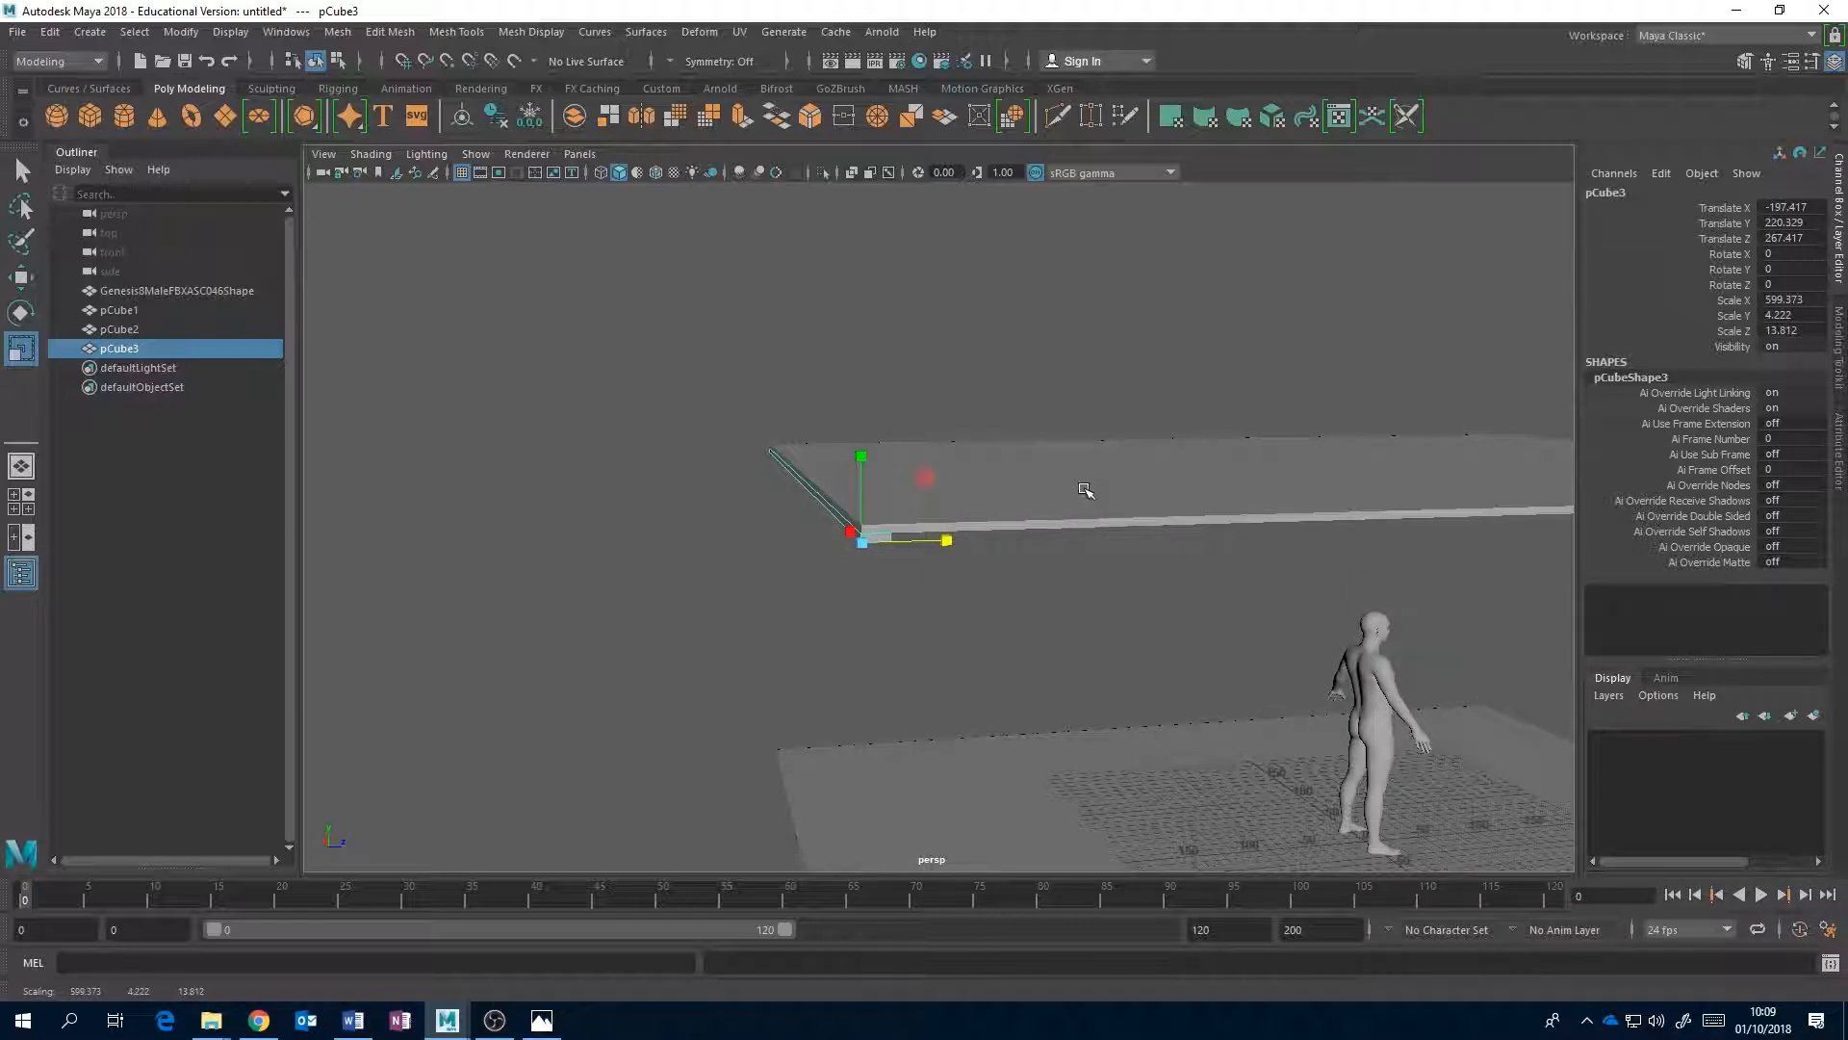
{"action": "left_click_drag", "start_coordinate": [958, 544], "coordinate": [1347, 526]}
{"action": "left_click_drag", "start_coordinate": [950, 545], "coordinate": [1155, 529]}
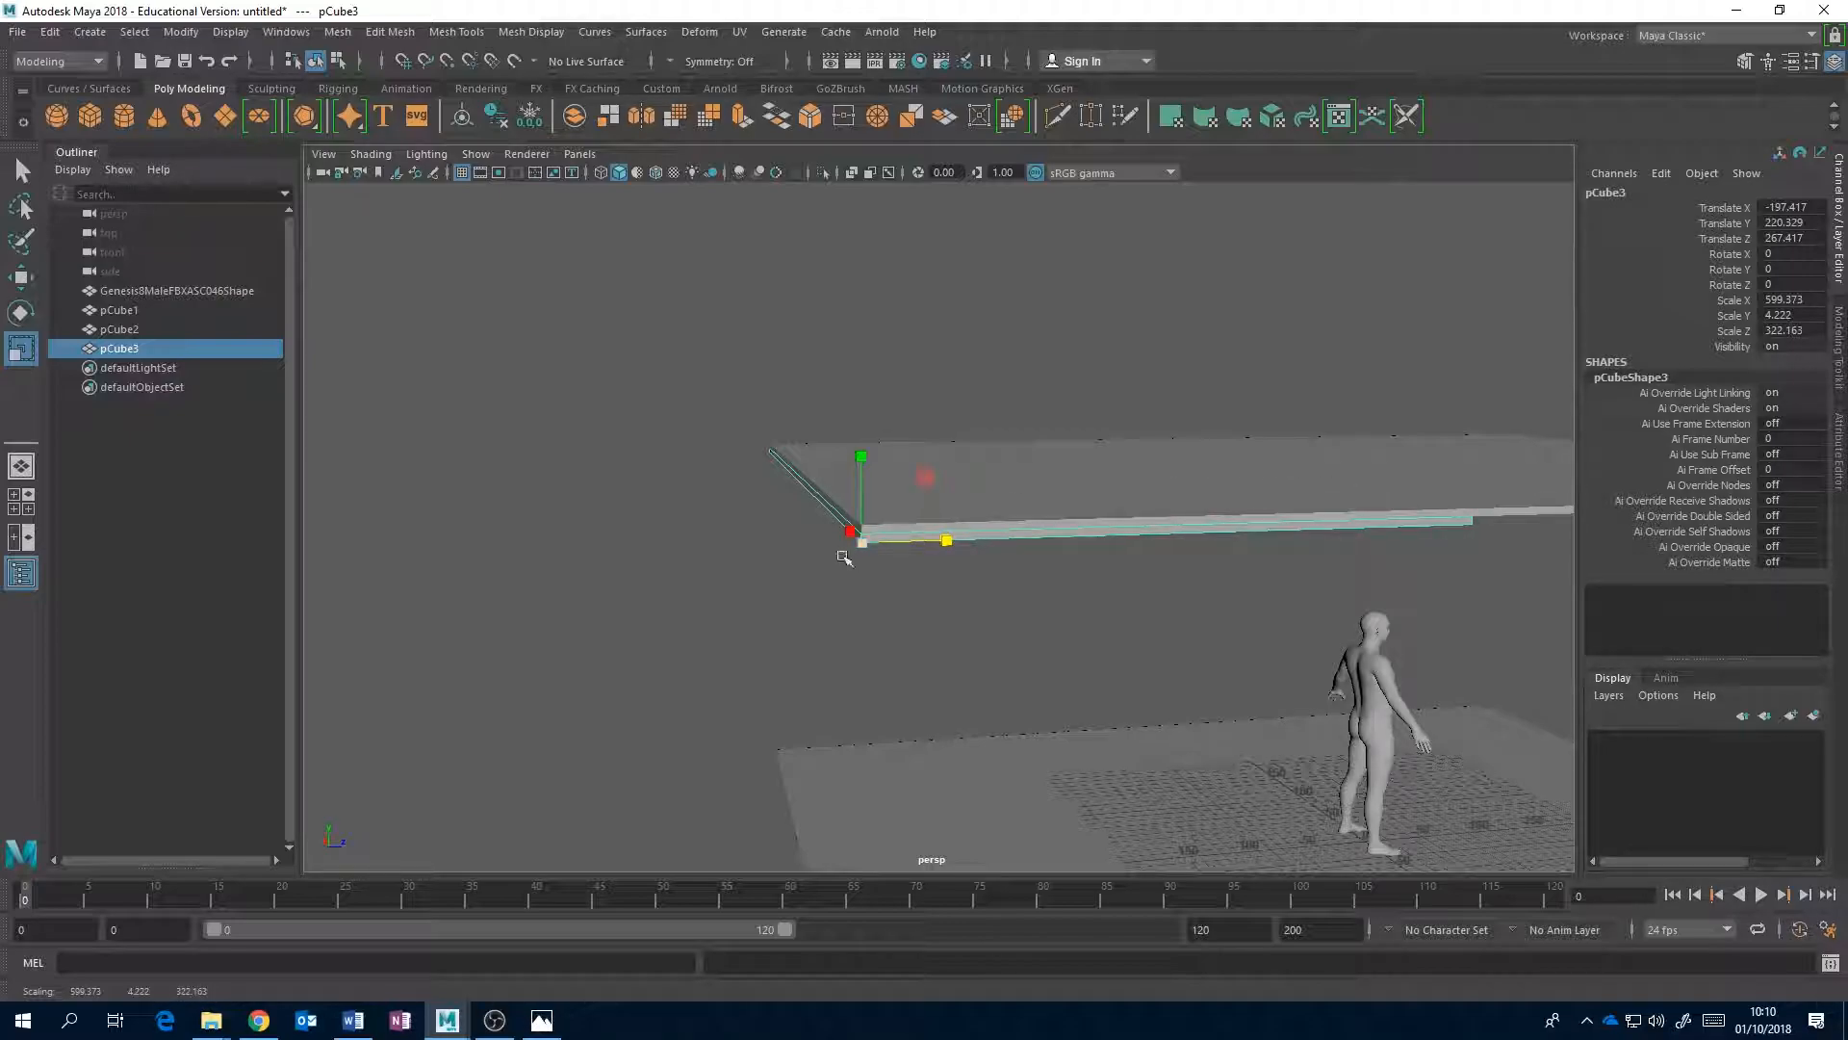
{"action": "left_click_drag", "start_coordinate": [945, 538], "coordinate": [864, 550]}
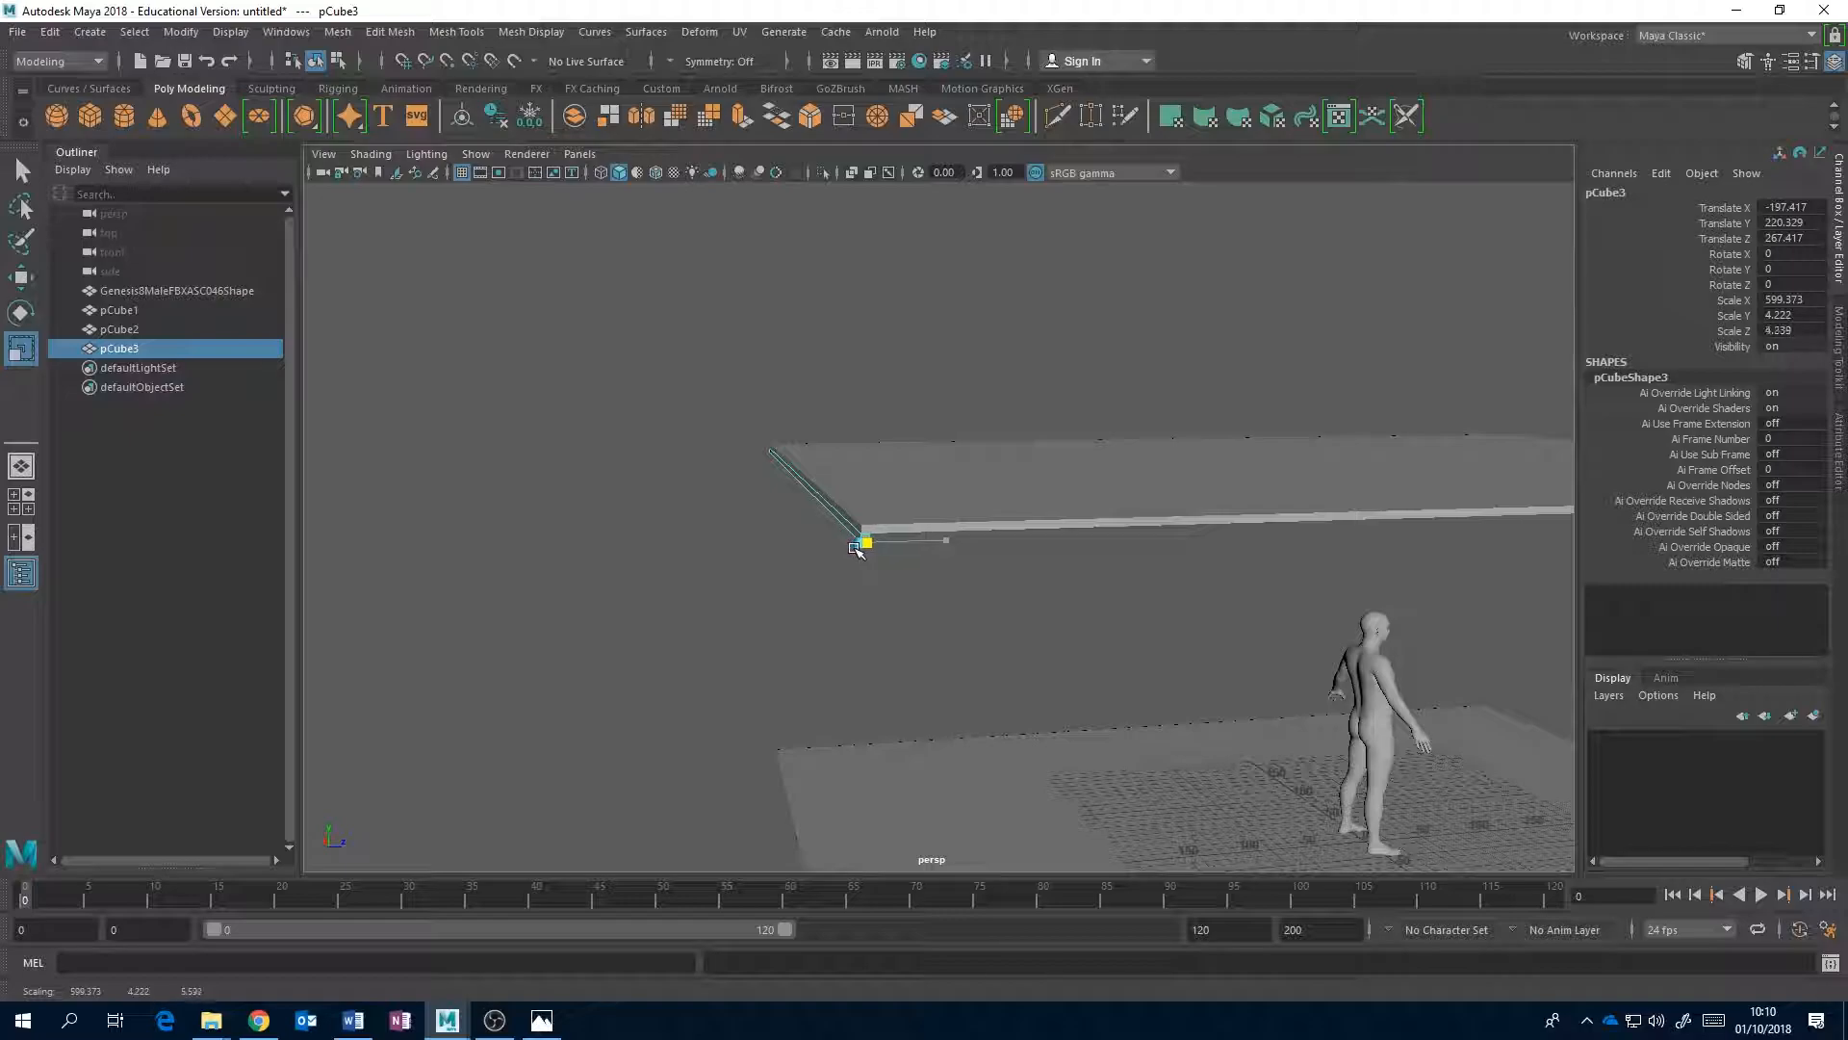
{"action": "left_click_drag", "start_coordinate": [1112, 542], "coordinate": [1002, 535], "text": "alt"}
{"action": "middle_click_drag", "start_coordinate": [1003, 535], "coordinate": [1051, 414], "text": "alt"}
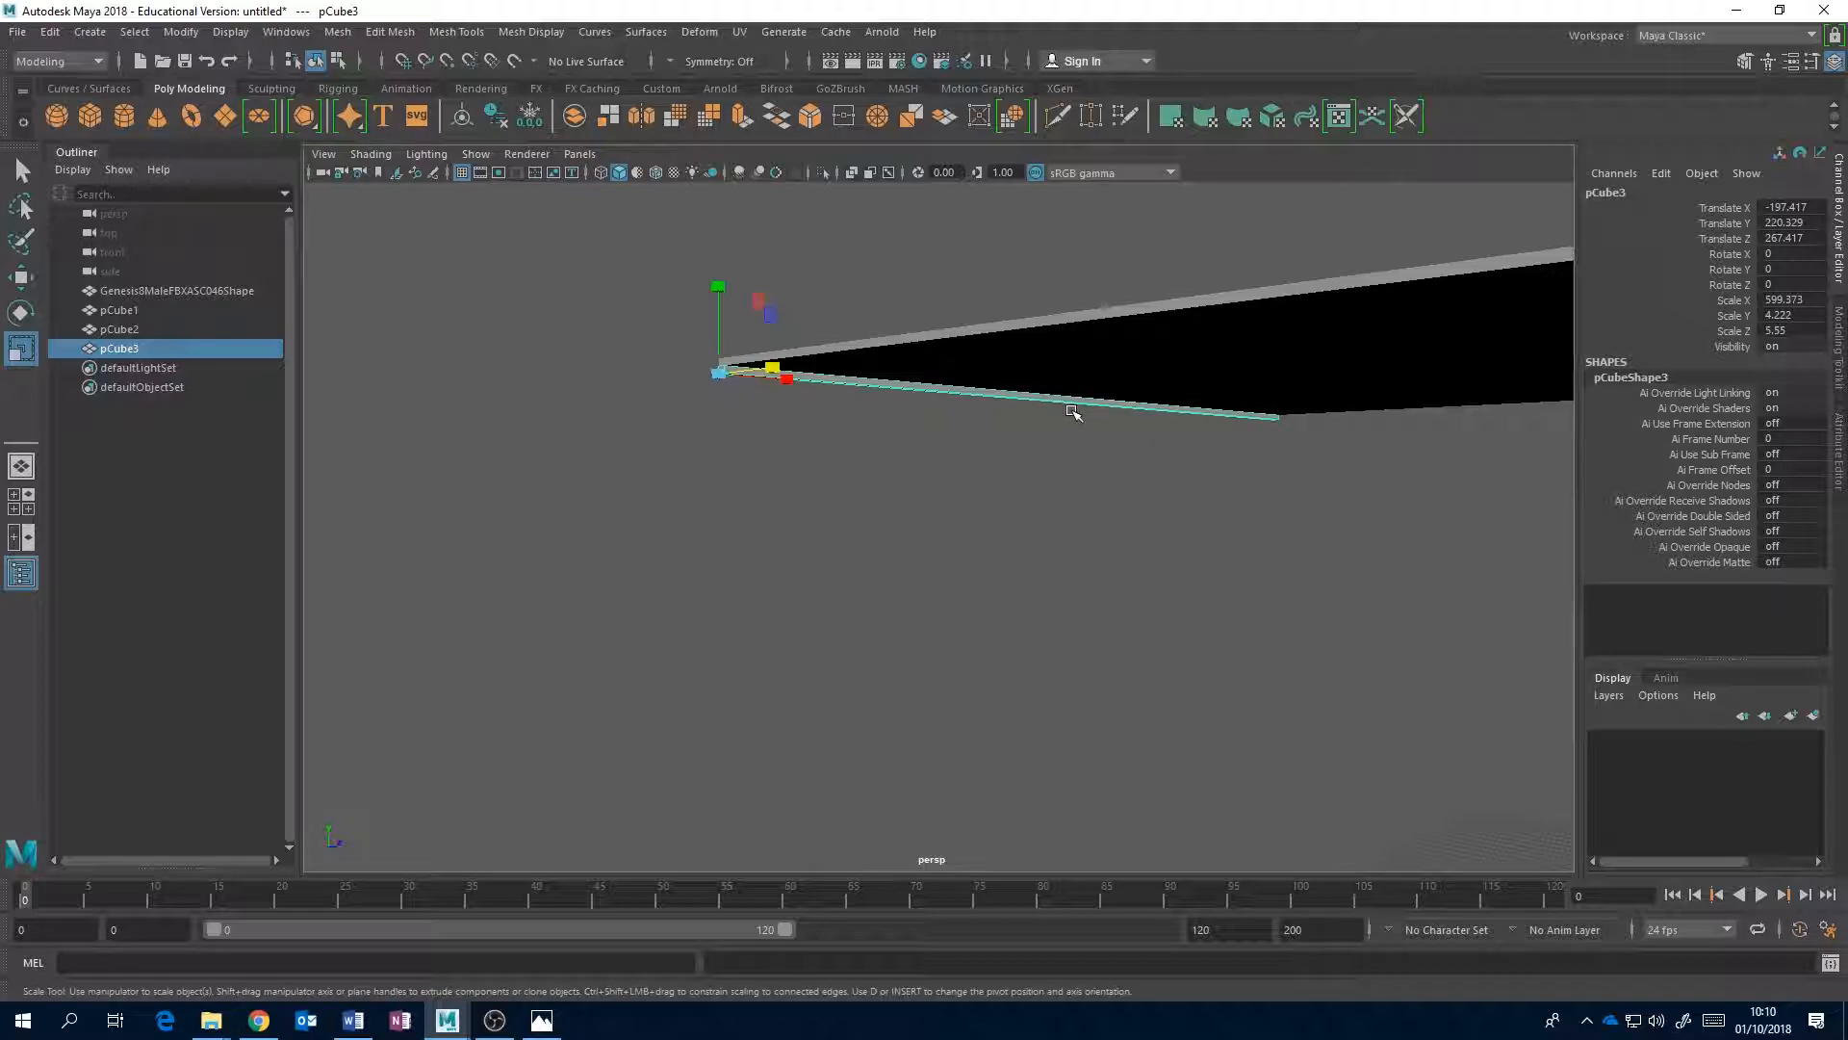
{"action": "left_click_drag", "start_coordinate": [1019, 446], "coordinate": [1073, 453], "text": "alt"}
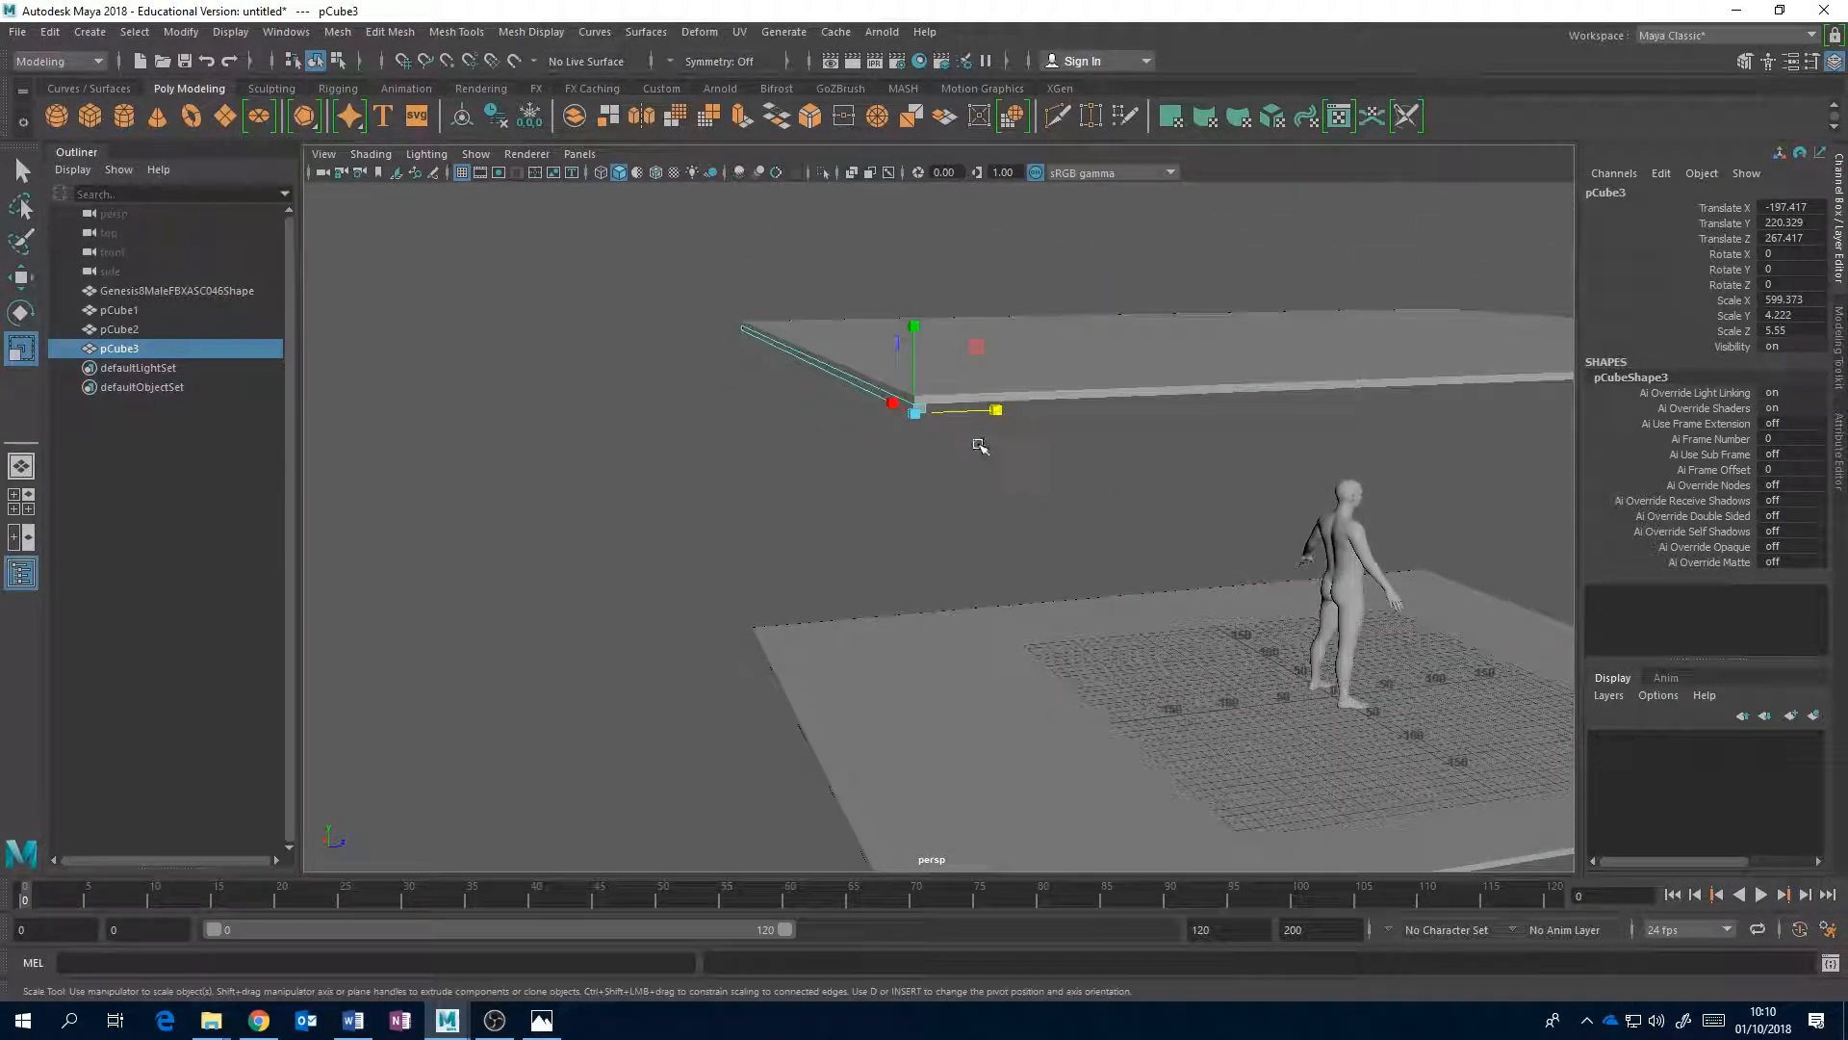
- Move the strip's pivot to its upper outer corner vertex, where it meets the ceiling, and return to object selection
{"action": "scroll", "coordinate": [979, 445], "scroll_direction": "up", "scroll_amount": 3}
{"action": "middle_click_drag", "start_coordinate": [979, 368], "coordinate": [1007, 519], "text": "alt"}
{"action": "scroll", "coordinate": [1007, 518], "scroll_direction": "up", "scroll_amount": 3}
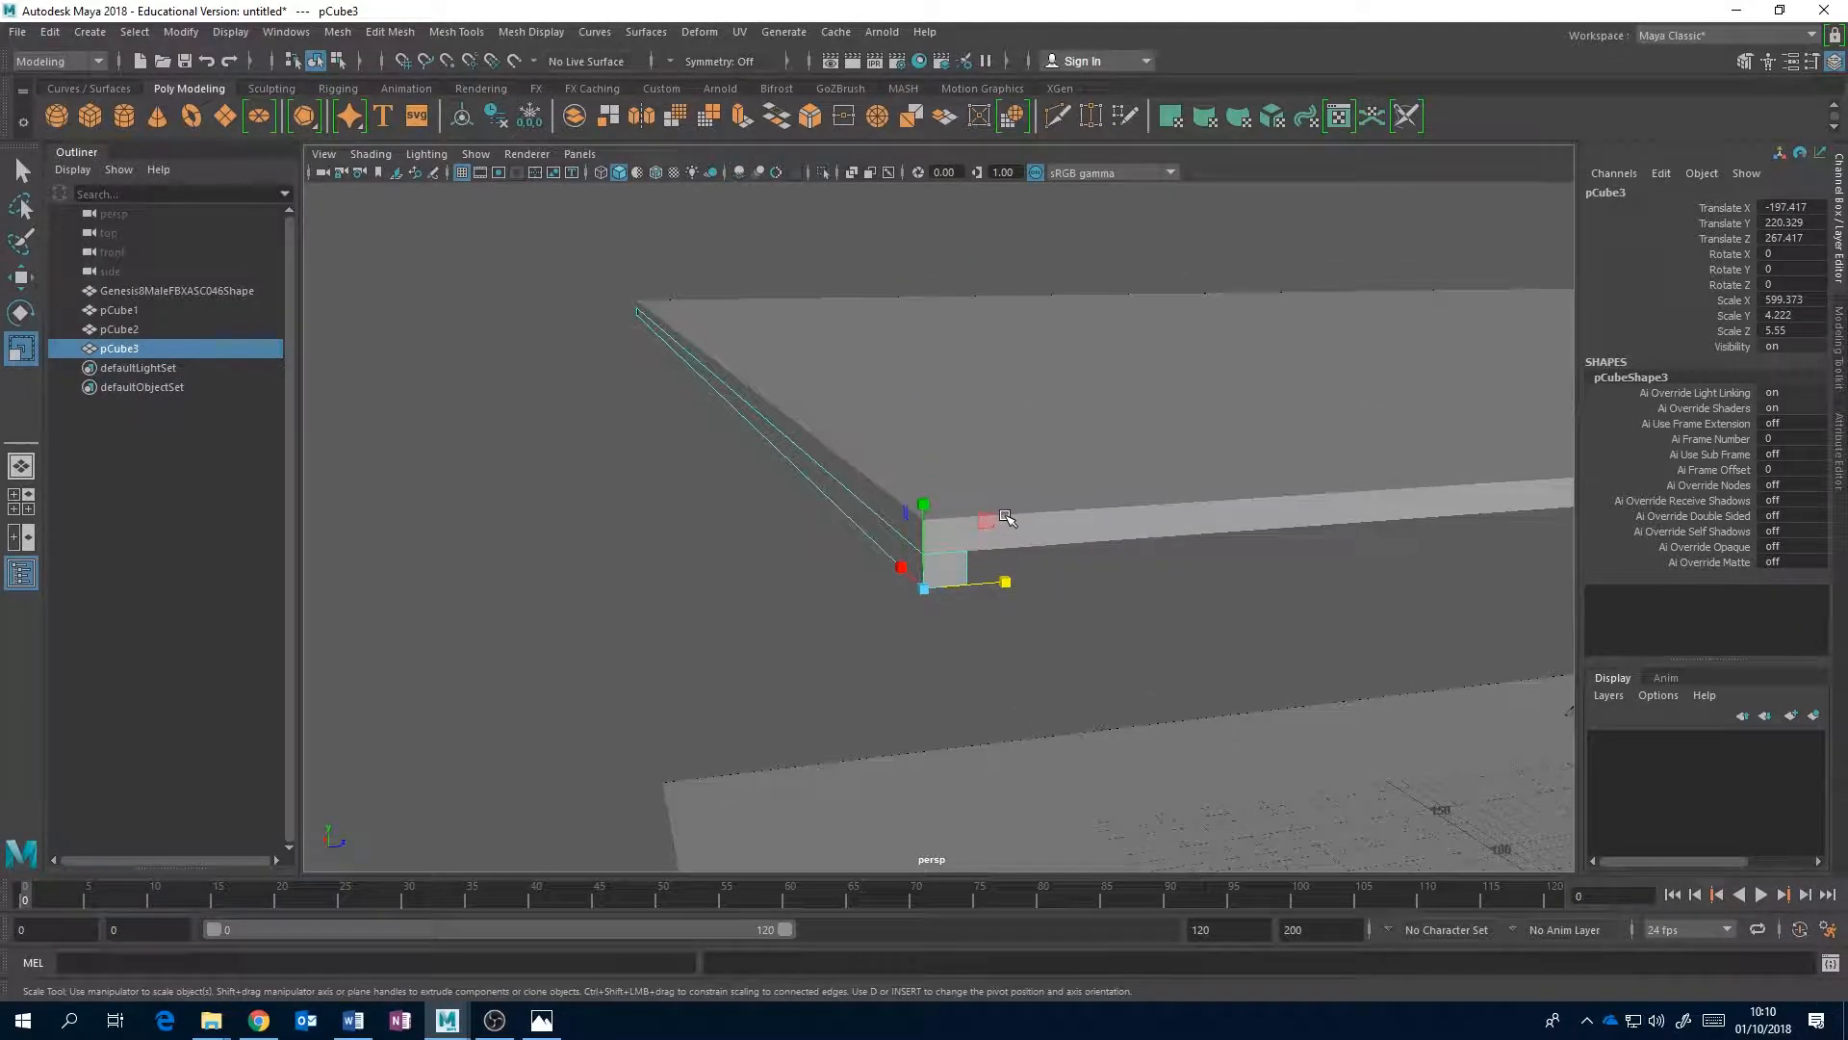
{"action": "scroll", "coordinate": [1007, 518], "scroll_direction": "up", "scroll_amount": 2}
{"action": "left_click_drag", "start_coordinate": [1042, 533], "coordinate": [1032, 539], "text": "alt"}
{"action": "right_click_drag", "start_coordinate": [748, 557], "coordinate": [659, 474]}
{"action": "left_click_drag", "start_coordinate": [728, 525], "coordinate": [741, 524], "text": "alt"}
{"action": "left_click", "coordinate": [1221, 331]}
{"action": "left_click", "coordinate": [1118, 330]}
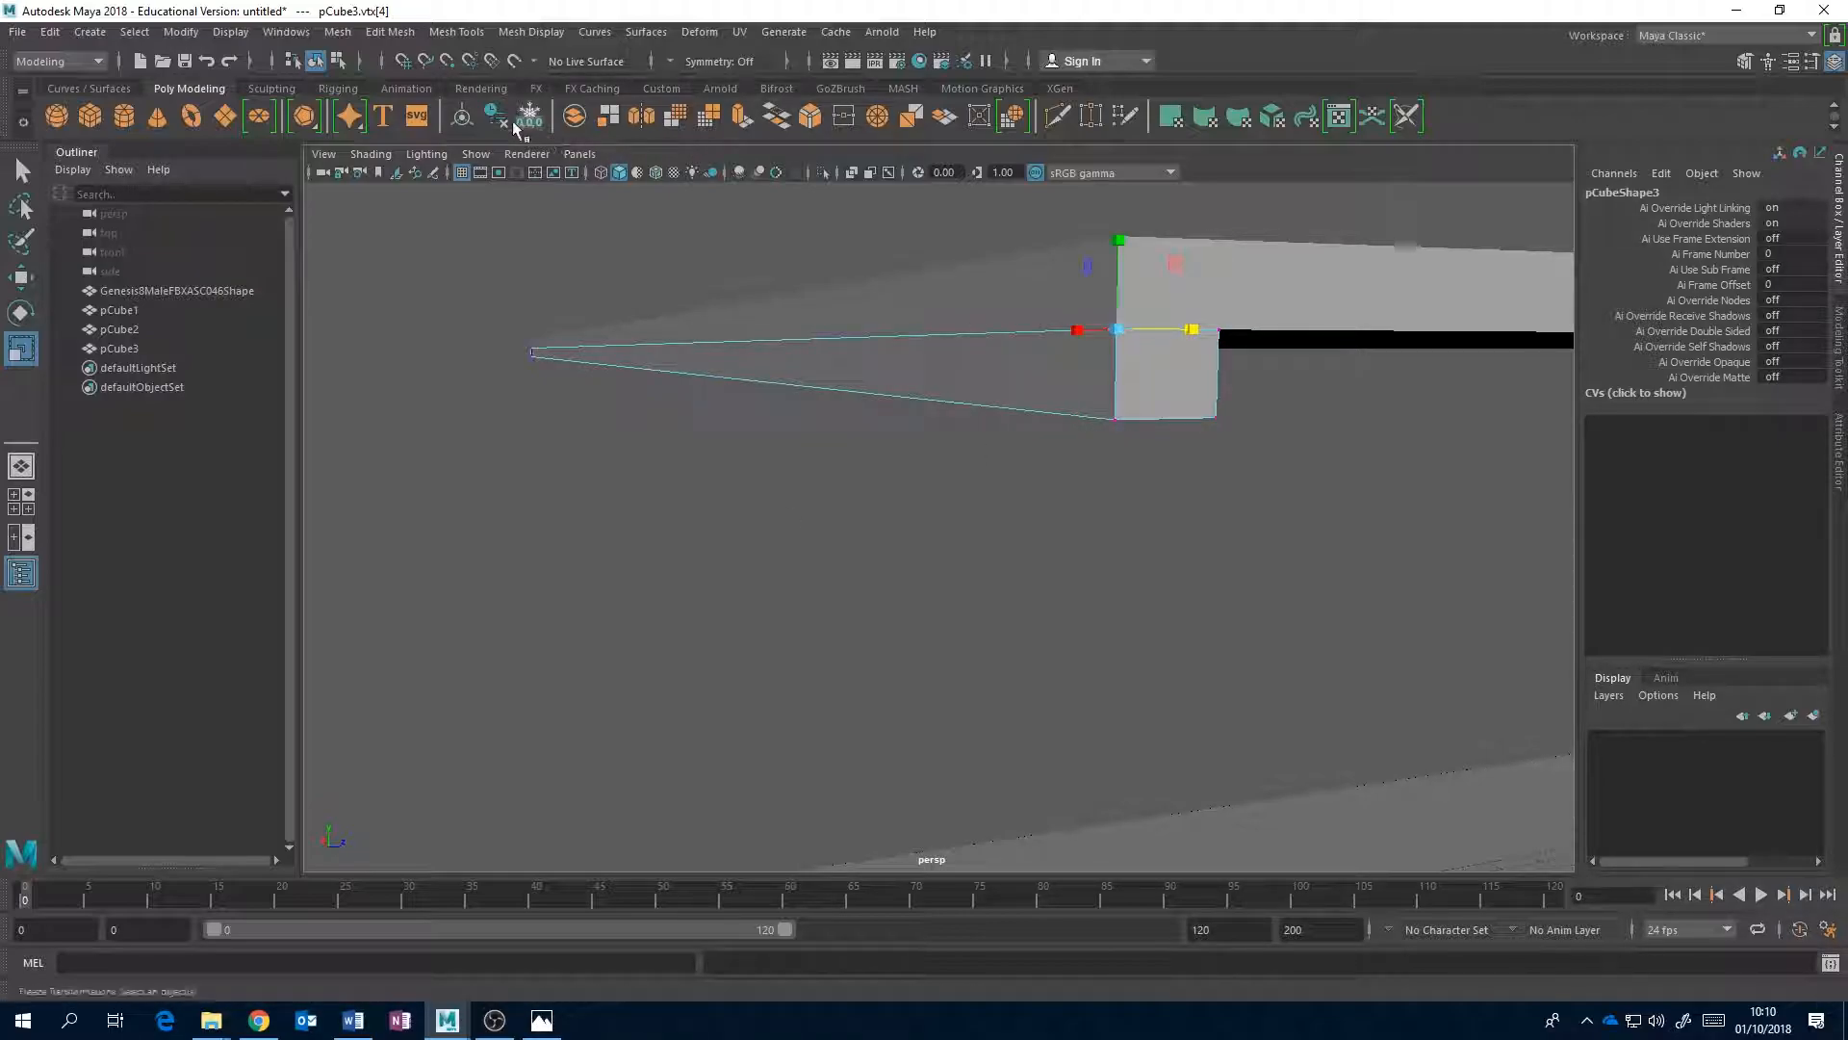
{"action": "right_click", "coordinate": [1050, 356]}
{"action": "right_click_drag", "start_coordinate": [1082, 339], "coordinate": [1136, 331]}
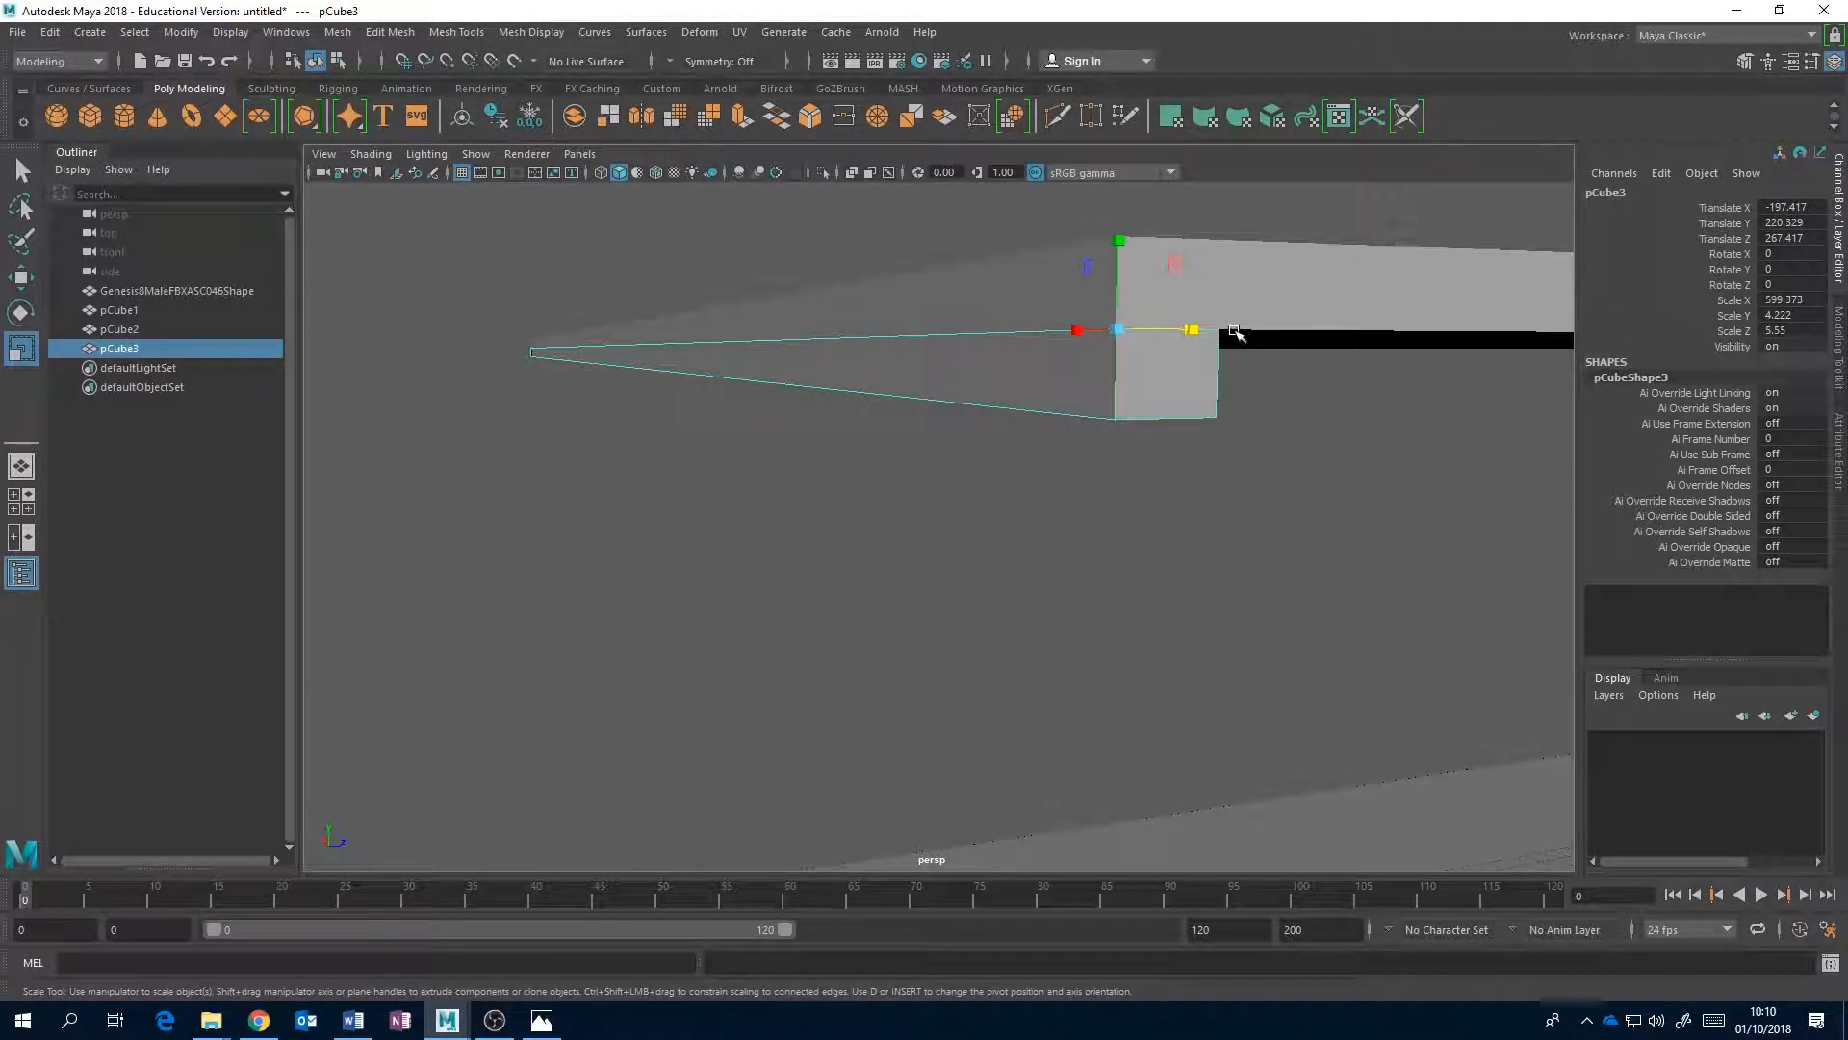
- Stretch the strip downward from the ceiling to a Y scale of about 147.6 to form the upper back wall, and view it from the front
{"action": "left_click_drag", "start_coordinate": [1233, 333], "coordinate": [1133, 328], "text": "alt"}
{"action": "scroll", "coordinate": [1122, 335], "scroll_direction": "down", "scroll_amount": 4}
{"action": "middle_click_drag", "start_coordinate": [1120, 337], "coordinate": [1136, 244], "text": "alt"}
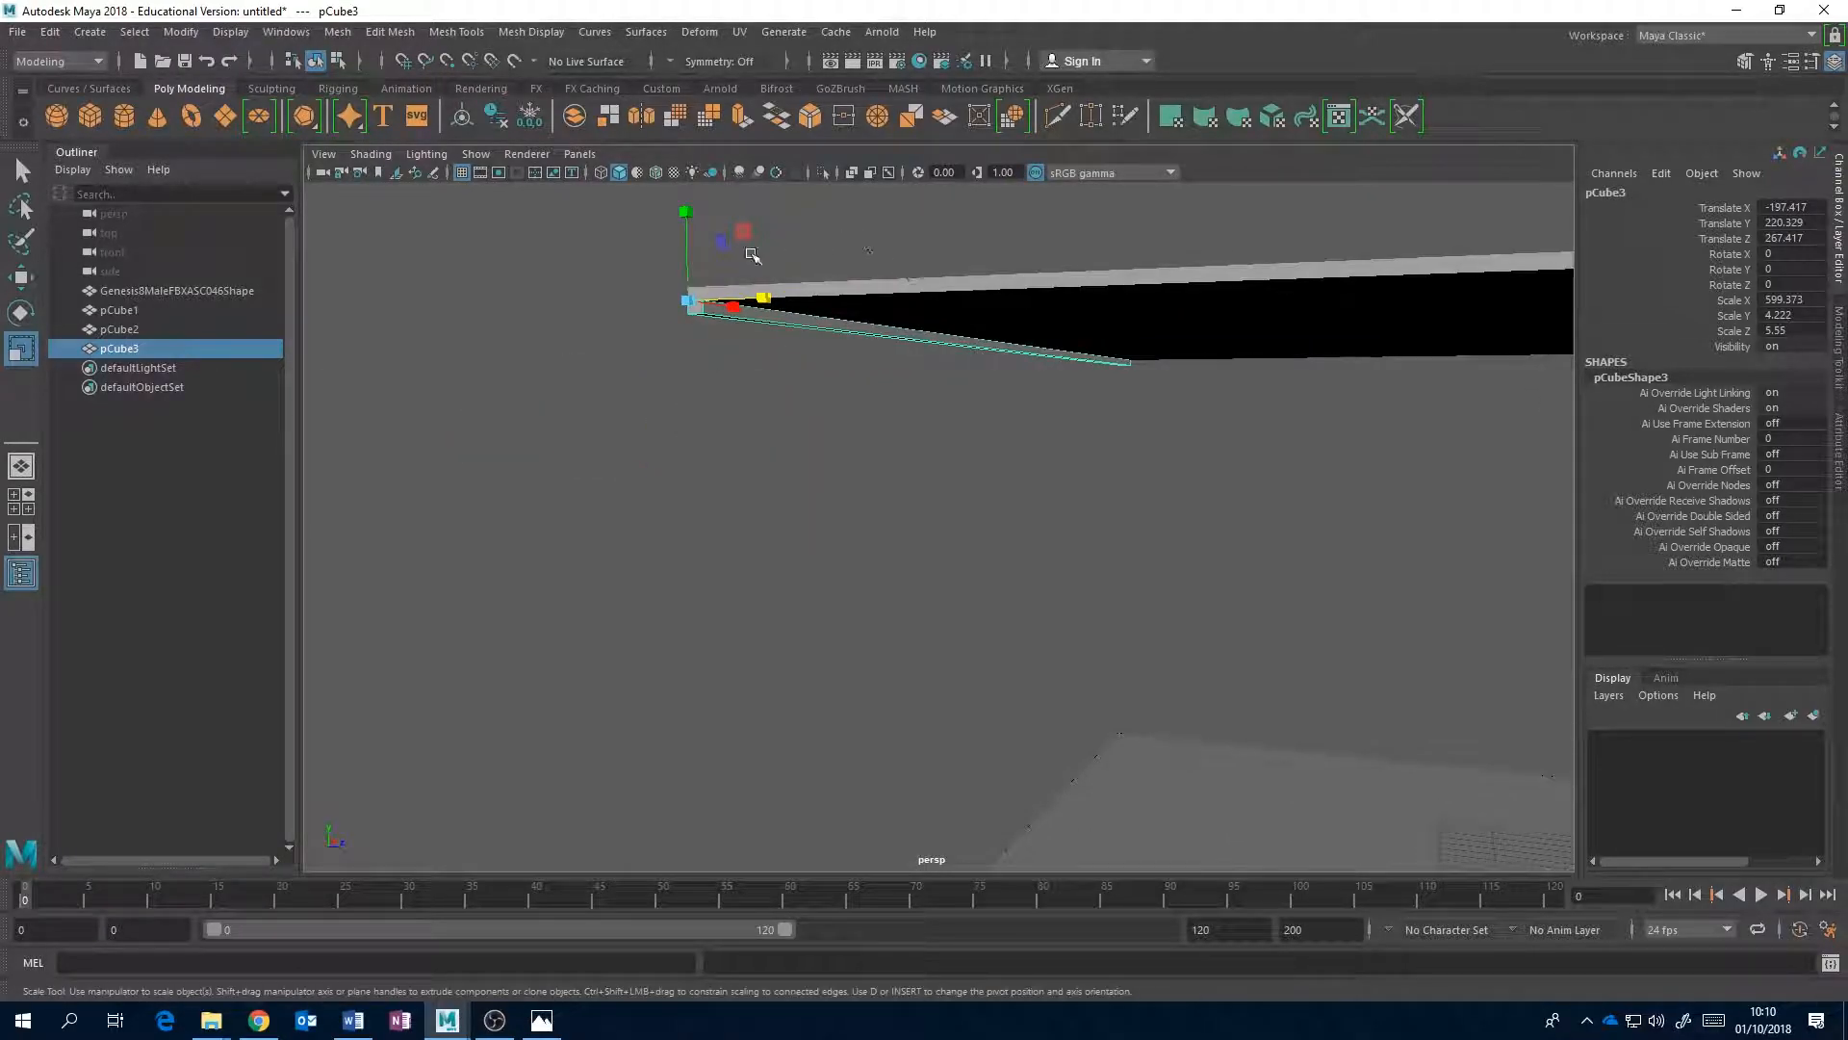
{"action": "left_click_drag", "start_coordinate": [687, 211], "coordinate": [689, 127]}
{"action": "left_click_drag", "start_coordinate": [776, 280], "coordinate": [701, 200], "text": "alt"}
{"action": "mouse_move", "coordinate": [690, 344]}
{"action": "left_mouse_down"}
{"action": "mouse_move", "coordinate": [693, 236]}
{"action": "mouse_move", "coordinate": [693, 313]}
{"action": "left_mouse_up"}
{"action": "left_click_drag", "start_coordinate": [1023, 539], "coordinate": [994, 524], "text": "alt"}
{"action": "scroll", "coordinate": [998, 530], "scroll_direction": "down", "scroll_amount": 5}
{"action": "left_click_drag", "start_coordinate": [1261, 551], "coordinate": [1077, 524], "text": "alt"}
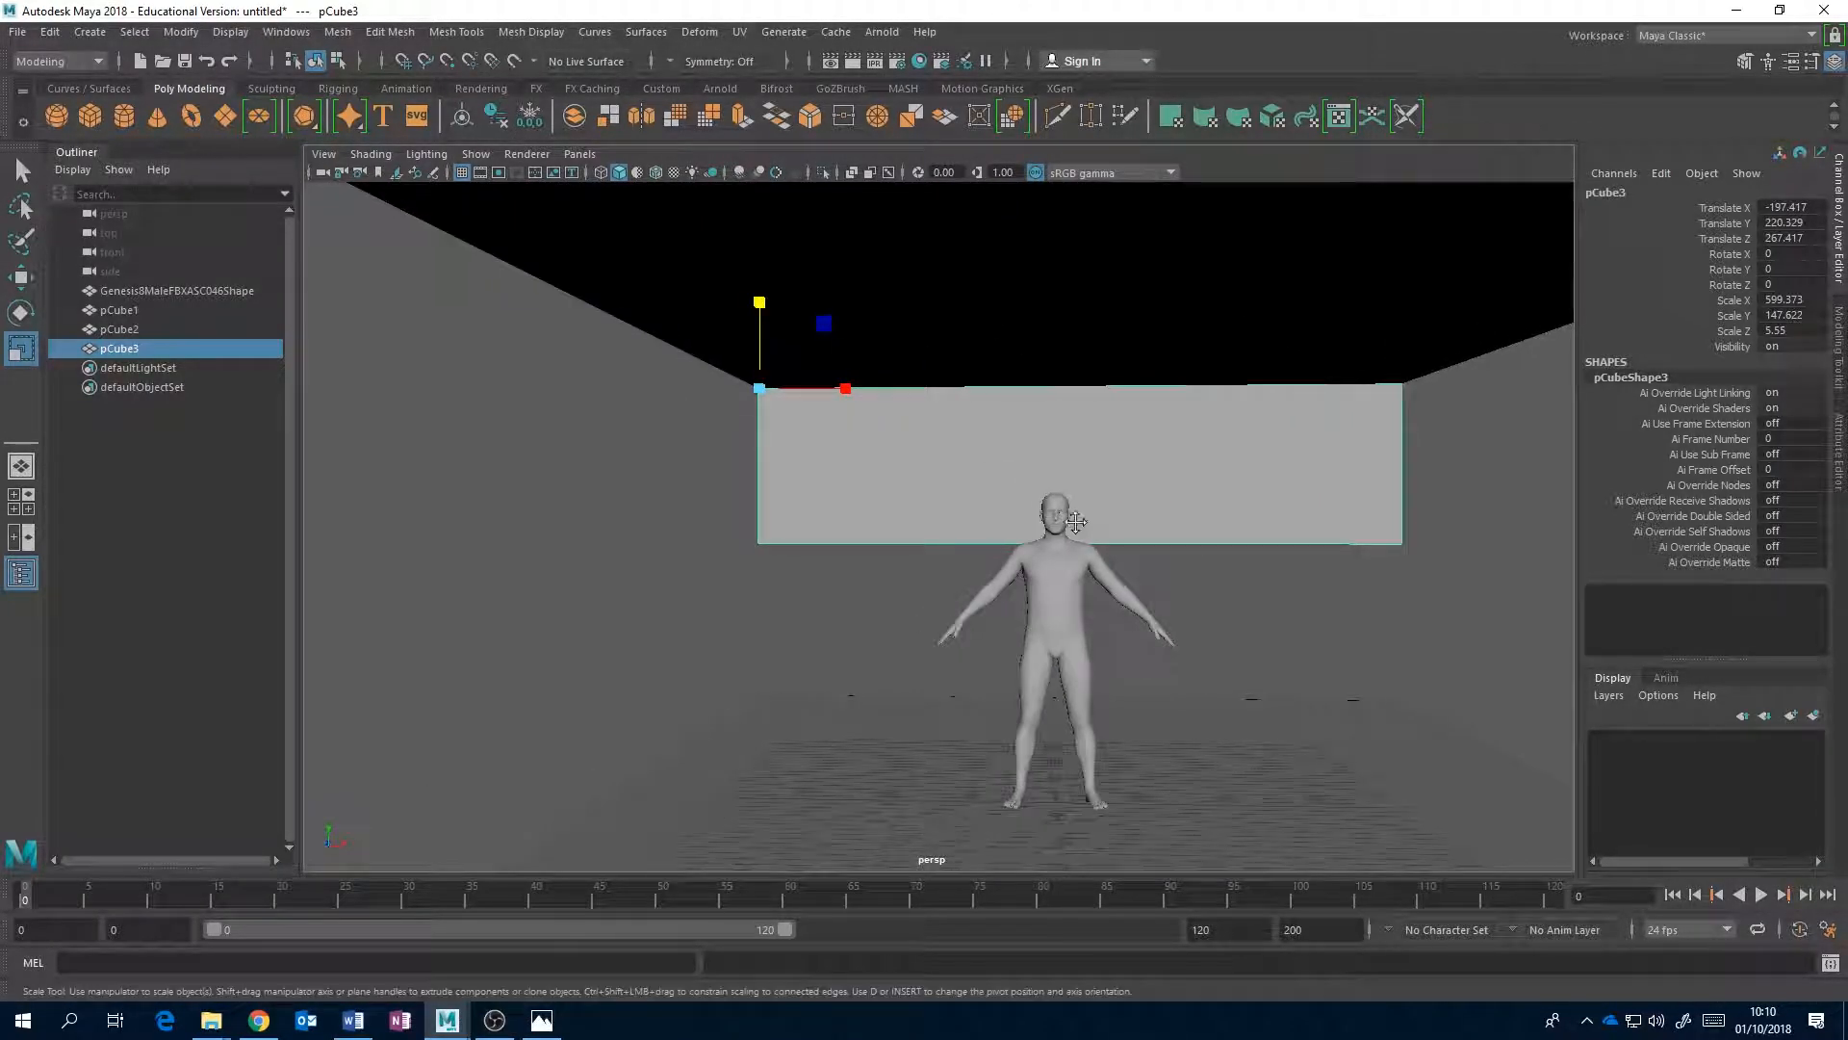
{"action": "middle_click_drag", "start_coordinate": [1076, 524], "coordinate": [1005, 462], "text": "alt"}
{"action": "left_click_drag", "start_coordinate": [1005, 481], "coordinate": [1020, 493], "text": "alt"}
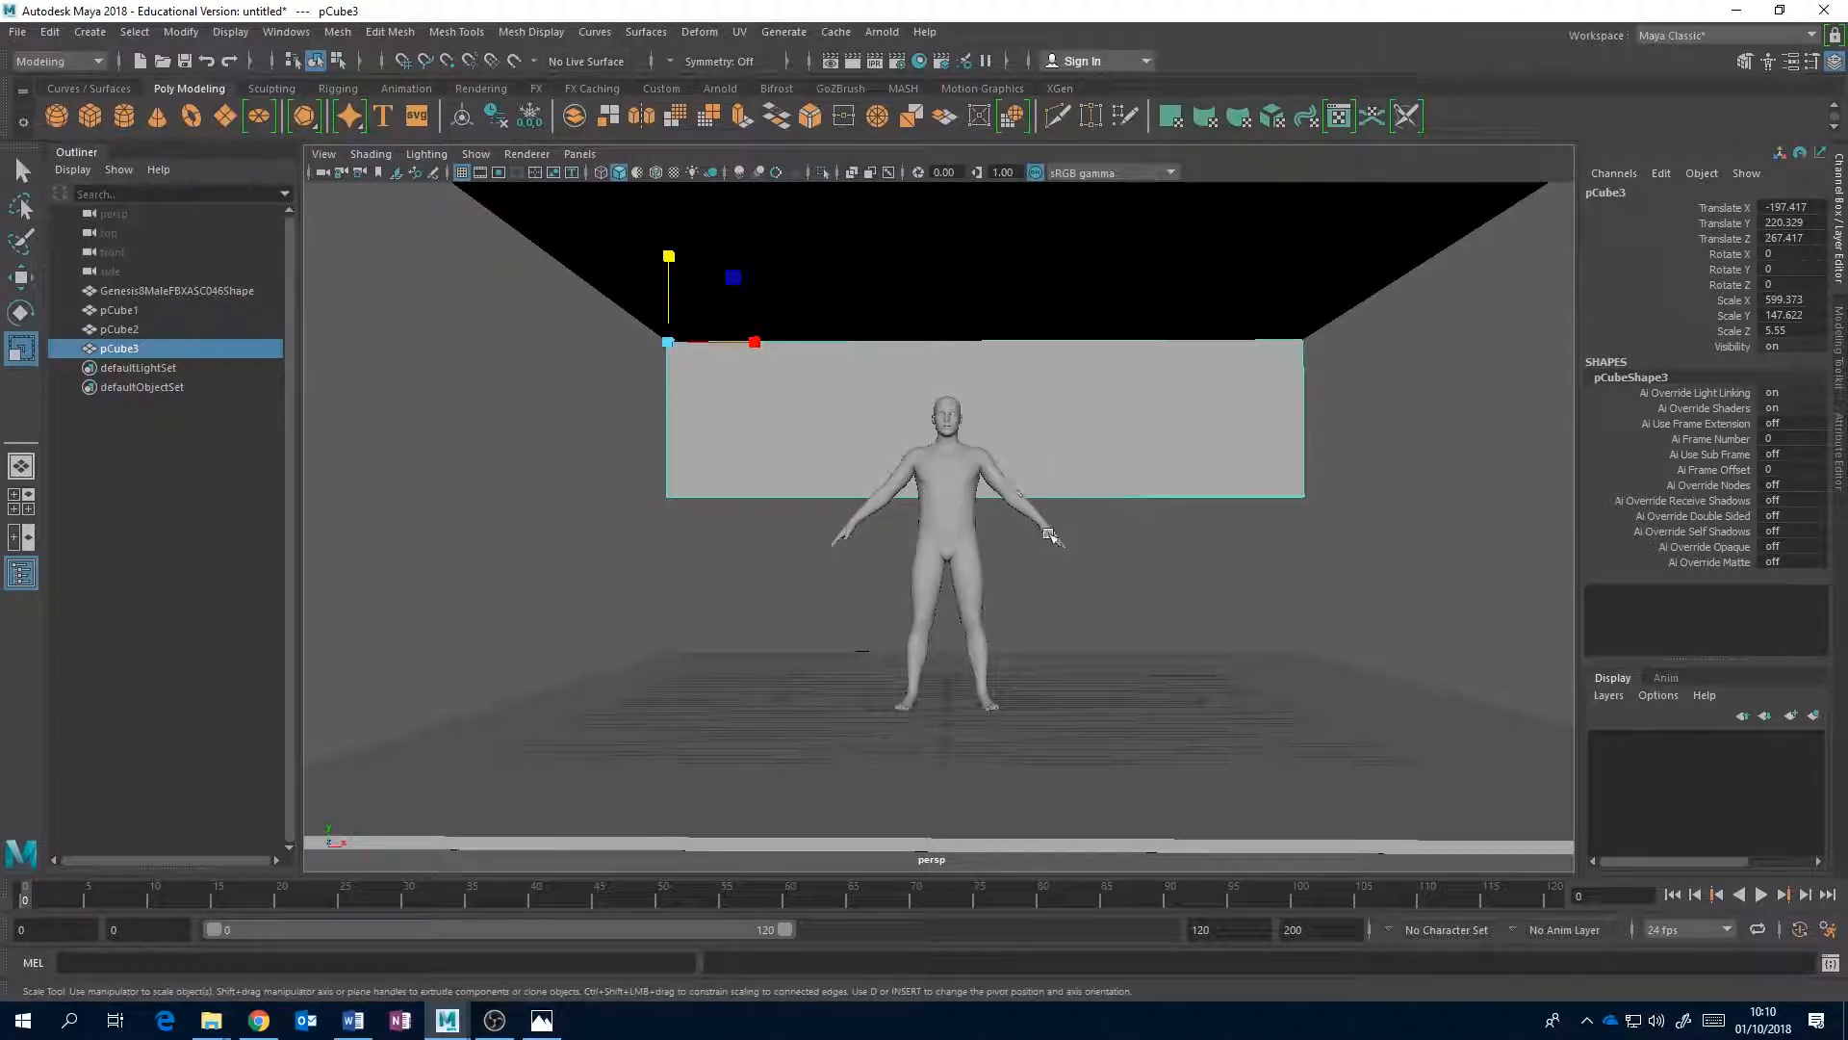
- Compare the back wall panel with the room photo and adjust its height to a Y scale of about 200.6
{"action": "left_click", "coordinate": [542, 1020]}
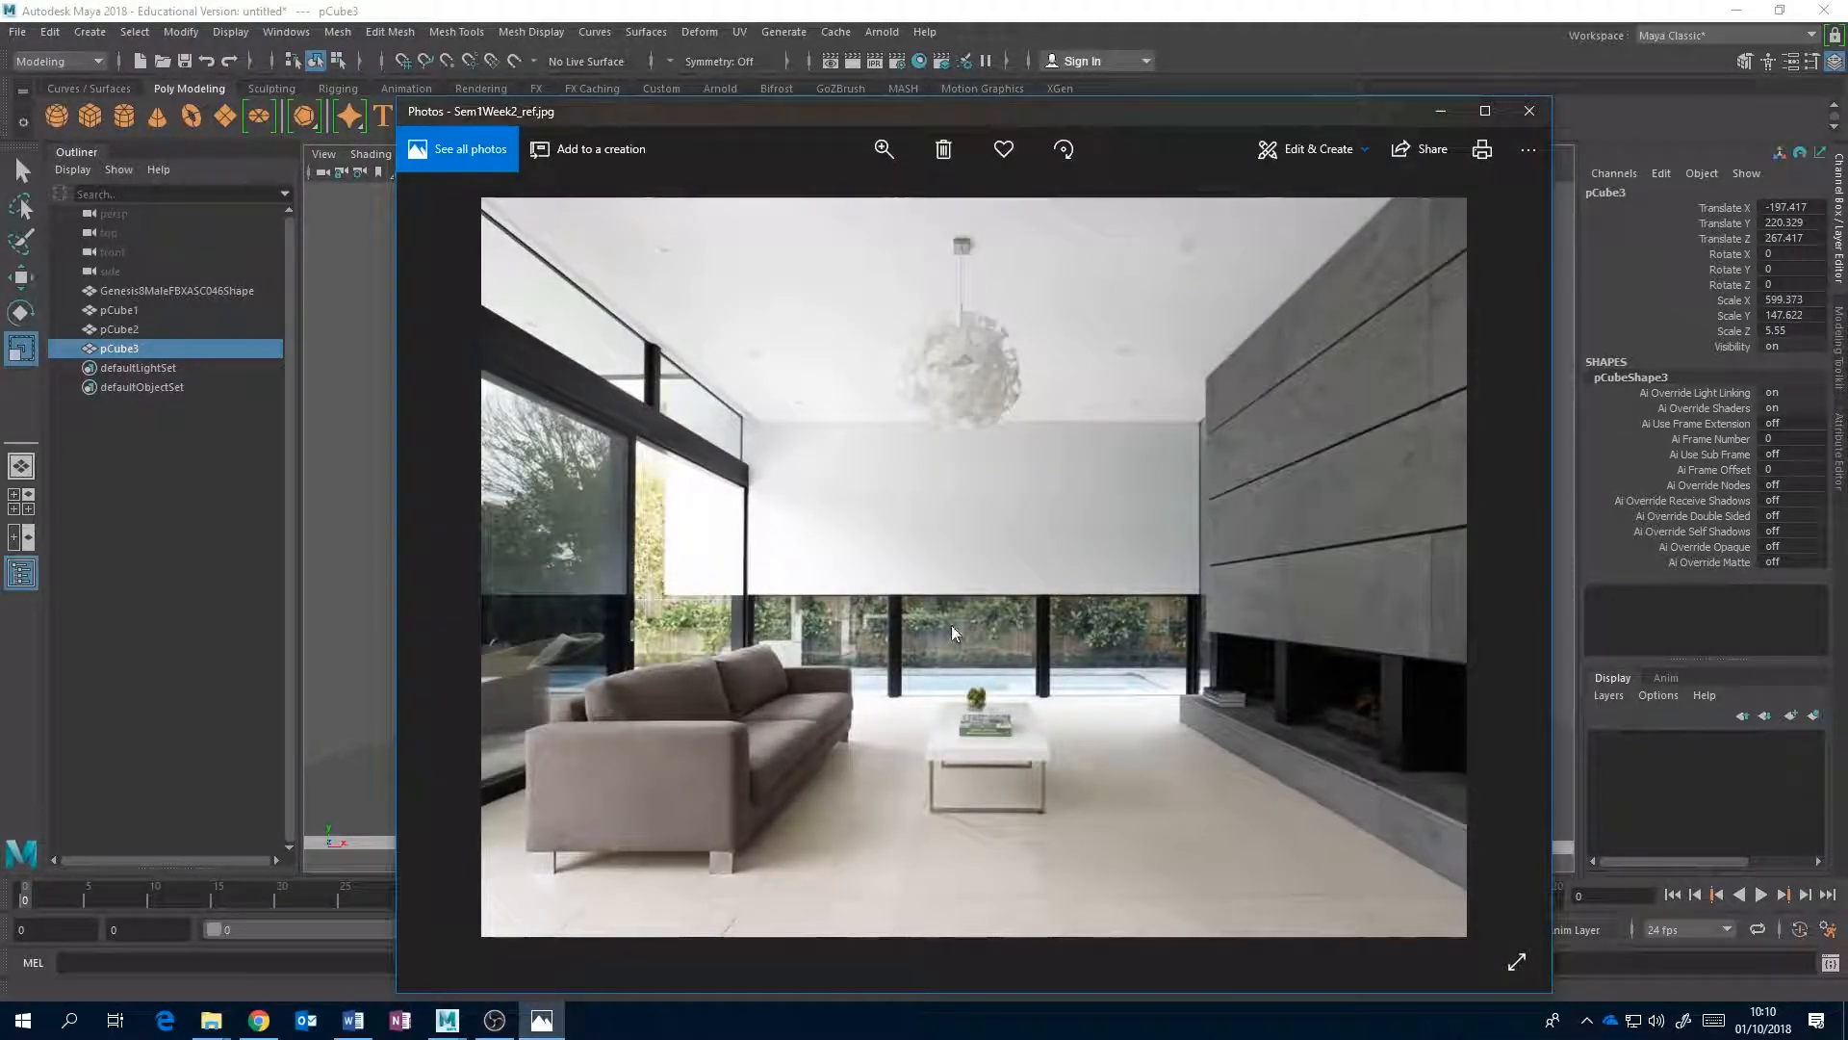
{"action": "left_click", "coordinate": [881, 21]}
{"action": "mouse_move", "coordinate": [667, 278]}
{"action": "left_mouse_down"}
{"action": "mouse_move", "coordinate": [680, 219]}
{"action": "mouse_move", "coordinate": [679, 258]}
{"action": "left_mouse_up"}
{"action": "left_click", "coordinate": [542, 1021]}
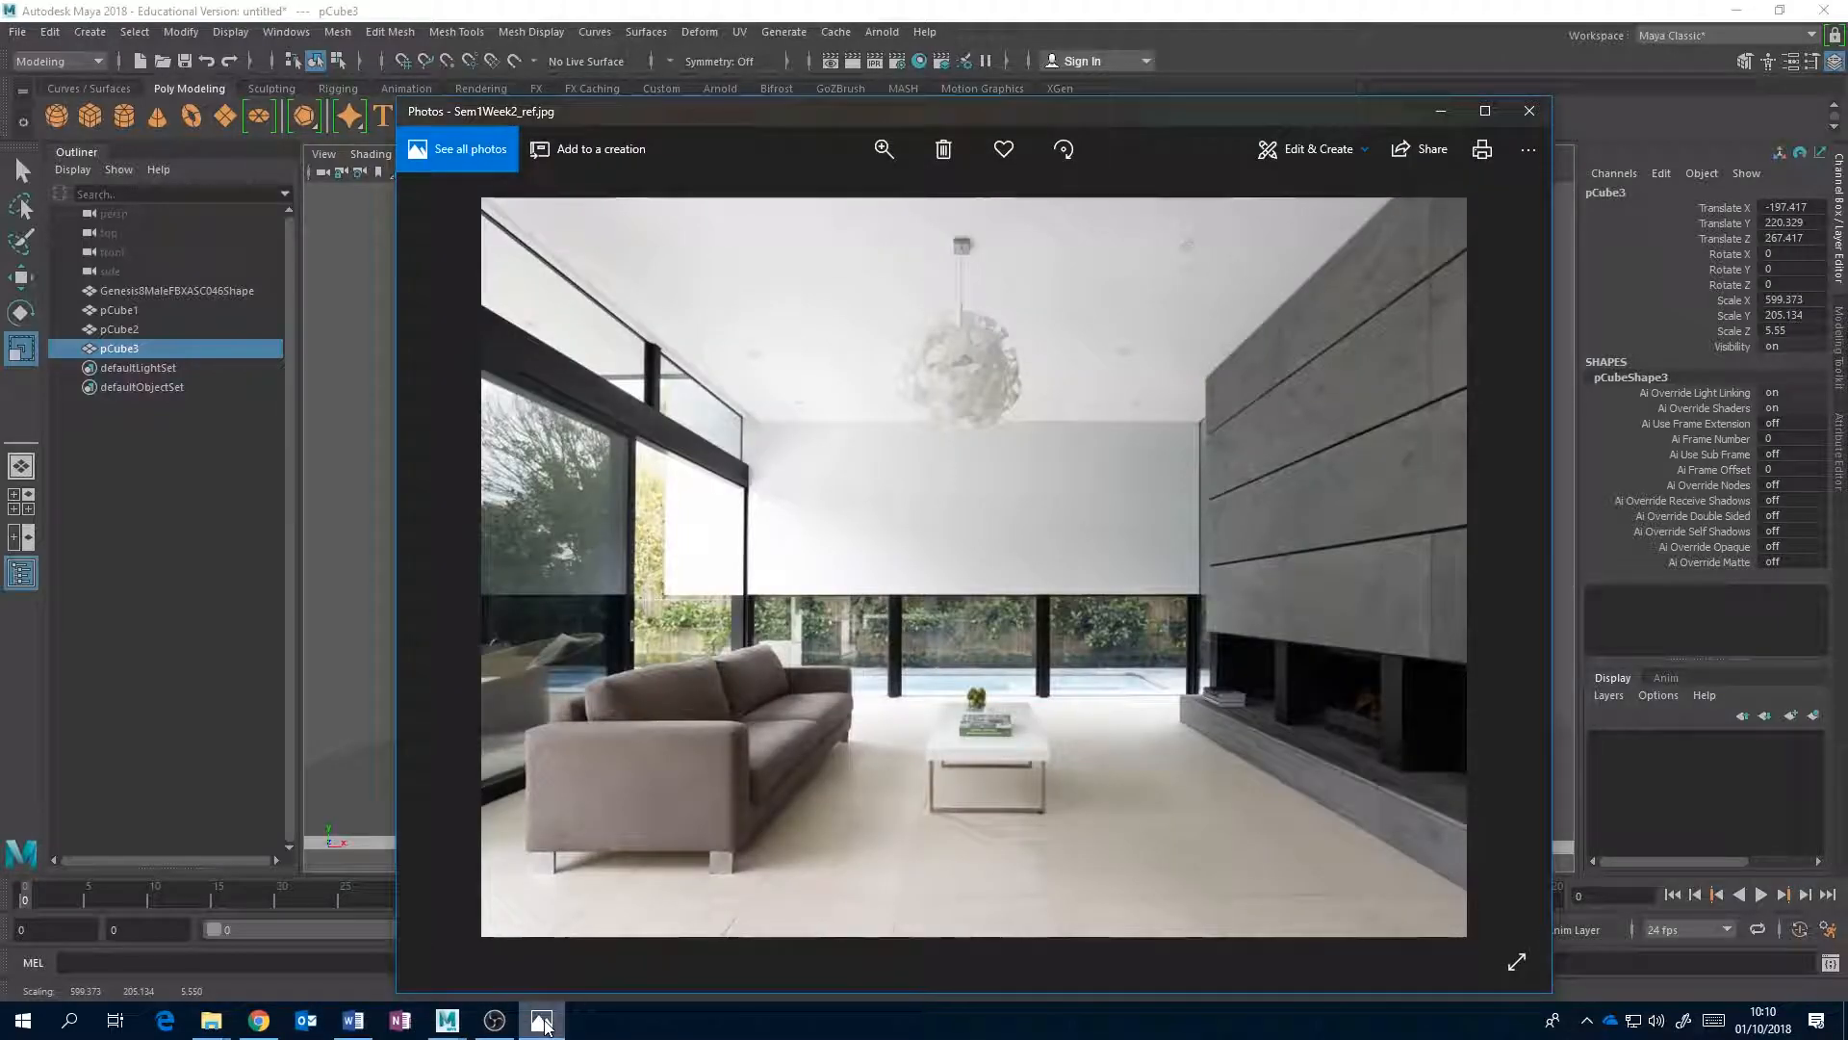
{"action": "left_click", "coordinate": [883, 5]}
{"action": "left_click_drag", "start_coordinate": [668, 295], "coordinate": [669, 302]}
{"action": "left_click_drag", "start_coordinate": [758, 390], "coordinate": [857, 385], "text": "alt"}
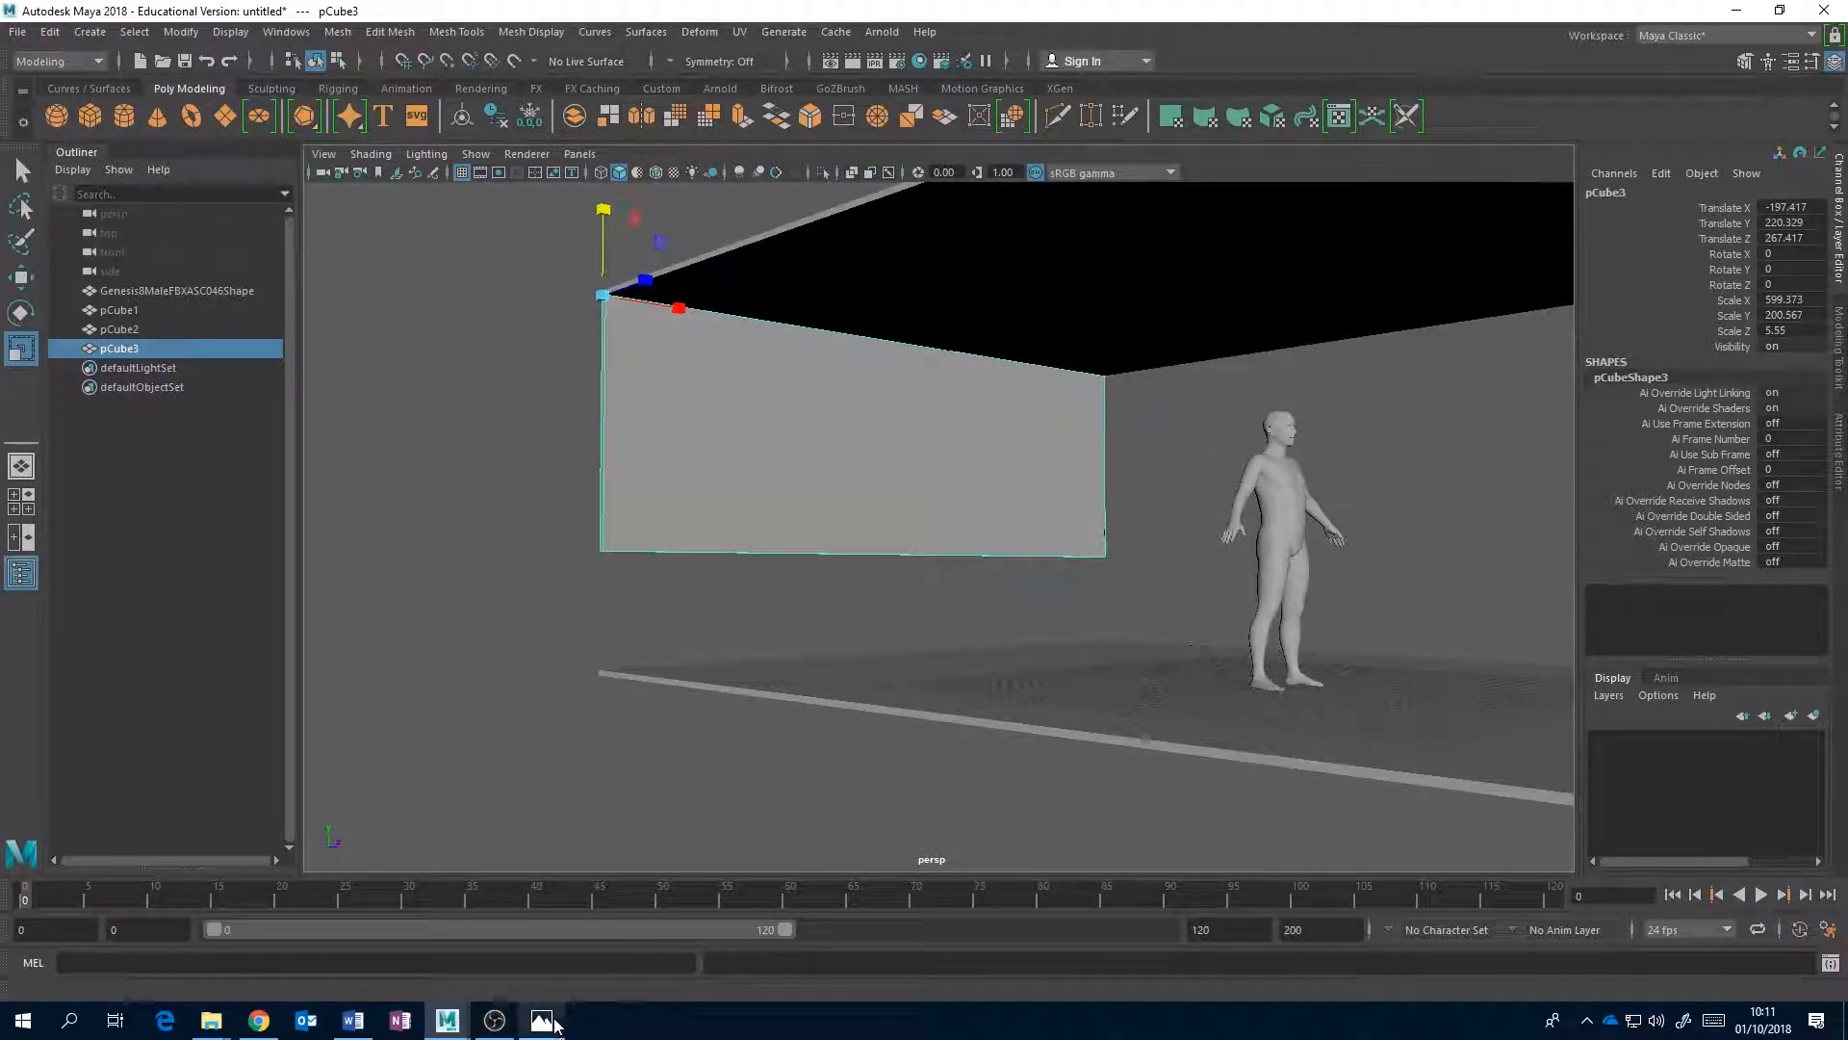
- Check the back wall in the photo, then move the panel's pivot to the lower corner vertex at its opposite end
{"action": "key", "text": "alt+Tab"}
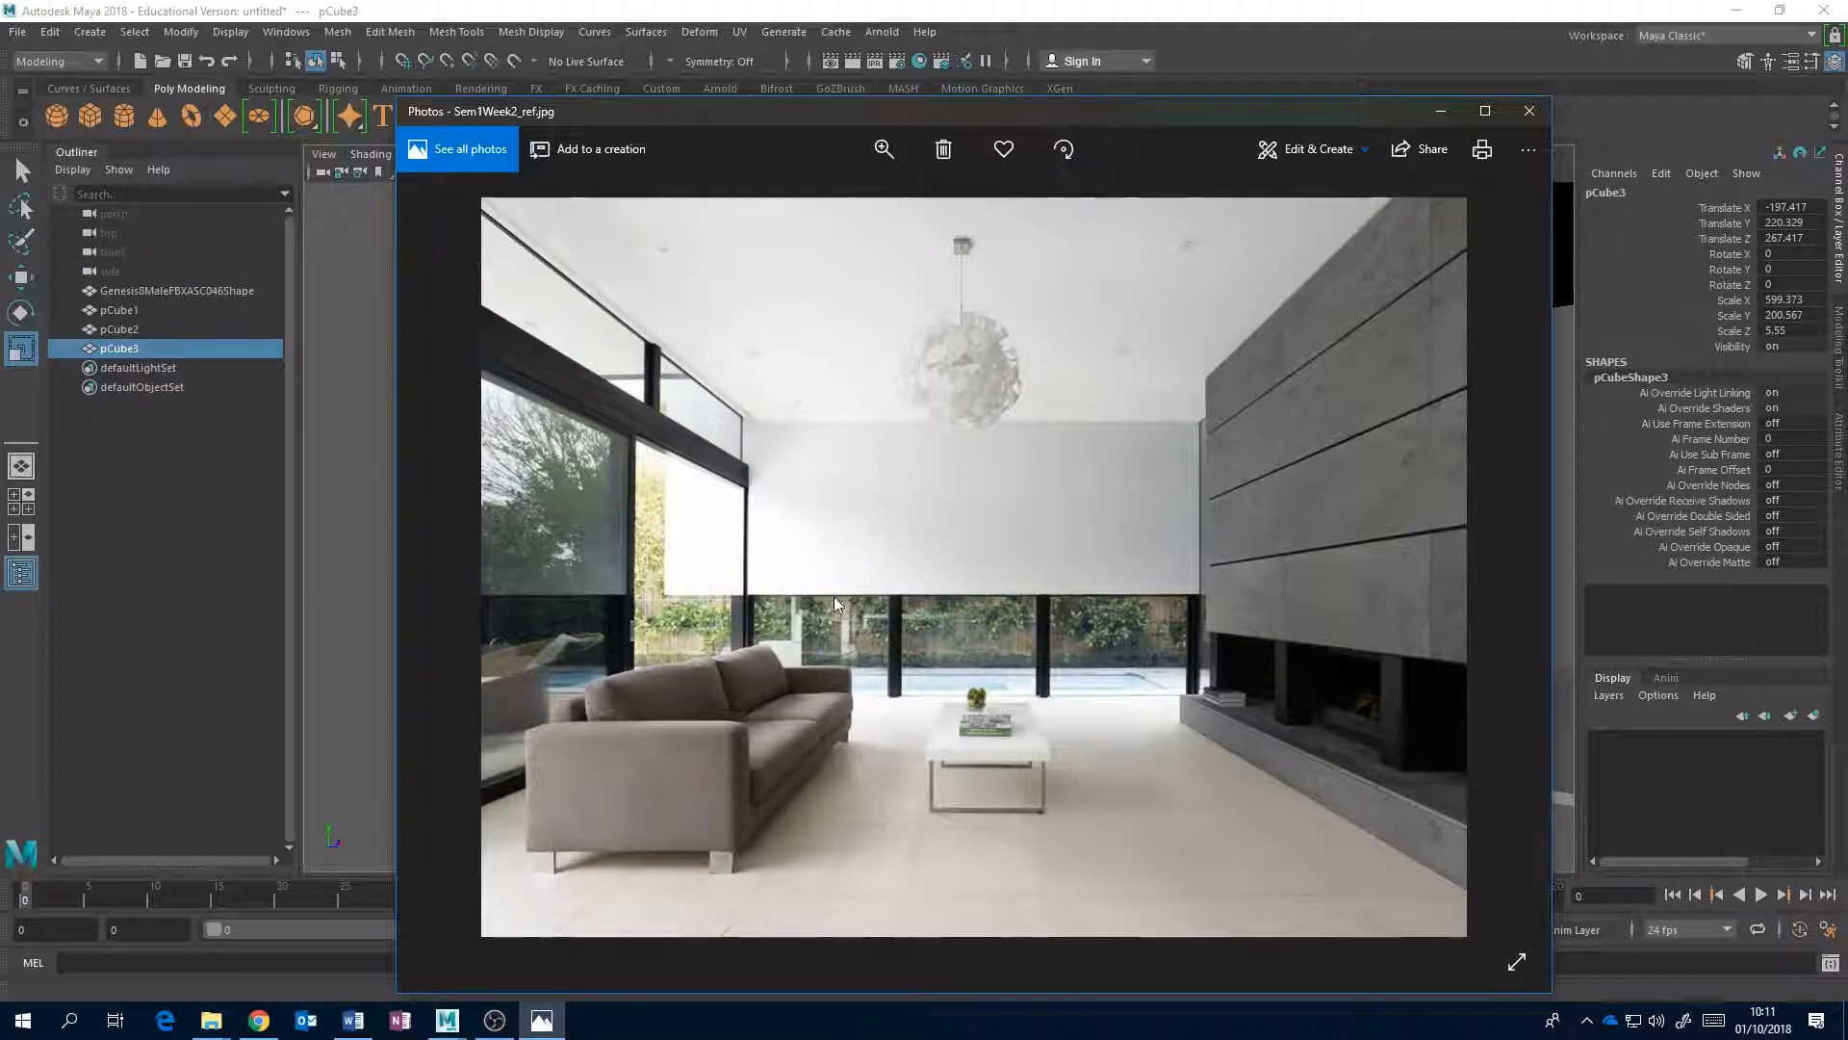
{"action": "mouse_move", "coordinate": [454, 1025]}
{"action": "left_click", "coordinate": [585, 936]}
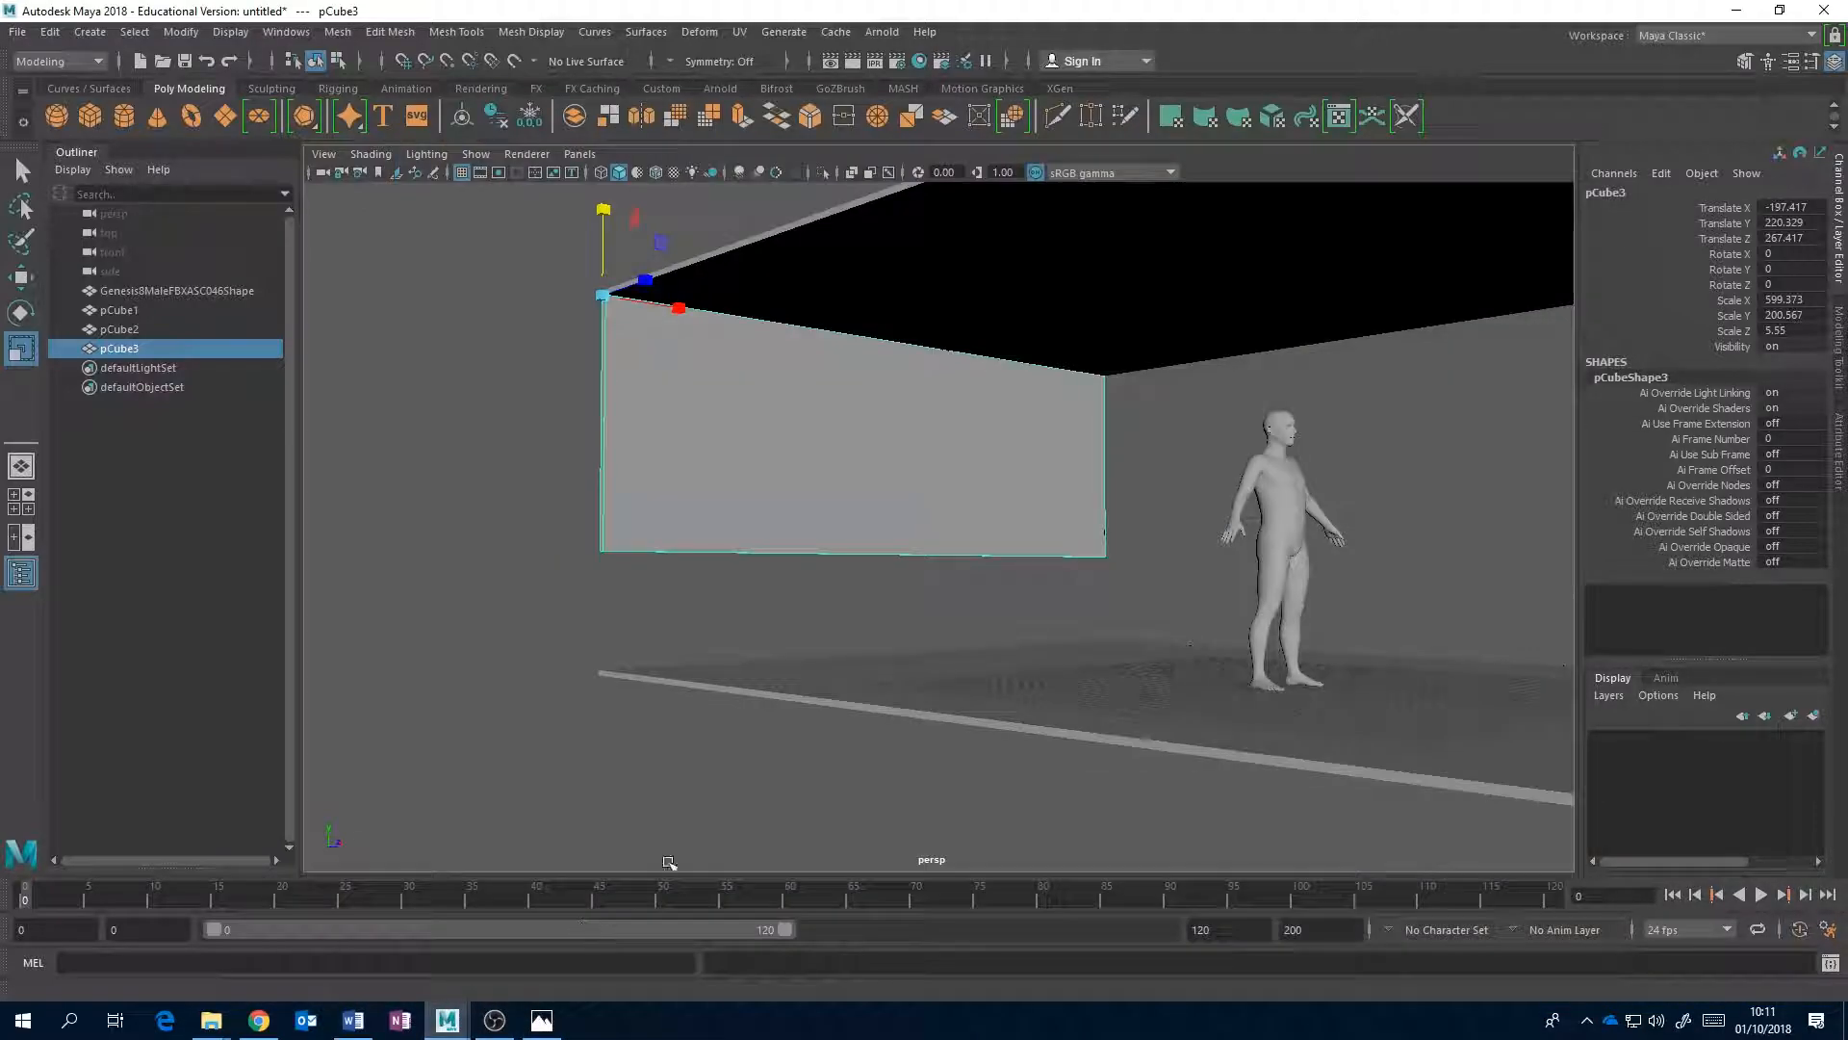
{"action": "left_click_drag", "start_coordinate": [1171, 408], "coordinate": [980, 476], "text": "alt"}
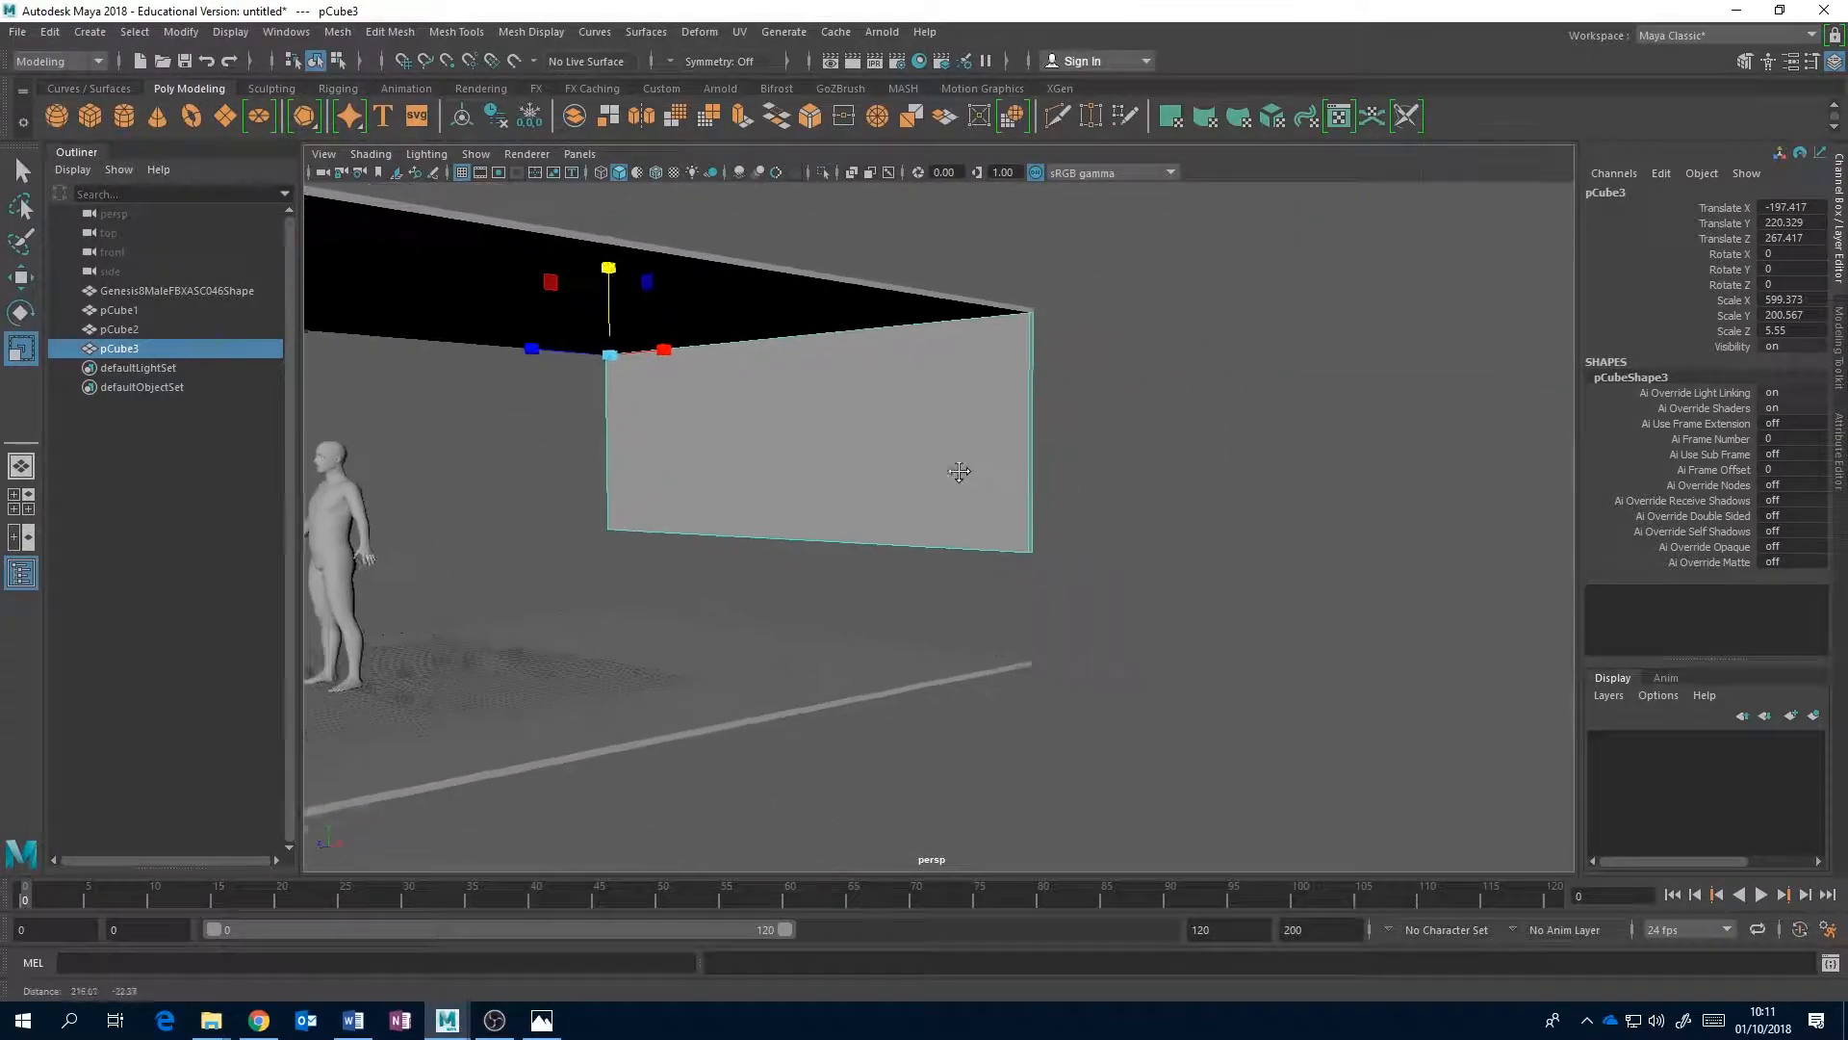
{"action": "scroll", "coordinate": [973, 475], "scroll_direction": "up", "scroll_amount": 4}
{"action": "right_click_drag", "start_coordinate": [1056, 551], "coordinate": [963, 465]}
{"action": "left_click", "coordinate": [1056, 558]}
{"action": "left_click", "coordinate": [1063, 565]}
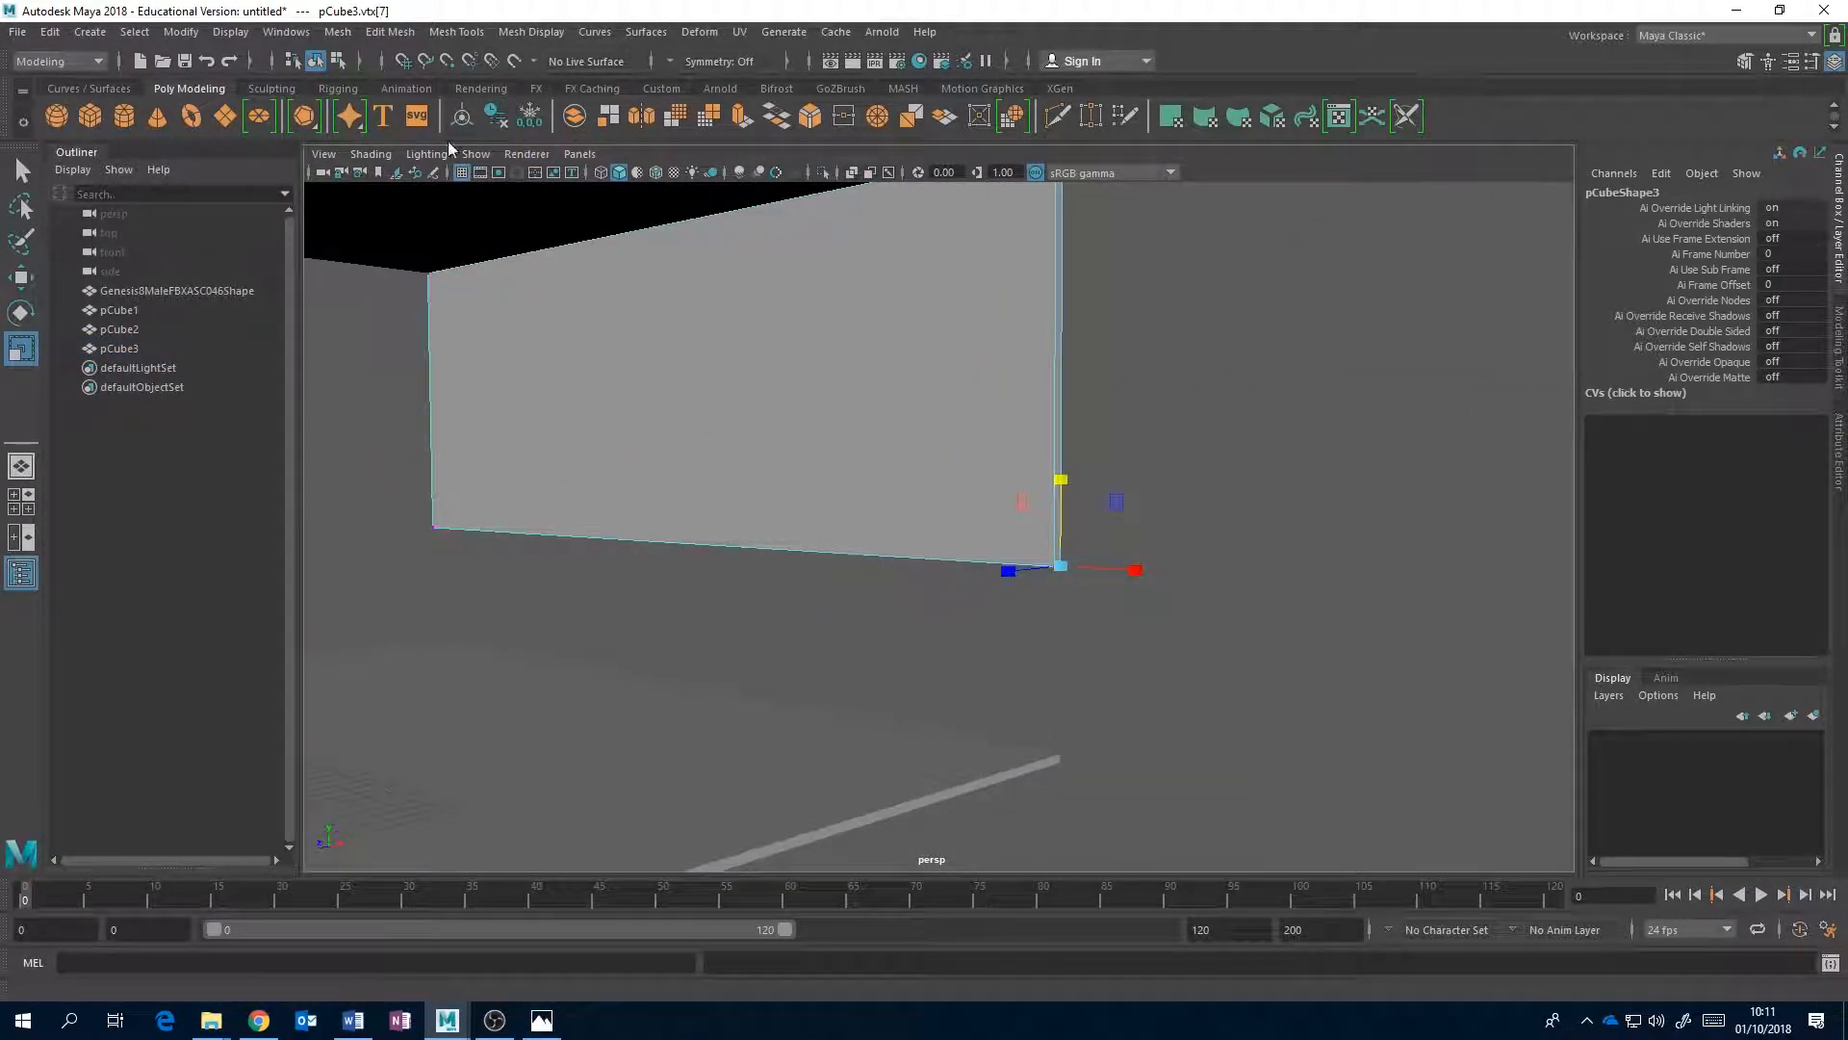
{"action": "right_click_drag", "start_coordinate": [1023, 503], "coordinate": [1076, 462]}
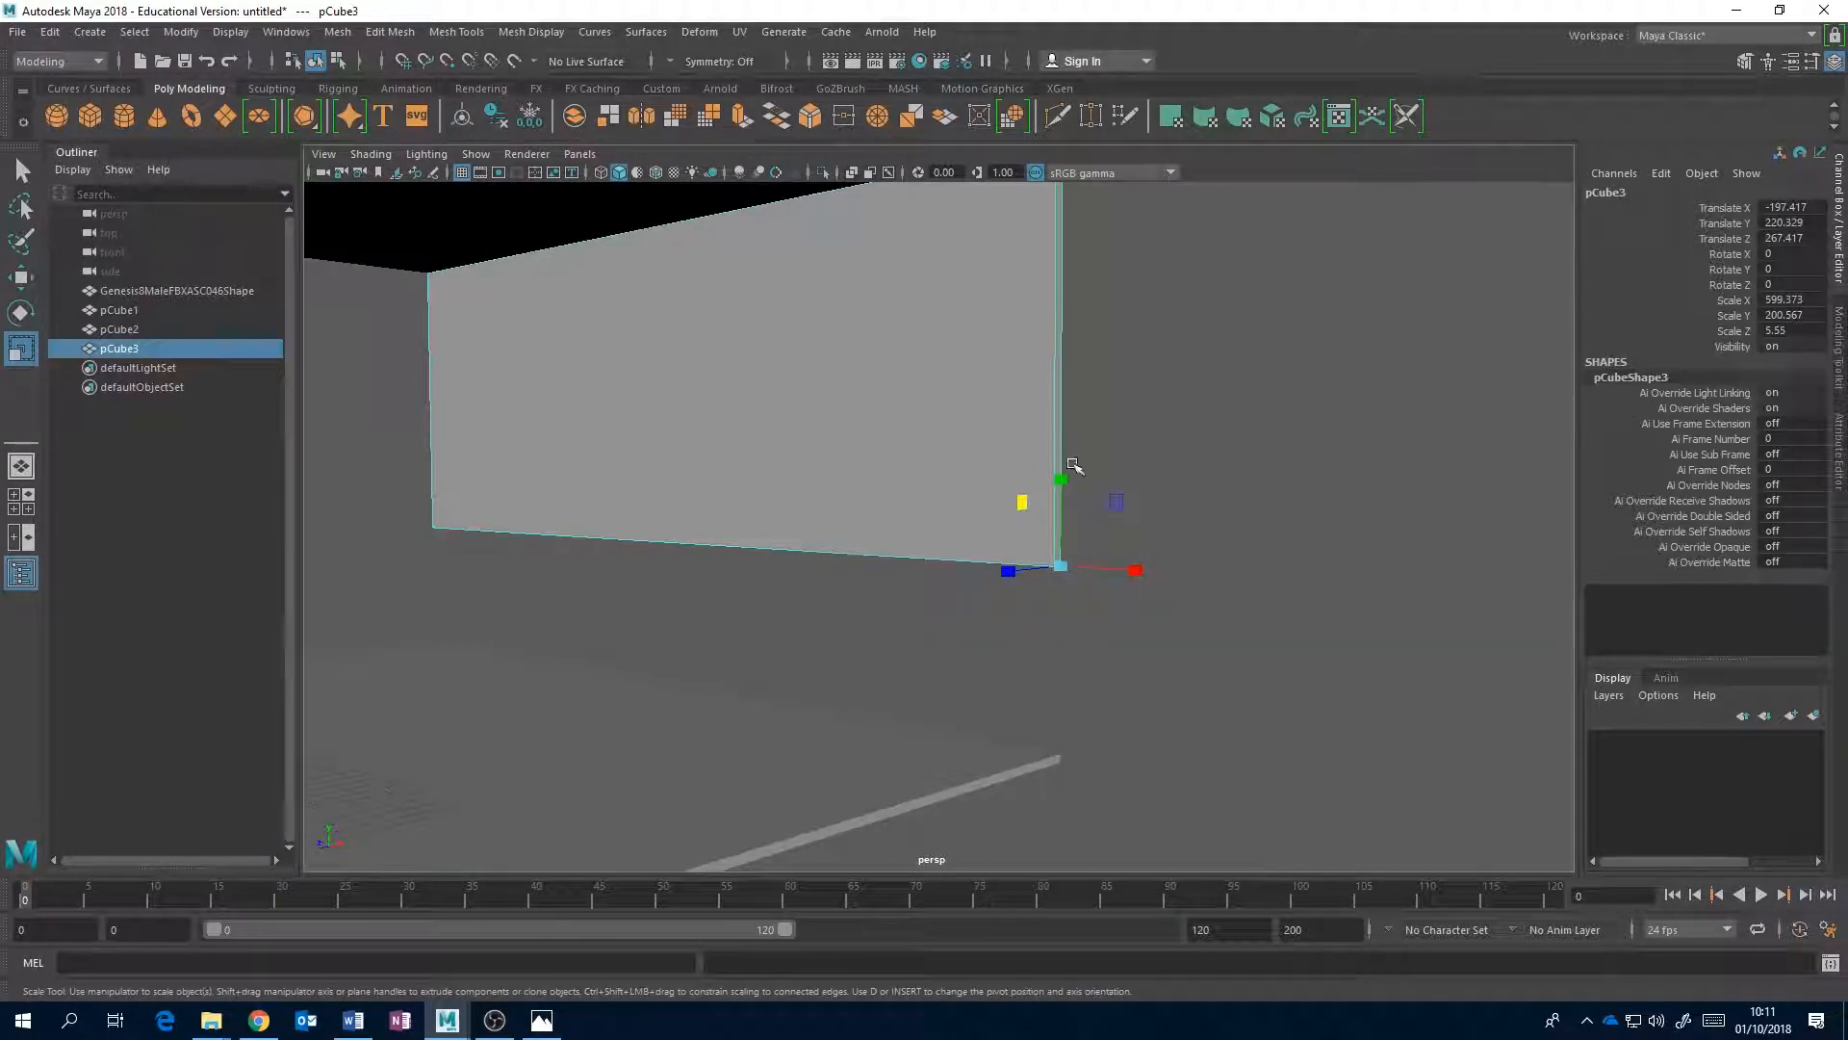
{"action": "middle_click_drag", "start_coordinate": [815, 432], "coordinate": [891, 488], "text": "alt"}
{"action": "scroll", "coordinate": [866, 485], "scroll_direction": "down", "scroll_amount": 3}
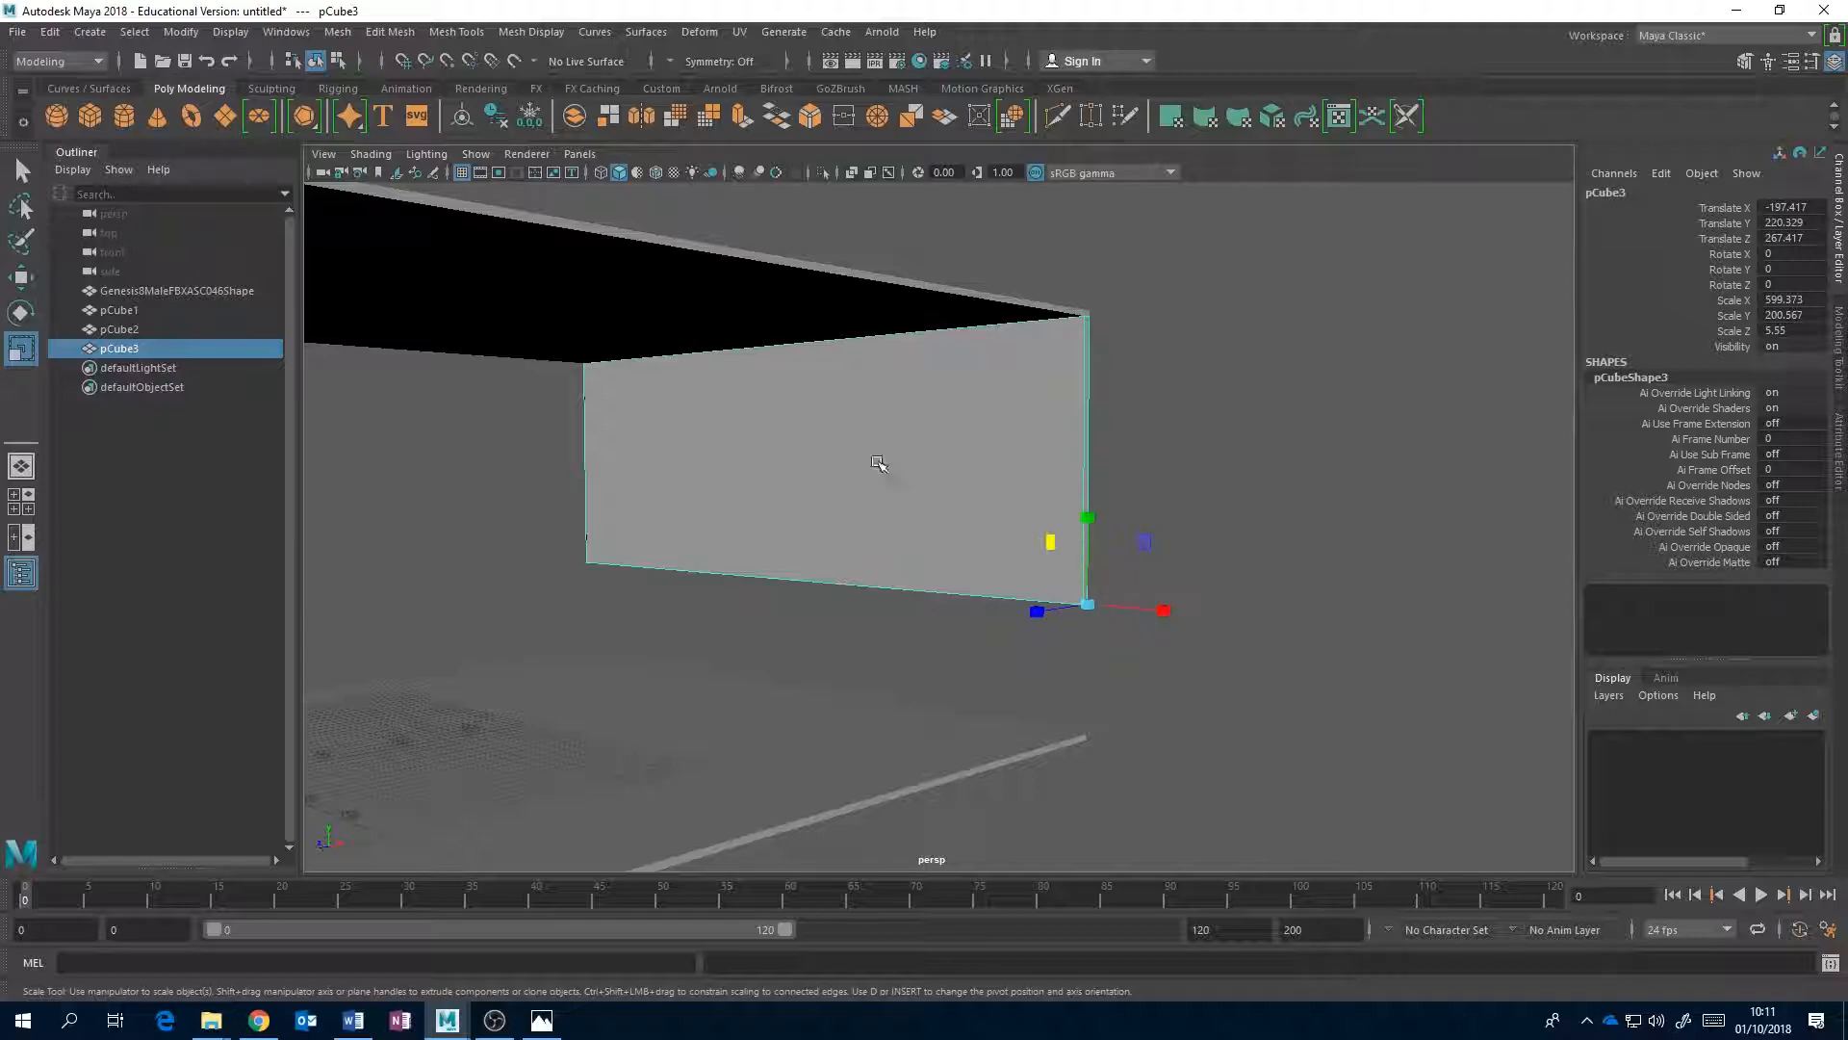
- Widen the back wall panel from its new pivot to an X scale of about 681.1
{"action": "left_click_drag", "start_coordinate": [836, 459], "coordinate": [763, 371], "text": "alt"}
{"action": "middle_click_drag", "start_coordinate": [640, 404], "coordinate": [782, 430], "text": "alt"}
{"action": "scroll", "coordinate": [781, 430], "scroll_direction": "down", "scroll_amount": 2}
{"action": "left_click_drag", "start_coordinate": [782, 430], "coordinate": [854, 442], "text": "alt"}
{"action": "left_click_drag", "start_coordinate": [1209, 588], "coordinate": [1219, 586]}
{"action": "middle_click_drag", "start_coordinate": [1102, 606], "coordinate": [1182, 553], "text": "alt"}
{"action": "left_click_drag", "start_coordinate": [1182, 553], "coordinate": [1049, 563], "text": "alt"}
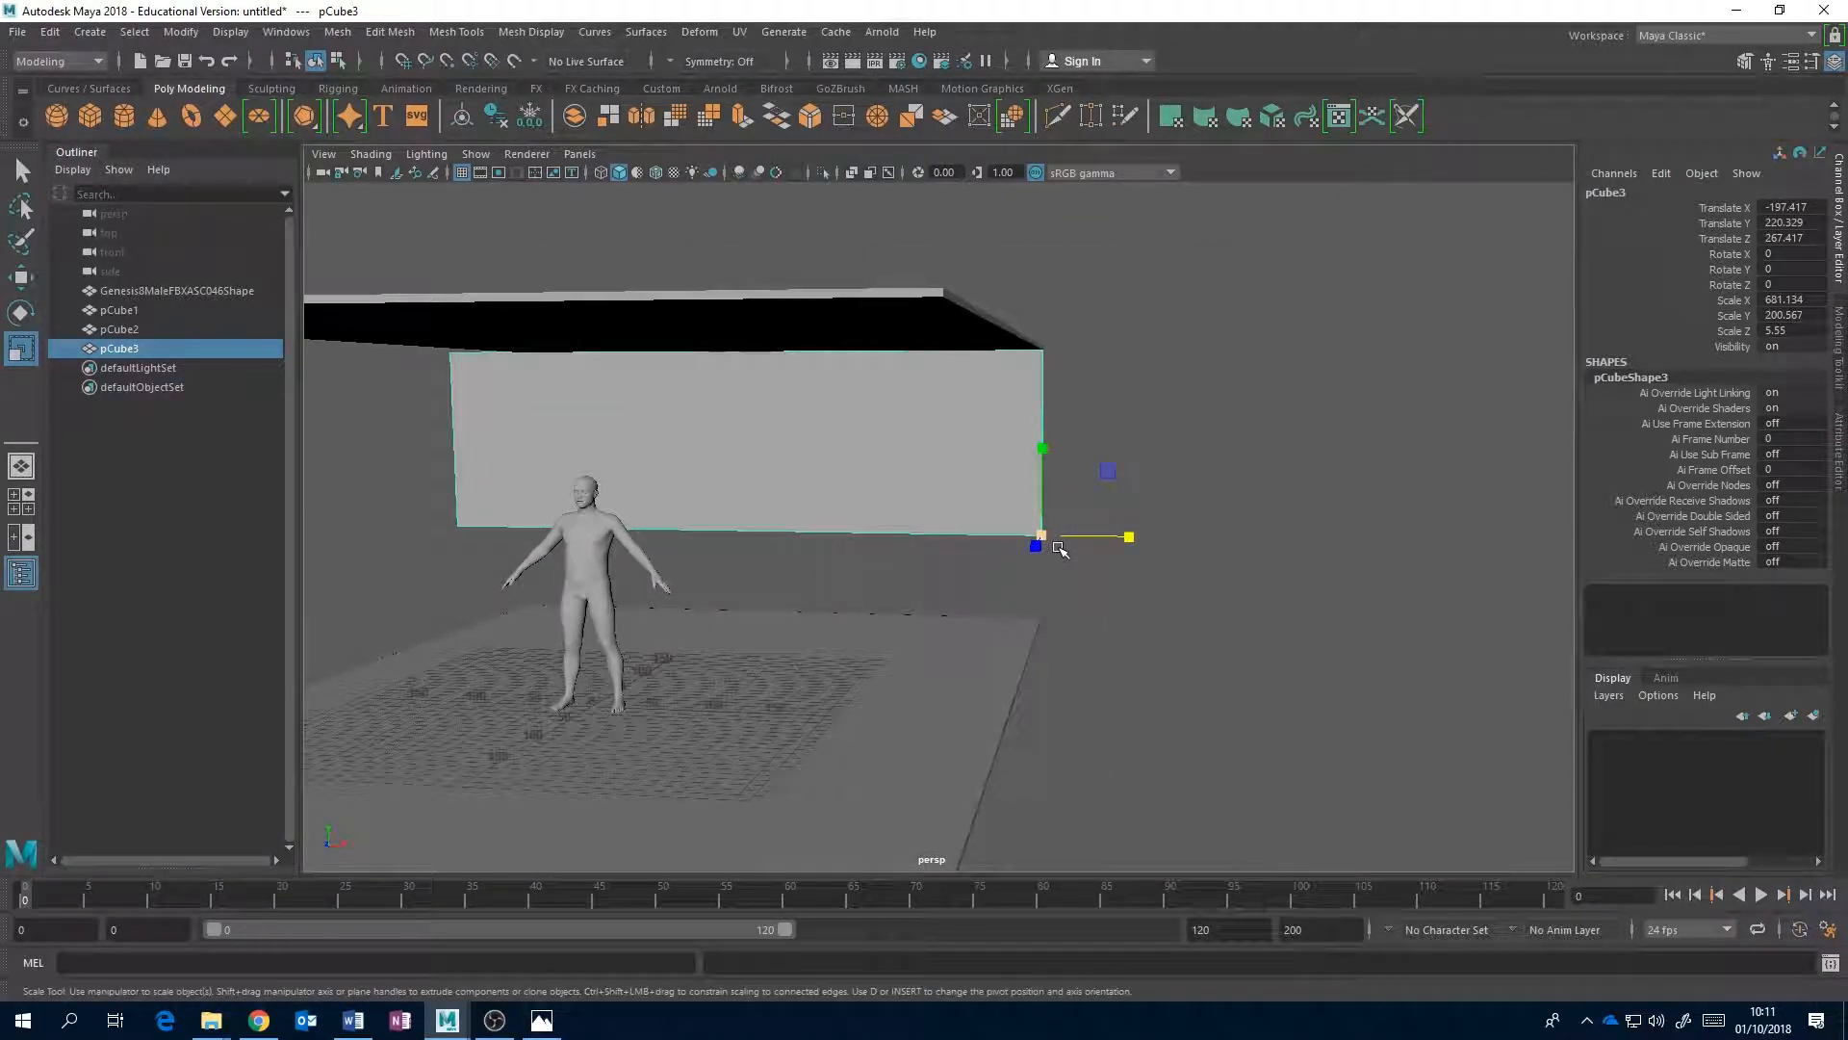
- Check the side wall in the reference photo, then duplicate the back wall panel and rotate the copy 90 degrees about Y at the corner
{"action": "left_click", "coordinate": [541, 1020]}
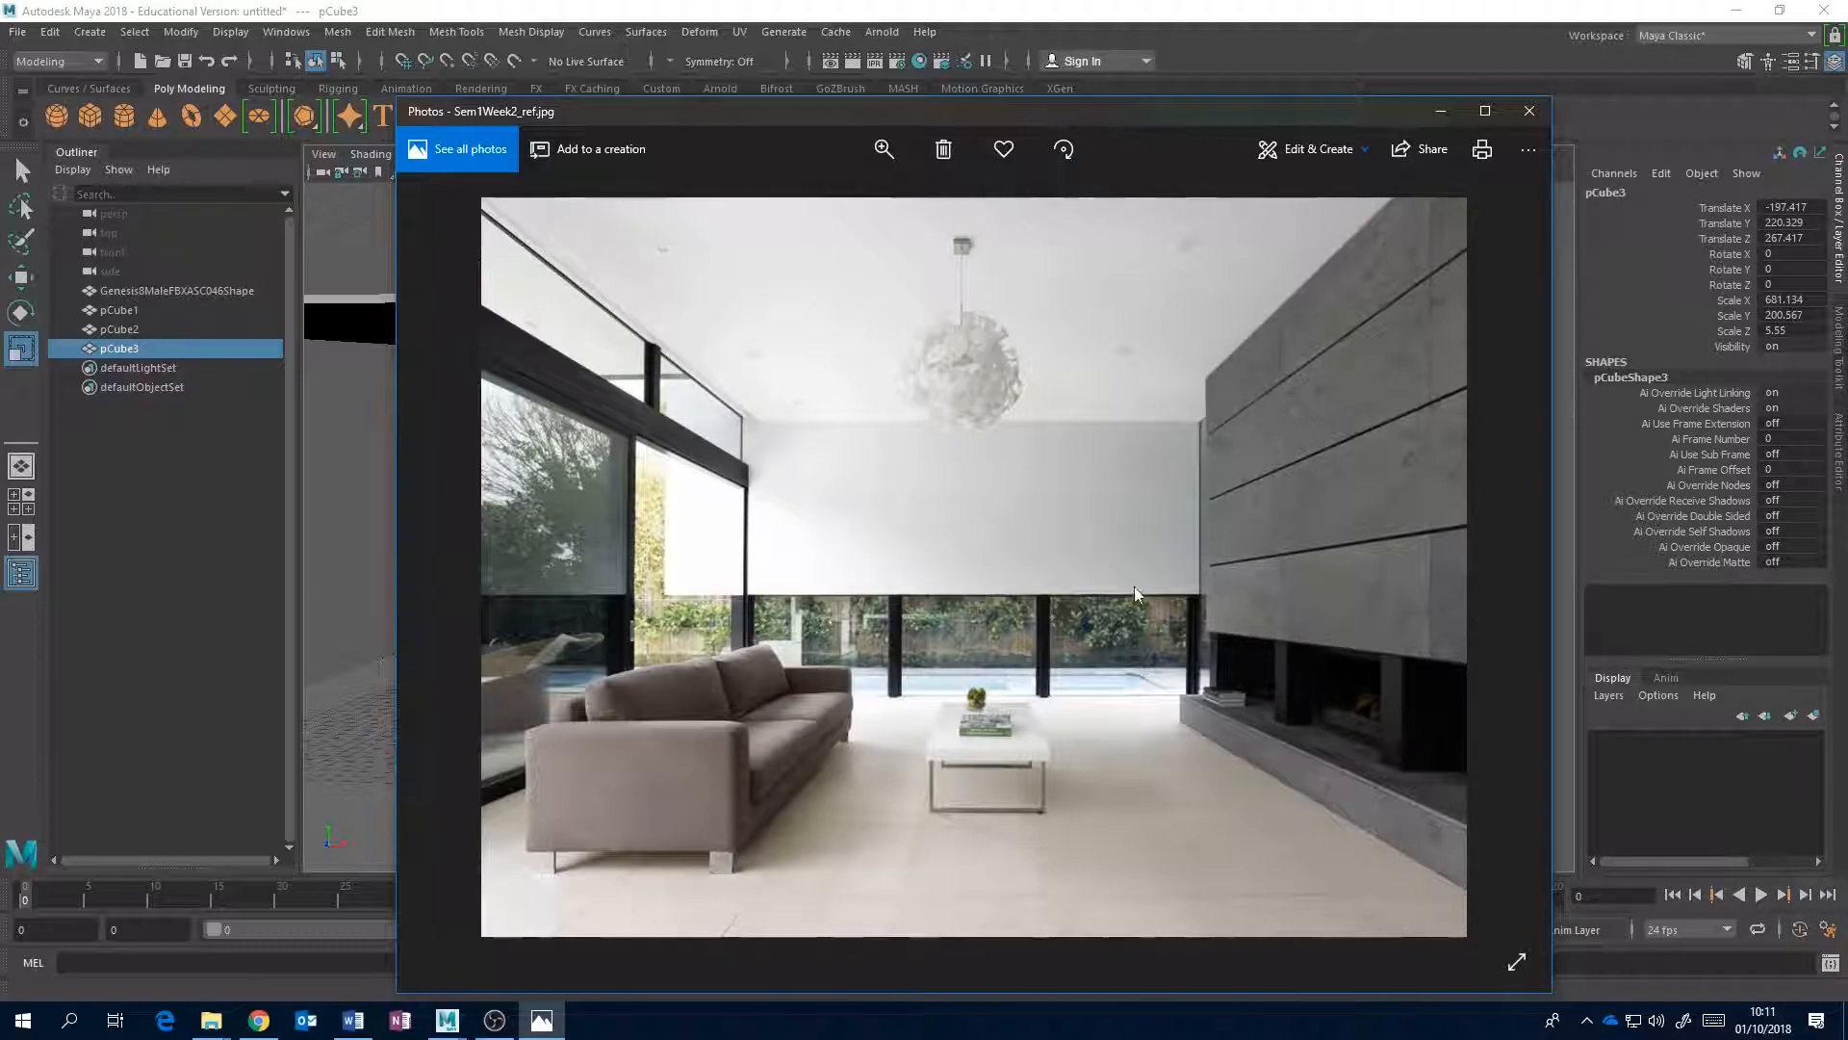
{"action": "left_click", "coordinate": [757, 8]}
{"action": "left_click_drag", "start_coordinate": [1137, 387], "coordinate": [1058, 388], "text": "alt"}
{"action": "scroll", "coordinate": [1058, 388], "scroll_direction": "up", "scroll_amount": 2}
{"action": "middle_click_drag", "start_coordinate": [1268, 493], "coordinate": [1071, 491], "text": "alt"}
{"action": "scroll", "coordinate": [1083, 486], "scroll_direction": "up", "scroll_amount": 2}
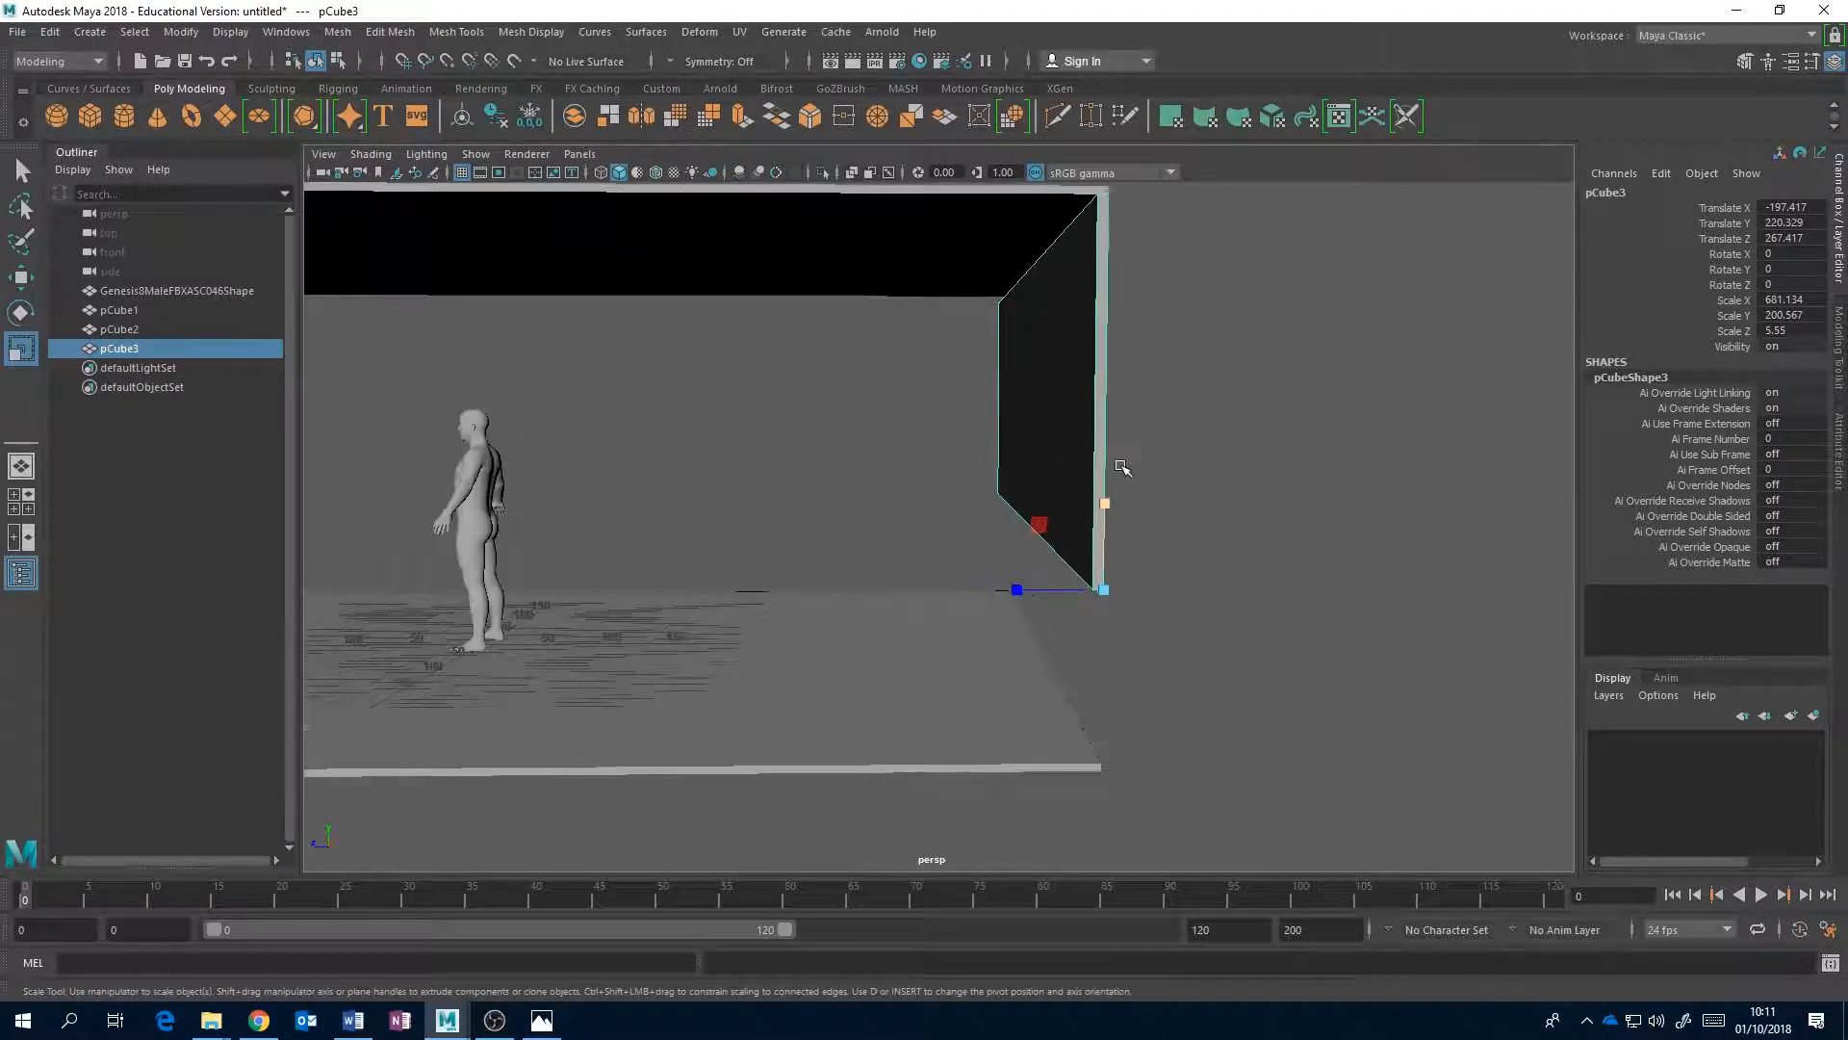
{"action": "key", "text": "ctrl+d"}
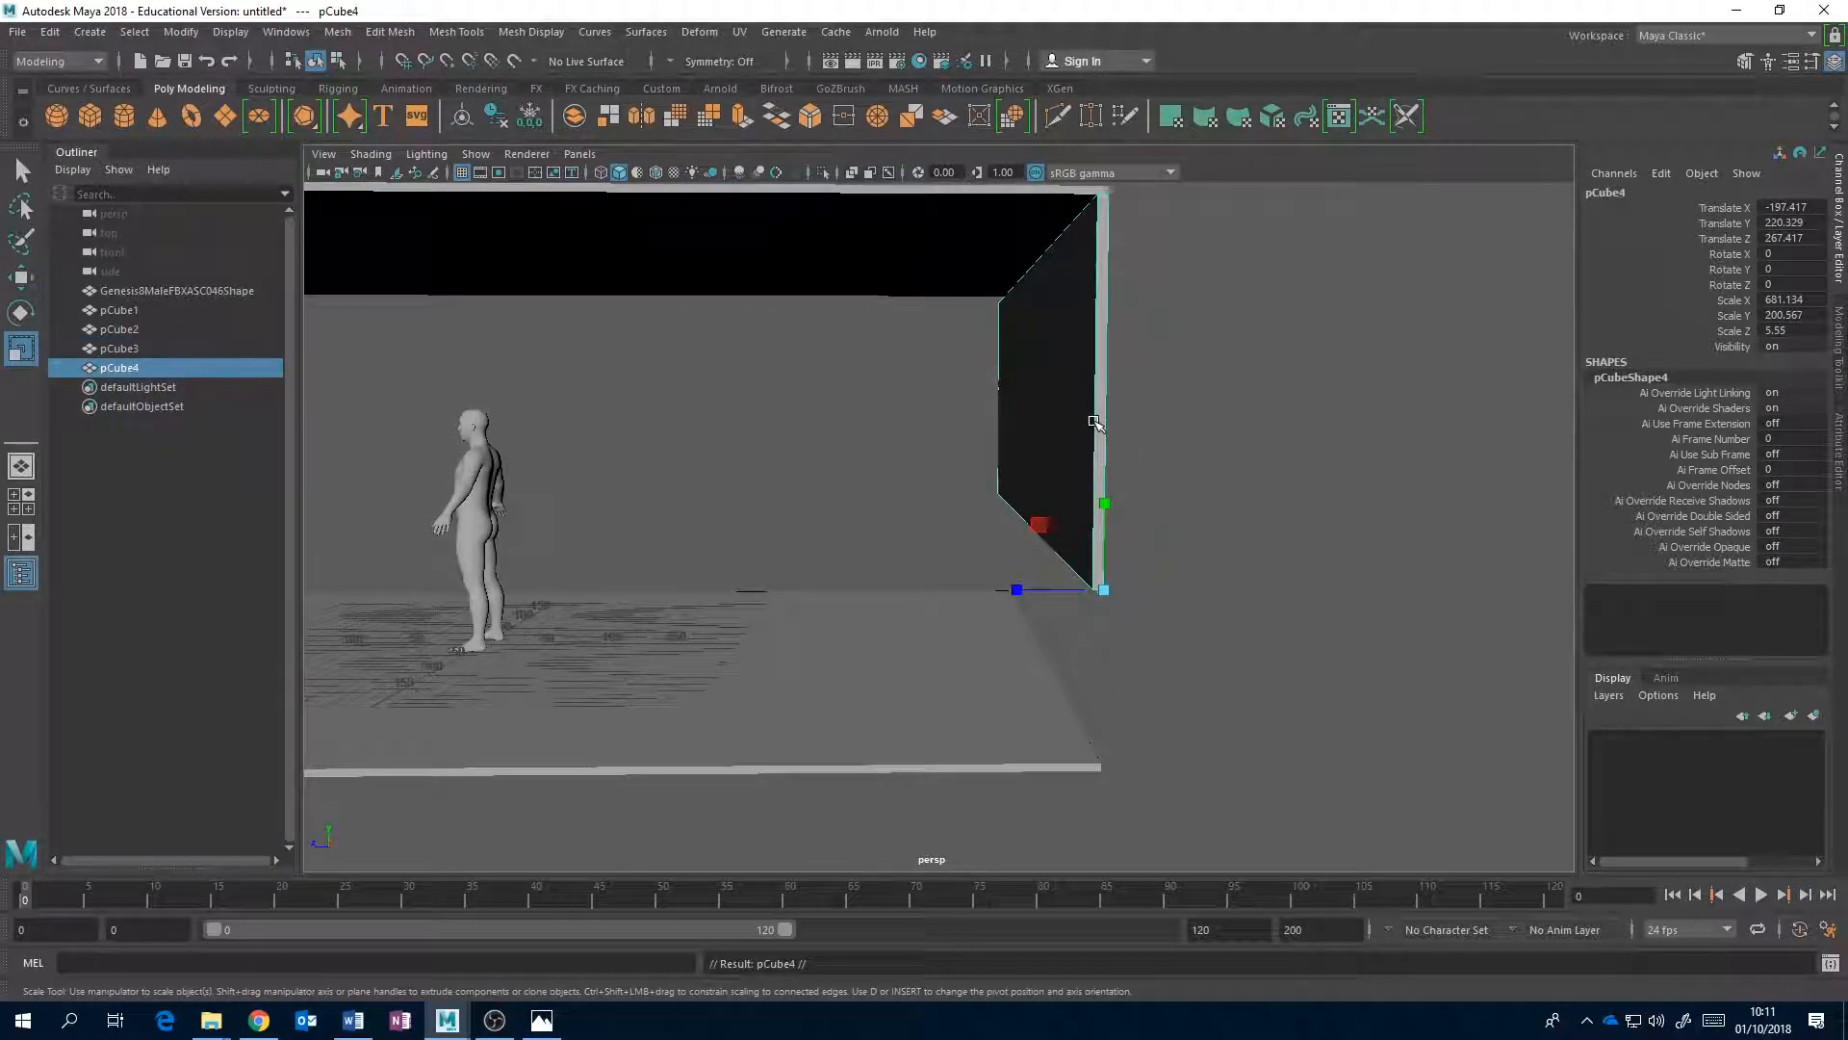
{"action": "key", "text": "e"}
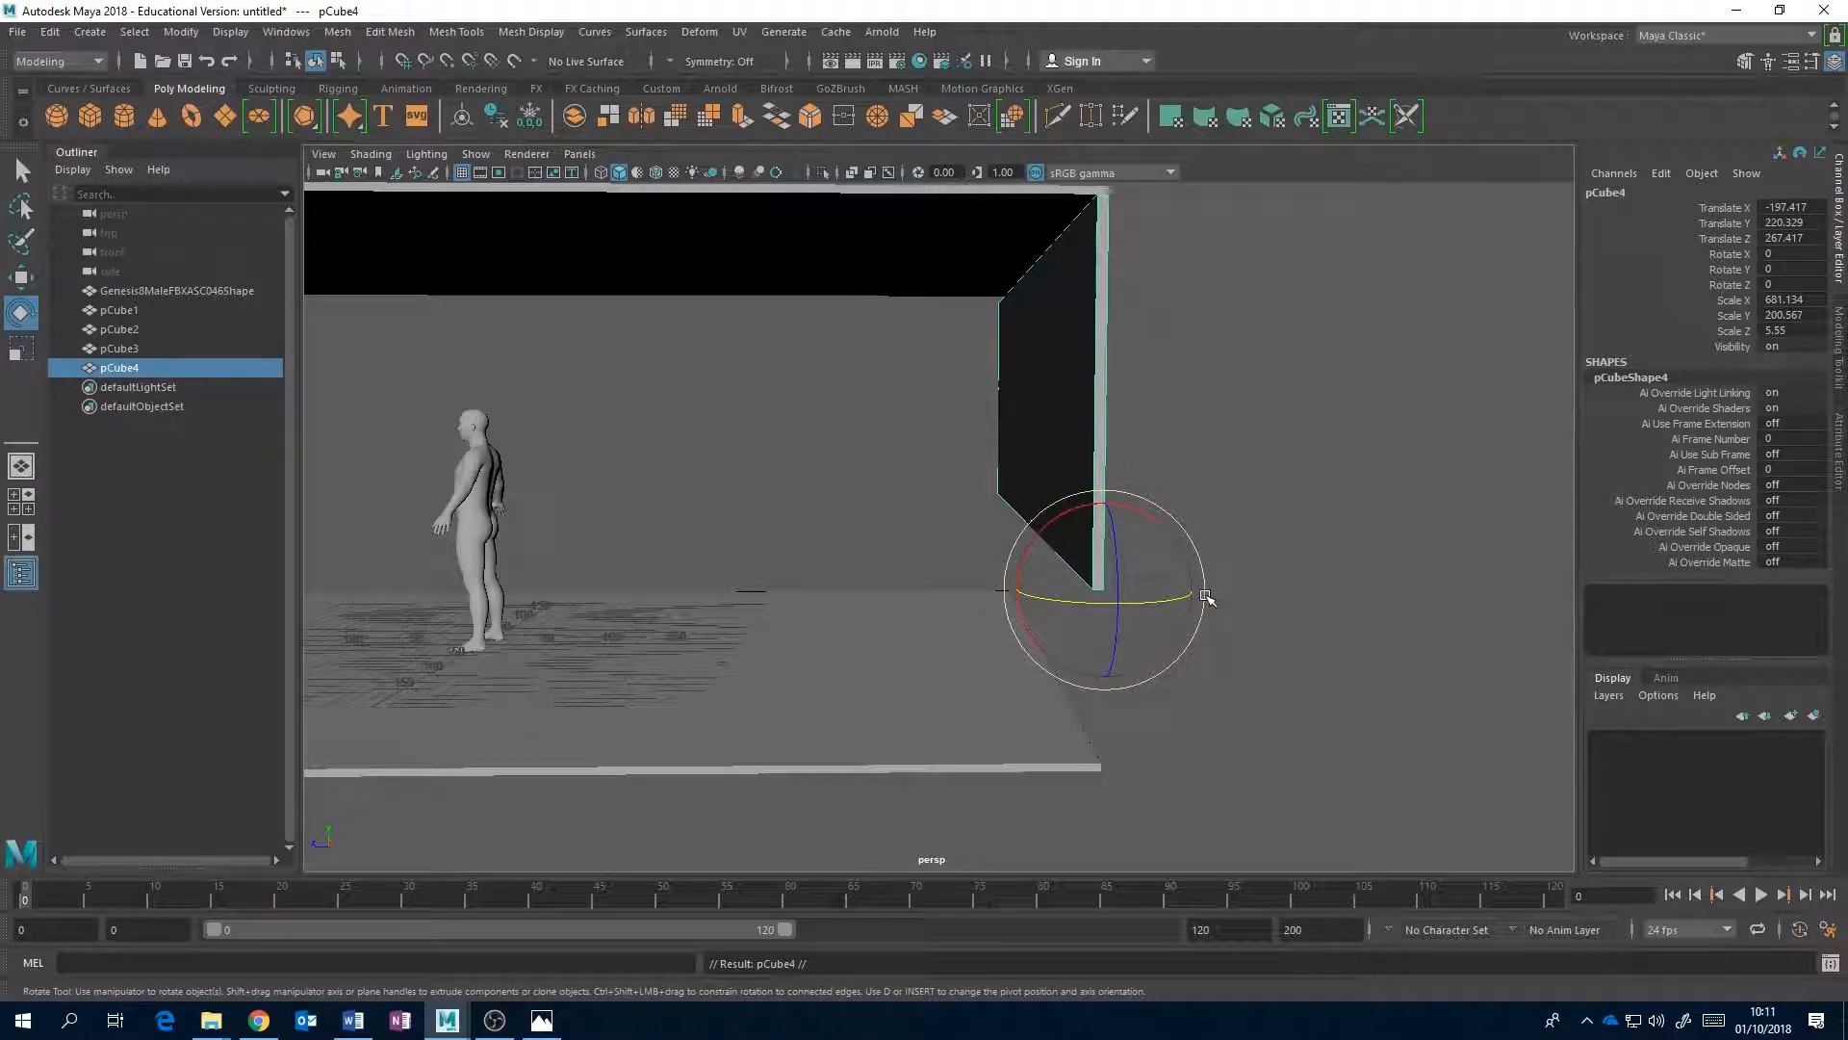
{"action": "left_click_drag", "start_coordinate": [1163, 602], "coordinate": [1280, 575]}
- Lengthen the side wall panel along the room to an X scale of about 863.2
{"action": "left_click_drag", "start_coordinate": [1007, 507], "coordinate": [1052, 545], "text": "alt"}
{"action": "key", "text": "r"}
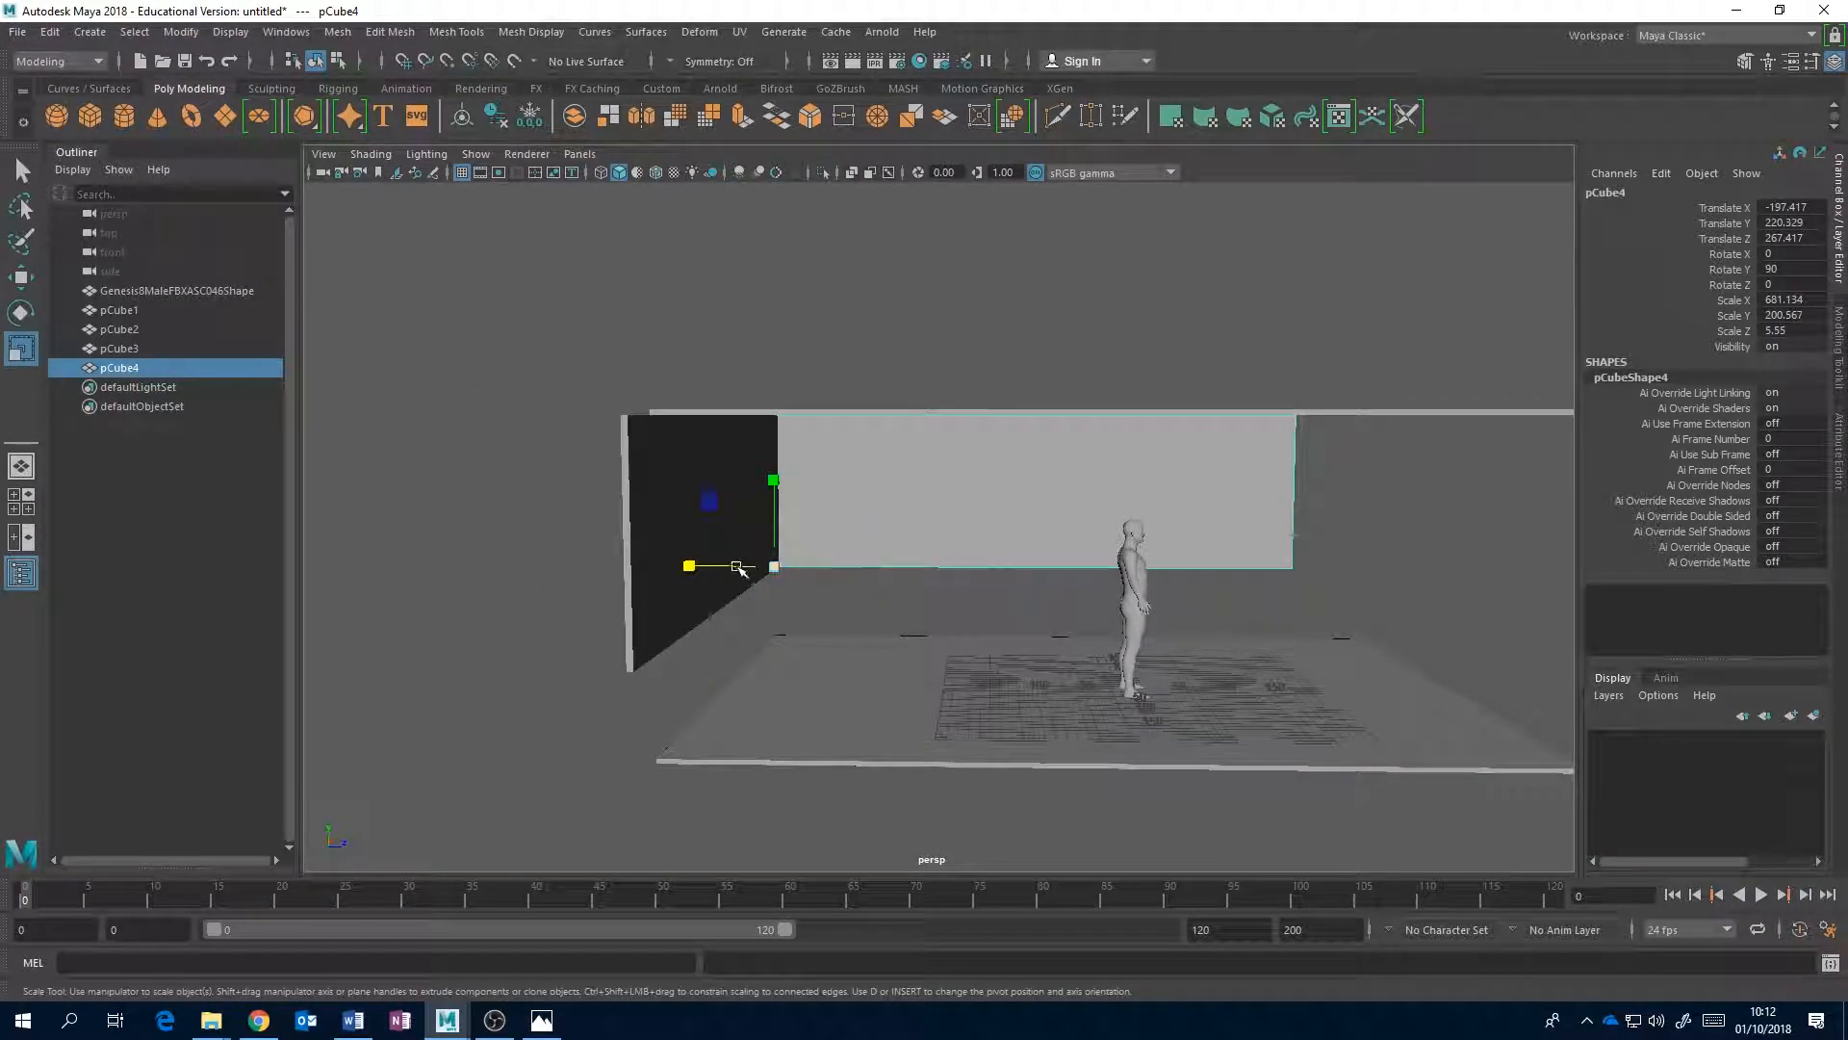
{"action": "left_click_drag", "start_coordinate": [688, 564], "coordinate": [659, 566]}
{"action": "left_click_drag", "start_coordinate": [1068, 557], "coordinate": [1261, 525], "text": "alt"}
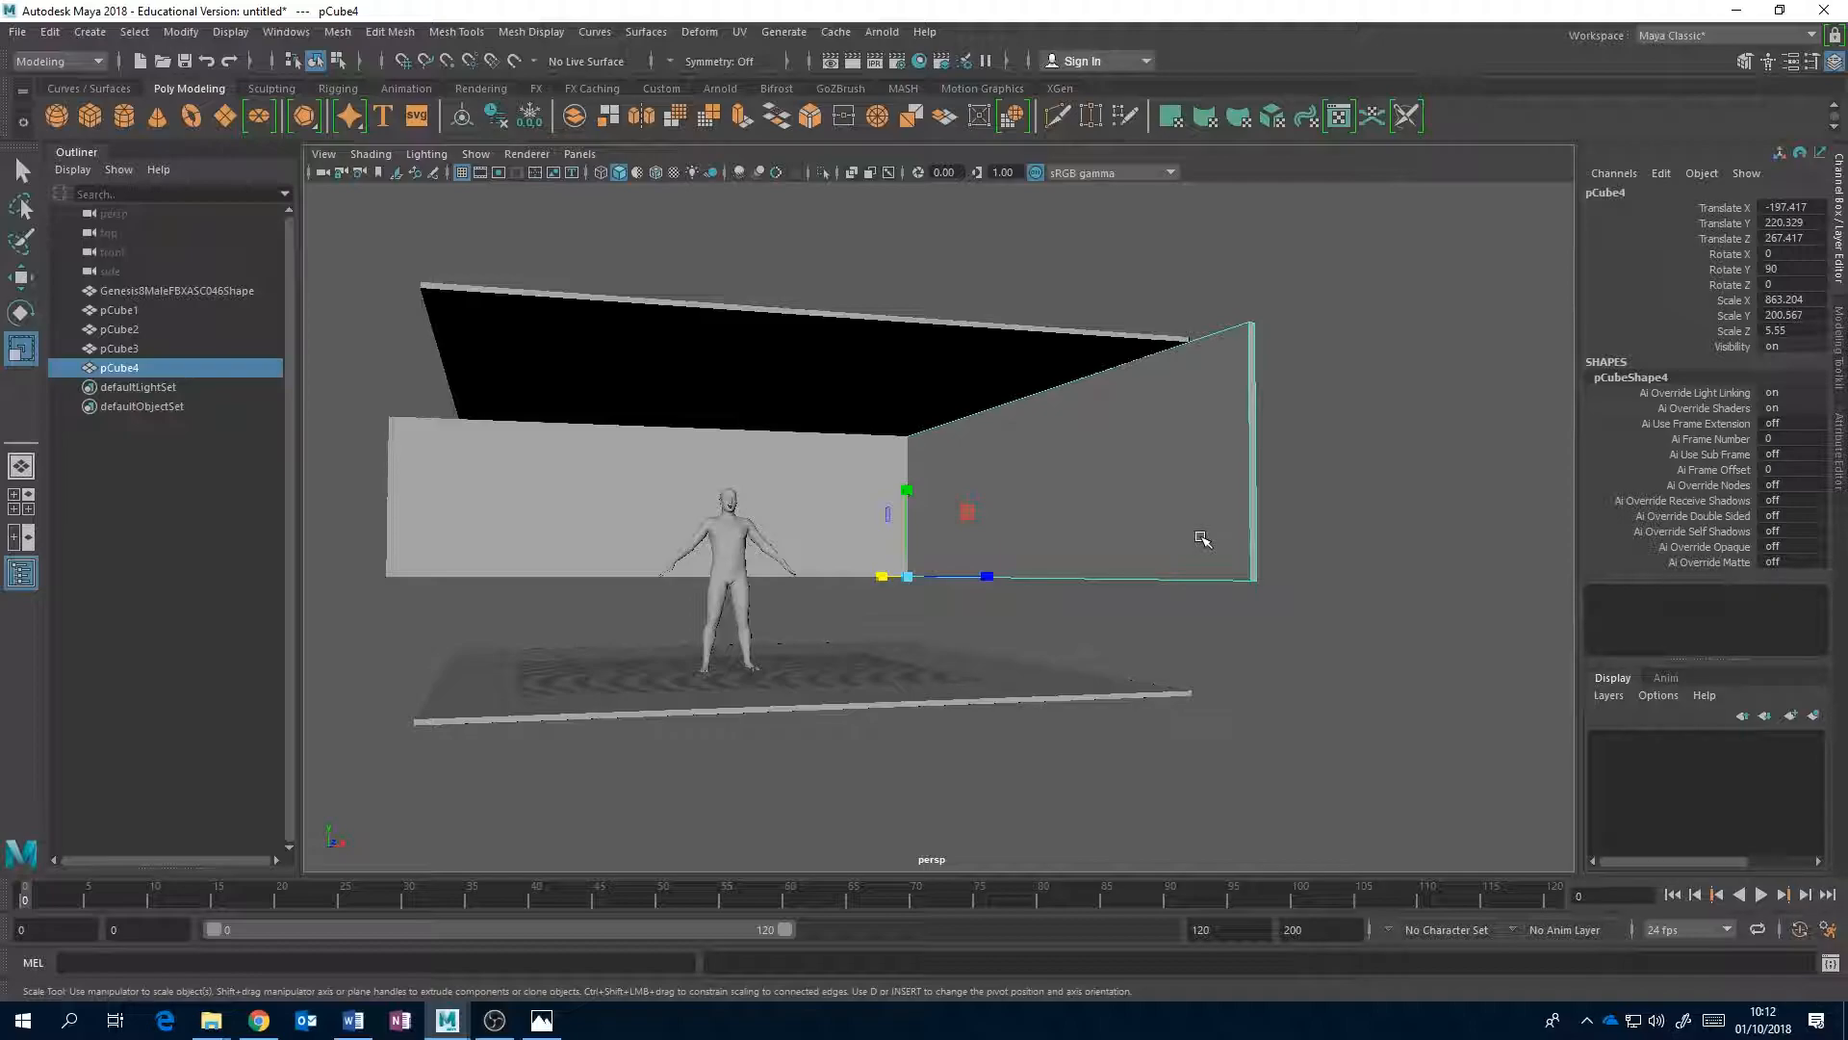
{"action": "mouse_move", "coordinate": [1187, 520]}
{"action": "left_mouse_down", "text": "alt"}
{"action": "mouse_move", "coordinate": [1097, 537]}
{"action": "mouse_move", "coordinate": [1188, 536]}
{"action": "left_mouse_up", "text": "alt"}
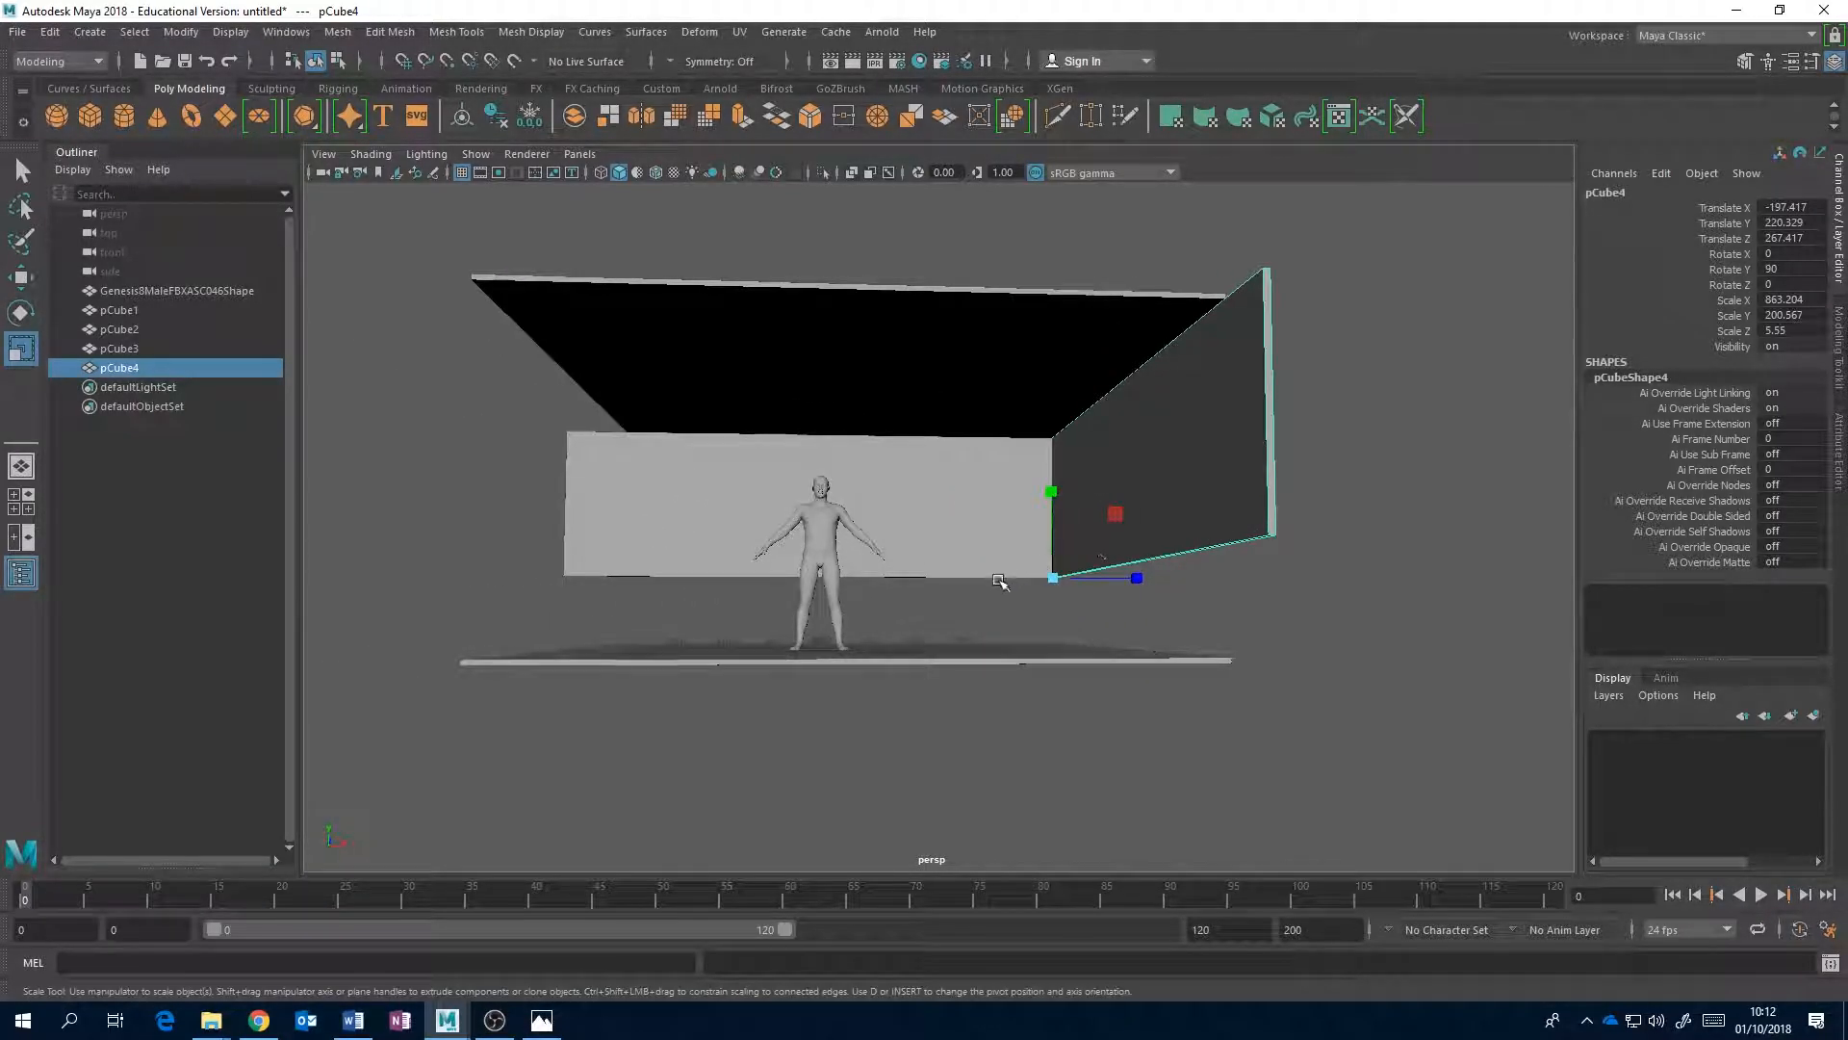
- Compare the side wall panel and the open space beneath it with the fireplace wall and ledge in the reference photo
{"action": "left_click", "coordinate": [542, 1020]}
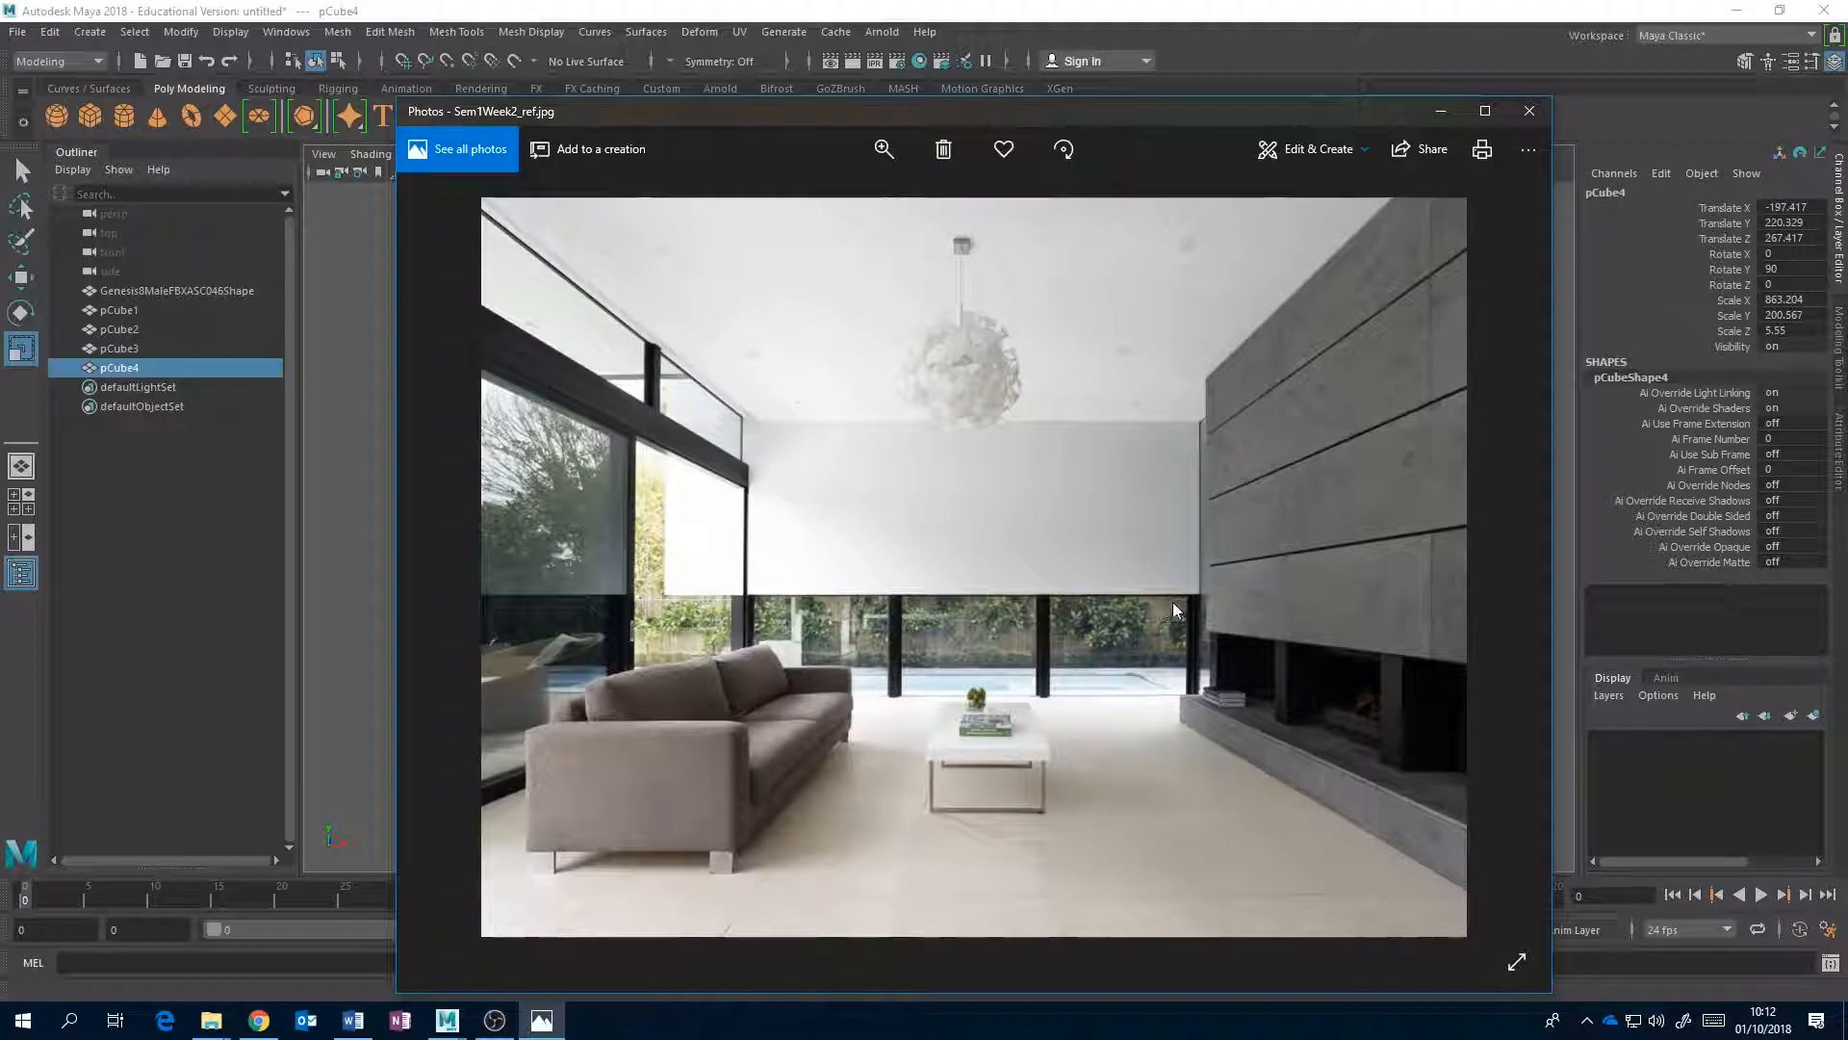
{"action": "left_click", "coordinate": [446, 1020]}
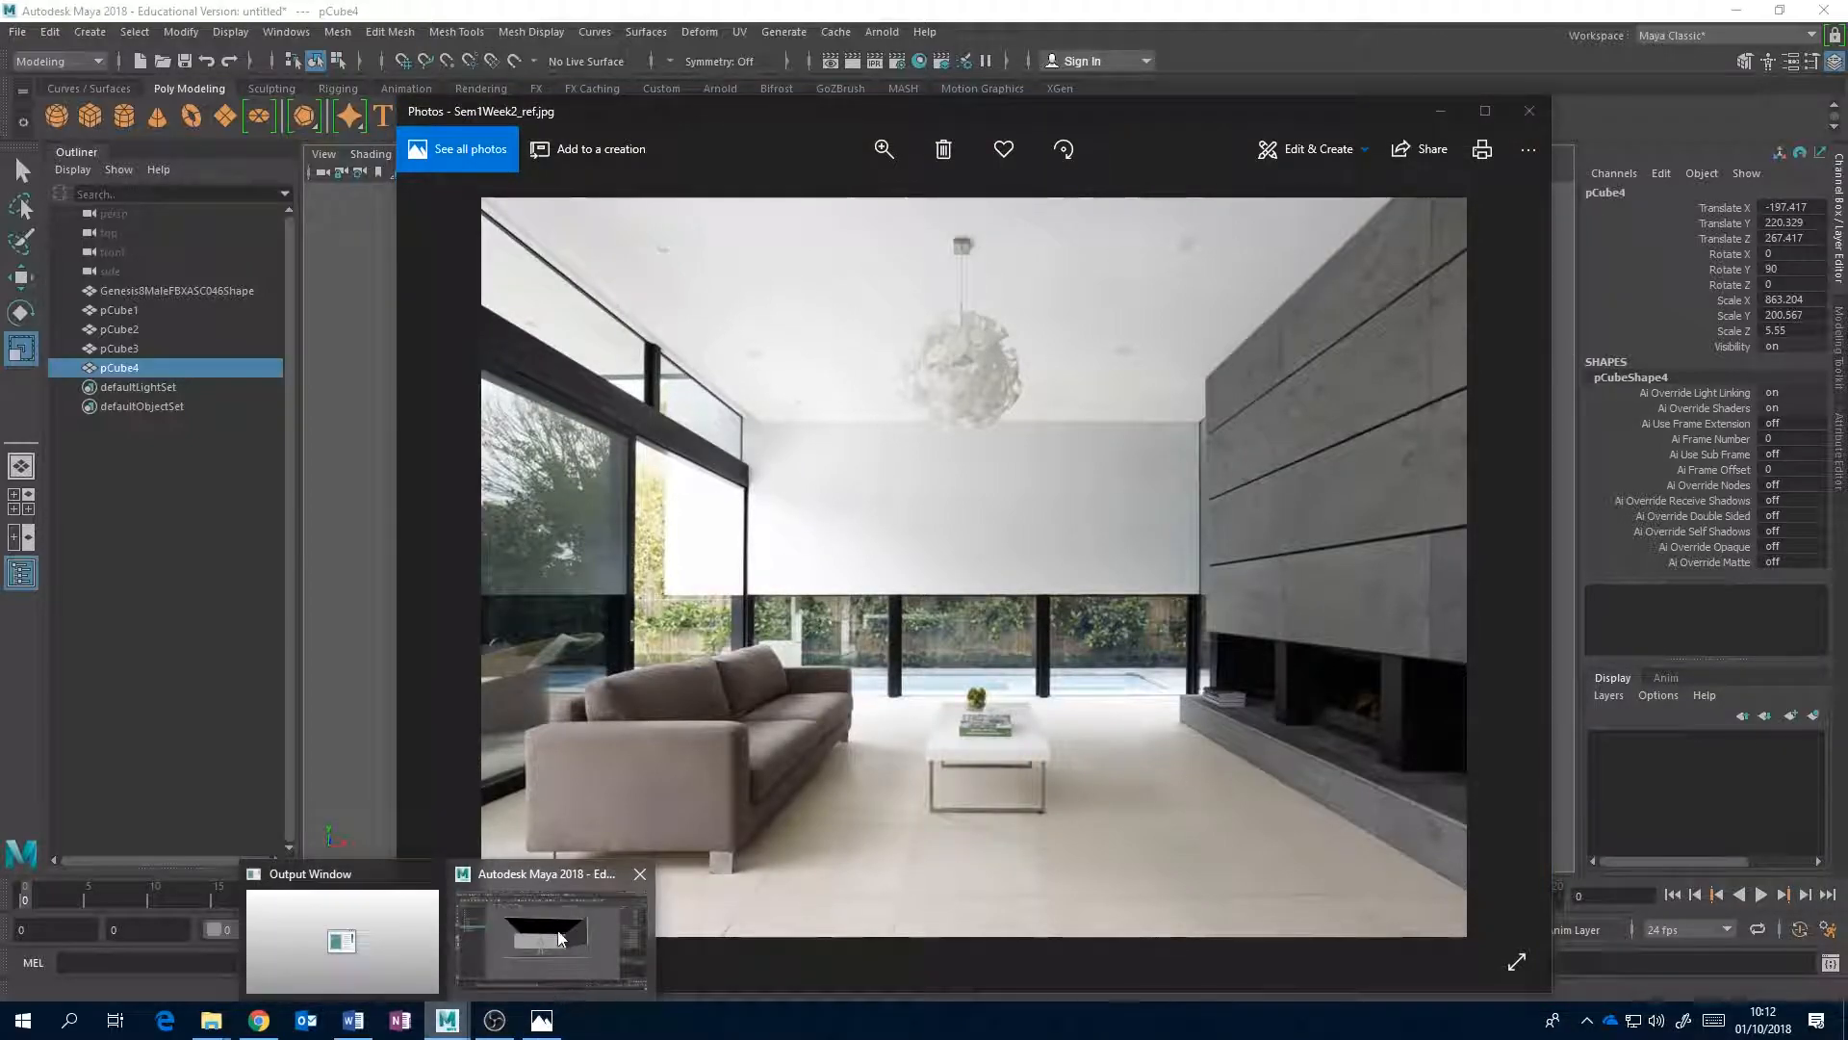
{"action": "left_click", "coordinate": [558, 934]}
{"action": "left_click_drag", "start_coordinate": [1186, 602], "coordinate": [1061, 536], "text": "alt"}
{"action": "middle_click_drag", "start_coordinate": [974, 578], "coordinate": [1071, 525], "text": "alt"}
{"action": "left_click", "coordinate": [542, 1020]}
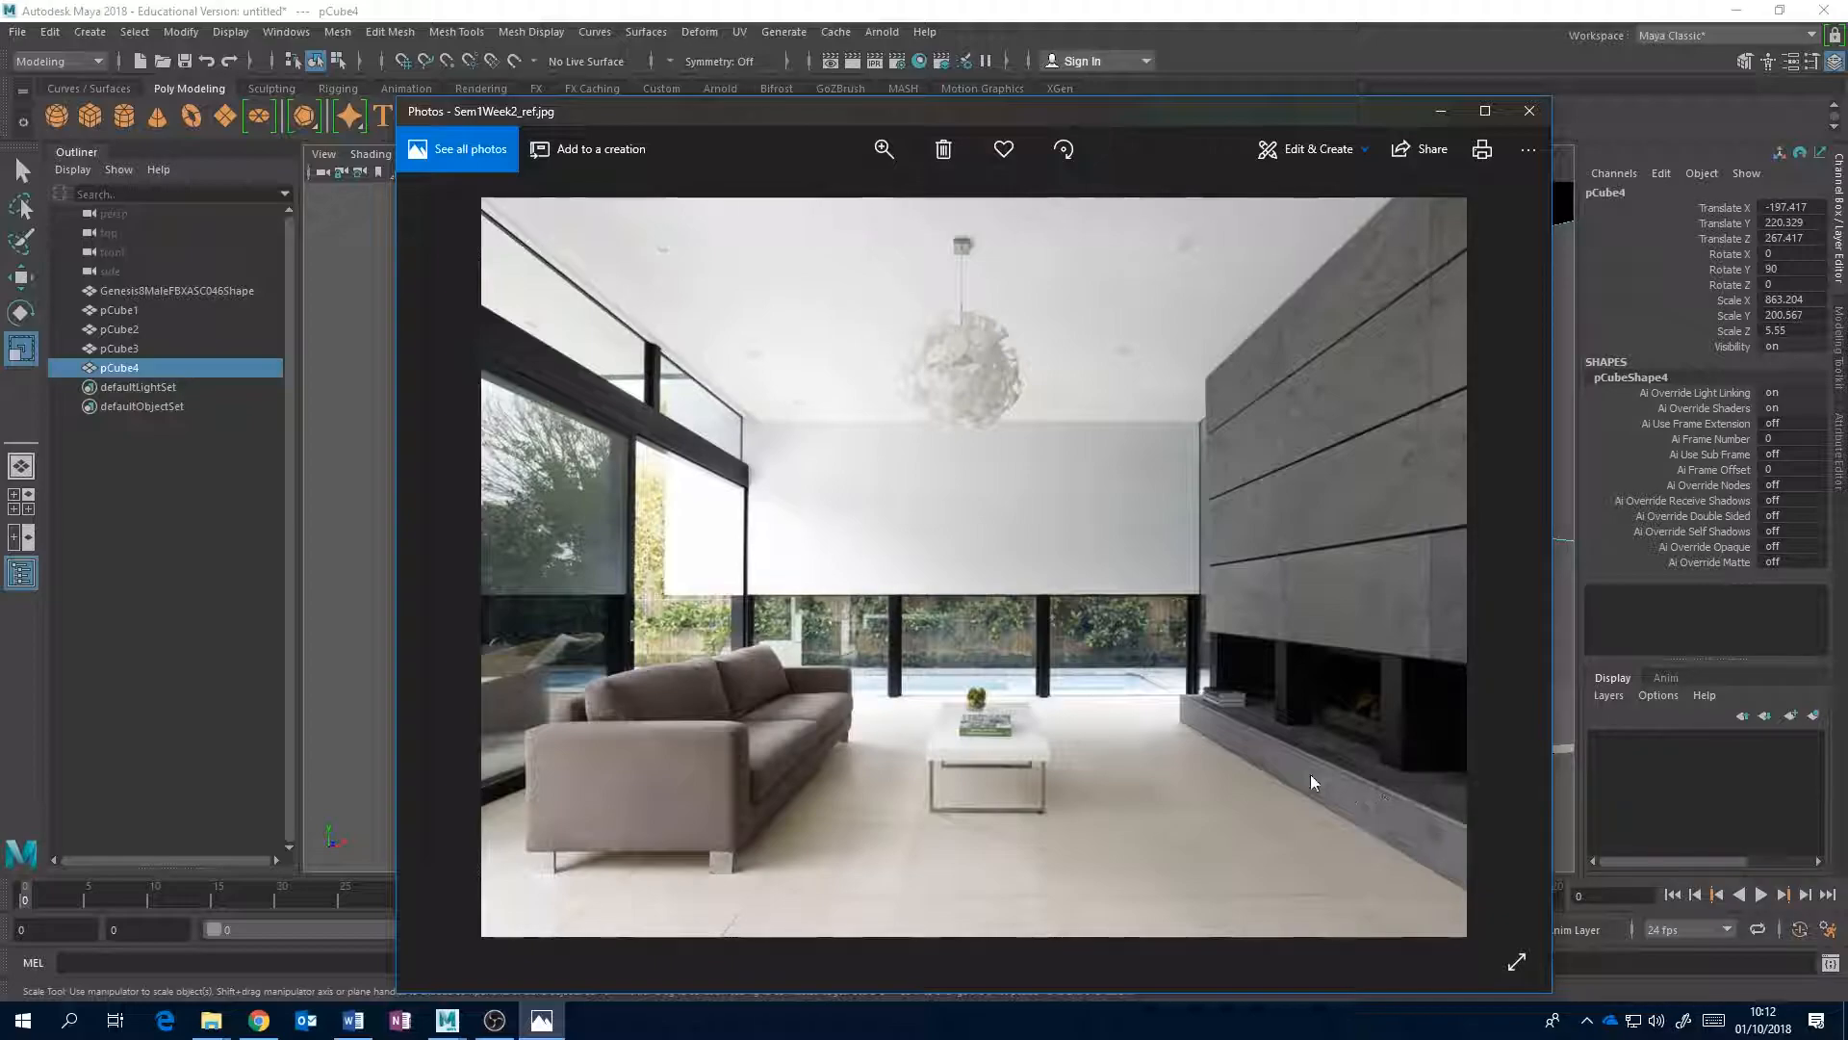
{"action": "key", "text": "alt+Tab"}
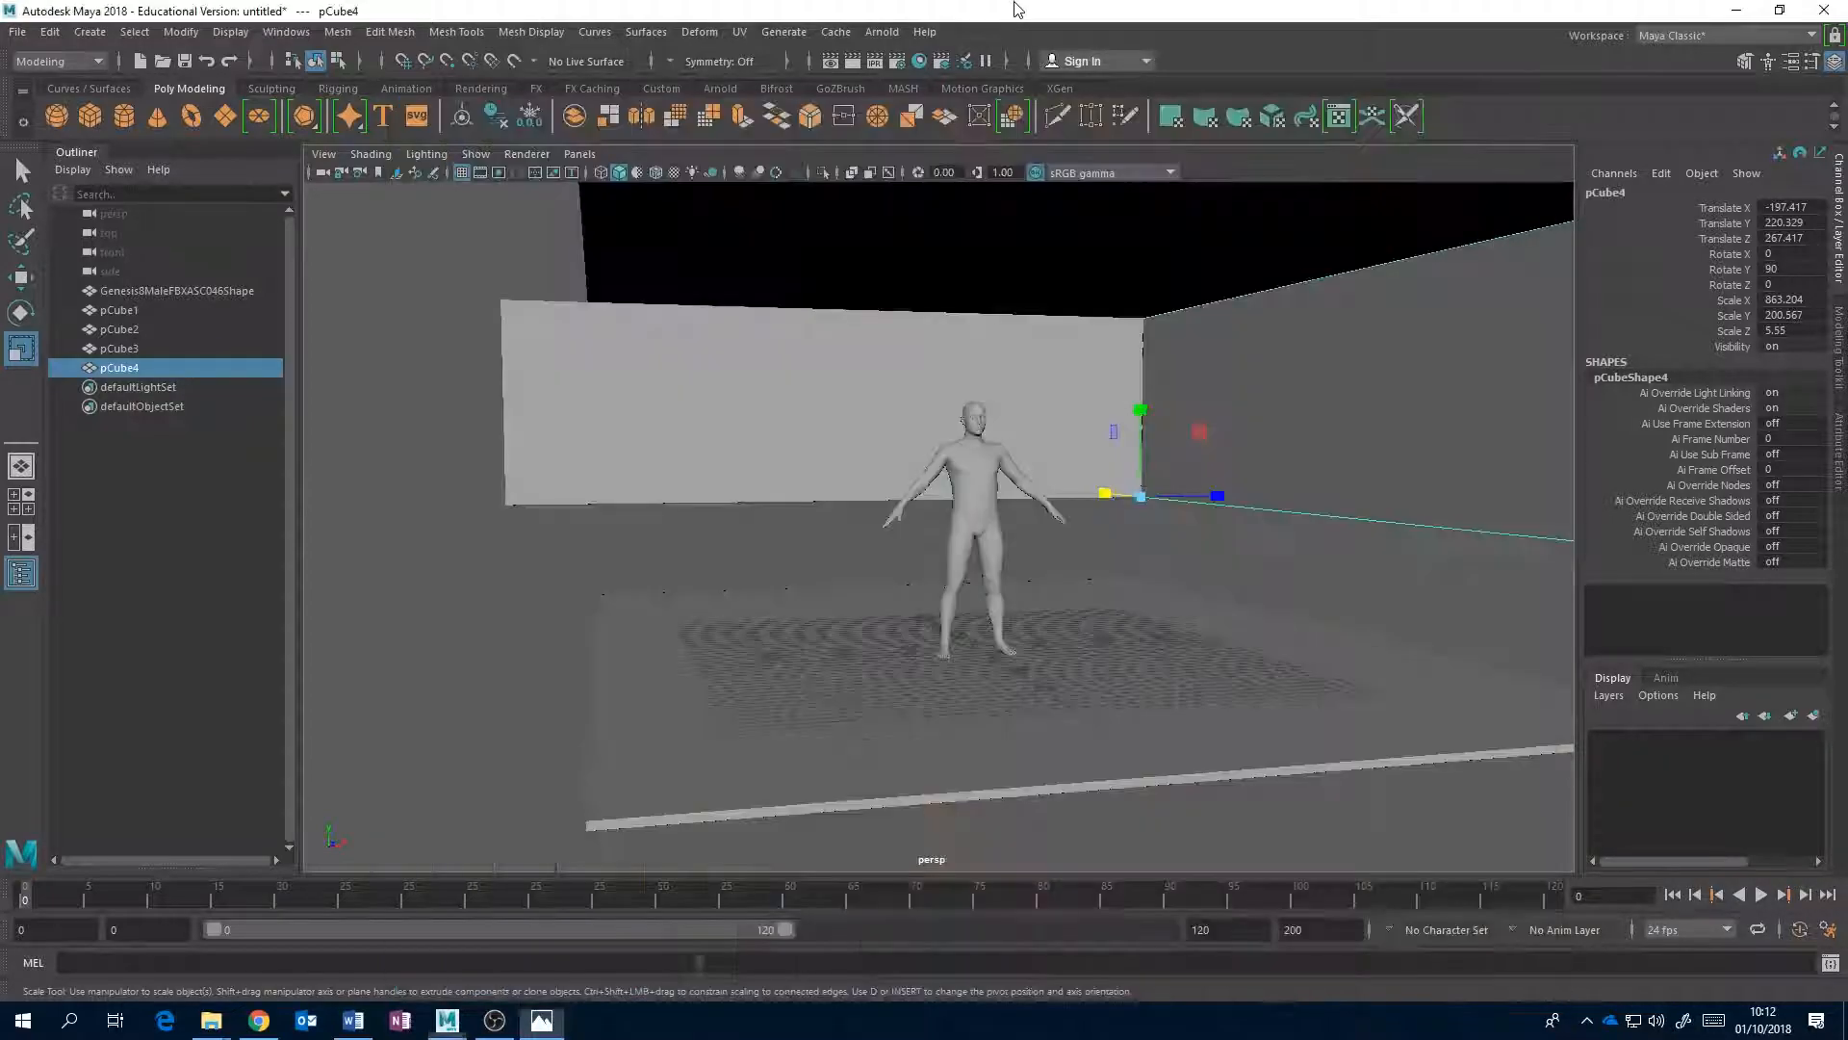
{"action": "middle_click_drag", "start_coordinate": [1148, 435], "coordinate": [895, 385], "text": "alt"}
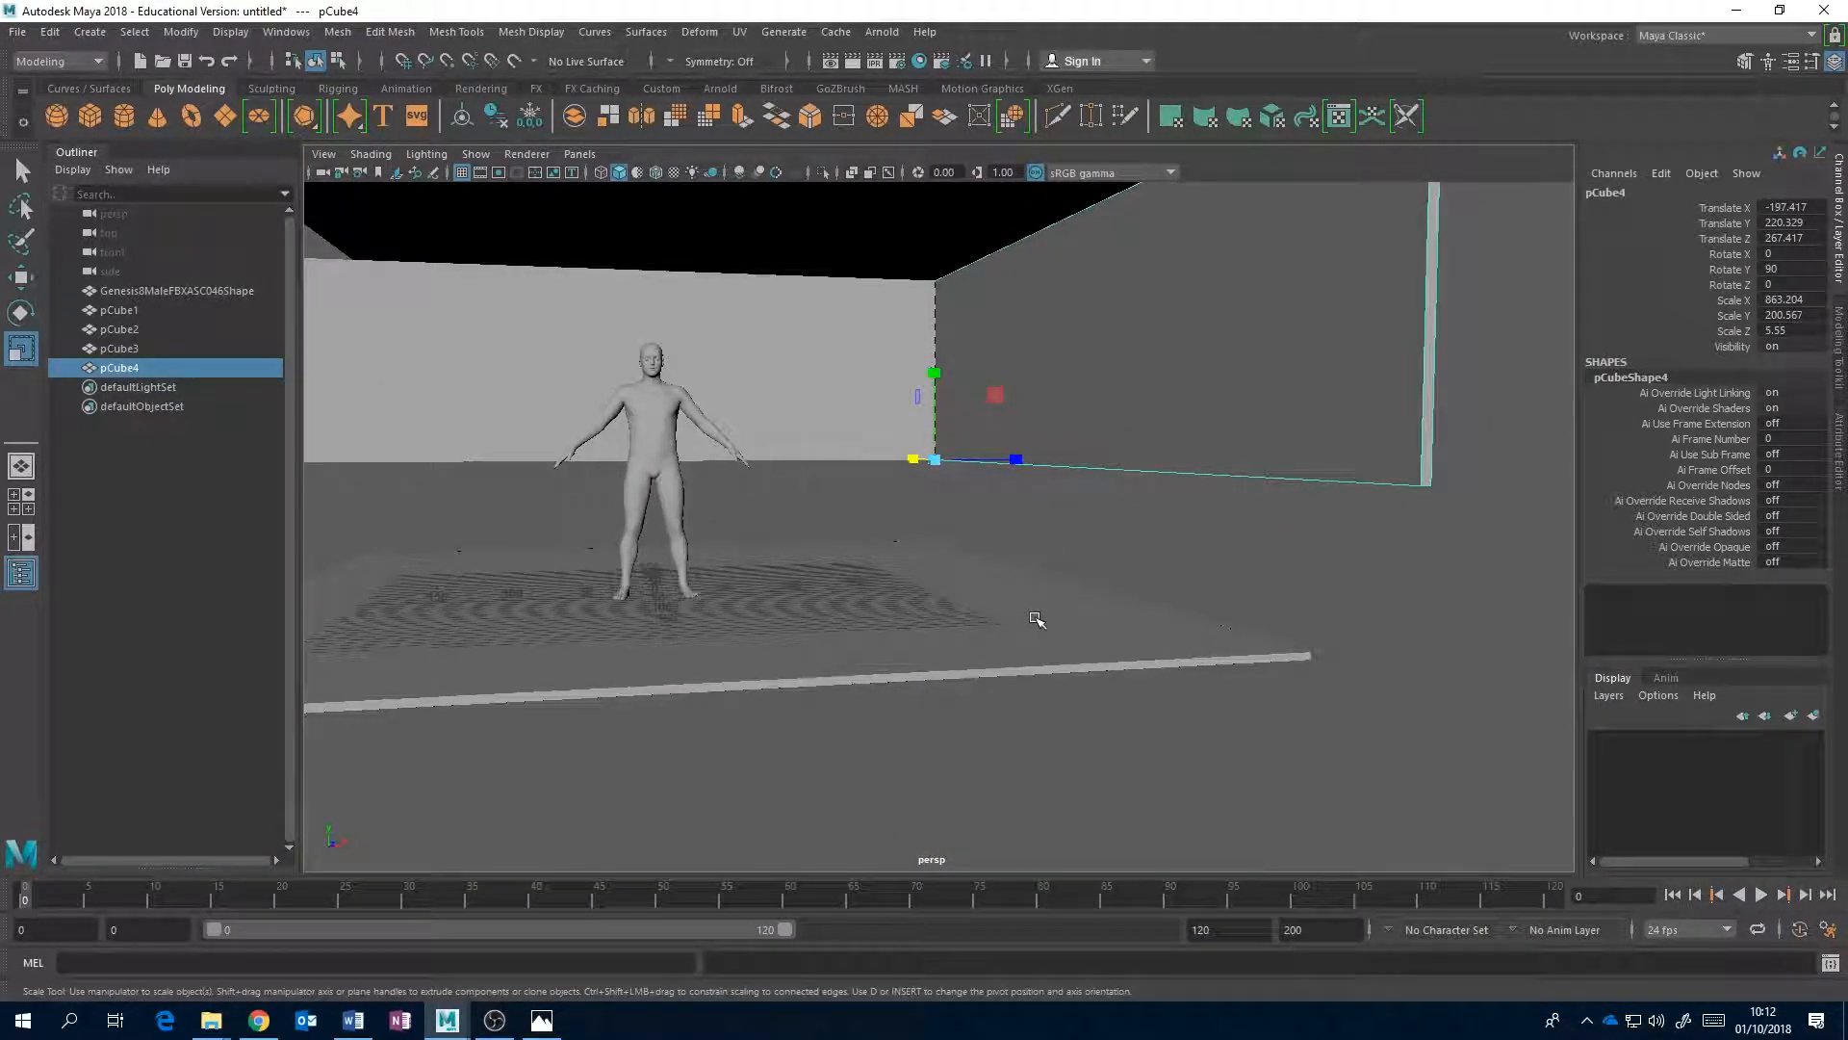
{"action": "middle_click_drag", "start_coordinate": [1023, 277], "coordinate": [1044, 405], "text": "alt"}
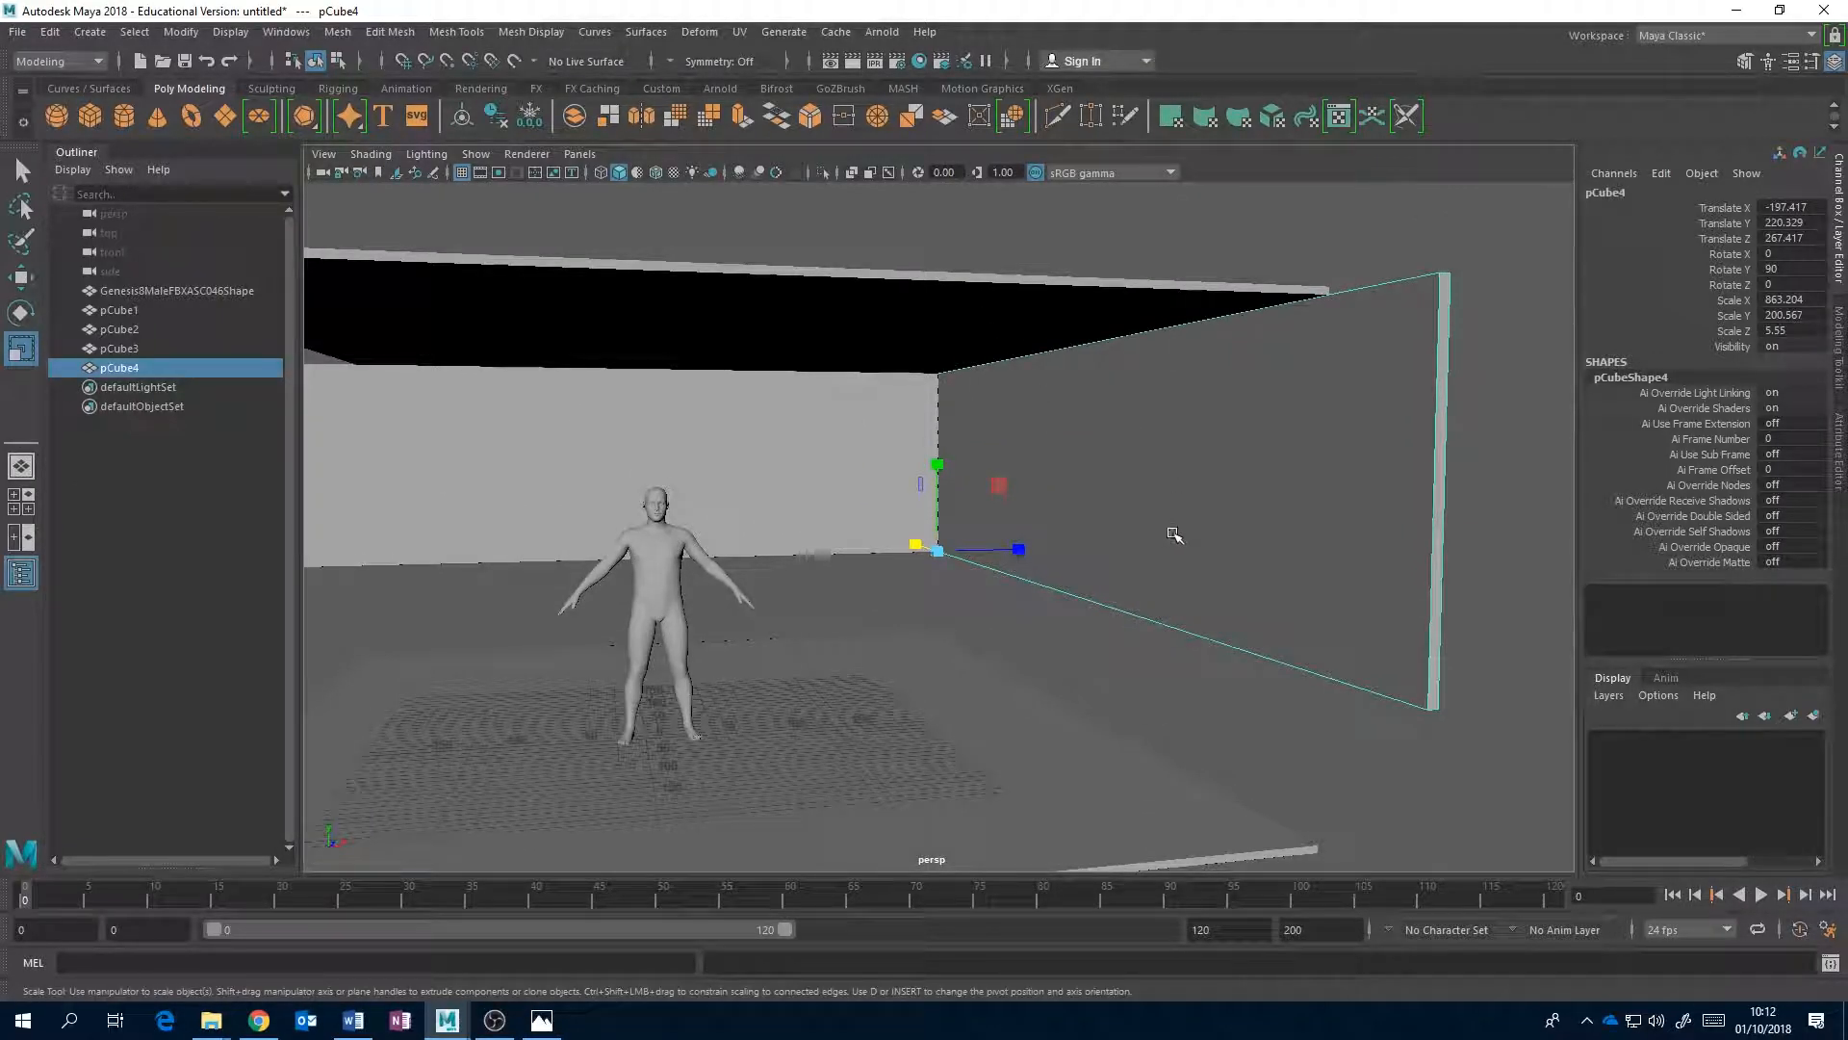
{"action": "middle_click_drag", "start_coordinate": [1201, 582], "coordinate": [1191, 514], "text": "alt"}
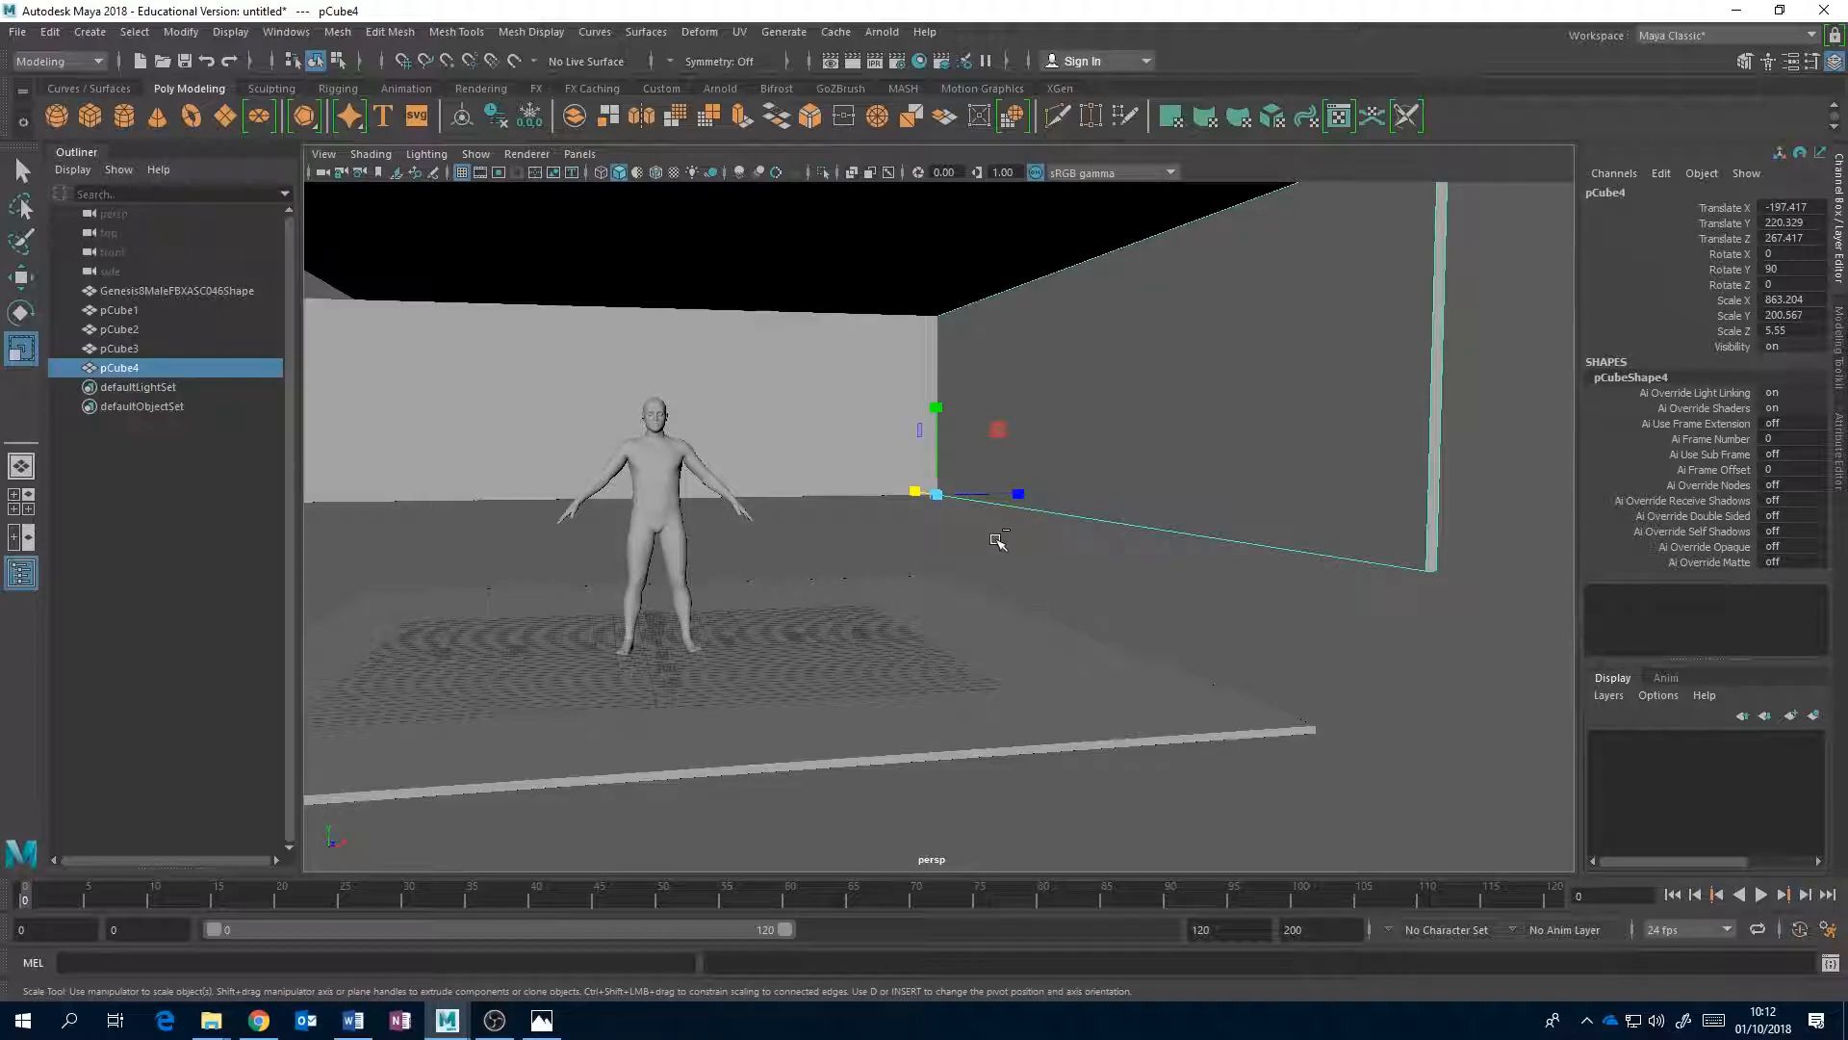
- Duplicate the side wall panel and snap the copy down to floor level inside the room, at about Translate X -364.4, Y 128, Z 381.6
{"action": "key", "text": "ctrl+d"}
{"action": "key", "text": "w"}
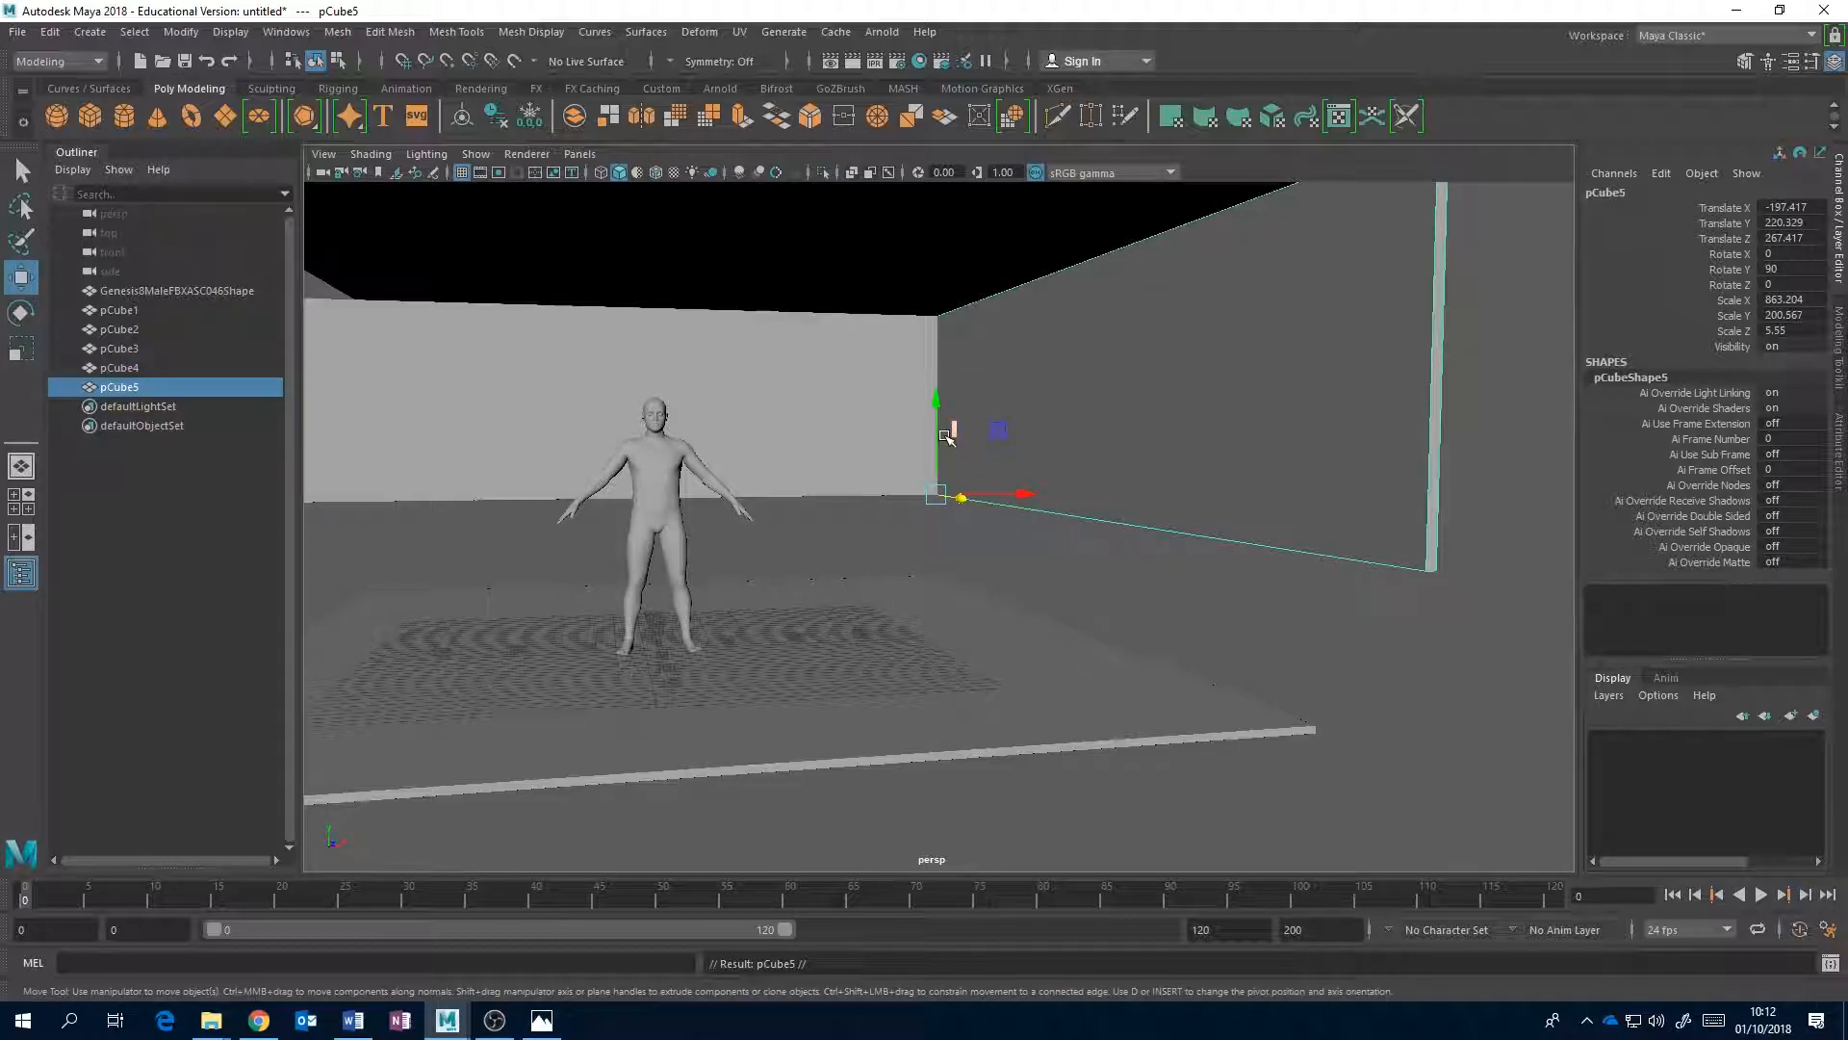
{"action": "middle_click_drag", "start_coordinate": [1287, 653], "coordinate": [1139, 562], "text": "alt"}
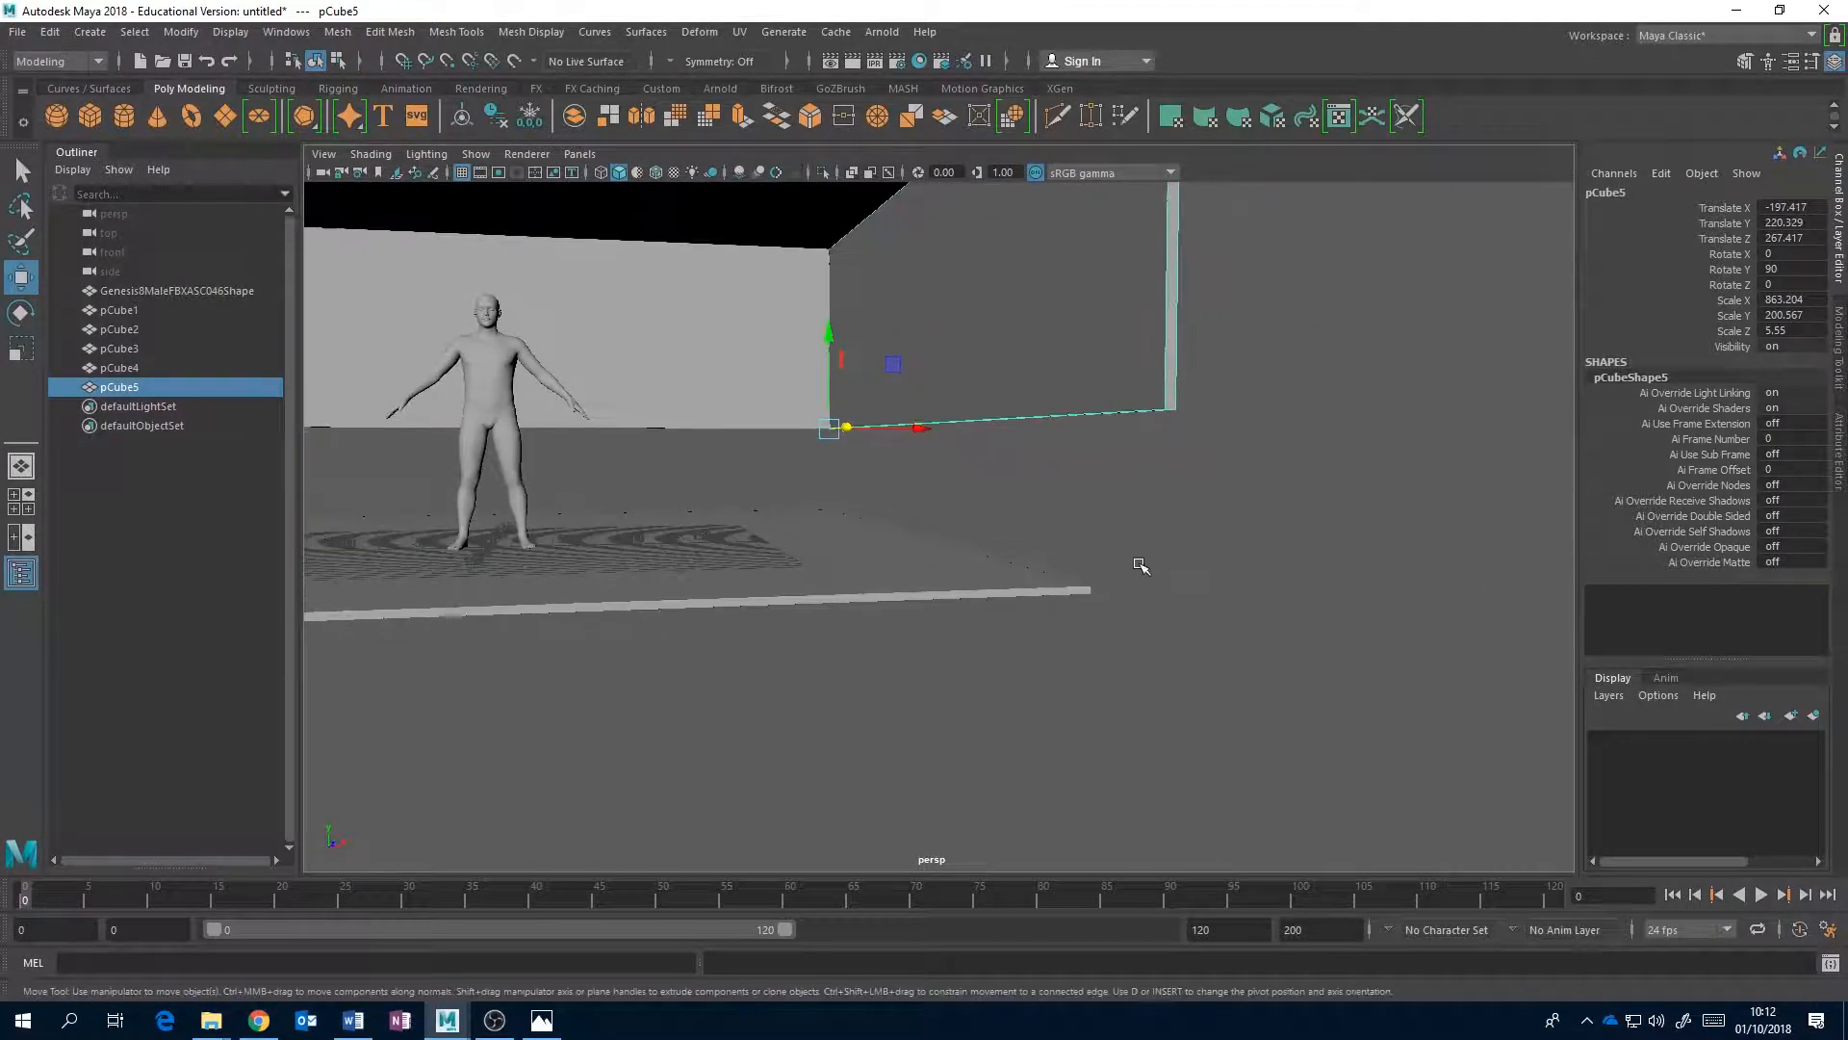
{"action": "scroll", "coordinate": [1140, 562], "scroll_direction": "up", "scroll_amount": 2}
{"action": "scroll", "coordinate": [1266, 643], "scroll_direction": "down", "scroll_amount": 2}
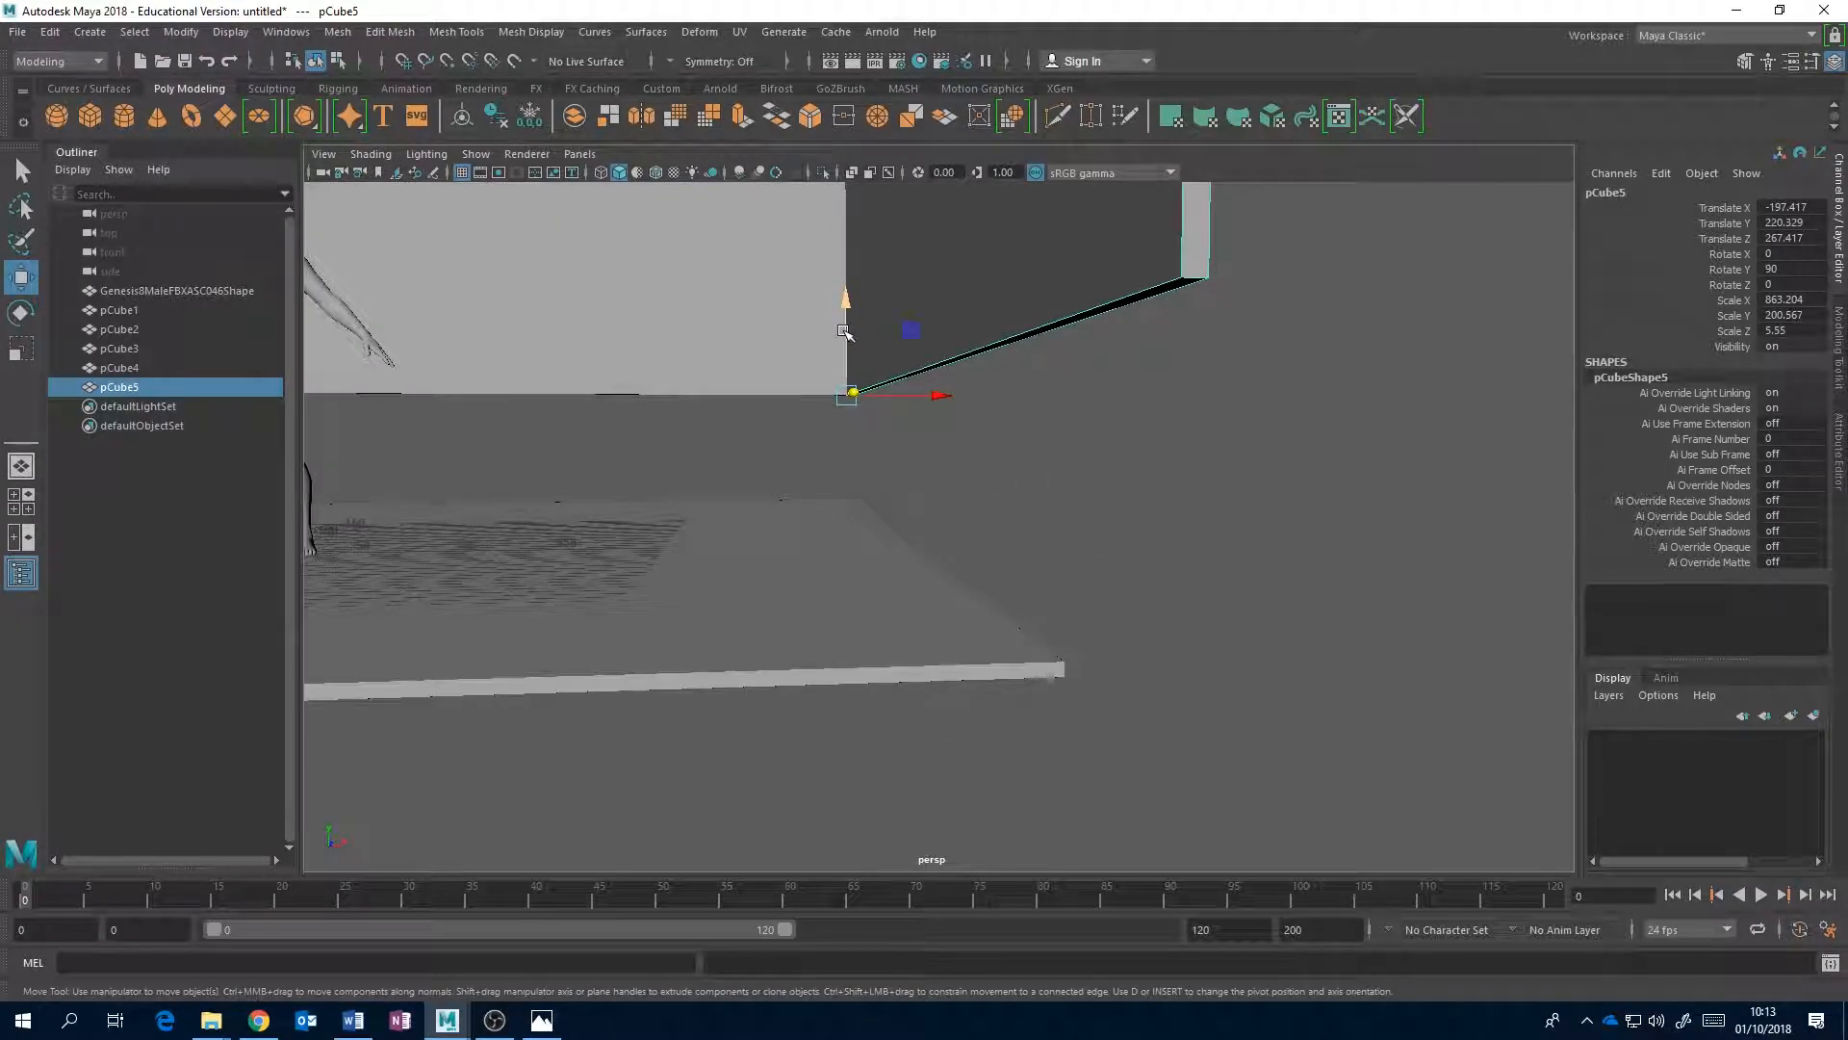
{"action": "key", "text": "v"}
{"action": "left_click_drag", "start_coordinate": [849, 301], "coordinate": [819, 498]}
{"action": "left_click_drag", "start_coordinate": [703, 503], "coordinate": [897, 516], "text": "alt"}
{"action": "right_click_drag", "start_coordinate": [897, 516], "coordinate": [671, 571], "text": "alt"}
{"action": "left_click_drag", "start_coordinate": [652, 534], "coordinate": [691, 510]}
{"action": "left_click_drag", "start_coordinate": [795, 518], "coordinate": [941, 540], "text": "alt"}
{"action": "left_click_drag", "start_coordinate": [784, 644], "coordinate": [774, 554], "text": "alt"}
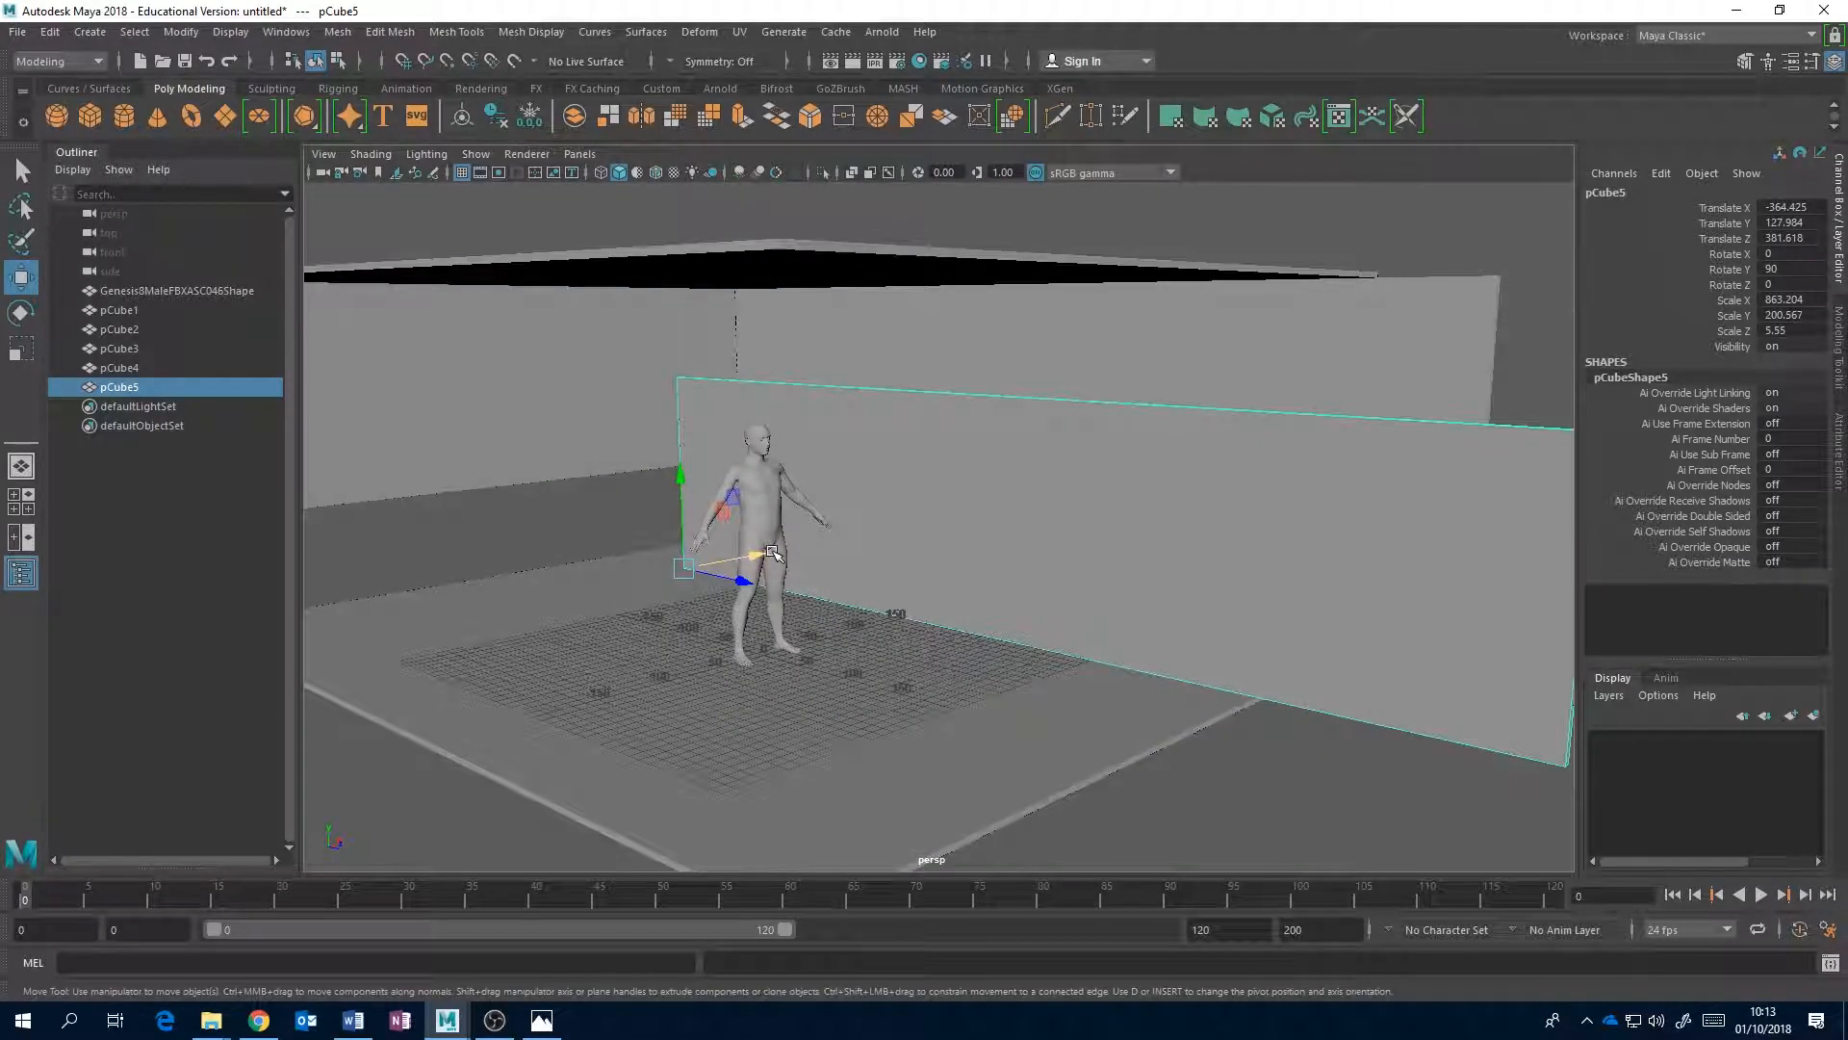
- Flatten and thicken the copy into a low ledge with a Y scale of about 22.2 and Z scale of about 75.2, checking the photo
{"action": "key", "text": "r"}
{"action": "left_click_drag", "start_coordinate": [681, 481], "coordinate": [917, 681]}
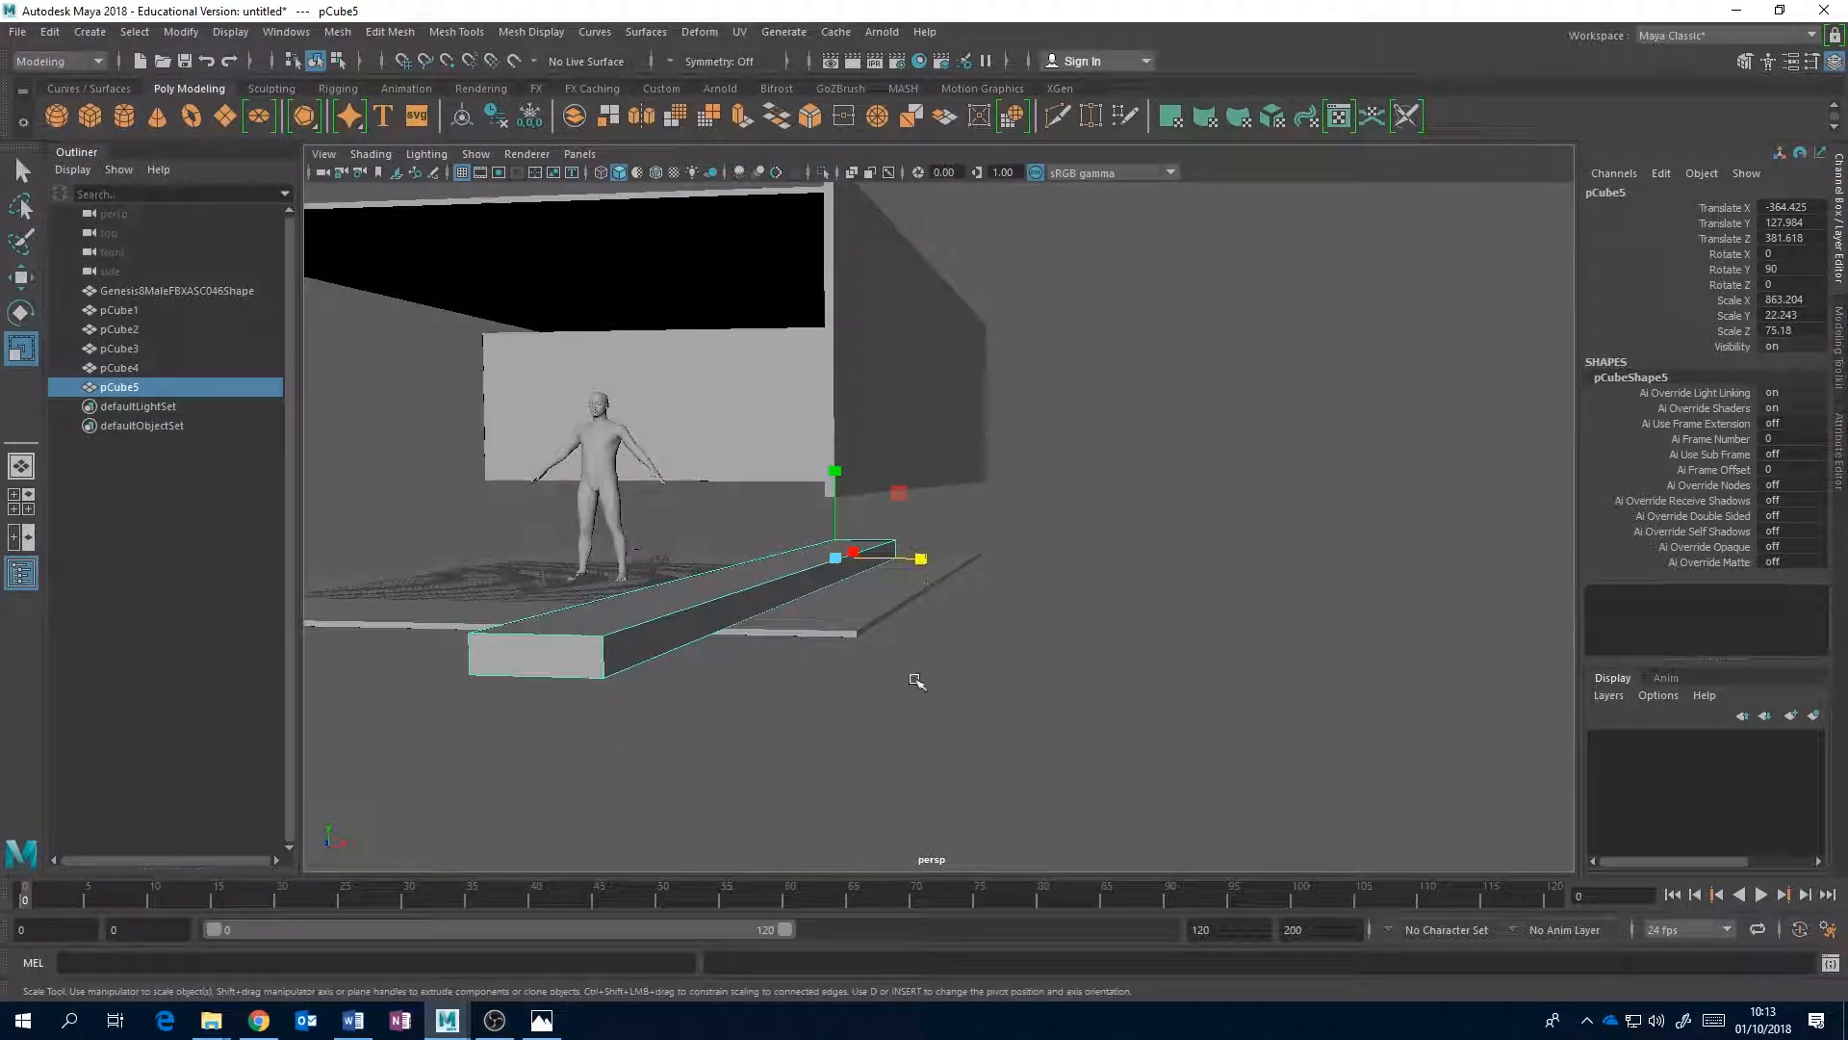
{"action": "left_click", "coordinate": [541, 1021]}
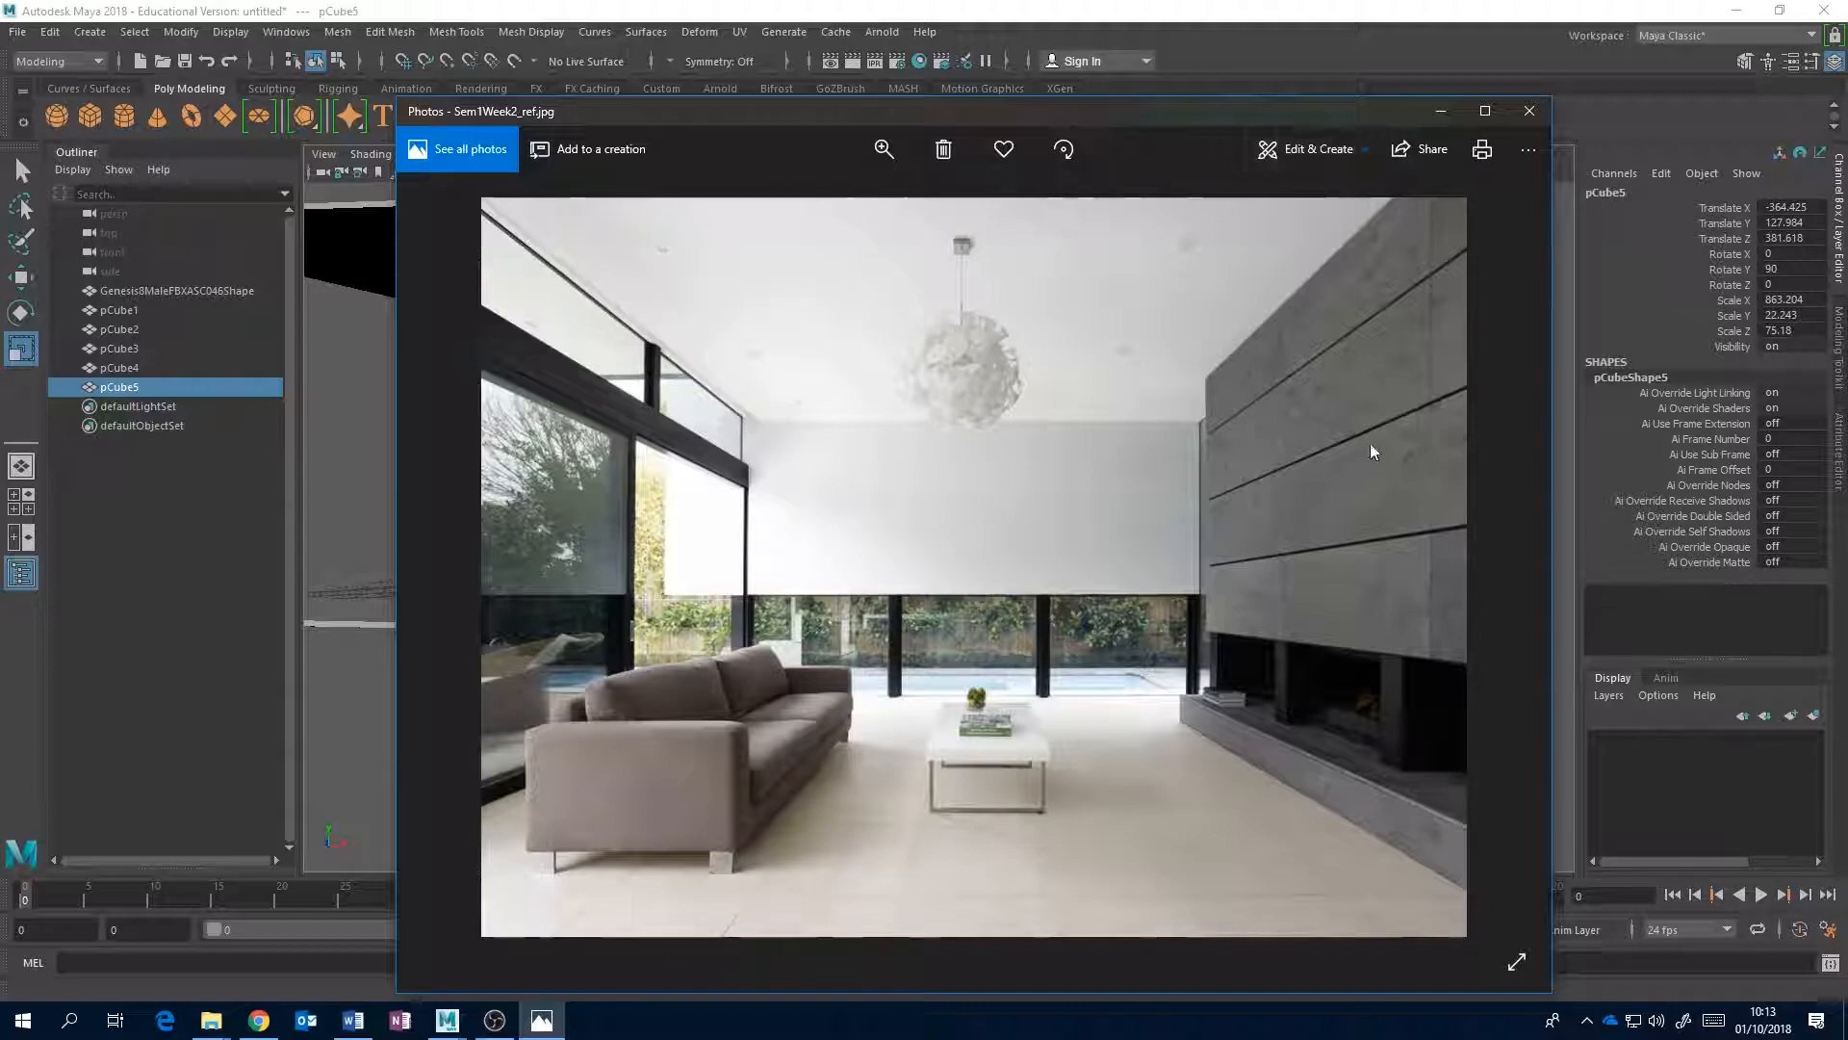
{"action": "left_click", "coordinate": [1147, 17]}
- Move the ledge's pivot to its outer lower corner vertex at the end nearest the back wall
{"action": "left_click_drag", "start_coordinate": [1155, 405], "coordinate": [973, 423], "text": "alt"}
{"action": "left_click_drag", "start_coordinate": [977, 542], "coordinate": [941, 511], "text": "alt"}
{"action": "right_click_drag", "start_coordinate": [814, 465], "coordinate": [734, 477]}
{"action": "left_click", "coordinate": [596, 594]}
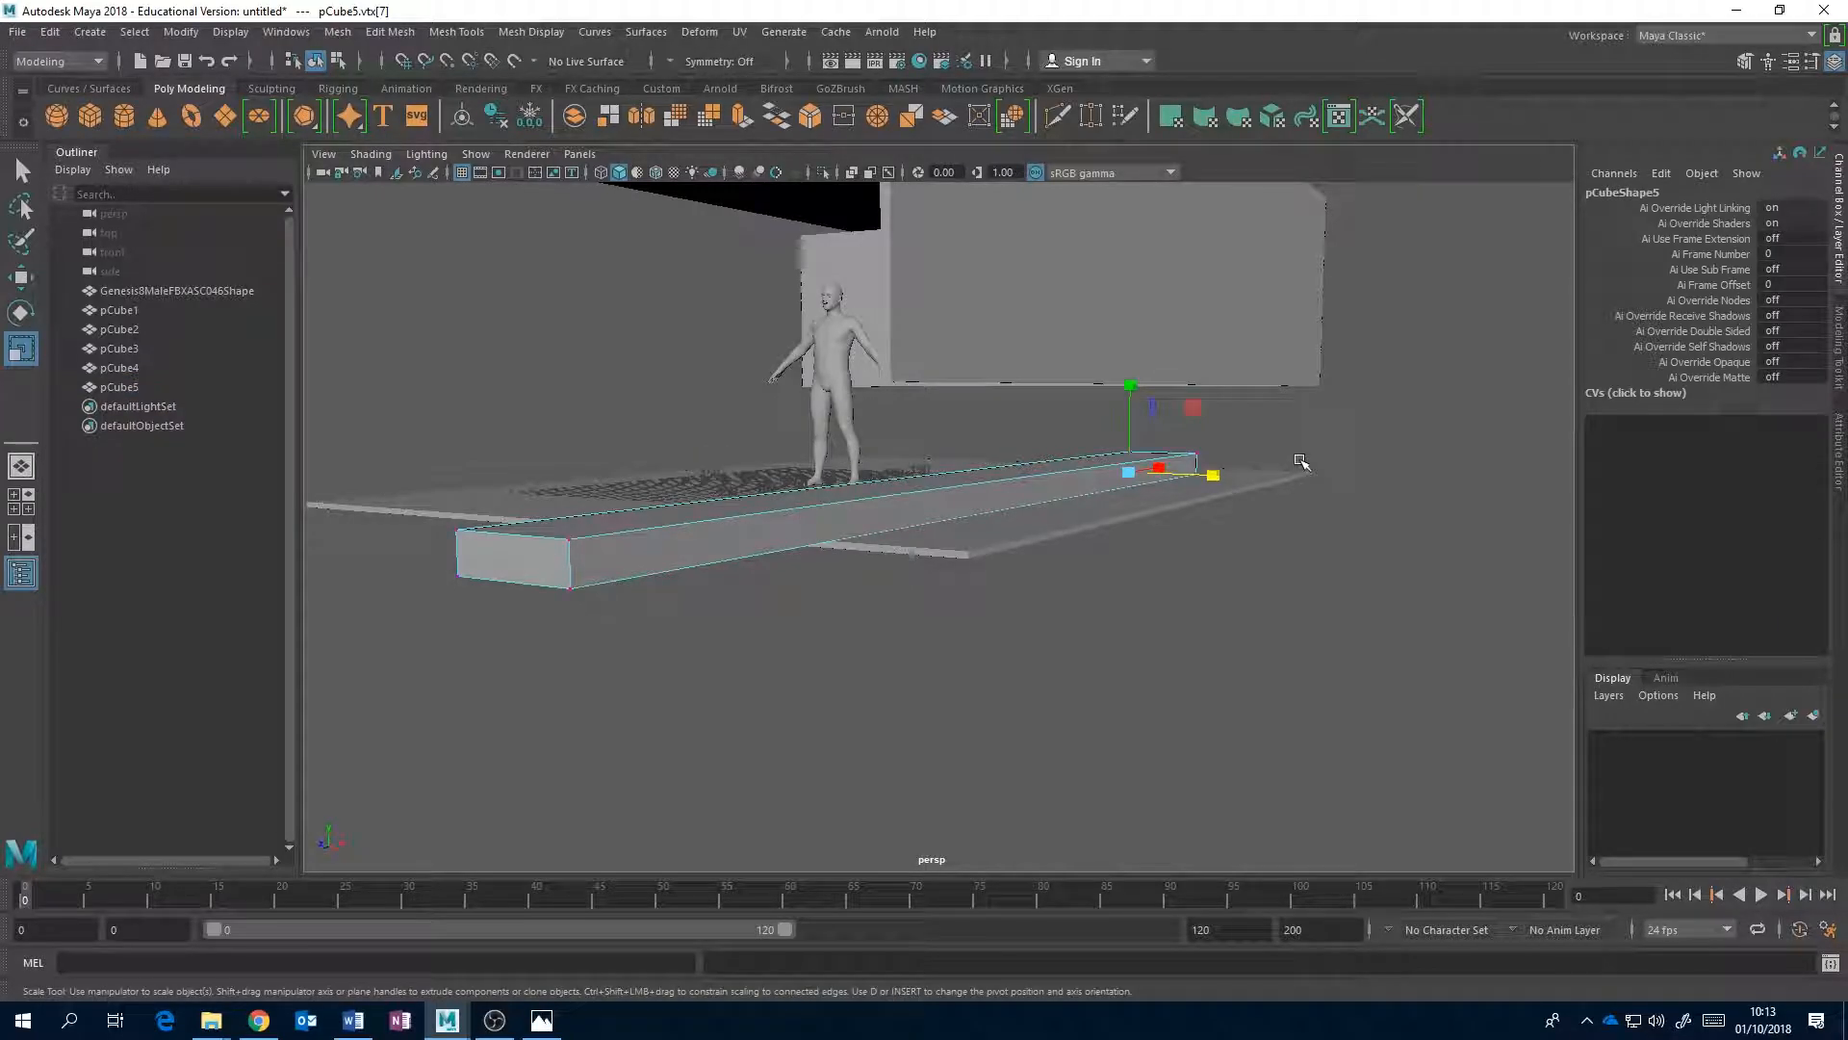
{"action": "left_click_drag", "start_coordinate": [1272, 443], "coordinate": [1132, 464], "text": "alt"}
{"action": "middle_click_drag", "start_coordinate": [1306, 495], "coordinate": [1036, 495], "text": "alt"}
{"action": "scroll", "coordinate": [1036, 495], "scroll_direction": "up", "scroll_amount": 3}
{"action": "left_click_drag", "start_coordinate": [1225, 480], "coordinate": [1065, 495], "text": "alt"}
{"action": "left_click", "coordinate": [1107, 507]}
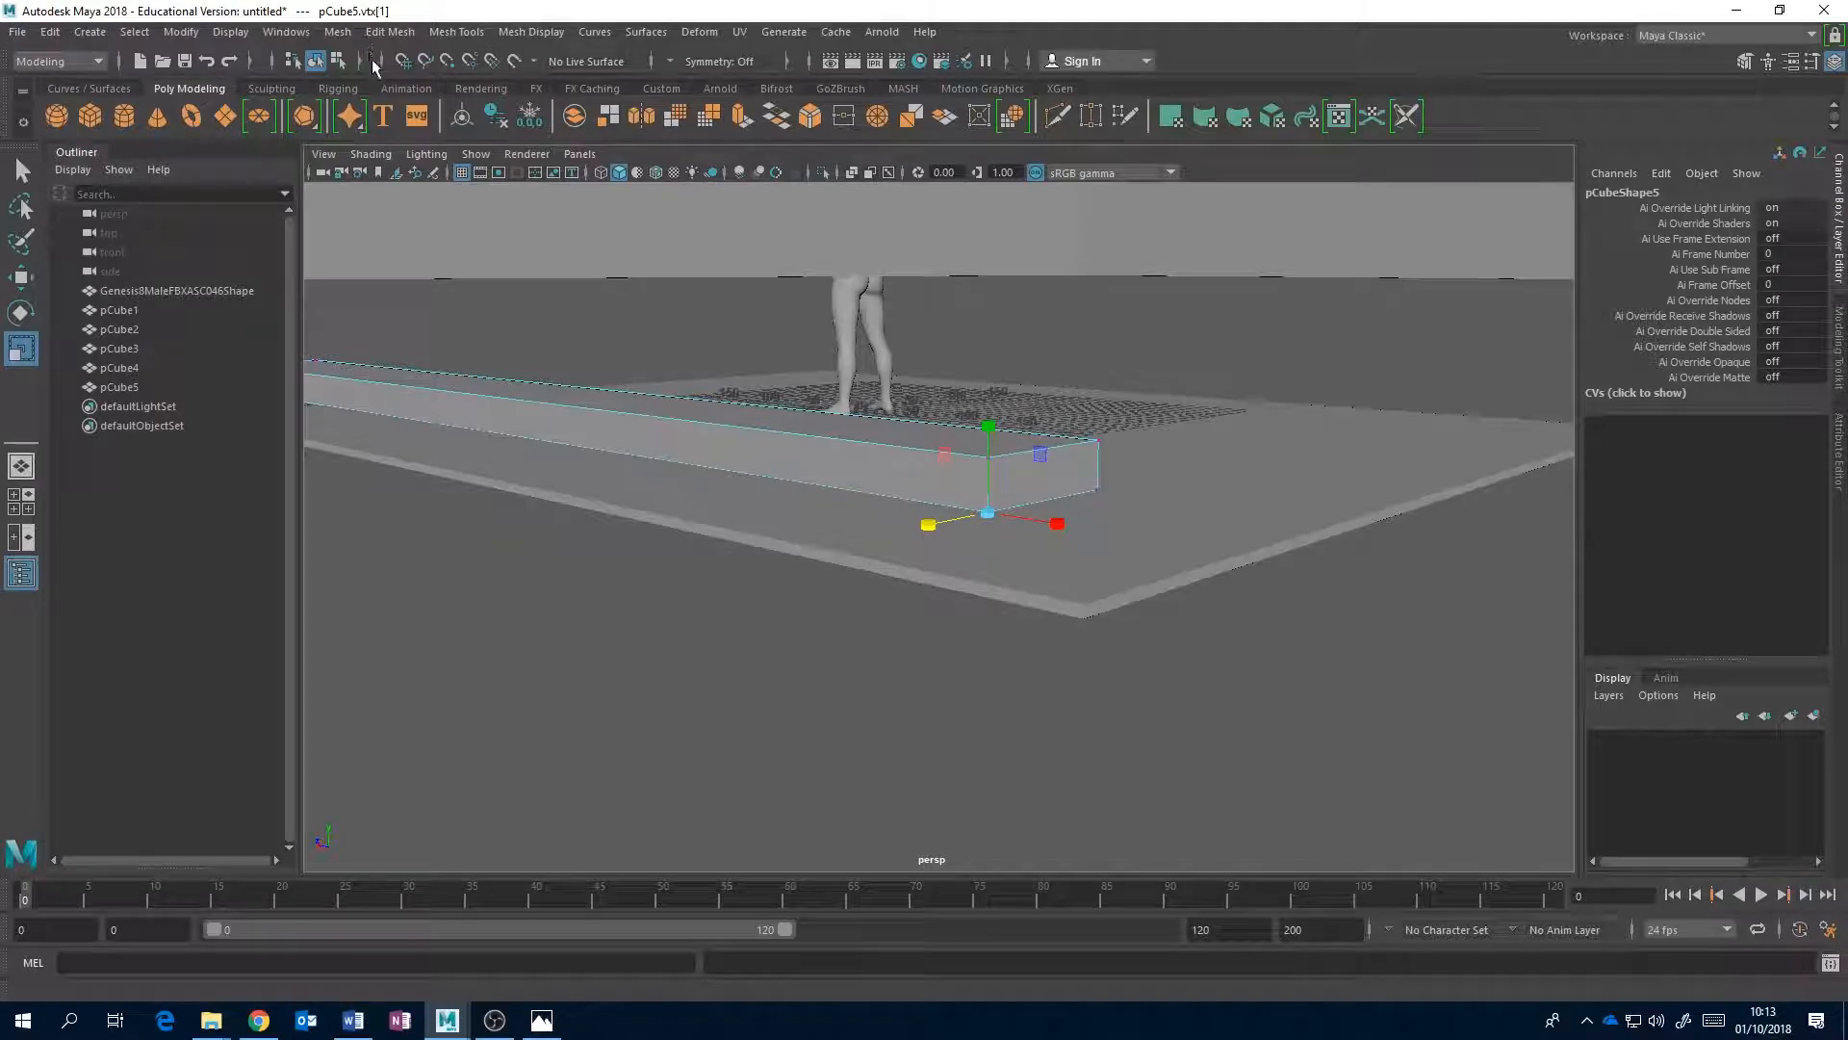
{"action": "right_click_drag", "start_coordinate": [901, 493], "coordinate": [996, 431]}
- Snap the ledge outward to the floor's side edge and slide it along the room, reaching about Translate X -272.6 and Z 353.5
{"action": "left_click_drag", "start_coordinate": [1001, 462], "coordinate": [1148, 479], "text": "alt"}
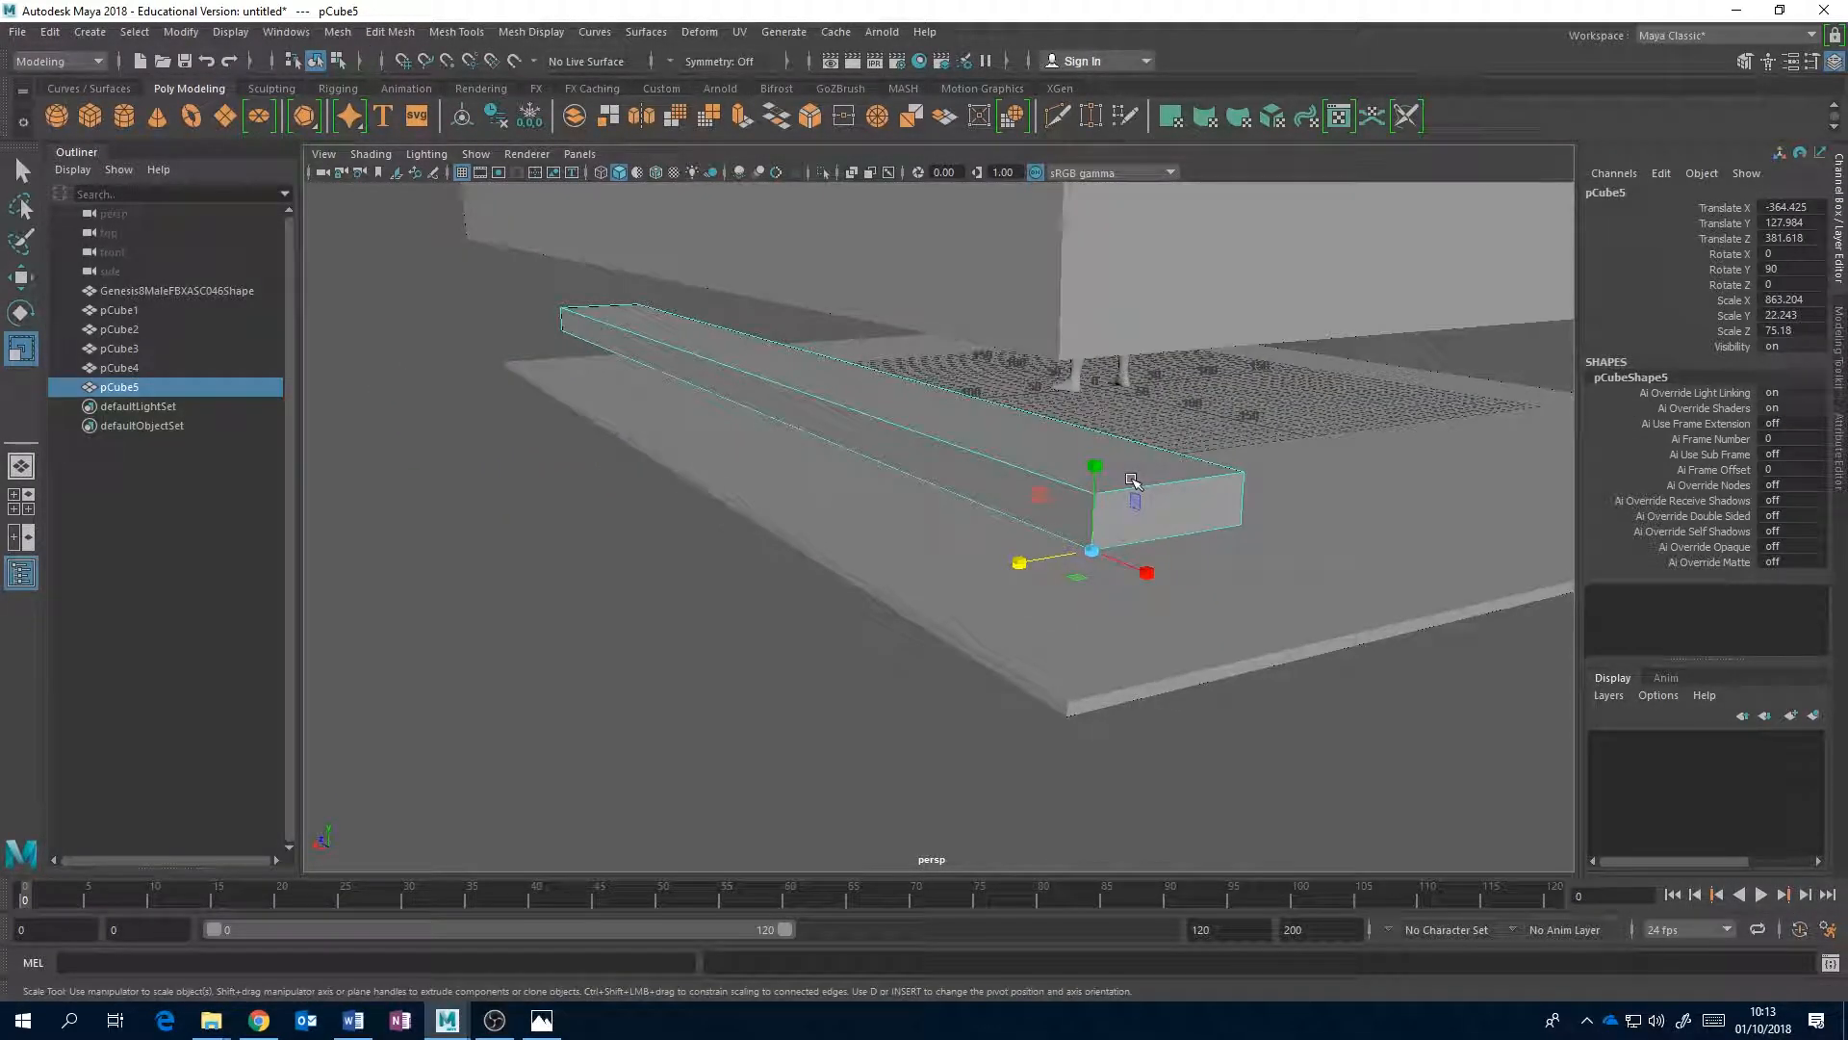
{"action": "key", "text": "w"}
{"action": "left_click_drag", "start_coordinate": [1040, 568], "coordinate": [990, 572]}
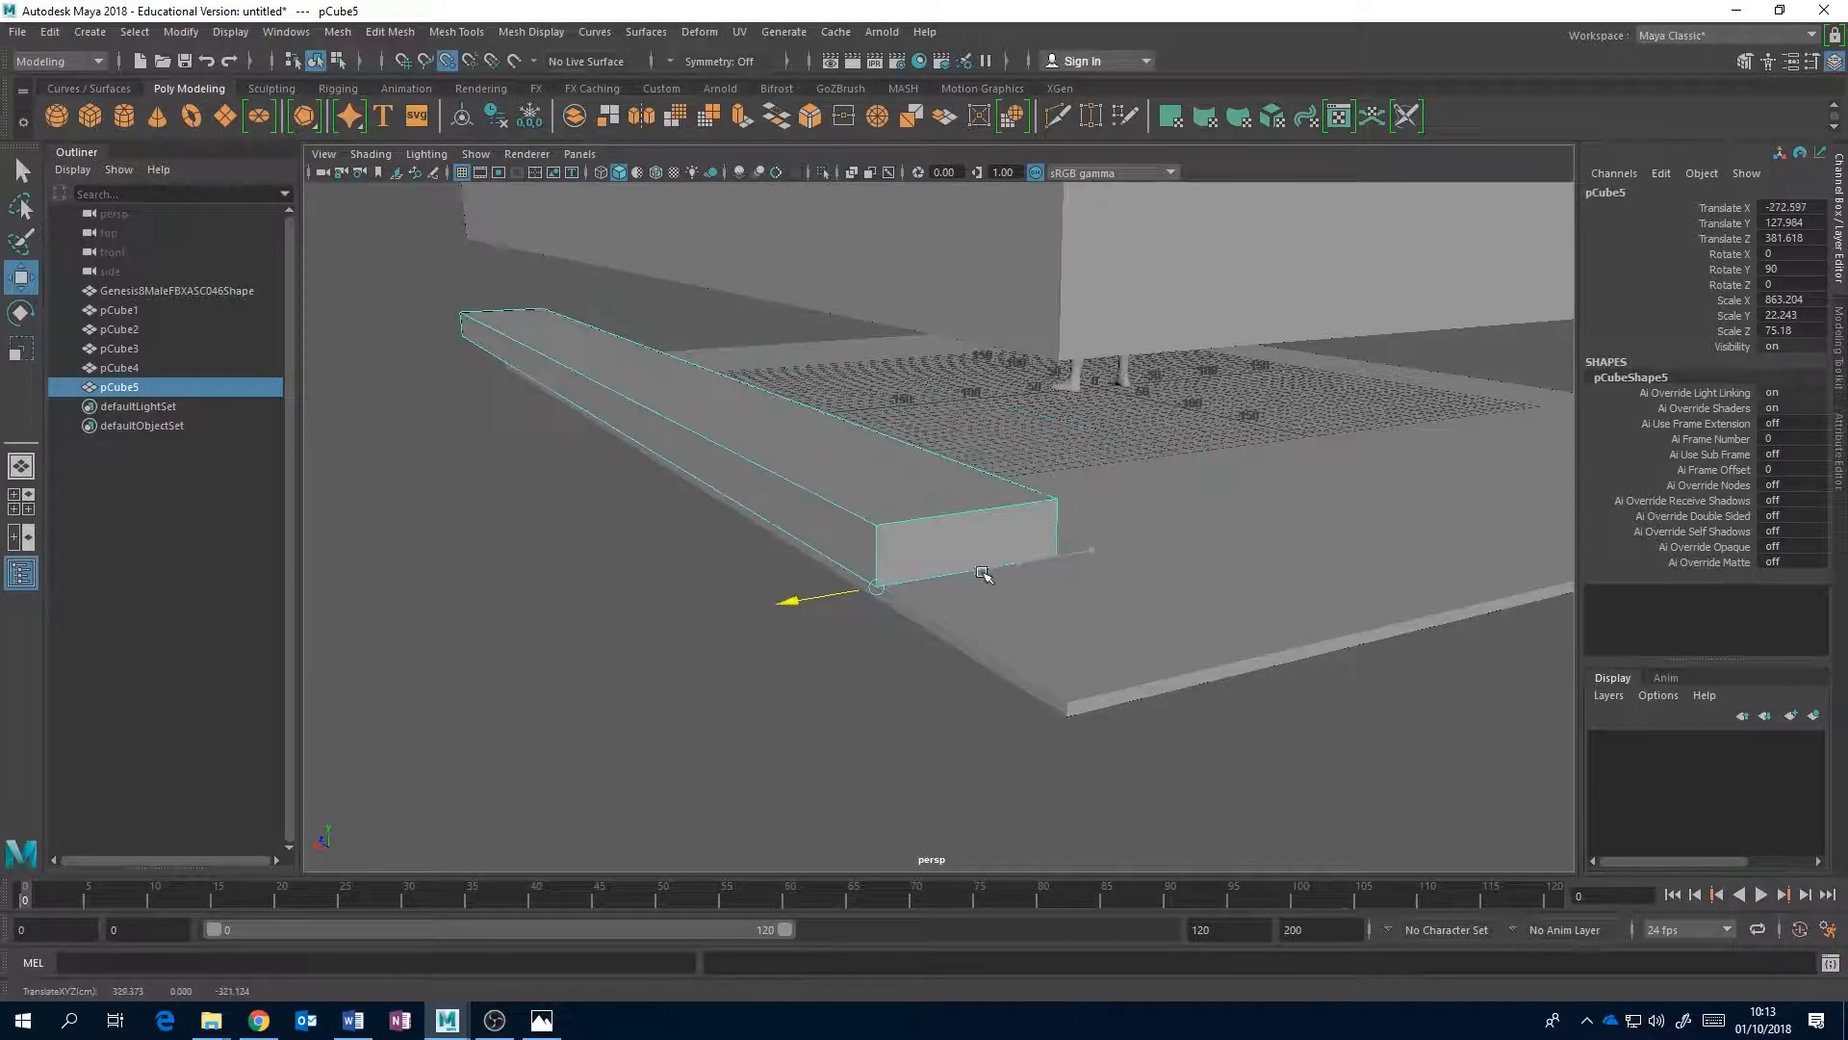
{"action": "left_click_drag", "start_coordinate": [838, 561], "coordinate": [1280, 557], "text": "alt"}
{"action": "scroll", "coordinate": [1175, 503], "scroll_direction": "down", "scroll_amount": 5}
{"action": "left_click_drag", "start_coordinate": [1110, 496], "coordinate": [1060, 509], "text": "alt"}
{"action": "scroll", "coordinate": [1060, 510], "scroll_direction": "down", "scroll_amount": 3}
{"action": "scroll", "coordinate": [1179, 593], "scroll_direction": "up", "scroll_amount": 4}
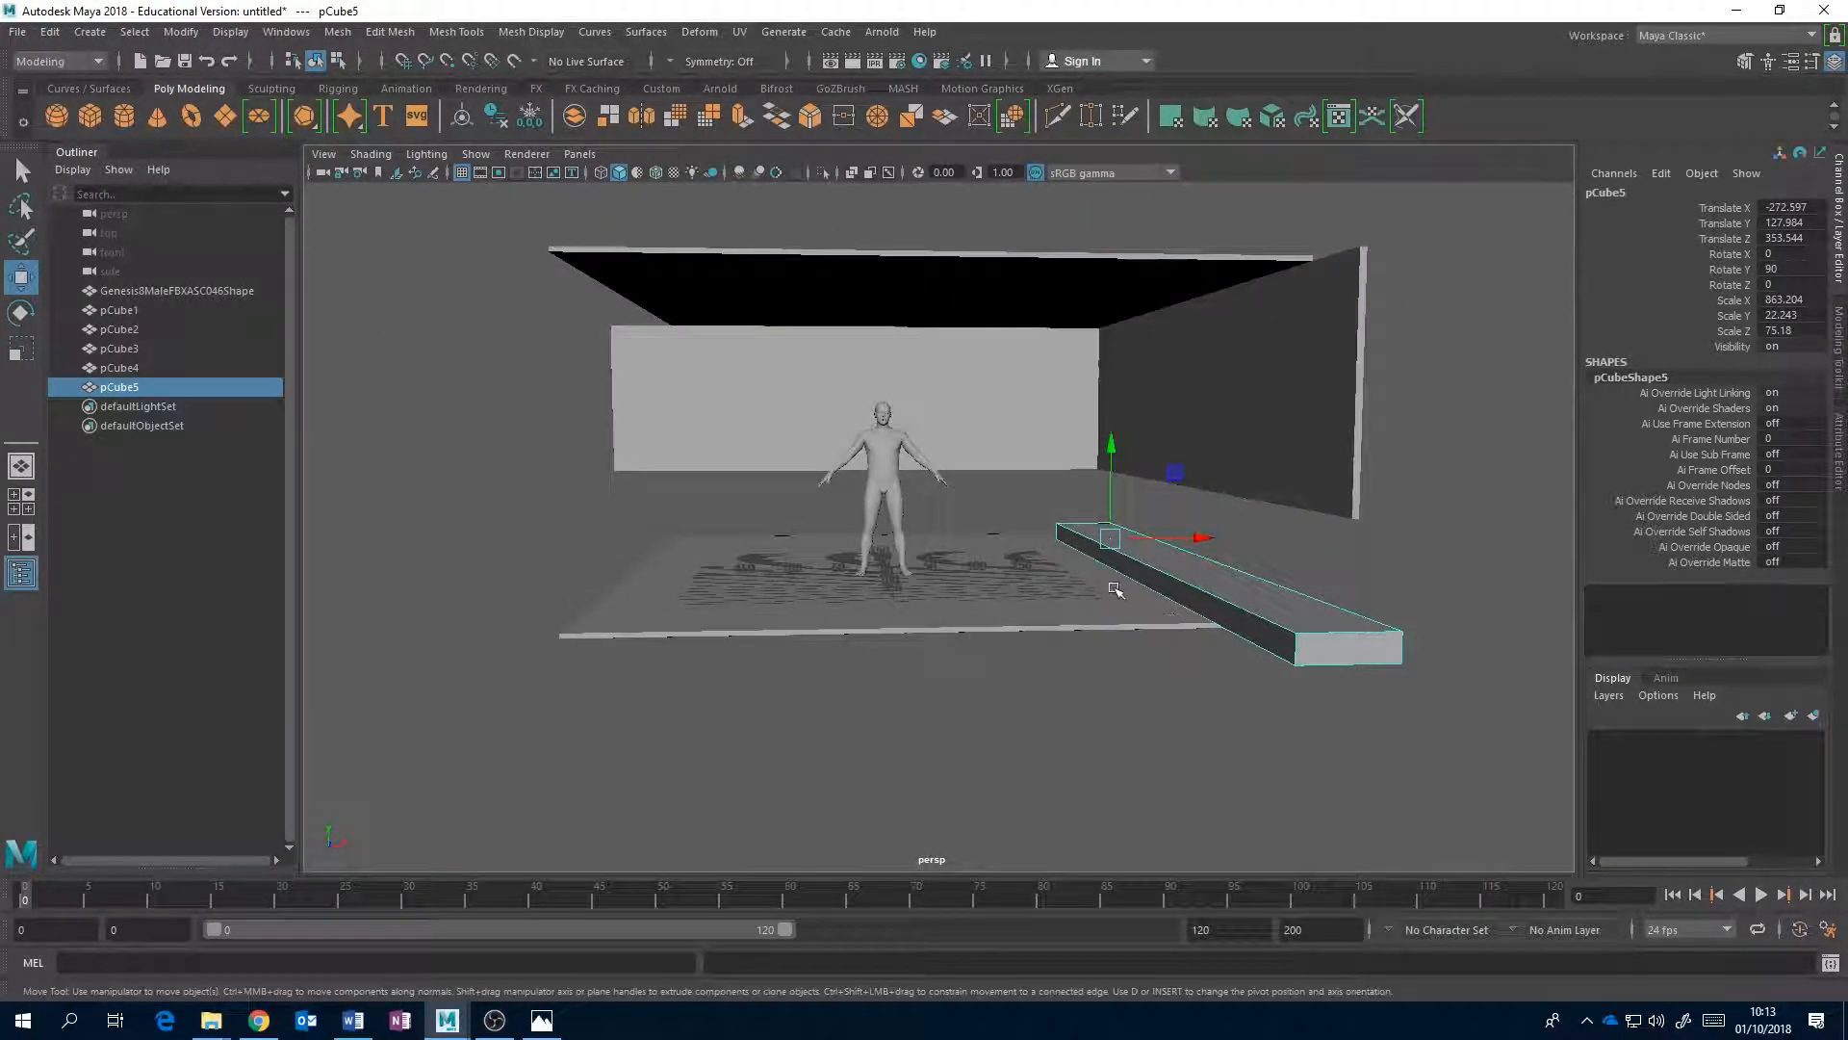
- Check the ledge's position in the photo, then slide it away from the back wall to a Translate Z of about 423.6
{"action": "left_click", "coordinate": [542, 1019]}
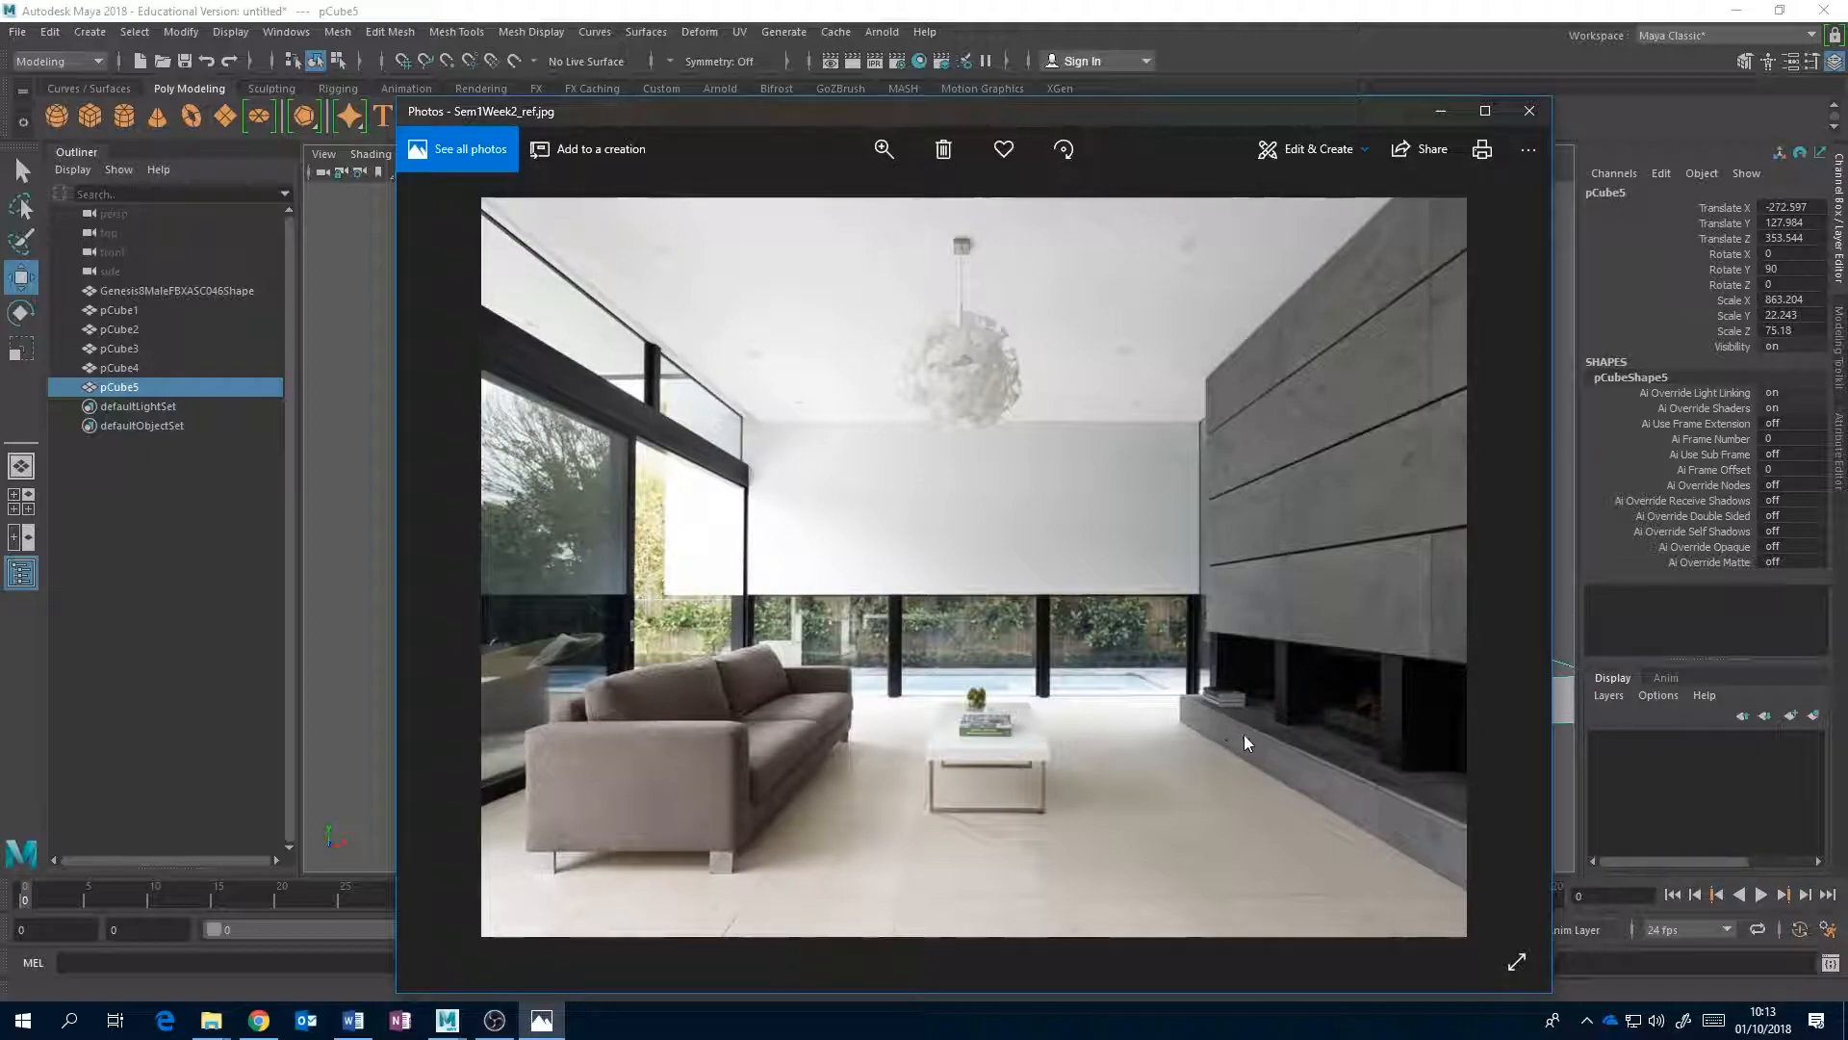
{"action": "left_click", "coordinate": [274, 852]}
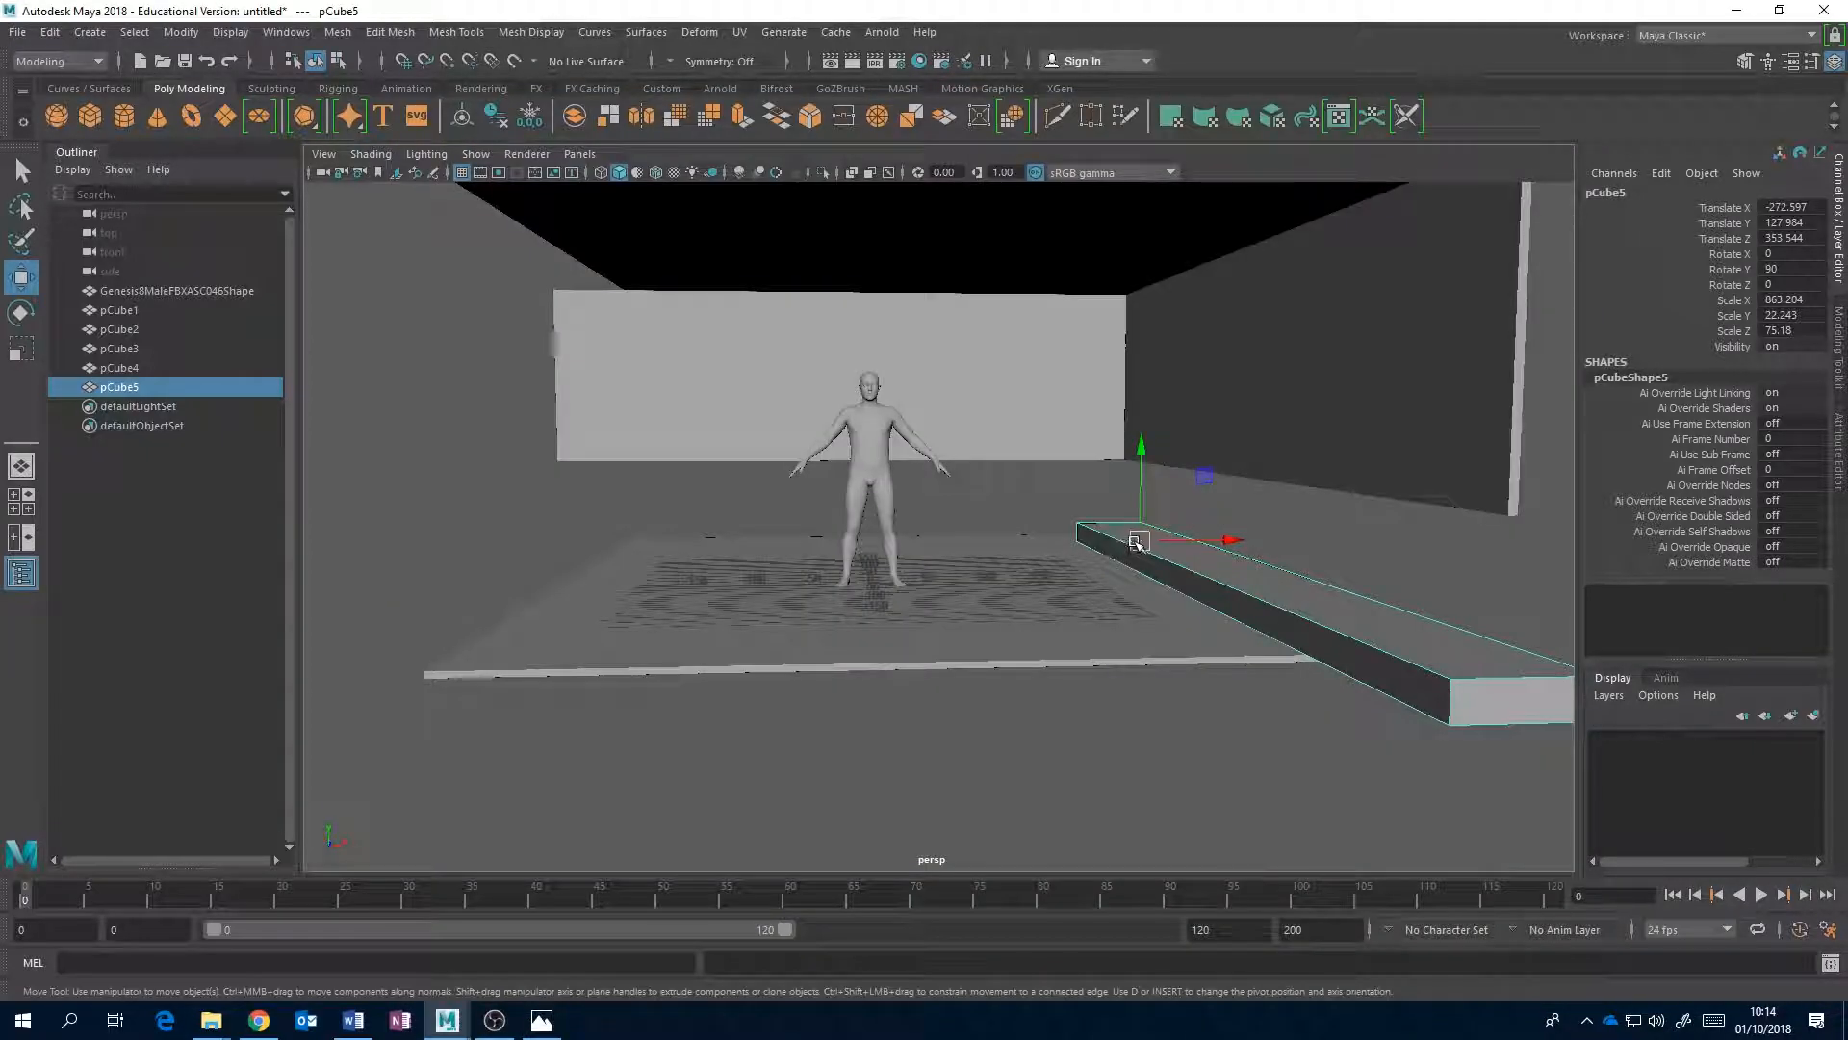
{"action": "left_click_drag", "start_coordinate": [1184, 526], "coordinate": [1240, 532], "text": "alt"}
{"action": "left_click_drag", "start_coordinate": [1129, 552], "coordinate": [1295, 570]}
{"action": "left_click_drag", "start_coordinate": [995, 516], "coordinate": [967, 516]}
{"action": "left_click_drag", "start_coordinate": [1097, 505], "coordinate": [867, 483], "text": "alt"}
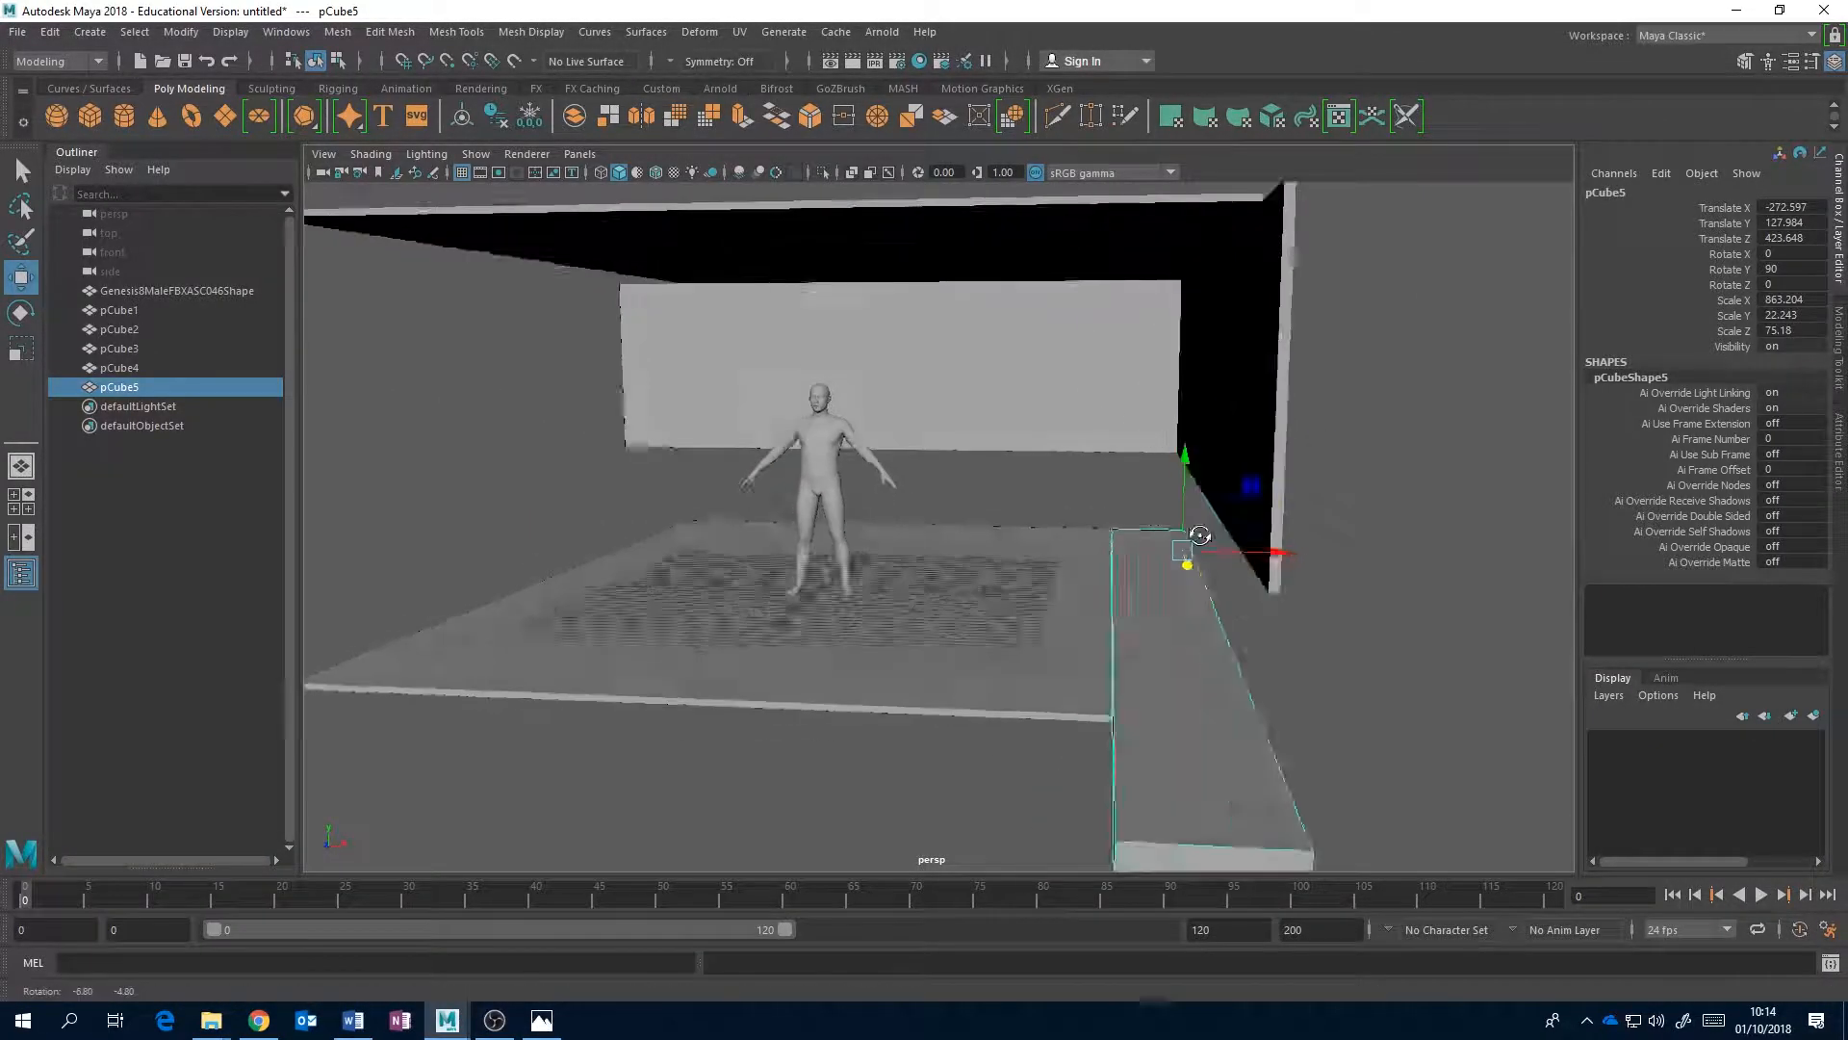
{"action": "left_click_drag", "start_coordinate": [1193, 538], "coordinate": [1200, 550], "text": "alt"}
- Compare the ledge's depth with the photo and widen it to a Z scale of about 129.5
{"action": "left_click", "coordinate": [542, 1021]}
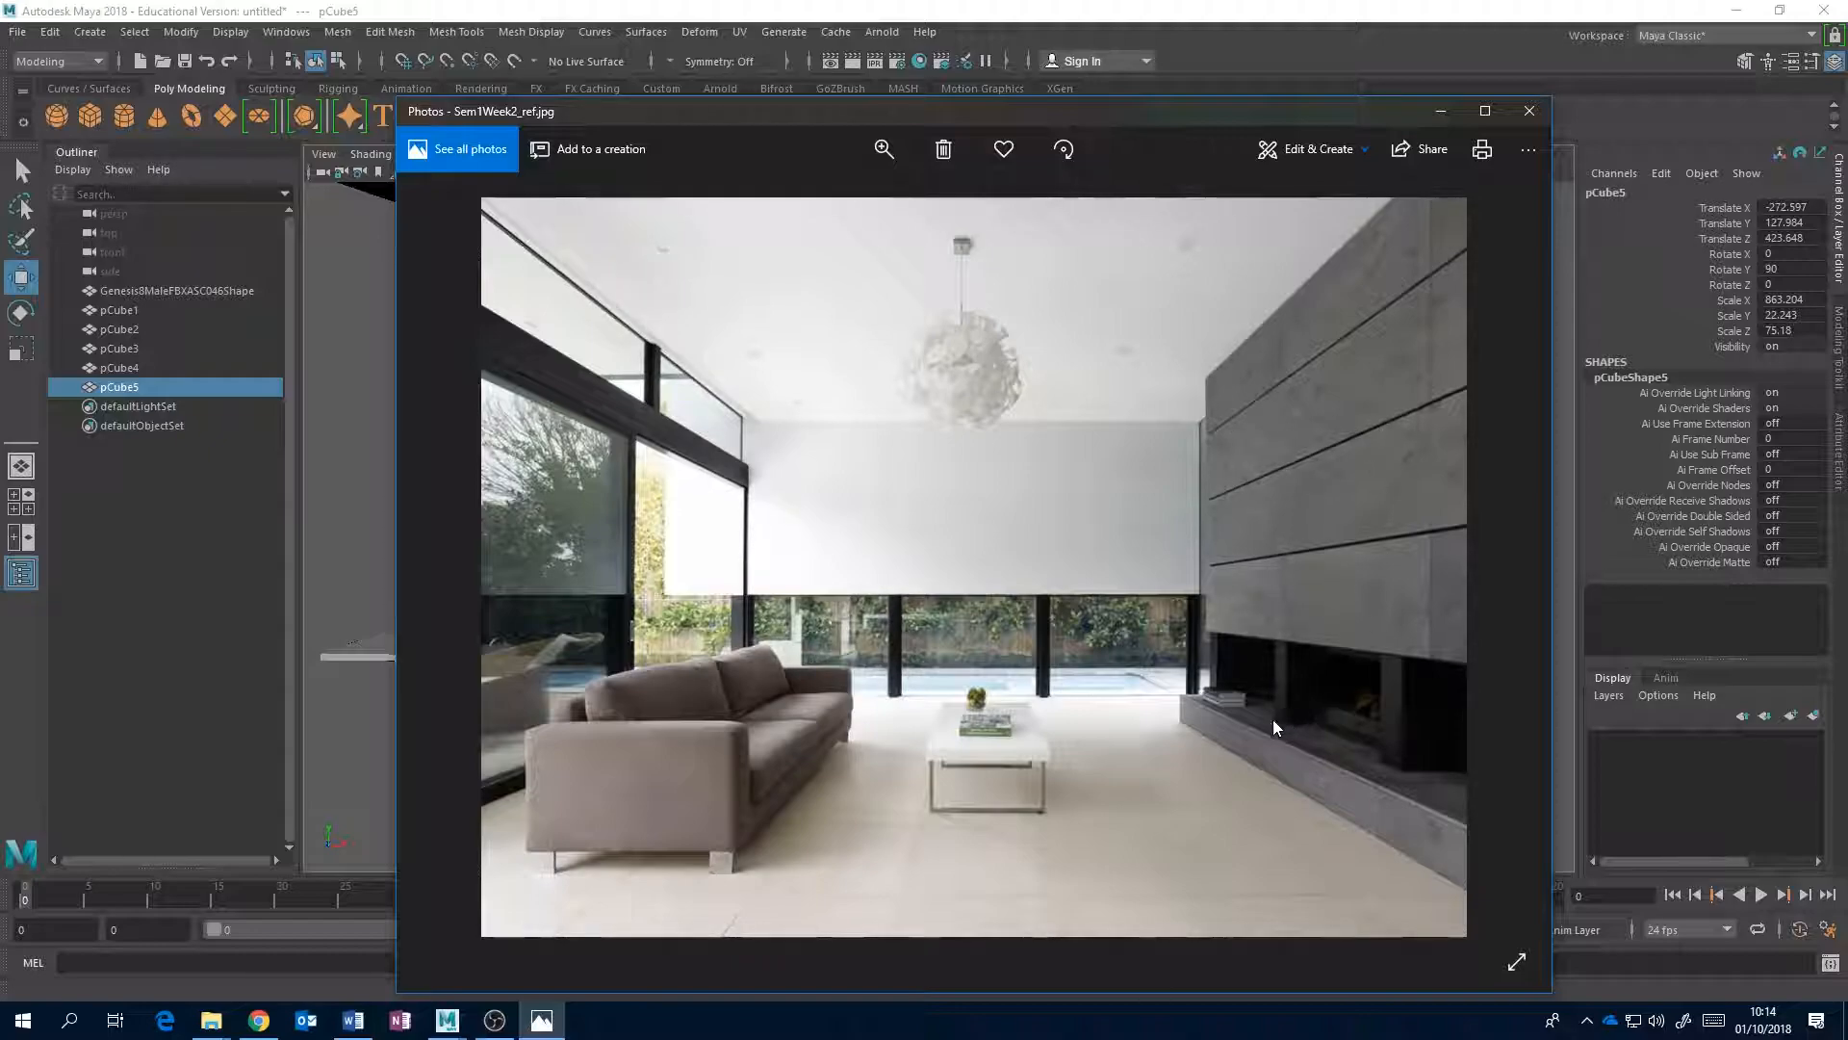
{"action": "left_click", "coordinate": [1044, 29]}
{"action": "mouse_move", "coordinate": [1160, 482]}
{"action": "left_mouse_down", "text": "alt"}
{"action": "mouse_move", "coordinate": [1170, 457]}
{"action": "mouse_move", "coordinate": [1176, 496]}
{"action": "left_mouse_up", "text": "alt"}
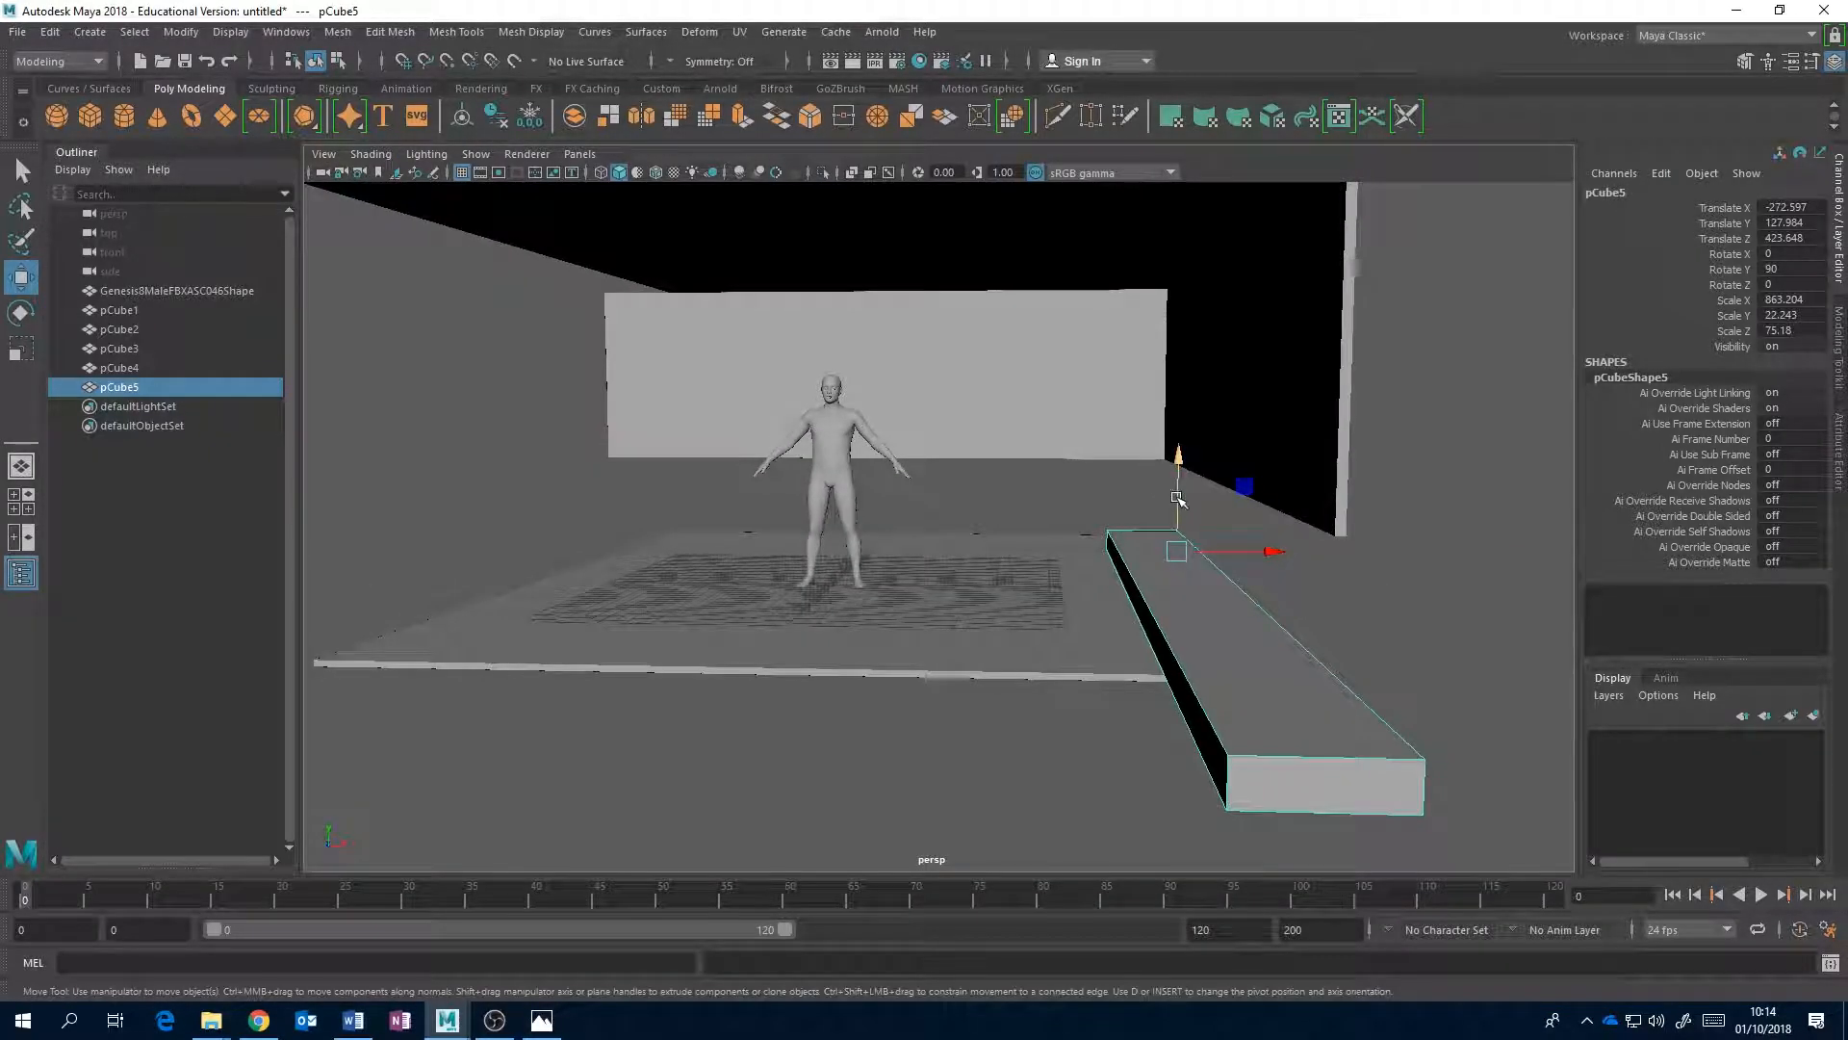
{"action": "key", "text": "r"}
{"action": "left_click_drag", "start_coordinate": [1265, 552], "coordinate": [1367, 545]}
- Shorten the ledge to an X scale of about 557.5 so it fits the floor, and view it from the front
{"action": "left_click_drag", "start_coordinate": [1182, 561], "coordinate": [1107, 531], "text": "alt"}
{"action": "left_click_drag", "start_coordinate": [1370, 528], "coordinate": [837, 531]}
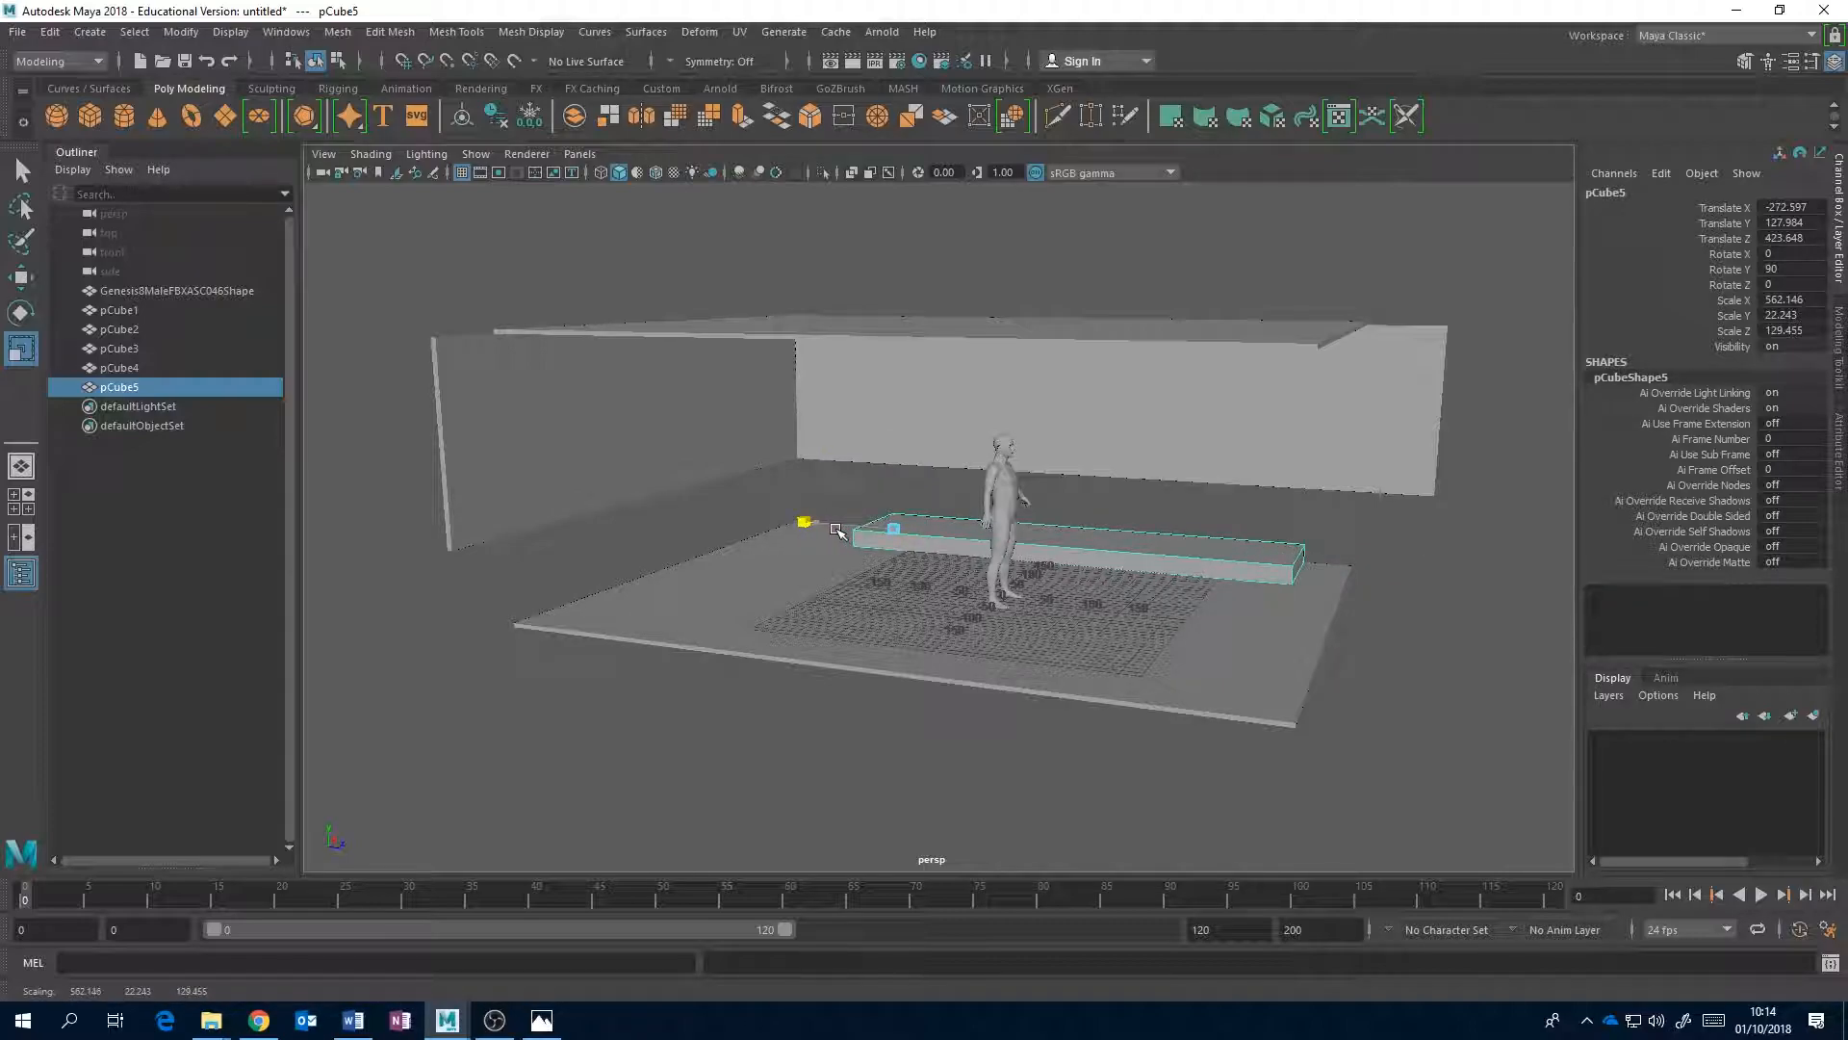
{"action": "left_click_drag", "start_coordinate": [1002, 563], "coordinate": [818, 520], "text": "alt"}
{"action": "middle_click_drag", "start_coordinate": [982, 501], "coordinate": [1082, 599], "text": "alt"}
{"action": "scroll", "coordinate": [1083, 599], "scroll_direction": "up", "scroll_amount": 3}
{"action": "left_click_drag", "start_coordinate": [1083, 599], "coordinate": [1031, 589], "text": "alt"}
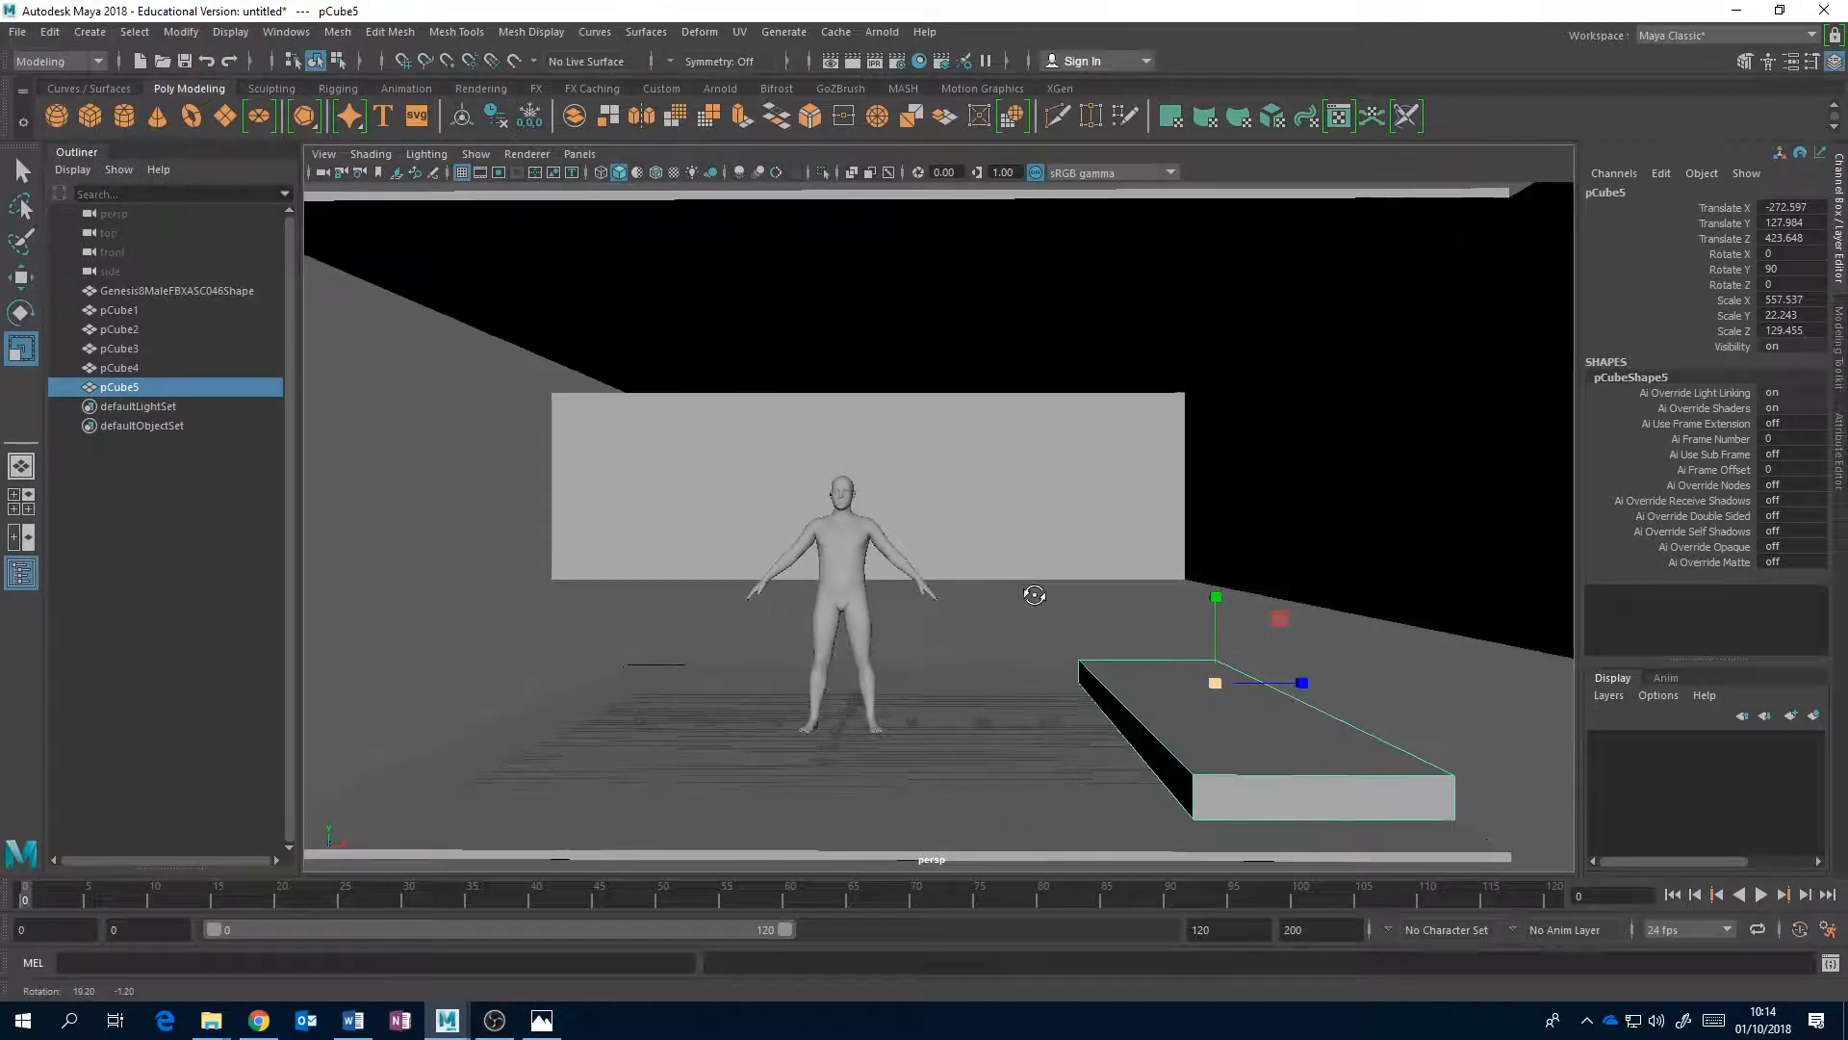
- Check the fireplace recess in the photo, then duplicate the ledge and raise the copy to a Translate Y of about 224.7
{"action": "left_click", "coordinate": [542, 1019]}
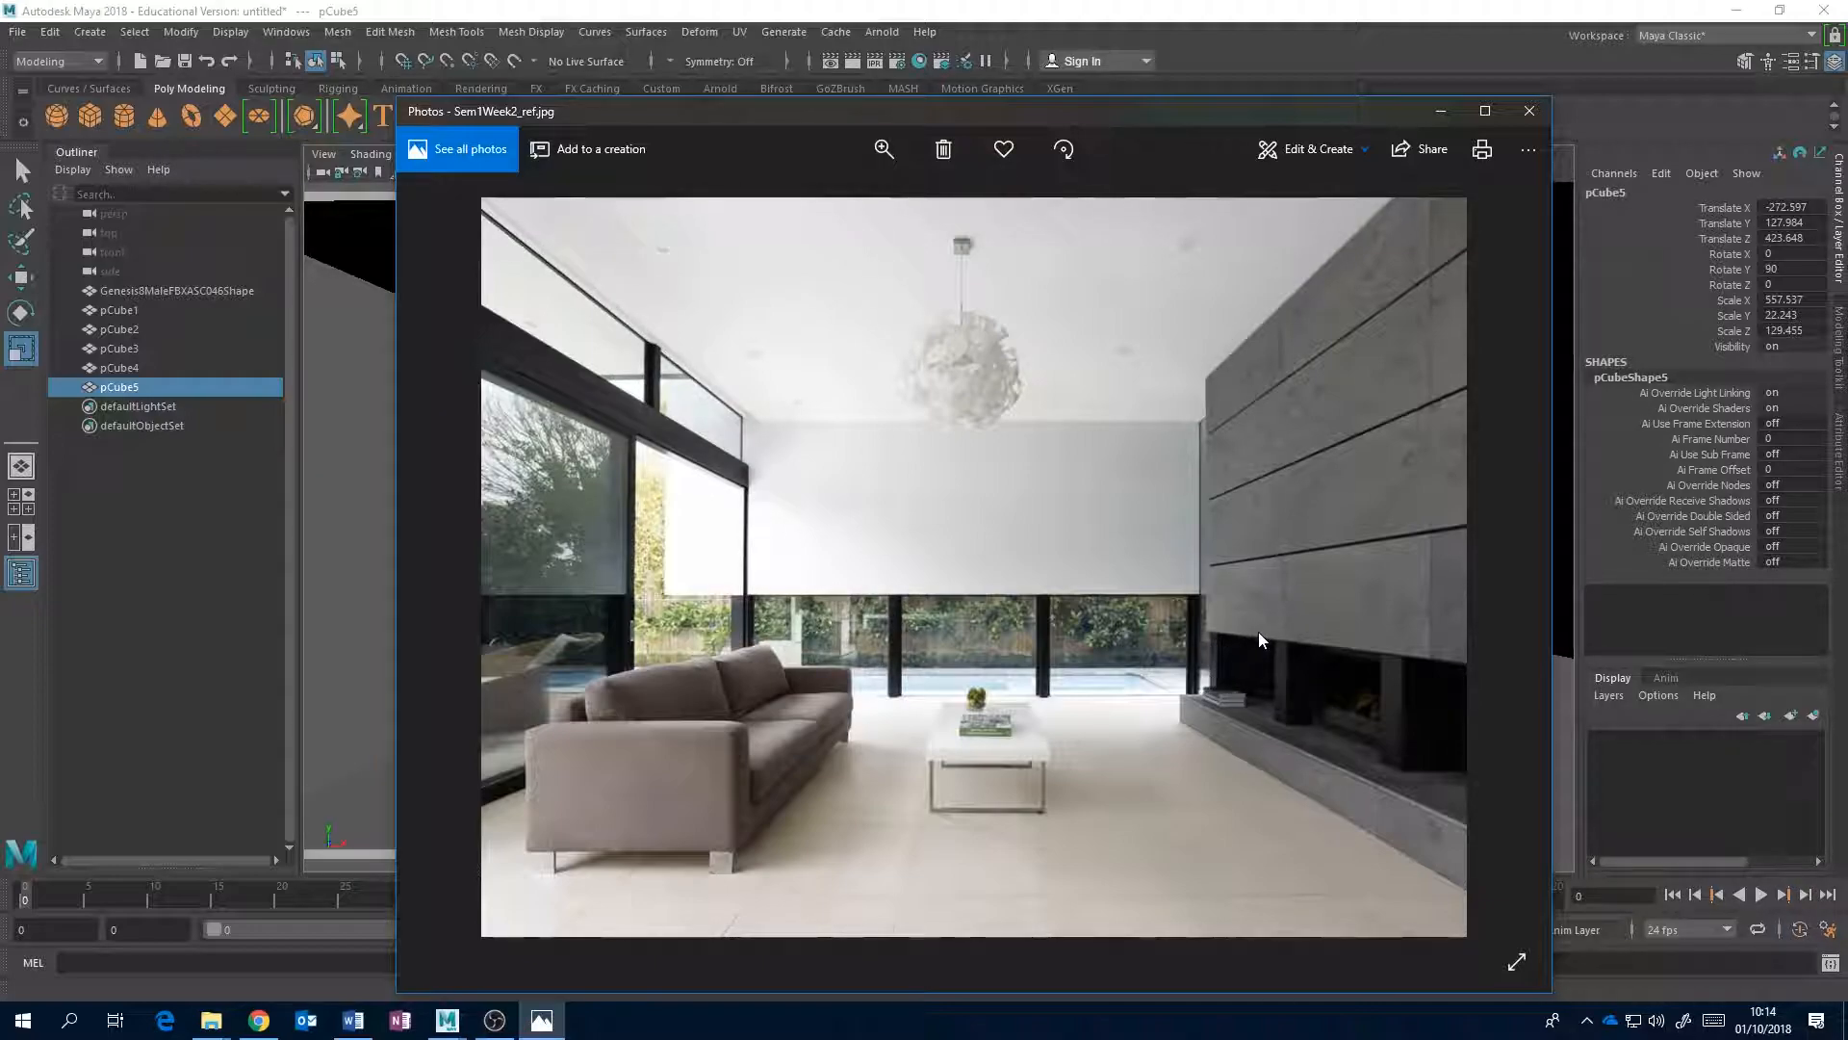
{"action": "left_click", "coordinate": [861, 16]}
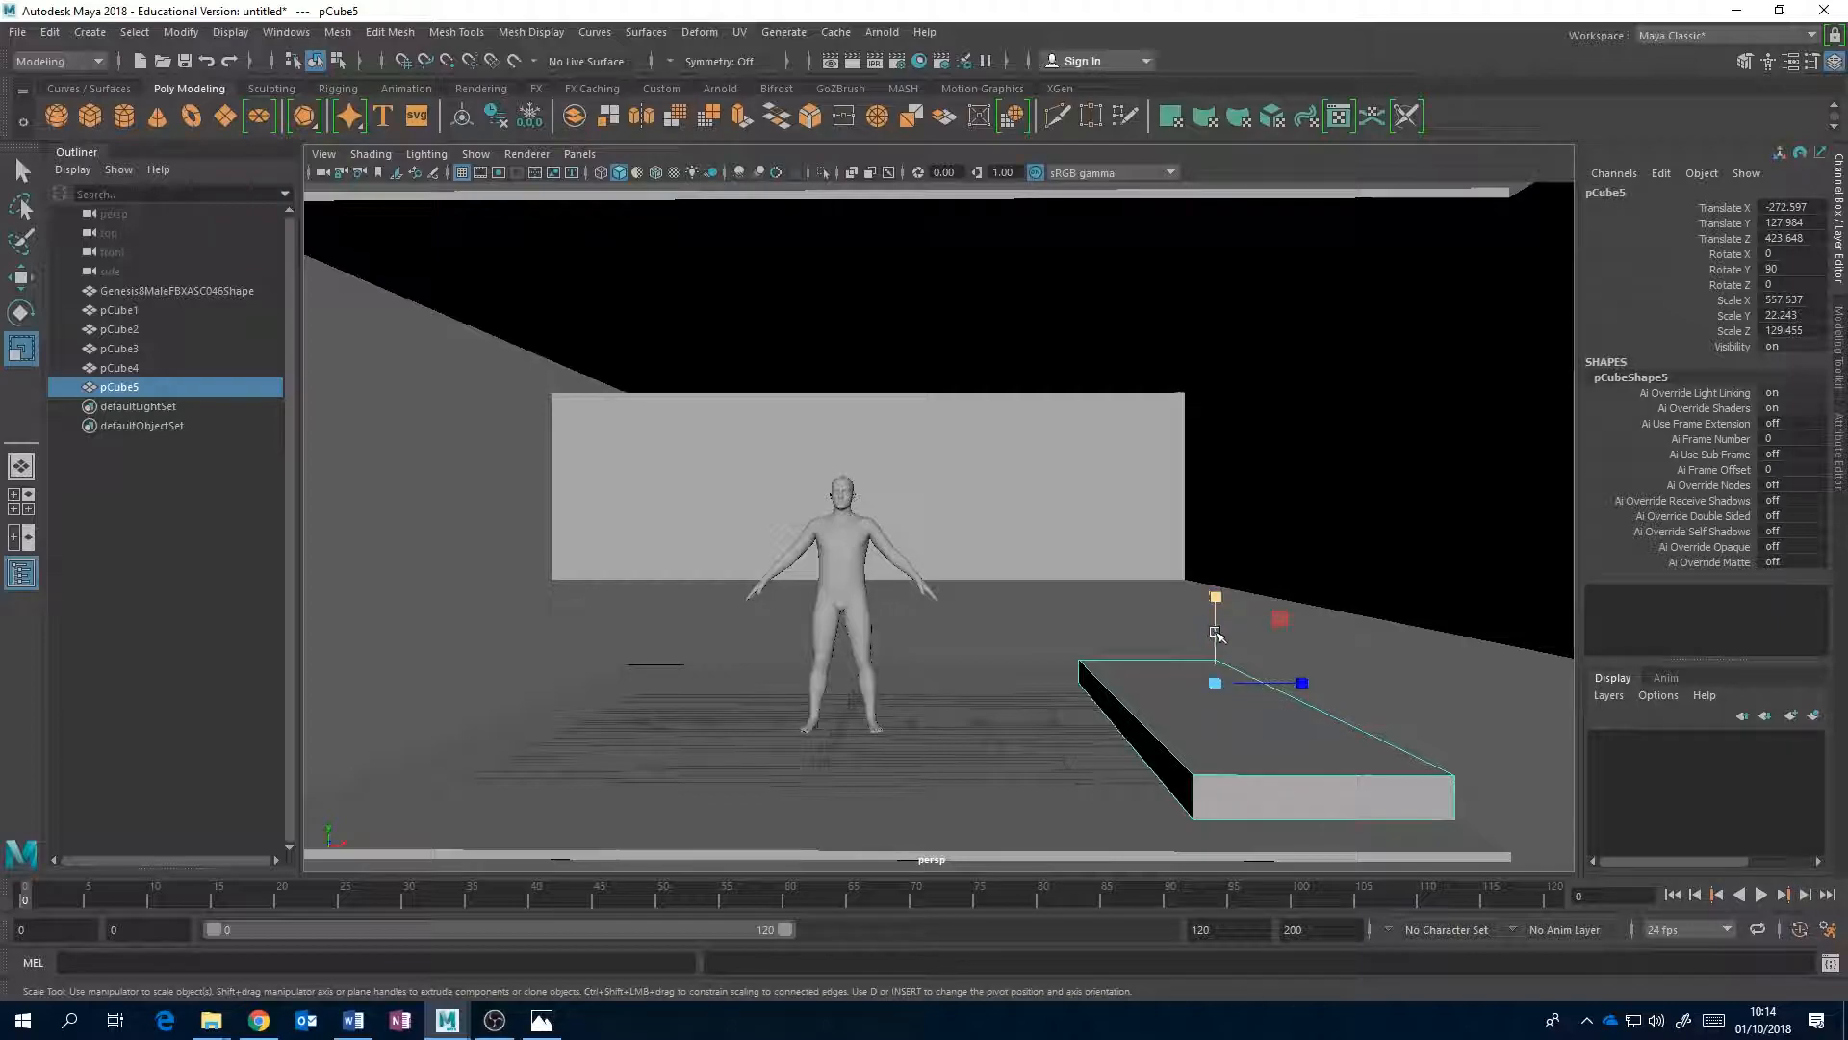
{"action": "key", "text": "ctrl+d"}
{"action": "key", "text": "w"}
{"action": "left_click_drag", "start_coordinate": [1216, 637], "coordinate": [1216, 535]}
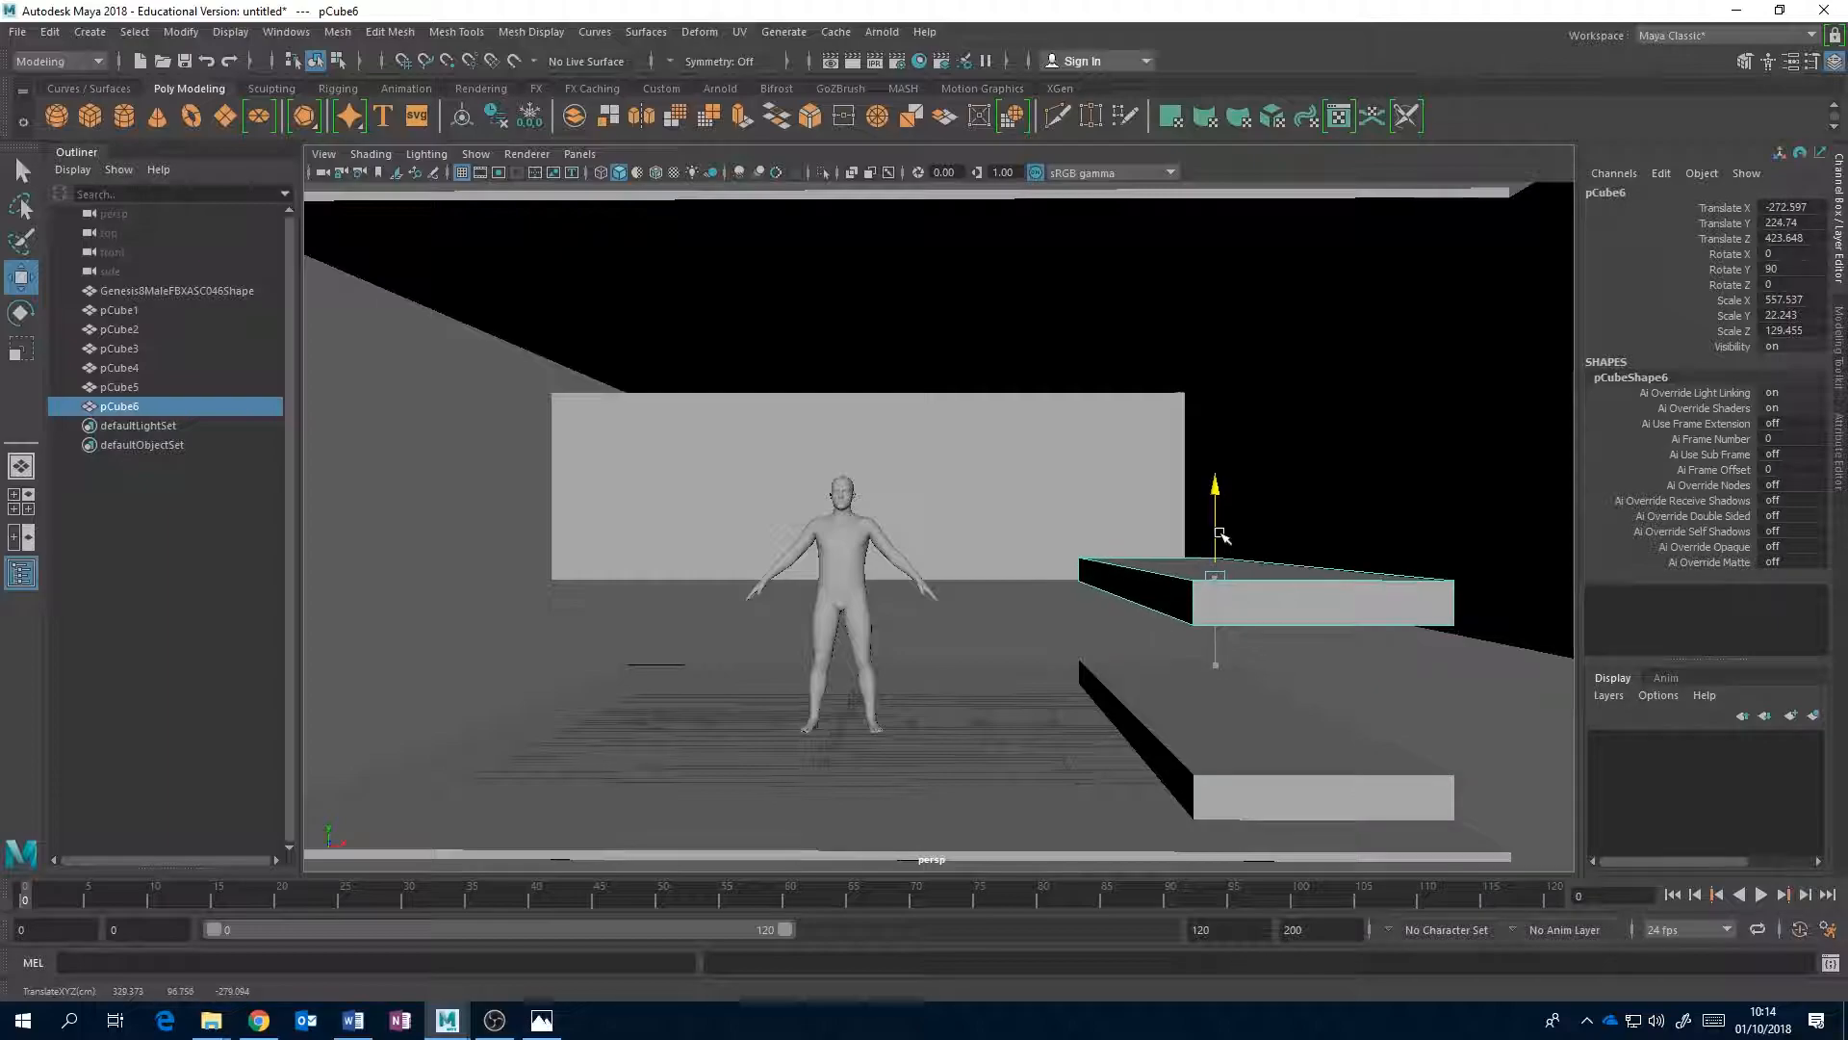
- Check the height of the wall above the fireplace in the photo, then lower the upper slab to a Translate Y of about 201.9
{"action": "left_click", "coordinate": [547, 1023]}
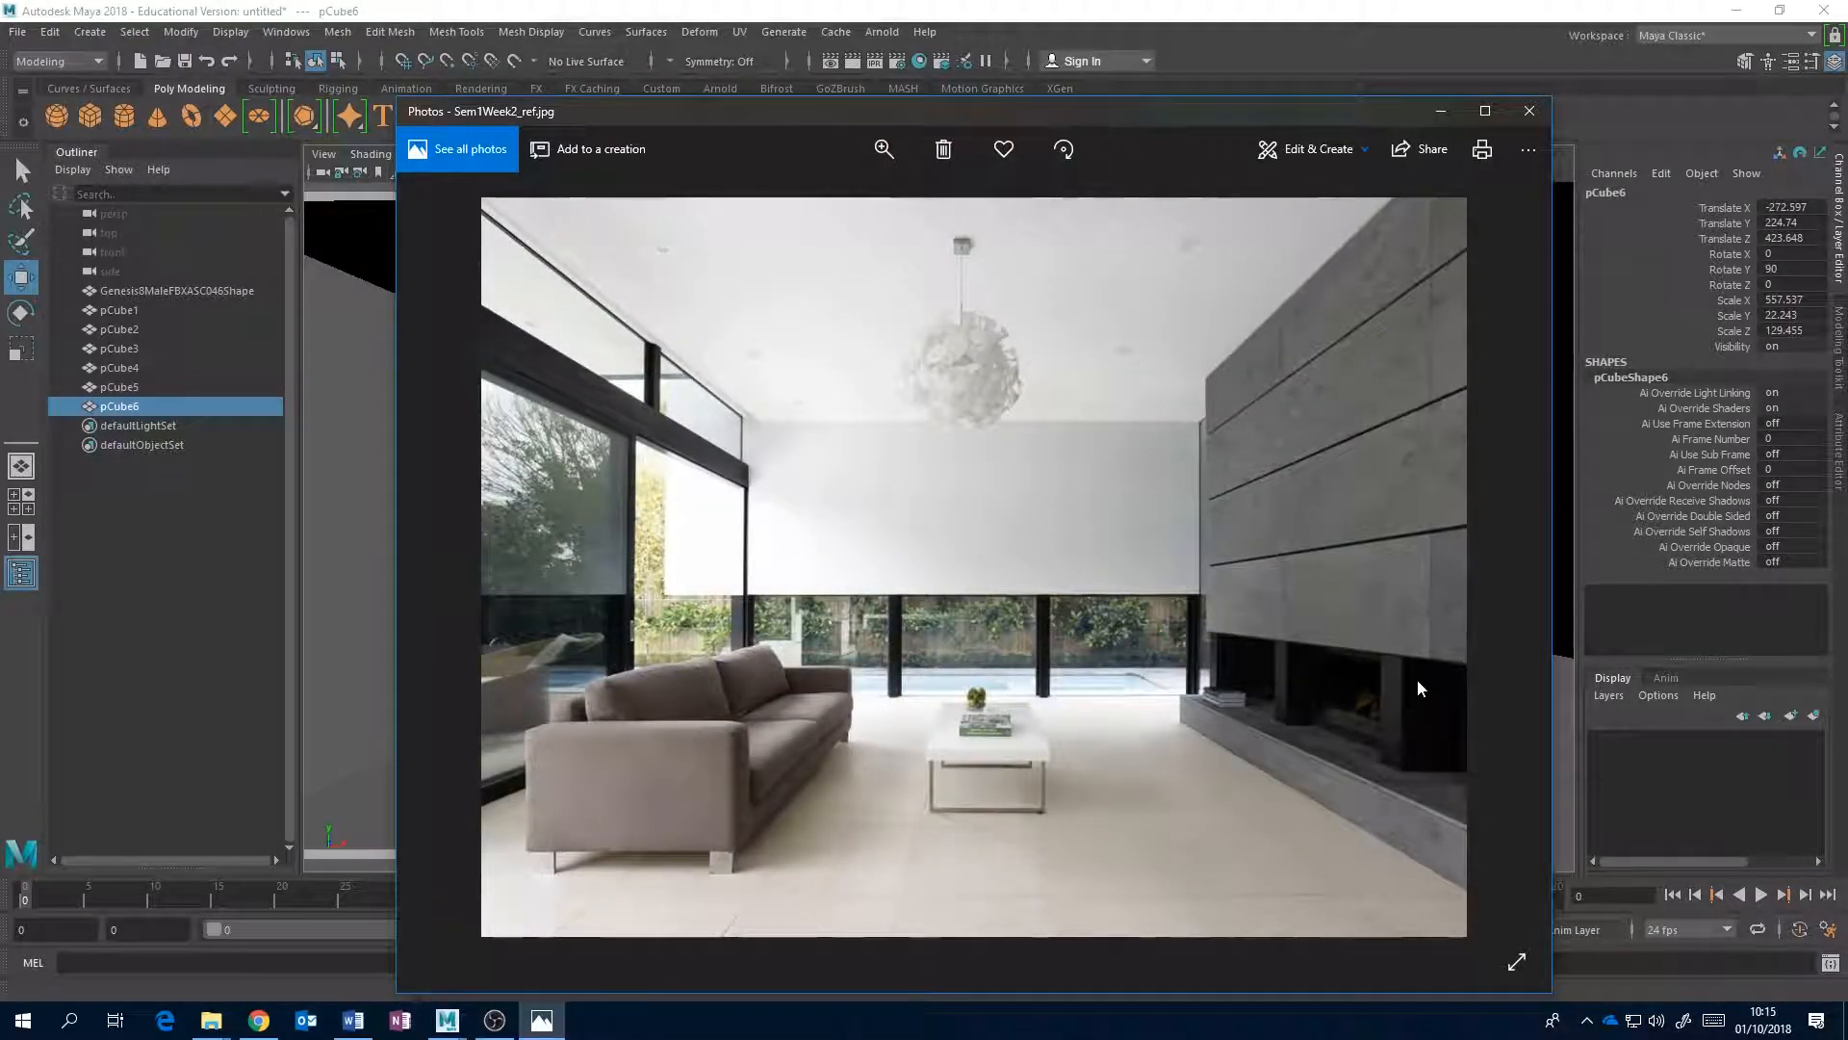
{"action": "left_click", "coordinate": [932, 10]}
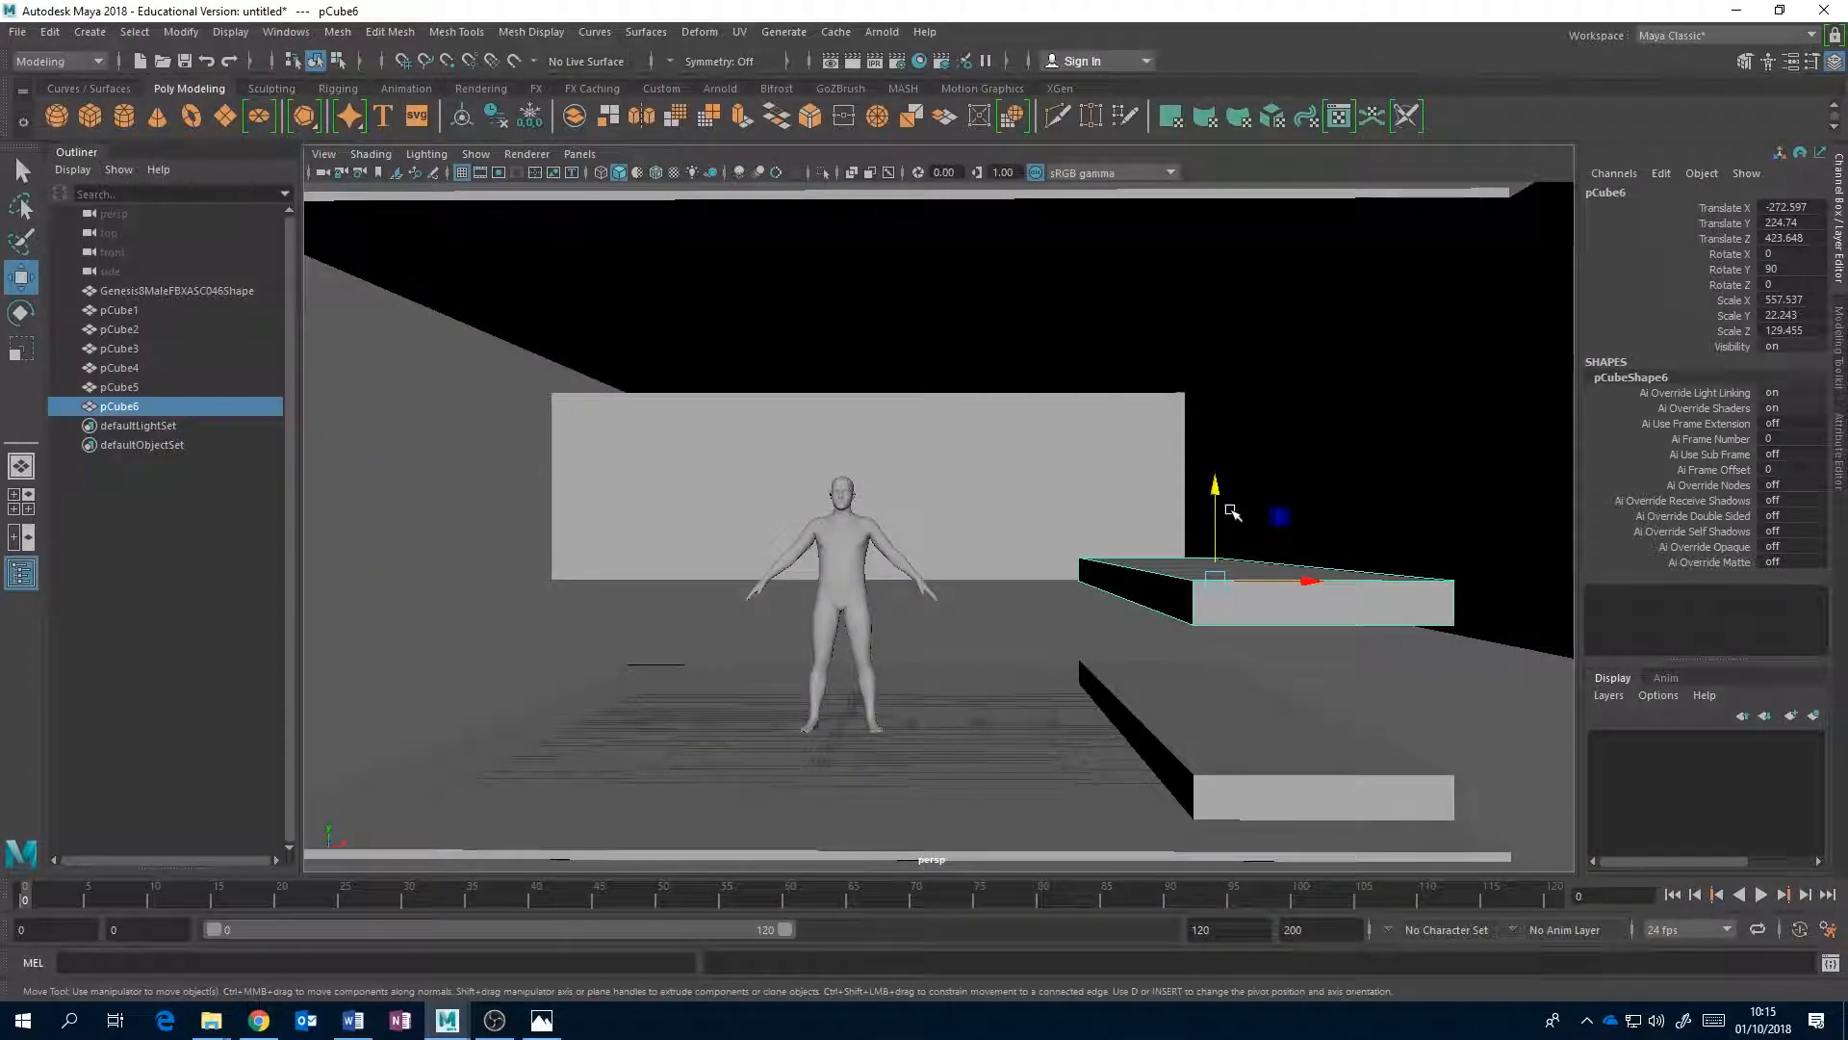
{"action": "left_click_drag", "start_coordinate": [1216, 500], "coordinate": [1215, 525]}
{"action": "middle_click_drag", "start_coordinate": [1216, 527], "coordinate": [1102, 538], "text": "alt"}
{"action": "scroll", "coordinate": [1203, 487], "scroll_direction": "up", "scroll_amount": 2}
{"action": "left_click_drag", "start_coordinate": [1101, 539], "coordinate": [1174, 431], "text": "alt"}
- Stretch the upper slab to a Y scale of about 224.7 to form the tall wall block above the ledge
{"action": "key", "text": "r"}
{"action": "left_click_drag", "start_coordinate": [1171, 533], "coordinate": [1168, 411]}
{"action": "left_click_drag", "start_coordinate": [1110, 478], "coordinate": [1072, 354], "text": "alt"}
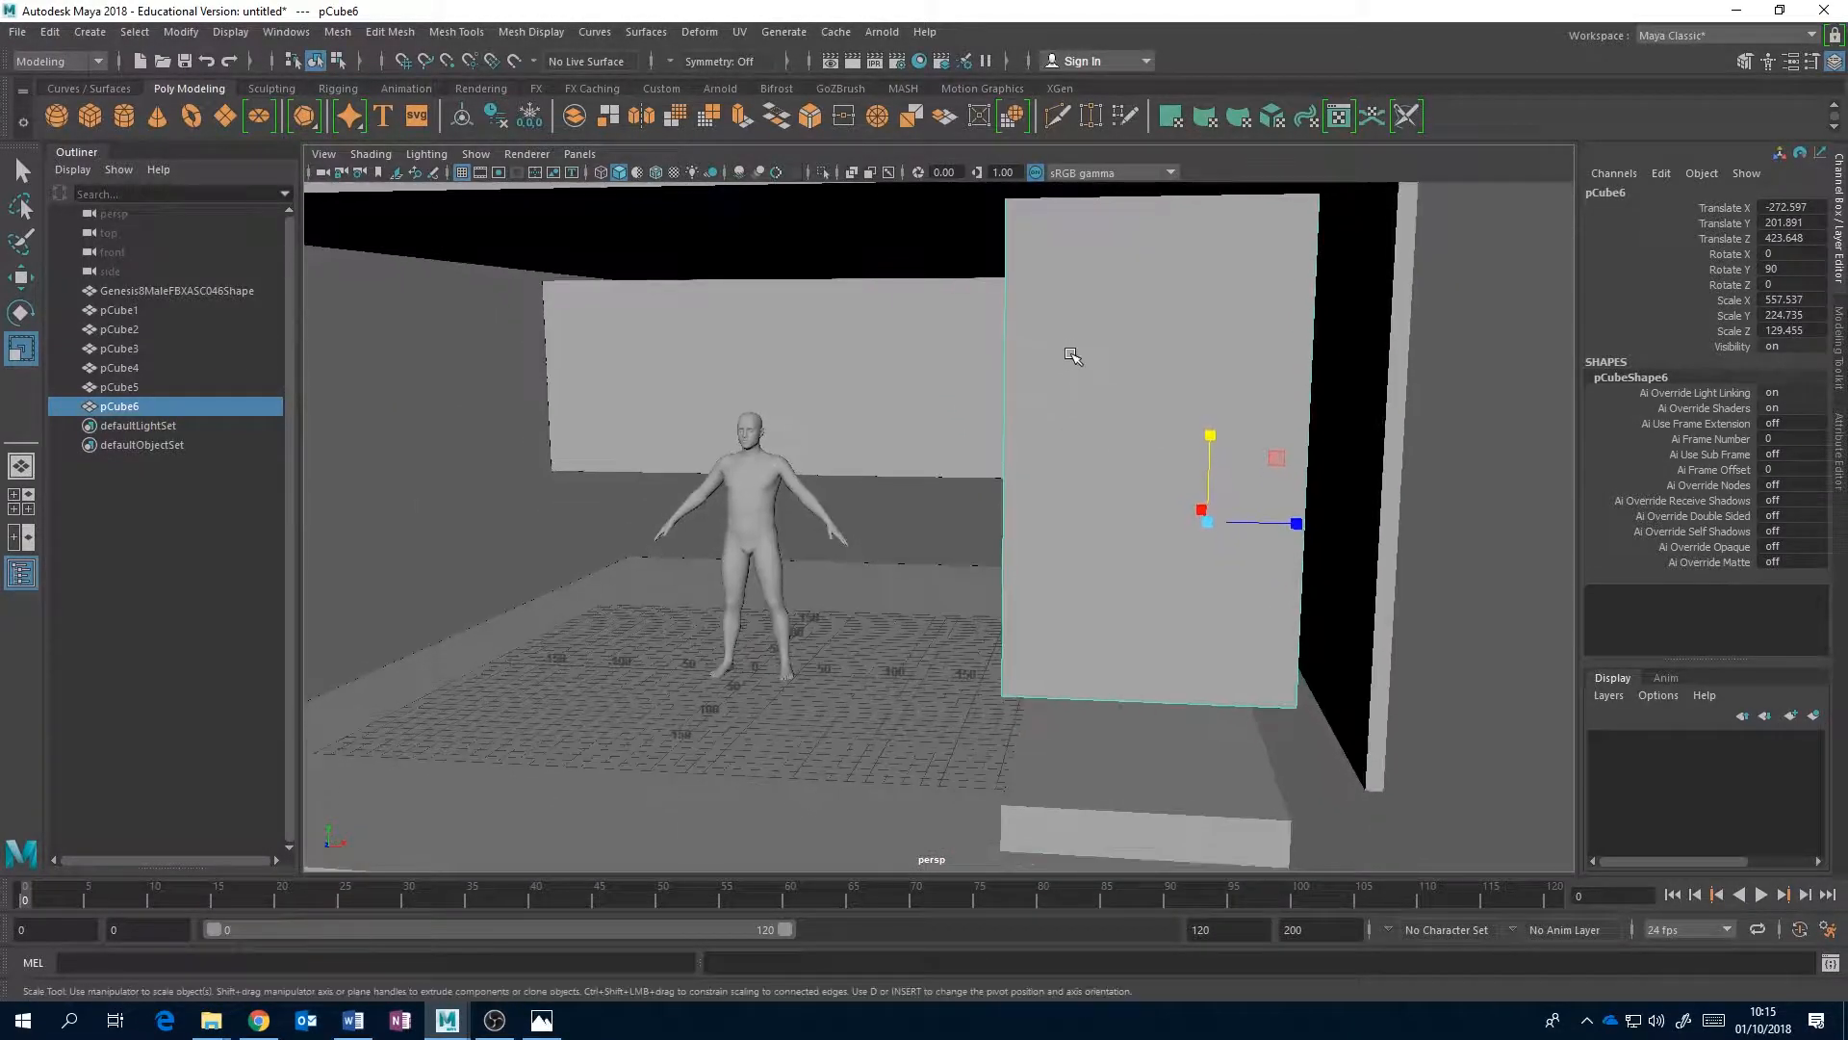
{"action": "left_click_drag", "start_coordinate": [1168, 660], "coordinate": [1223, 630], "text": "alt"}
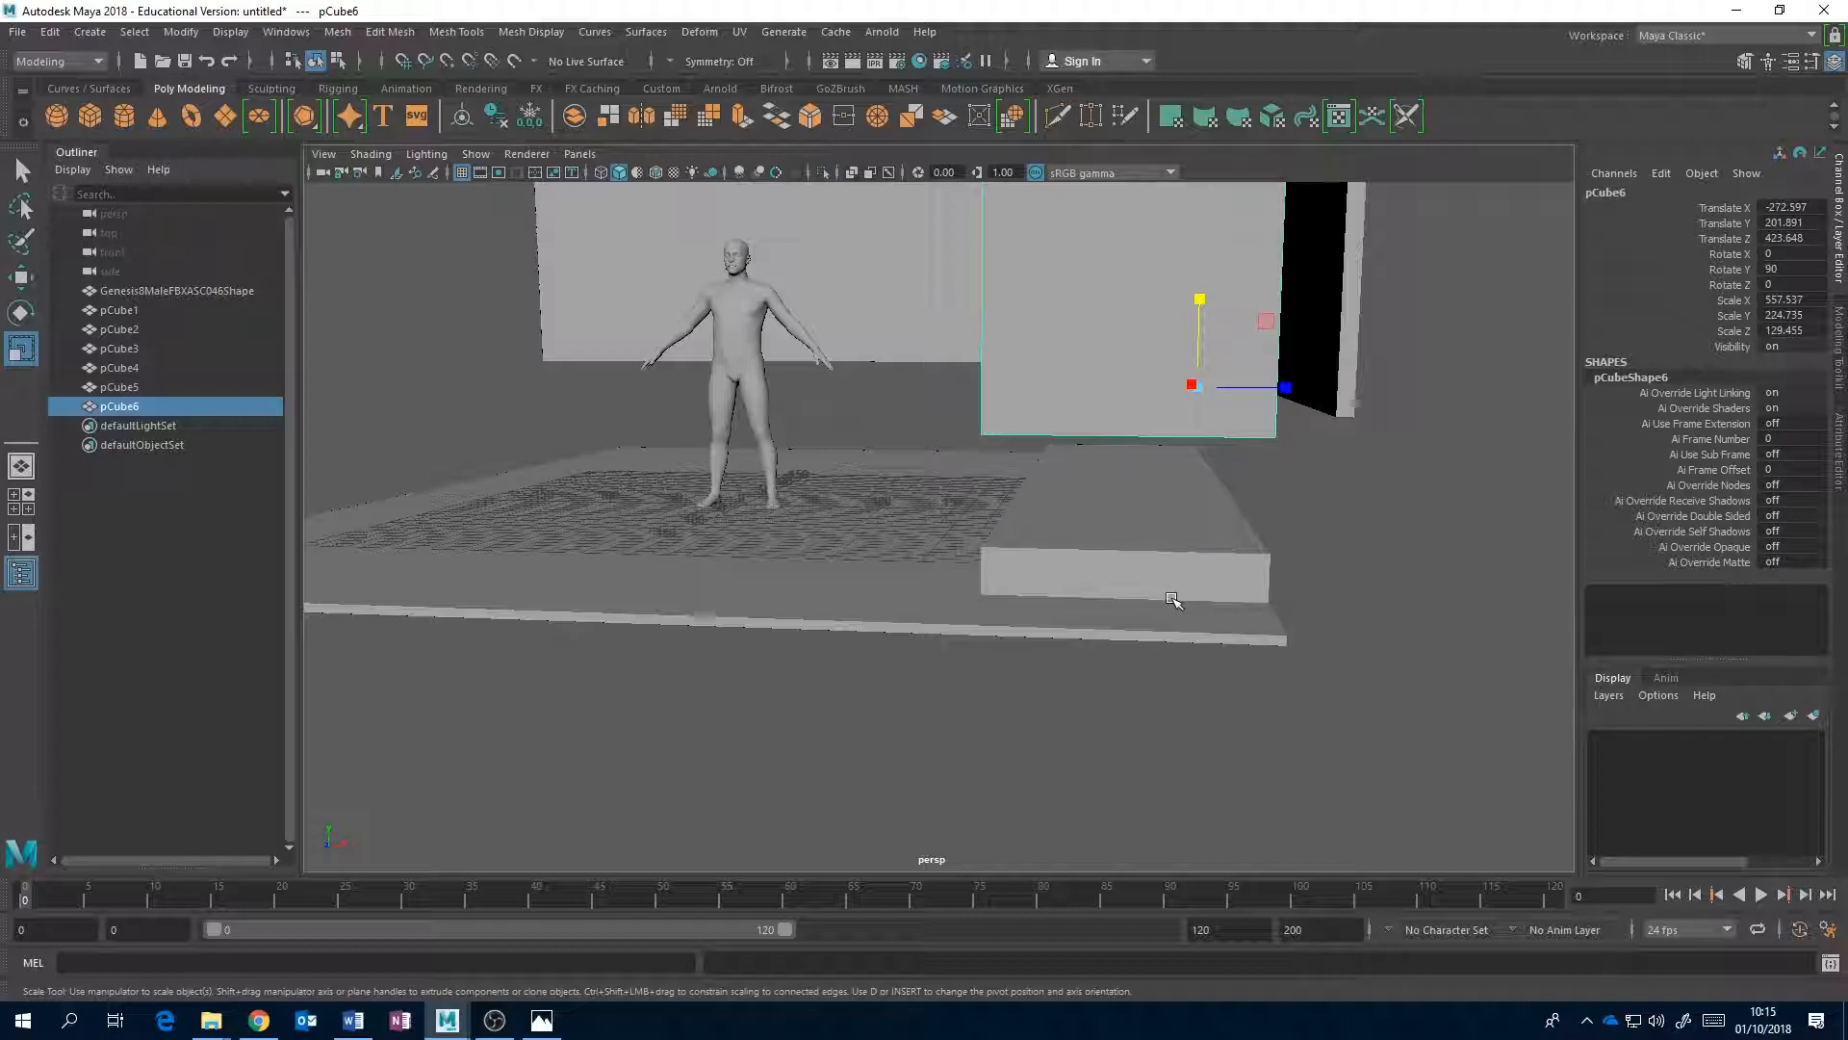
{"action": "middle_click_drag", "start_coordinate": [1172, 590], "coordinate": [1217, 693], "text": "alt"}
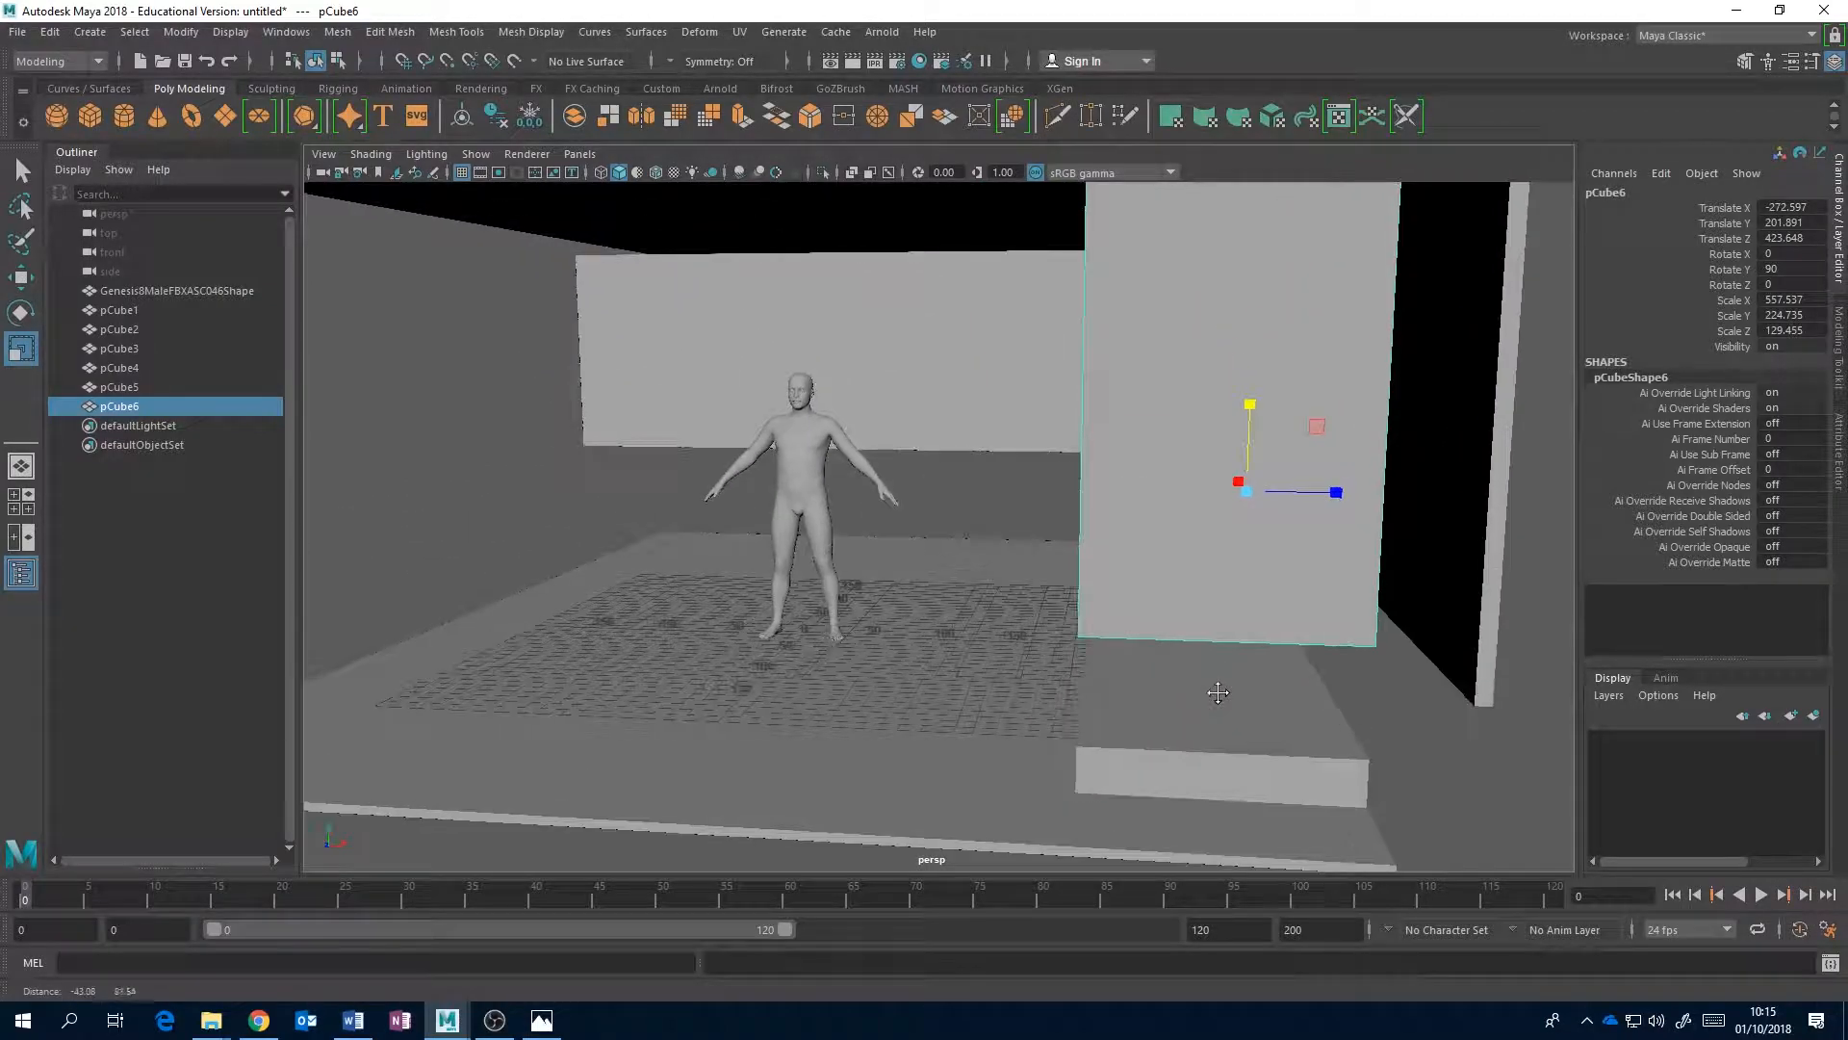
{"action": "key", "text": "e"}
{"action": "left_click_drag", "start_coordinate": [1251, 606], "coordinate": [1263, 497], "text": "alt"}
{"action": "key", "text": "ctrl+z"}
{"action": "left_click_drag", "start_coordinate": [1230, 668], "coordinate": [987, 693], "text": "alt"}
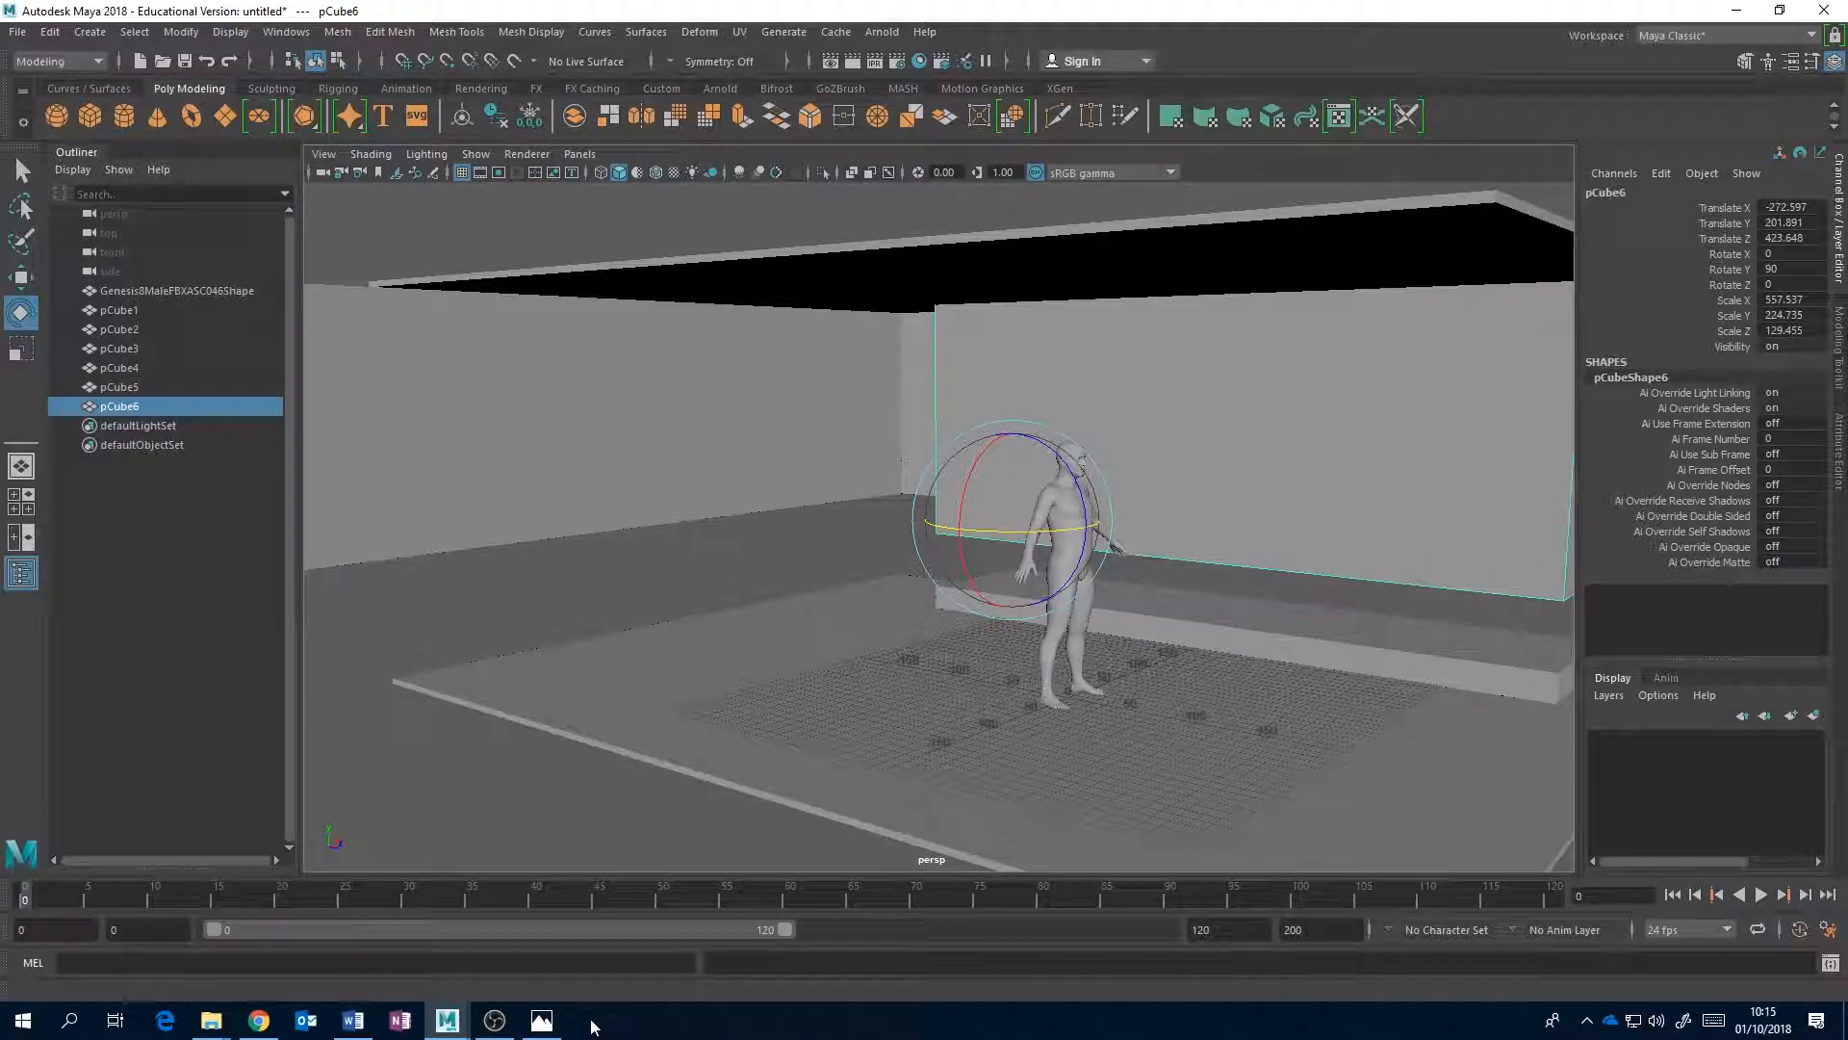
- Check the fireplace recess supports in the photo, then duplicate the ledge
{"action": "left_click", "coordinate": [542, 1019]}
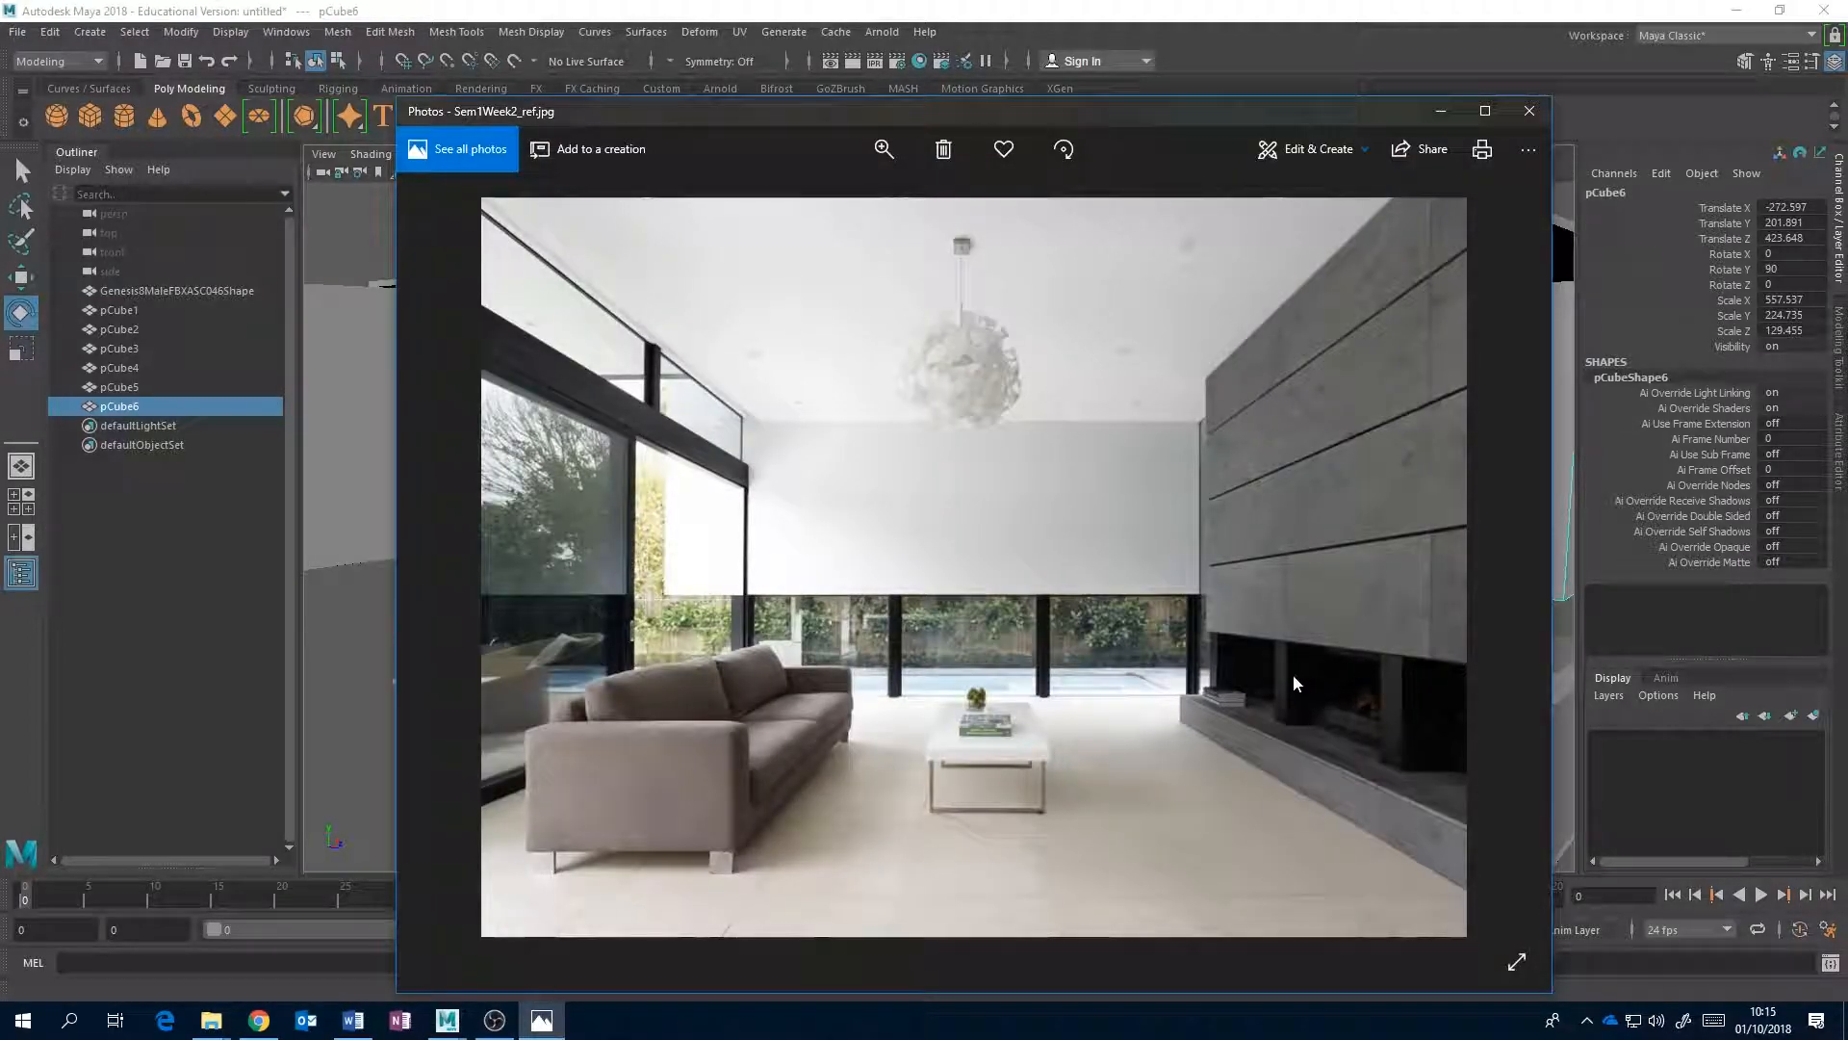
{"action": "left_click", "coordinate": [1082, 9]}
{"action": "left_click_drag", "start_coordinate": [1088, 539], "coordinate": [941, 589], "text": "alt"}
{"action": "scroll", "coordinate": [941, 589], "scroll_direction": "up", "scroll_amount": 5}
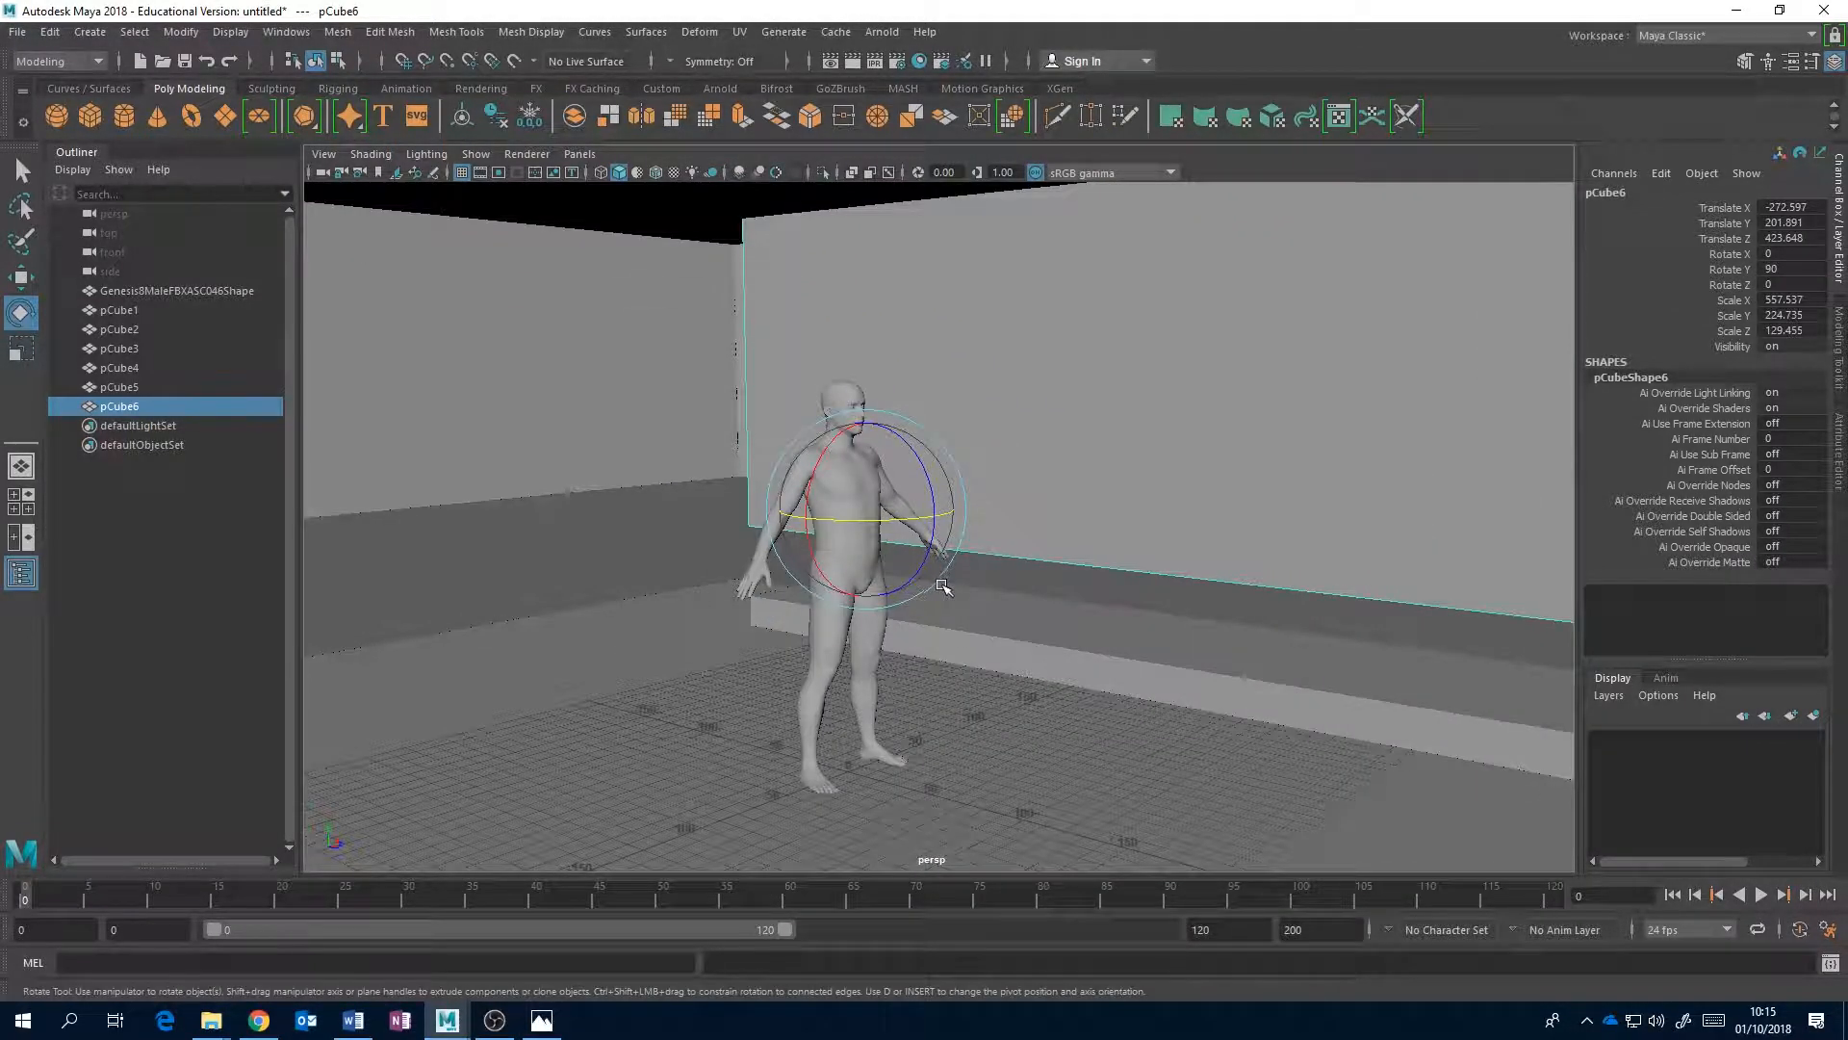
{"action": "middle_click_drag", "start_coordinate": [941, 594], "coordinate": [1198, 594], "text": "alt"}
{"action": "left_click_drag", "start_coordinate": [1198, 594], "coordinate": [928, 611], "text": "alt"}
{"action": "left_click", "coordinate": [908, 624]}
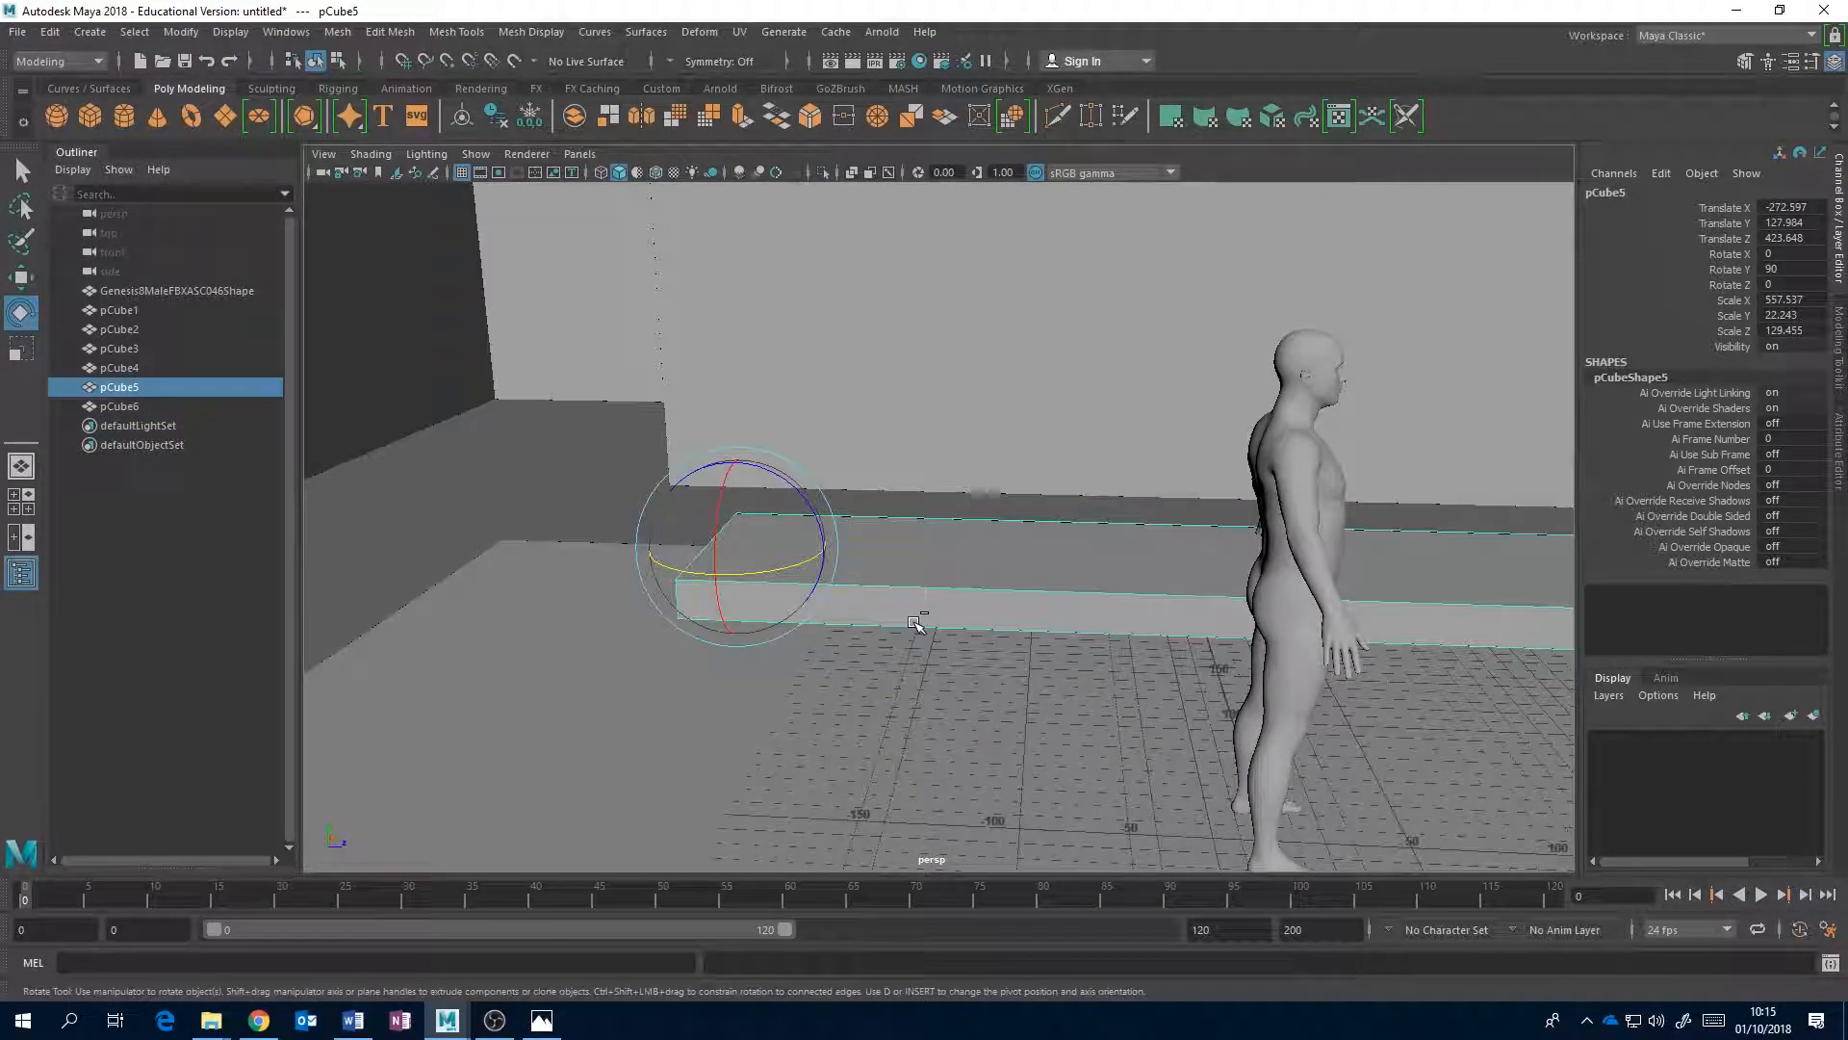
{"action": "key", "text": "ctrl+d"}
{"action": "key", "text": "w"}
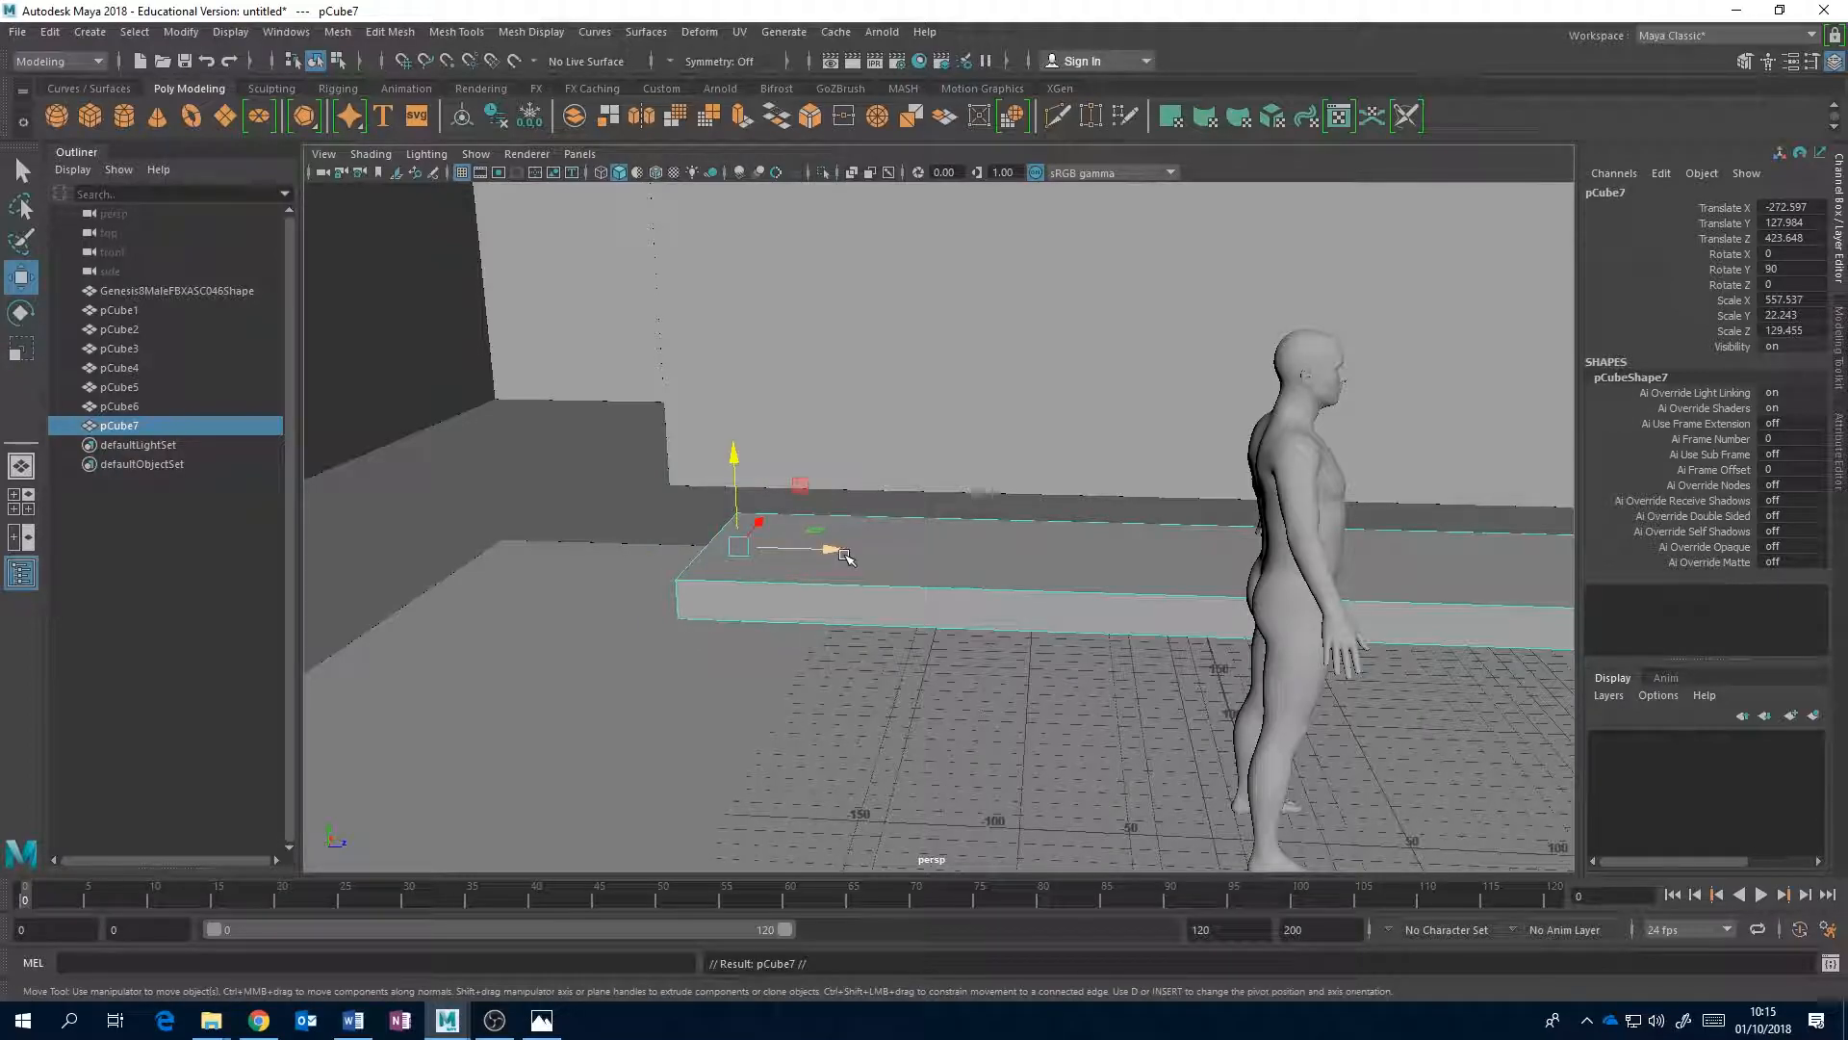
- Shape the ledge copy into a pillar on the ledge's far end, with Translate Y about 150.2, X scale 29.0 and Y scale 54.4
{"action": "left_click_drag", "start_coordinate": [733, 505], "coordinate": [662, 1035]}
{"action": "key", "text": "r"}
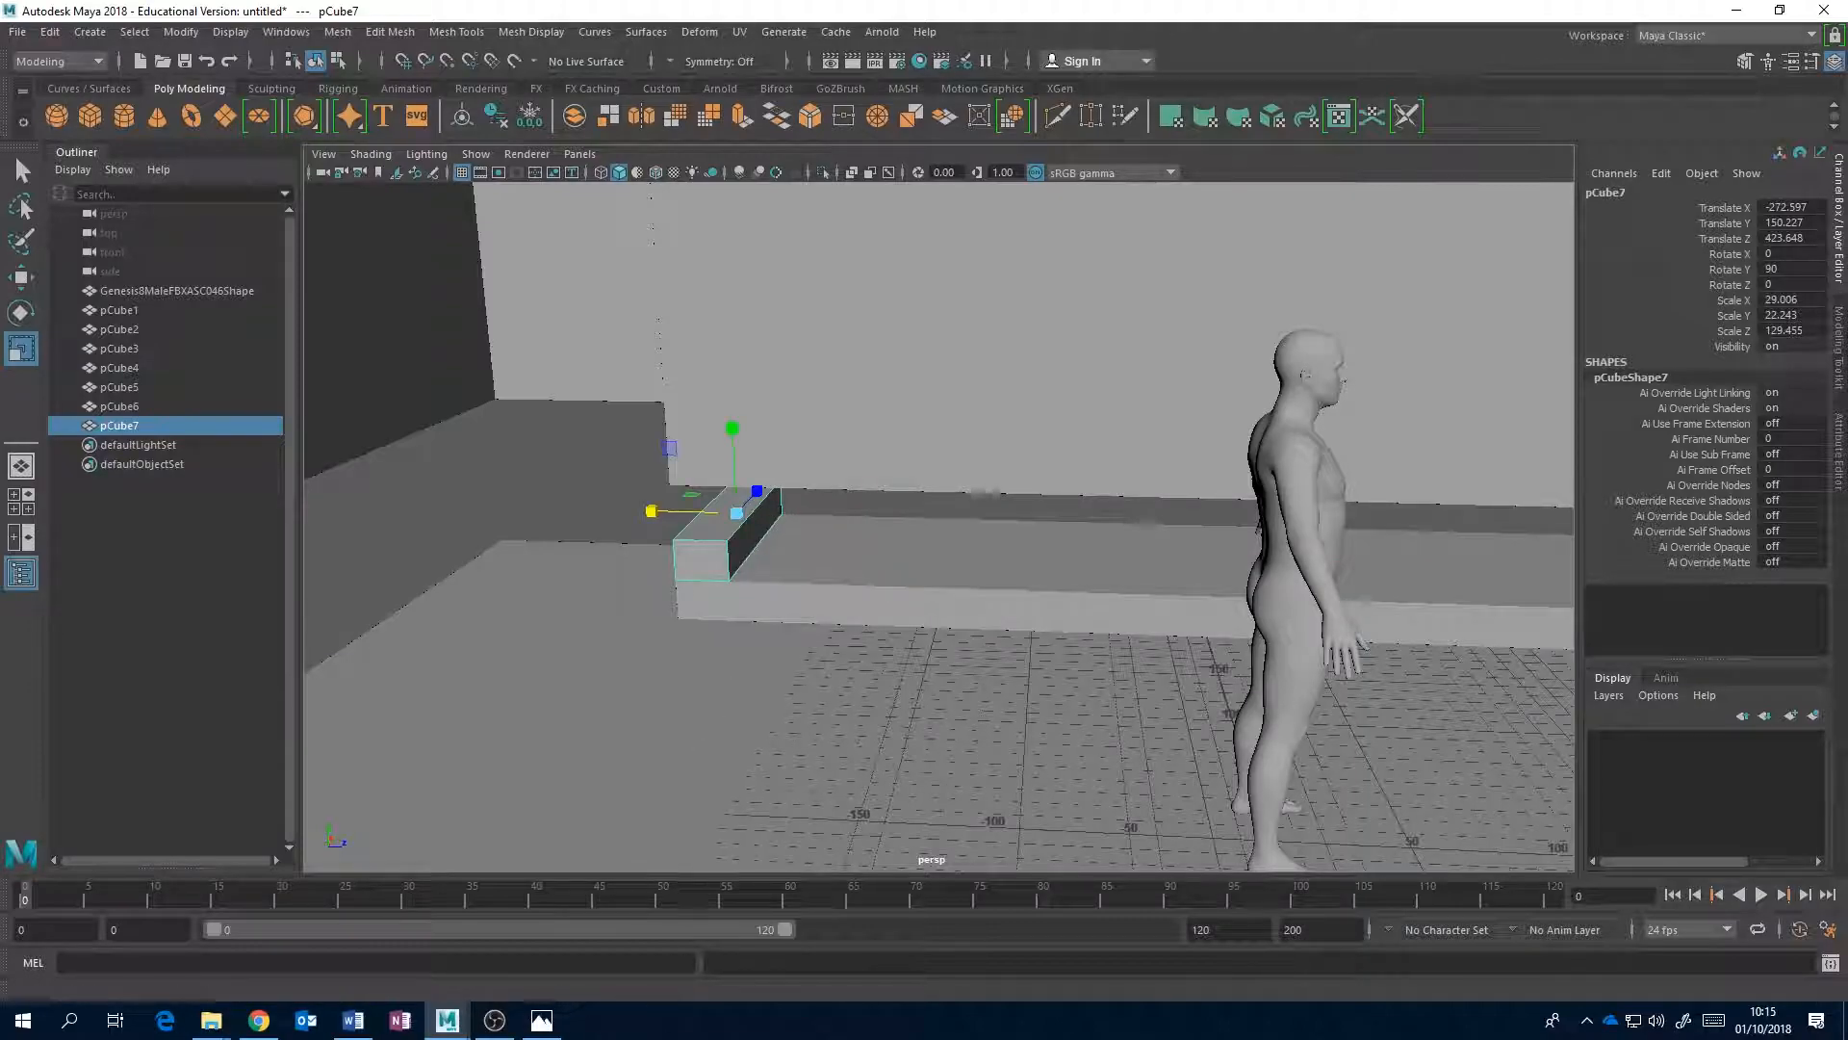
{"action": "left_click", "coordinate": [542, 1021]}
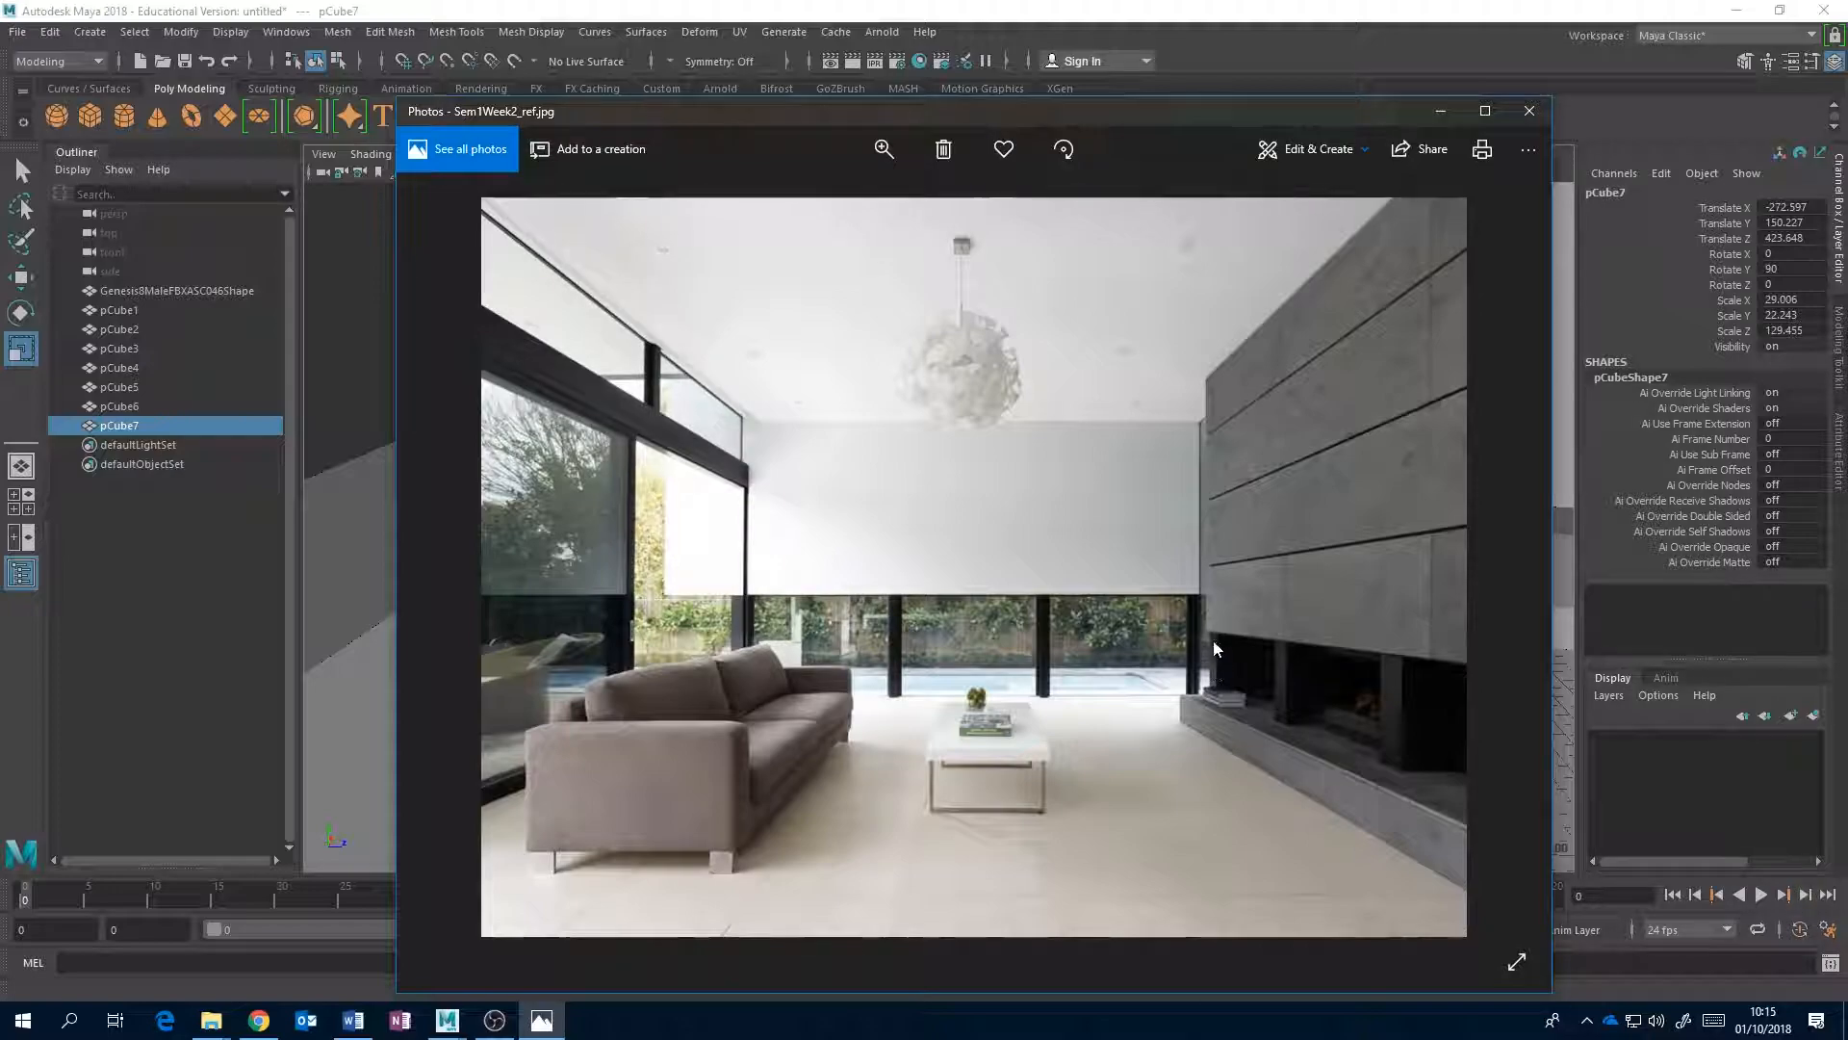
{"action": "left_click", "coordinate": [1009, 8]}
{"action": "left_click_drag", "start_coordinate": [921, 462], "coordinate": [958, 441], "text": "alt"}
{"action": "left_click_drag", "start_coordinate": [586, 541], "coordinate": [540, 491]}
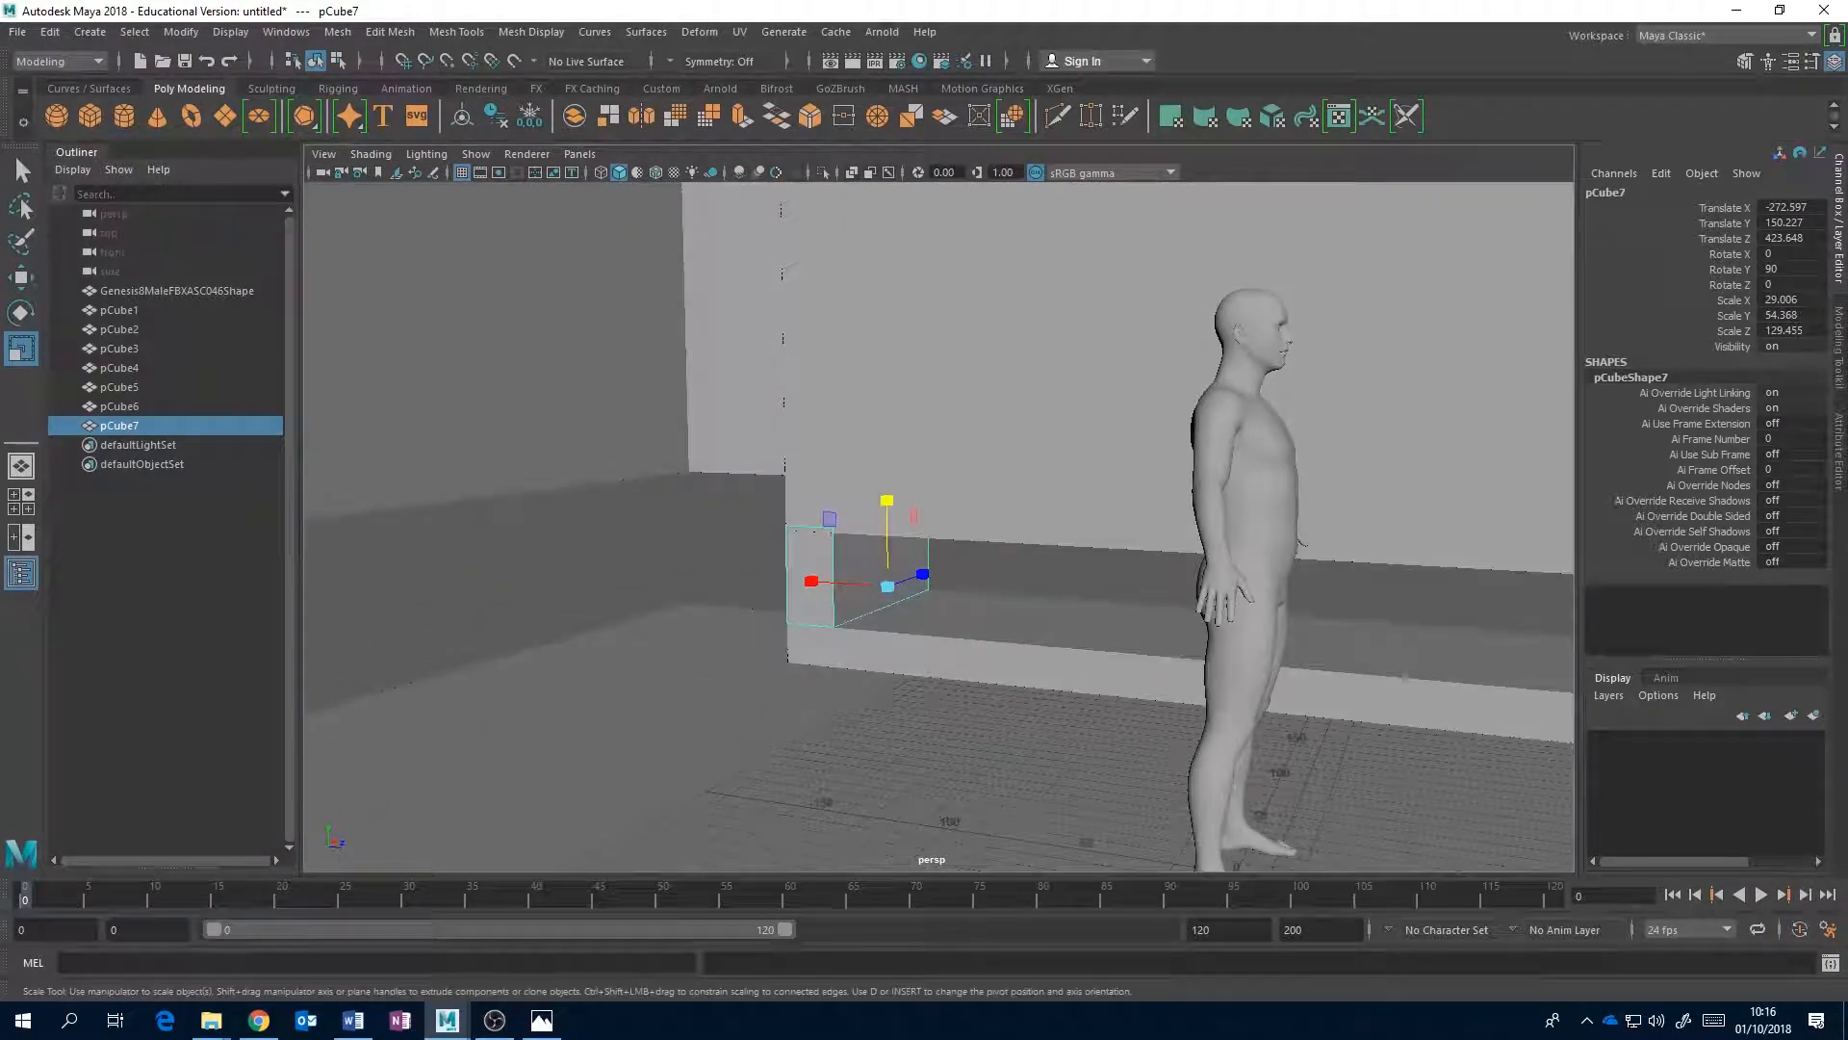
- Compare the fireplace wall with the photo, then reduce the tall wall block's depth to a Z scale of about 100.7
{"action": "left_click", "coordinate": [549, 1022]}
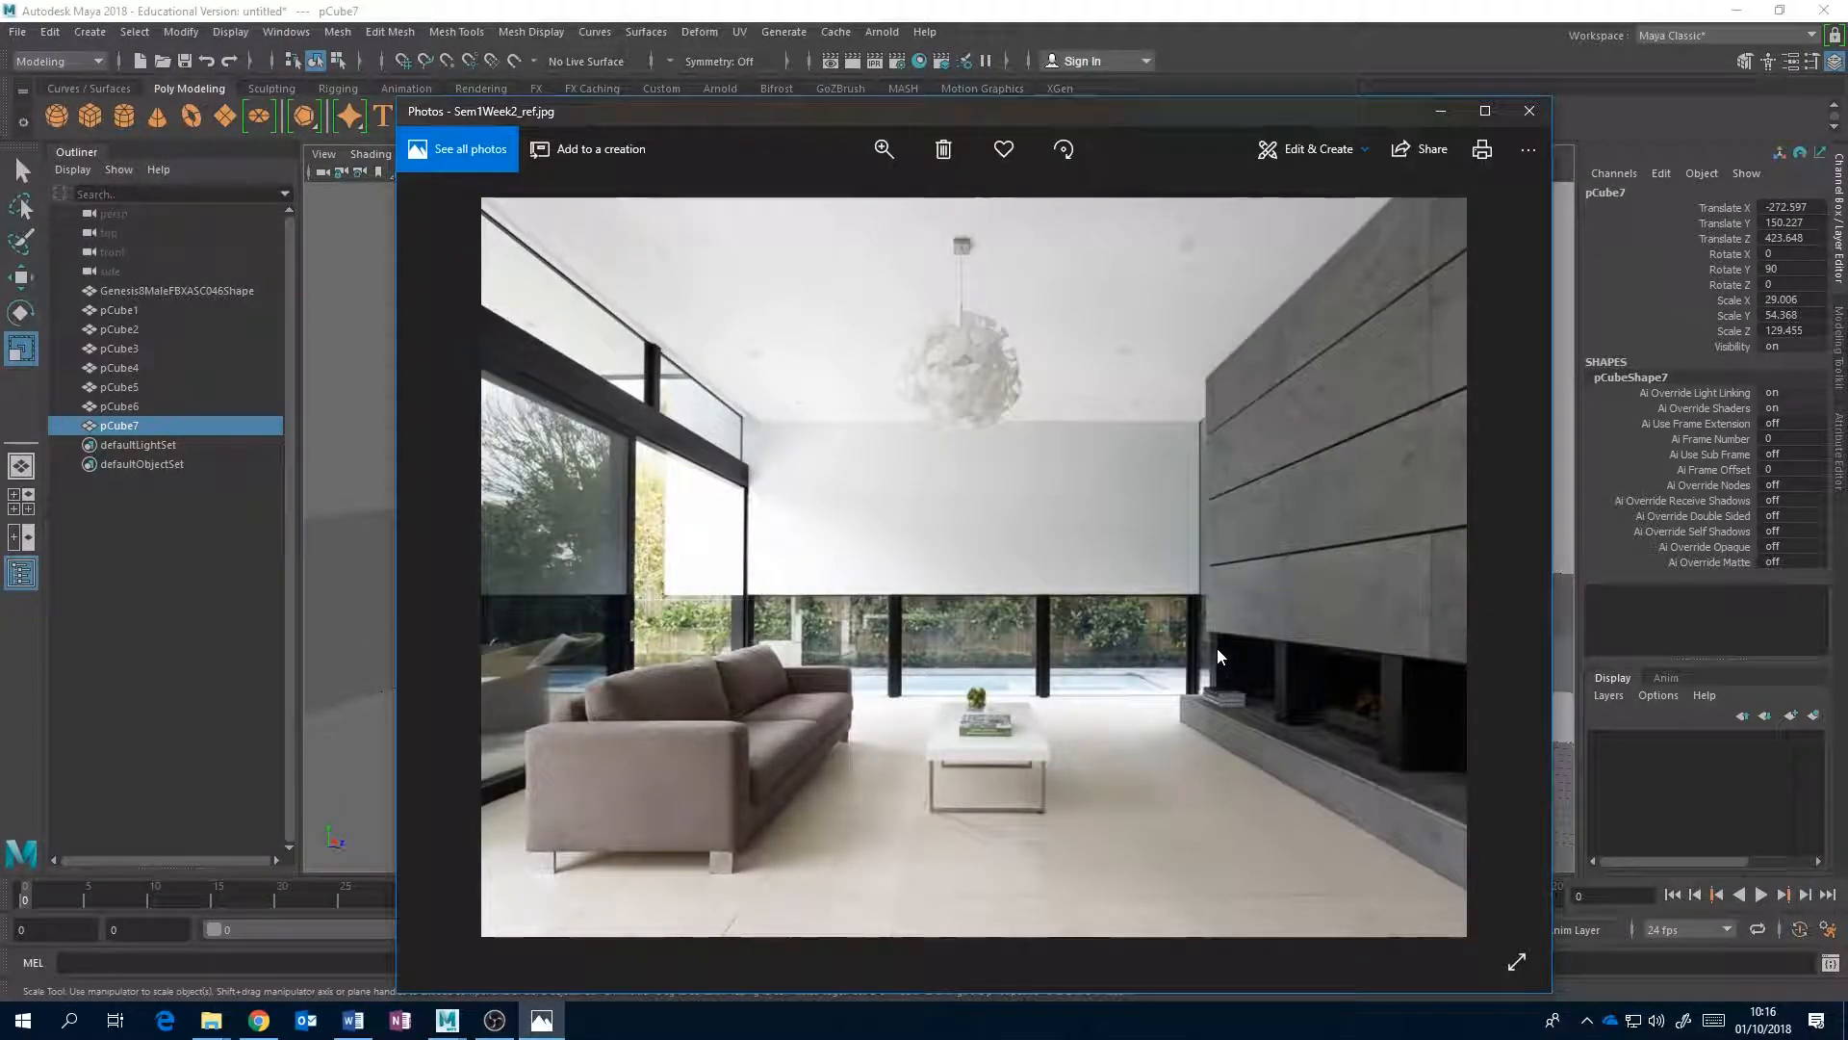
{"action": "left_click", "coordinate": [558, 6]}
{"action": "left_click_drag", "start_coordinate": [1194, 455], "coordinate": [990, 475], "text": "alt"}
{"action": "right_click_drag", "start_coordinate": [990, 475], "coordinate": [882, 480], "text": "alt"}
{"action": "middle_click_drag", "start_coordinate": [882, 480], "coordinate": [583, 492], "text": "alt"}
{"action": "right_click_drag", "start_coordinate": [583, 492], "coordinate": [539, 492], "text": "alt"}
{"action": "left_click_drag", "start_coordinate": [886, 481], "coordinate": [854, 503], "text": "alt"}
{"action": "left_click", "coordinate": [1060, 462]}
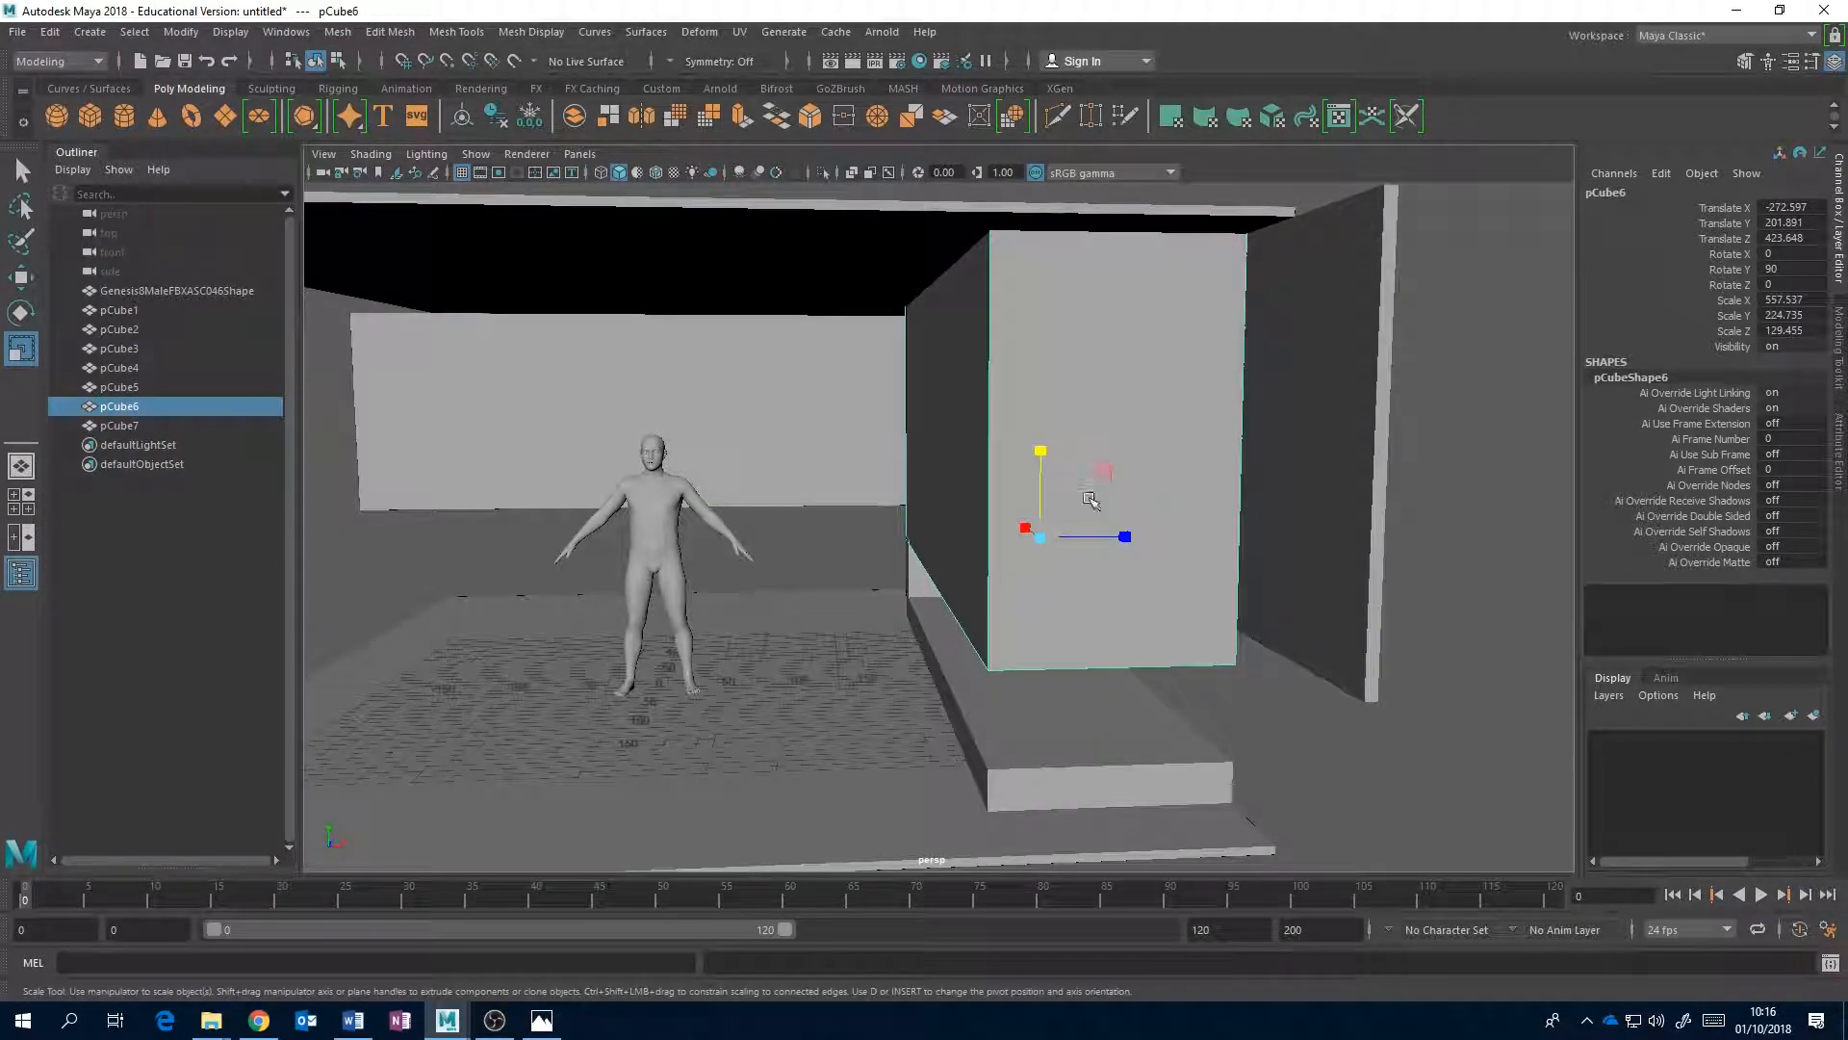
{"action": "left_click_drag", "start_coordinate": [1126, 539], "coordinate": [914, 583], "text": "alt"}
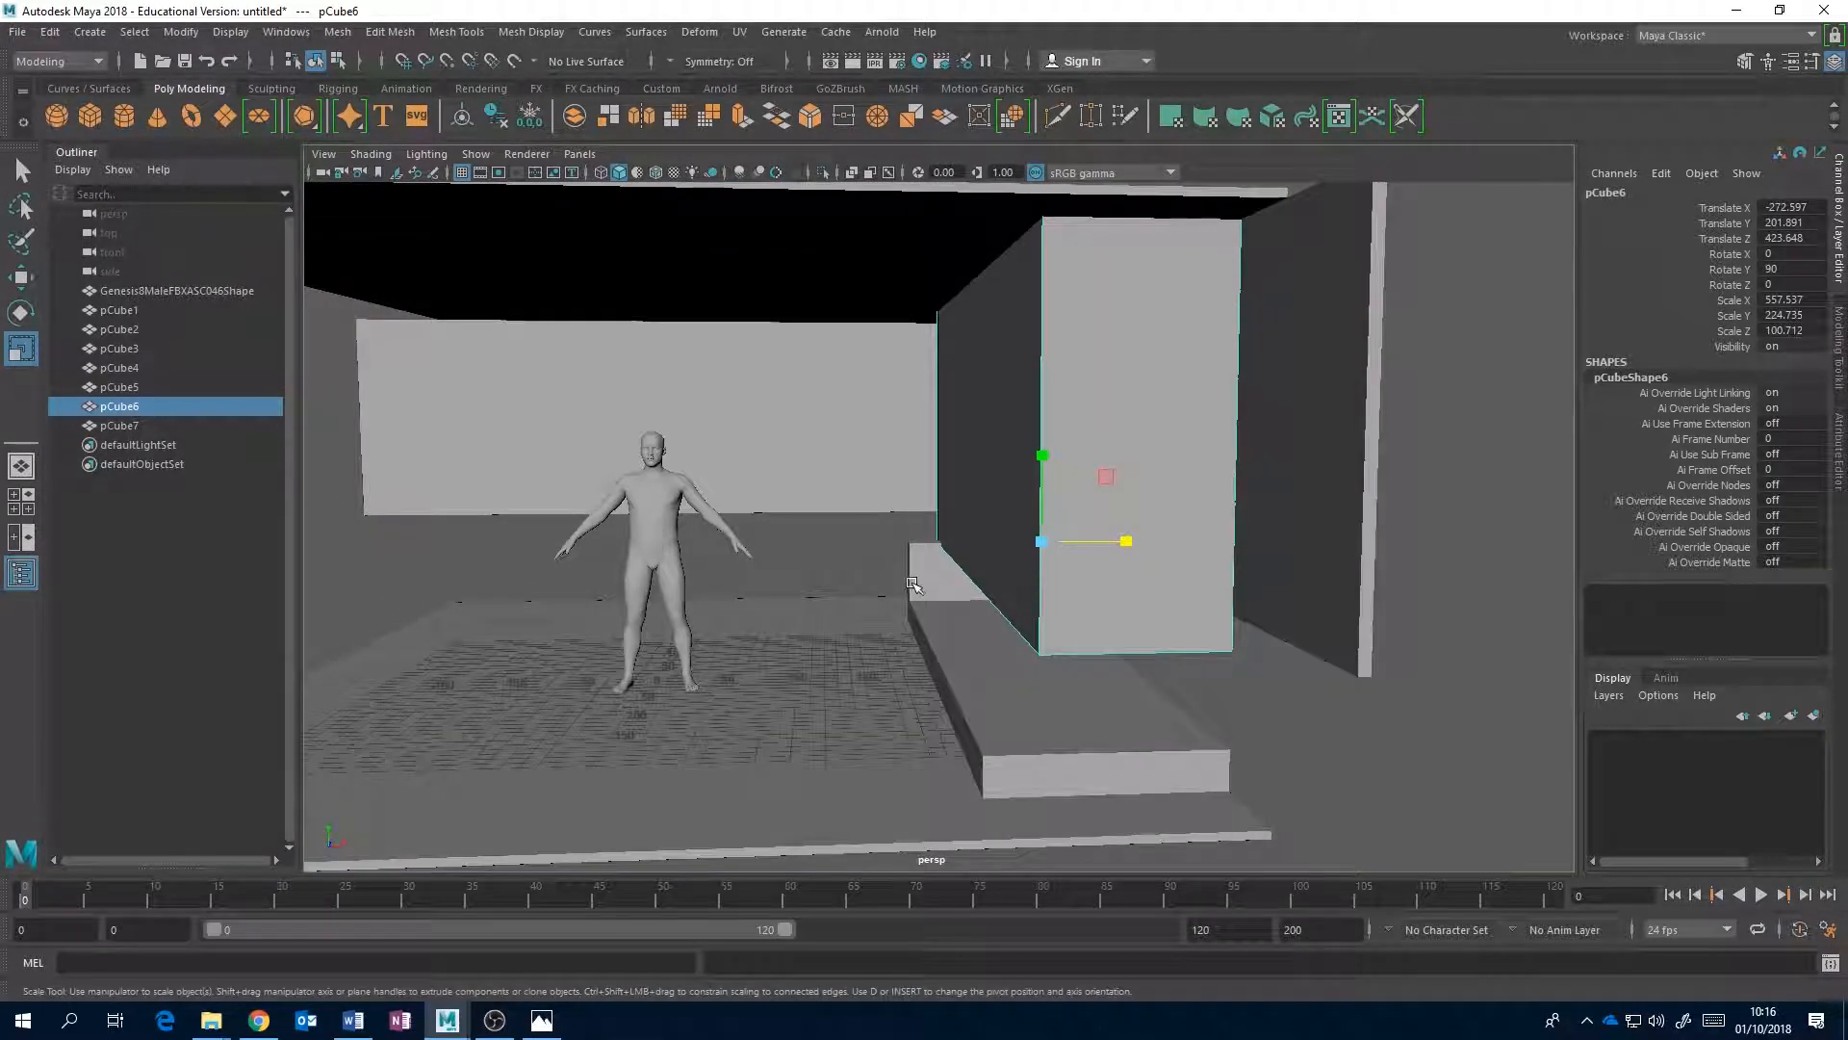
- Check the pillar's setback in the photo, then reduce the pillar to a Z scale of about 96.4
{"action": "left_click", "coordinate": [542, 1020]}
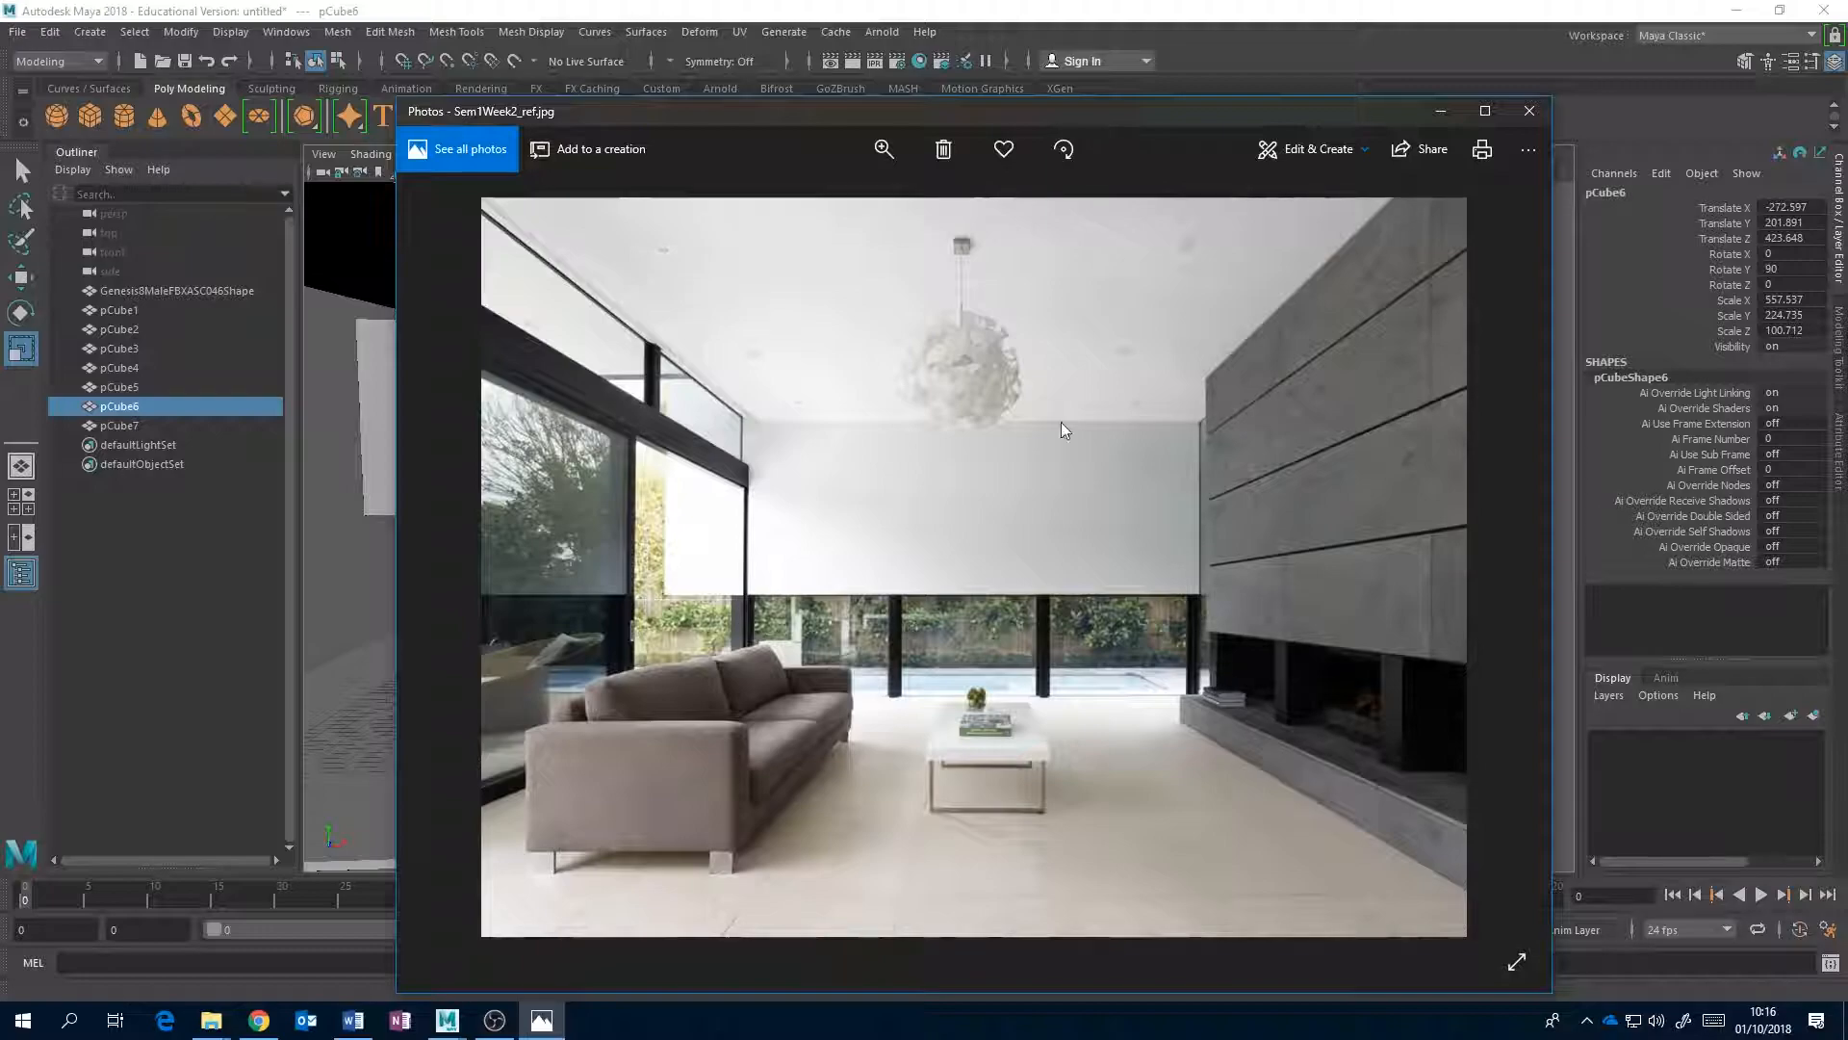
{"action": "left_click", "coordinate": [874, 8]}
{"action": "left_click_drag", "start_coordinate": [982, 520], "coordinate": [736, 622], "text": "alt"}
{"action": "middle_click_drag", "start_coordinate": [735, 622], "coordinate": [1044, 639], "text": "alt"}
{"action": "left_click", "coordinate": [949, 644]}
{"action": "left_click_drag", "start_coordinate": [1035, 643], "coordinate": [1191, 604]}
- Duplicate the pillar and slide the copy along to the ledge's near end, at a Translate Z of about 951.1
{"action": "left_click", "coordinate": [542, 1020]}
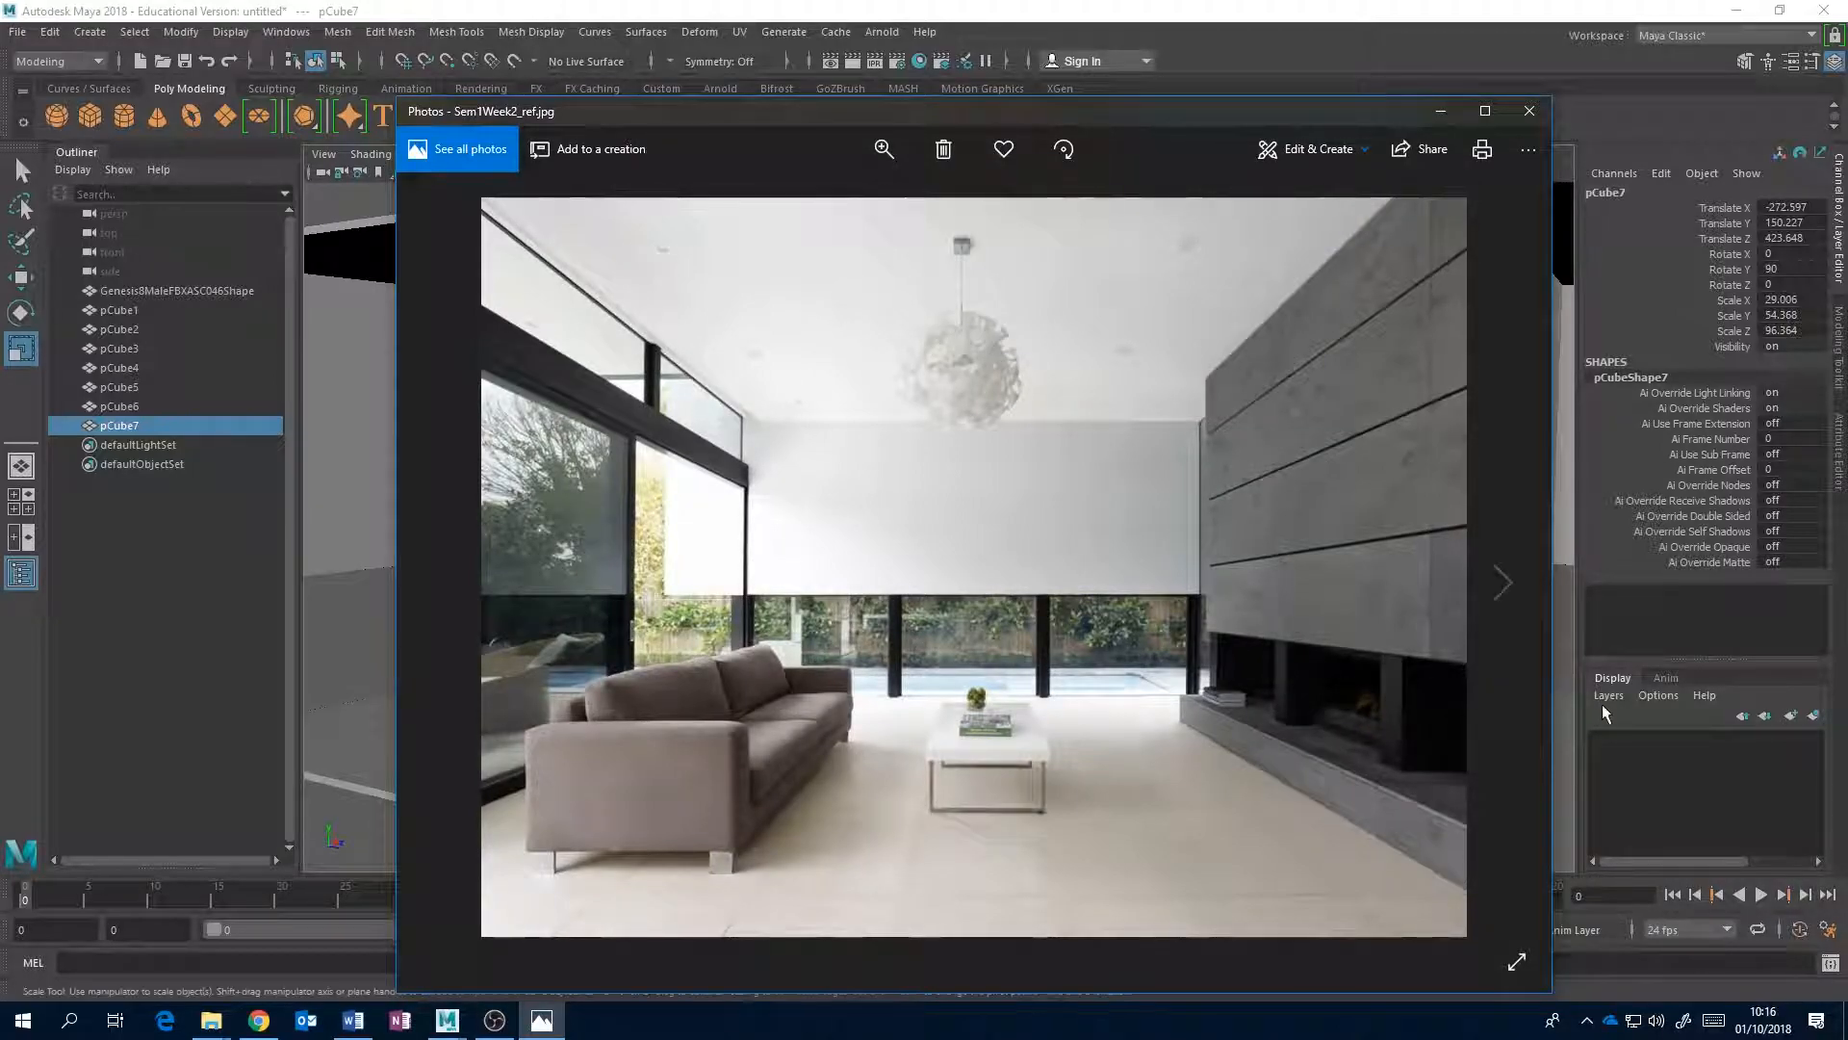
{"action": "left_click", "coordinate": [1634, 748]}
{"action": "scroll", "coordinate": [979, 587], "scroll_direction": "up", "scroll_amount": 5}
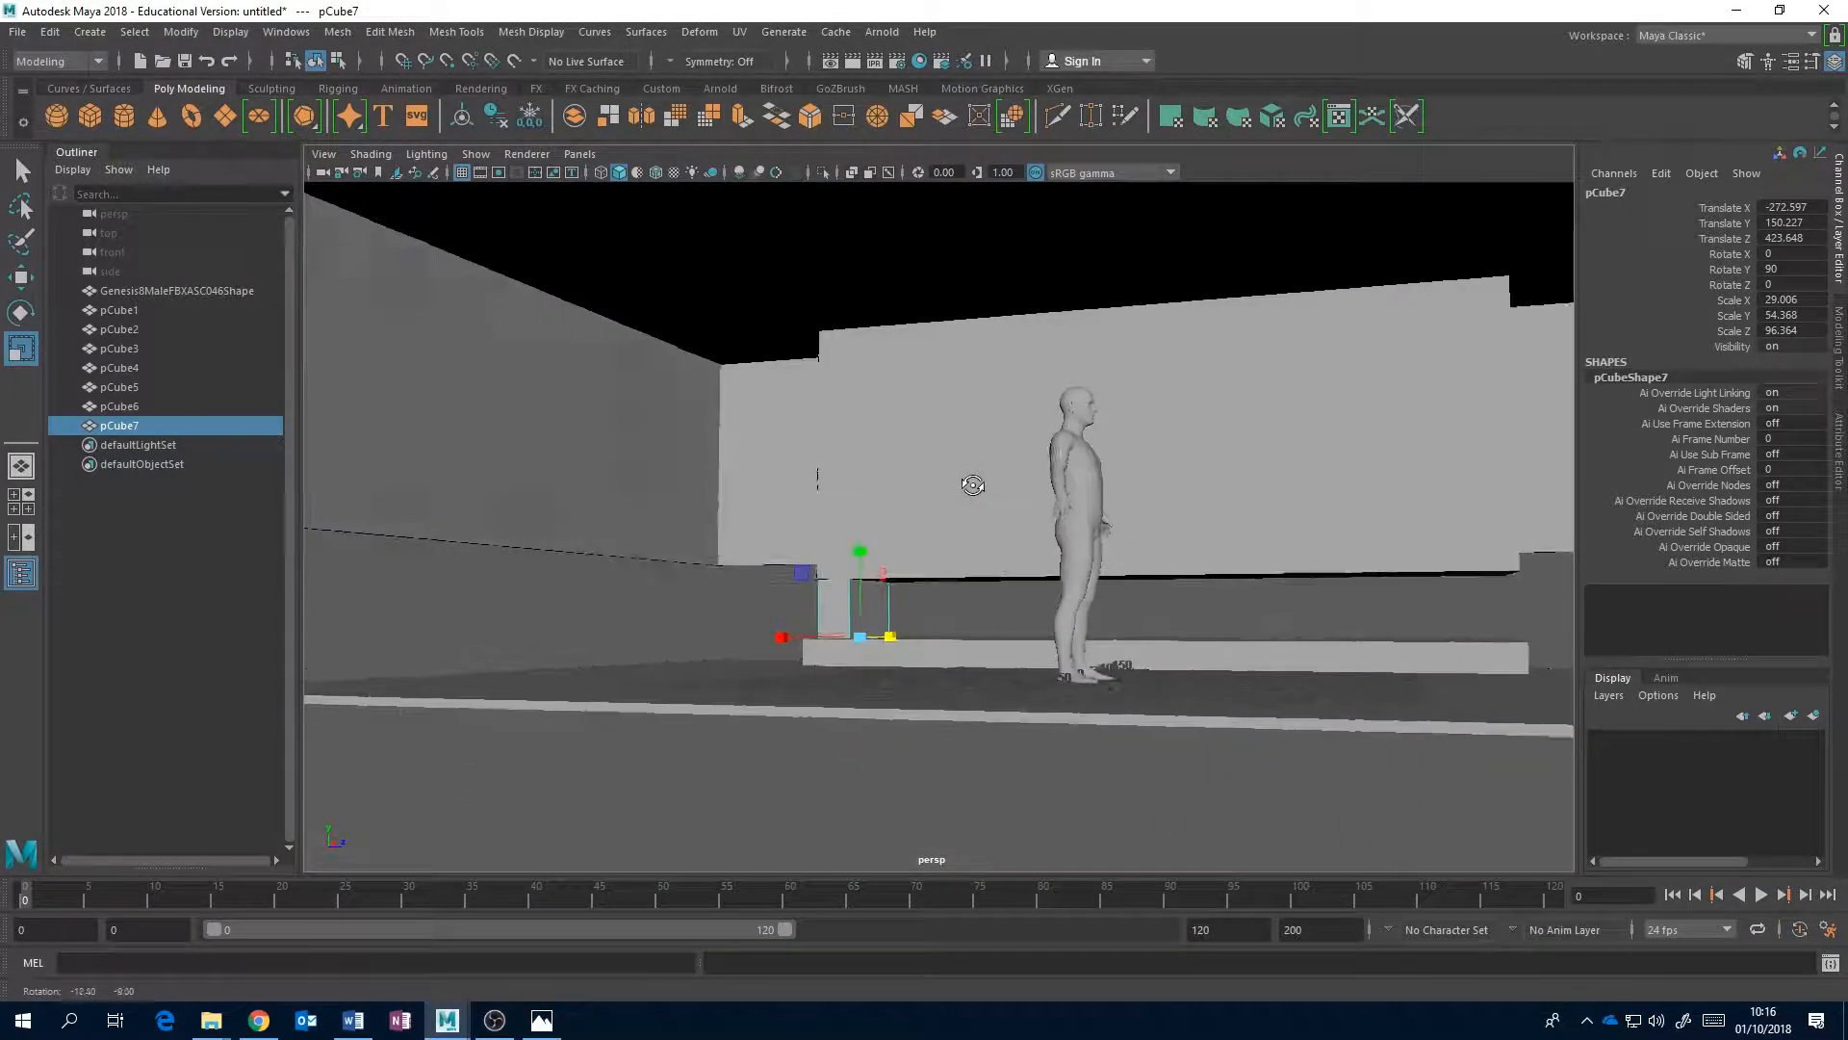
{"action": "key", "text": "ctrl+d"}
{"action": "key", "text": "w"}
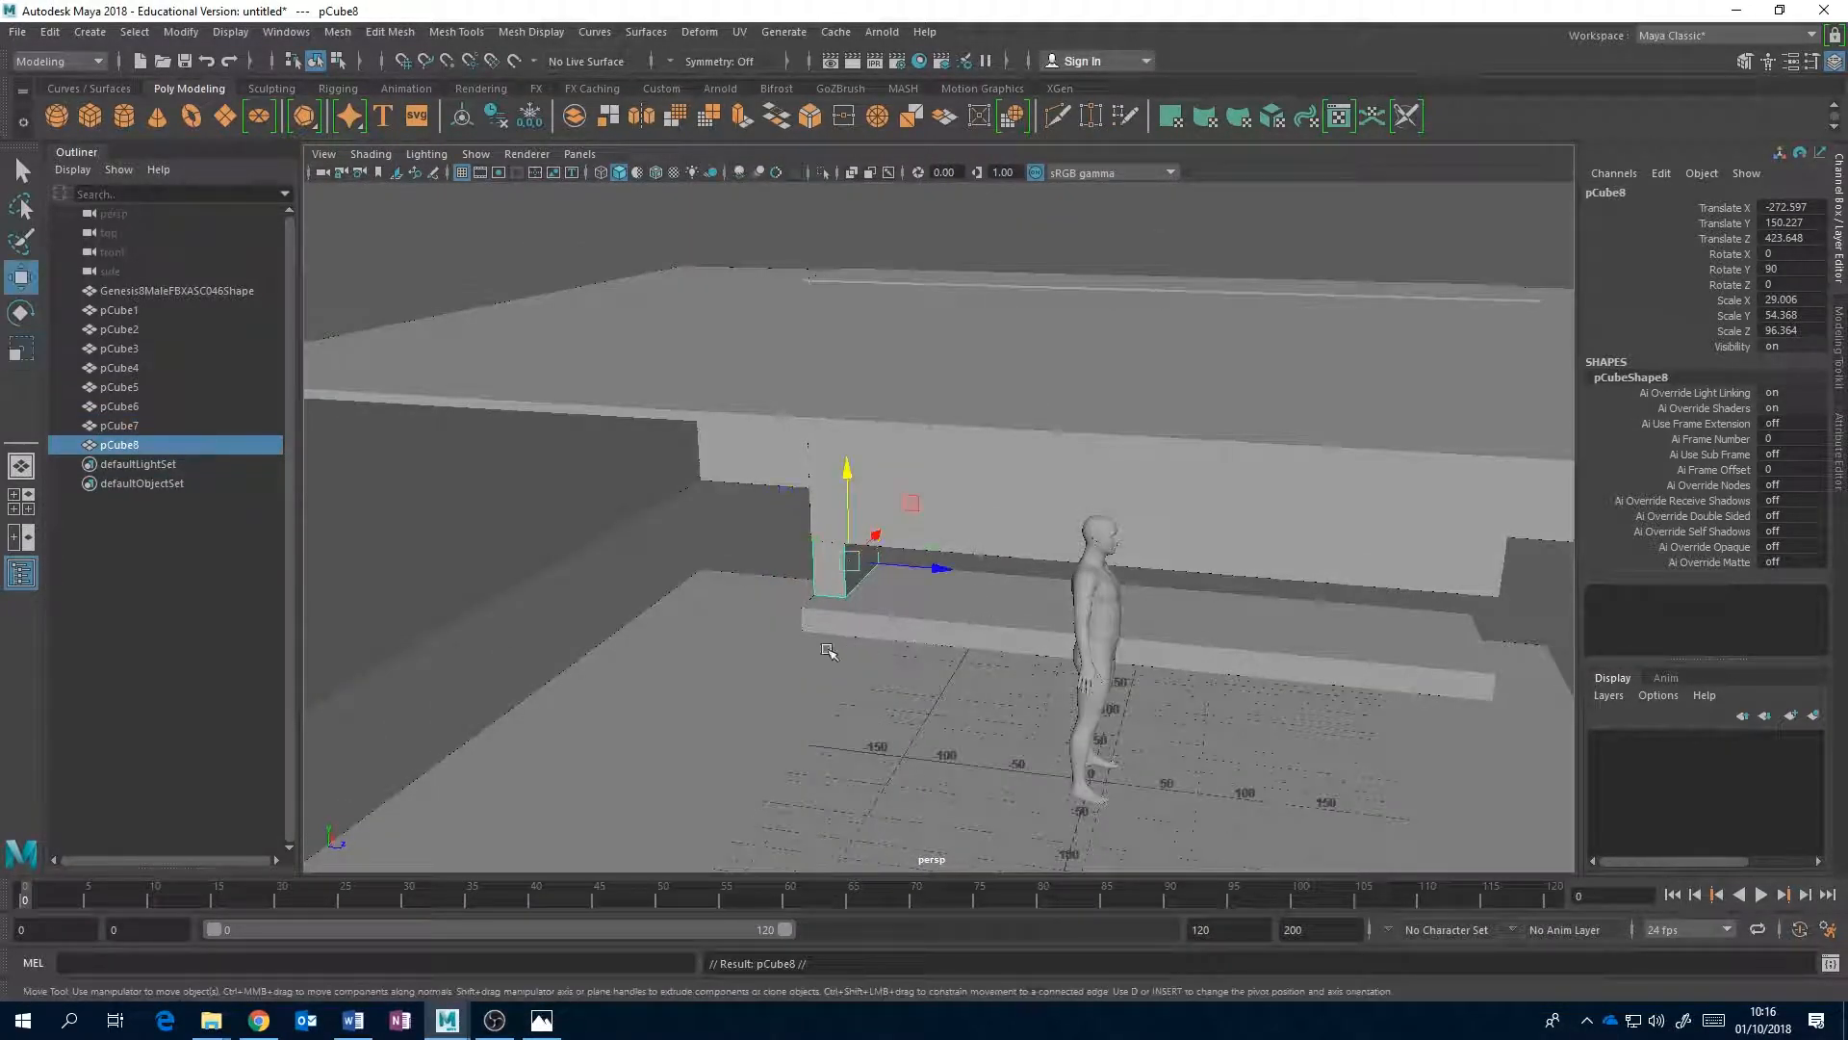
{"action": "left_click_drag", "start_coordinate": [895, 570], "coordinate": [1339, 651]}
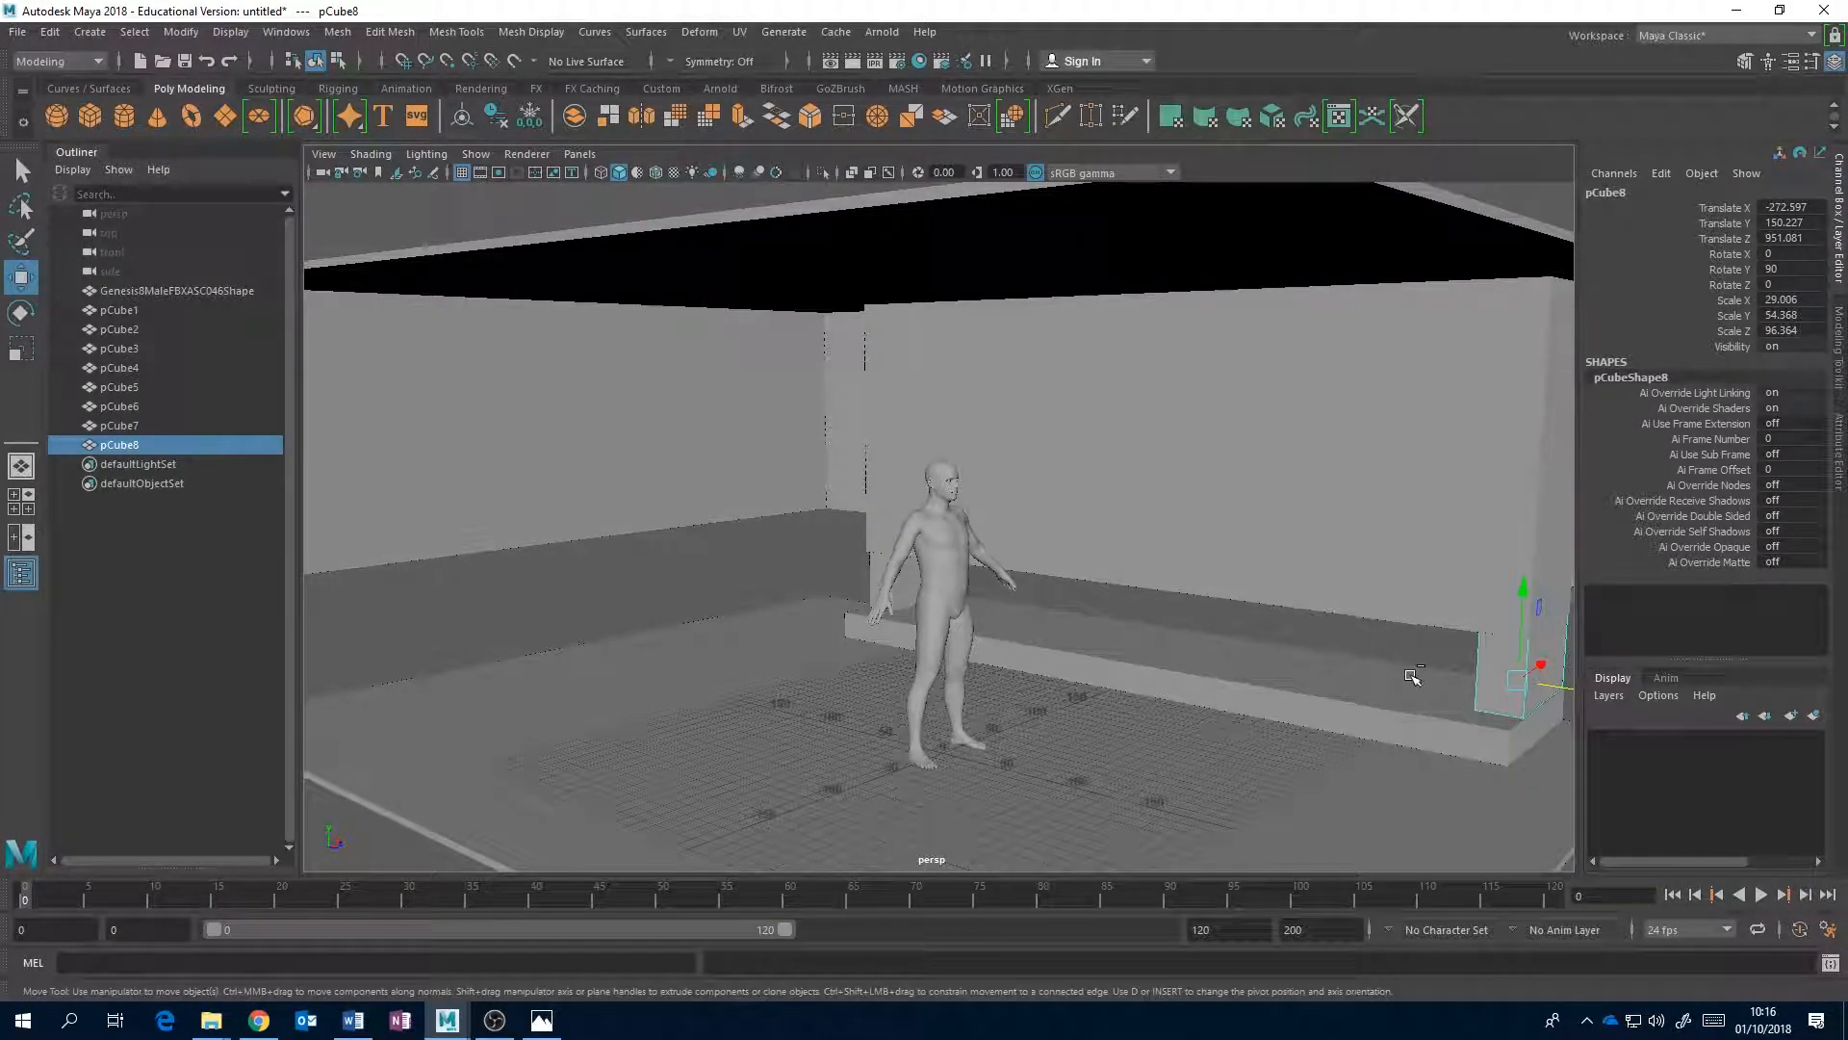
- Make two more pillar copies and space them along the ledge between the end pillars, the last at a Translate Z of about 762.8
{"action": "key", "text": "ctrl+d"}
{"action": "left_click_drag", "start_coordinate": [1579, 693], "coordinate": [1579, 655]}
{"action": "key", "text": "ctrl+z"}
{"action": "left_click_drag", "start_coordinate": [1279, 656], "coordinate": [958, 627]}
{"action": "key", "text": "ctrl+z"}
{"action": "key", "text": "ctrl+d"}
{"action": "key", "text": "ctrl+d"}
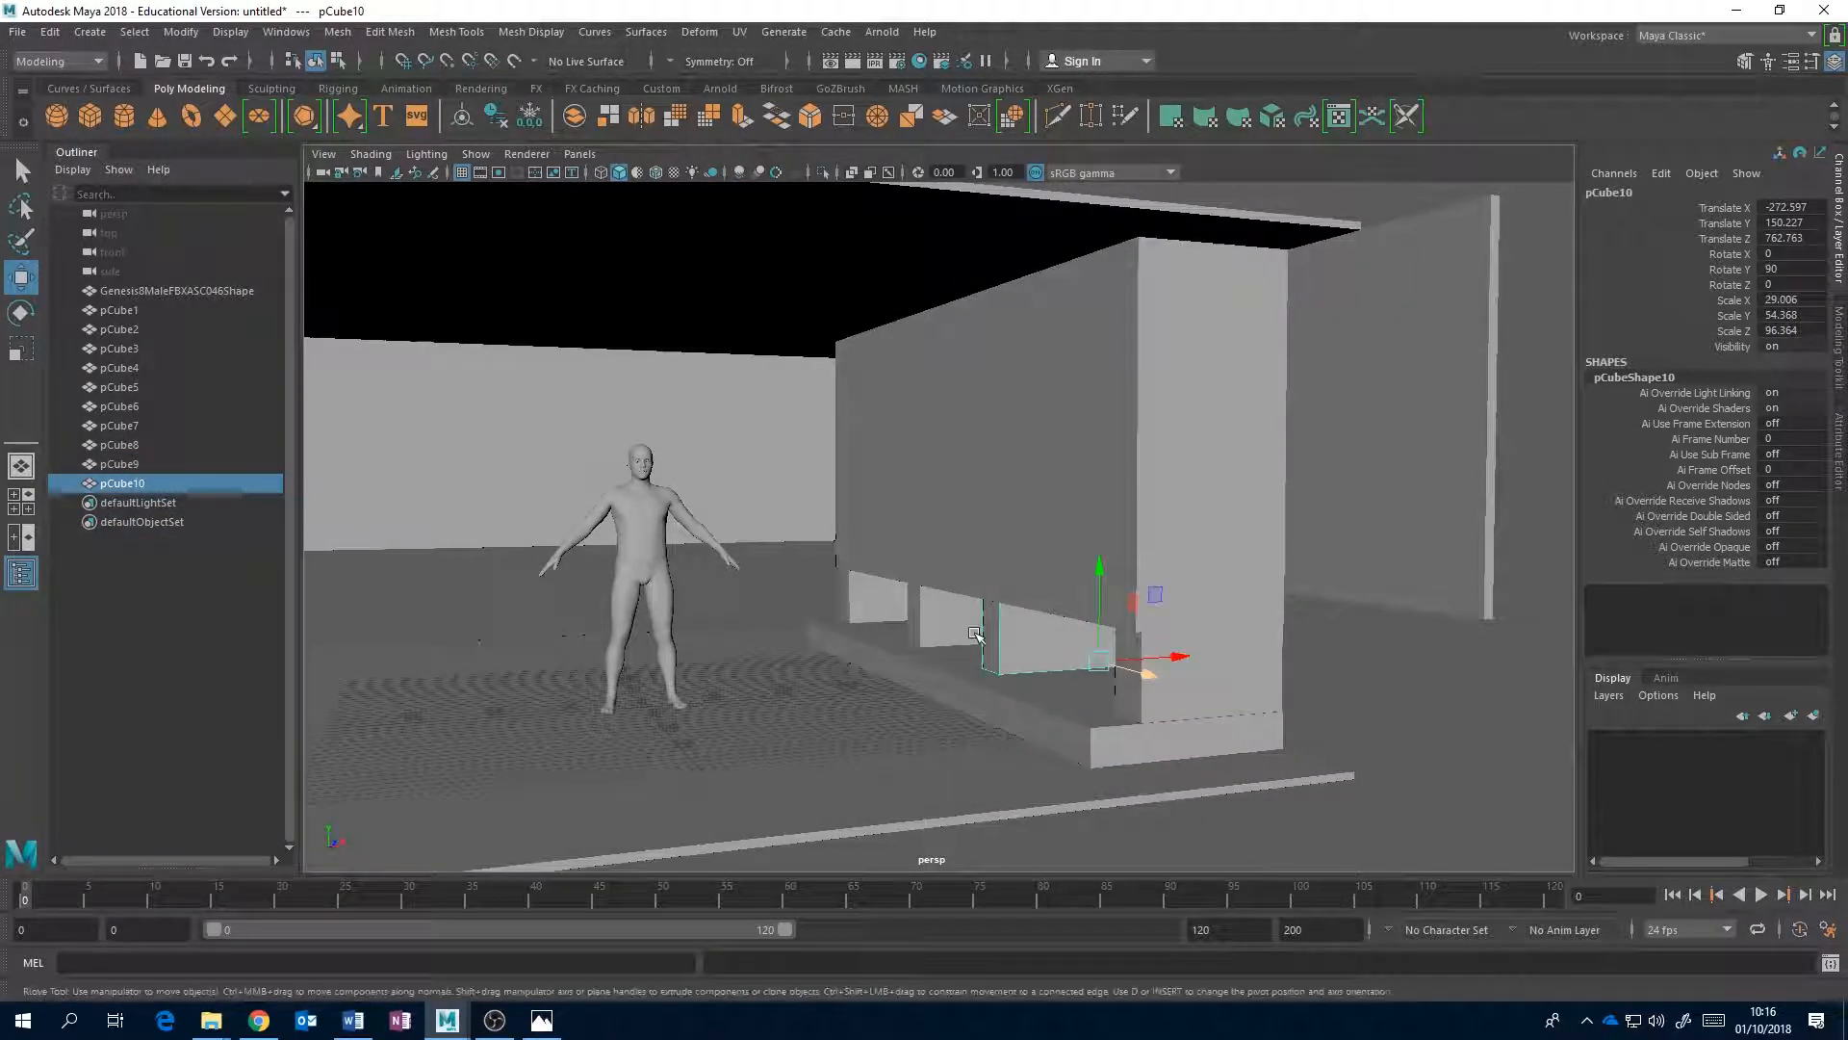
- Zoom into the photo to examine where the side windows, ceiling and back wall meet, and view the same area in the model
{"action": "left_click", "coordinate": [542, 1020]}
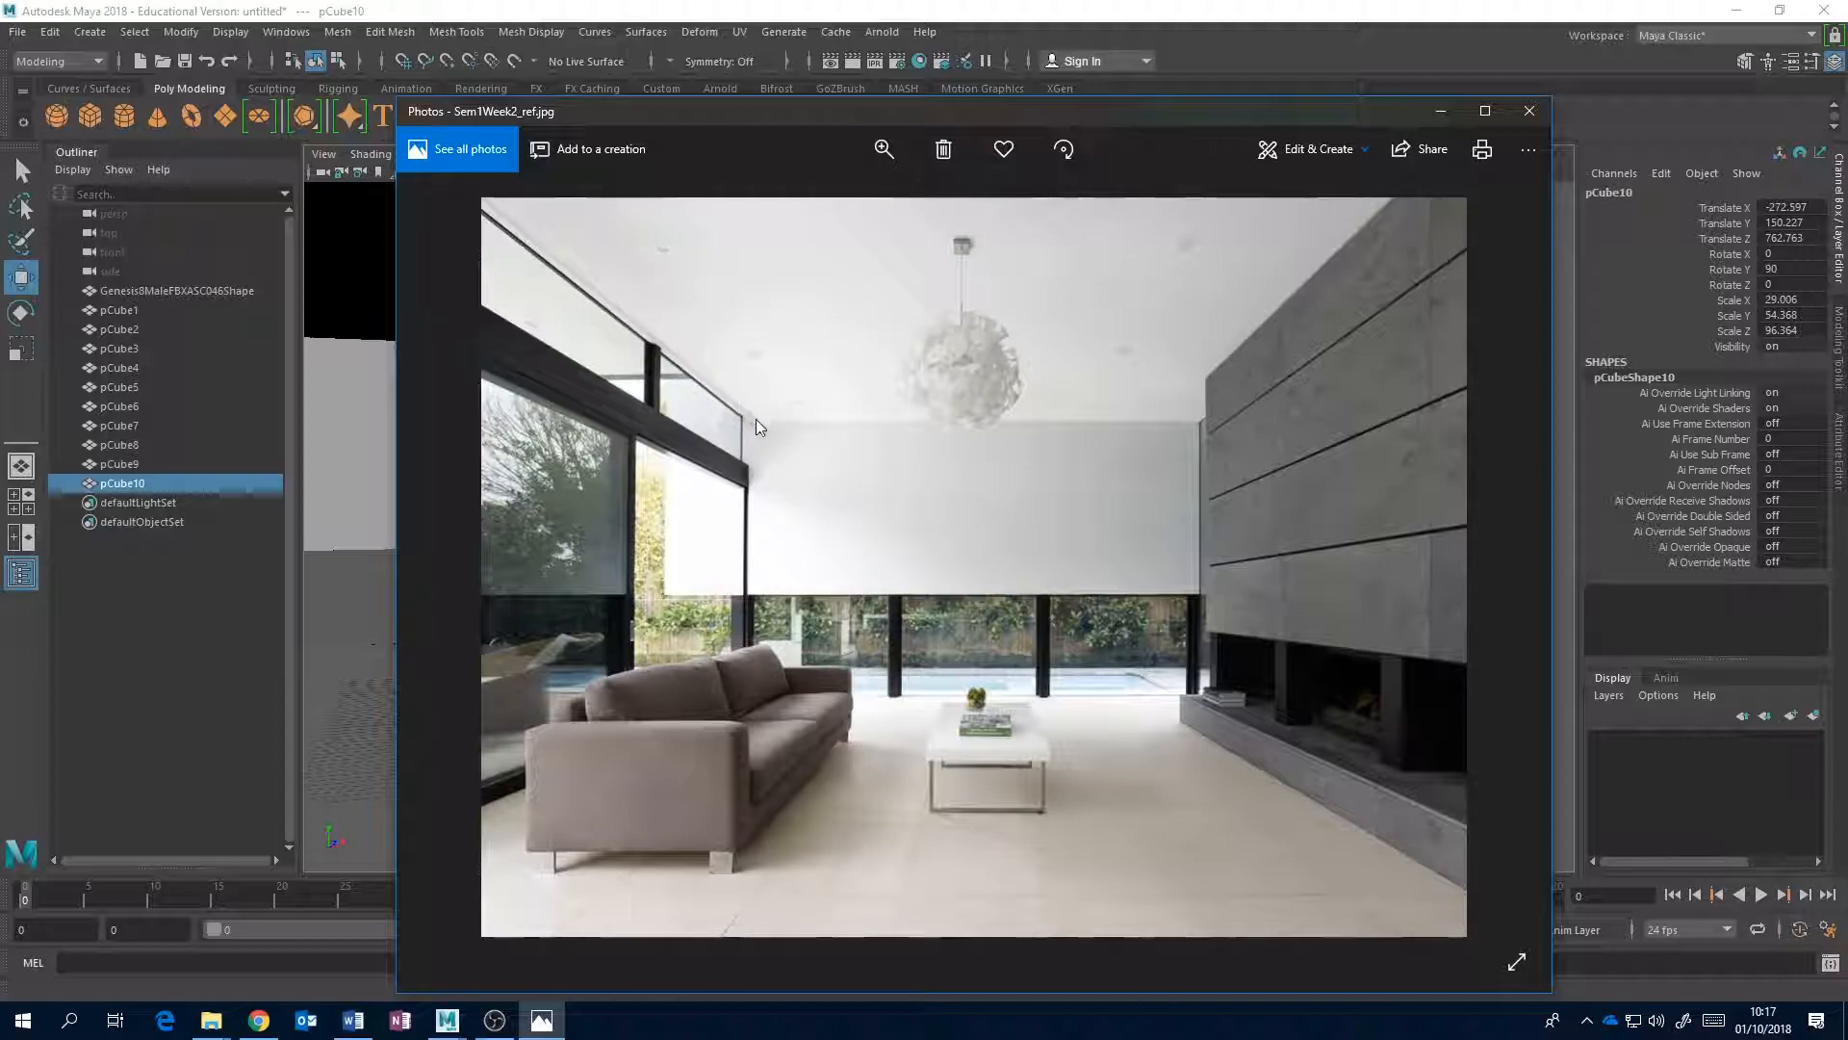
{"action": "left_click", "coordinate": [886, 148]}
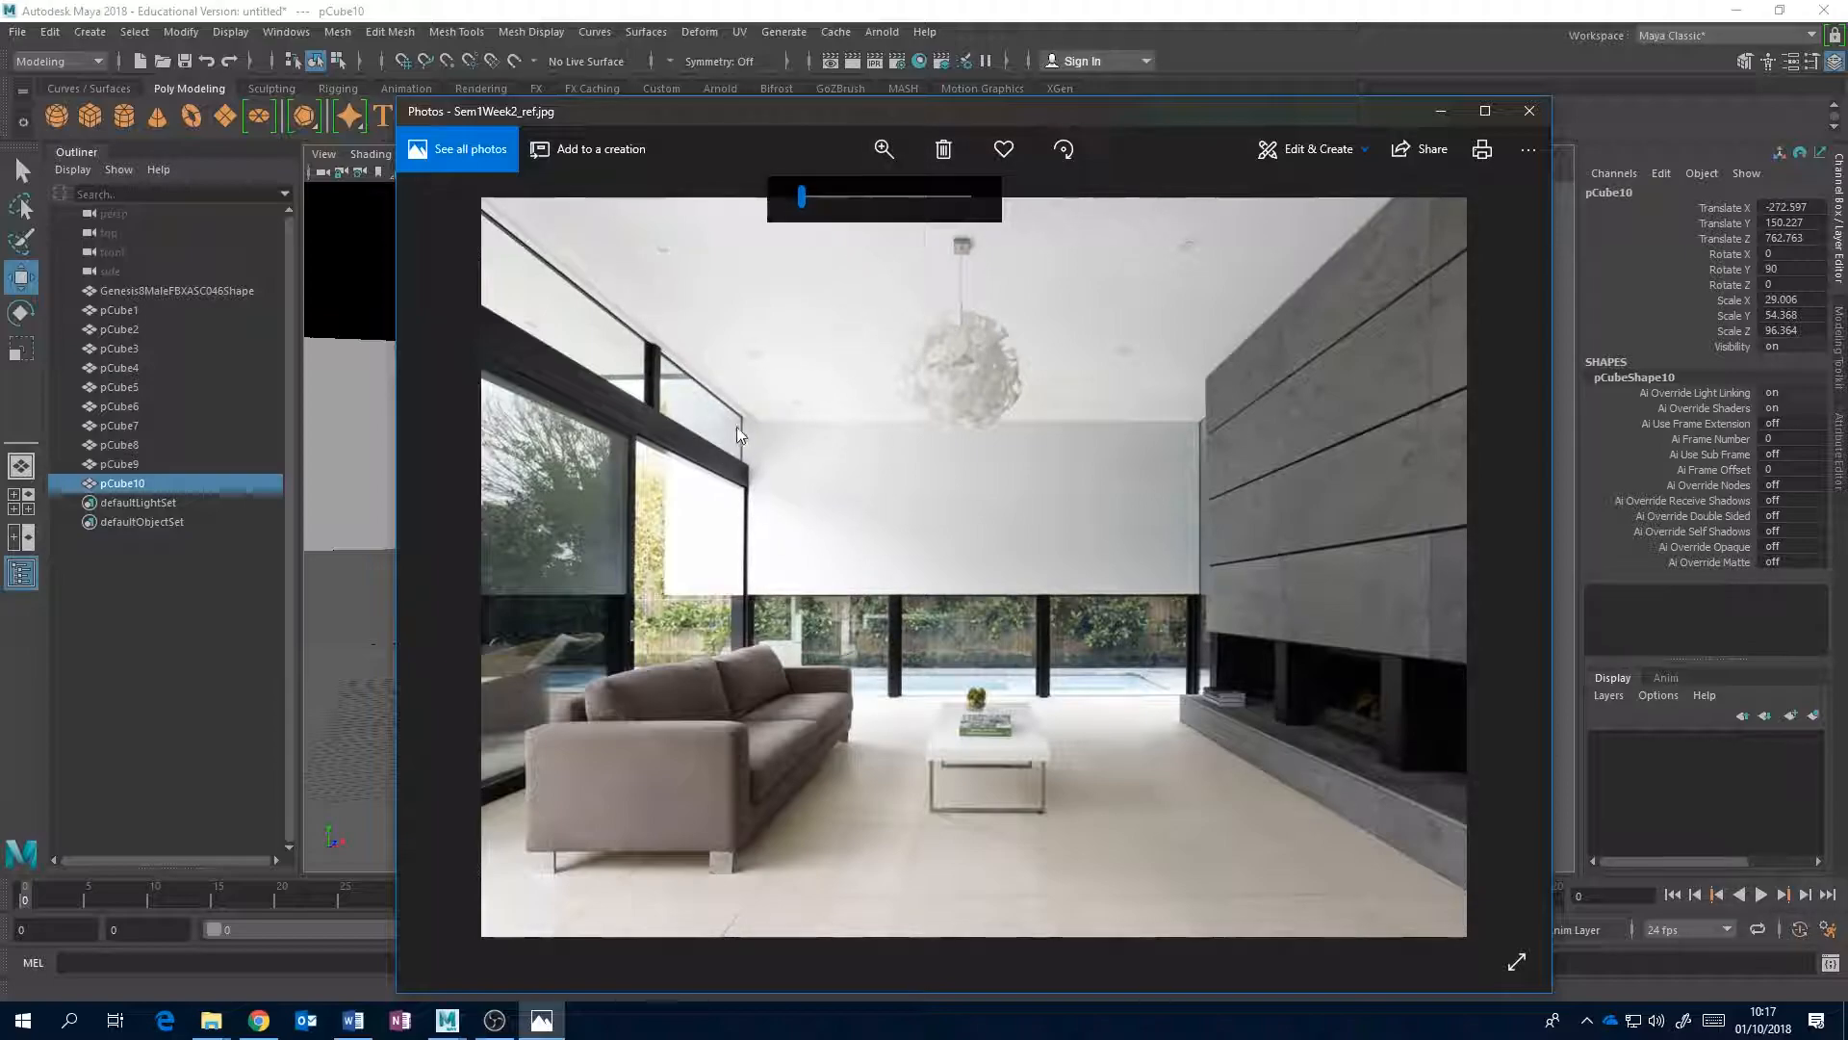
{"action": "left_click_drag", "start_coordinate": [801, 199], "coordinate": [863, 198]}
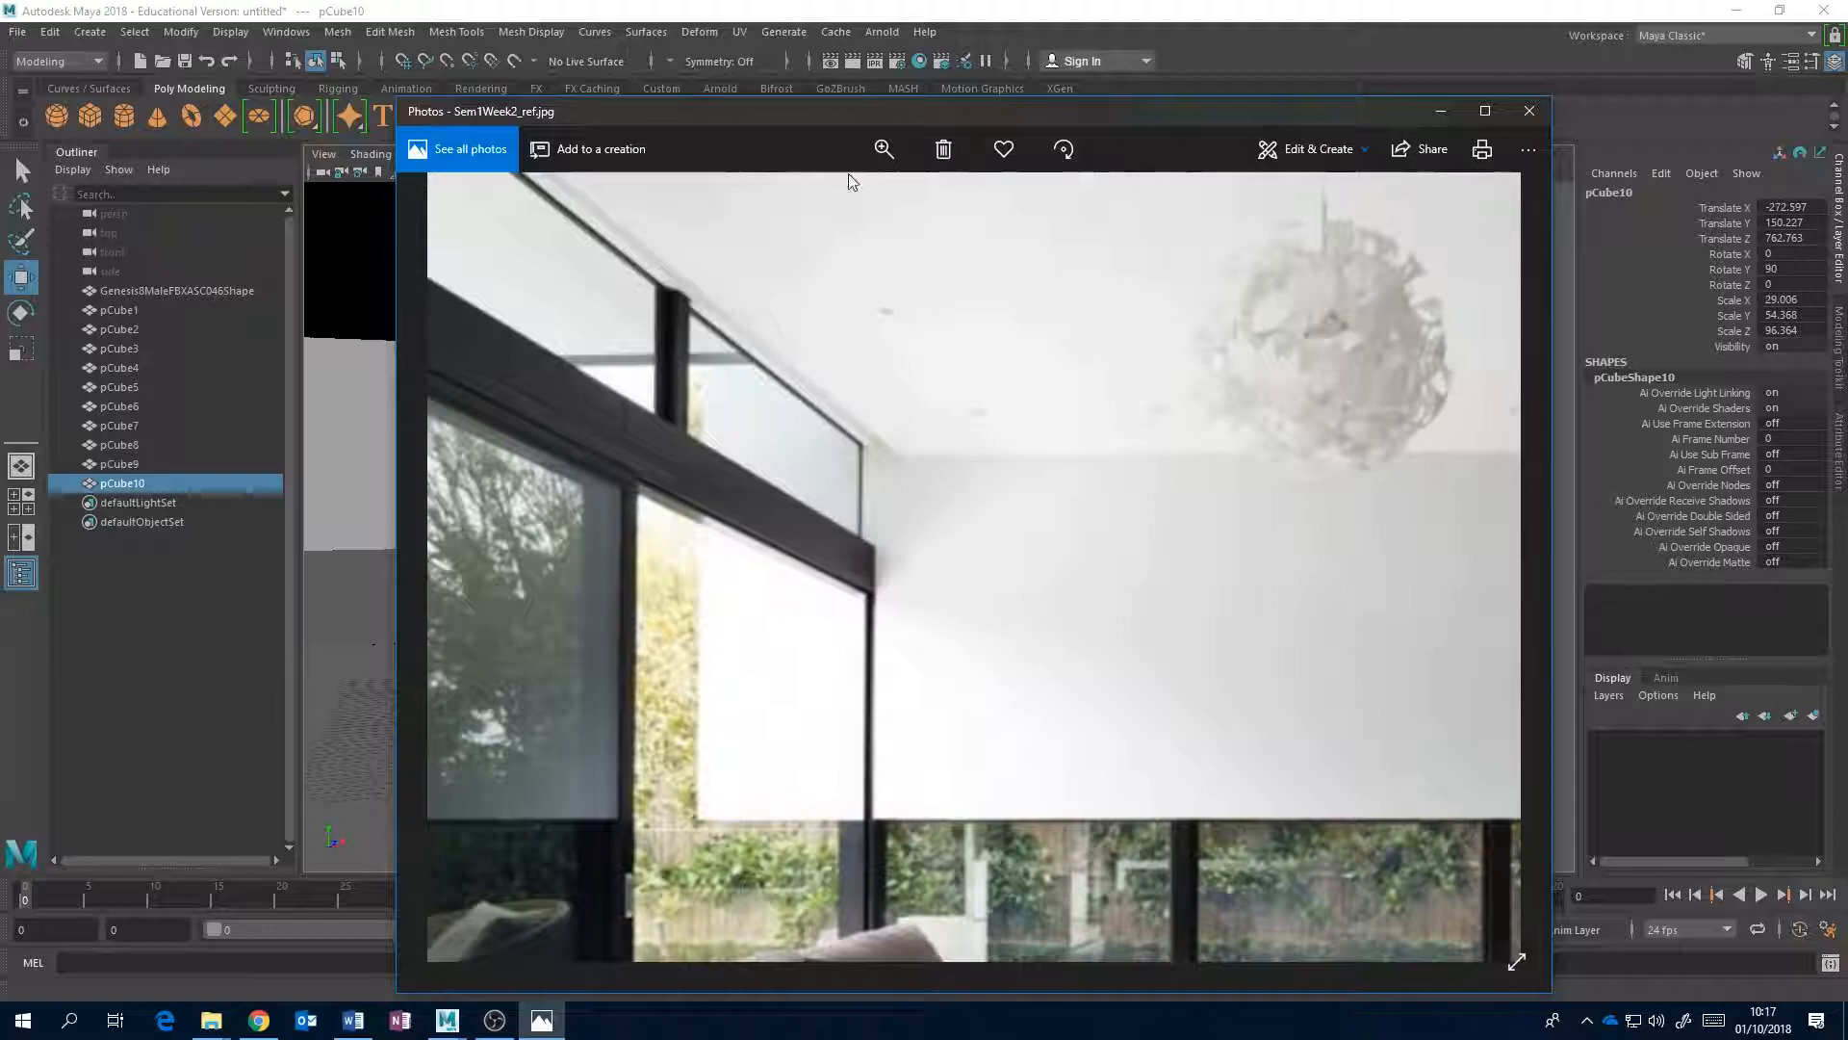
{"action": "left_click", "coordinate": [715, 10]}
{"action": "left_click_drag", "start_coordinate": [914, 570], "coordinate": [854, 566], "text": "alt"}
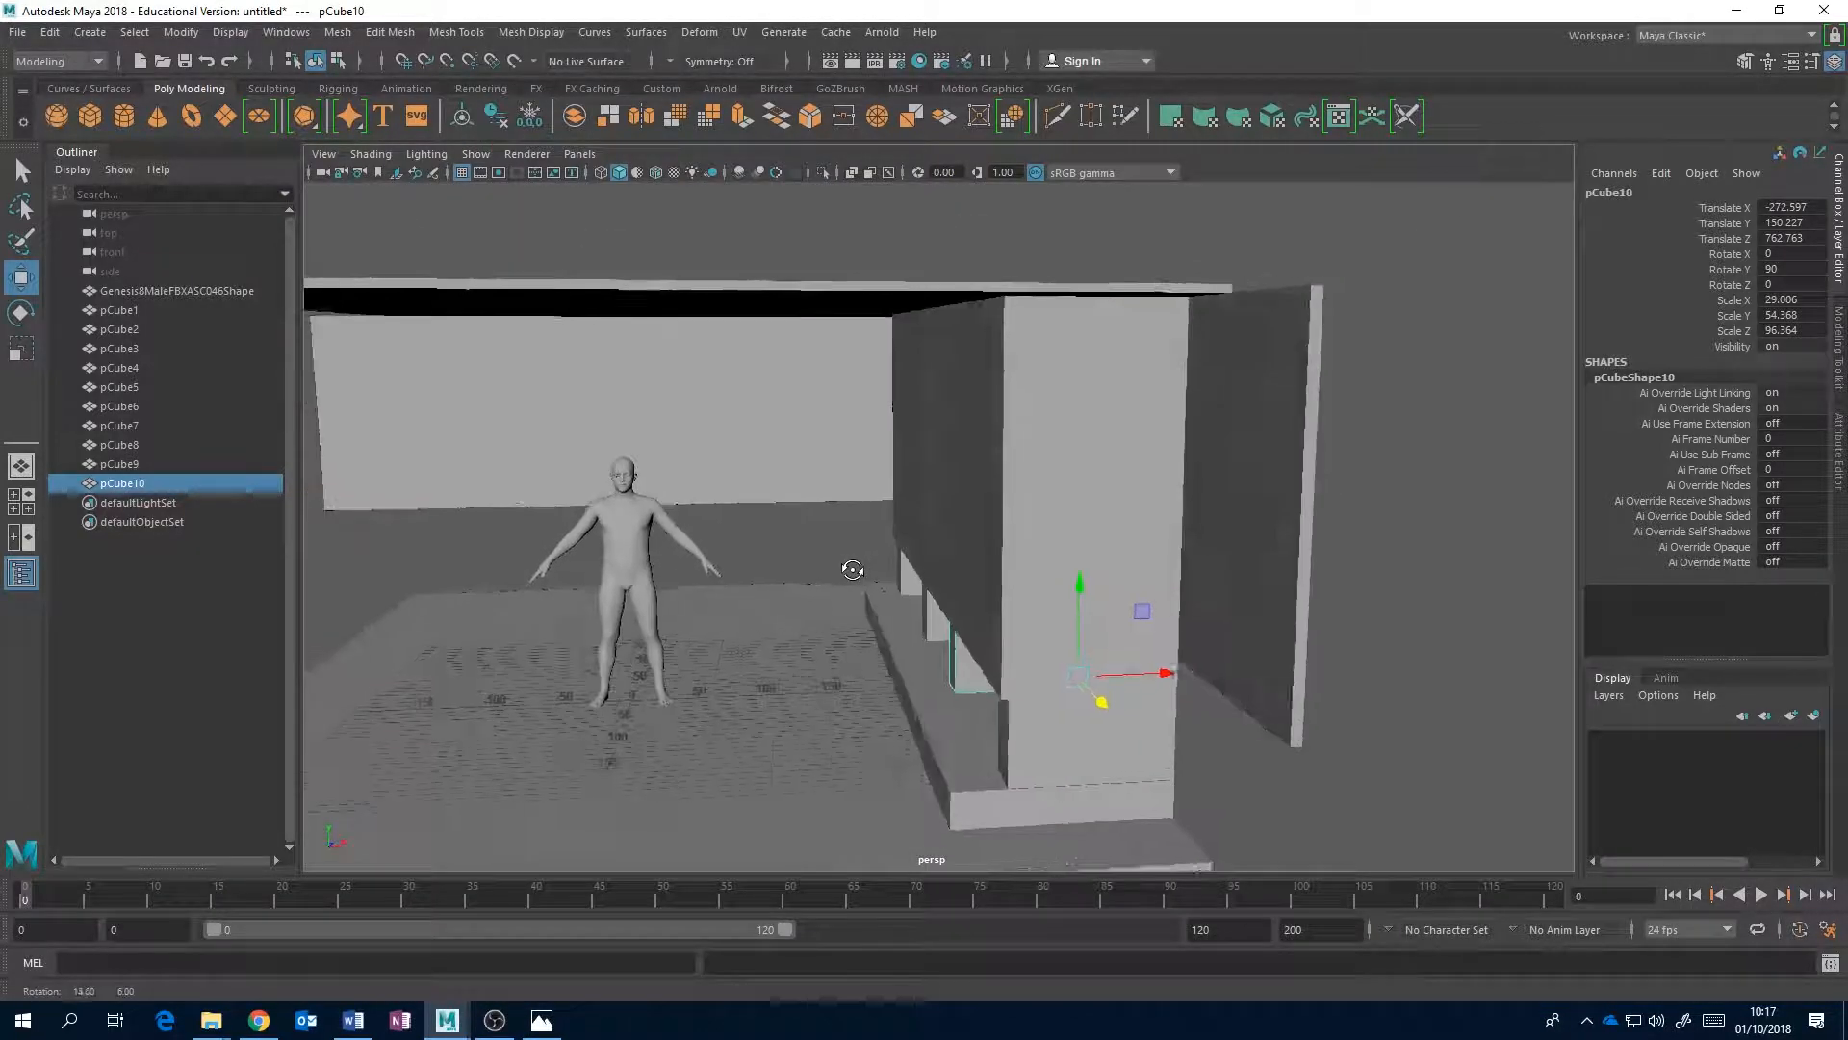
{"action": "middle_click_drag", "start_coordinate": [847, 558], "coordinate": [996, 541], "text": "alt"}
{"action": "left_click_drag", "start_coordinate": [995, 541], "coordinate": [826, 498], "text": "alt"}
{"action": "middle_click_drag", "start_coordinate": [823, 499], "coordinate": [839, 589], "text": "alt"}
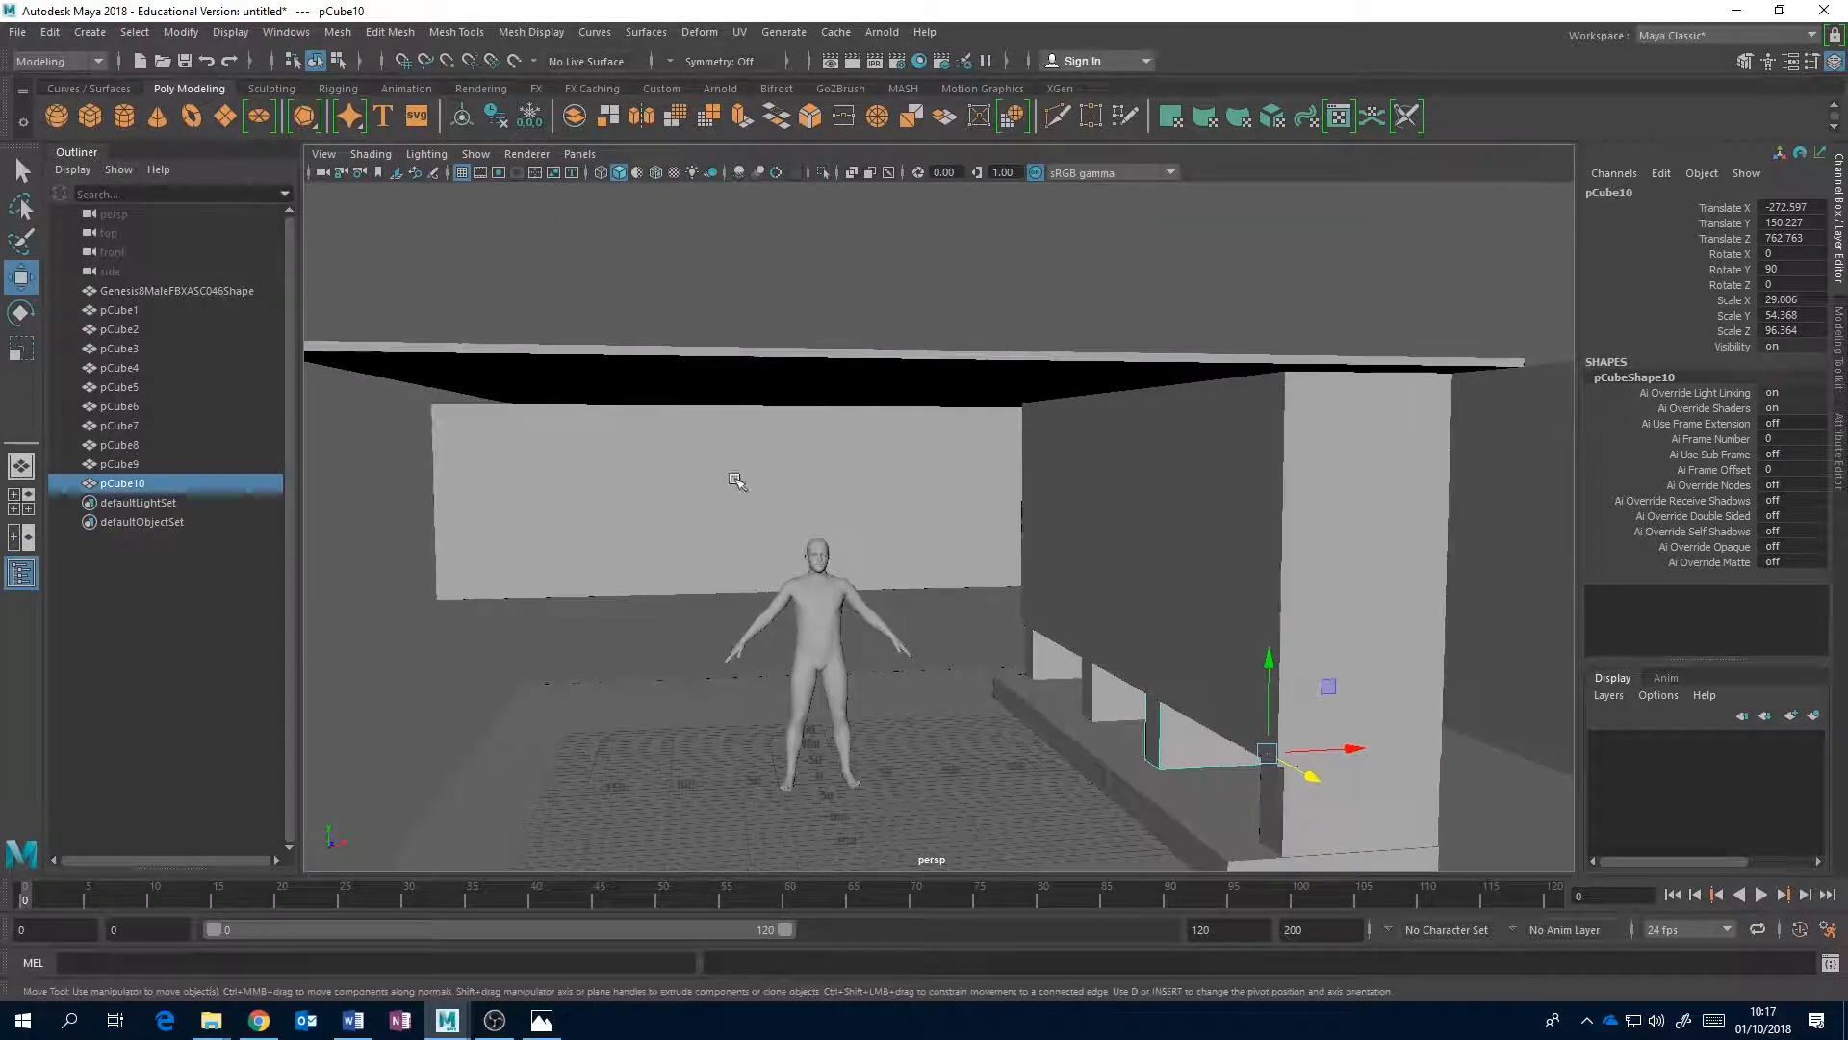
- Select the ceiling slab and snap its pivot to the corner vertex on the fireplace side of the back wall
{"action": "left_click", "coordinate": [676, 371]}
{"action": "left_click_drag", "start_coordinate": [927, 421], "coordinate": [764, 433], "text": "alt"}
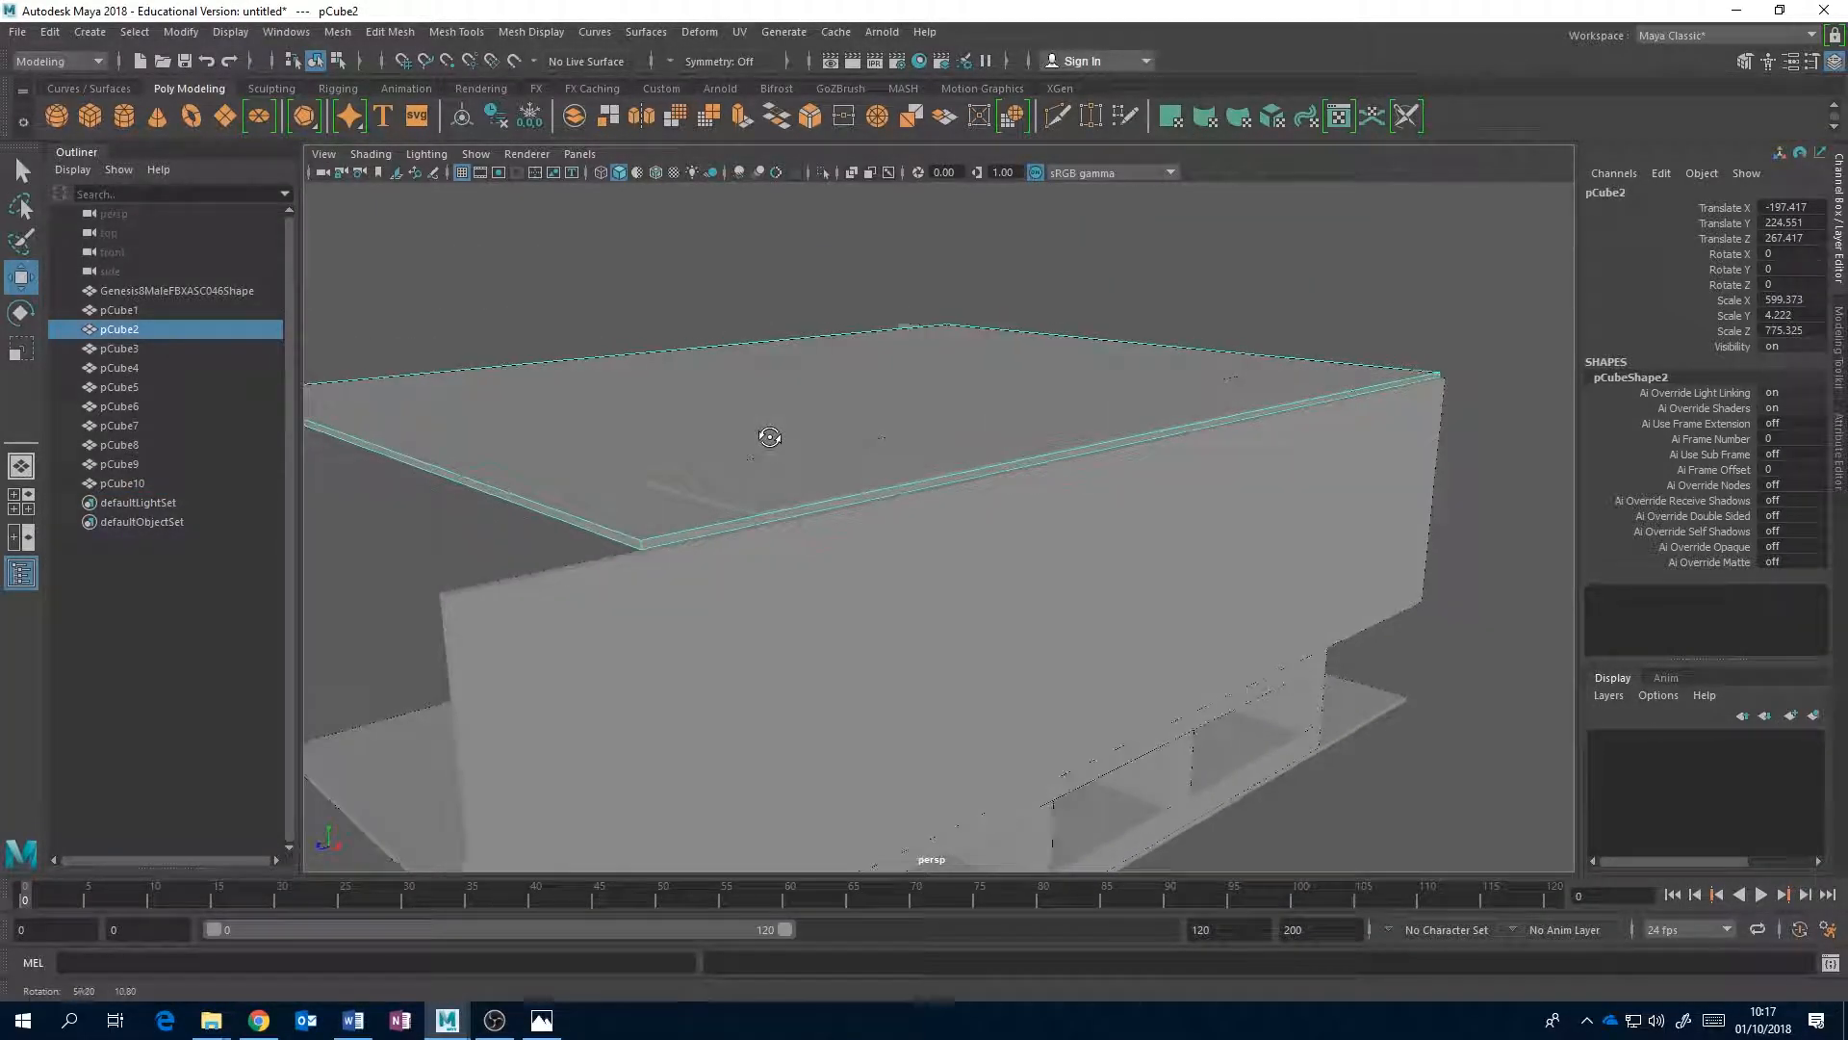
{"action": "middle_click_drag", "start_coordinate": [1429, 385], "coordinate": [933, 482], "text": "alt"}
{"action": "scroll", "coordinate": [933, 482], "scroll_direction": "up", "scroll_amount": 3}
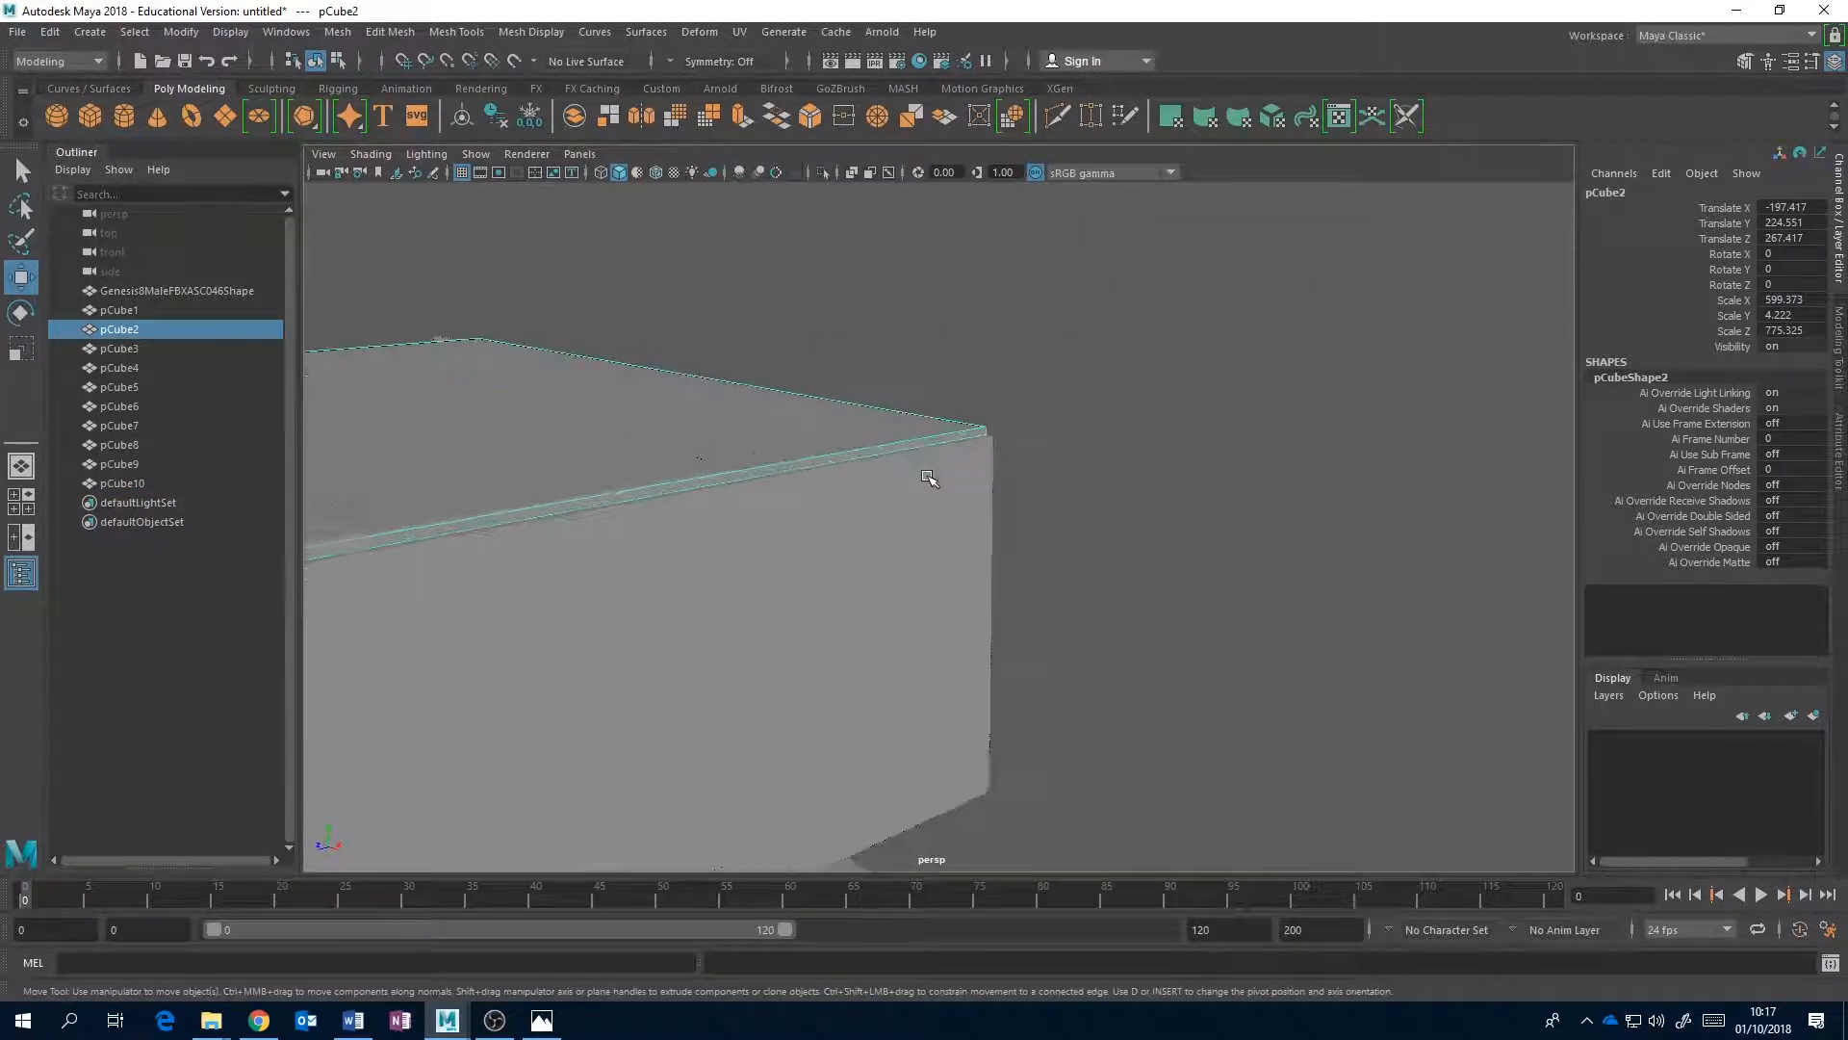
{"action": "right_click", "coordinate": [981, 428]}
{"action": "left_click", "coordinate": [888, 428]}
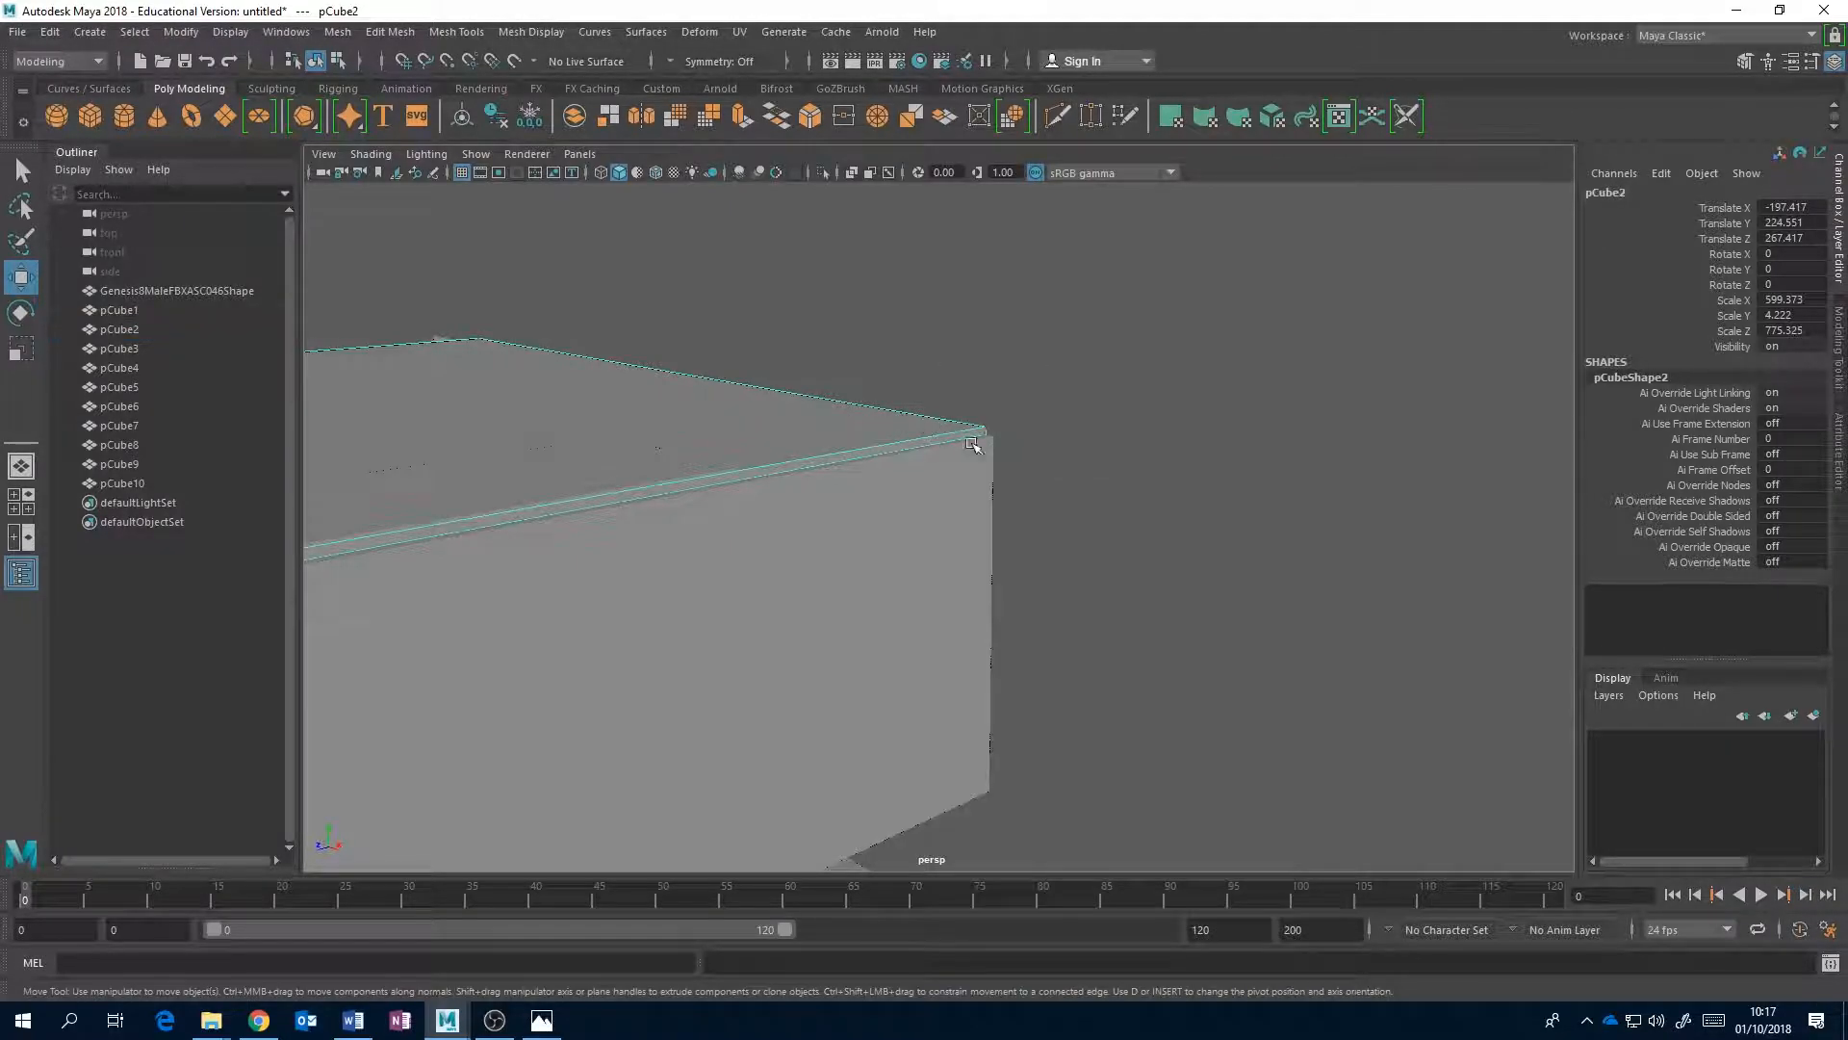
{"action": "left_click", "coordinate": [987, 424]}
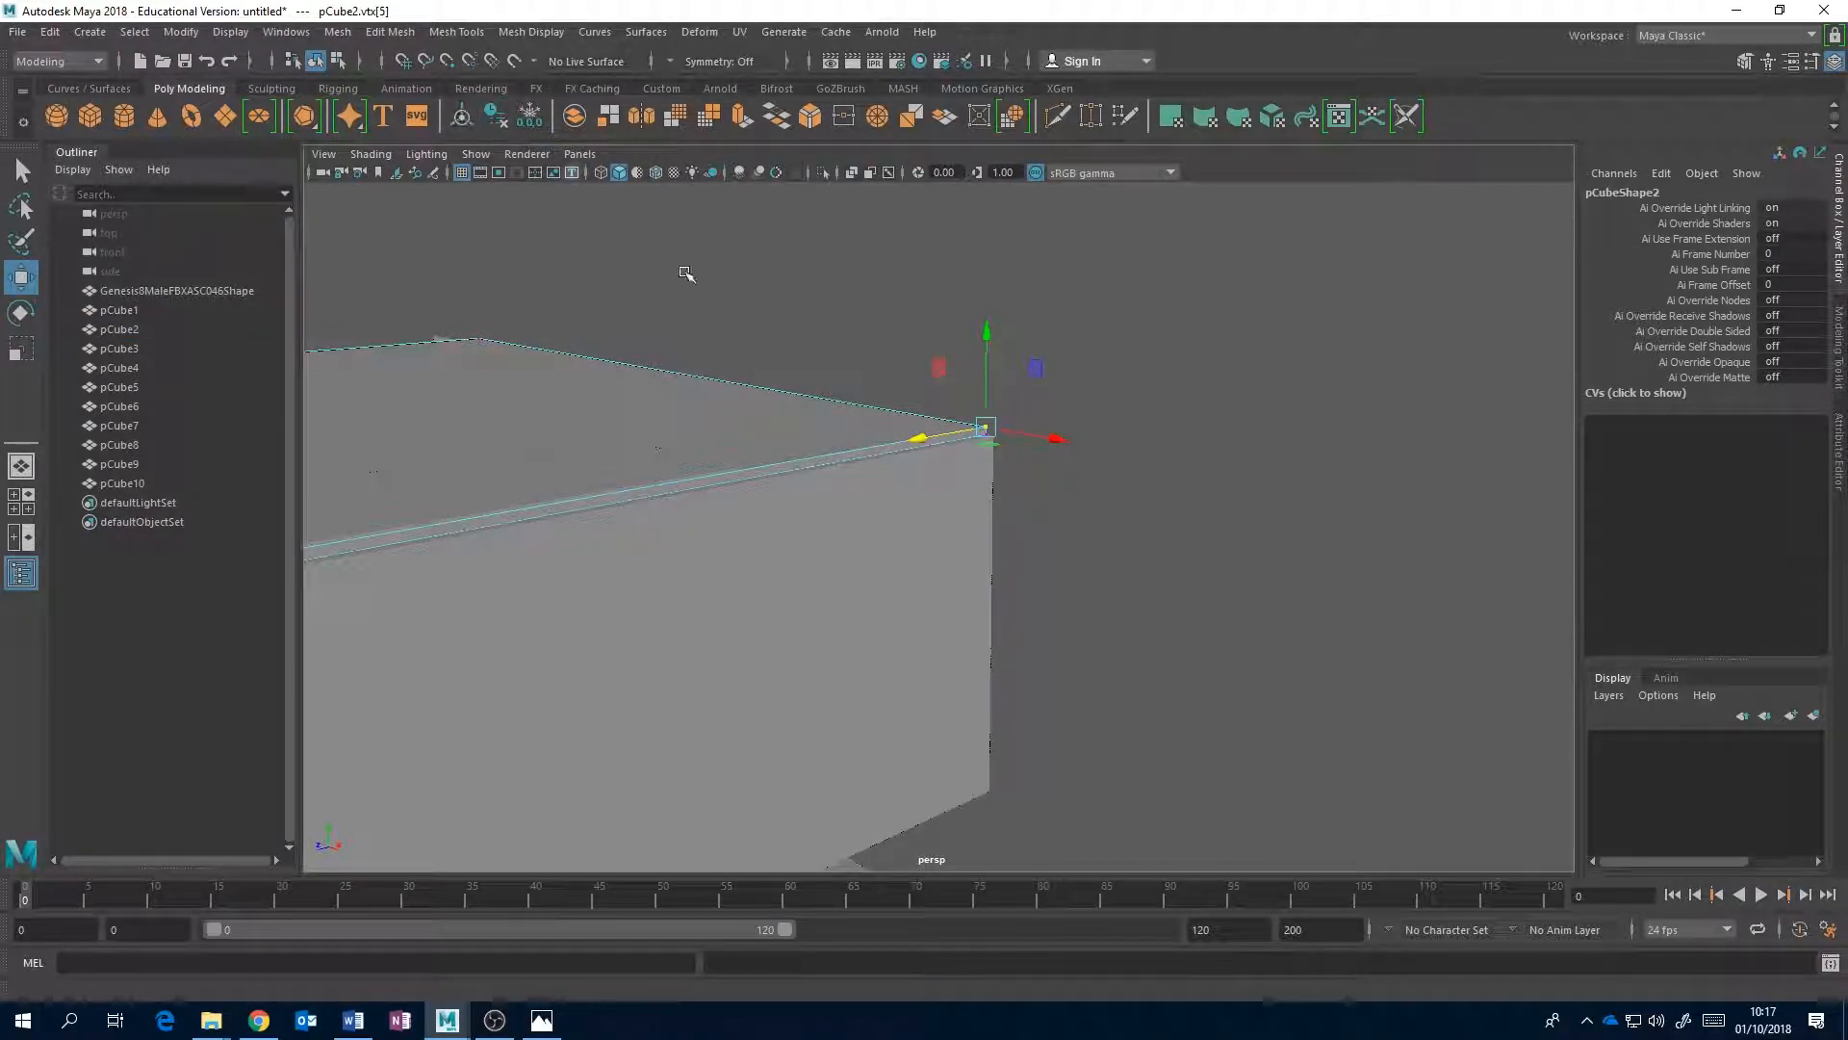
{"action": "right_click_drag", "start_coordinate": [929, 431], "coordinate": [1001, 403]}
{"action": "left_click_drag", "start_coordinate": [674, 448], "coordinate": [788, 470], "text": "alt"}
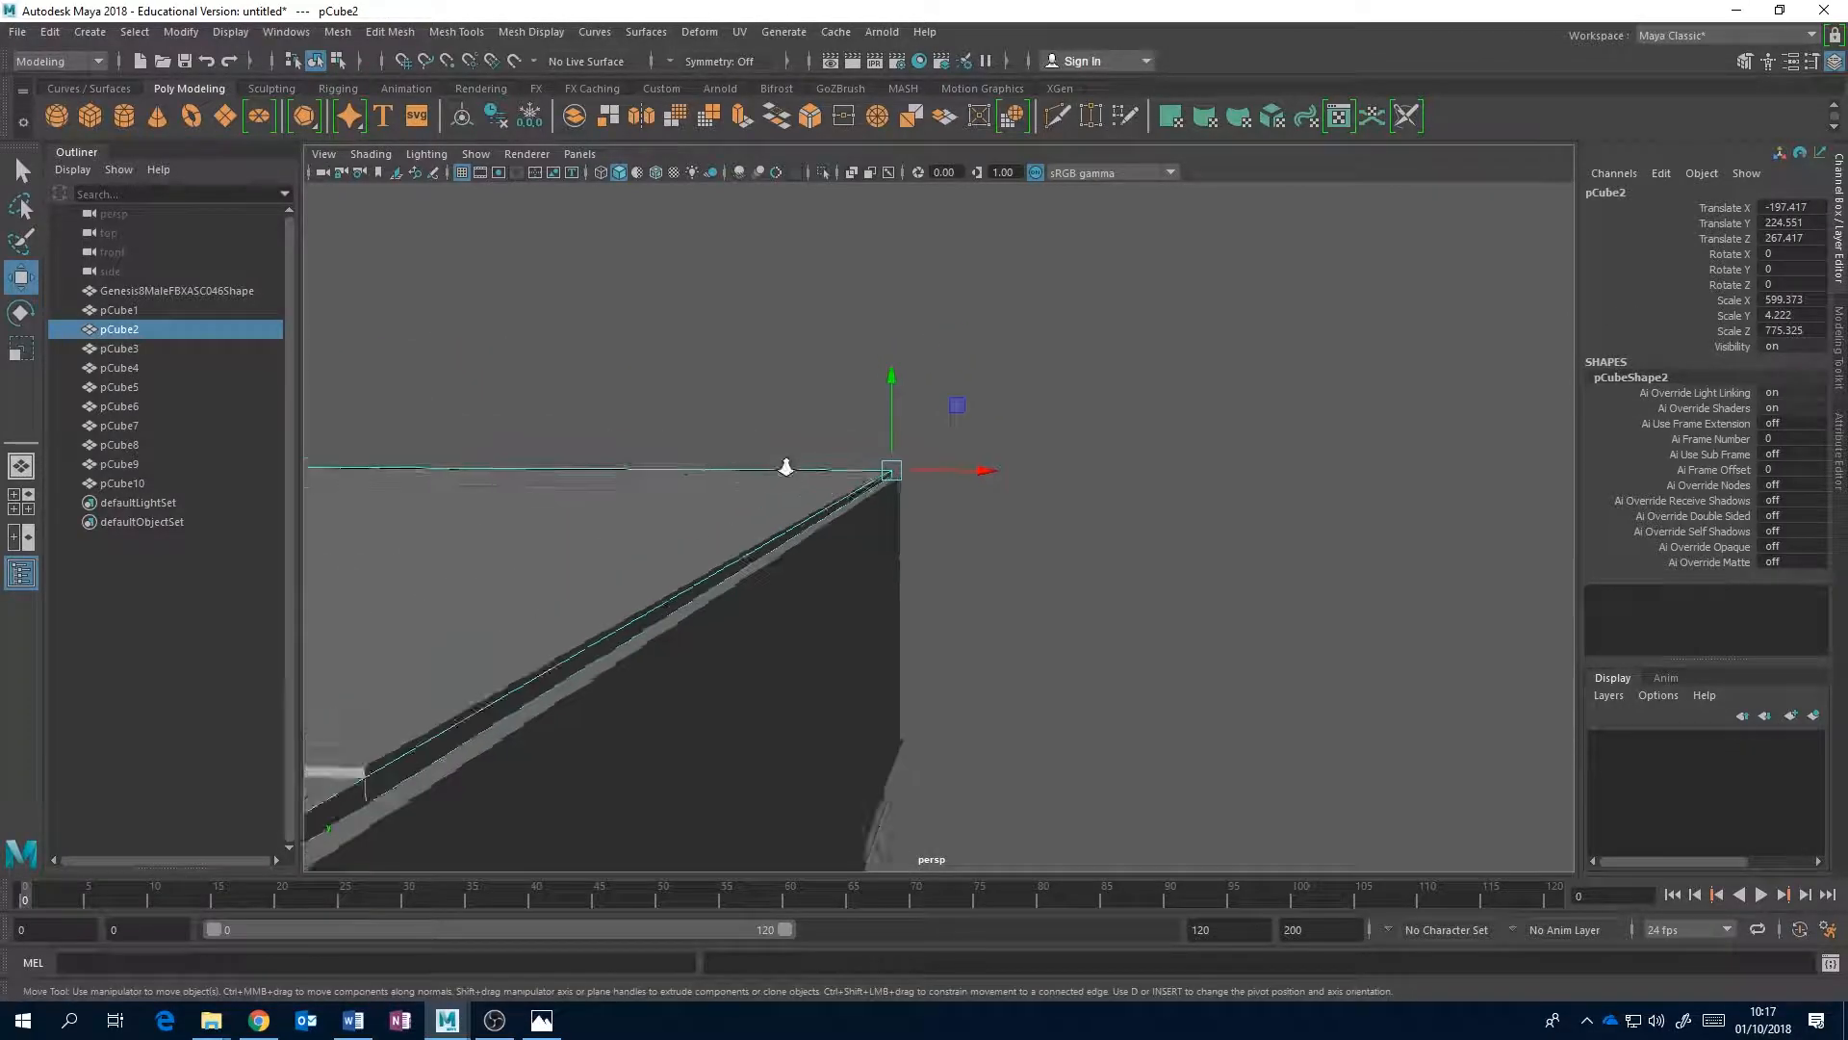
- Narrow the ceiling slab to an X scale of about 545.7 so its open side lines up with the end of the back wall
{"action": "scroll", "coordinate": [963, 414], "scroll_direction": "down", "scroll_amount": 8}
{"action": "left_click_drag", "start_coordinate": [1025, 383], "coordinate": [944, 475], "text": "alt"}
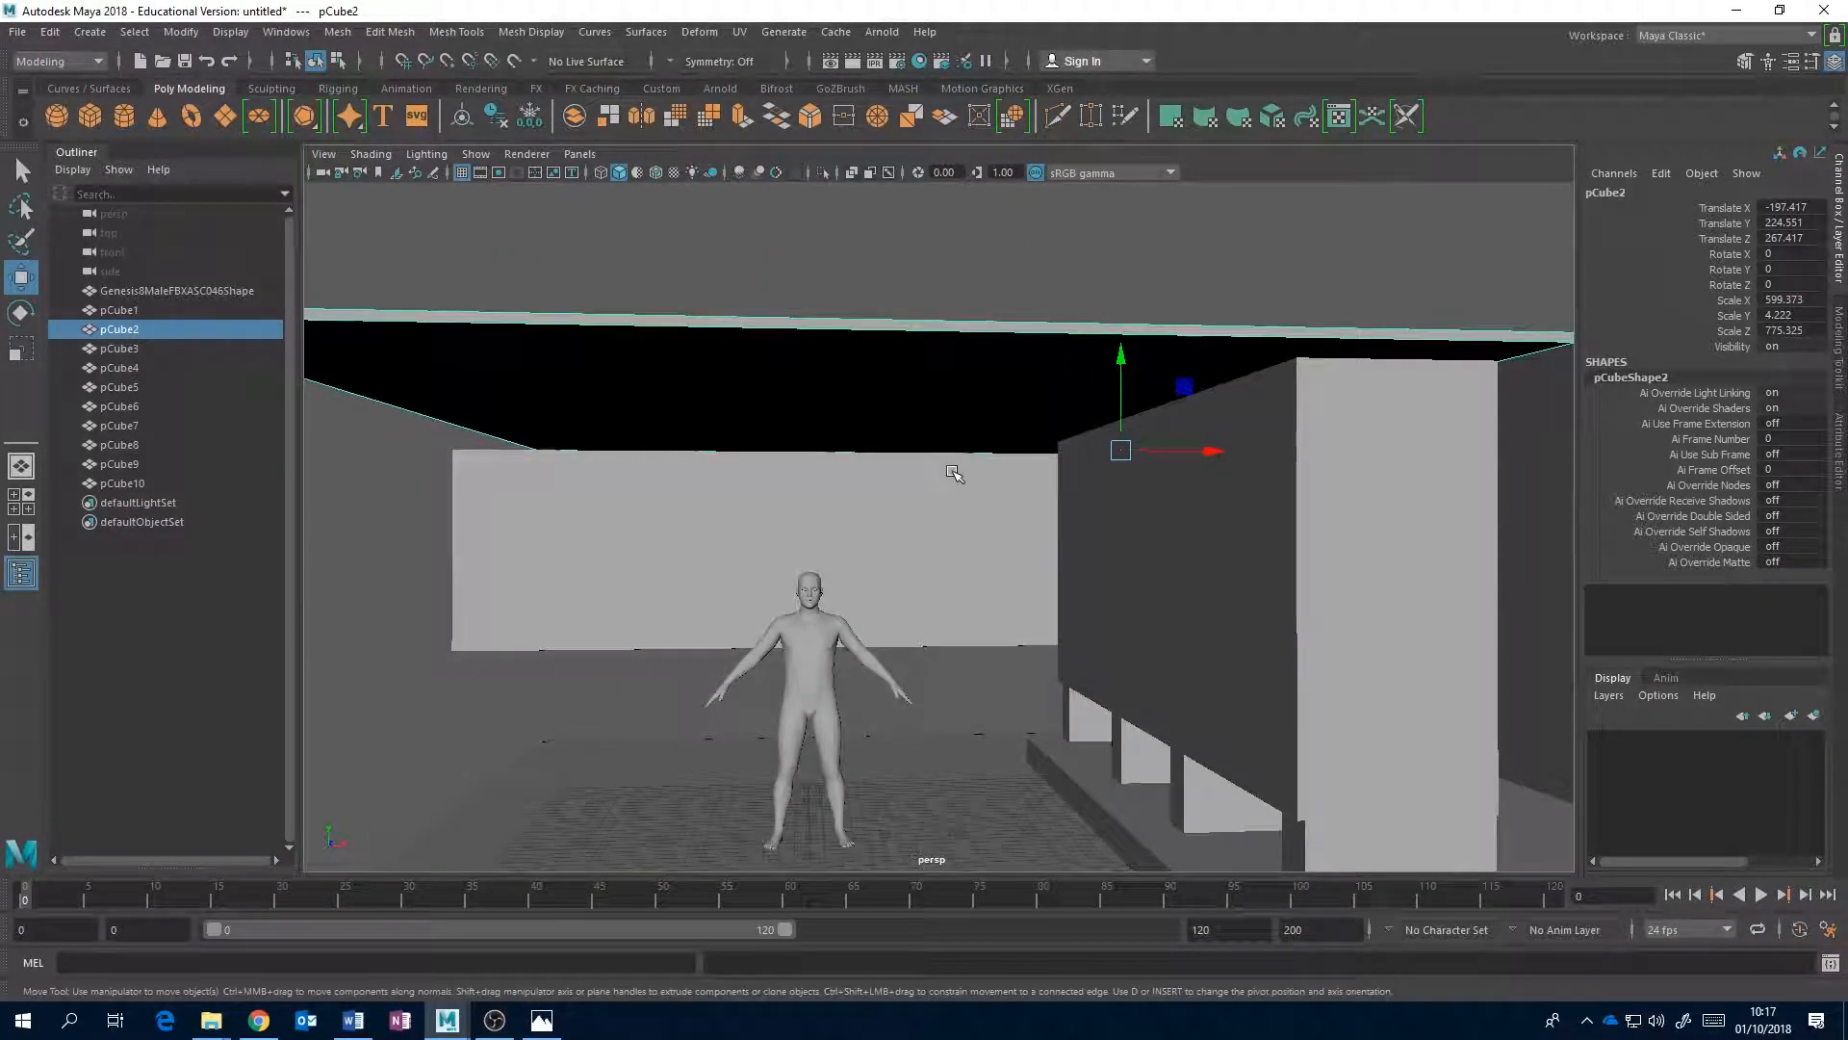
{"action": "key", "text": "r"}
{"action": "left_click_drag", "start_coordinate": [1191, 452], "coordinate": [1185, 455]}
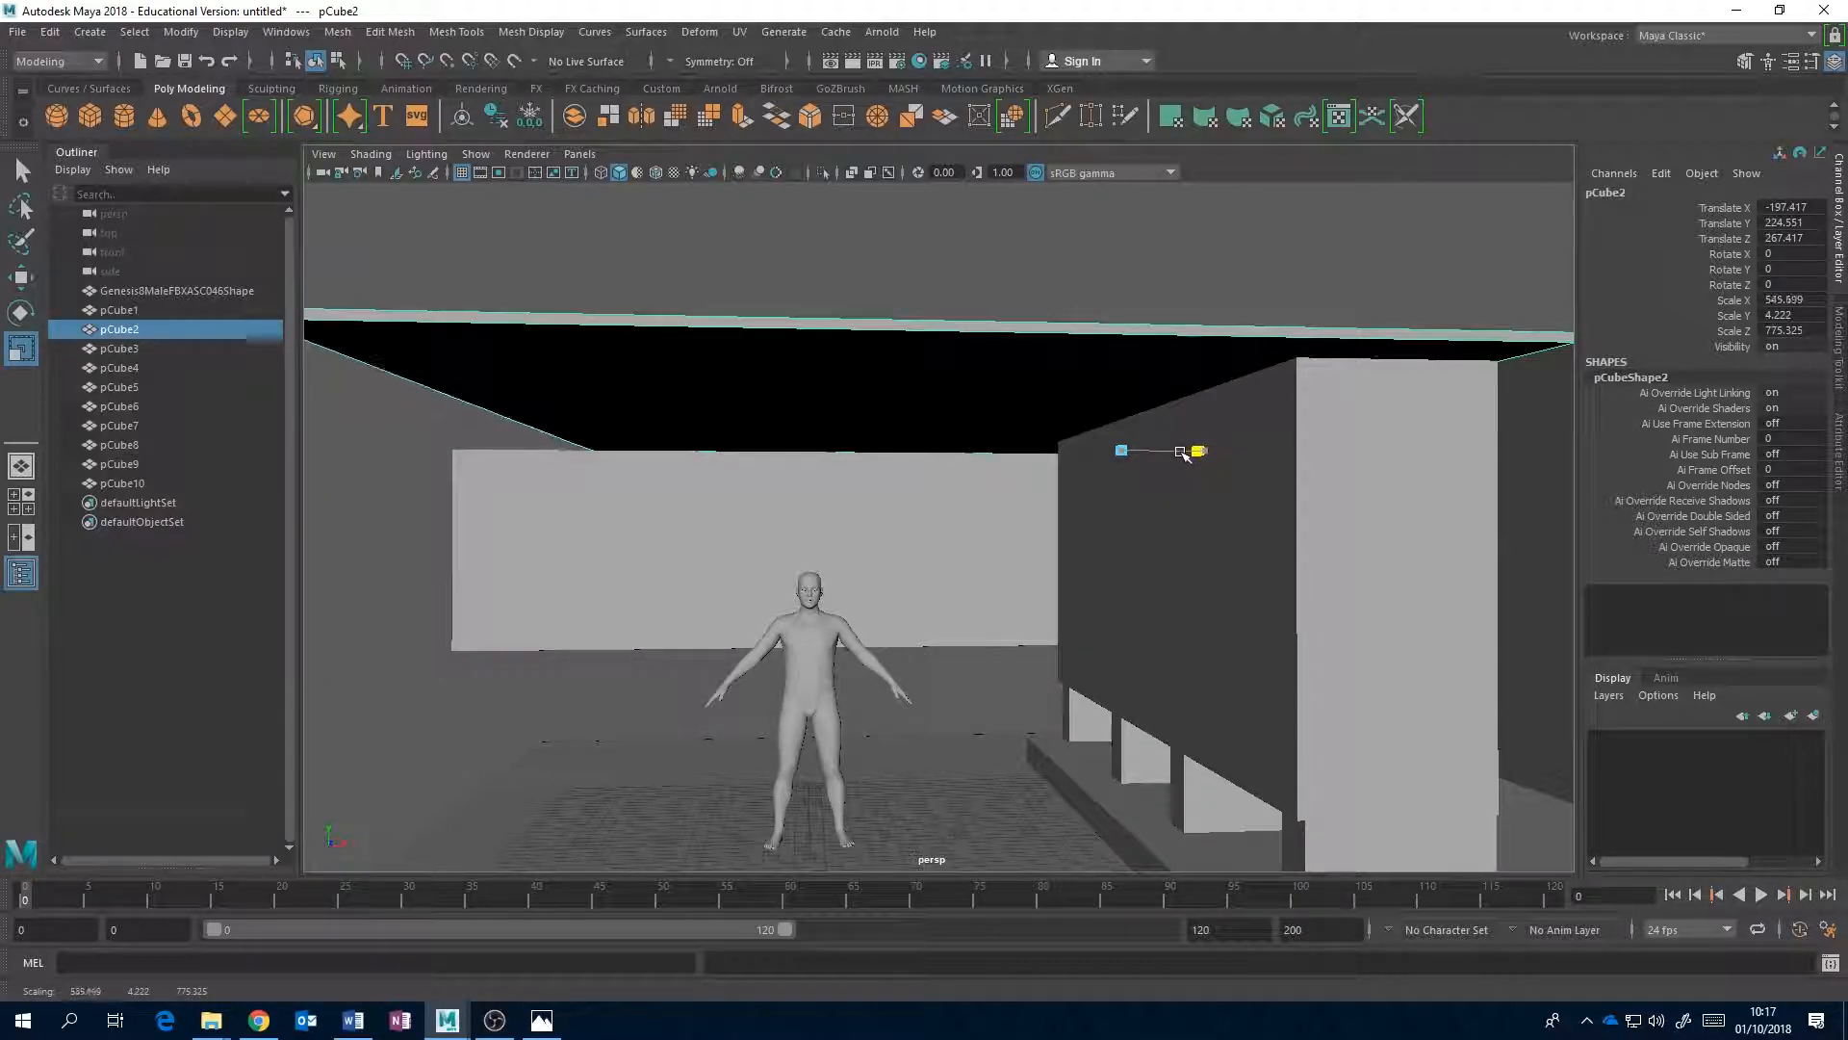
{"action": "middle_click_drag", "start_coordinate": [847, 430], "coordinate": [980, 450], "text": "alt"}
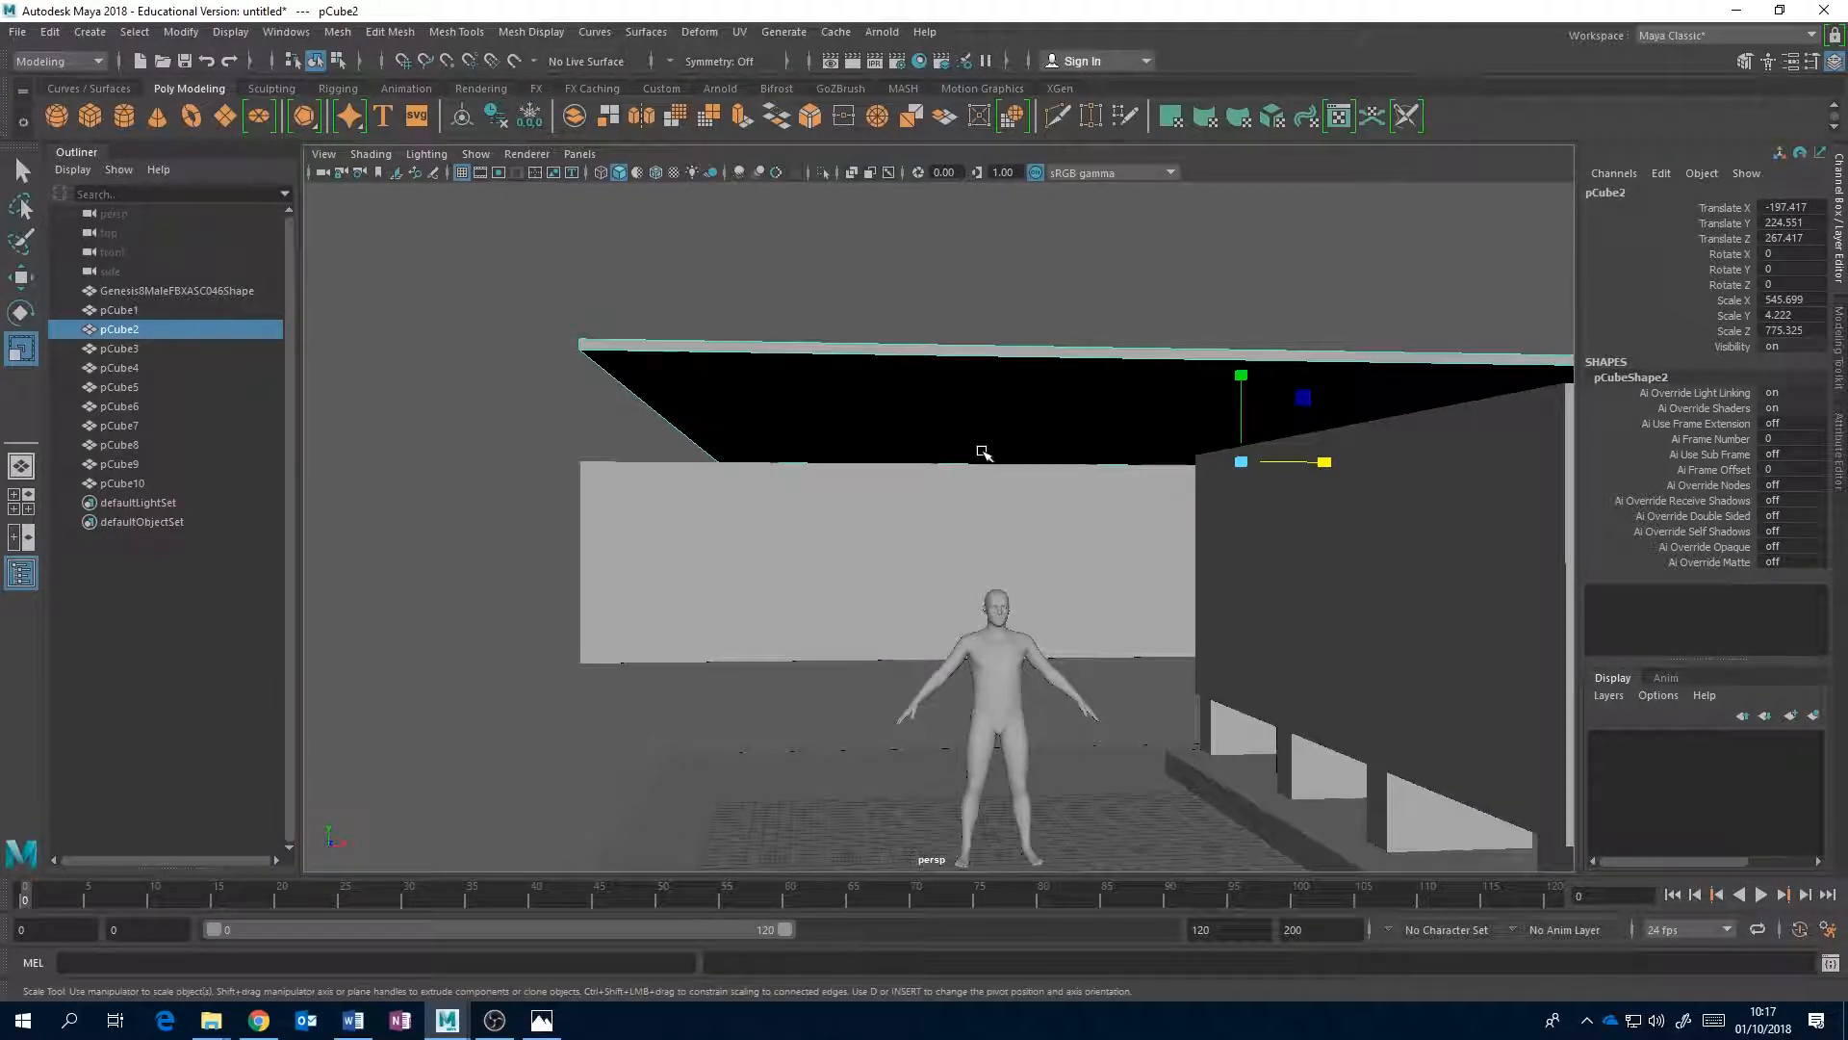
- Undo the last narrowing of the ceiling slab, duplicate the slab and raise the copy just above the original
{"action": "key", "text": "ctrl+z"}
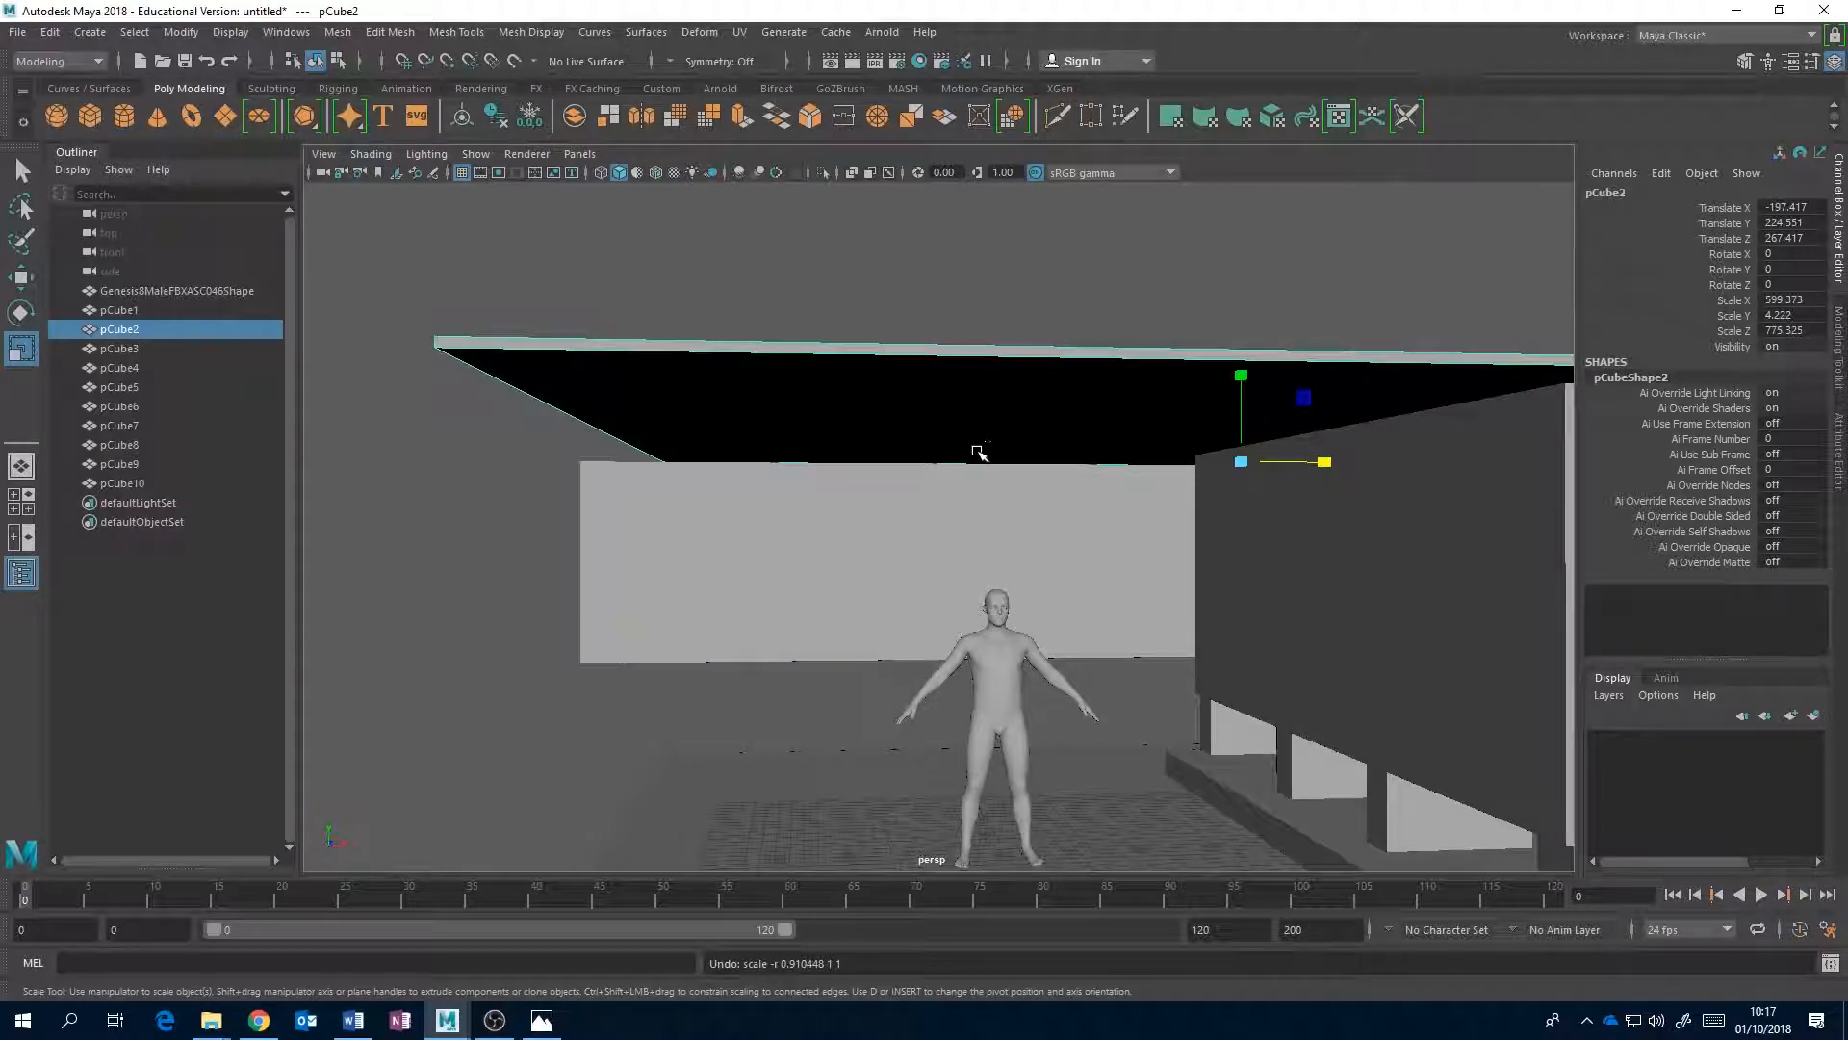
{"action": "middle_click_drag", "start_coordinate": [977, 455], "coordinate": [958, 549], "text": "alt"}
{"action": "key", "text": "ctrl+d"}
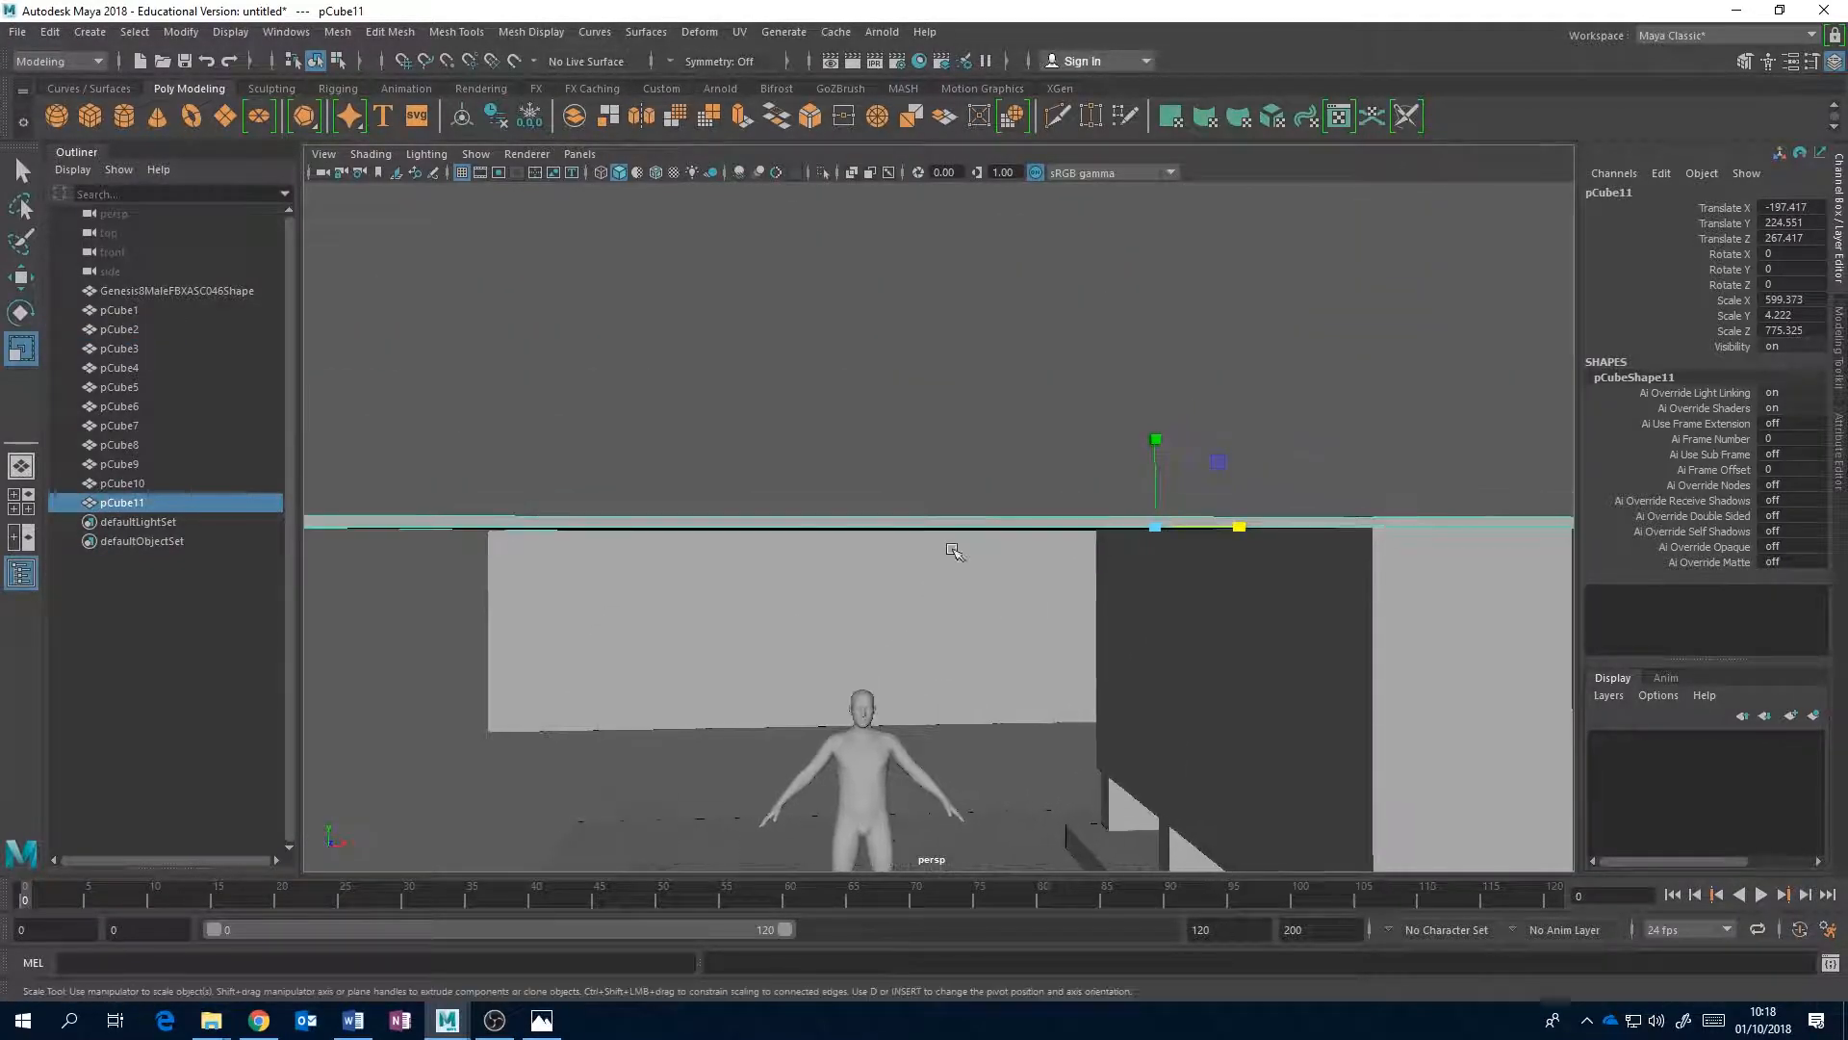
{"action": "key", "text": "w"}
{"action": "left_click_drag", "start_coordinate": [1159, 475], "coordinate": [991, 487]}
- Narrow the lower ceiling slab to an X scale of about 586, leaving its open side short of the upper slab's edge
{"action": "left_click", "coordinate": [998, 508]}
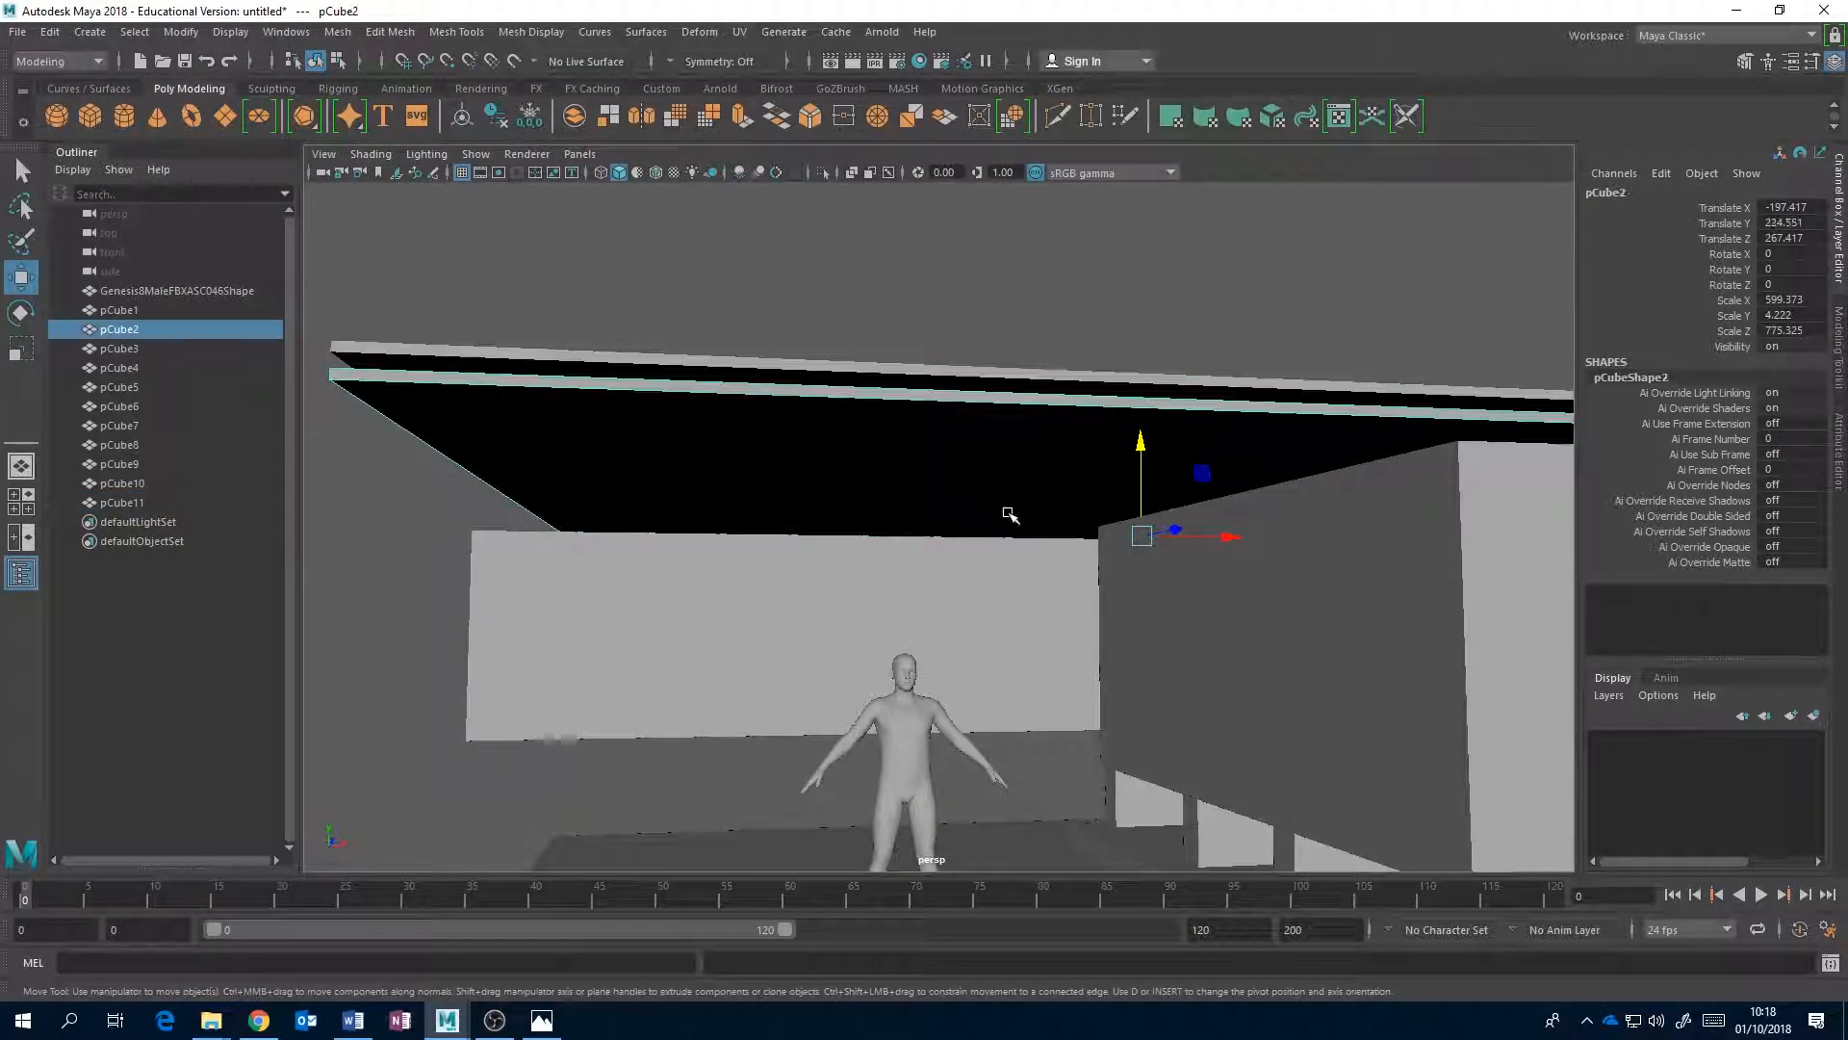
{"action": "key", "text": "r"}
{"action": "middle_click_drag", "start_coordinate": [1181, 546], "coordinate": [1134, 521], "text": "alt"}
{"action": "left_click_drag", "start_coordinate": [1179, 512], "coordinate": [1175, 511]}
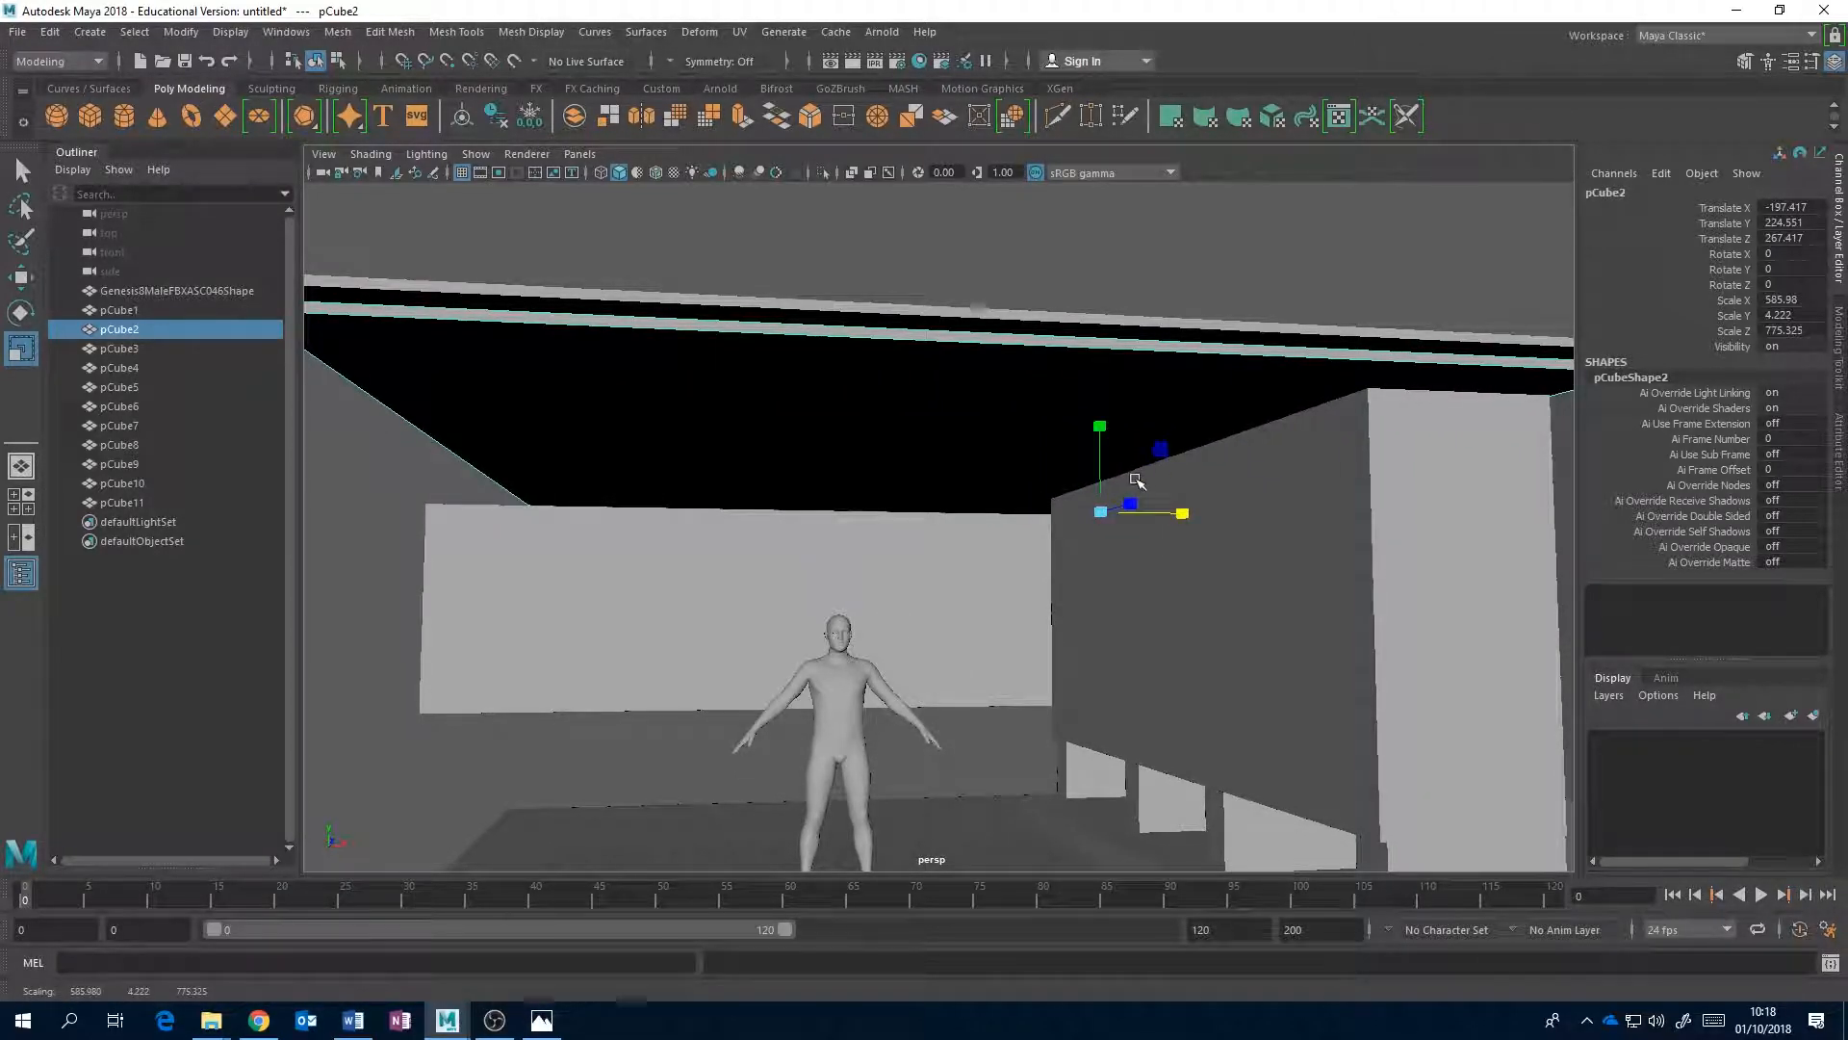
{"action": "middle_click_drag", "start_coordinate": [1135, 482], "coordinate": [1181, 499], "text": "alt"}
{"action": "mouse_move", "coordinate": [1148, 484]}
{"action": "left_mouse_down"}
{"action": "mouse_move", "coordinate": [1146, 464]}
{"action": "mouse_move", "coordinate": [1147, 501]}
{"action": "left_mouse_up"}
{"action": "key", "text": "ctrl+z"}
- Thicken the lower ceiling slab upward to a Y scale of about 10.8 so it closes the gap to the upper slab
{"action": "left_click_drag", "start_coordinate": [561, 597], "coordinate": [598, 589], "text": "alt"}
{"action": "right_click", "coordinate": [885, 412]}
{"action": "left_click", "coordinate": [791, 412]}
{"action": "left_click", "coordinate": [885, 400]}
{"action": "right_click", "coordinate": [886, 412]}
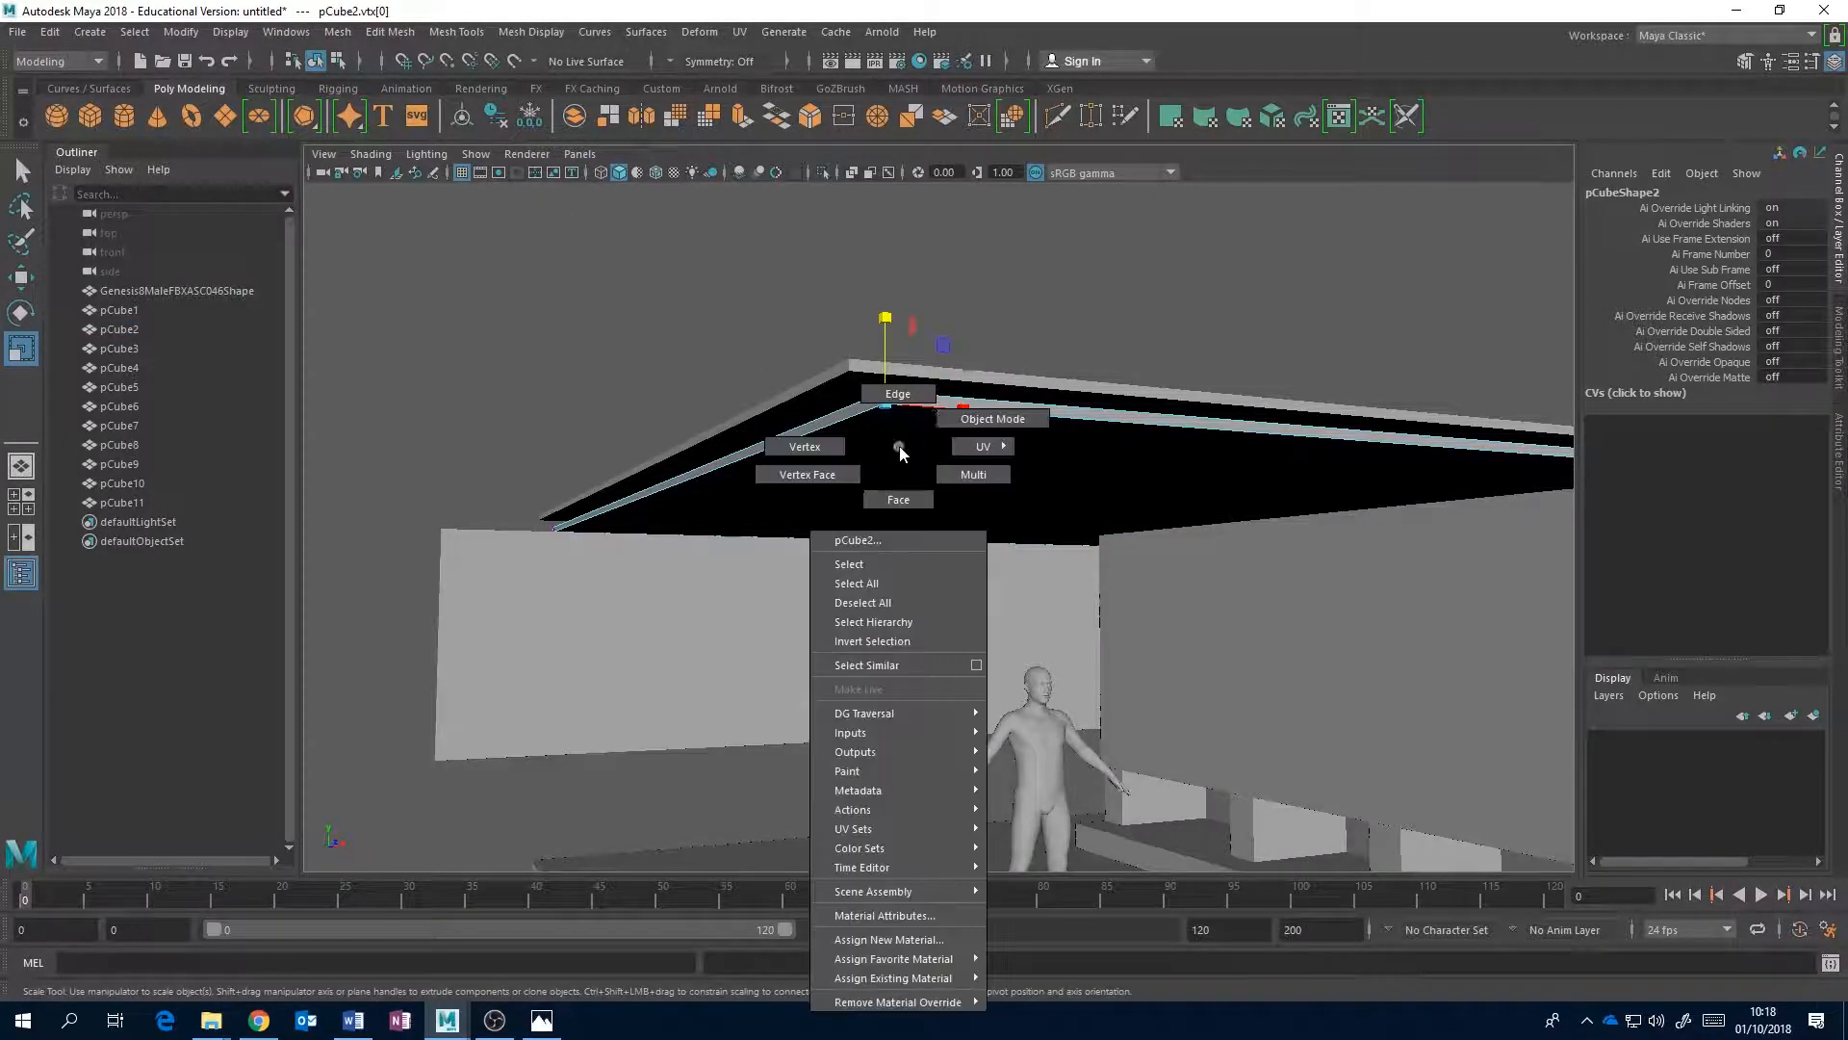
{"action": "left_click", "coordinate": [982, 413]}
{"action": "left_click_drag", "start_coordinate": [886, 320], "coordinate": [894, 243]}
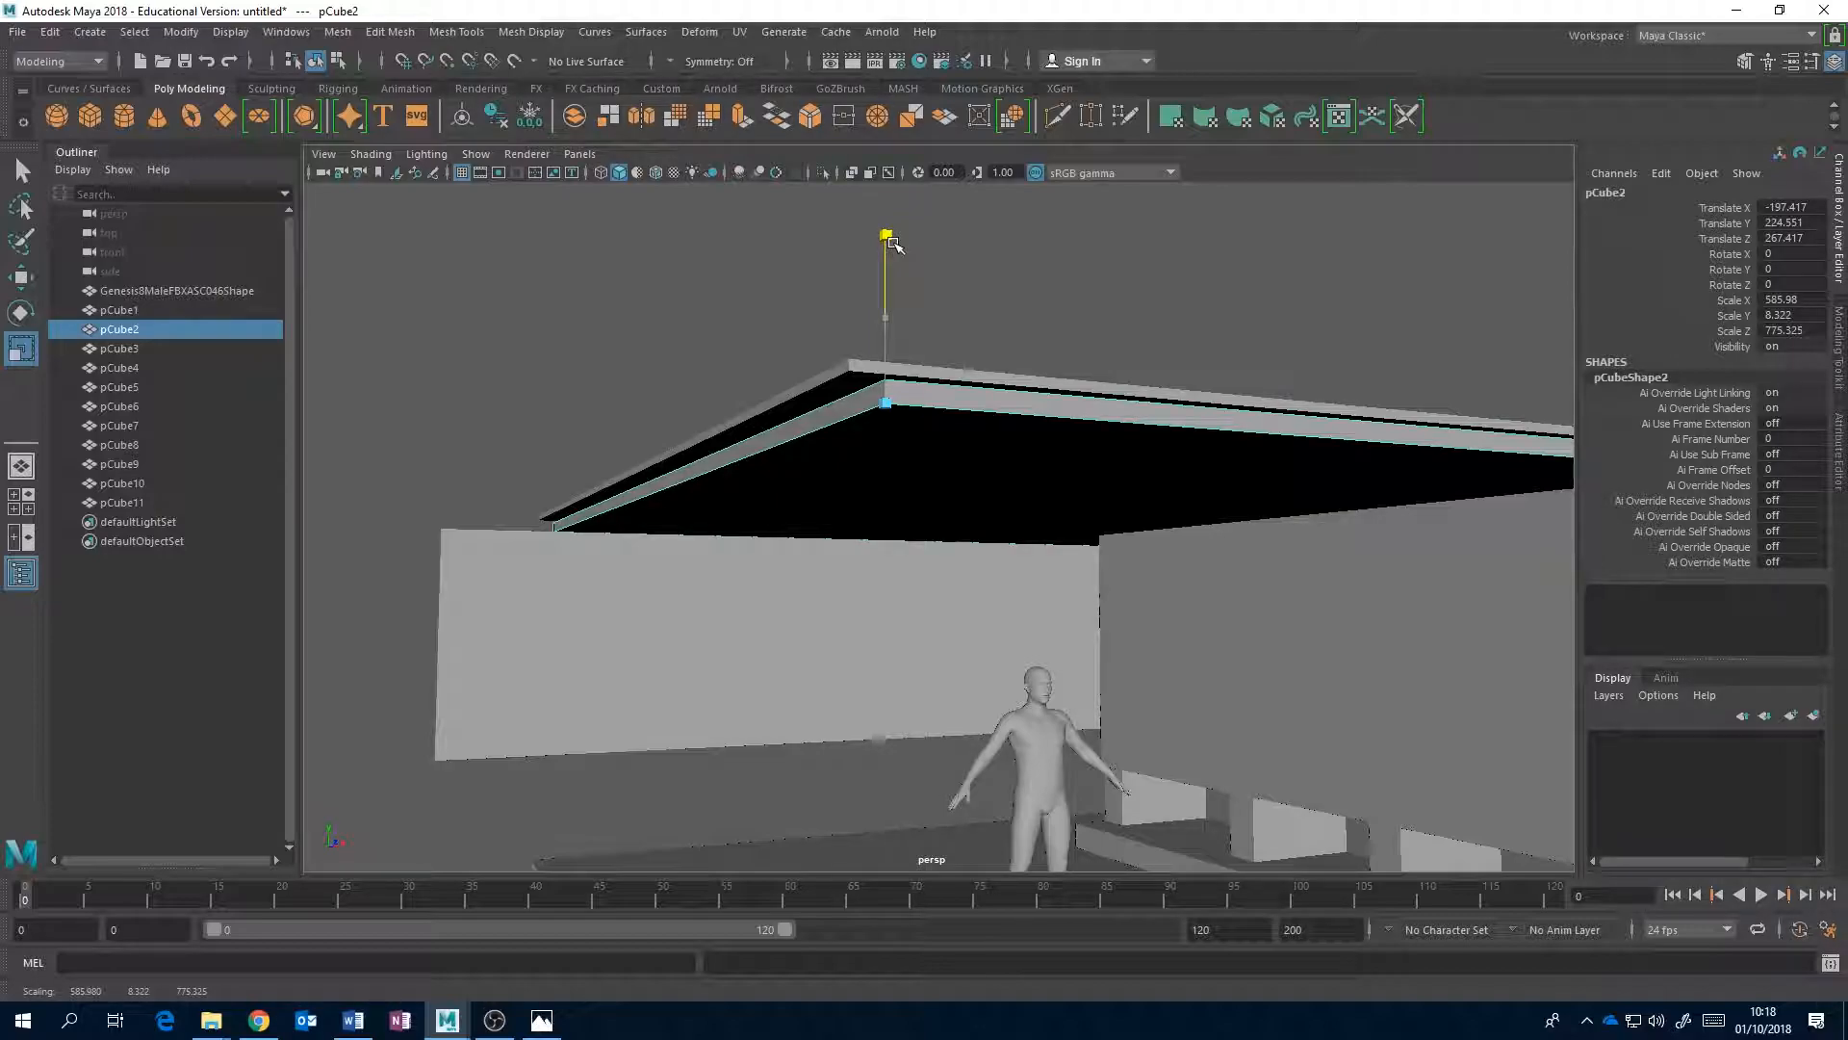
{"action": "left_click_drag", "start_coordinate": [893, 244], "coordinate": [895, 245]}
{"action": "left_click_drag", "start_coordinate": [894, 305], "coordinate": [885, 305]}
- Compare the stepped ceiling edge above the side windows with the reference photo, and view the room down to the floor
{"action": "left_click_drag", "start_coordinate": [1100, 434], "coordinate": [864, 444], "text": "alt"}
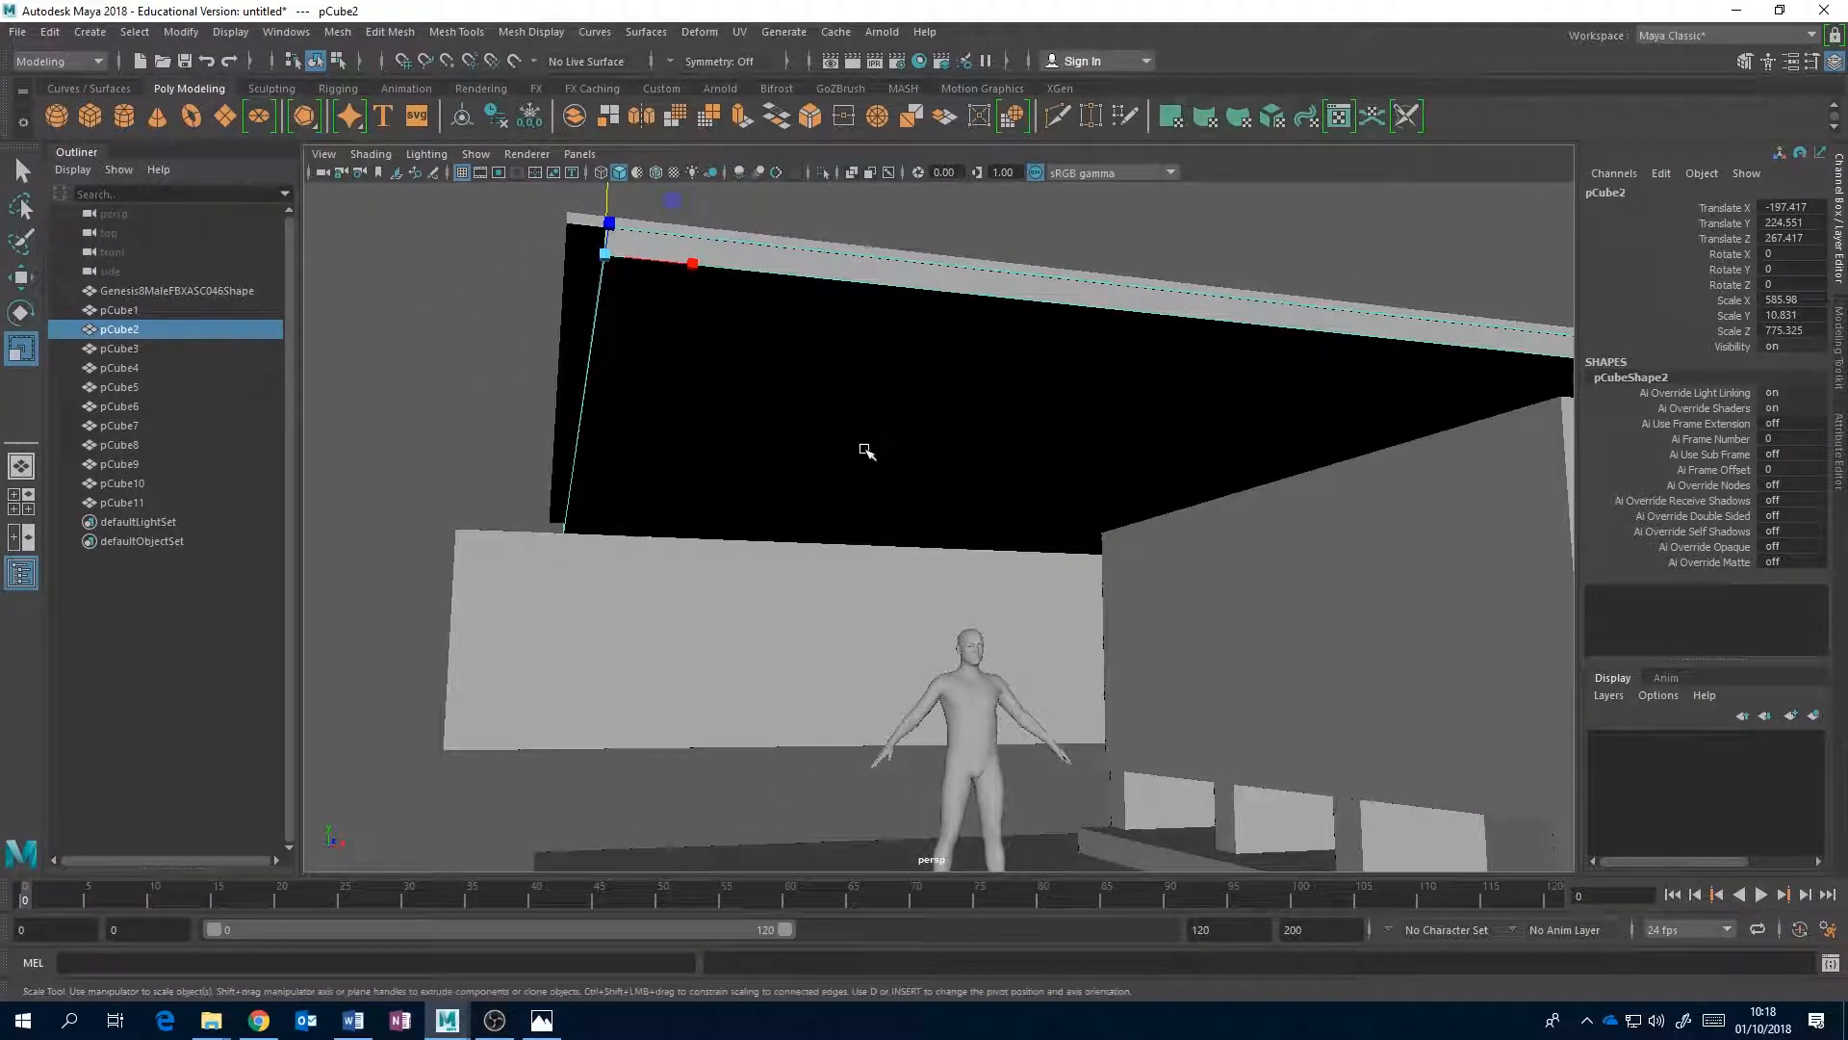
{"action": "middle_click_drag", "start_coordinate": [863, 444], "coordinate": [927, 398], "text": "alt"}
{"action": "left_click_drag", "start_coordinate": [927, 399], "coordinate": [880, 442], "text": "alt"}
{"action": "middle_click_drag", "start_coordinate": [715, 501], "coordinate": [766, 463], "text": "alt"}
{"action": "left_click_drag", "start_coordinate": [767, 463], "coordinate": [752, 312], "text": "alt"}
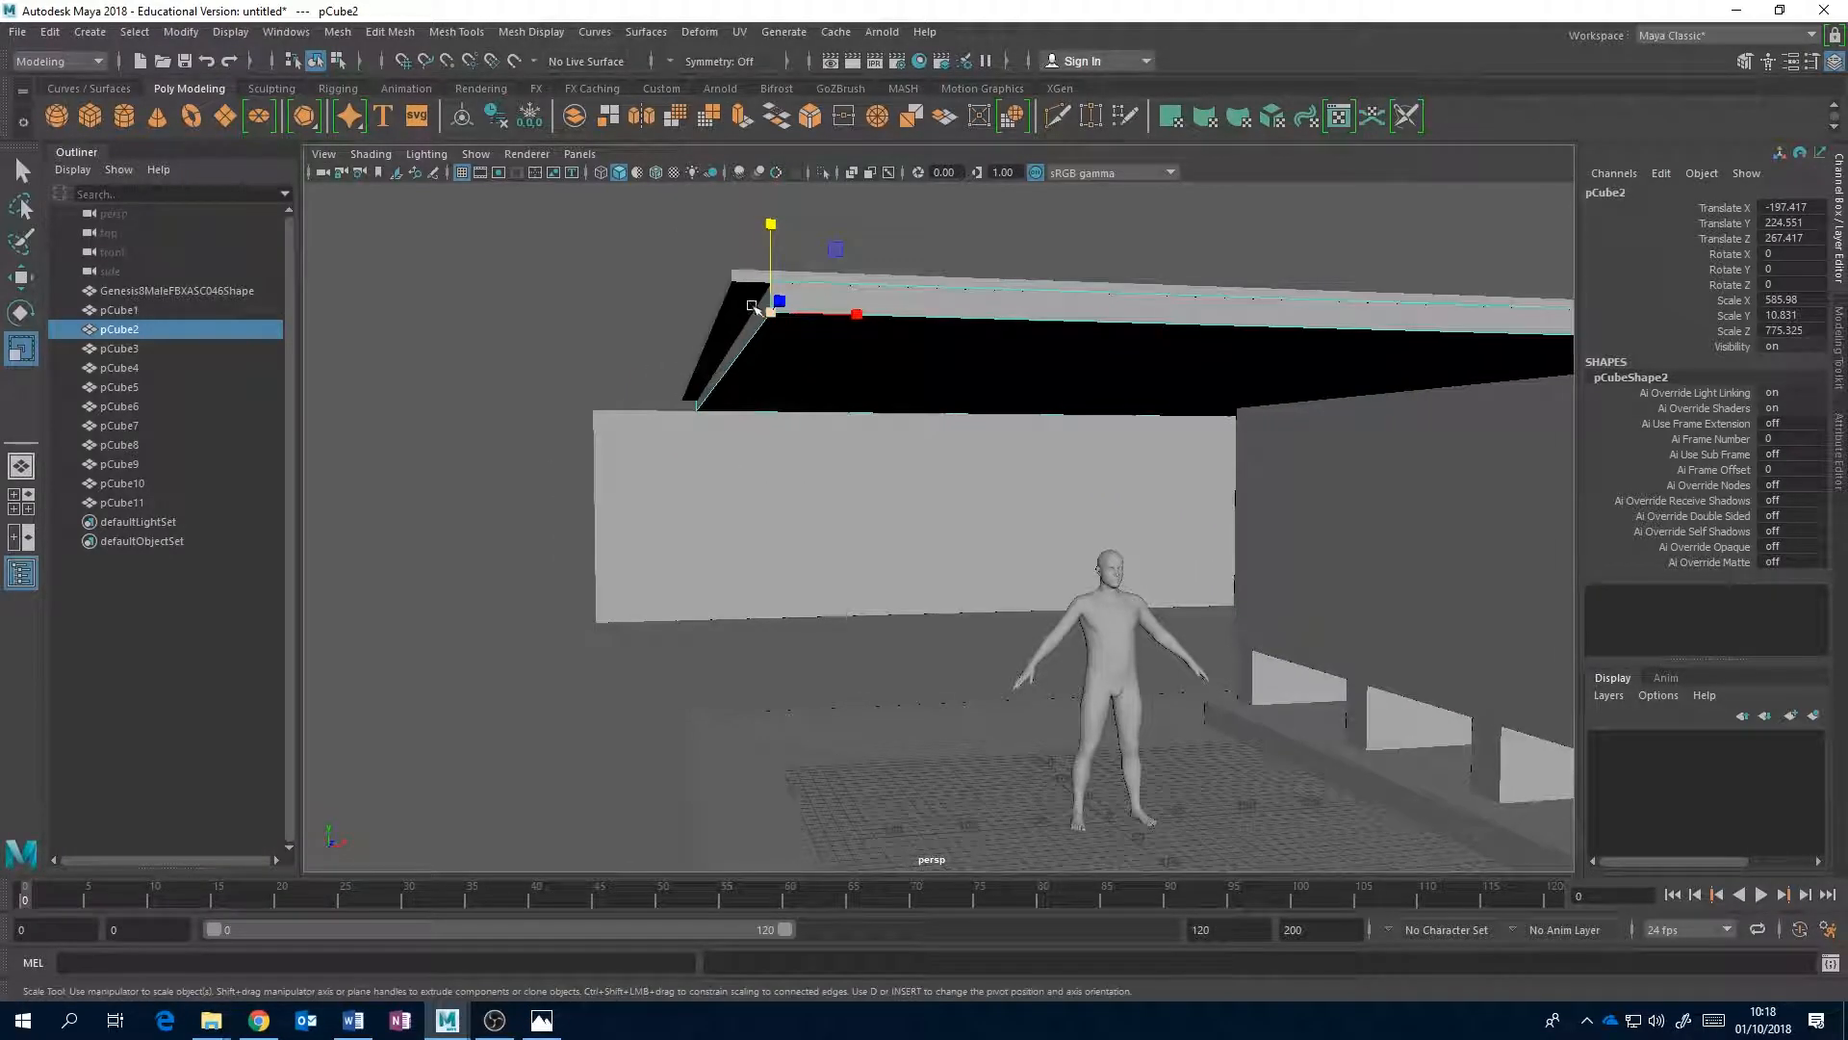
{"action": "left_click", "coordinate": [542, 1020]}
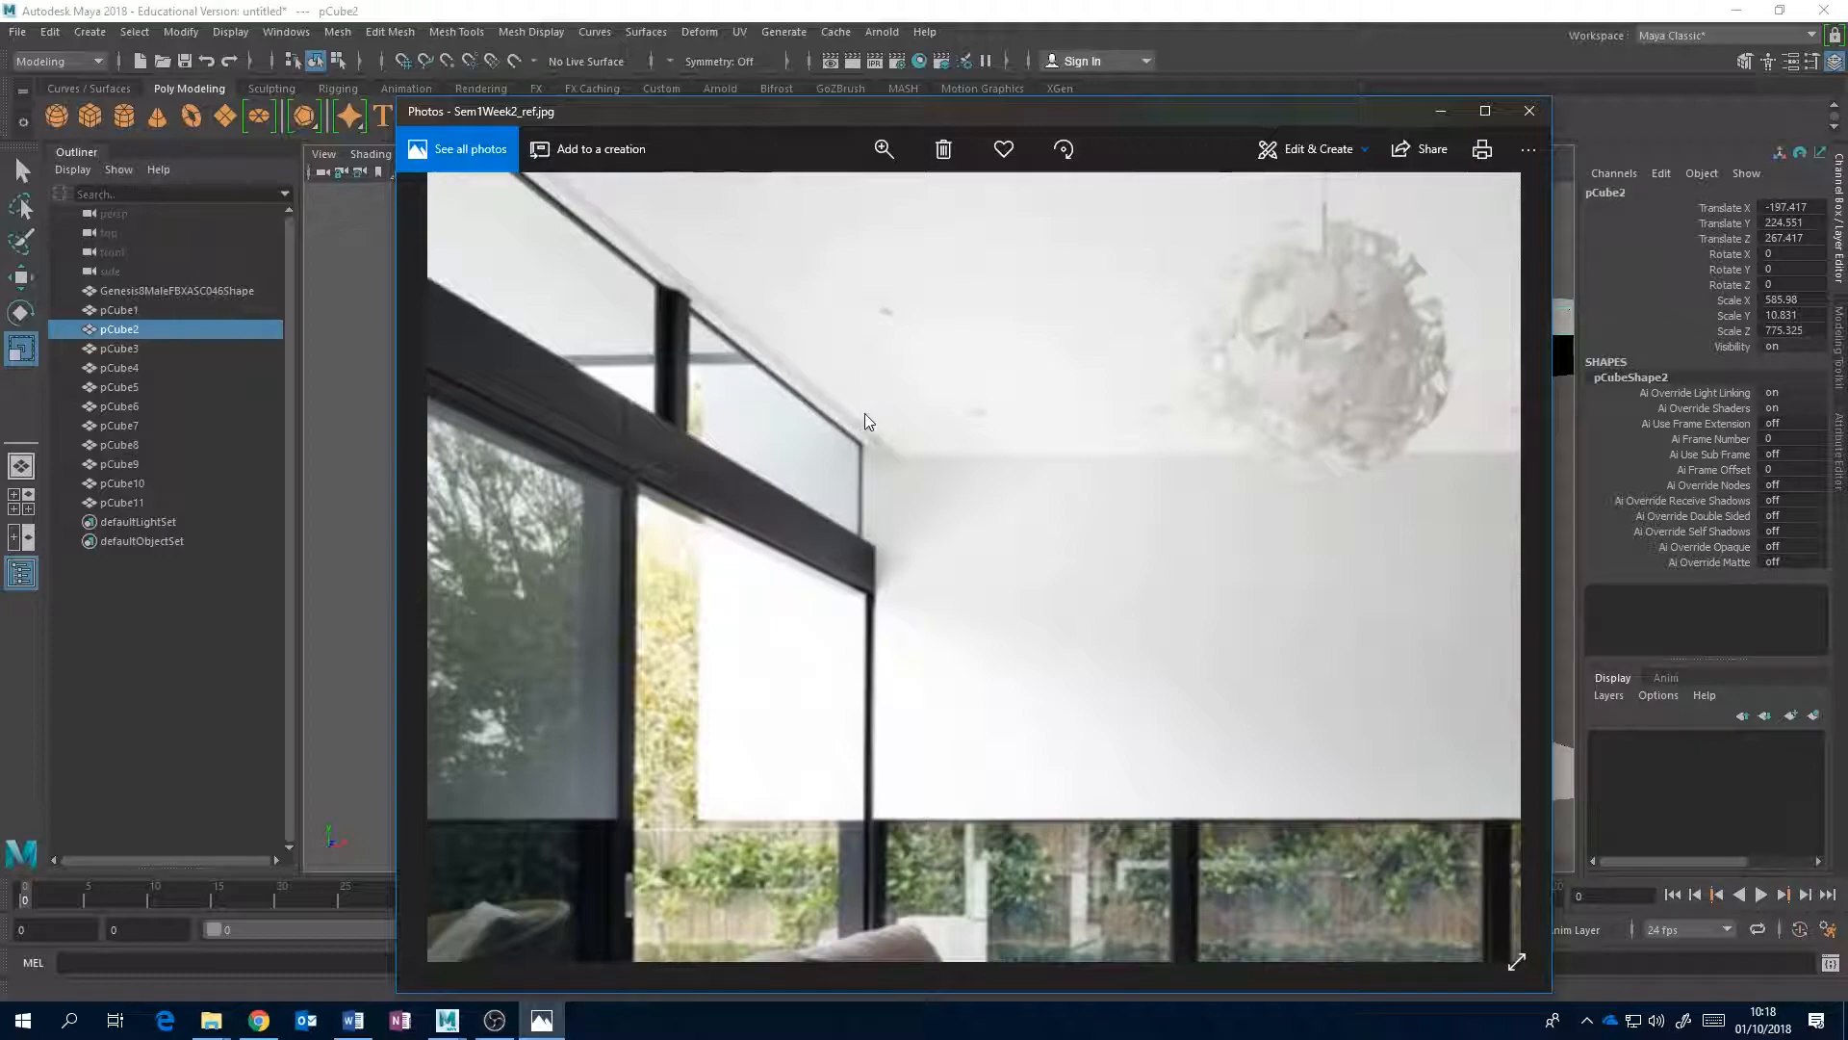
{"action": "left_click", "coordinate": [782, 9]}
{"action": "middle_click_drag", "start_coordinate": [844, 613], "coordinate": [822, 439], "text": "alt"}
{"action": "scroll", "coordinate": [818, 447], "scroll_direction": "down", "scroll_amount": 5}
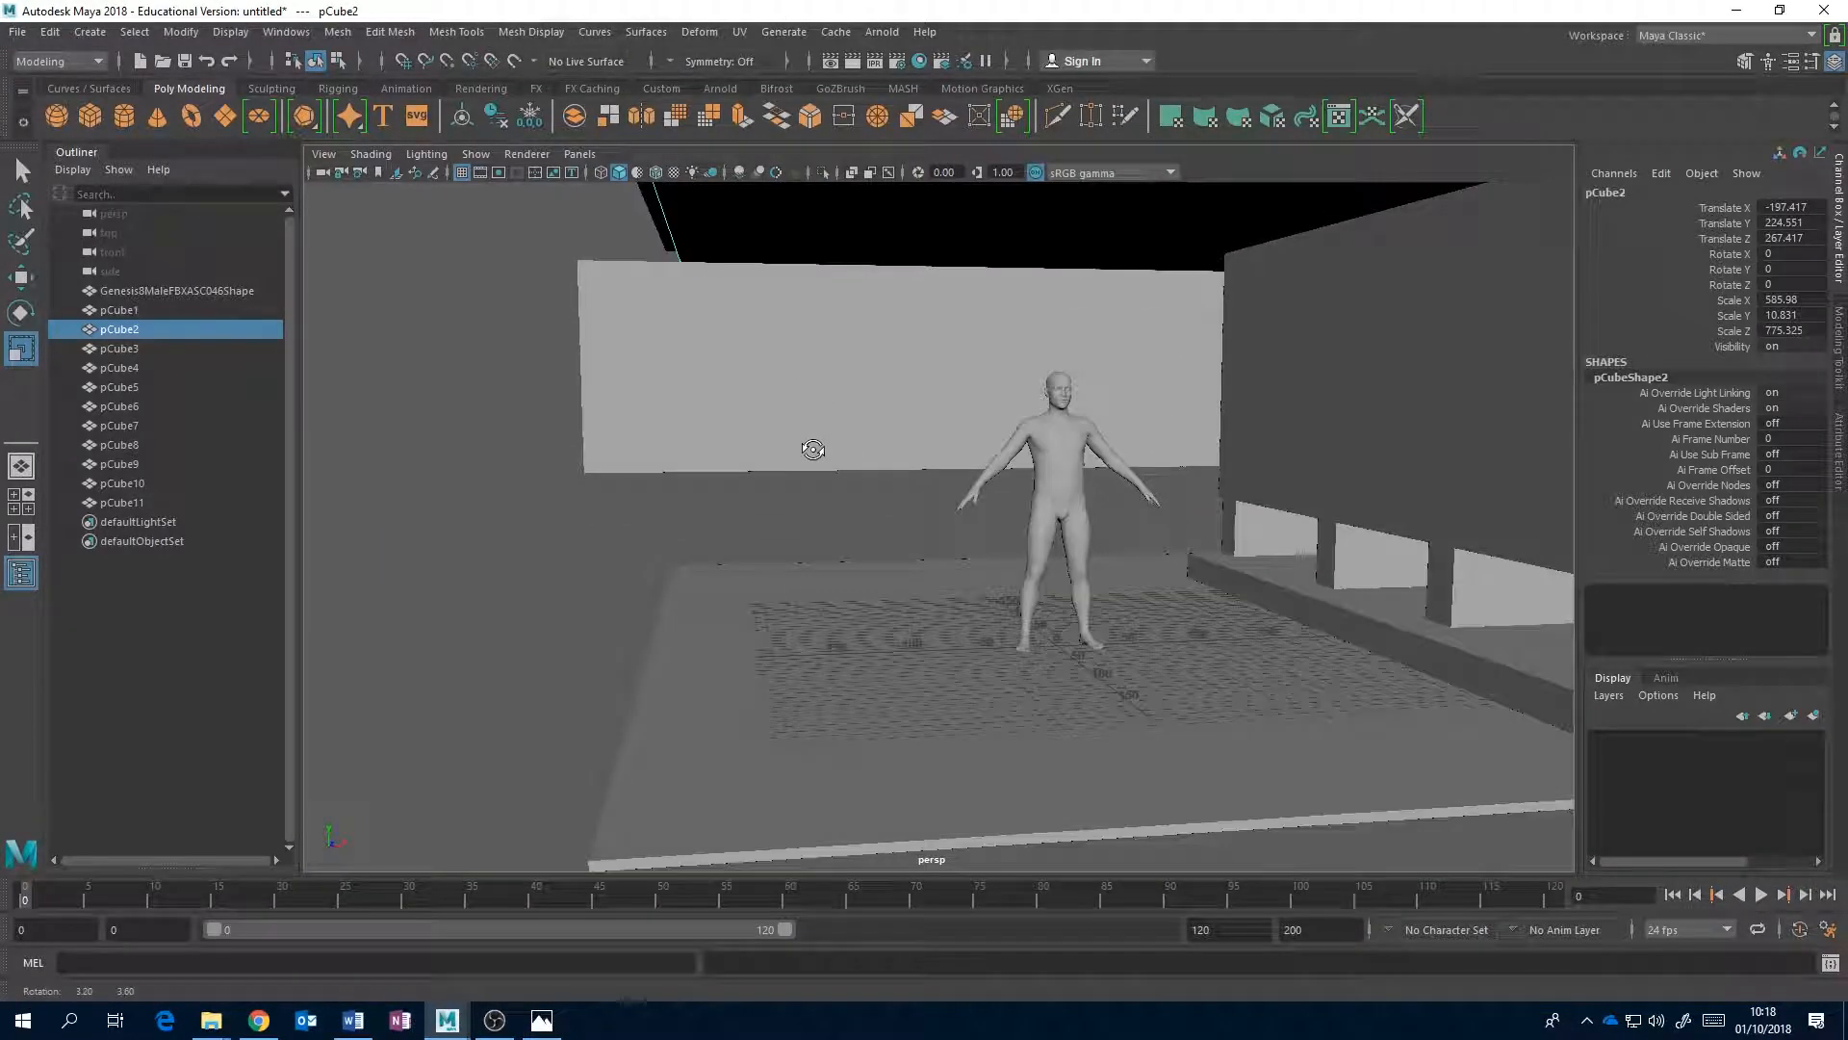
{"action": "scroll", "coordinate": [814, 452], "scroll_direction": "up", "scroll_amount": 3}
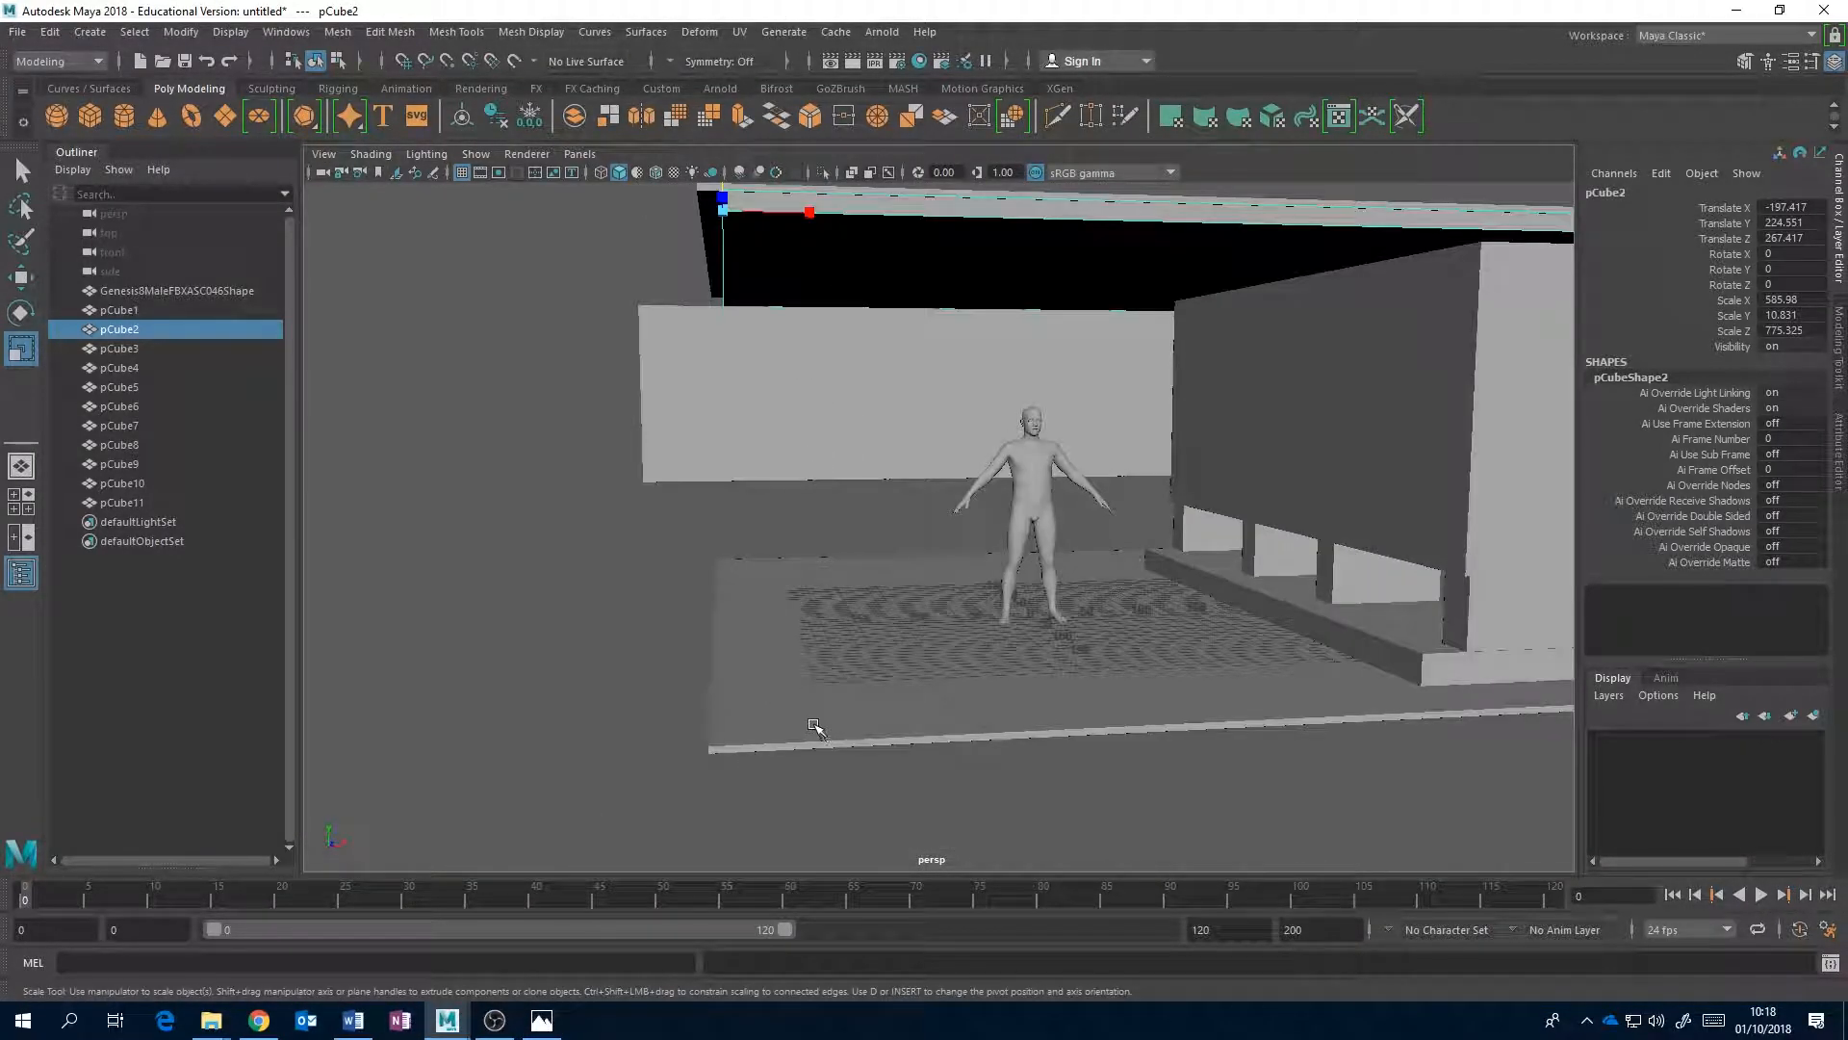
- Snap the floor slab sideways to the lower ceiling slab's open-side corner, at a Translate X of about -184.0
{"action": "left_click", "coordinate": [781, 691]}
{"action": "left_click_drag", "start_coordinate": [750, 281], "coordinate": [755, 379], "text": "alt"}
{"action": "key", "text": "w"}
{"action": "left_click_drag", "start_coordinate": [784, 472], "coordinate": [794, 583], "text": "alt"}
{"action": "key", "text": "v"}
{"action": "left_click_drag", "start_coordinate": [792, 755], "coordinate": [734, 218]}
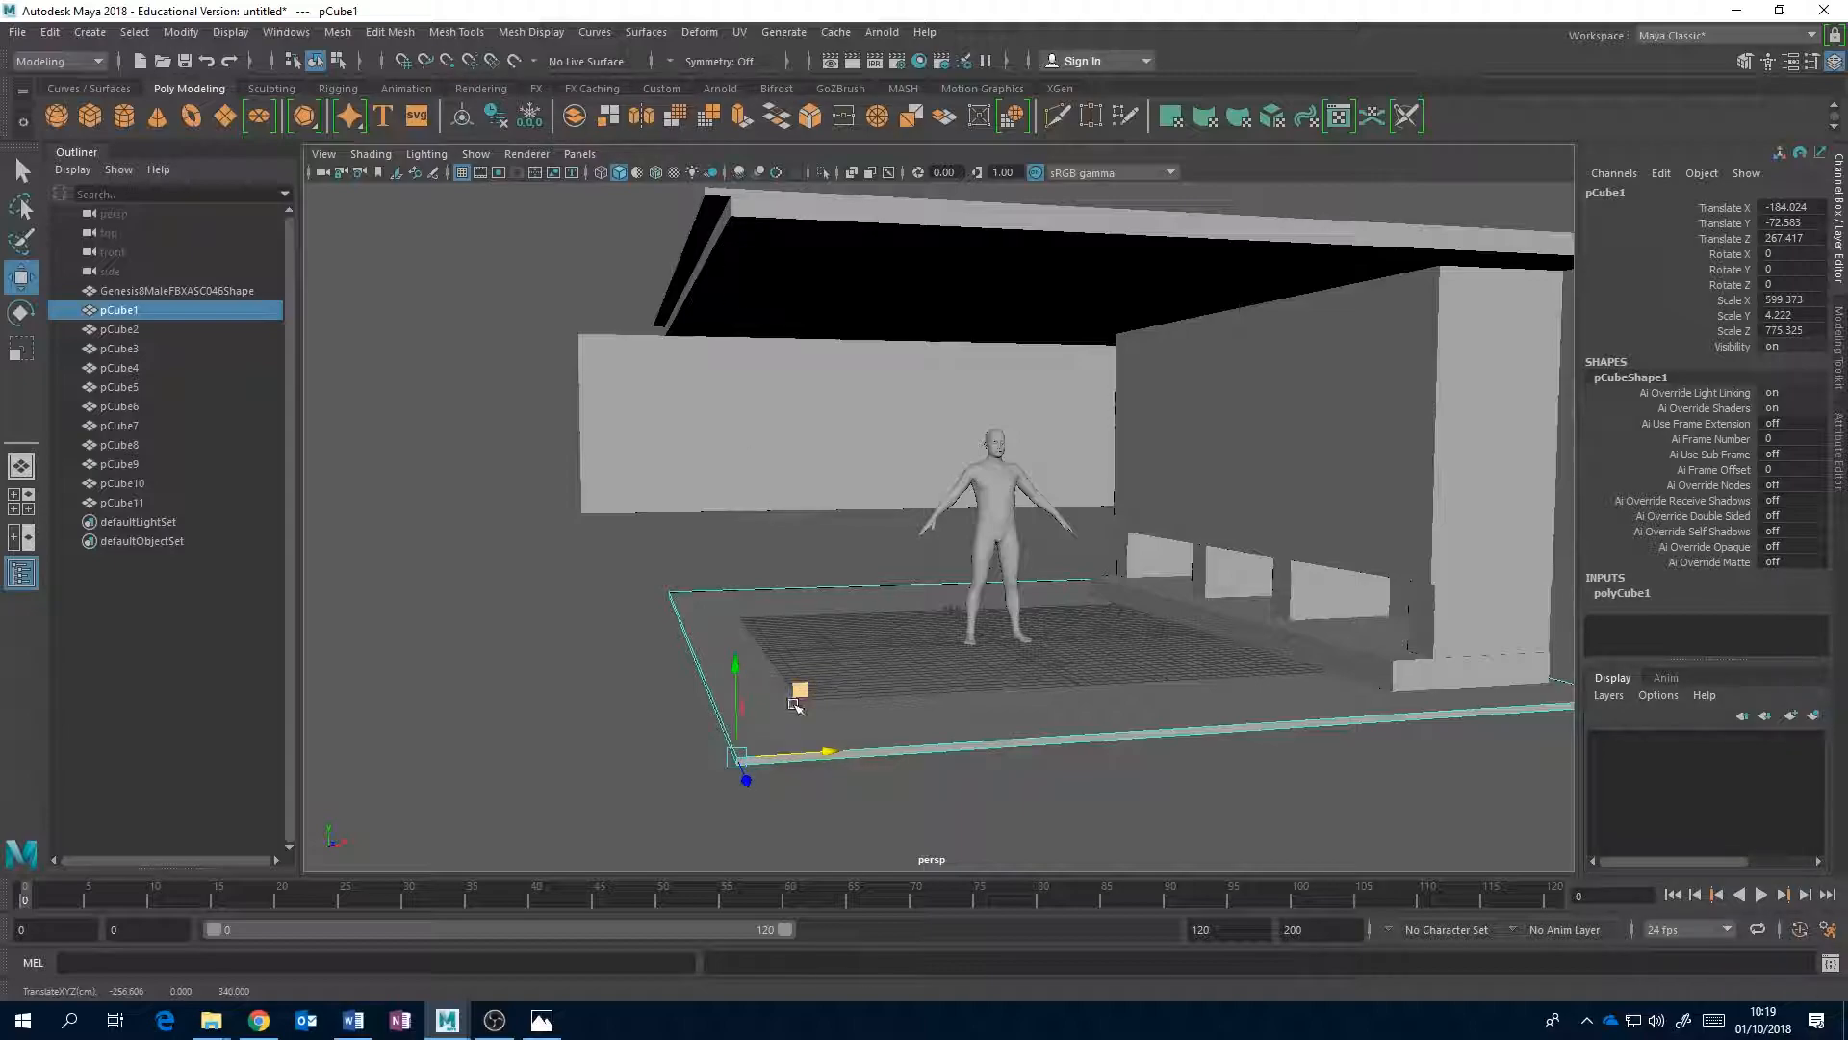
- View the aligned floor and ceiling, and show the whole reference photo to examine the side windows and their horizontal beam
{"action": "left_click_drag", "start_coordinate": [830, 306], "coordinate": [812, 319], "text": "alt"}
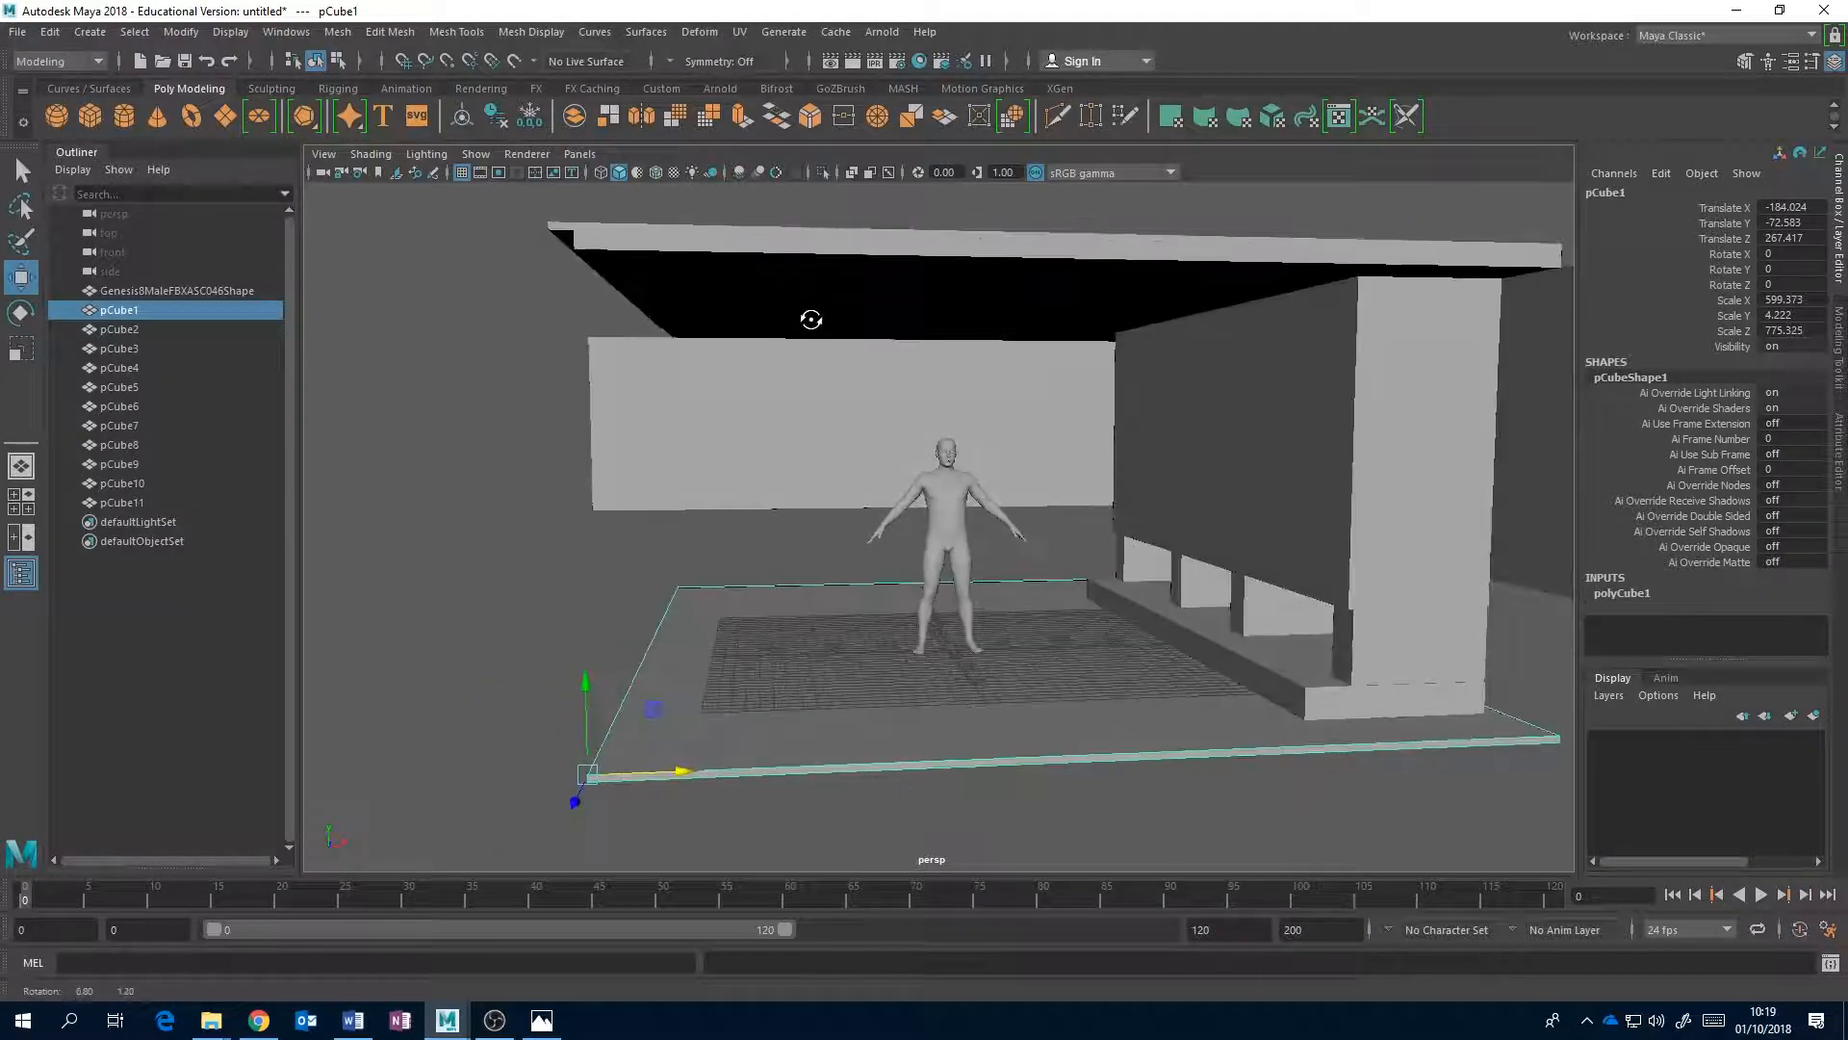
{"action": "middle_click_drag", "start_coordinate": [668, 322], "coordinate": [700, 331], "text": "alt"}
{"action": "mouse_move", "coordinate": [699, 331]}
{"action": "left_mouse_down", "text": "alt"}
{"action": "mouse_move", "coordinate": [722, 351]}
{"action": "mouse_move", "coordinate": [702, 354]}
{"action": "mouse_move", "coordinate": [731, 357]}
{"action": "mouse_move", "coordinate": [712, 354]}
{"action": "left_mouse_up", "text": "alt"}
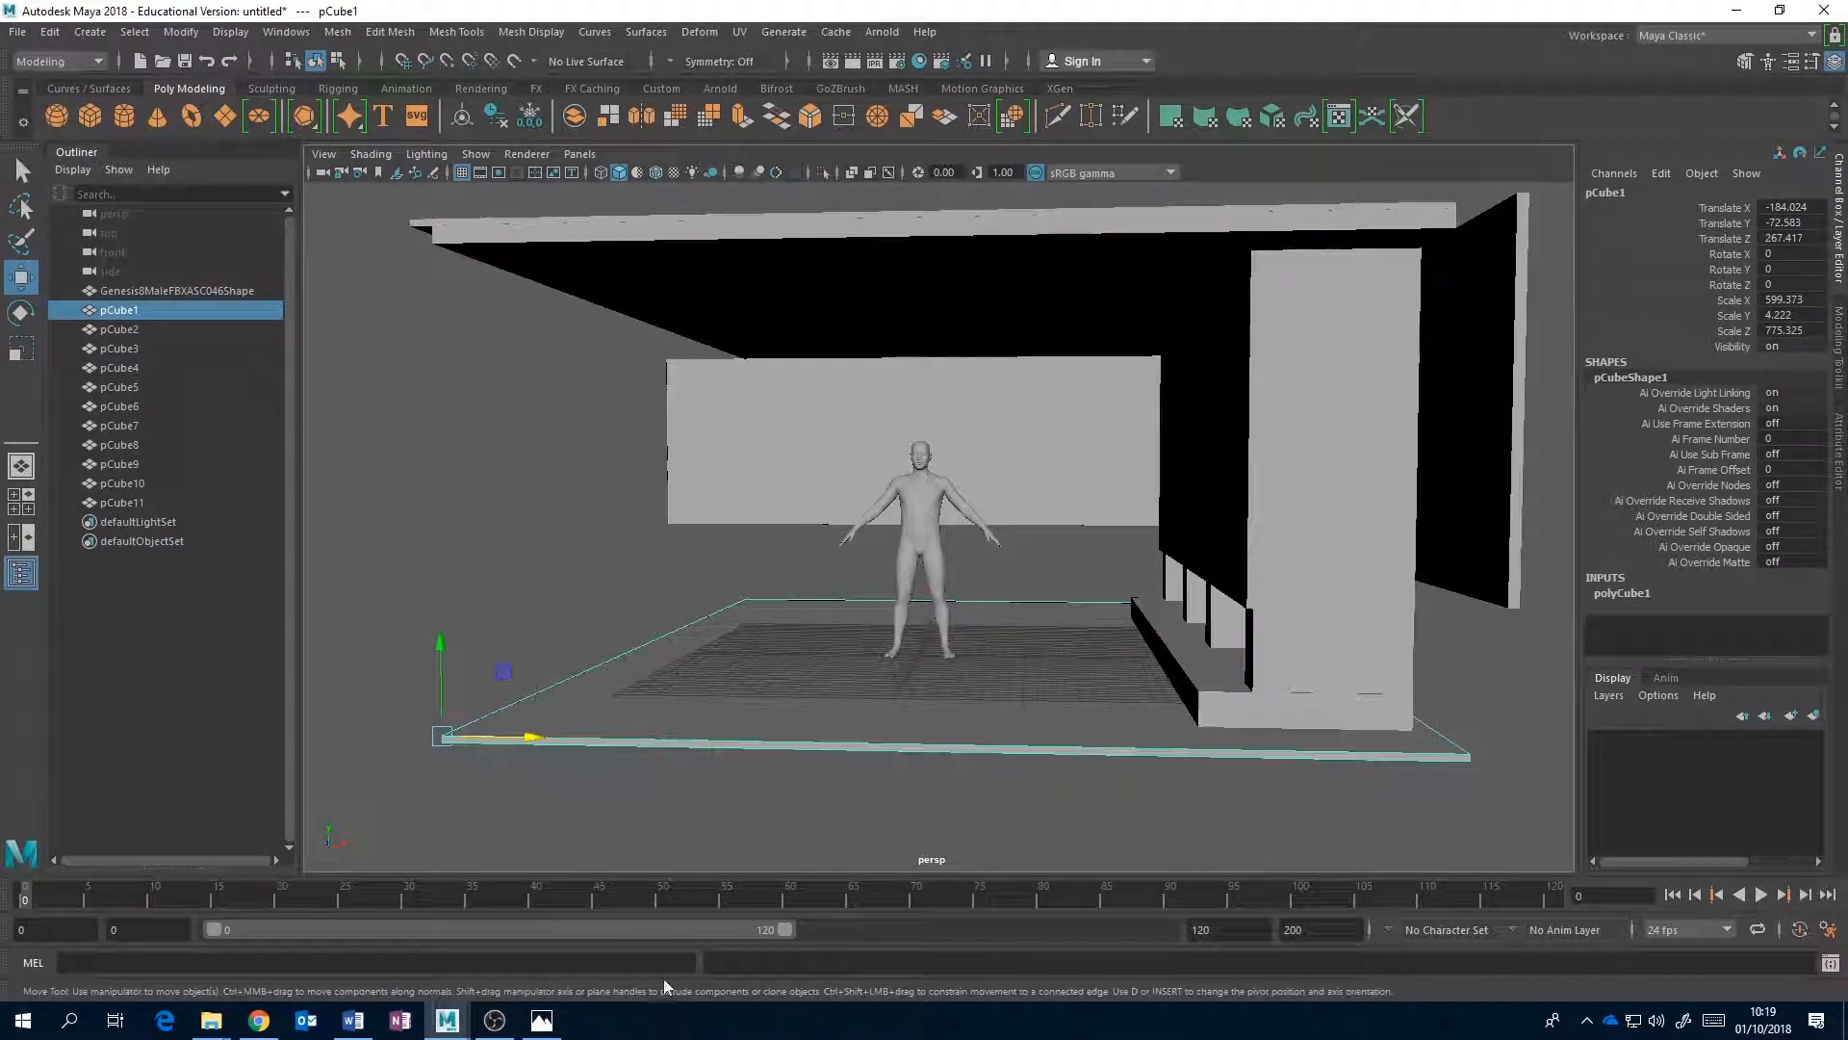
{"action": "left_click", "coordinate": [542, 1019]}
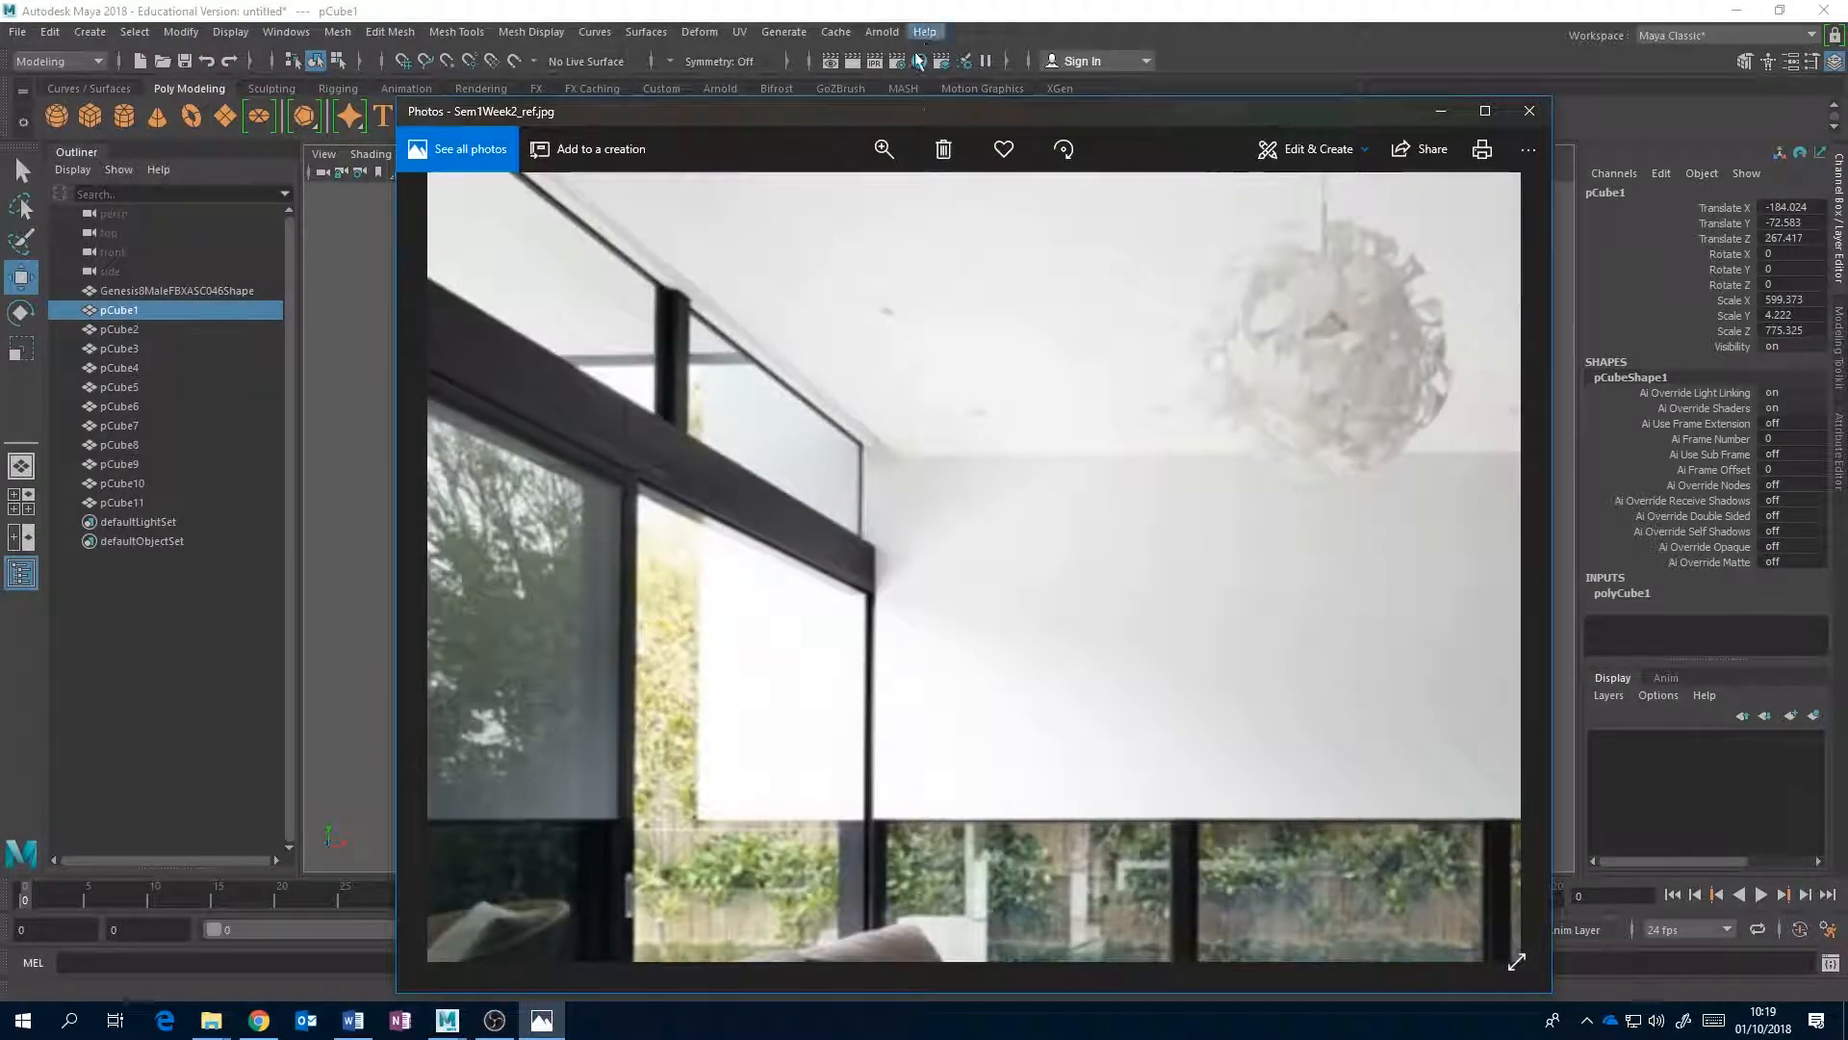
{"action": "left_click", "coordinate": [895, 146]}
{"action": "left_click_drag", "start_coordinate": [860, 196], "coordinate": [802, 196]}
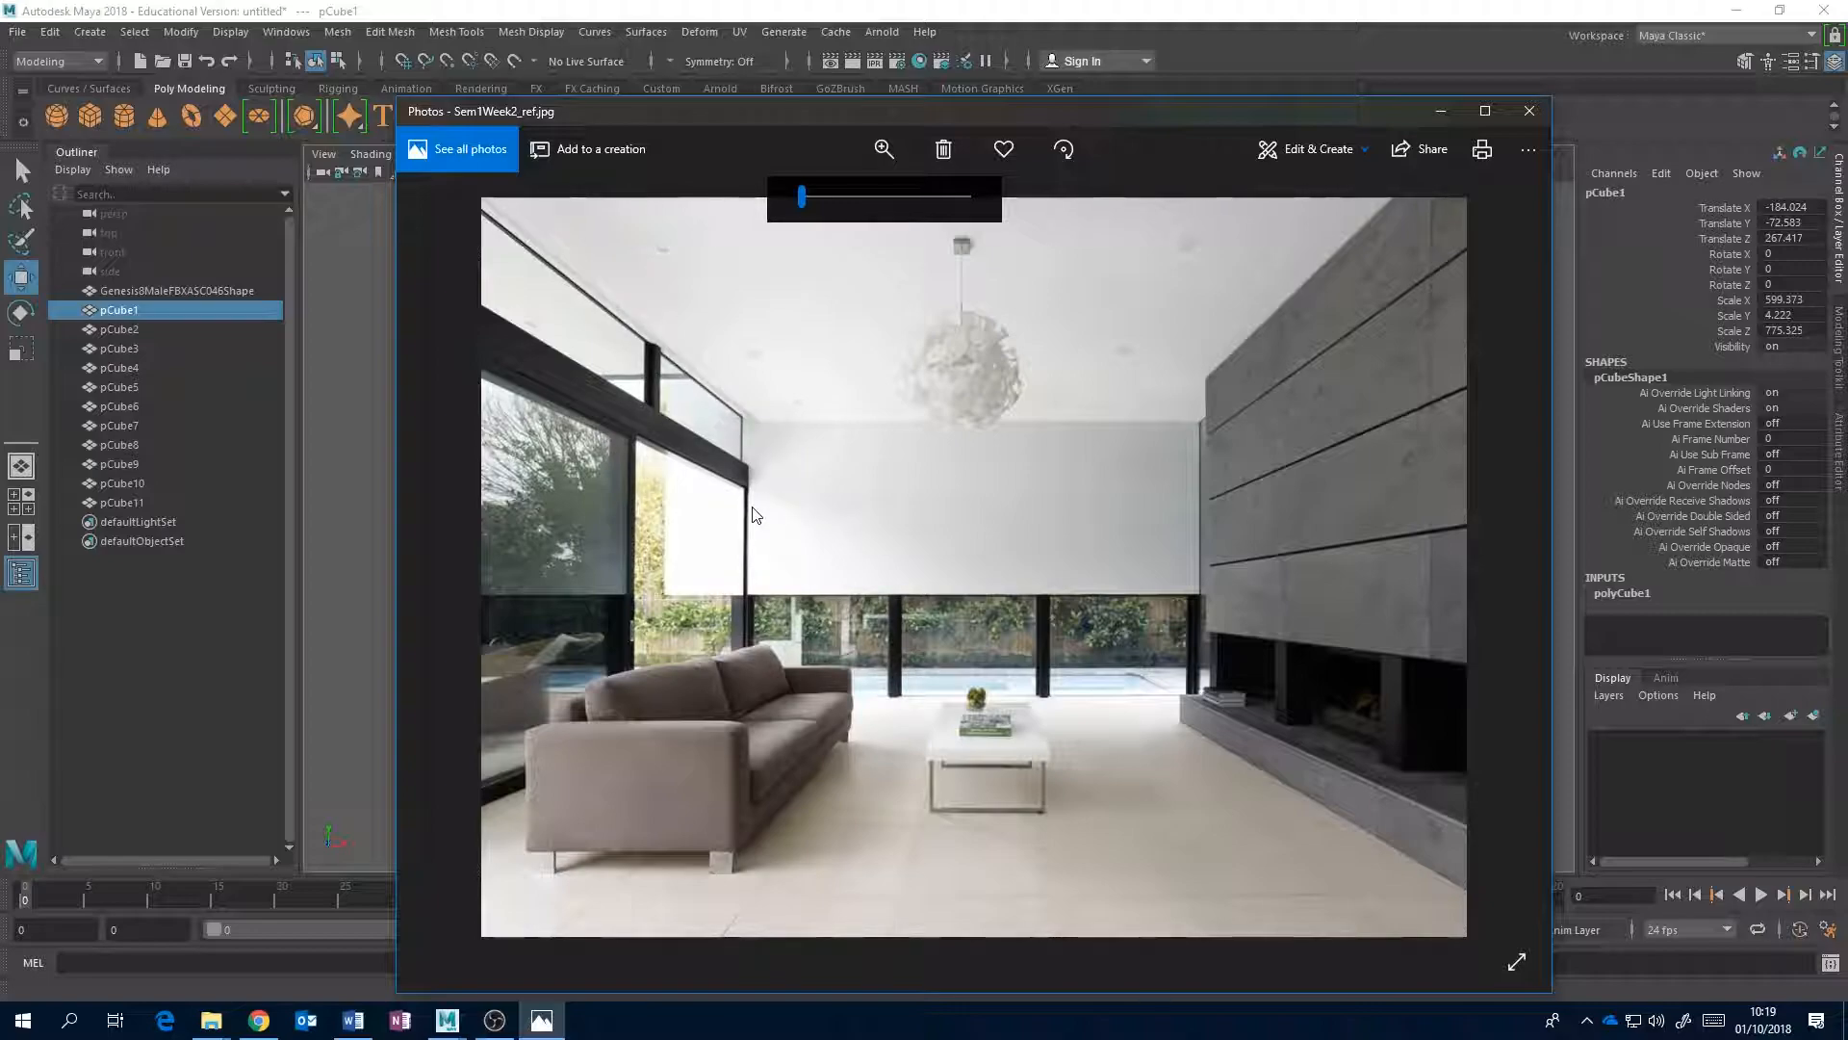
{"action": "left_click", "coordinate": [806, 9]}
{"action": "left_click_drag", "start_coordinate": [771, 590], "coordinate": [793, 666], "text": "alt"}
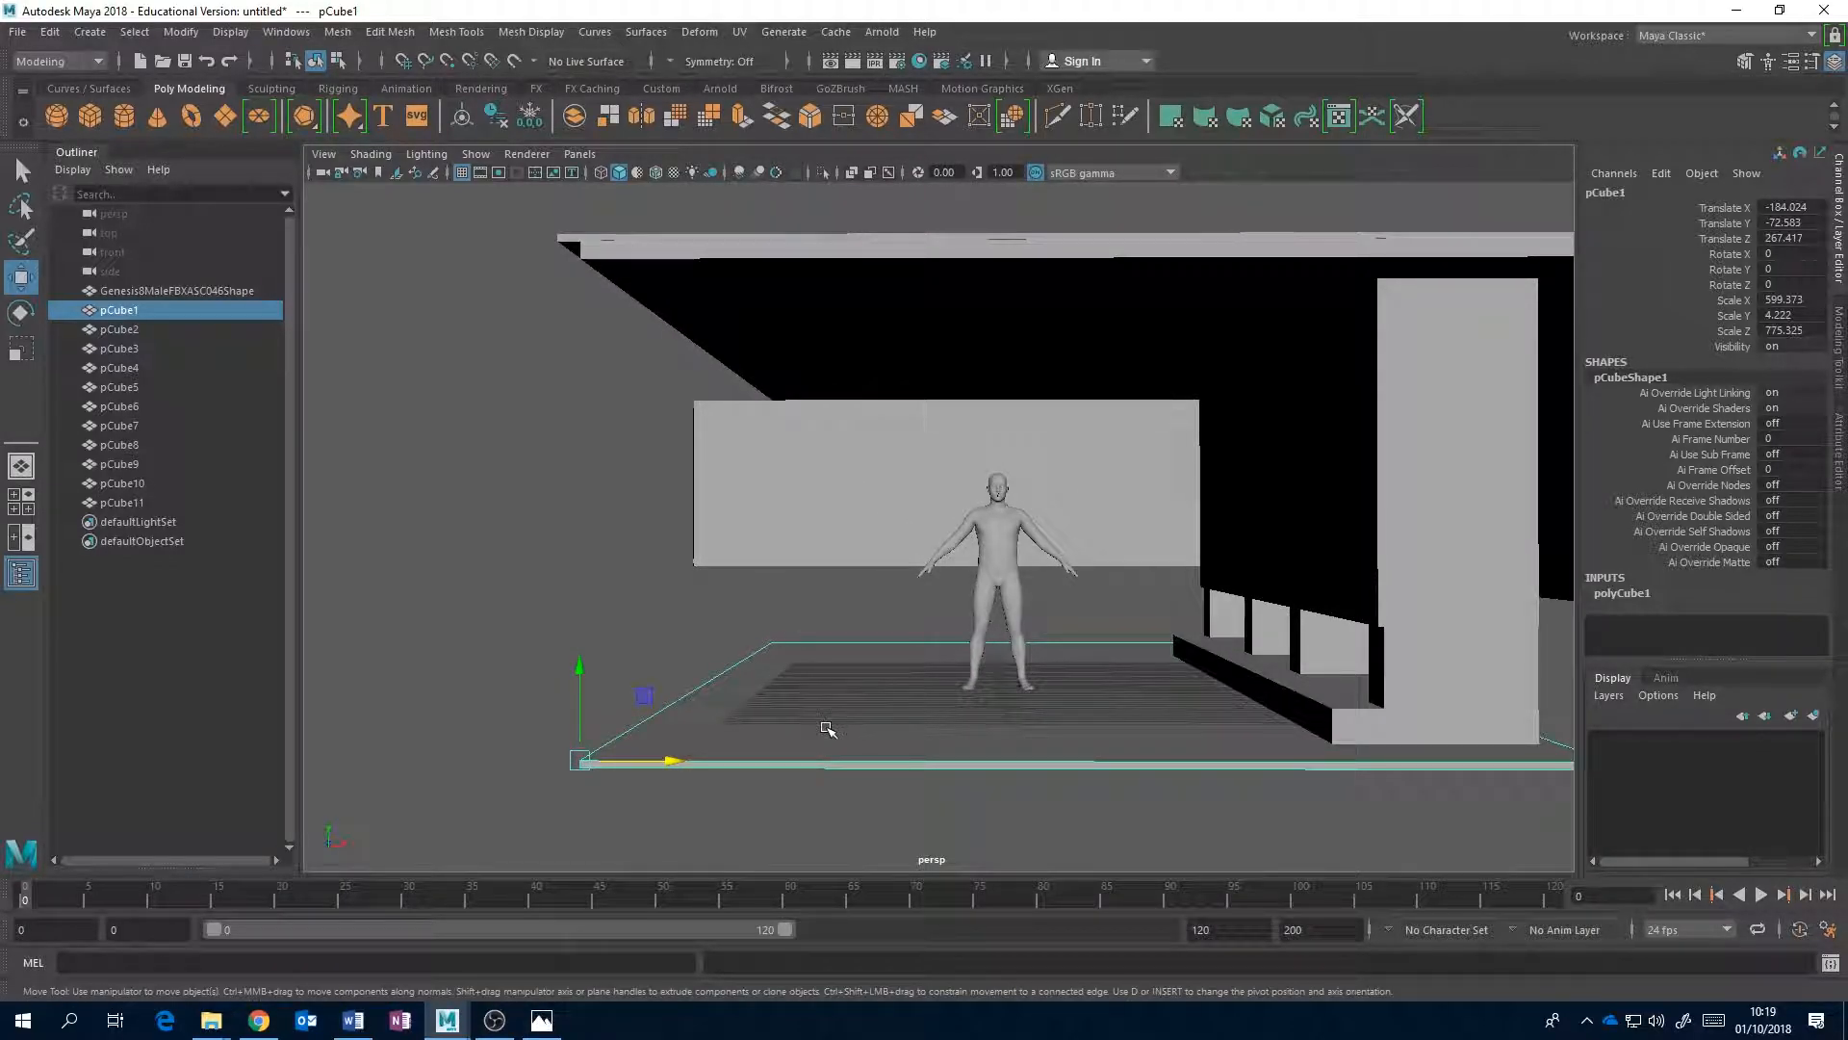
- Duplicate the floor slab, raise the copy to mid-height and reshape it into a thin side beam with X scale 2.3 and Y scale 15.3
{"action": "key", "text": "ctrl+d"}
{"action": "left_click_drag", "start_coordinate": [579, 703], "coordinate": [578, 417]}
{"action": "key", "text": "r"}
{"action": "left_click_drag", "start_coordinate": [669, 473], "coordinate": [584, 476]}
{"action": "mouse_move", "coordinate": [579, 389]}
{"action": "left_mouse_down"}
{"action": "mouse_move", "coordinate": [581, 258]}
{"action": "mouse_move", "coordinate": [582, 397]}
{"action": "mouse_move", "coordinate": [581, 358]}
{"action": "left_mouse_up"}
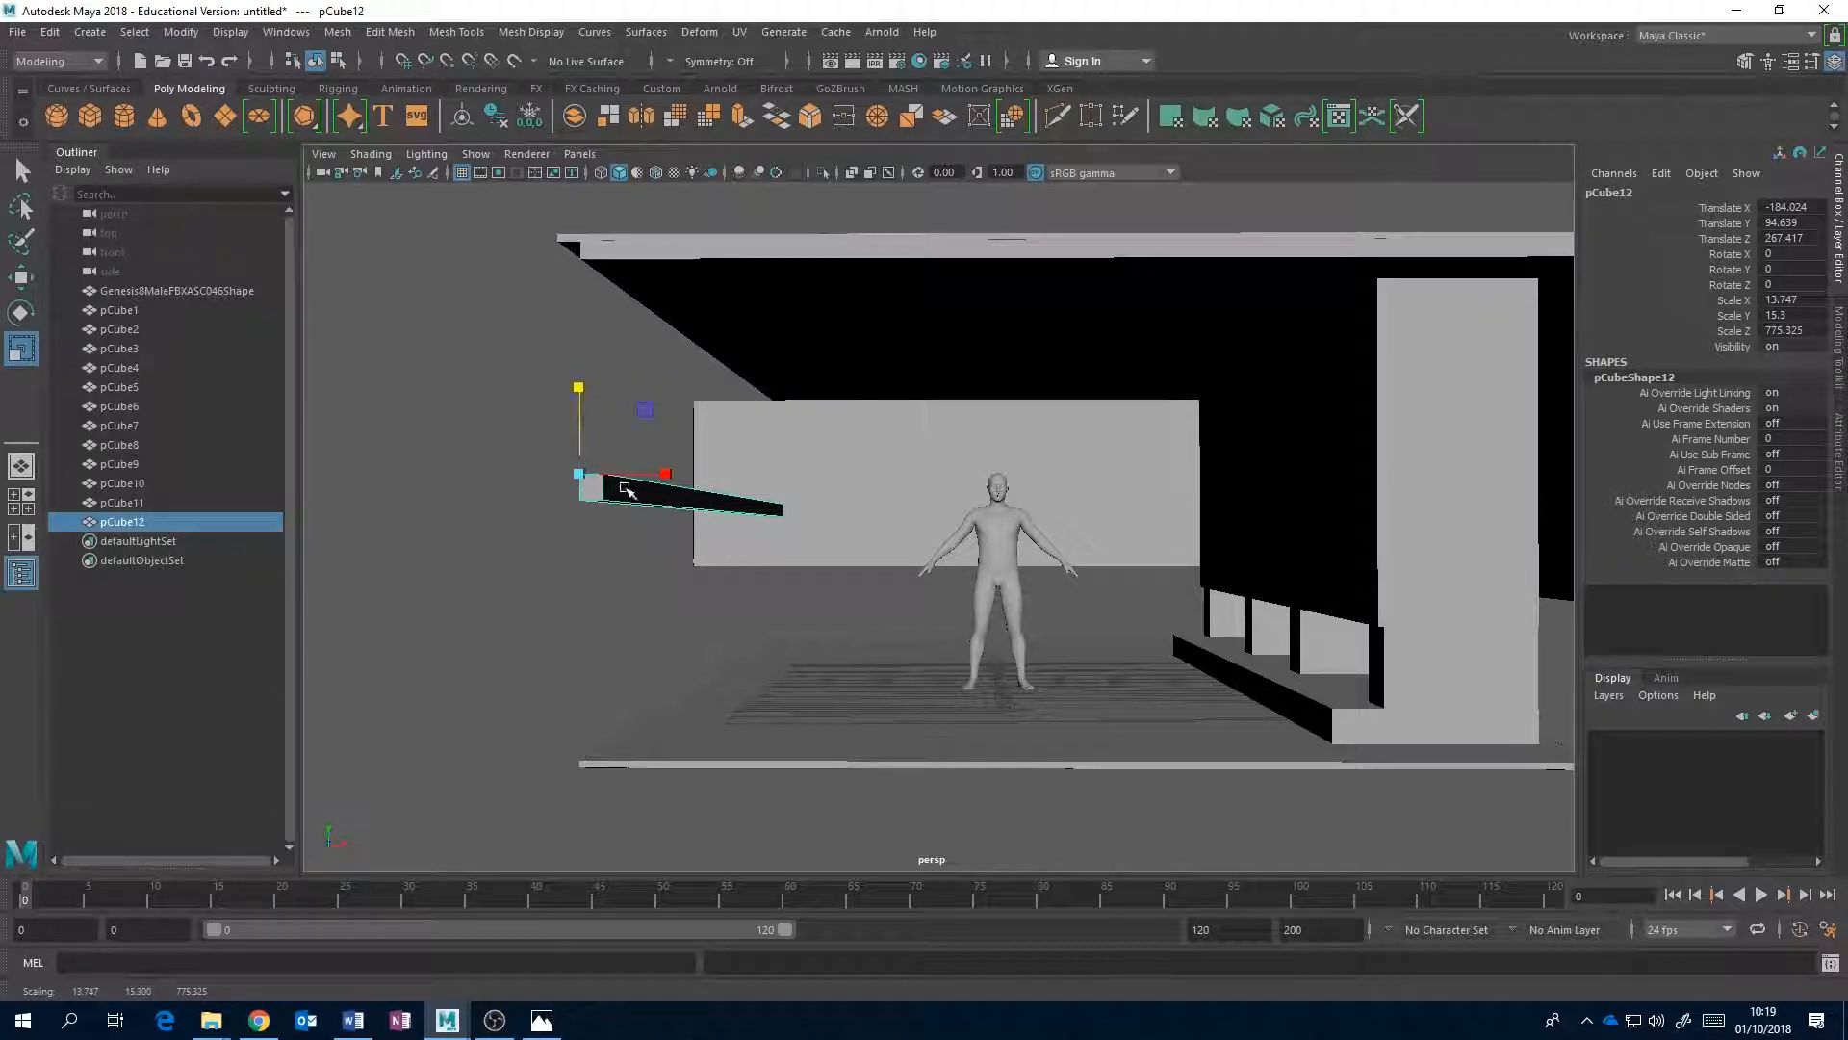
{"action": "left_click_drag", "start_coordinate": [666, 473], "coordinate": [593, 477]}
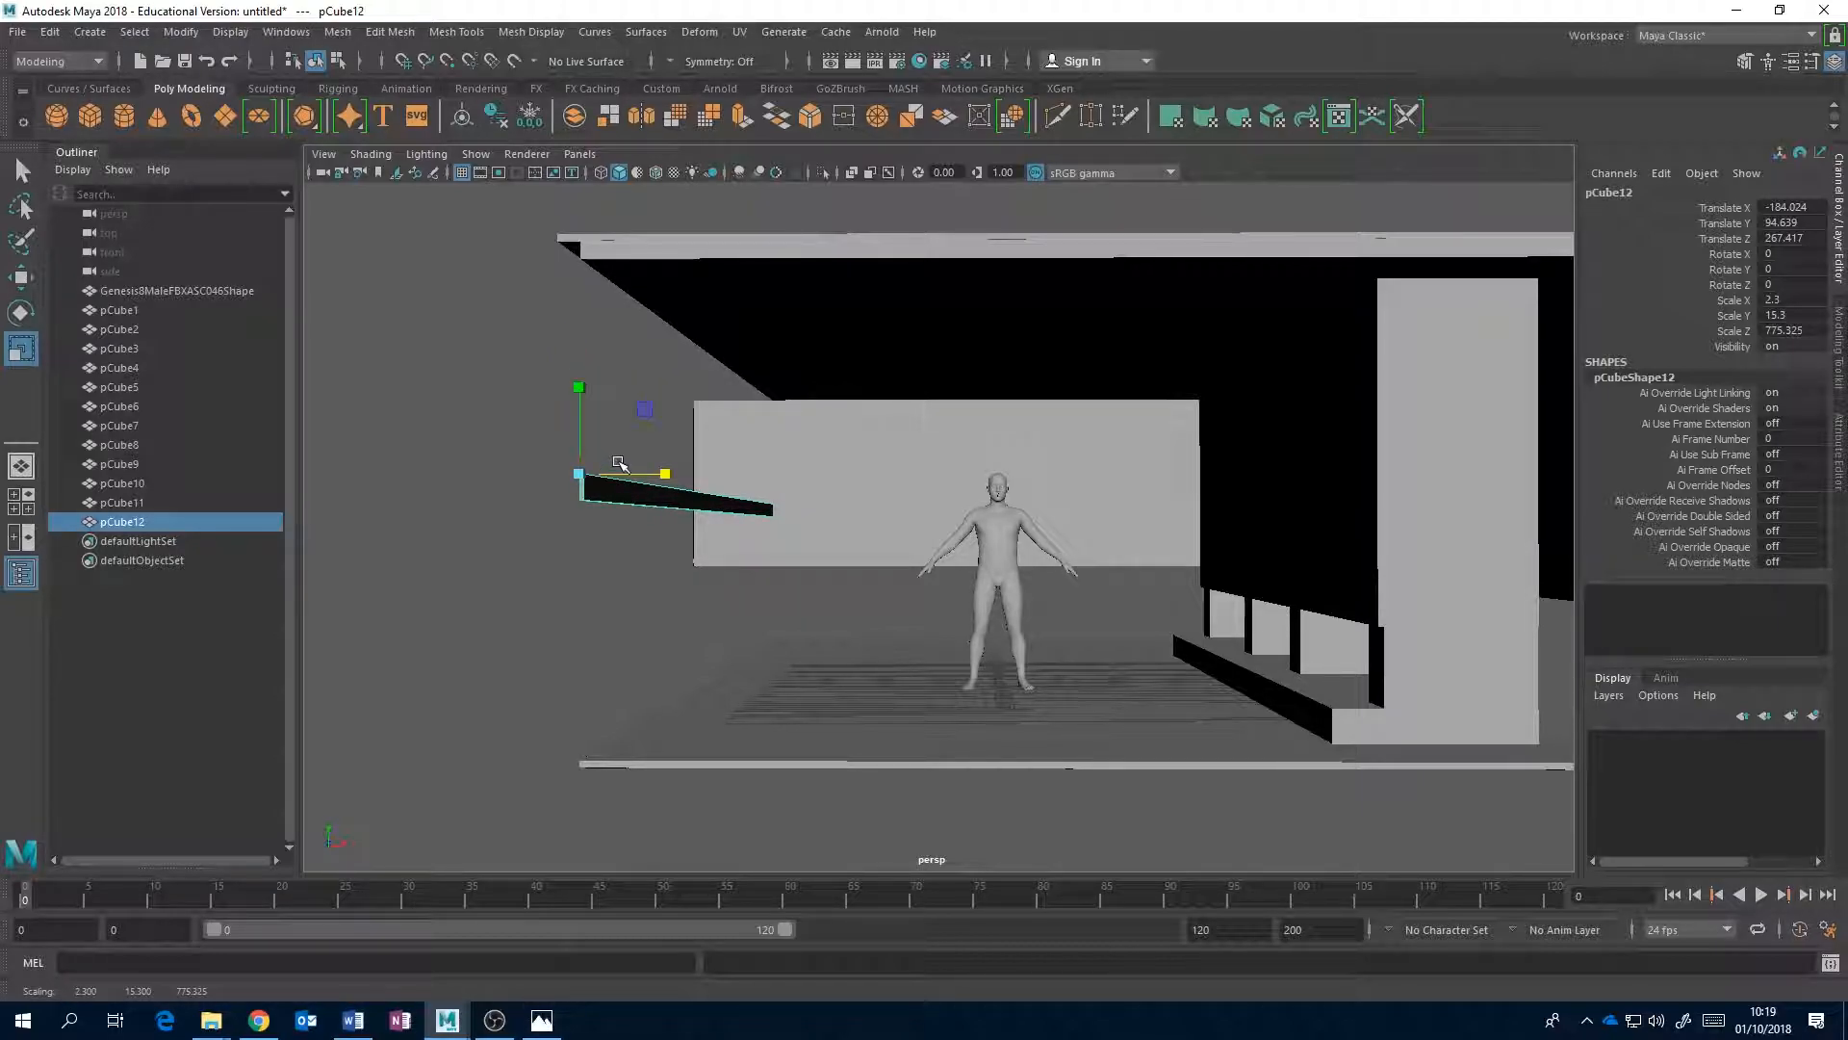
- Raise the side beam to a Translate Y of about 160.1, checking its height against the reference photo
{"action": "key", "text": "w"}
{"action": "left_click_drag", "start_coordinate": [578, 406], "coordinate": [584, 291]}
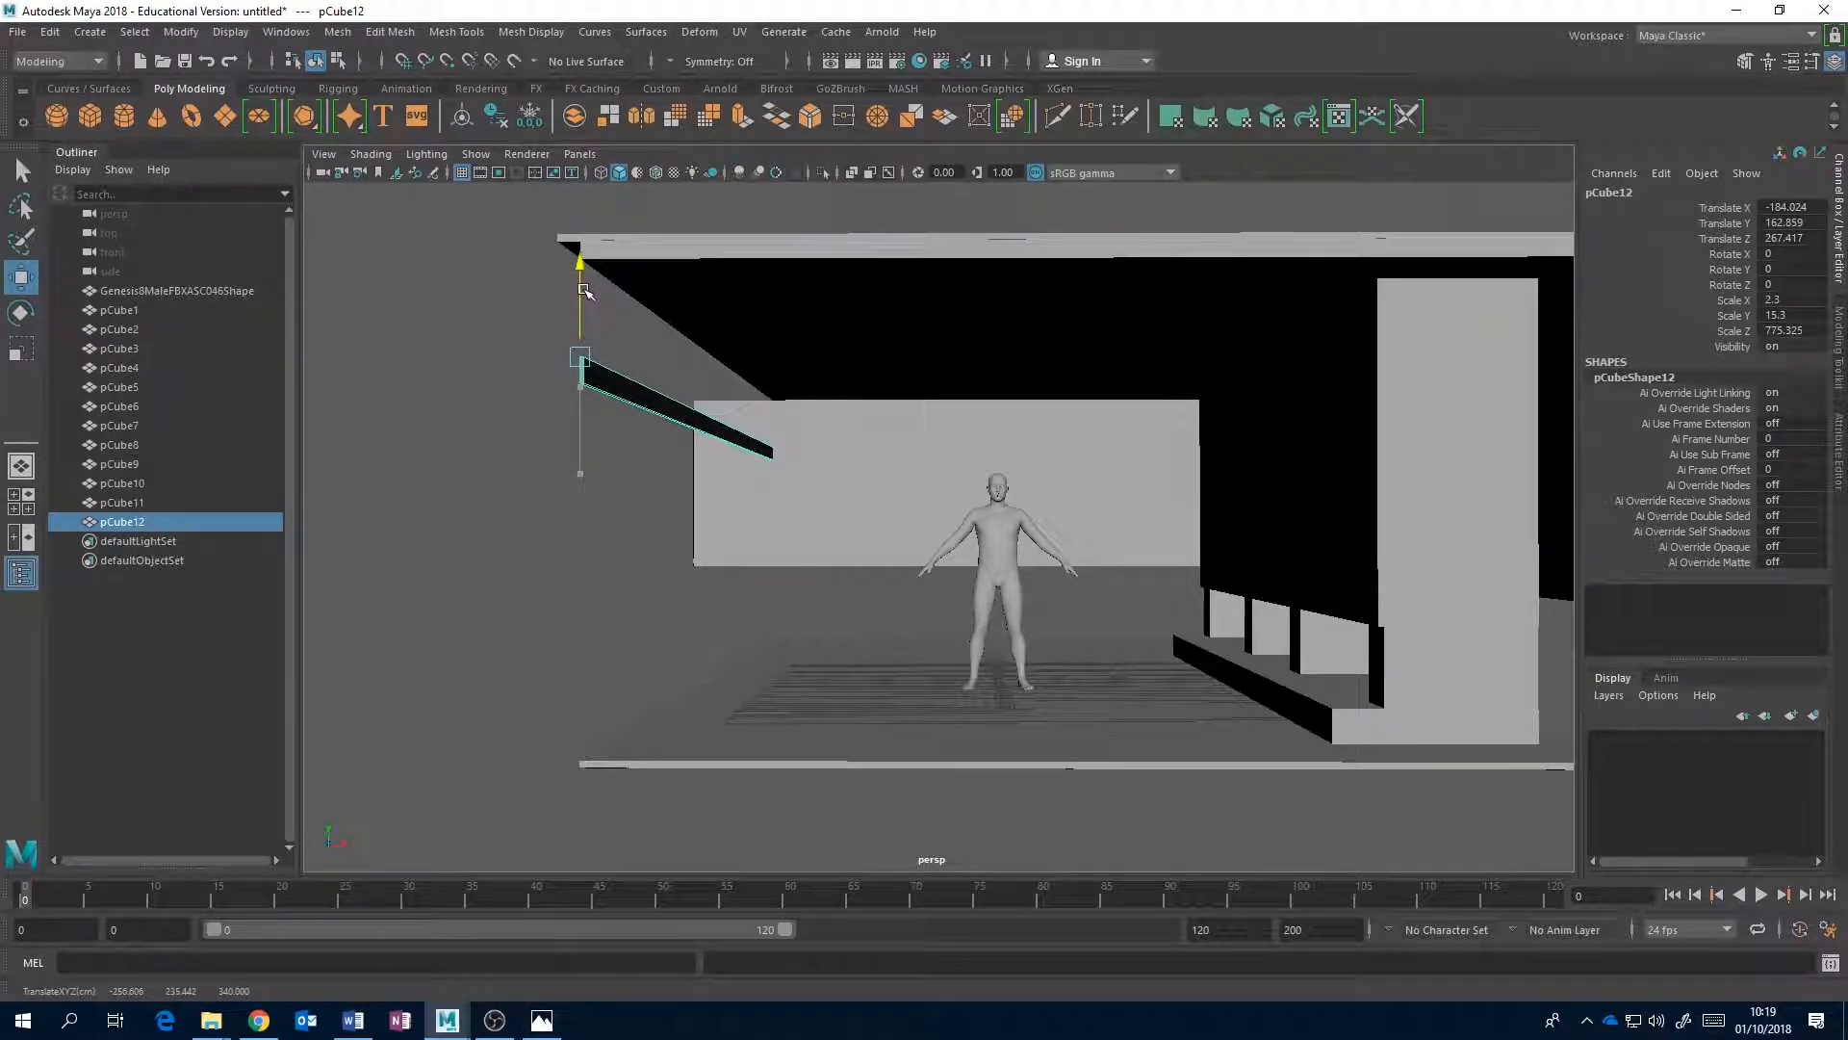
{"action": "middle_click_drag", "start_coordinate": [583, 291], "coordinate": [582, 357], "text": "alt"}
{"action": "right_click_drag", "start_coordinate": [582, 358], "coordinate": [777, 734], "text": "alt"}
{"action": "middle_click_drag", "start_coordinate": [777, 733], "coordinate": [749, 416], "text": "alt"}
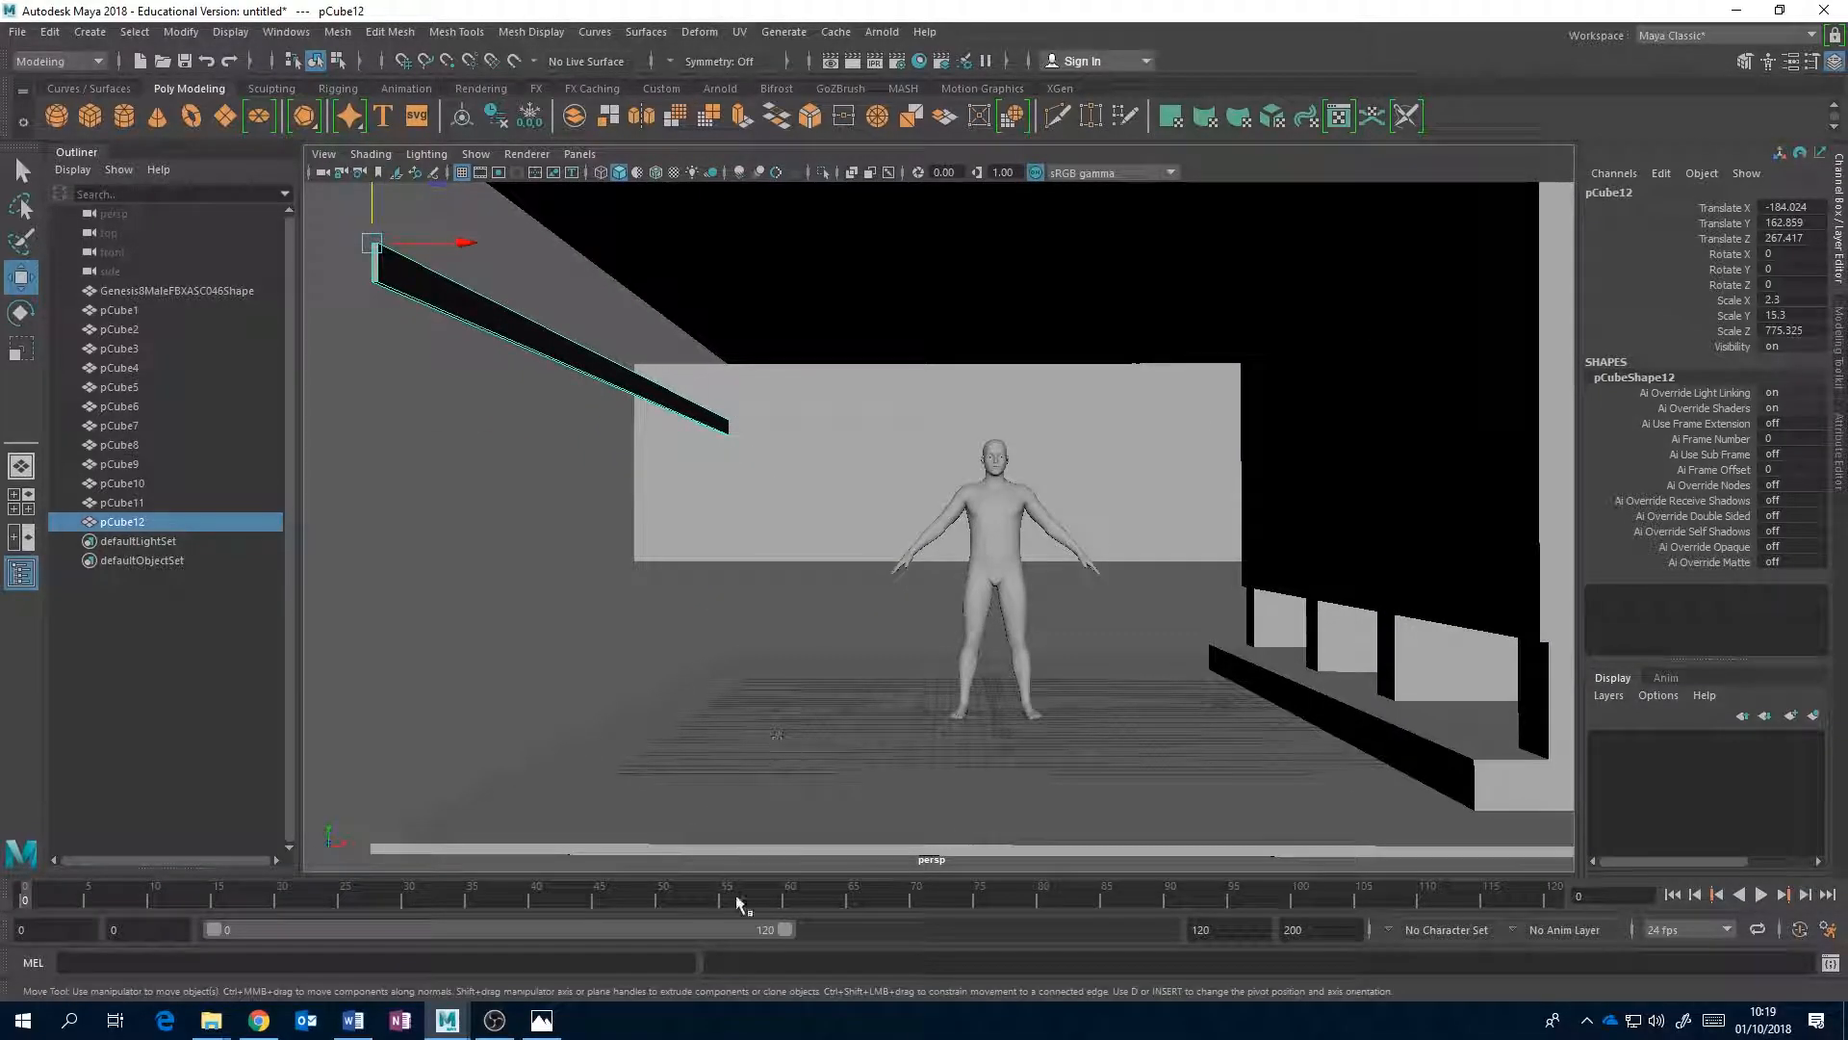
{"action": "left_click", "coordinate": [542, 1020]}
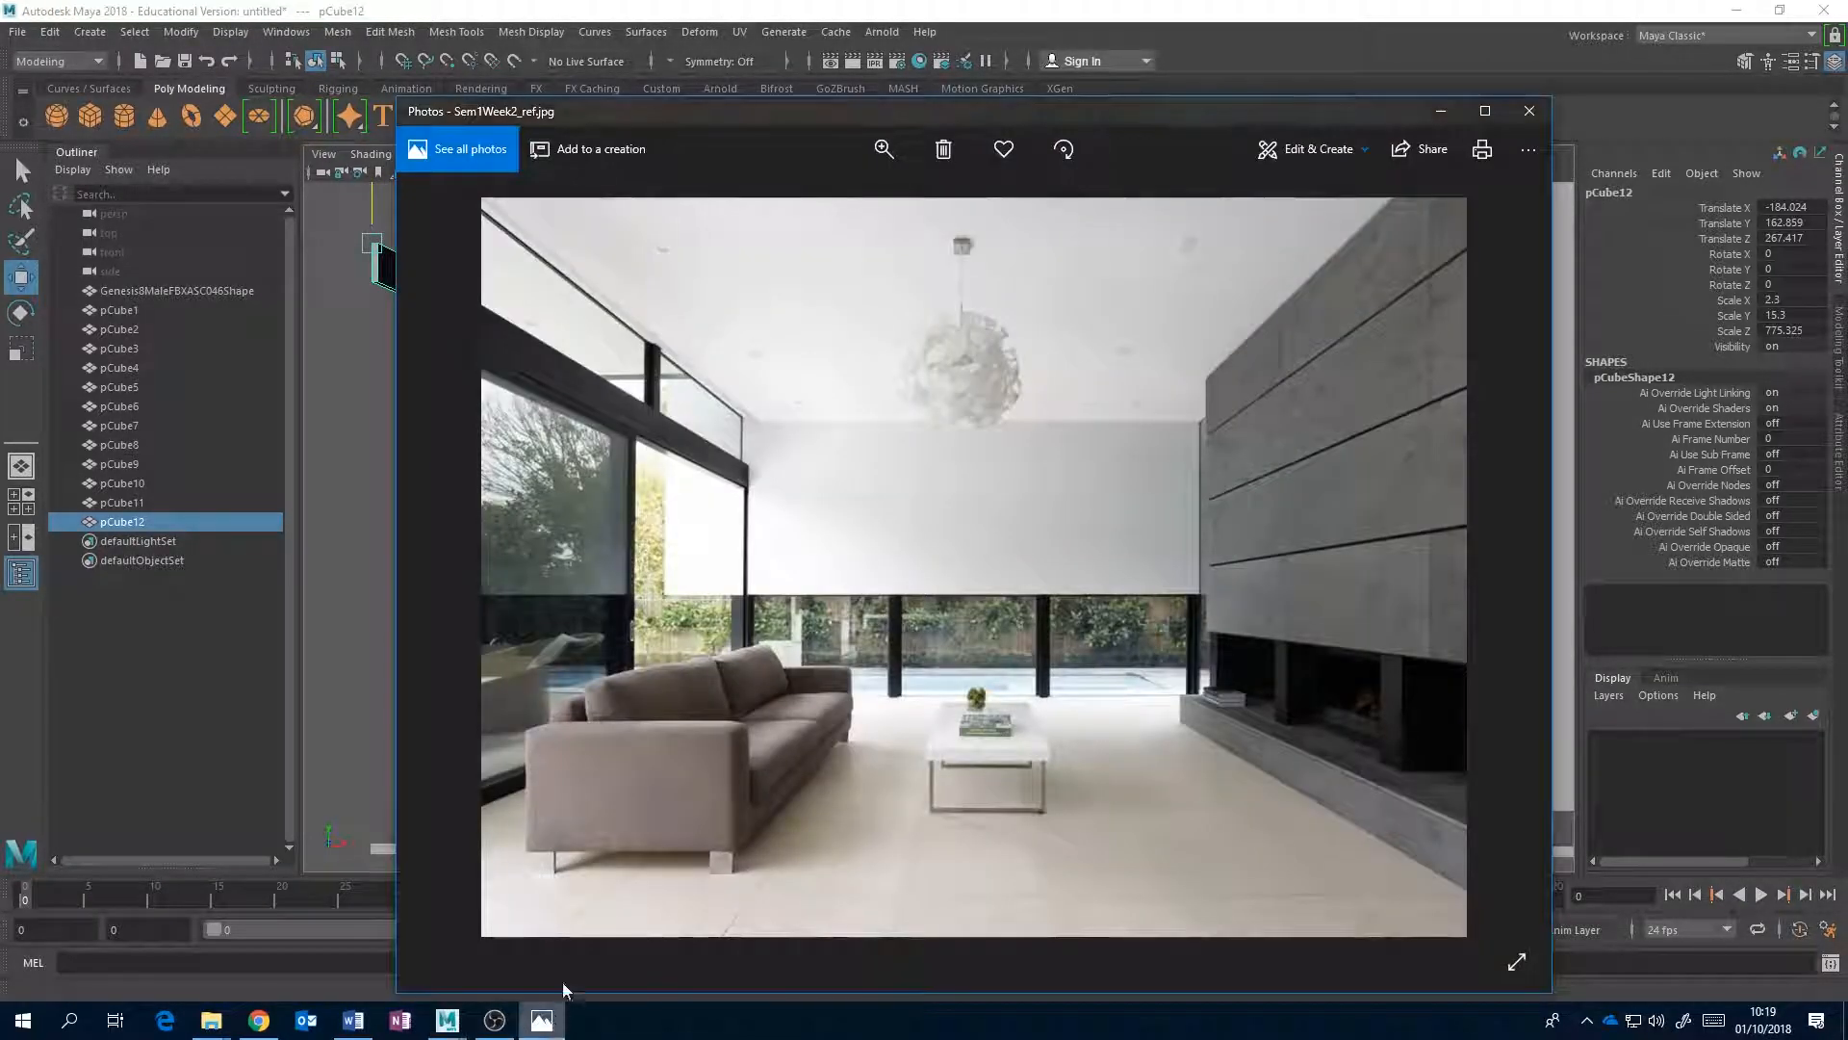
{"action": "left_click", "coordinate": [753, 9]}
{"action": "left_click_drag", "start_coordinate": [466, 227], "coordinate": [466, 234]}
{"action": "middle_click_drag", "start_coordinate": [664, 323], "coordinate": [627, 348], "text": "alt"}
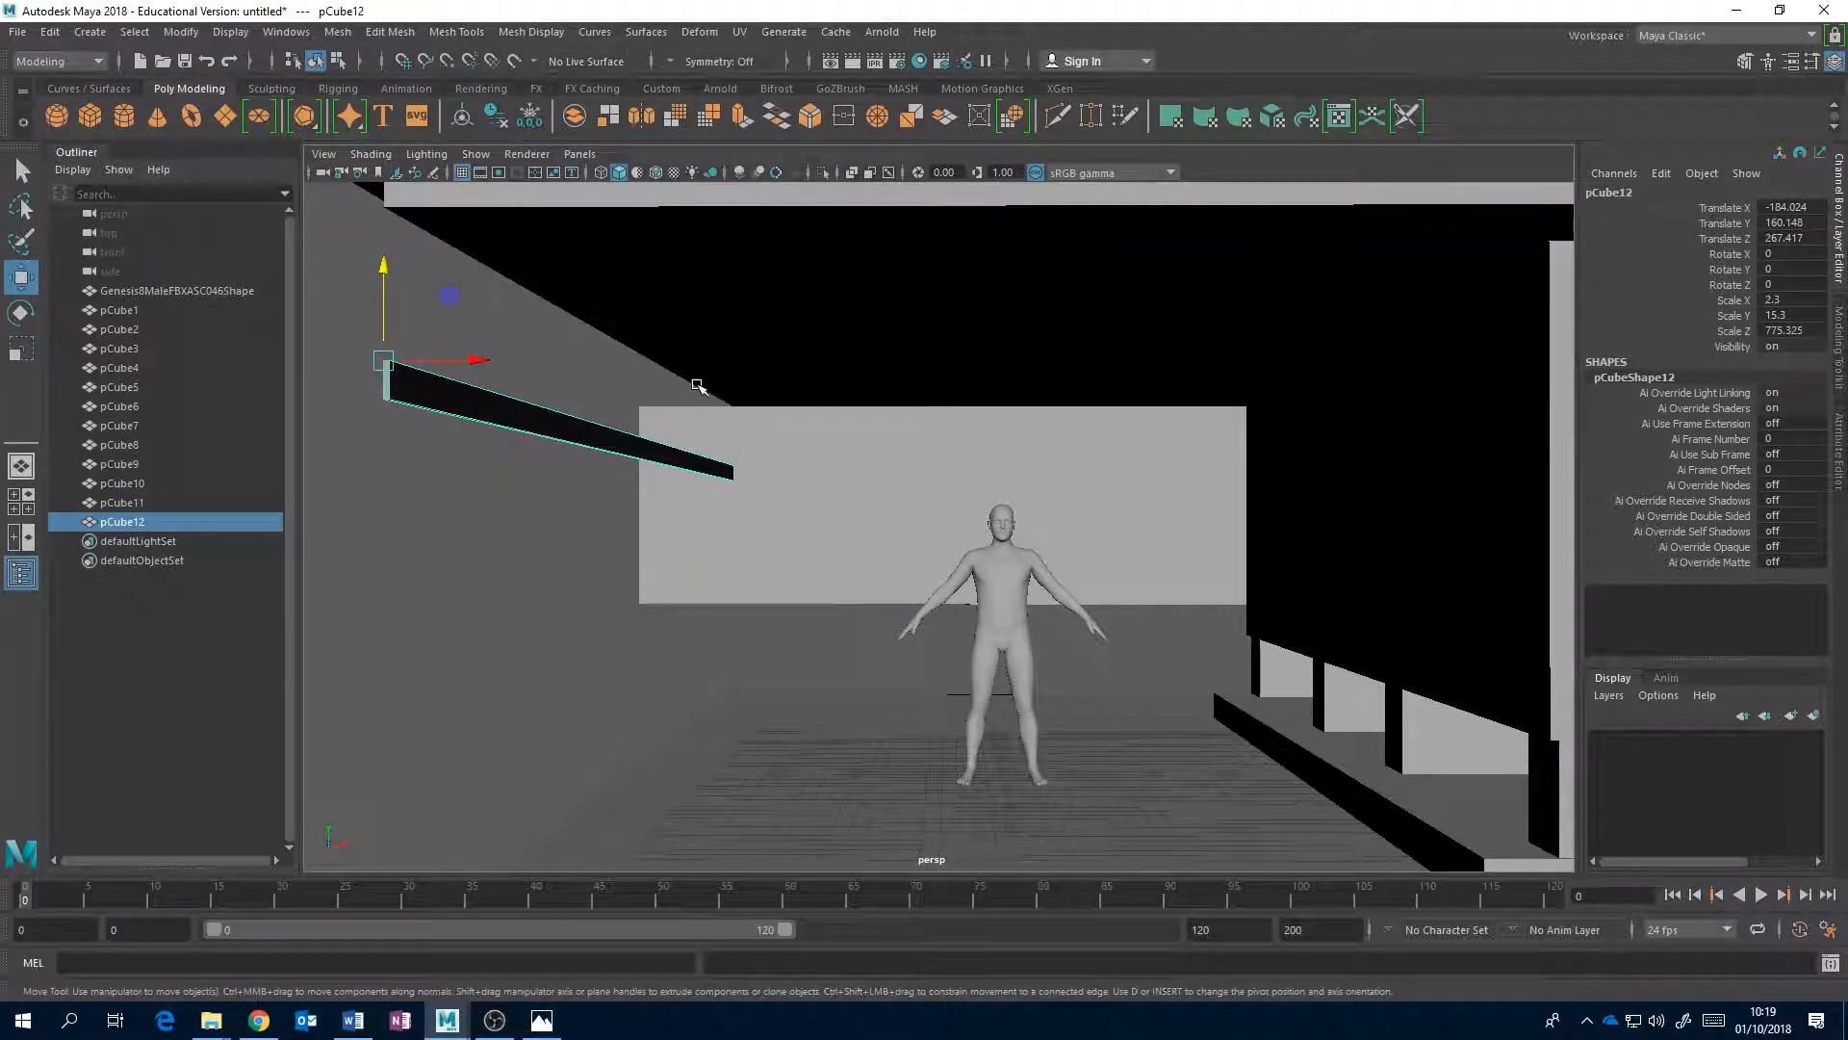
- Duplicate the side beam as a sill along the floor's open edge, at Translate Y about -64.7 with a Y scale of about 8.8
{"action": "left_click", "coordinate": [542, 1021]}
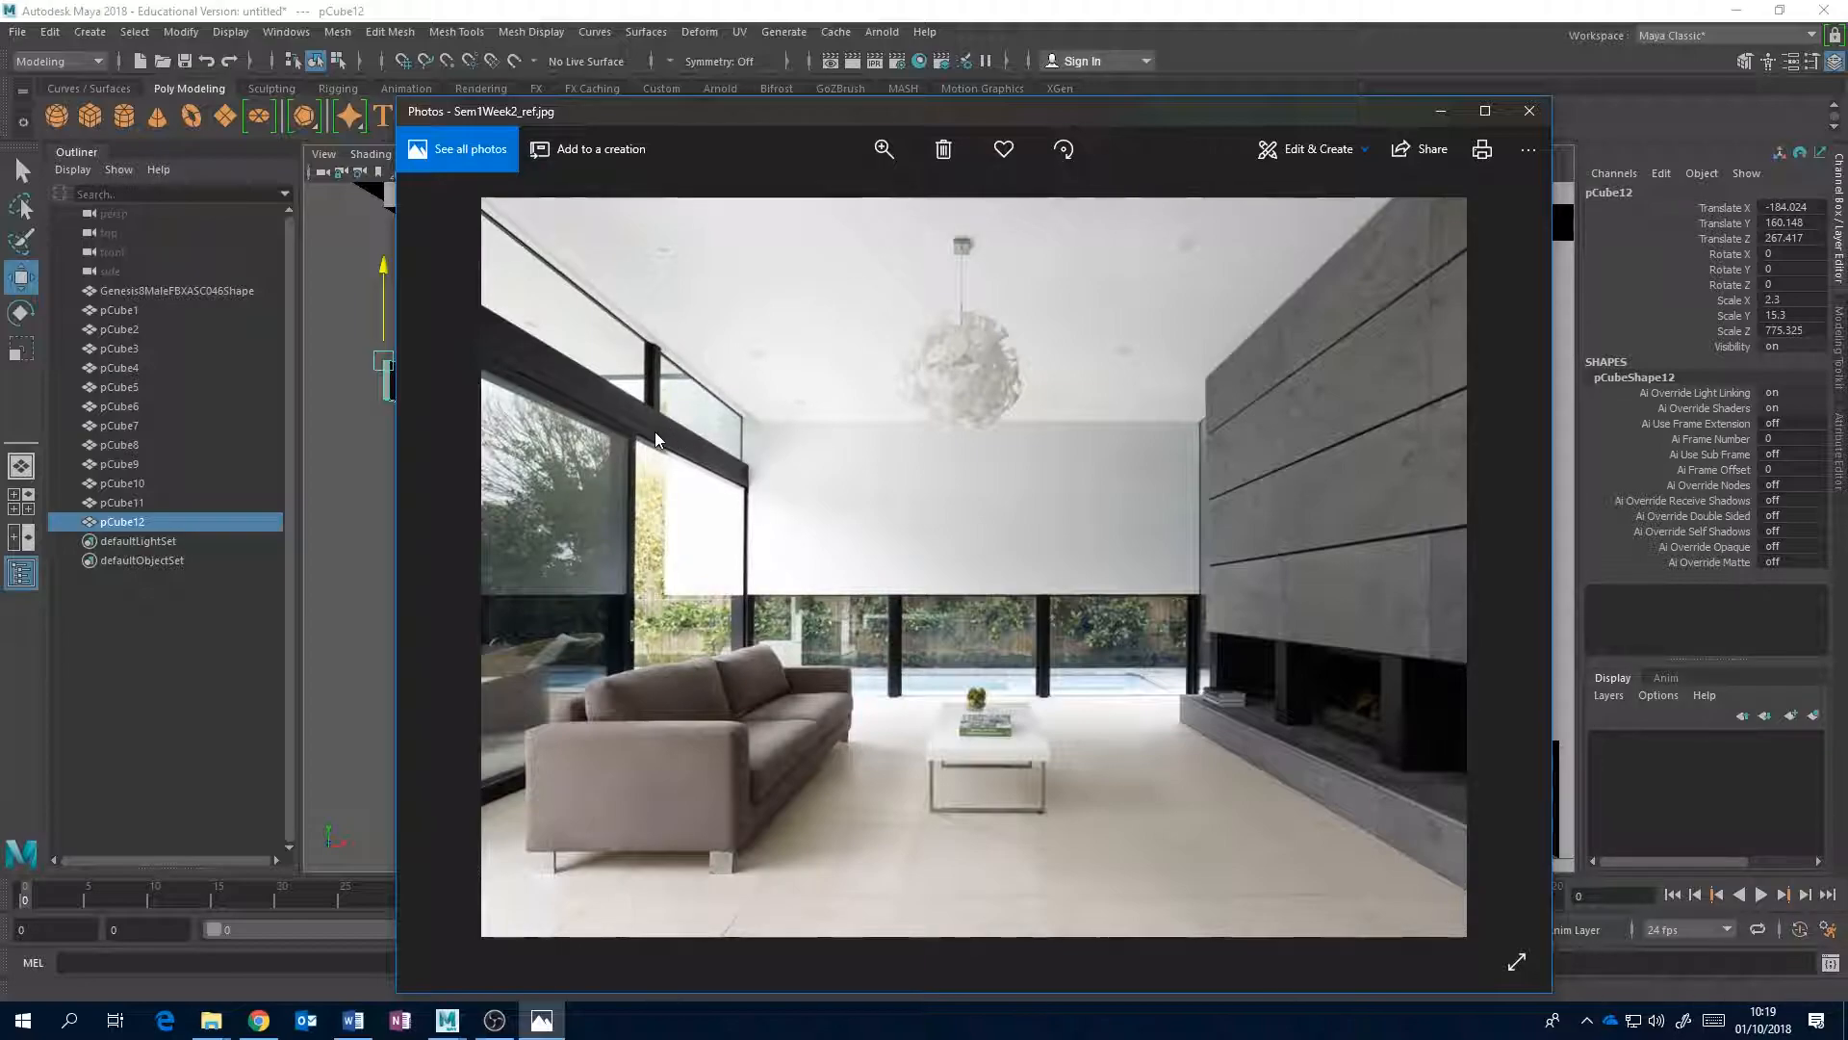
{"action": "key", "text": "alt+Tab"}
{"action": "left_click_drag", "start_coordinate": [759, 322], "coordinate": [796, 331], "text": "alt"}
{"action": "key", "text": "ctrl+d"}
{"action": "left_click_drag", "start_coordinate": [436, 266], "coordinate": [494, 825]}
{"action": "middle_click_drag", "start_coordinate": [494, 825], "coordinate": [594, 633], "text": "alt"}
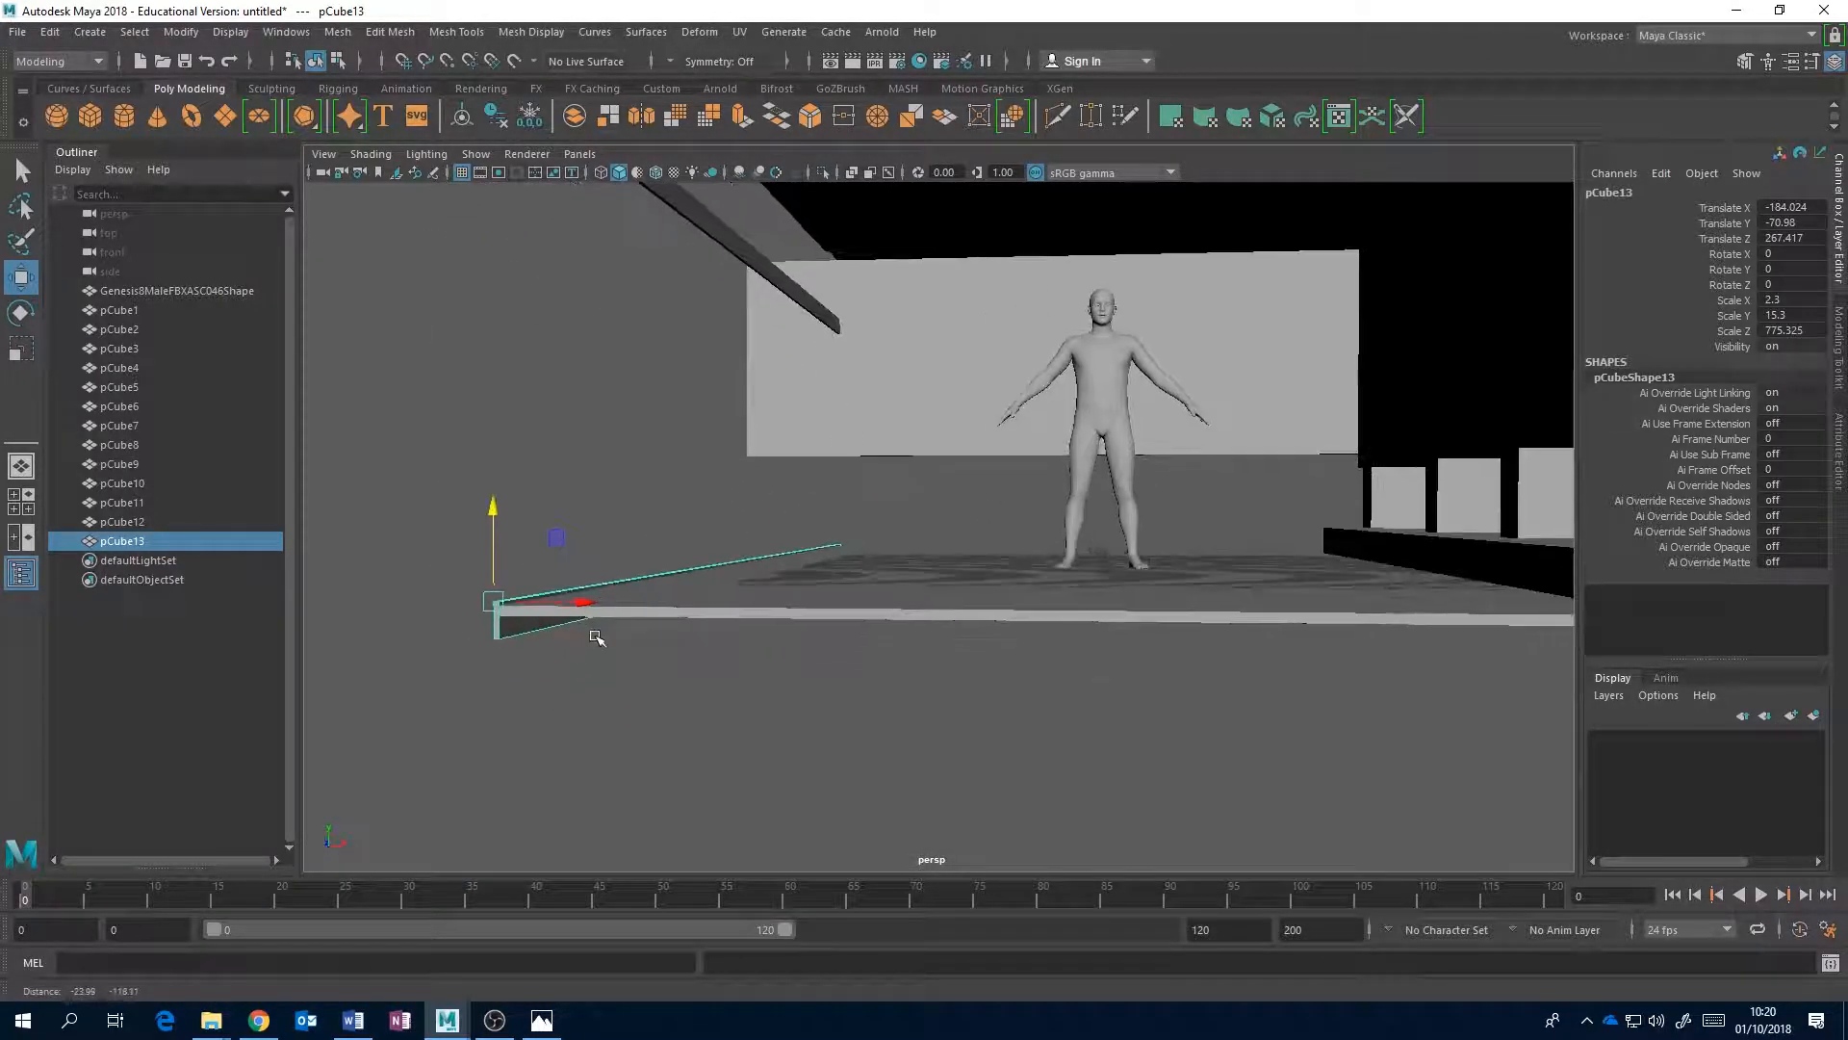
{"action": "middle_click_drag", "start_coordinate": [524, 573], "coordinate": [486, 685], "text": "alt"}
{"action": "mouse_move", "coordinate": [476, 688]}
{"action": "left_mouse_down"}
{"action": "mouse_move", "coordinate": [475, 660]}
{"action": "mouse_move", "coordinate": [476, 730]}
{"action": "mouse_move", "coordinate": [478, 698]}
{"action": "left_mouse_up"}
{"action": "key", "text": "r"}
{"action": "key", "text": "w"}
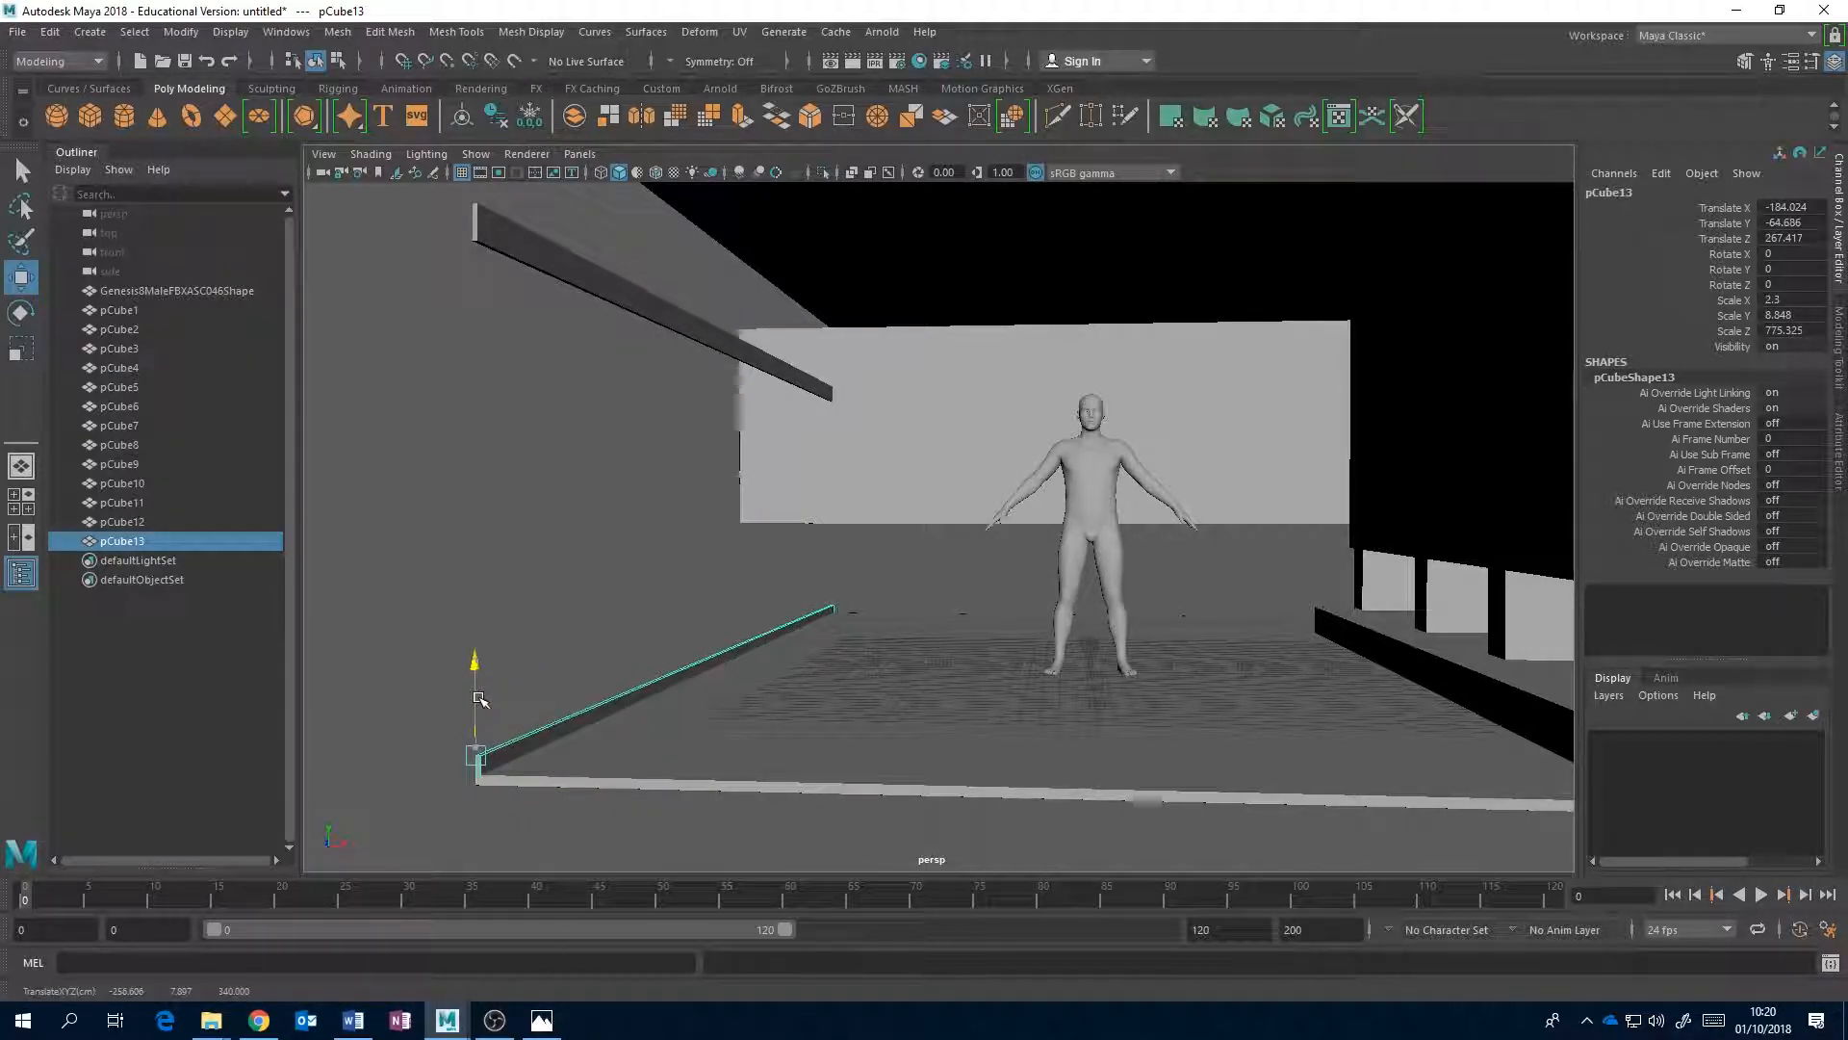
- Deepen the upper side beam to a Y scale of about 25.1 and compare its proportions with the reference photo
{"action": "middle_click_drag", "start_coordinate": [667, 429], "coordinate": [663, 459], "text": "alt"}
{"action": "left_click", "coordinate": [681, 332]}
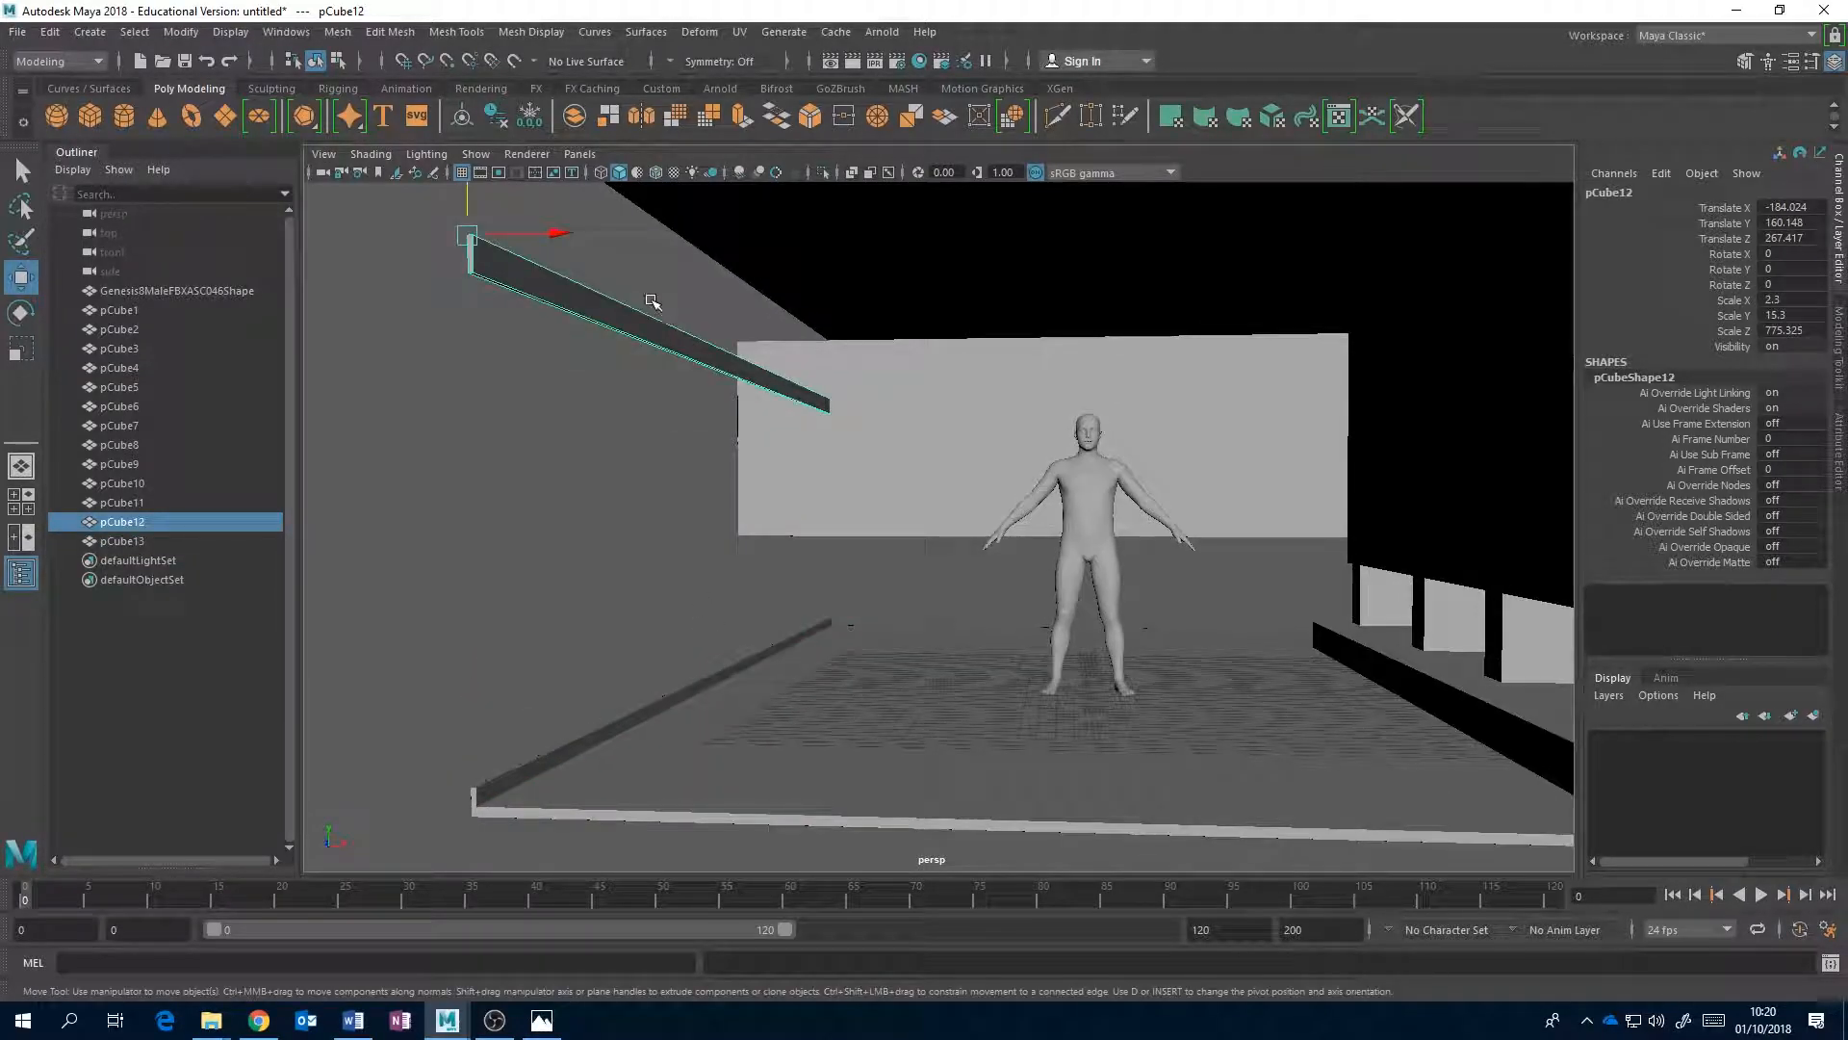
{"action": "middle_click_drag", "start_coordinate": [717, 295], "coordinate": [698, 337], "text": "alt"}
{"action": "key", "text": "r"}
{"action": "left_click_drag", "start_coordinate": [503, 263], "coordinate": [508, 217]}
{"action": "middle_click_drag", "start_coordinate": [768, 471], "coordinate": [760, 384], "text": "alt"}
{"action": "left_click_drag", "start_coordinate": [870, 386], "coordinate": [862, 429], "text": "alt"}
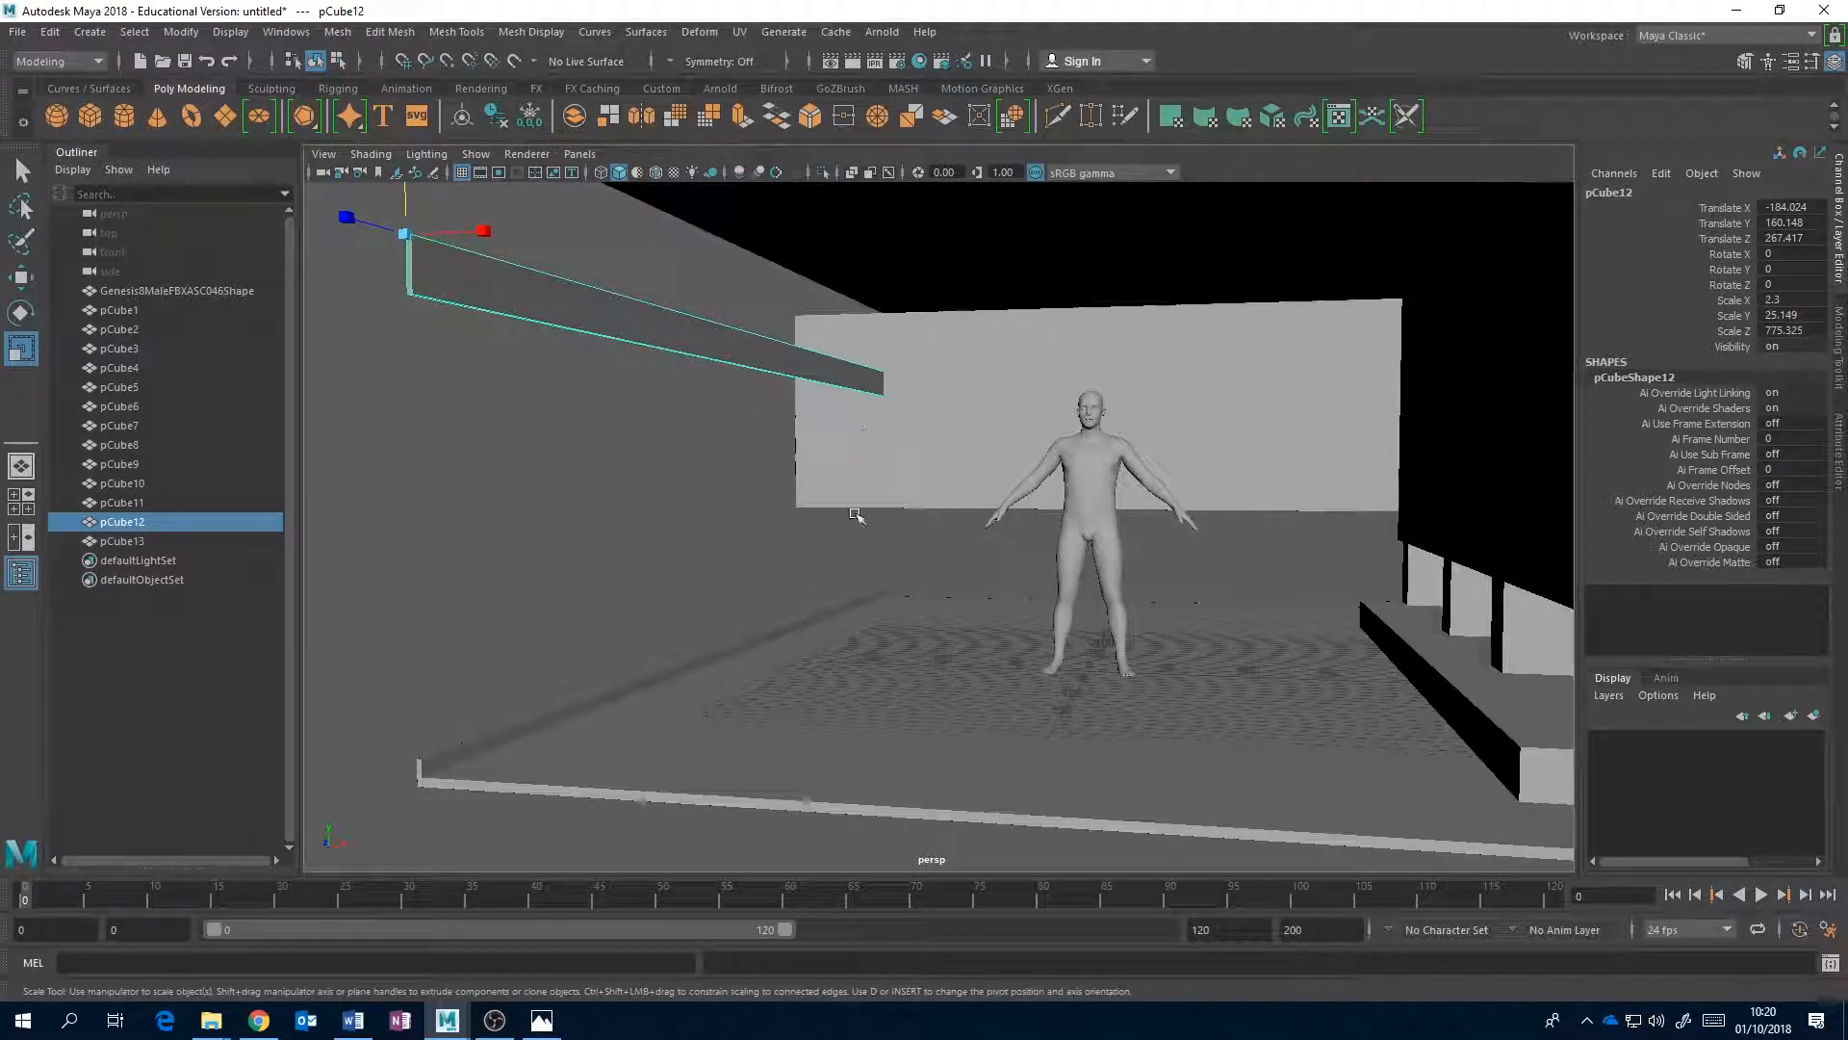
{"action": "left_click", "coordinate": [541, 1019]}
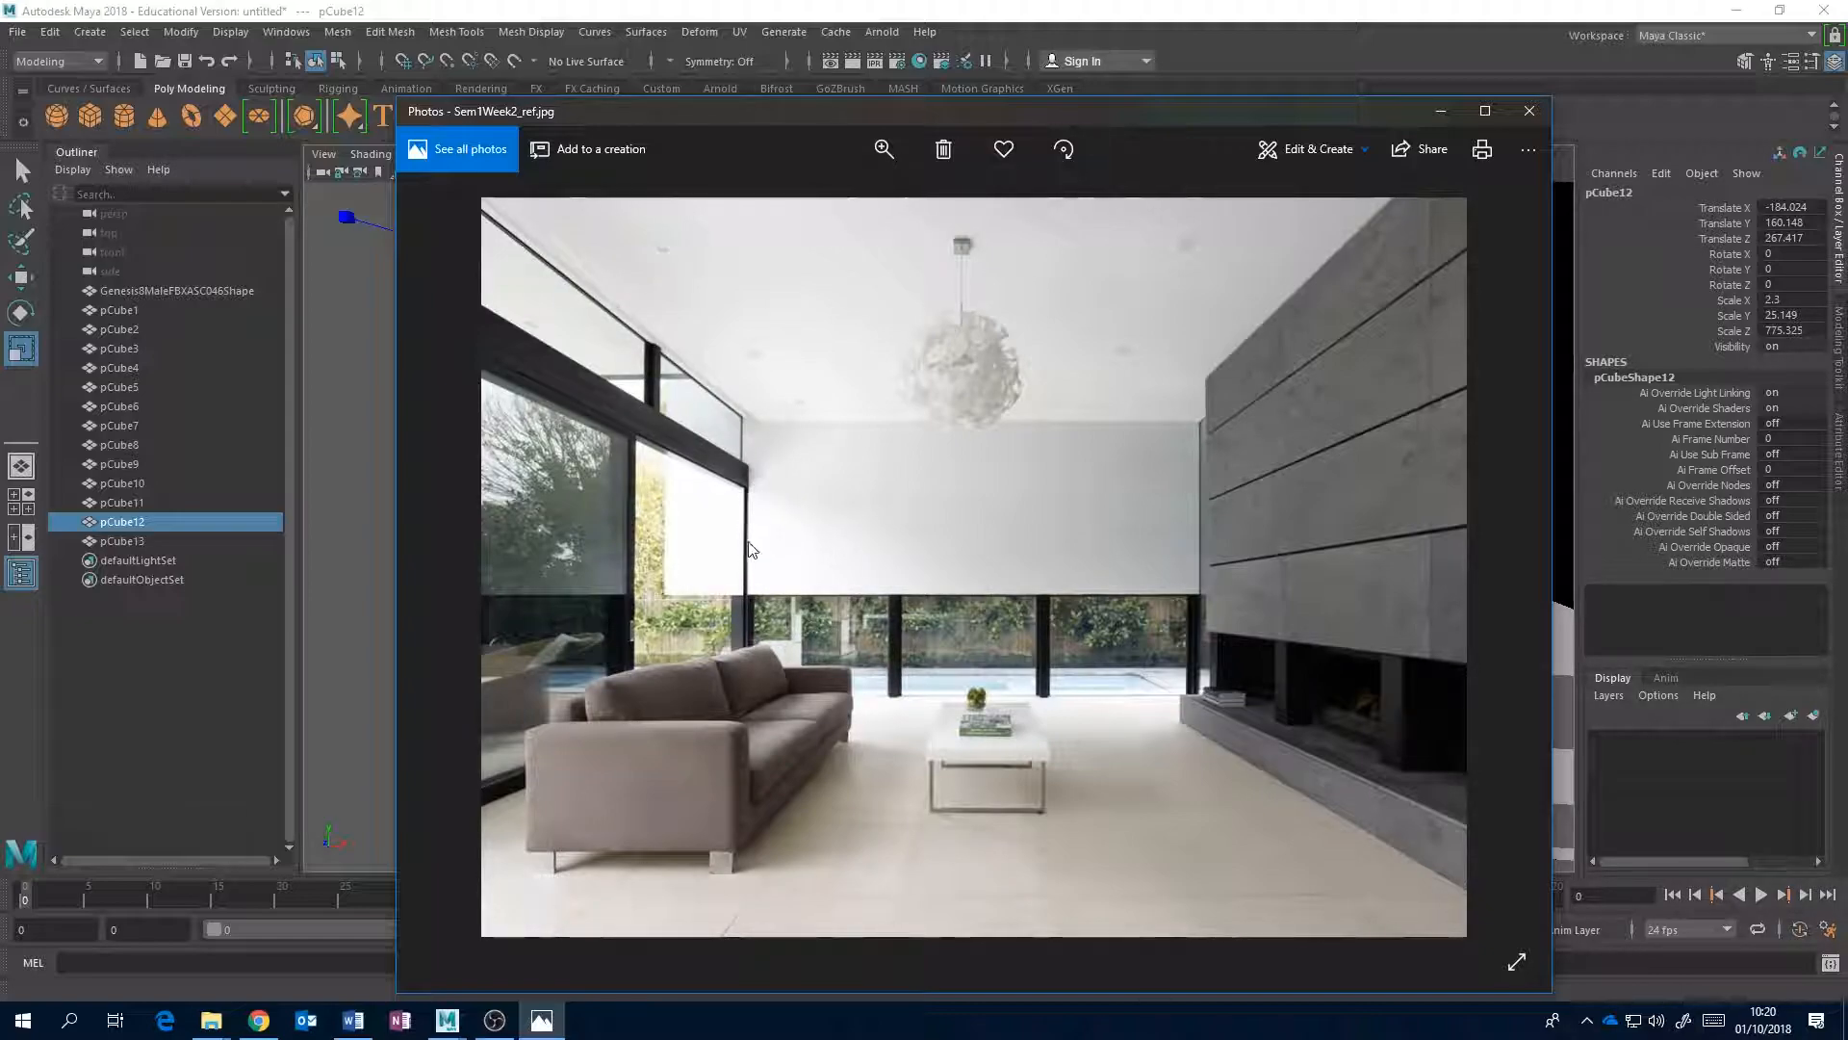
{"action": "left_click", "coordinate": [834, 9]}
{"action": "middle_click_drag", "start_coordinate": [867, 443], "coordinate": [867, 459], "text": "alt"}
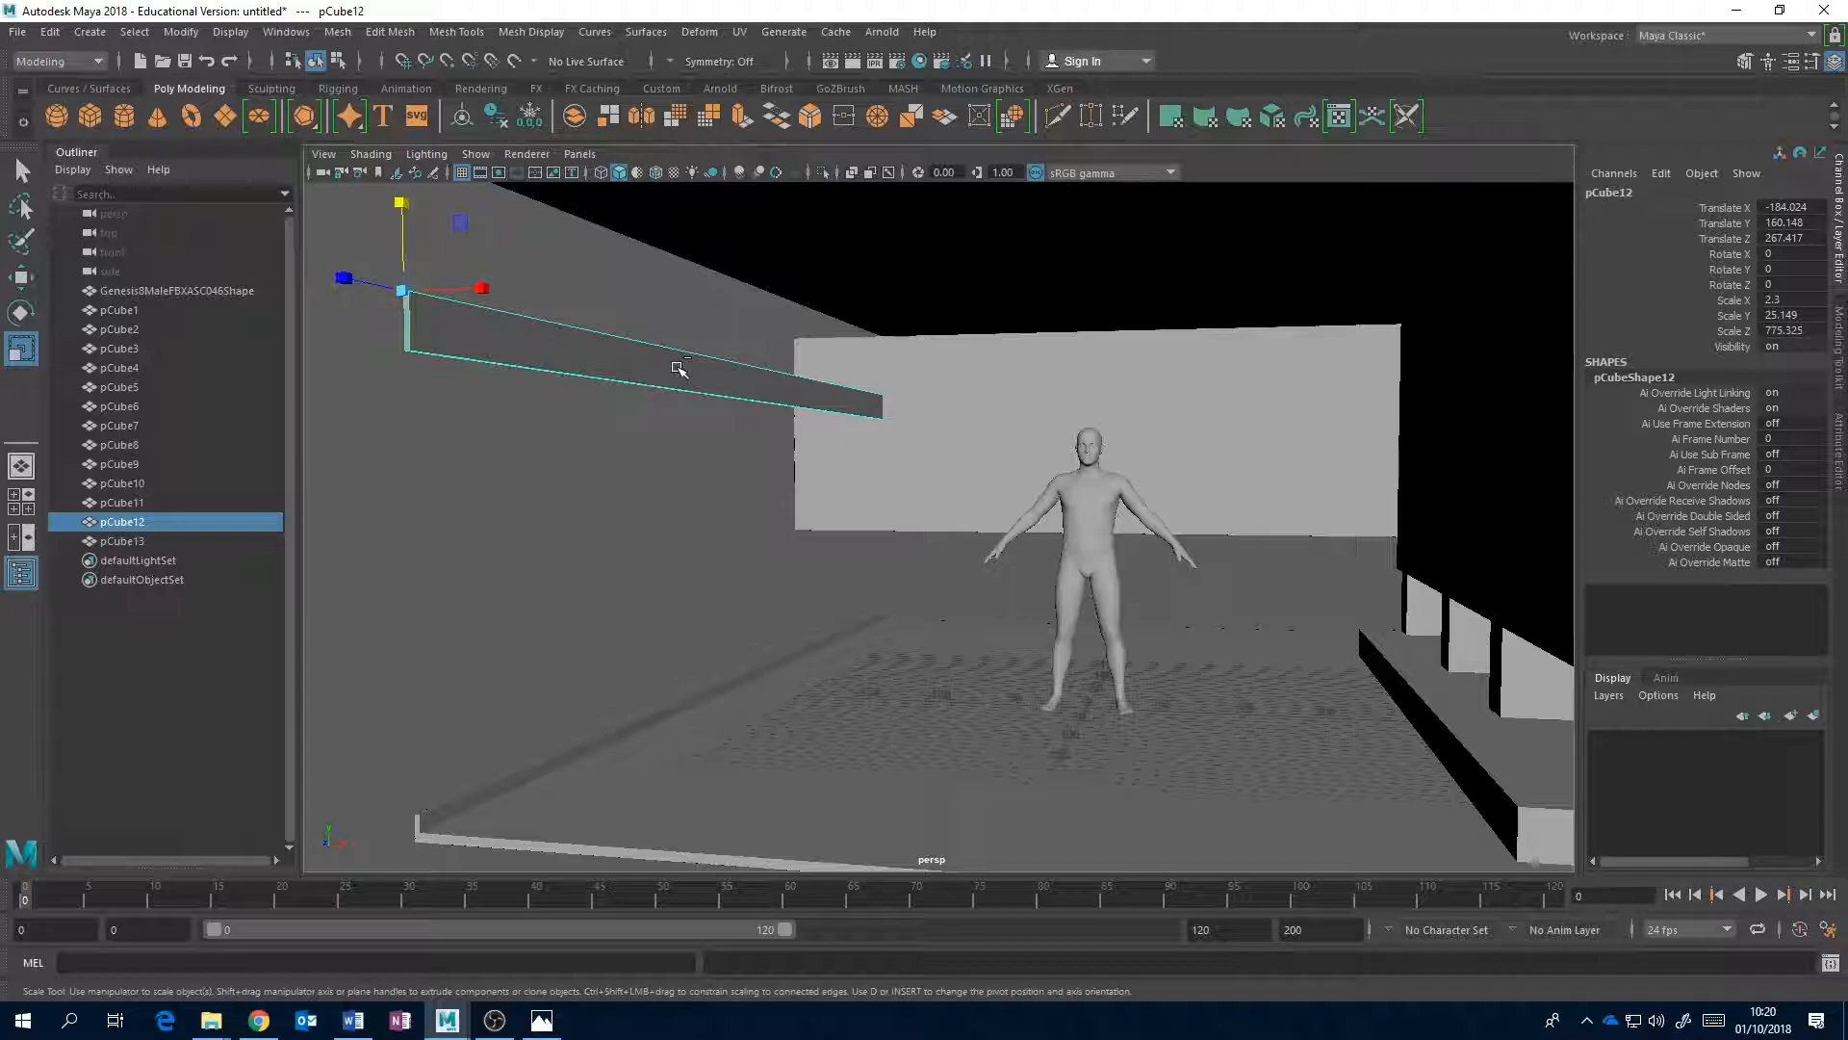
- Duplicate the upper side beam and slide the copy along Z to about -400.6, checking its overlap with the original in wireframe
{"action": "key", "text": "ctrl+d"}
{"action": "left_click_drag", "start_coordinate": [623, 433], "coordinate": [987, 473], "text": "alt"}
{"action": "key", "text": "w"}
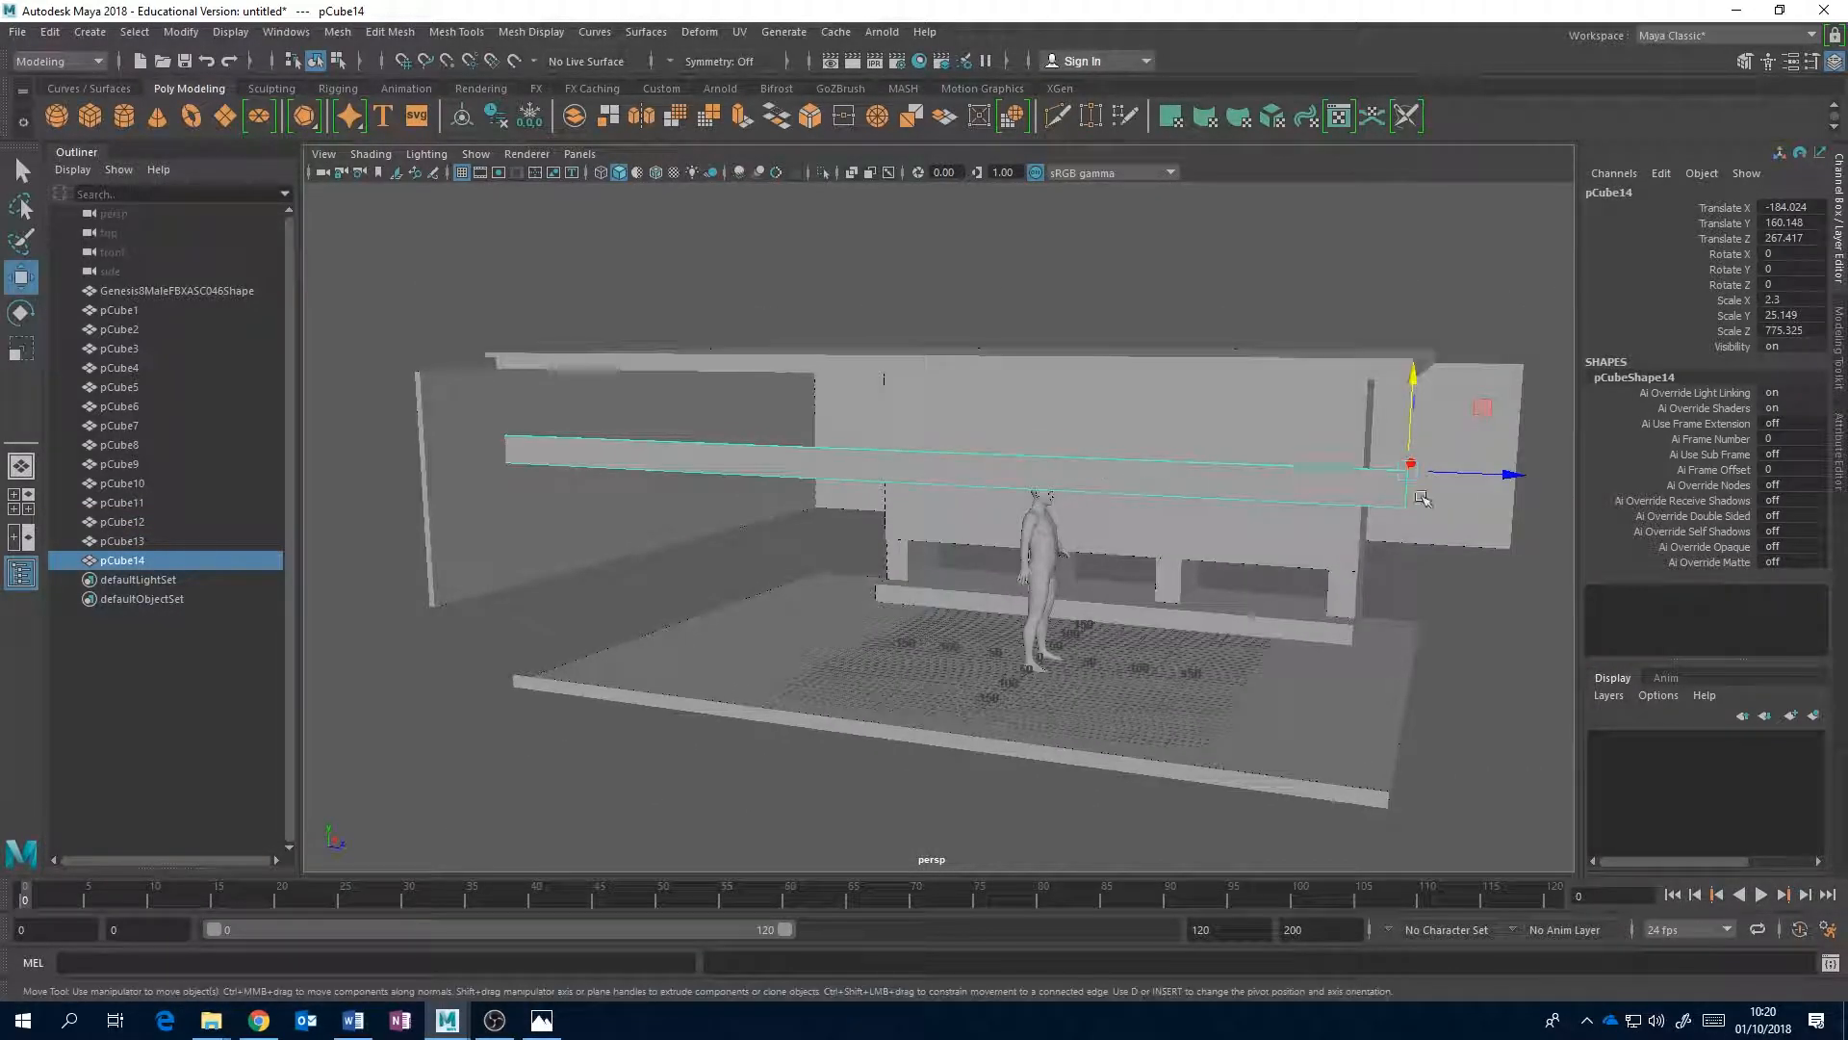
{"action": "left_click_drag", "start_coordinate": [1488, 471], "coordinate": [674, 439]}
{"action": "scroll", "coordinate": [1050, 476], "scroll_direction": "up", "scroll_amount": 5}
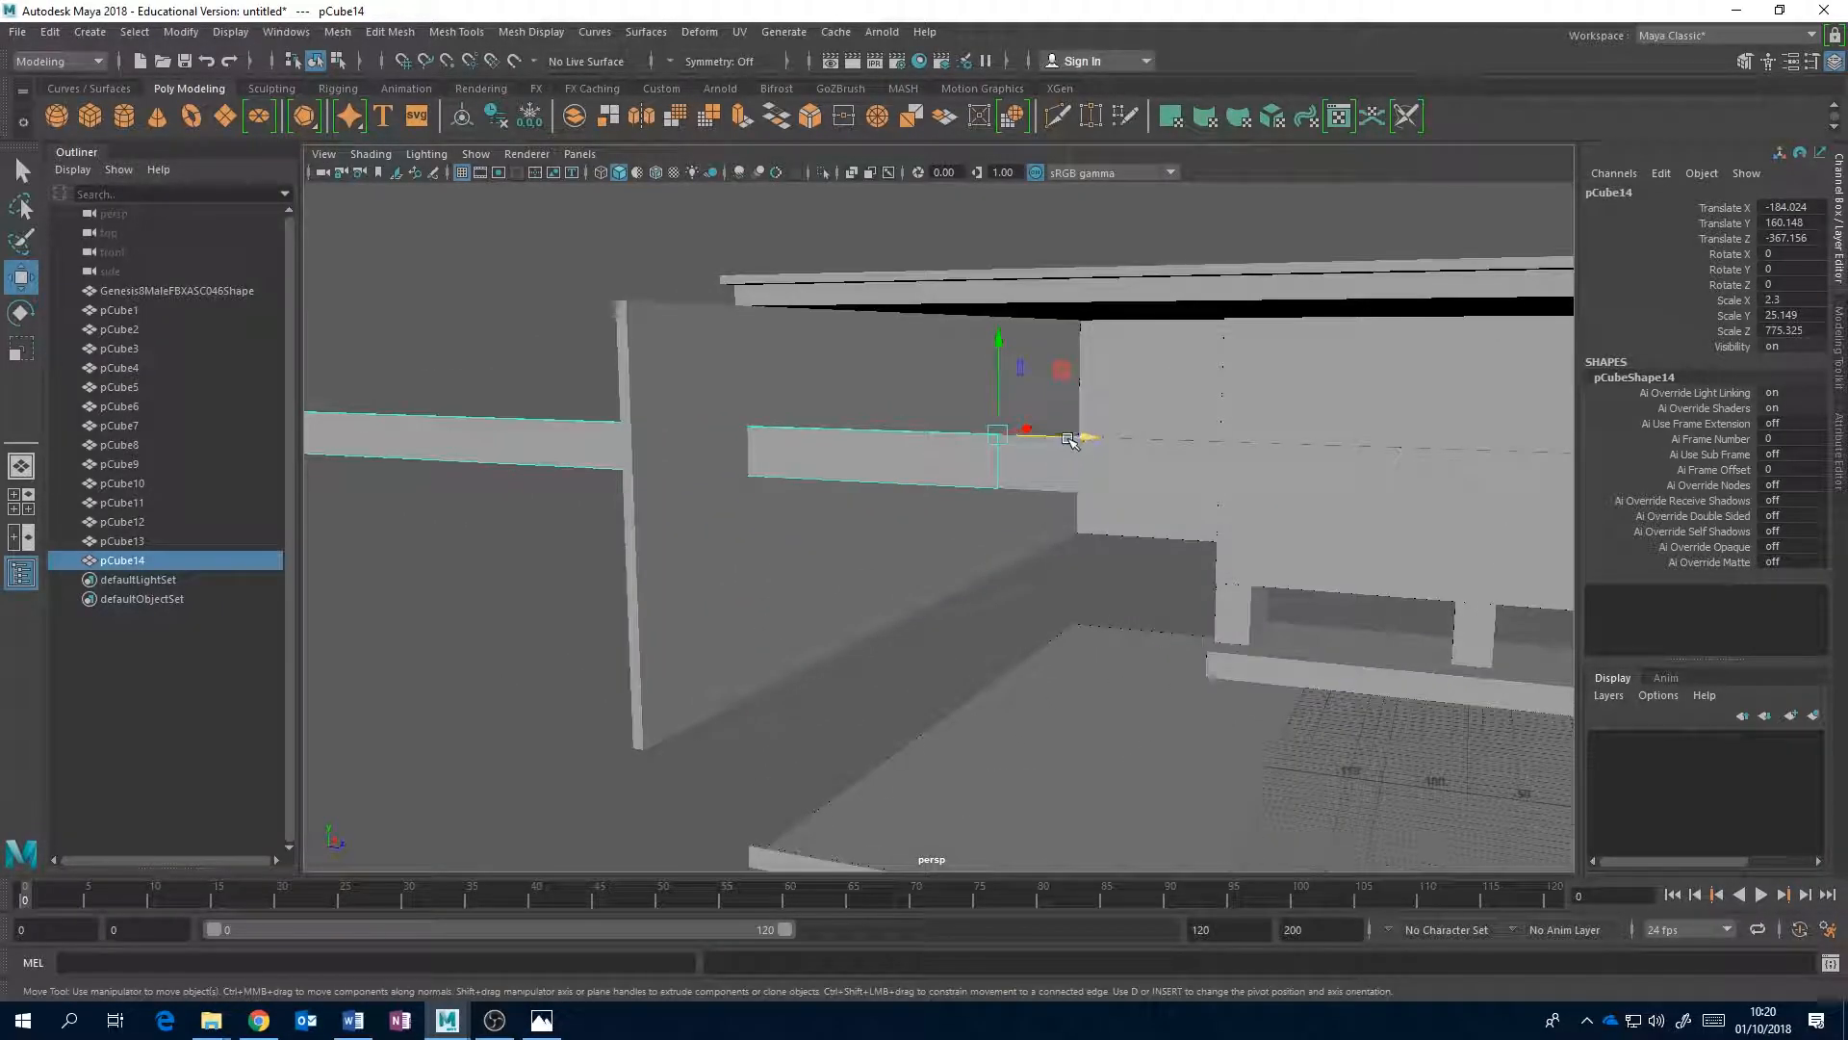
{"action": "left_click_drag", "start_coordinate": [1071, 440], "coordinate": [999, 502]}
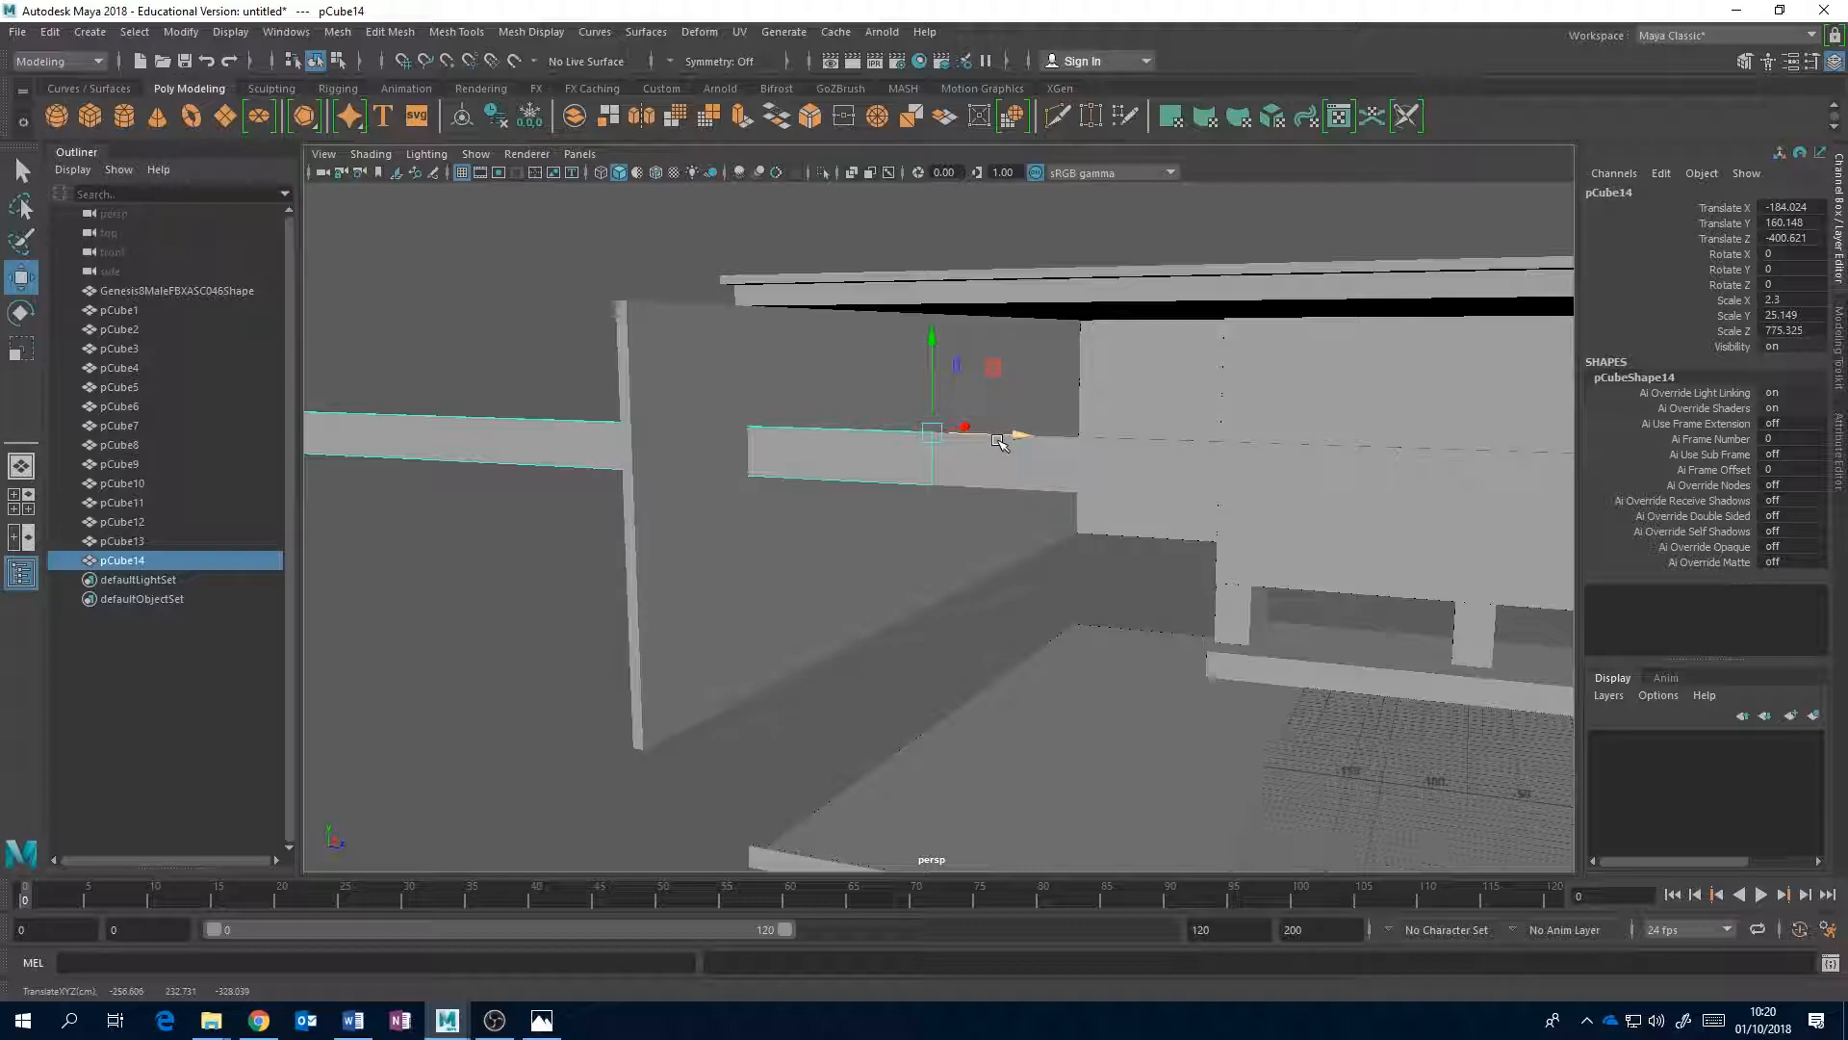
{"action": "key", "text": "4"}
{"action": "scroll", "coordinate": [992, 491], "scroll_direction": "down", "scroll_amount": 6}
{"action": "scroll", "coordinate": [1011, 495], "scroll_direction": "up", "scroll_amount": 6}
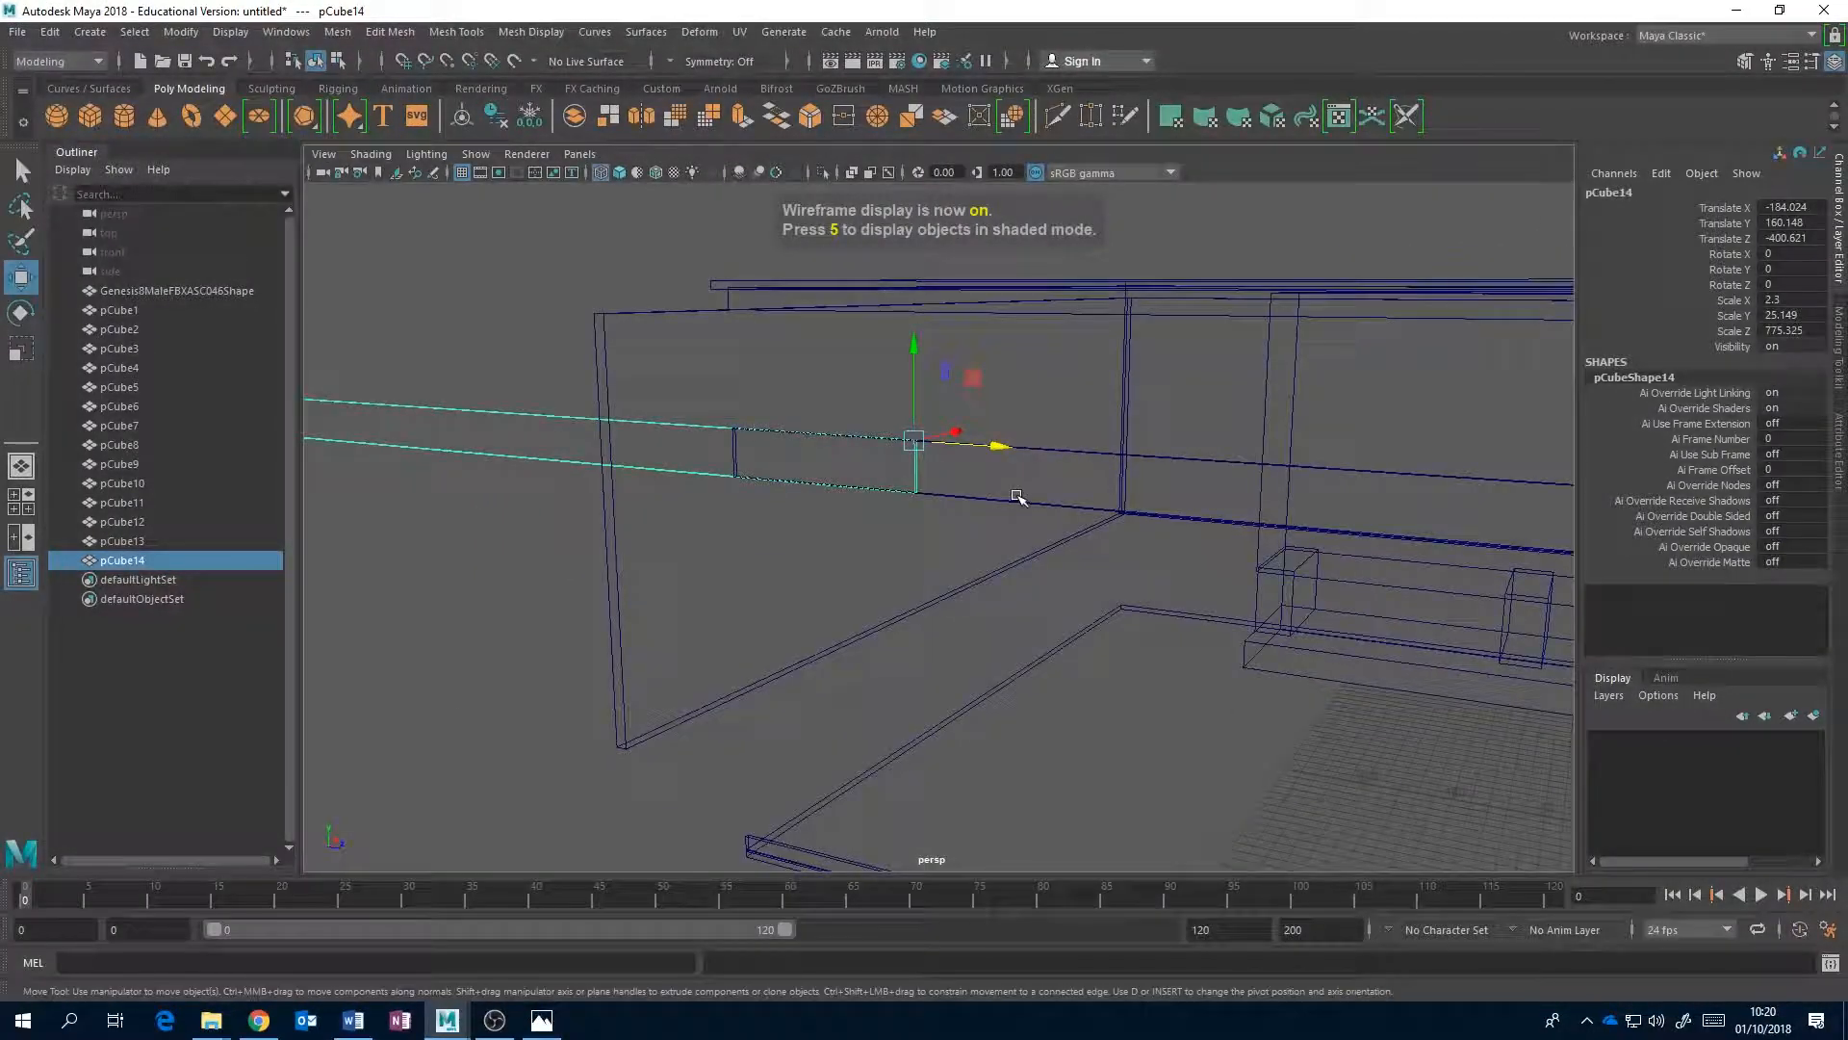
{"action": "key", "text": "5"}
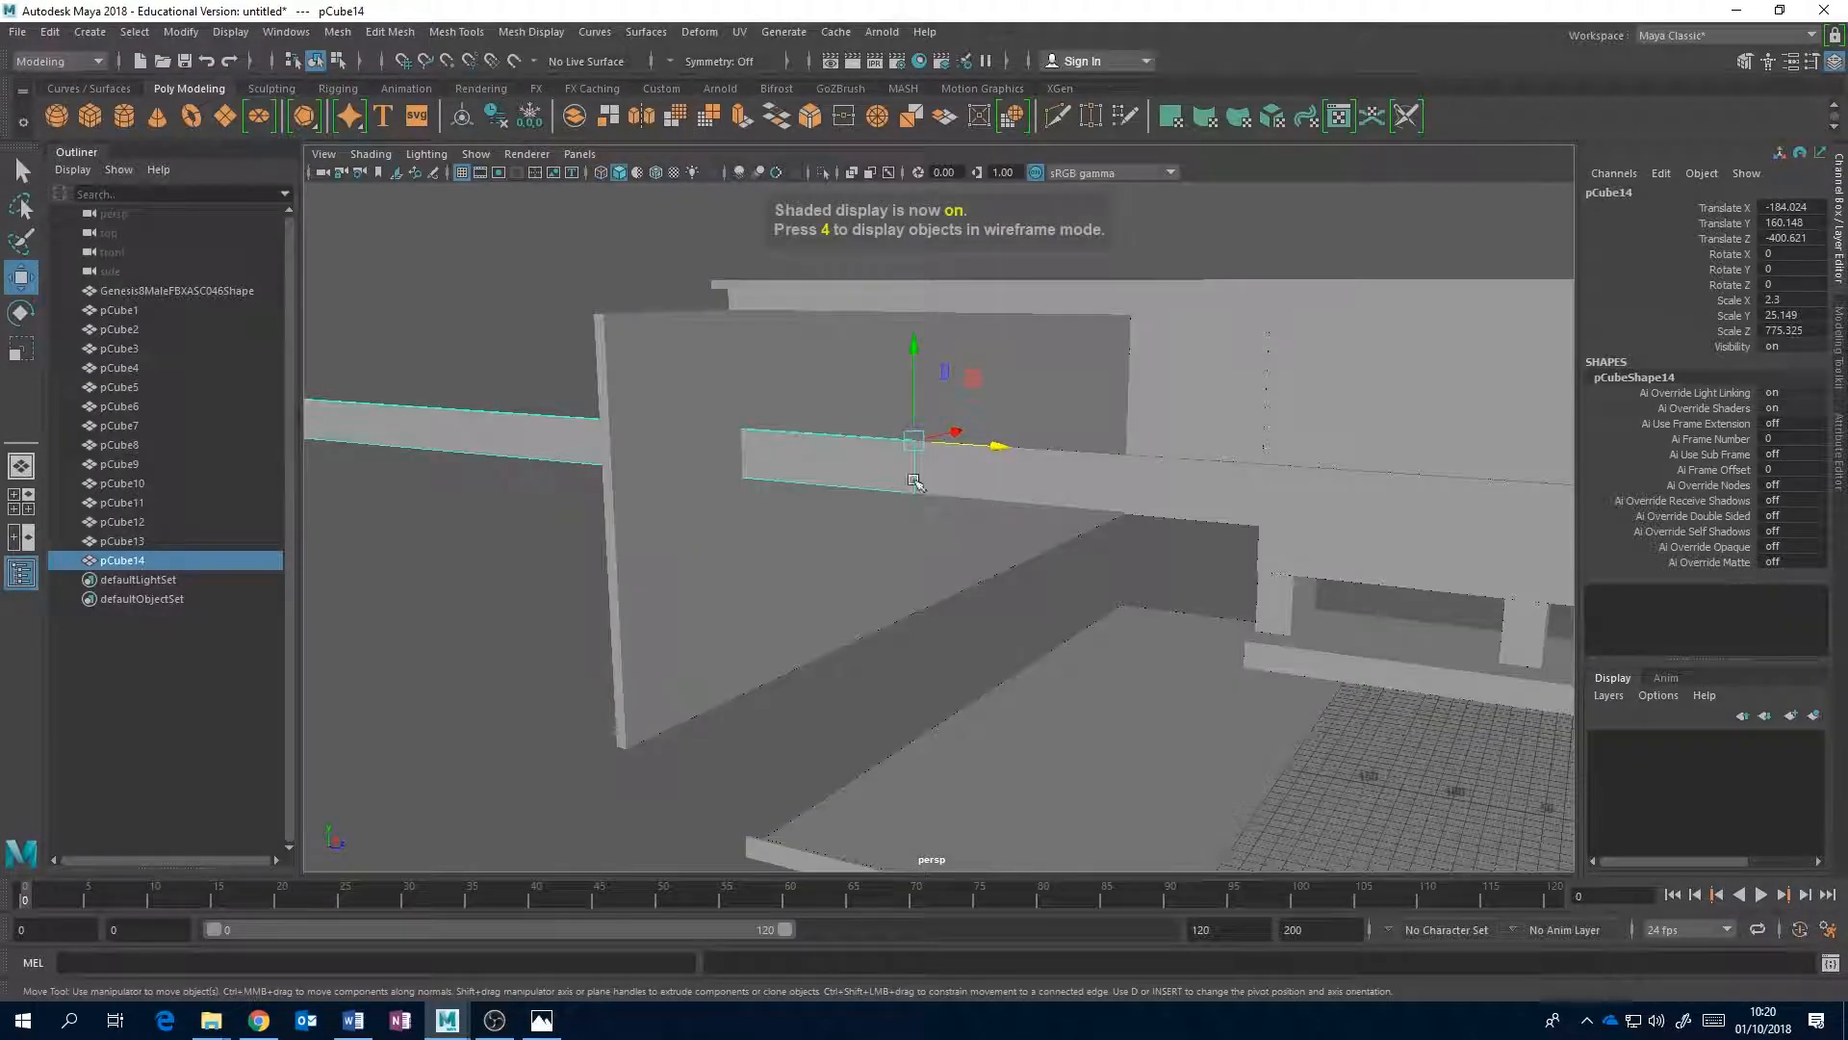
- Slide the duplicated beam along Z to about -499.2 so its near end meets the original upper side beam's end
{"action": "key", "text": "4"}
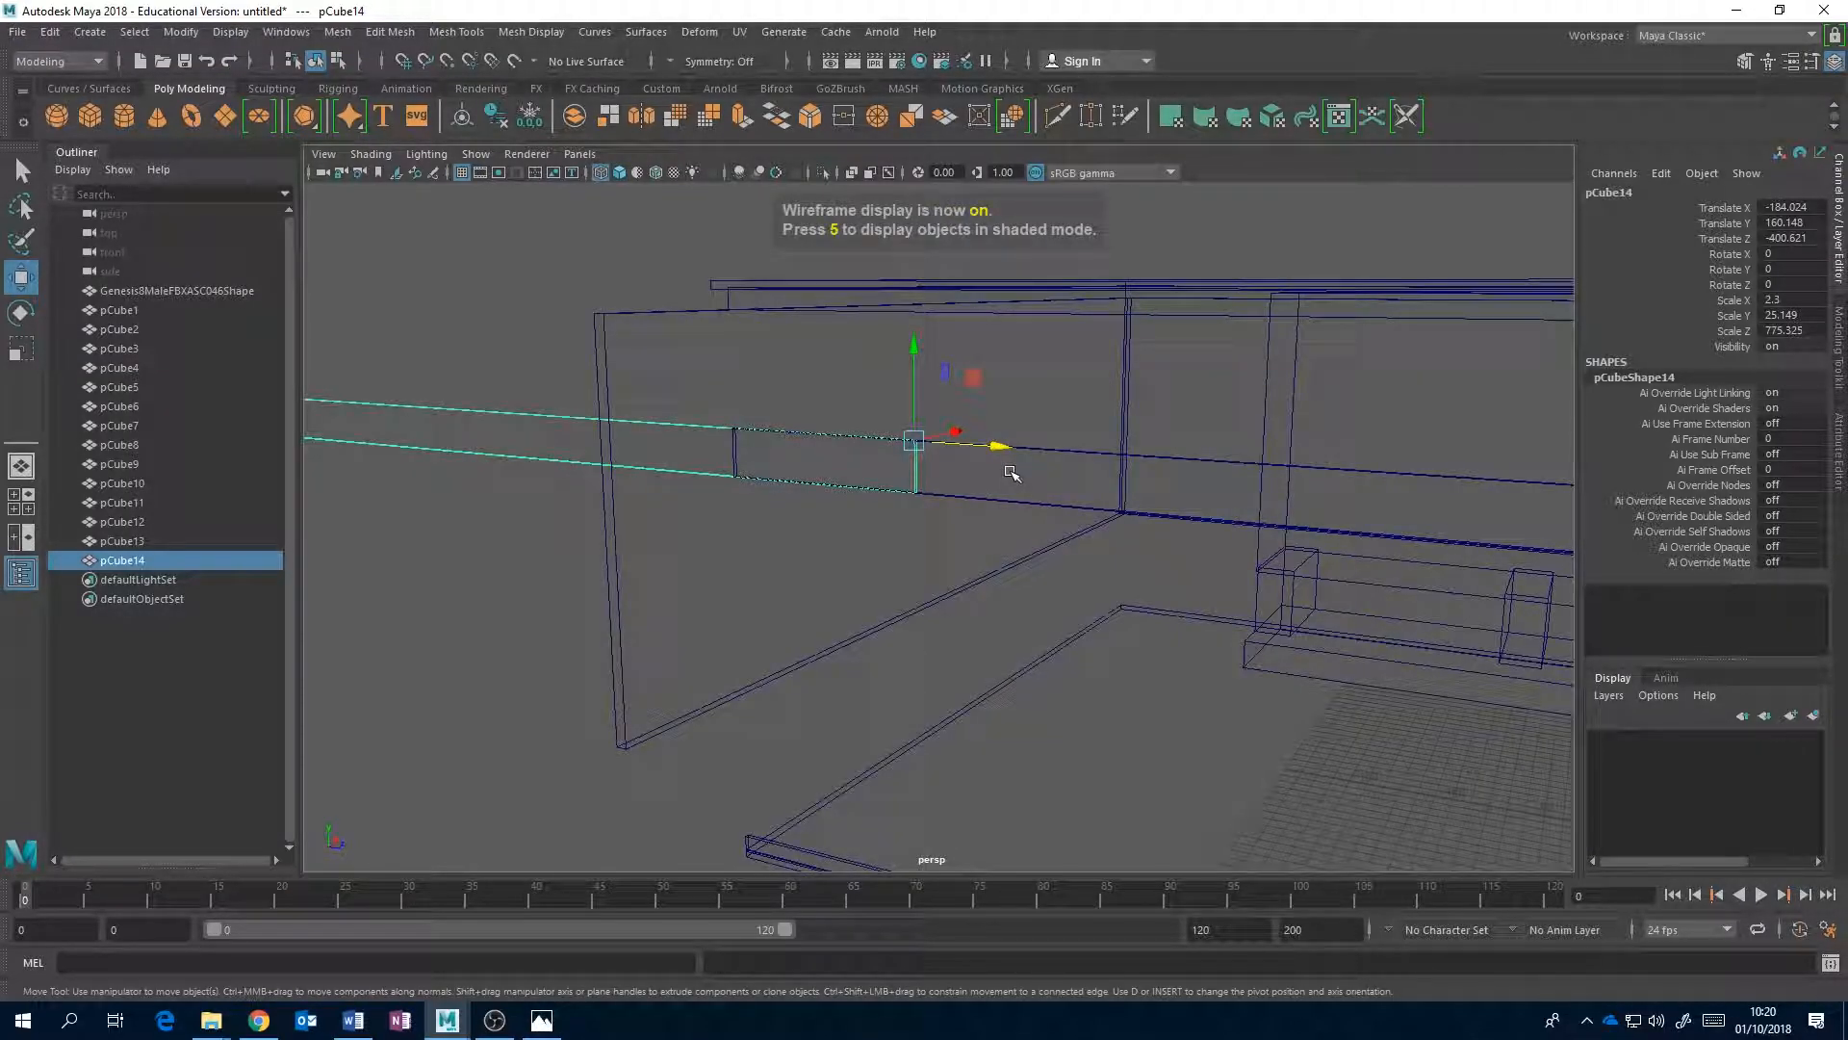
{"action": "key", "text": "5"}
{"action": "key", "text": "4"}
{"action": "left_click_drag", "start_coordinate": [985, 485], "coordinate": [1088, 510], "text": "alt"}
{"action": "scroll", "coordinate": [1120, 508], "scroll_direction": "up", "scroll_amount": 3}
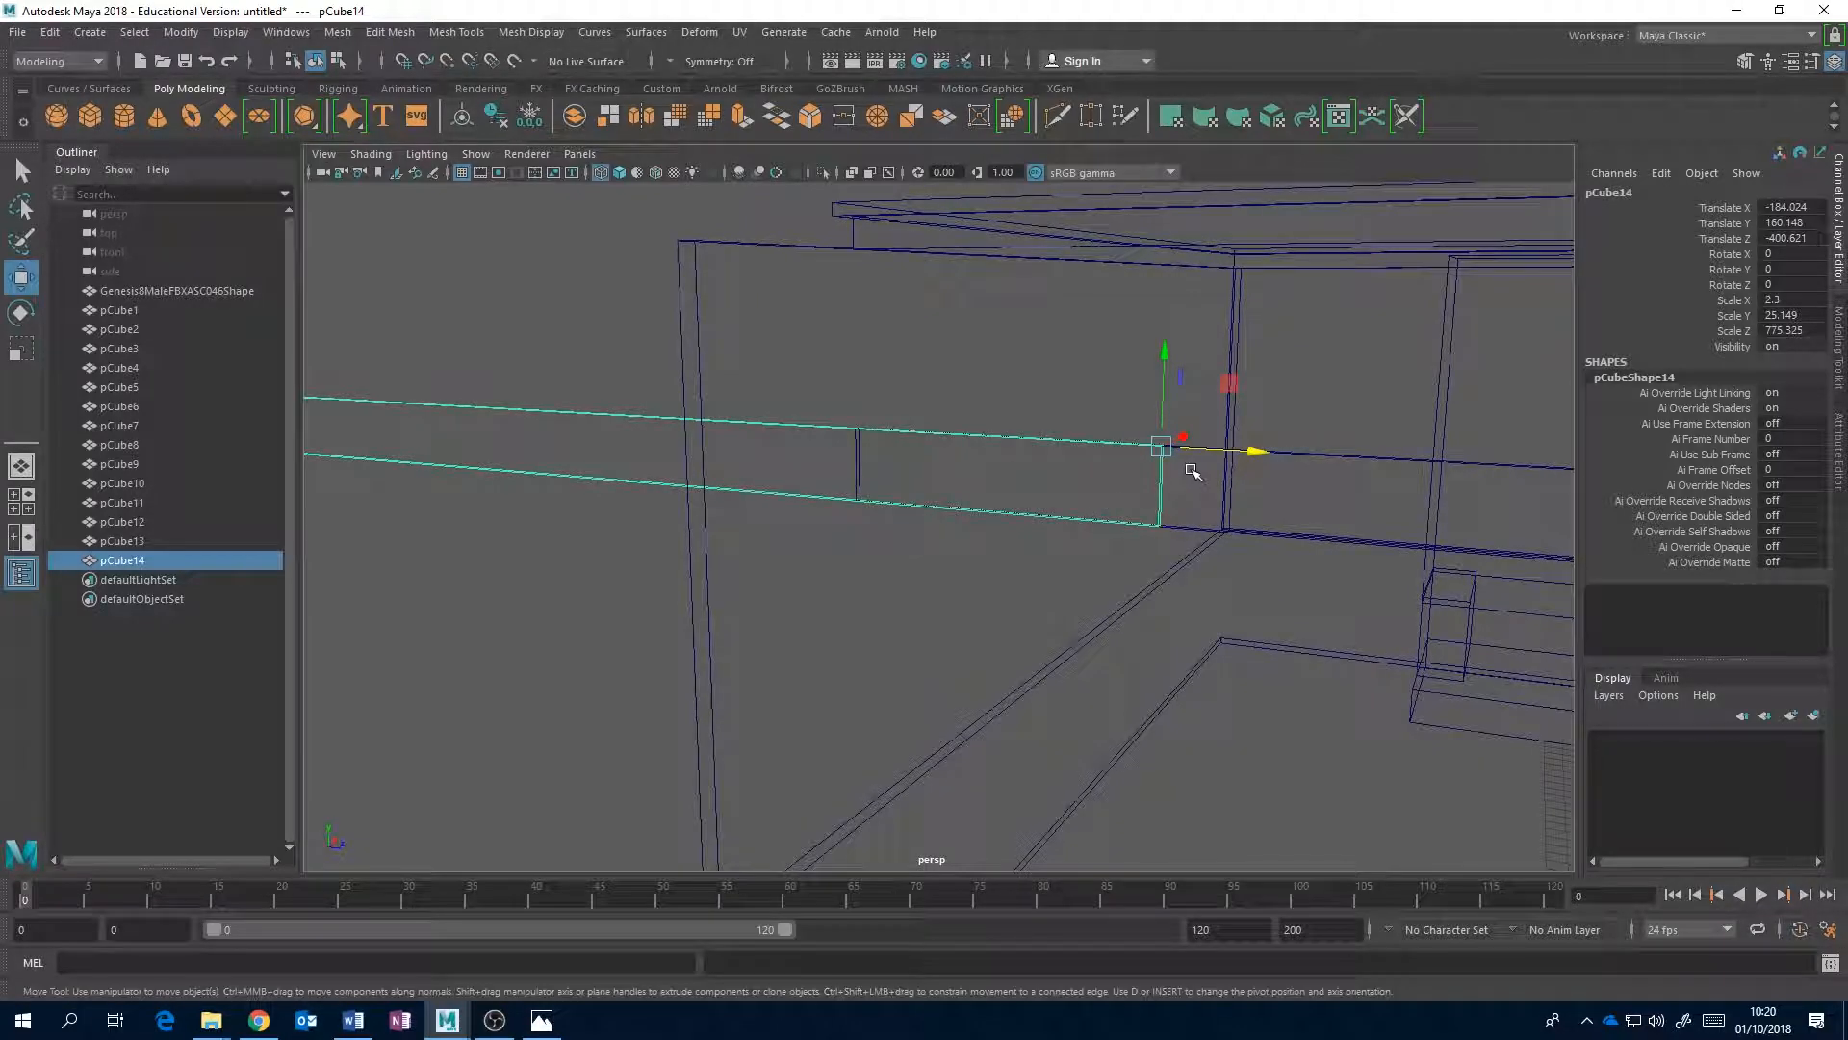
{"action": "left_click_drag", "start_coordinate": [1234, 452], "coordinate": [874, 445]}
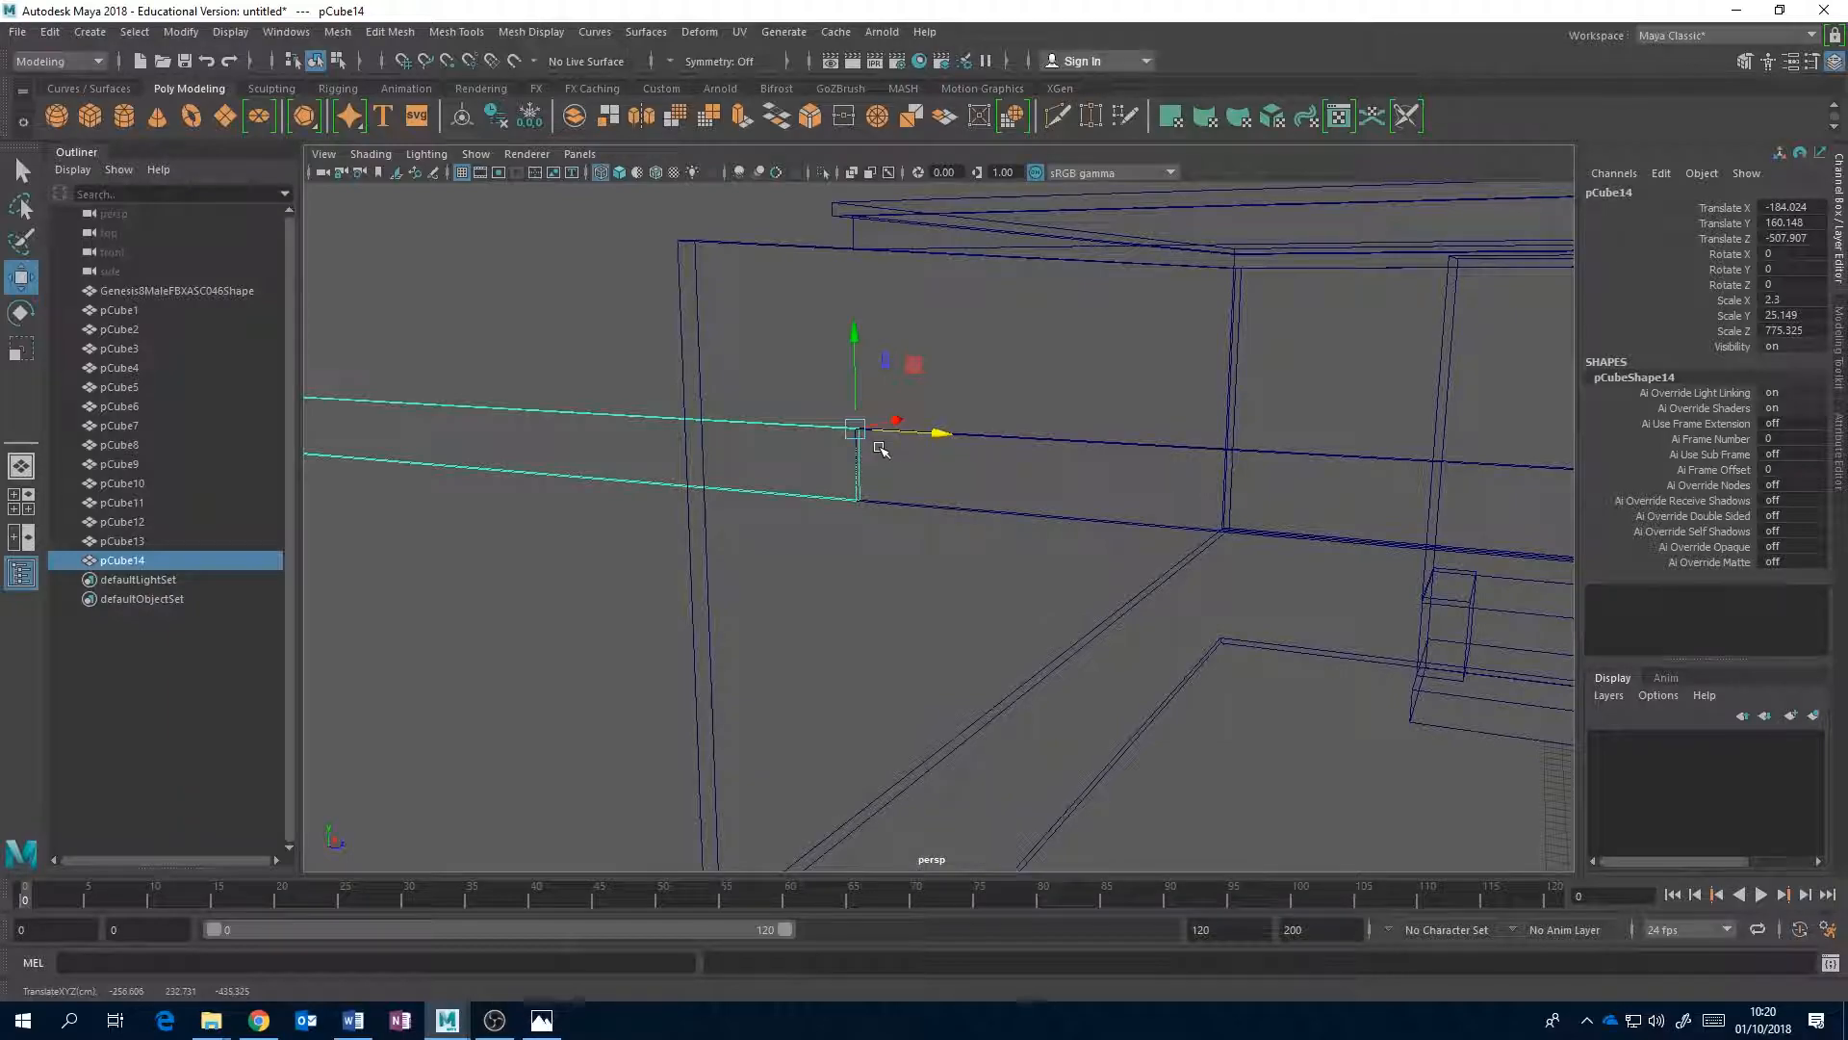
{"action": "key", "text": "5"}
{"action": "left_click_drag", "start_coordinate": [908, 441], "coordinate": [919, 435]}
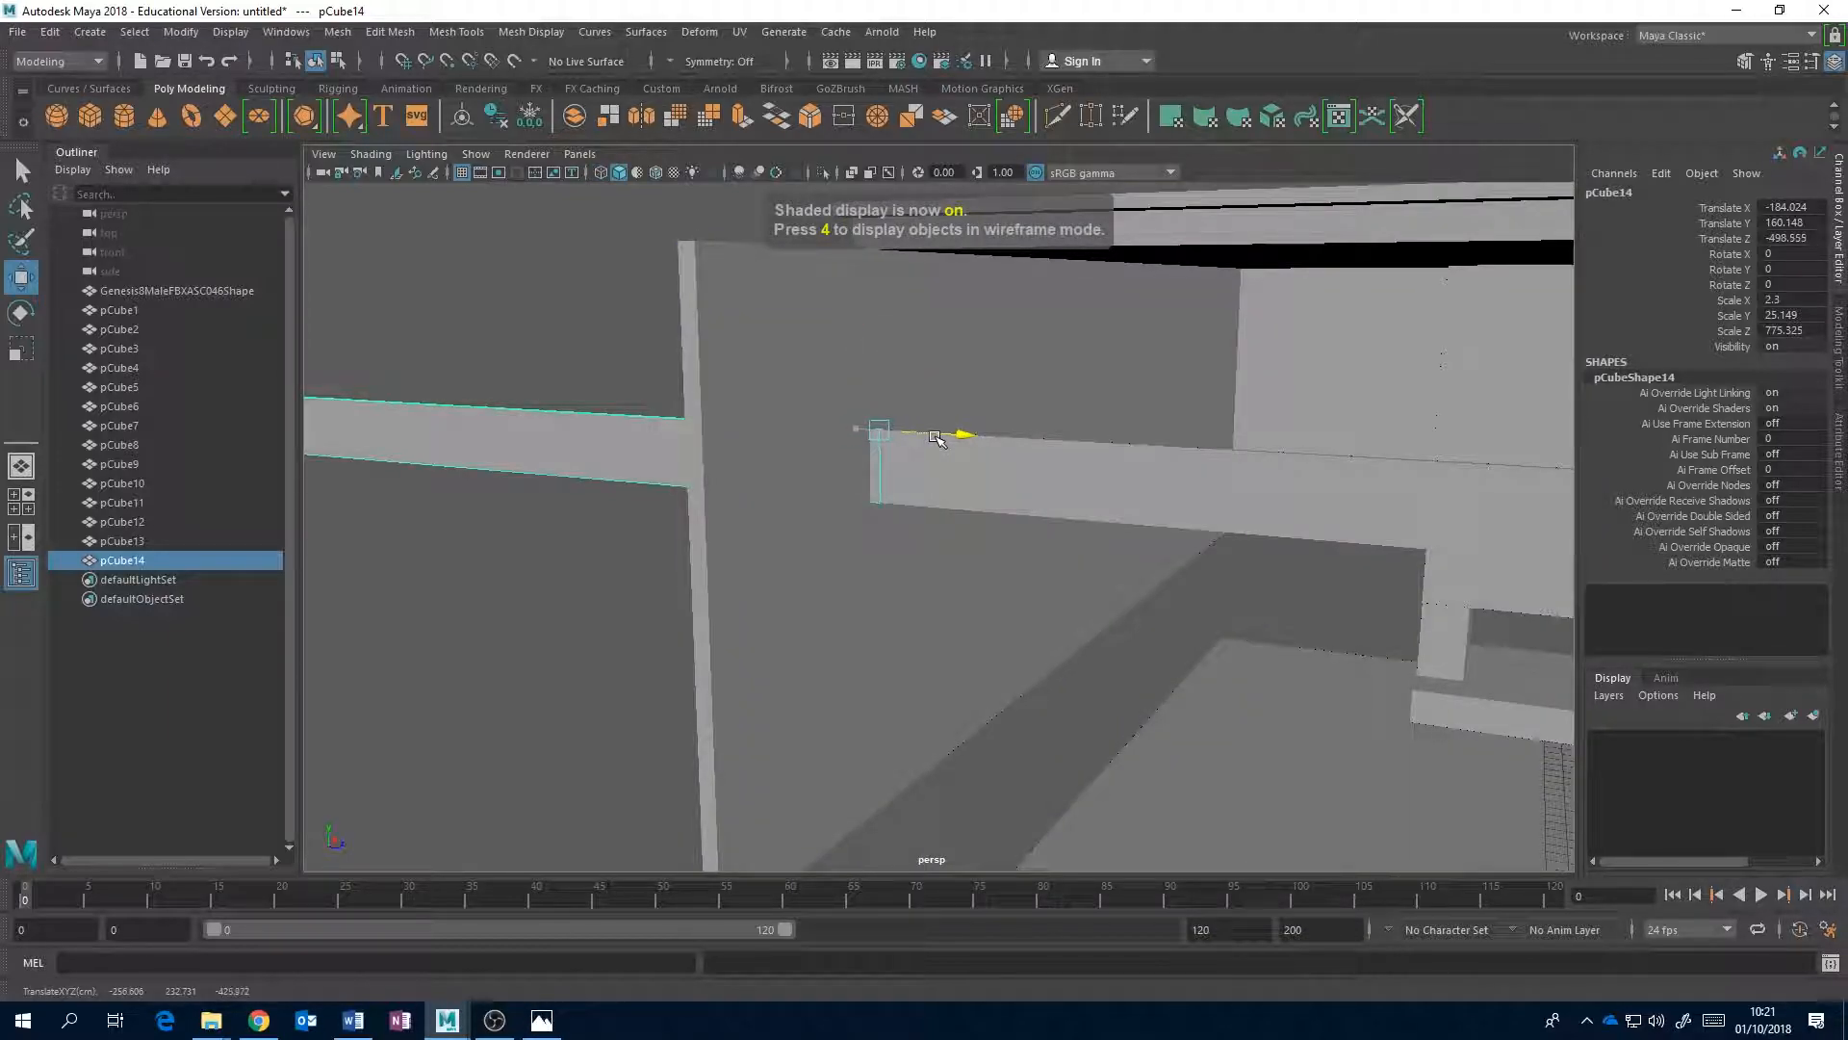
- Shorten the duplicated beam along its length to a Z scale of about 206
{"action": "key", "text": "r"}
{"action": "left_click_drag", "start_coordinate": [963, 435], "coordinate": [988, 441]}
{"action": "left_click_drag", "start_coordinate": [1114, 444], "coordinate": [1167, 448]}
{"action": "middle_click_drag", "start_coordinate": [837, 503], "coordinate": [1204, 585], "text": "alt"}
{"action": "scroll", "coordinate": [1204, 585], "scroll_direction": "down", "scroll_amount": 8}
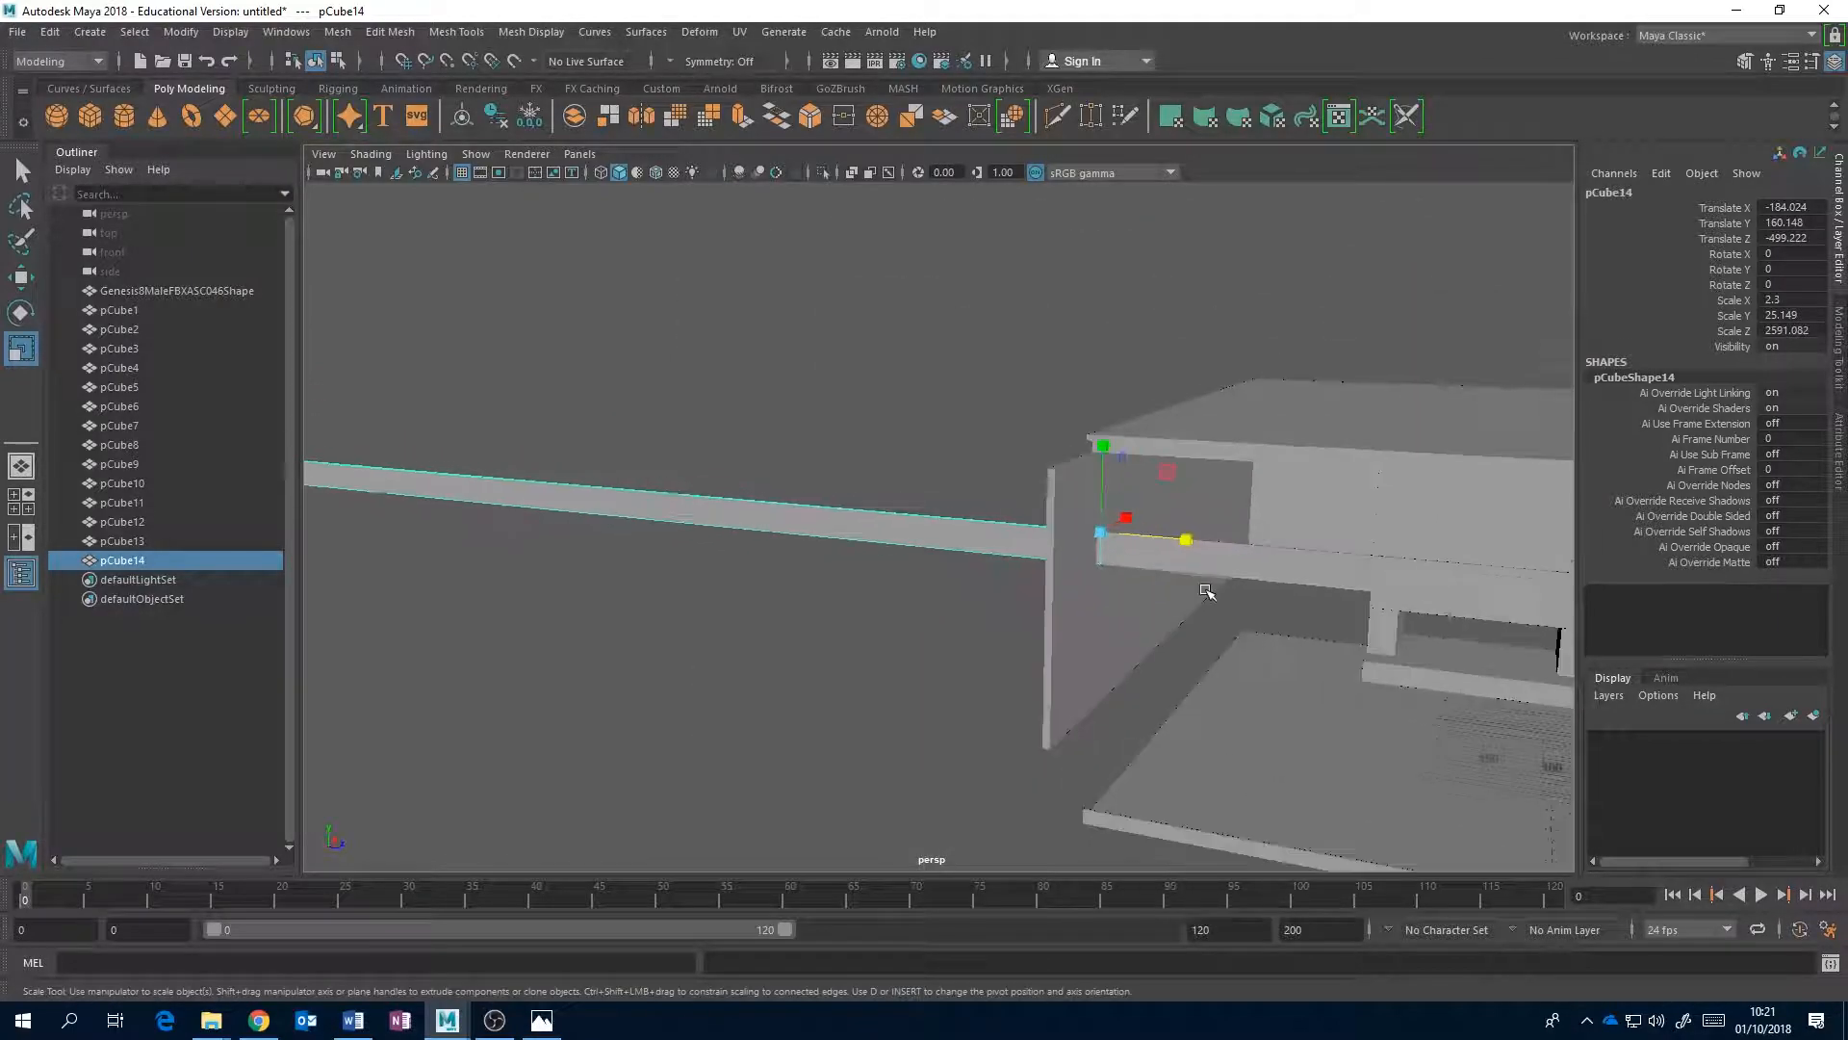
{"action": "left_click_drag", "start_coordinate": [1109, 539], "coordinate": [1034, 544]}
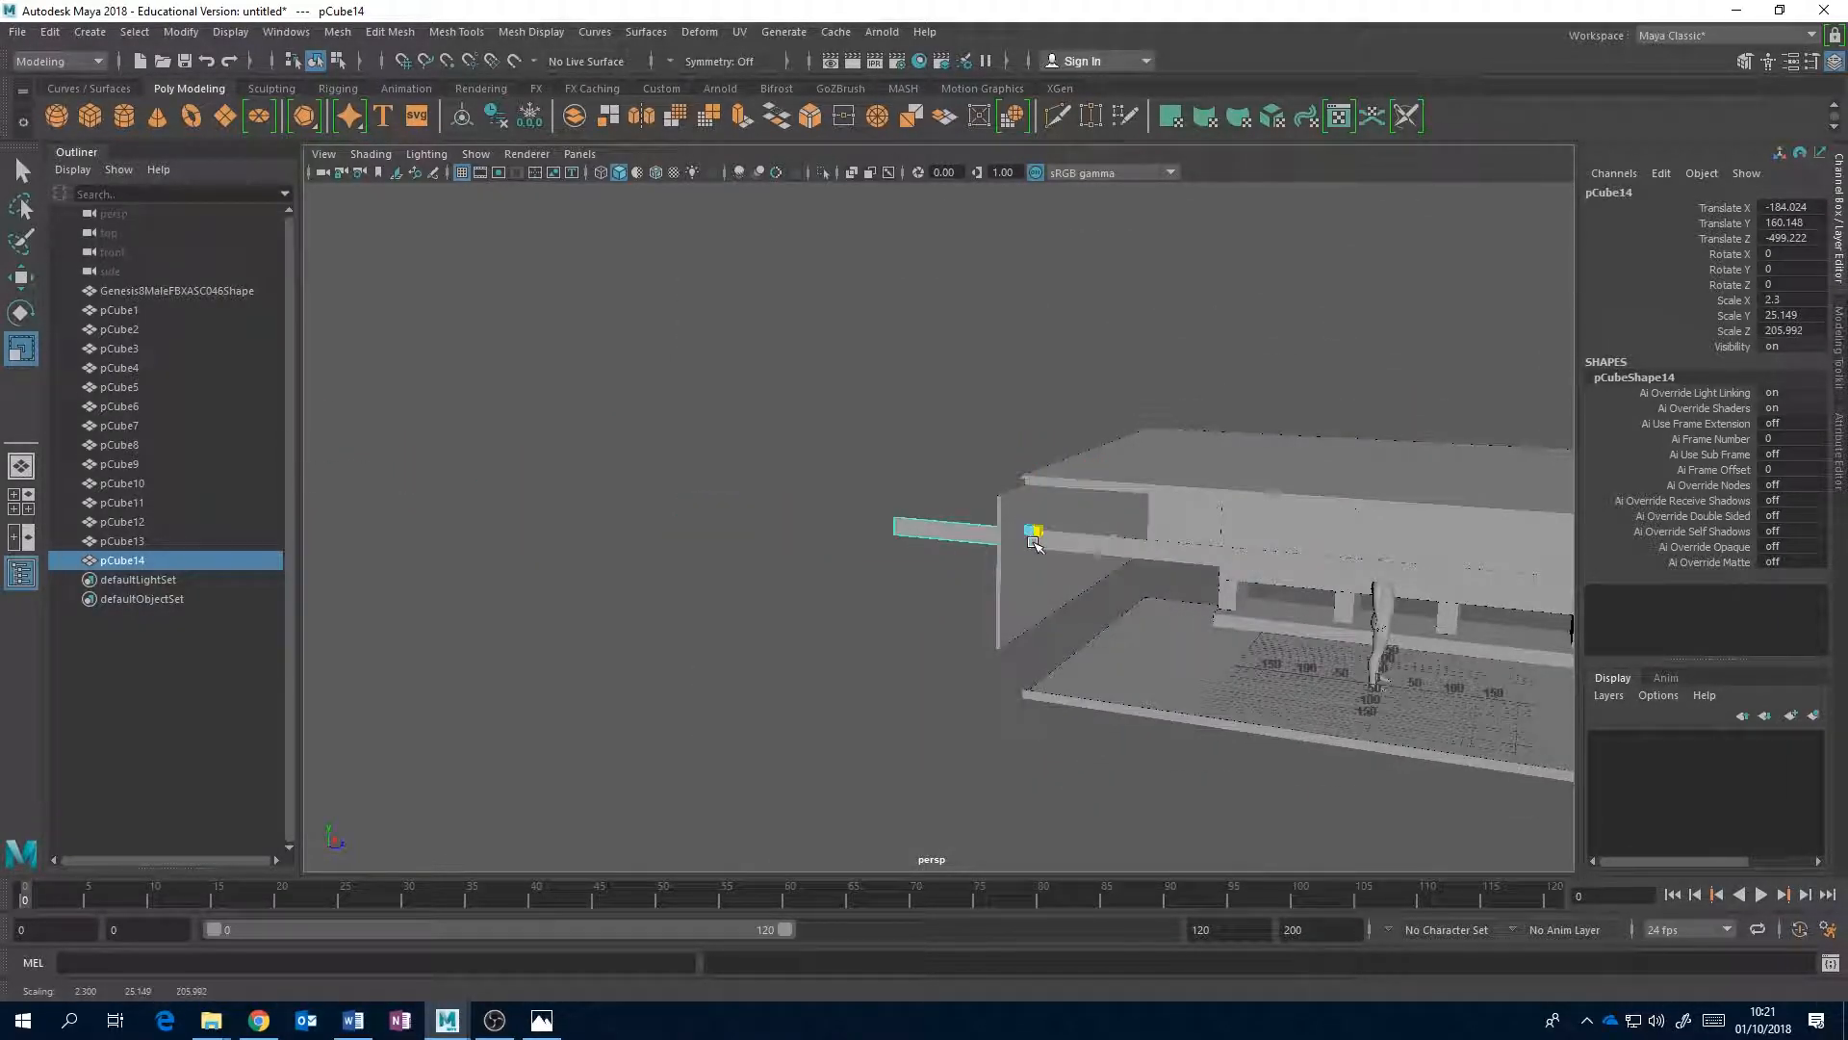
{"action": "scroll", "coordinate": [1106, 566], "scroll_direction": "up", "scroll_amount": 6}
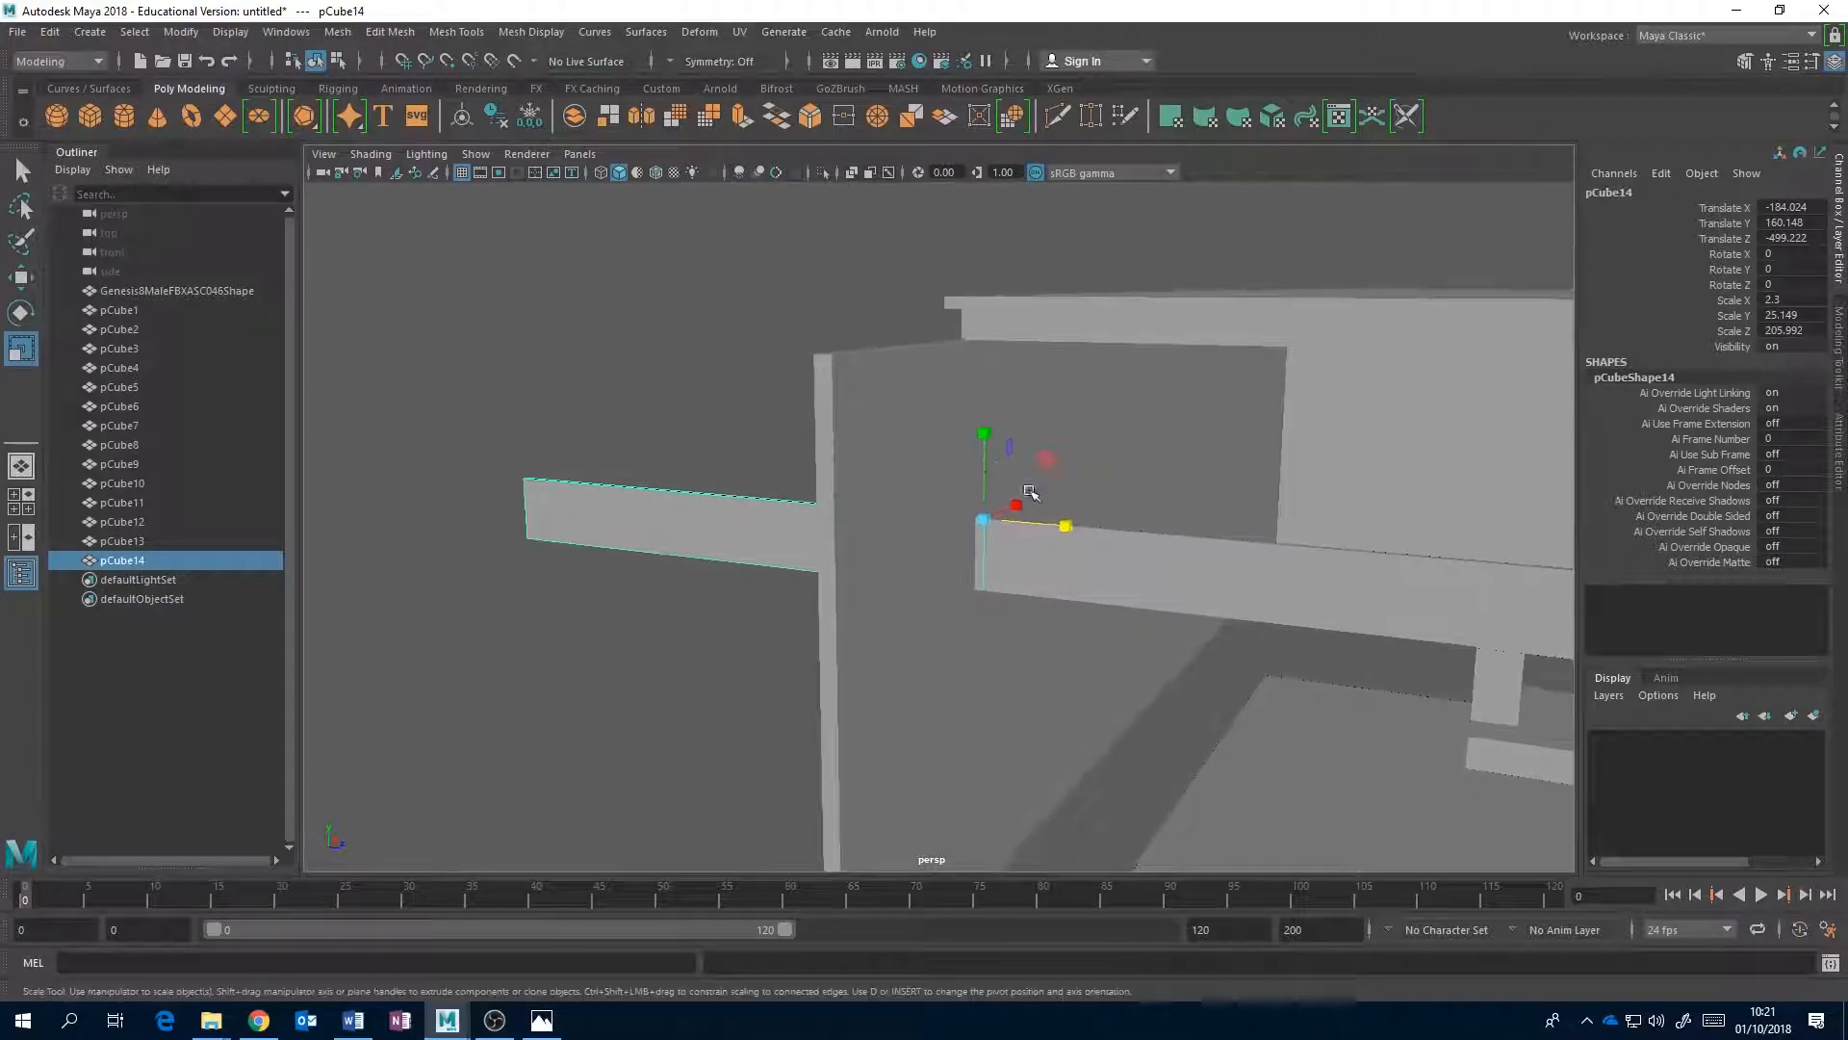
- Reshape the shortened copy into a thin vertical corner post with a Y scale of about 226.1 and Z scale of about 4.5
{"action": "left_click_drag", "start_coordinate": [1066, 529], "coordinate": [987, 331]}
{"action": "left_click_drag", "start_coordinate": [986, 464], "coordinate": [988, 349]}
{"action": "middle_click_drag", "start_coordinate": [1053, 599], "coordinate": [961, 360], "text": "alt"}
{"action": "scroll", "coordinate": [1036, 466], "scroll_direction": "up", "scroll_amount": 2}
{"action": "scroll", "coordinate": [1038, 472], "scroll_direction": "down", "scroll_amount": 4}
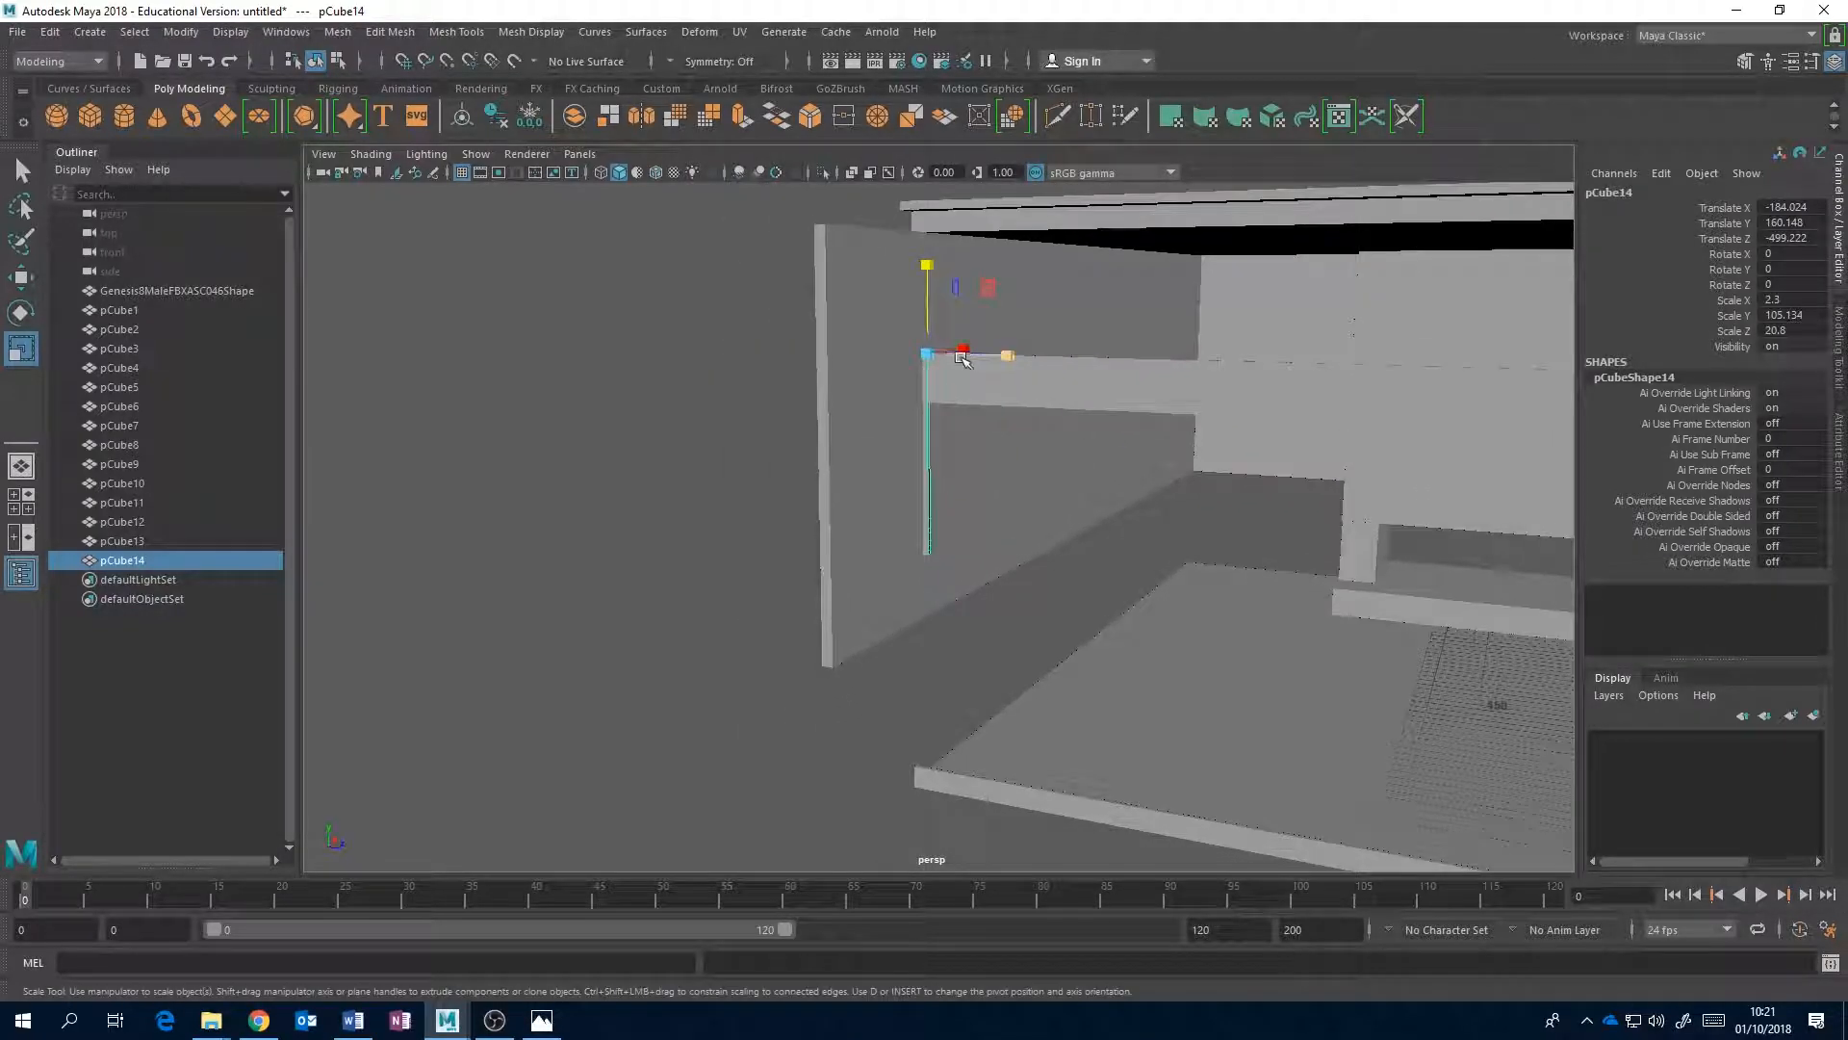
{"action": "left_click_drag", "start_coordinate": [933, 297], "coordinate": [933, 201]}
{"action": "left_click_drag", "start_coordinate": [1001, 364], "coordinate": [934, 364]}
{"action": "left_click_drag", "start_coordinate": [1088, 539], "coordinate": [978, 529], "text": "alt"}
{"action": "scroll", "coordinate": [979, 530], "scroll_direction": "down", "scroll_amount": 5}
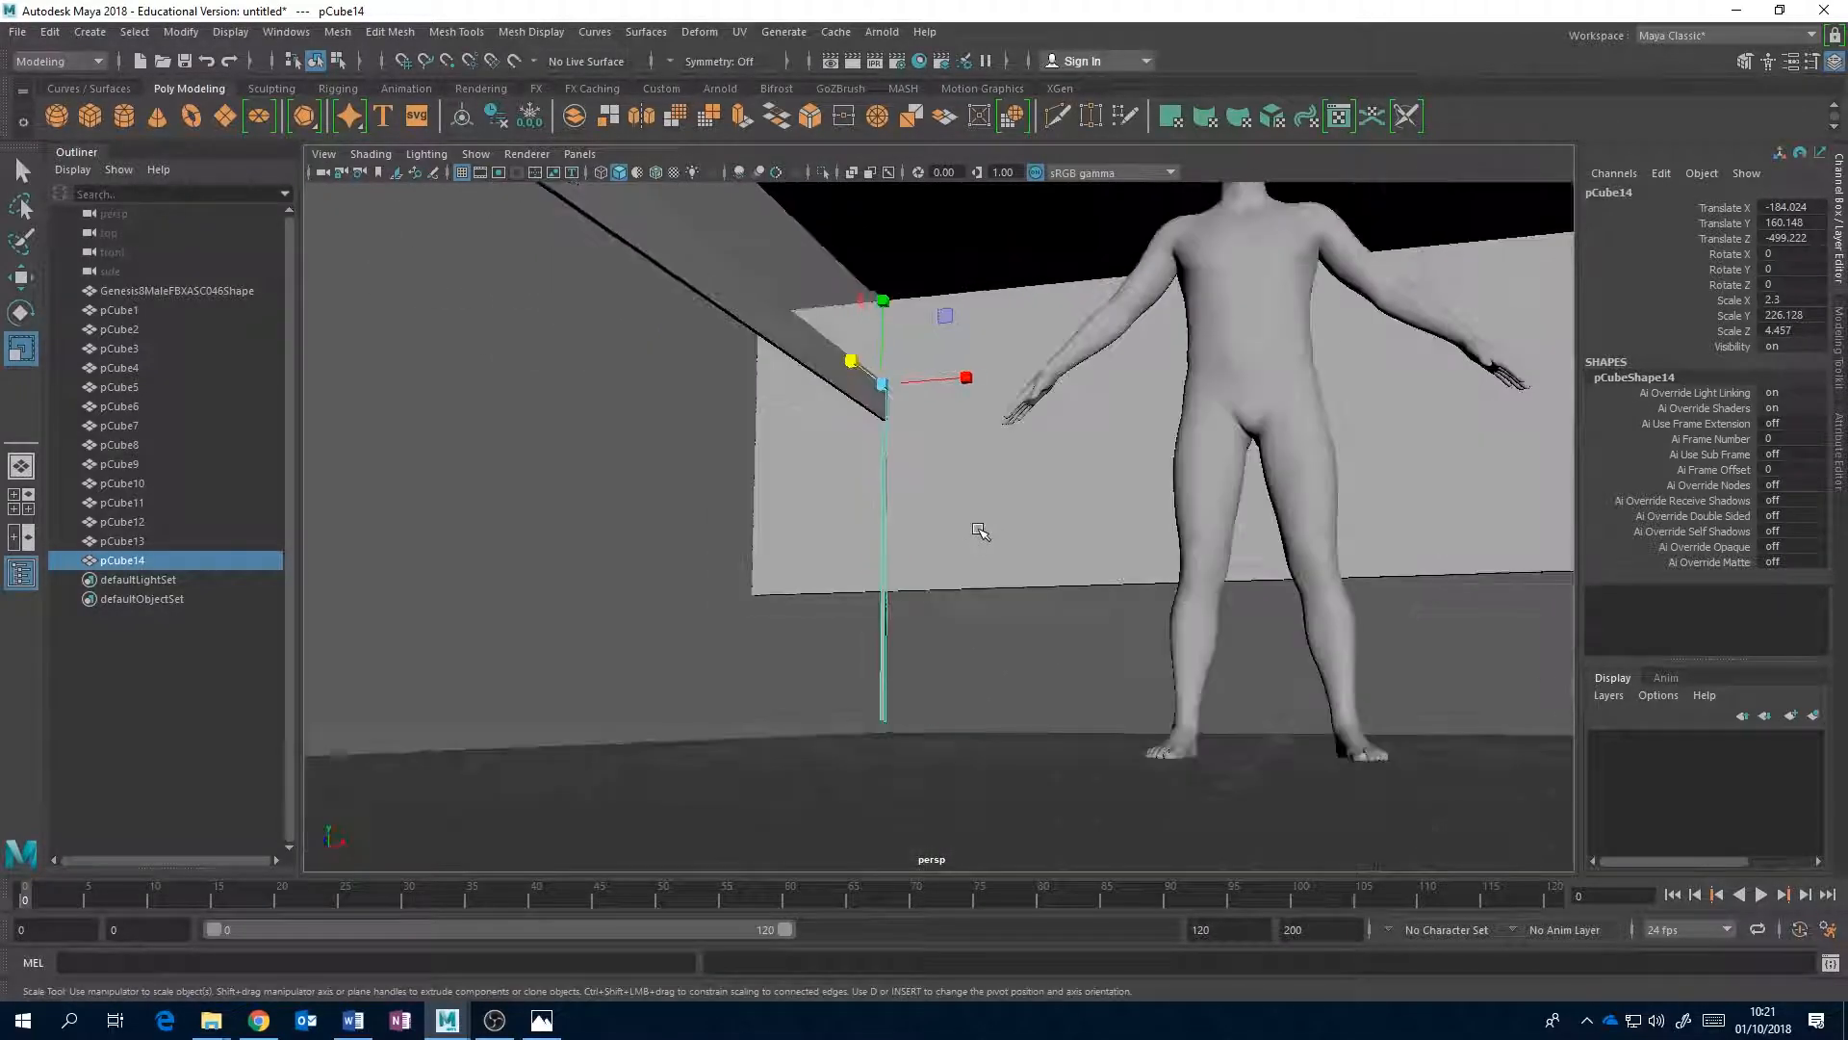
{"action": "middle_click_drag", "start_coordinate": [997, 566], "coordinate": [990, 555], "text": "alt"}
{"action": "mouse_move", "coordinate": [988, 490]}
{"action": "left_mouse_down", "text": "alt"}
{"action": "mouse_move", "coordinate": [985, 540]}
{"action": "mouse_move", "coordinate": [982, 510]}
{"action": "left_mouse_up", "text": "alt"}
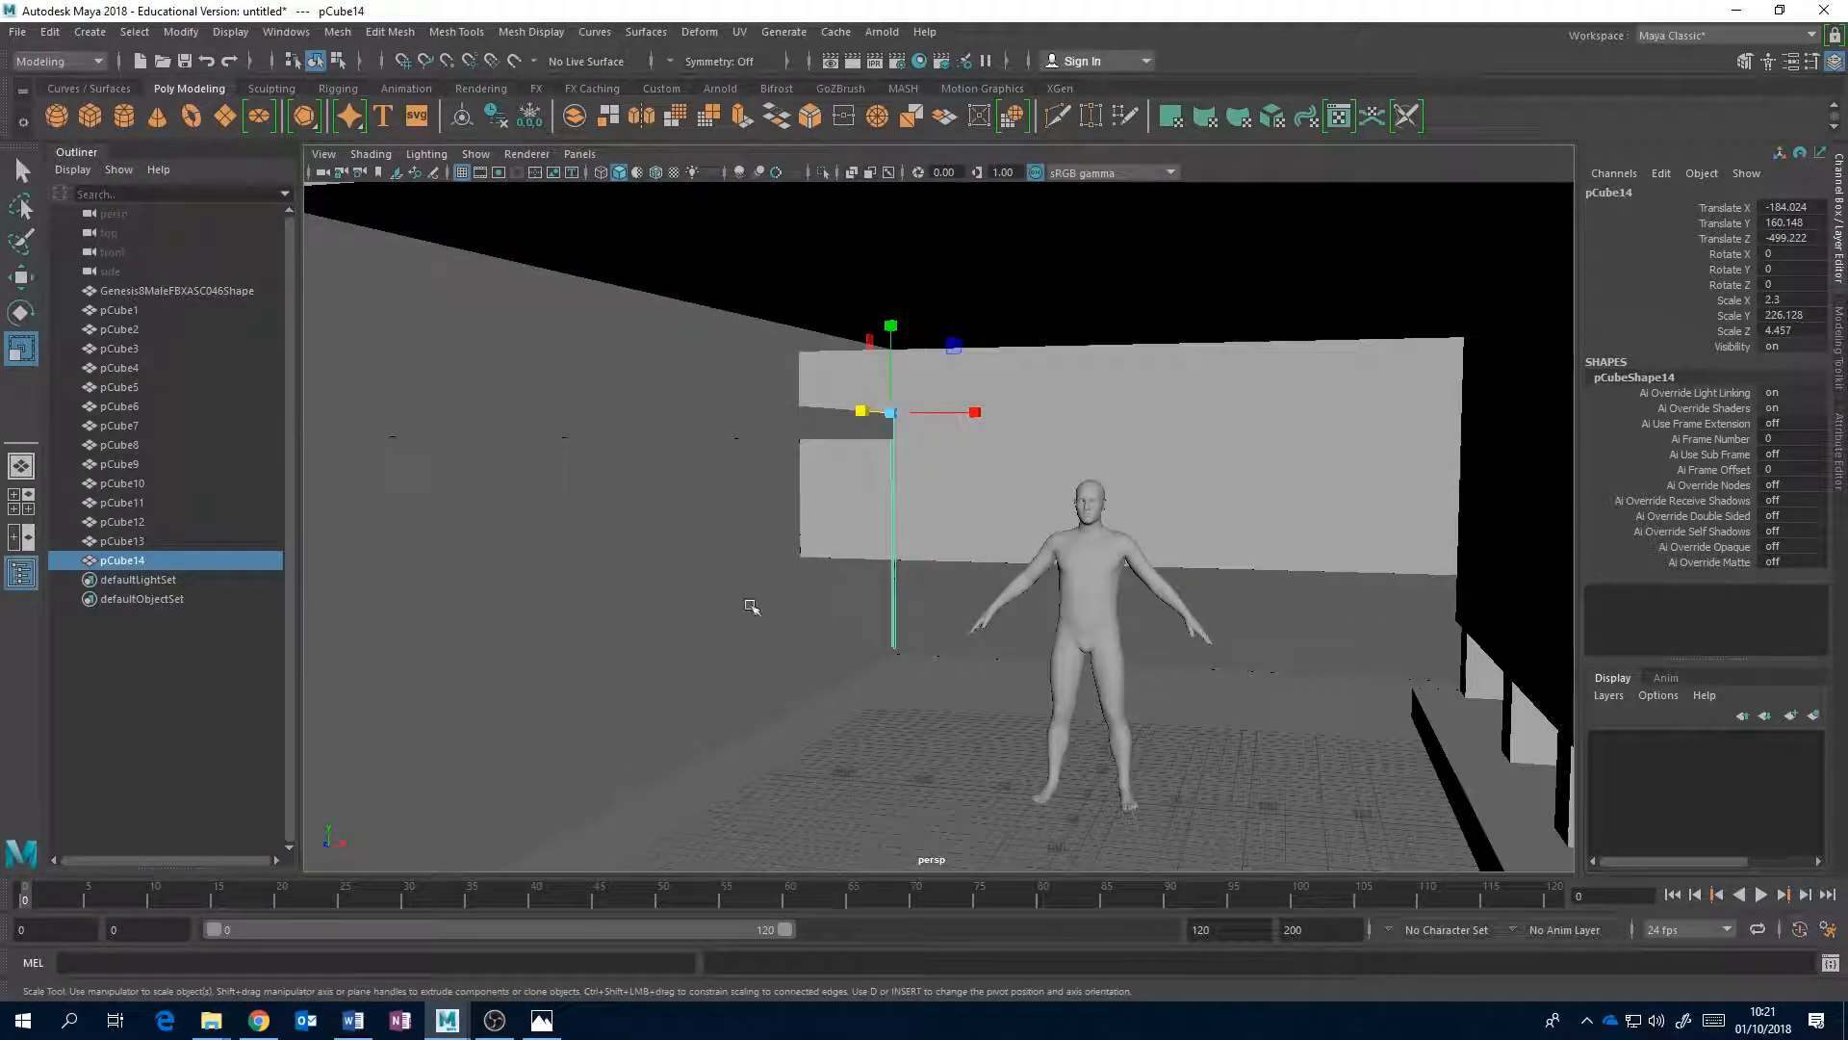
- Compare the corner post and side window layout with the reference photo
{"action": "left_click", "coordinate": [940, 631]}
{"action": "middle_click_drag", "start_coordinate": [941, 636], "coordinate": [938, 613], "text": "alt"}
{"action": "left_click", "coordinate": [542, 1020]}
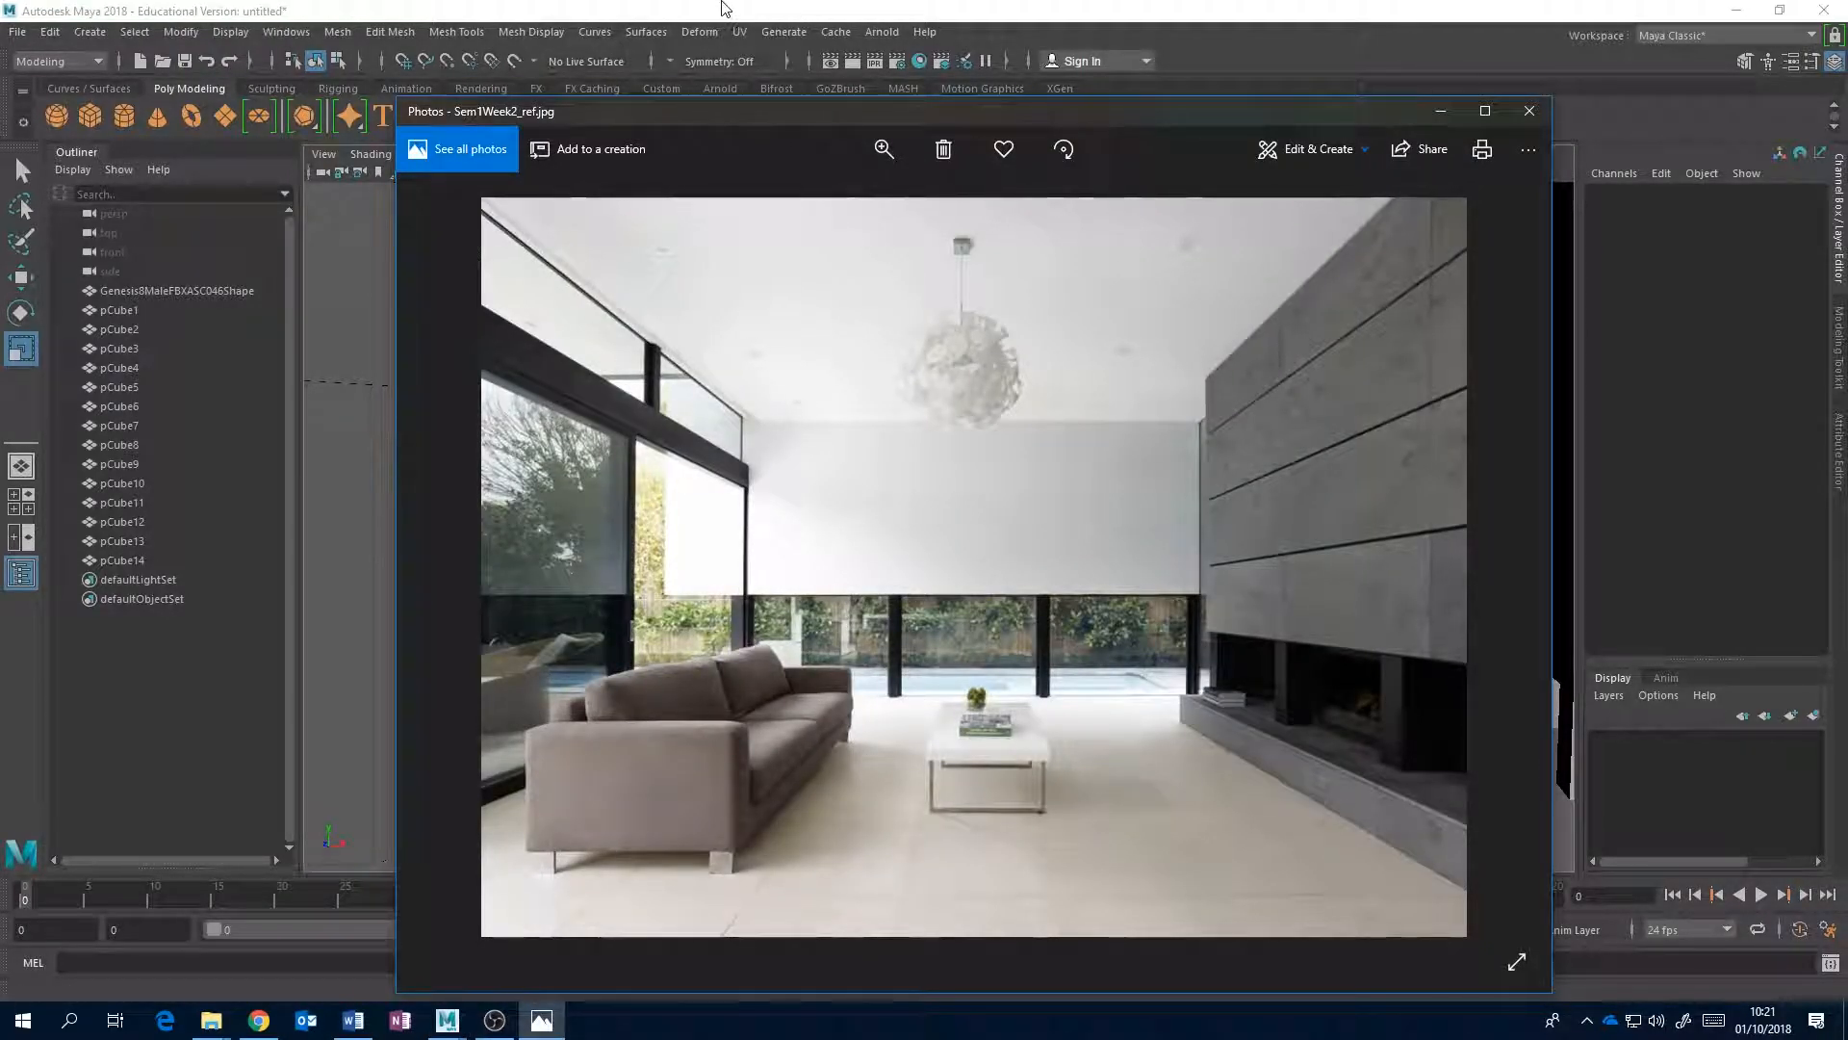
{"action": "left_click", "coordinate": [722, 8]}
{"action": "left_click_drag", "start_coordinate": [996, 479], "coordinate": [1023, 473], "text": "alt"}
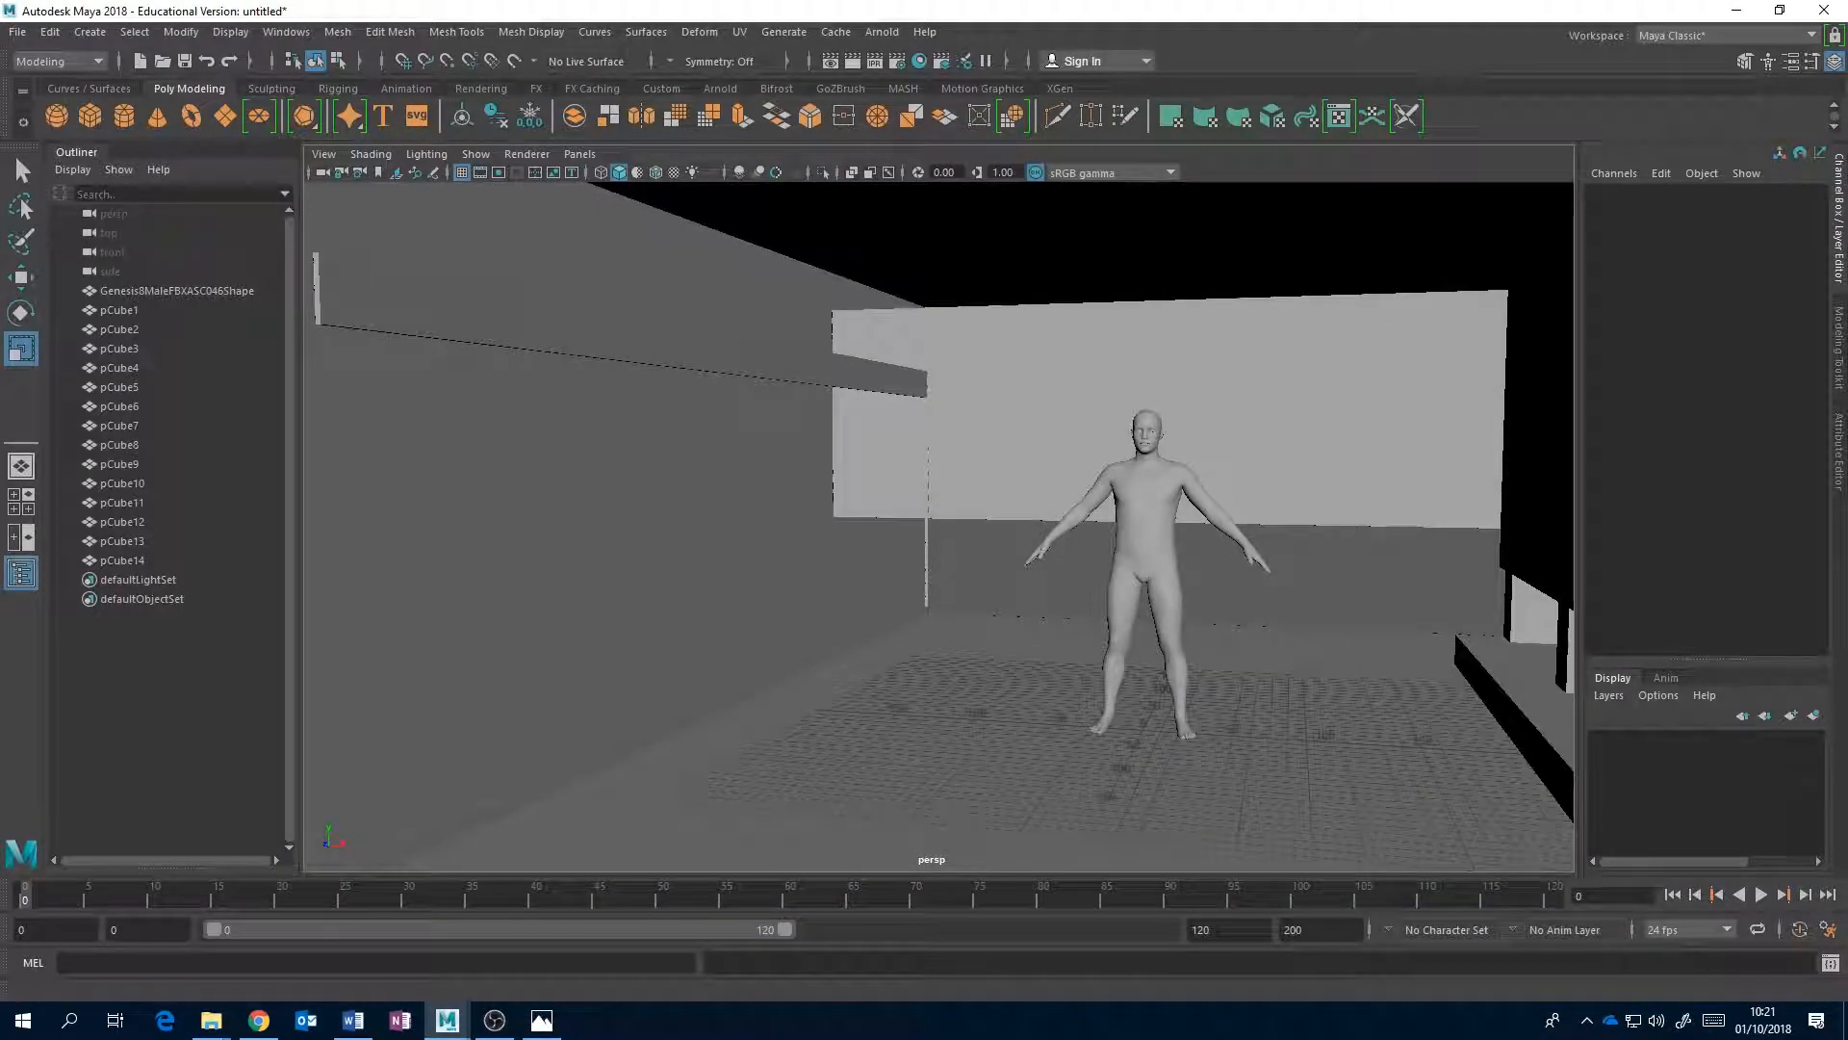
{"action": "left_click", "coordinate": [542, 1021]}
{"action": "left_click", "coordinate": [447, 1020]}
{"action": "middle_click_drag", "start_coordinate": [1016, 460], "coordinate": [1002, 459], "text": "alt"}
{"action": "left_click_drag", "start_coordinate": [1001, 459], "coordinate": [900, 522], "text": "alt"}
- Duplicate the corner post, slide the copy along Z to about -145.8, and check its position against the reference photo
{"action": "left_click", "coordinate": [903, 520]}
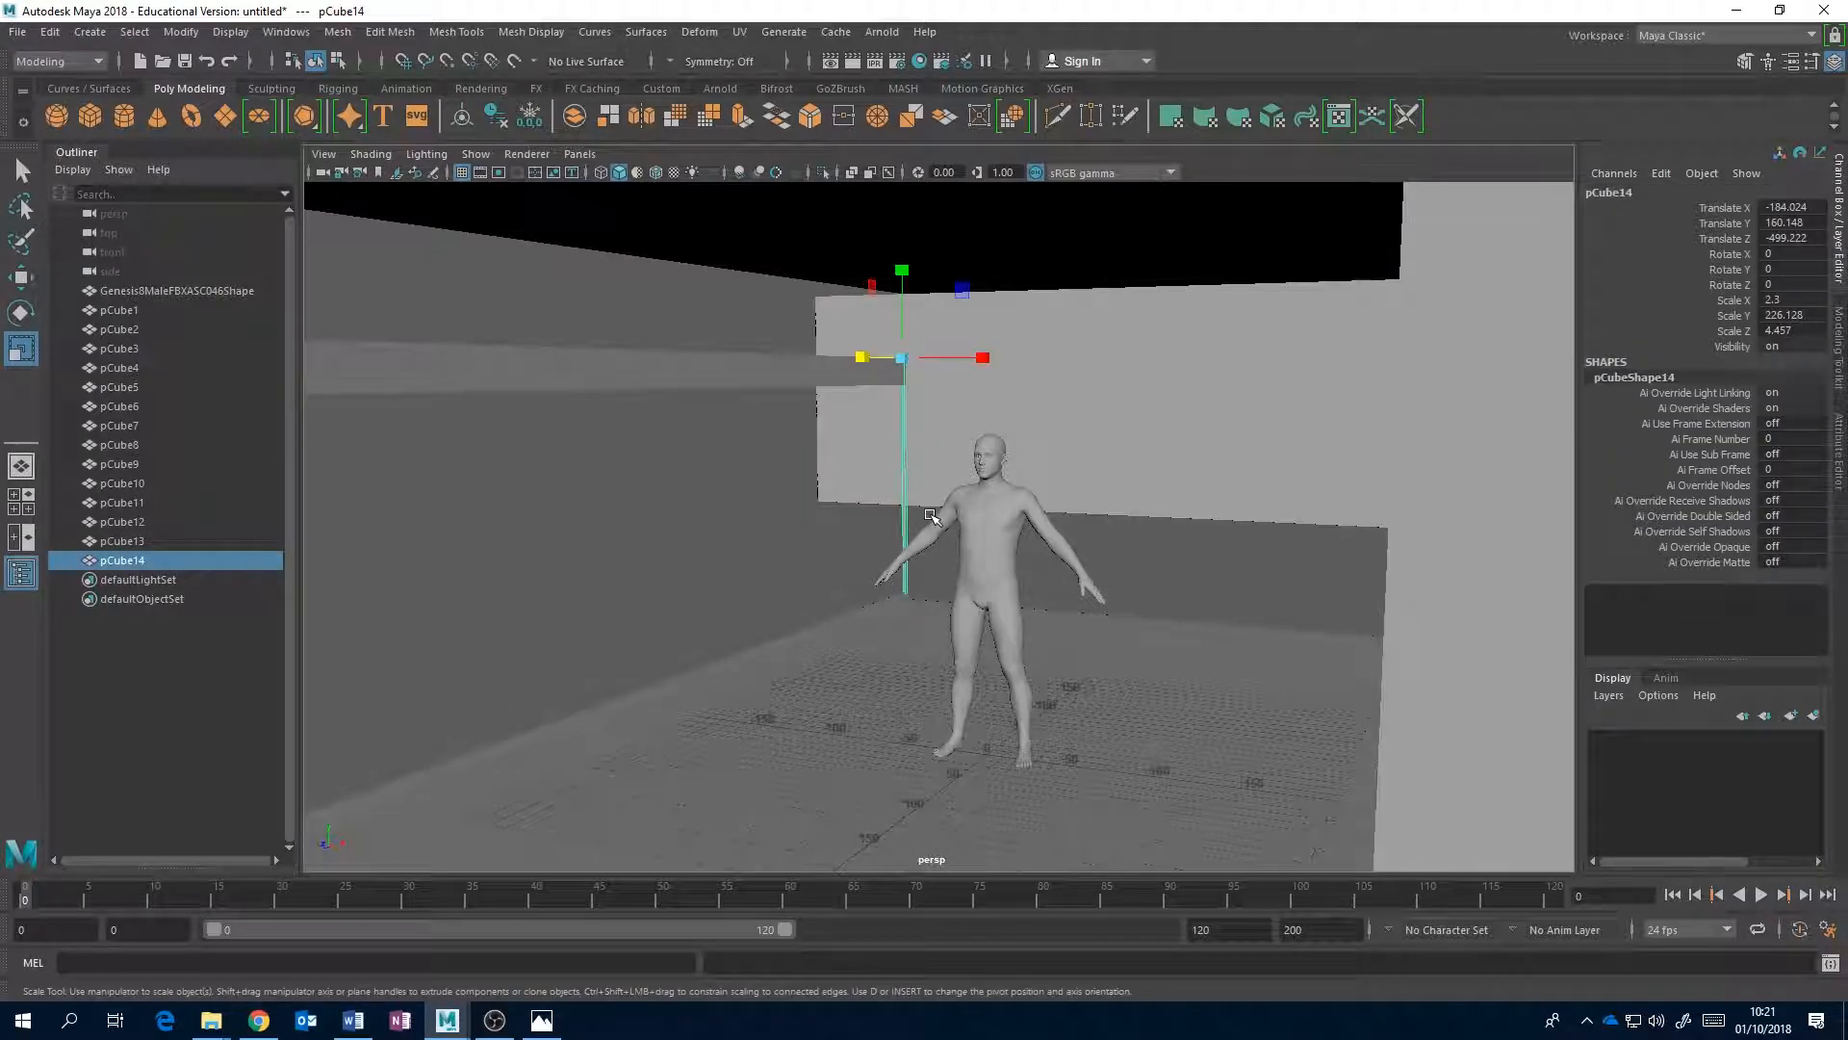
{"action": "key", "text": "ctrl+d"}
{"action": "key", "text": "w"}
{"action": "left_click_drag", "start_coordinate": [857, 358], "coordinate": [627, 384]}
{"action": "middle_click_drag", "start_coordinate": [803, 428], "coordinate": [842, 431], "text": "alt"}
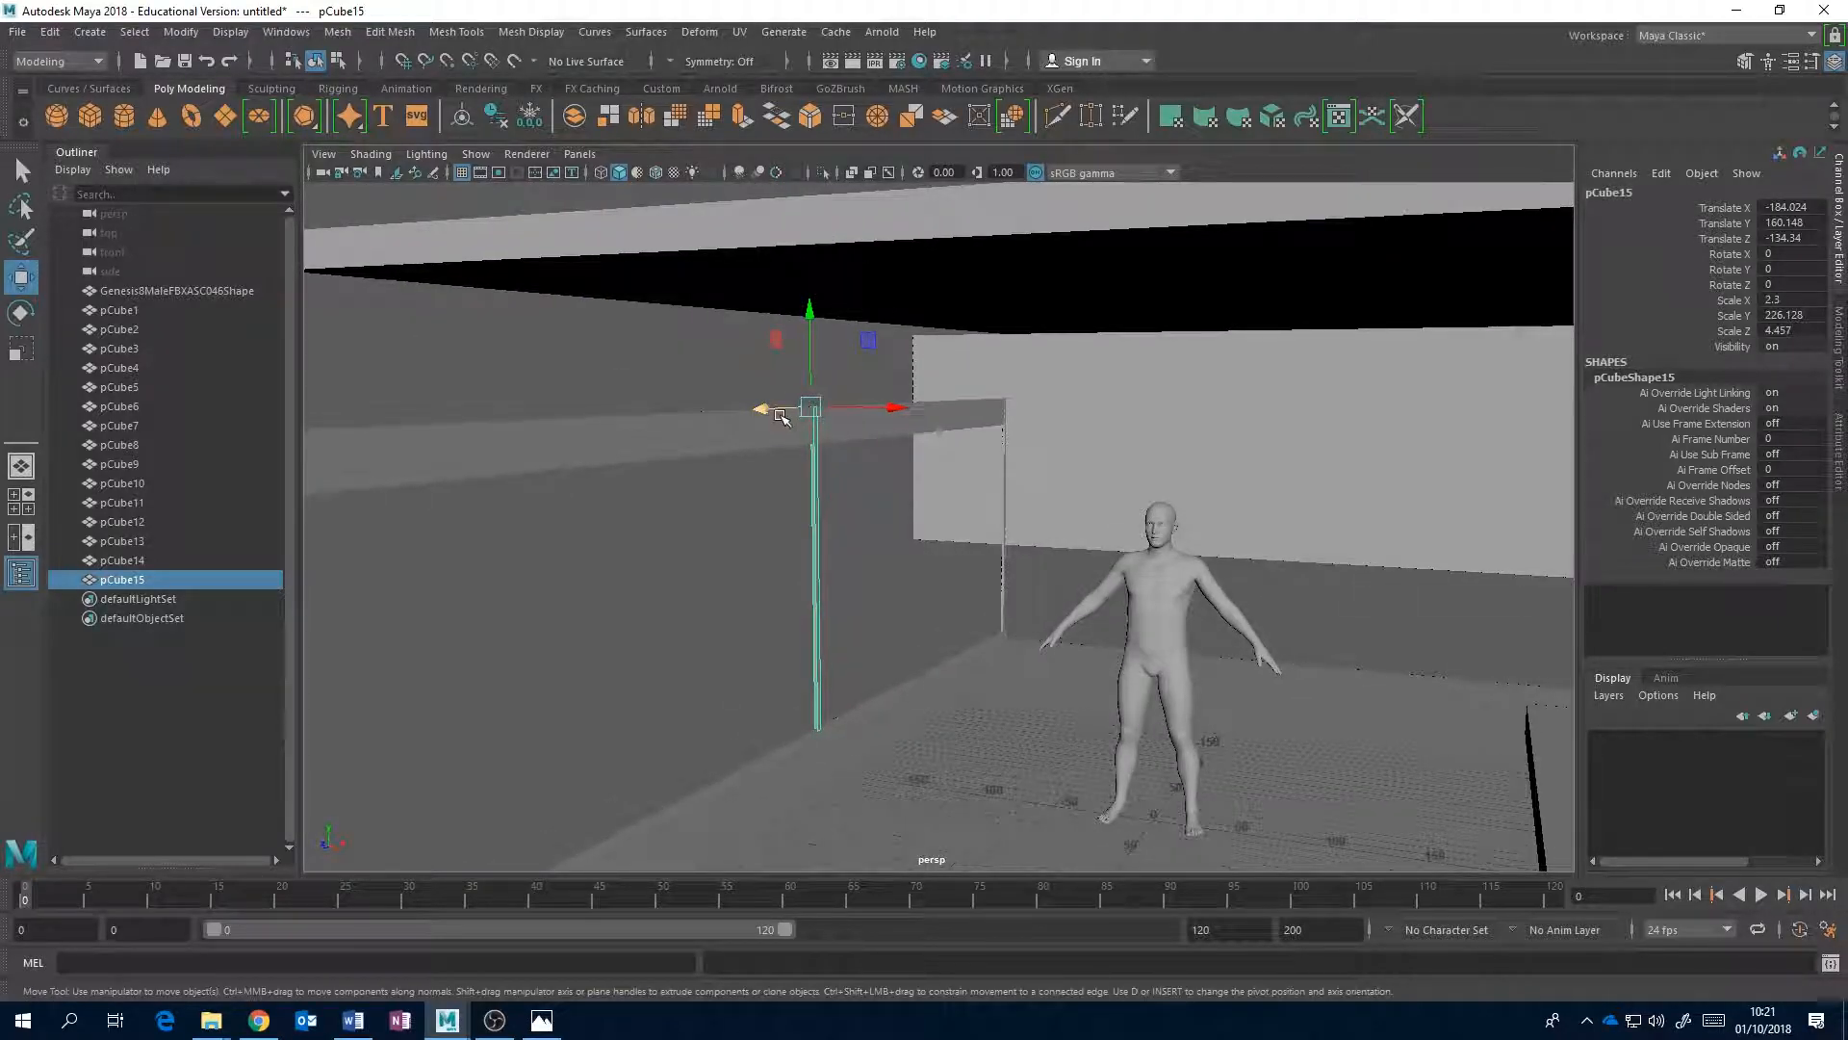
{"action": "left_click_drag", "start_coordinate": [780, 416], "coordinate": [792, 416]}
{"action": "left_click", "coordinate": [542, 1020]}
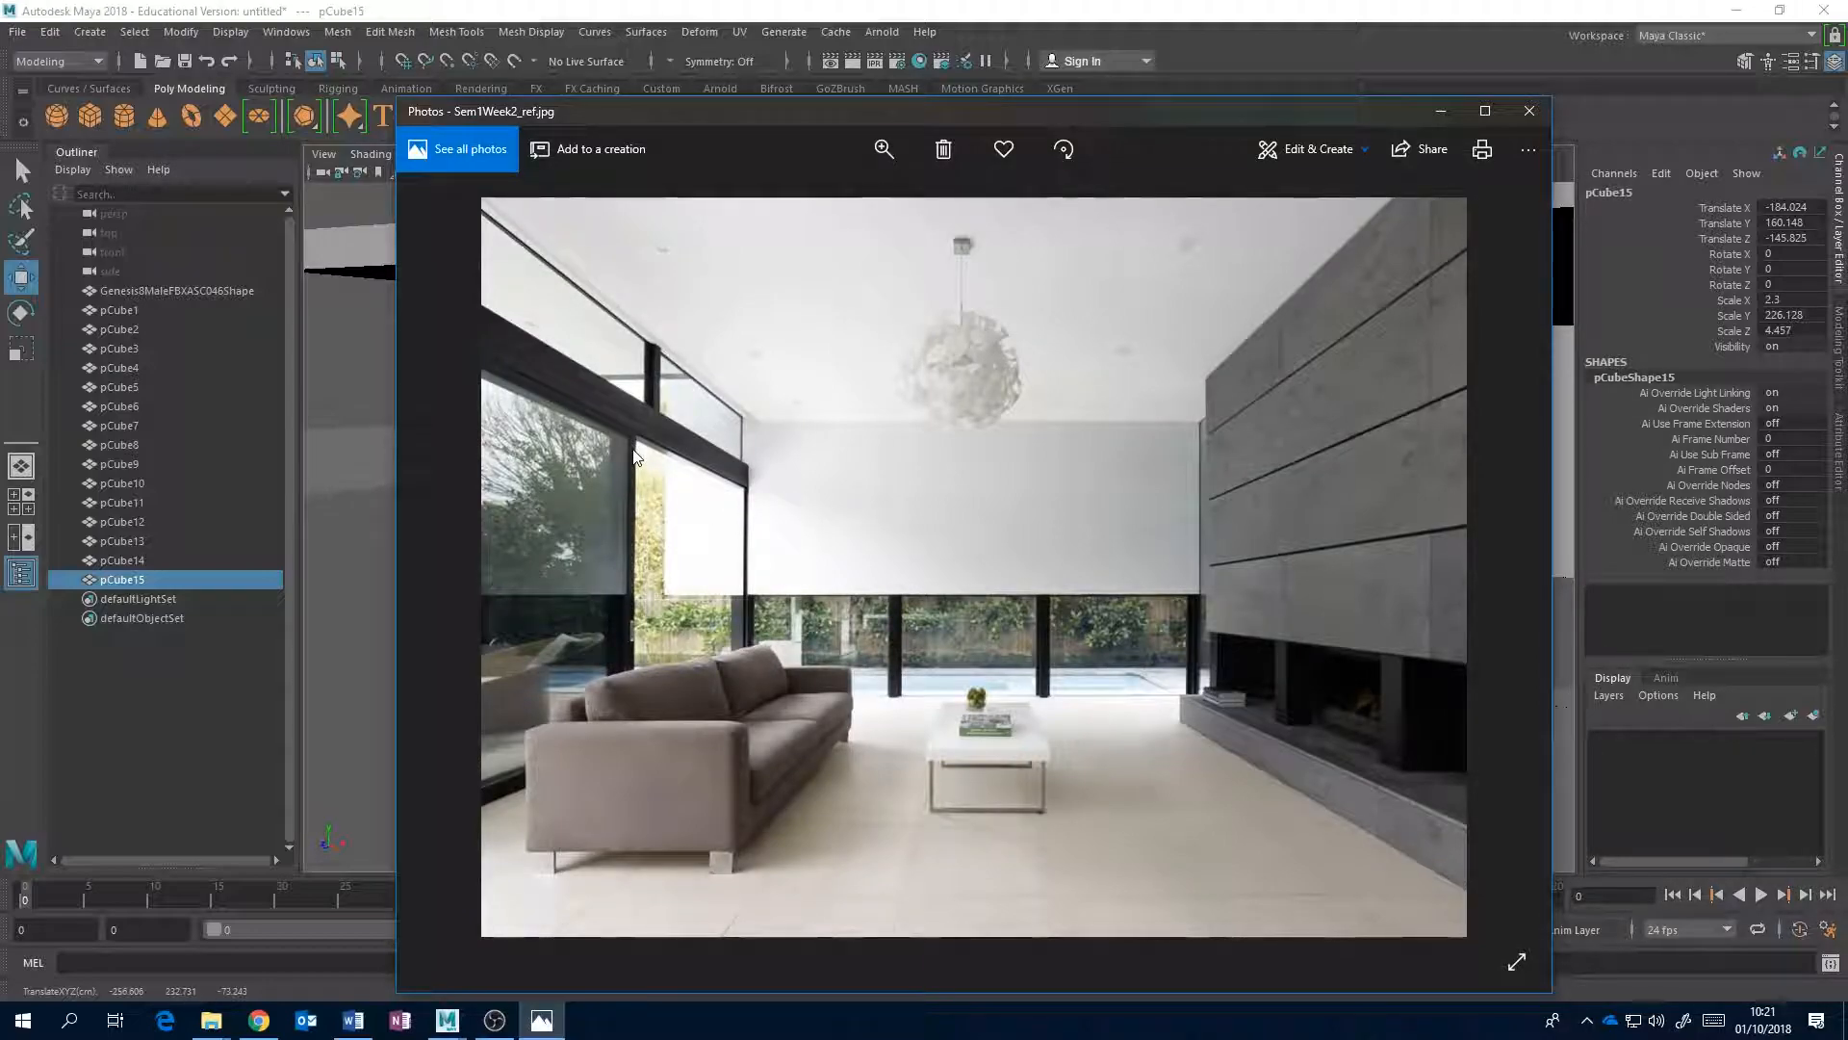
{"action": "key", "text": "alt+Tab"}
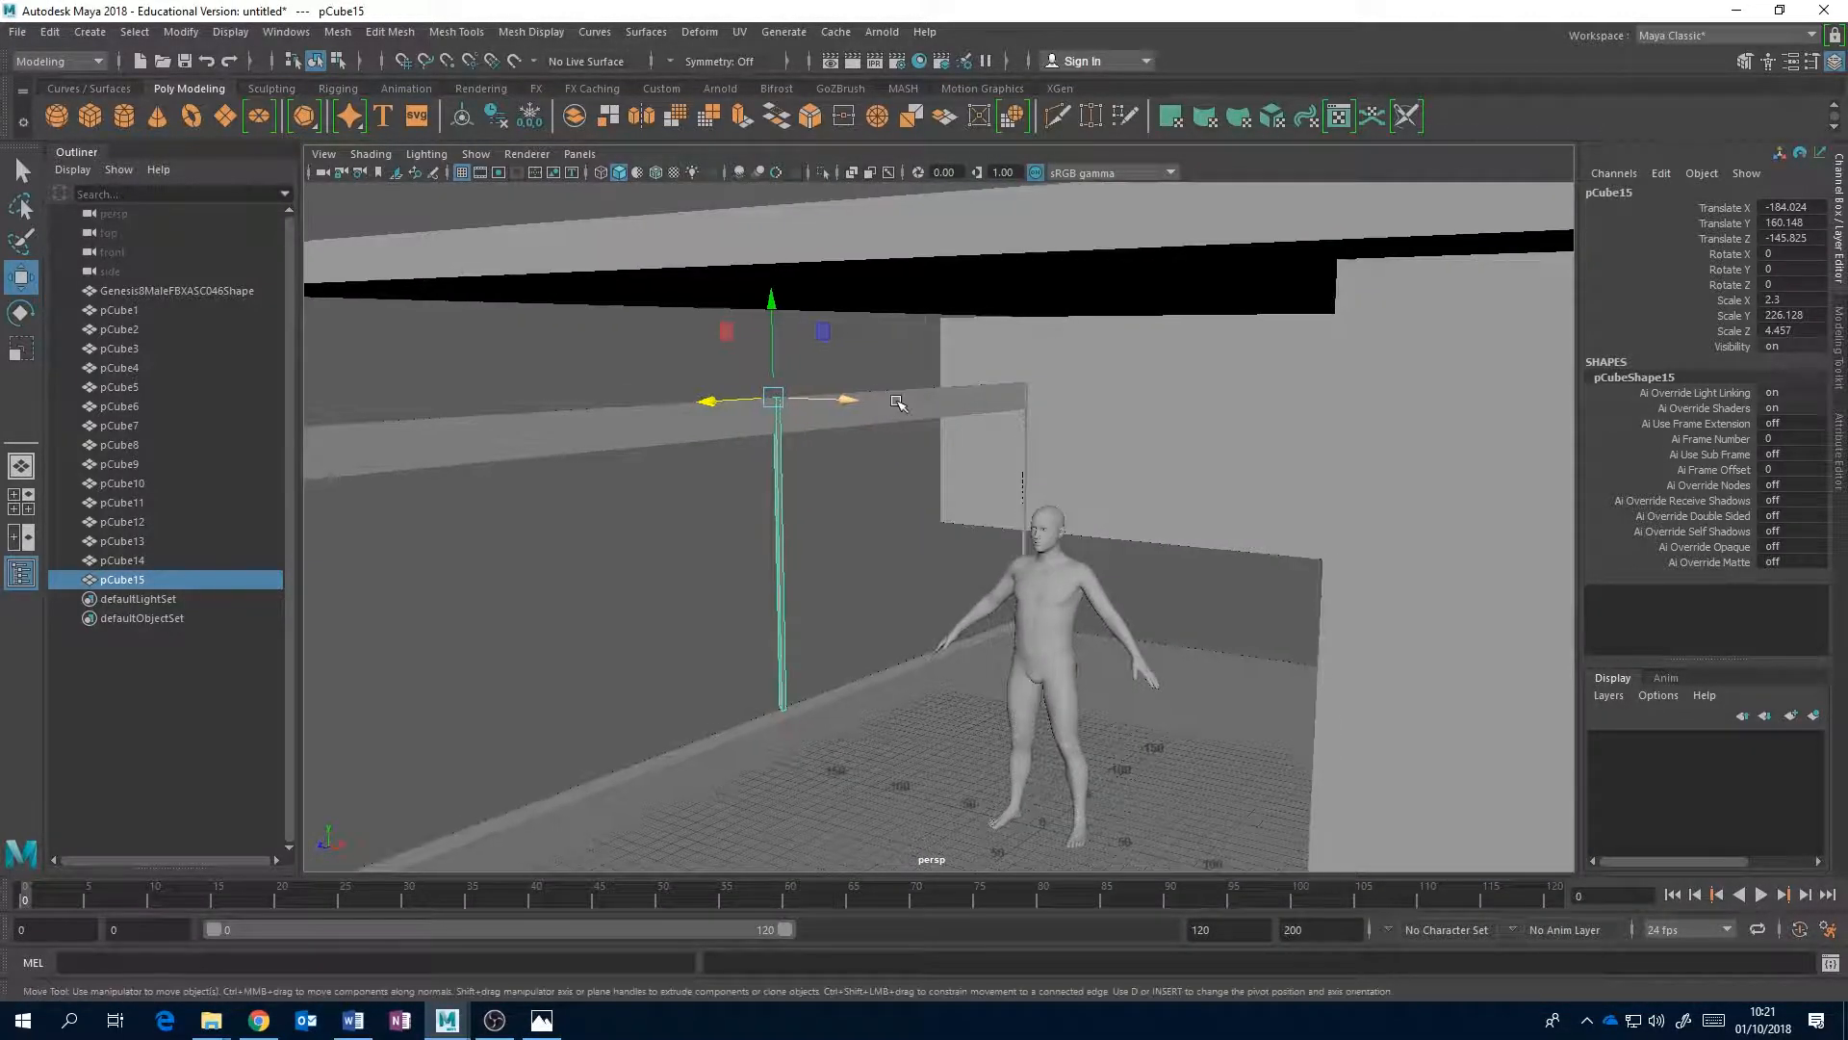
- Resize the new post to a Z scale of about 6.95 and Y scale of about 208.7, at Translate Y about 138.4
{"action": "key", "text": "r"}
{"action": "mouse_move", "coordinate": [730, 401]}
{"action": "left_mouse_down"}
{"action": "mouse_move", "coordinate": [680, 404]}
{"action": "mouse_move", "coordinate": [724, 404]}
{"action": "left_mouse_up"}
{"action": "key", "text": "w"}
{"action": "left_click_drag", "start_coordinate": [771, 333], "coordinate": [770, 362]}
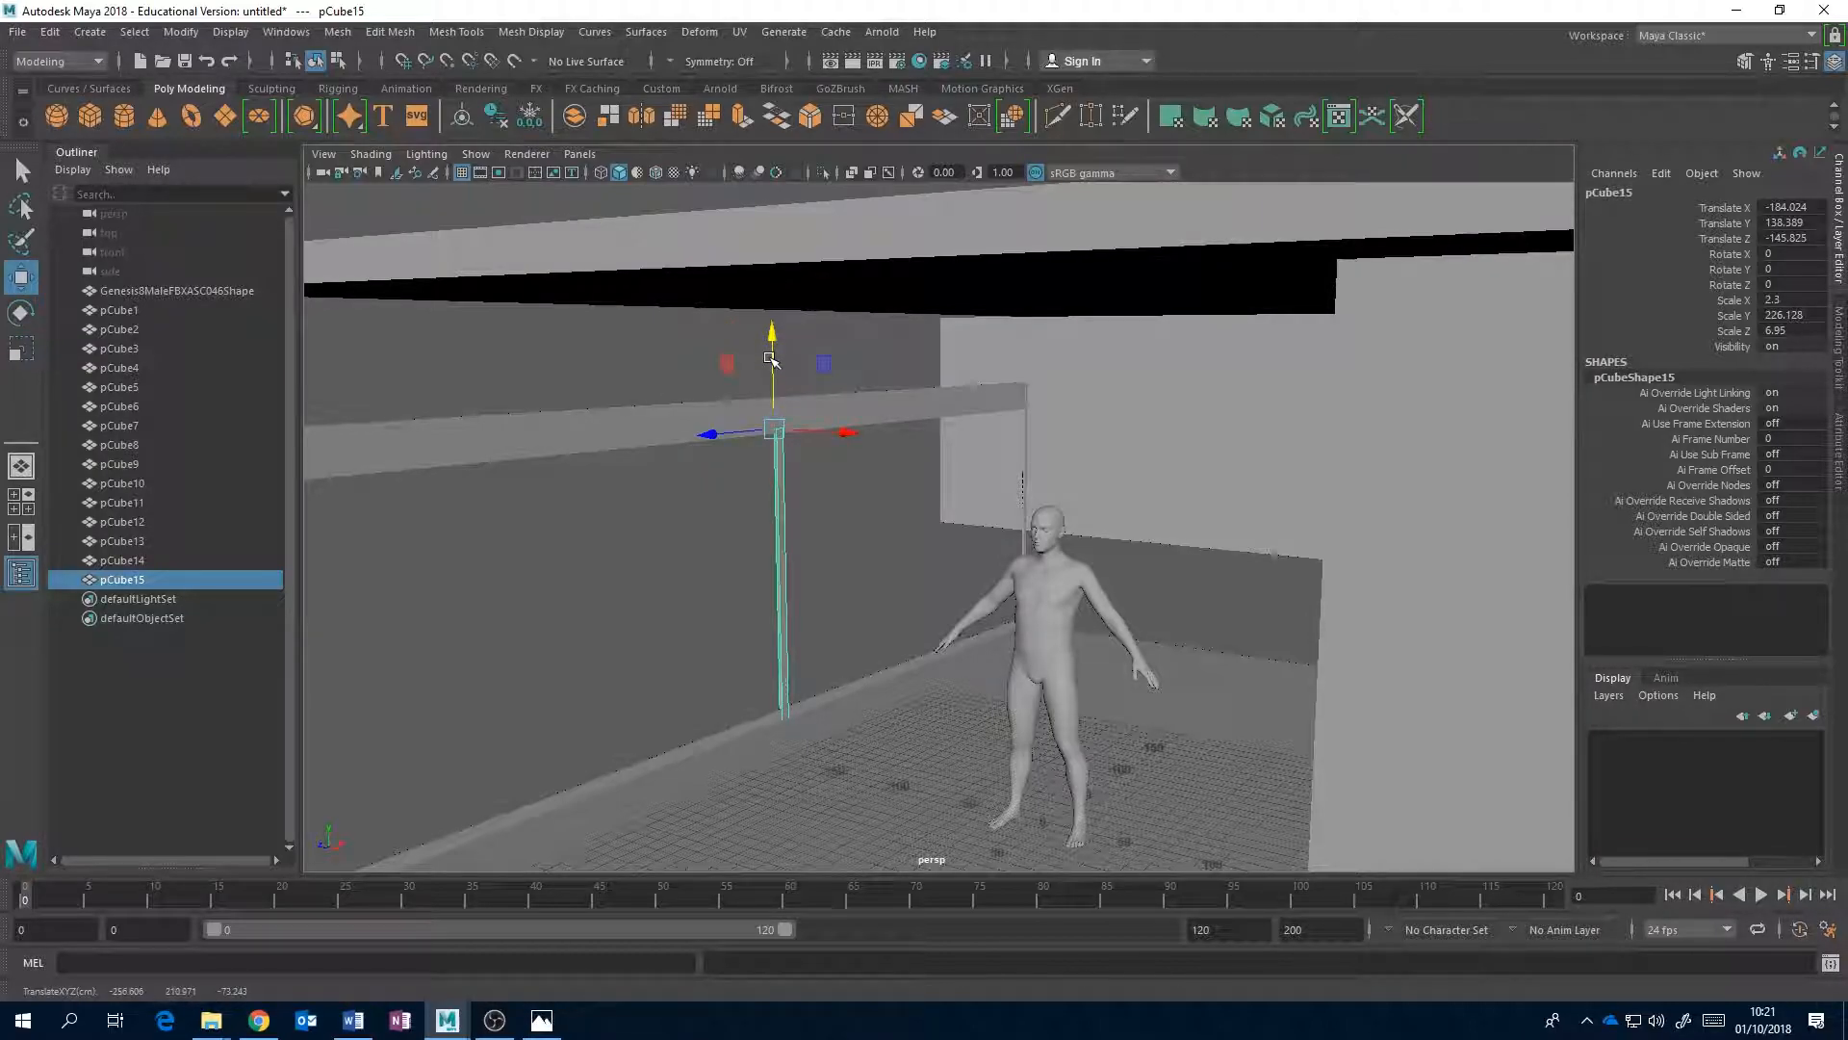
{"action": "key", "text": "r"}
{"action": "left_click_drag", "start_coordinate": [773, 343], "coordinate": [891, 420]}
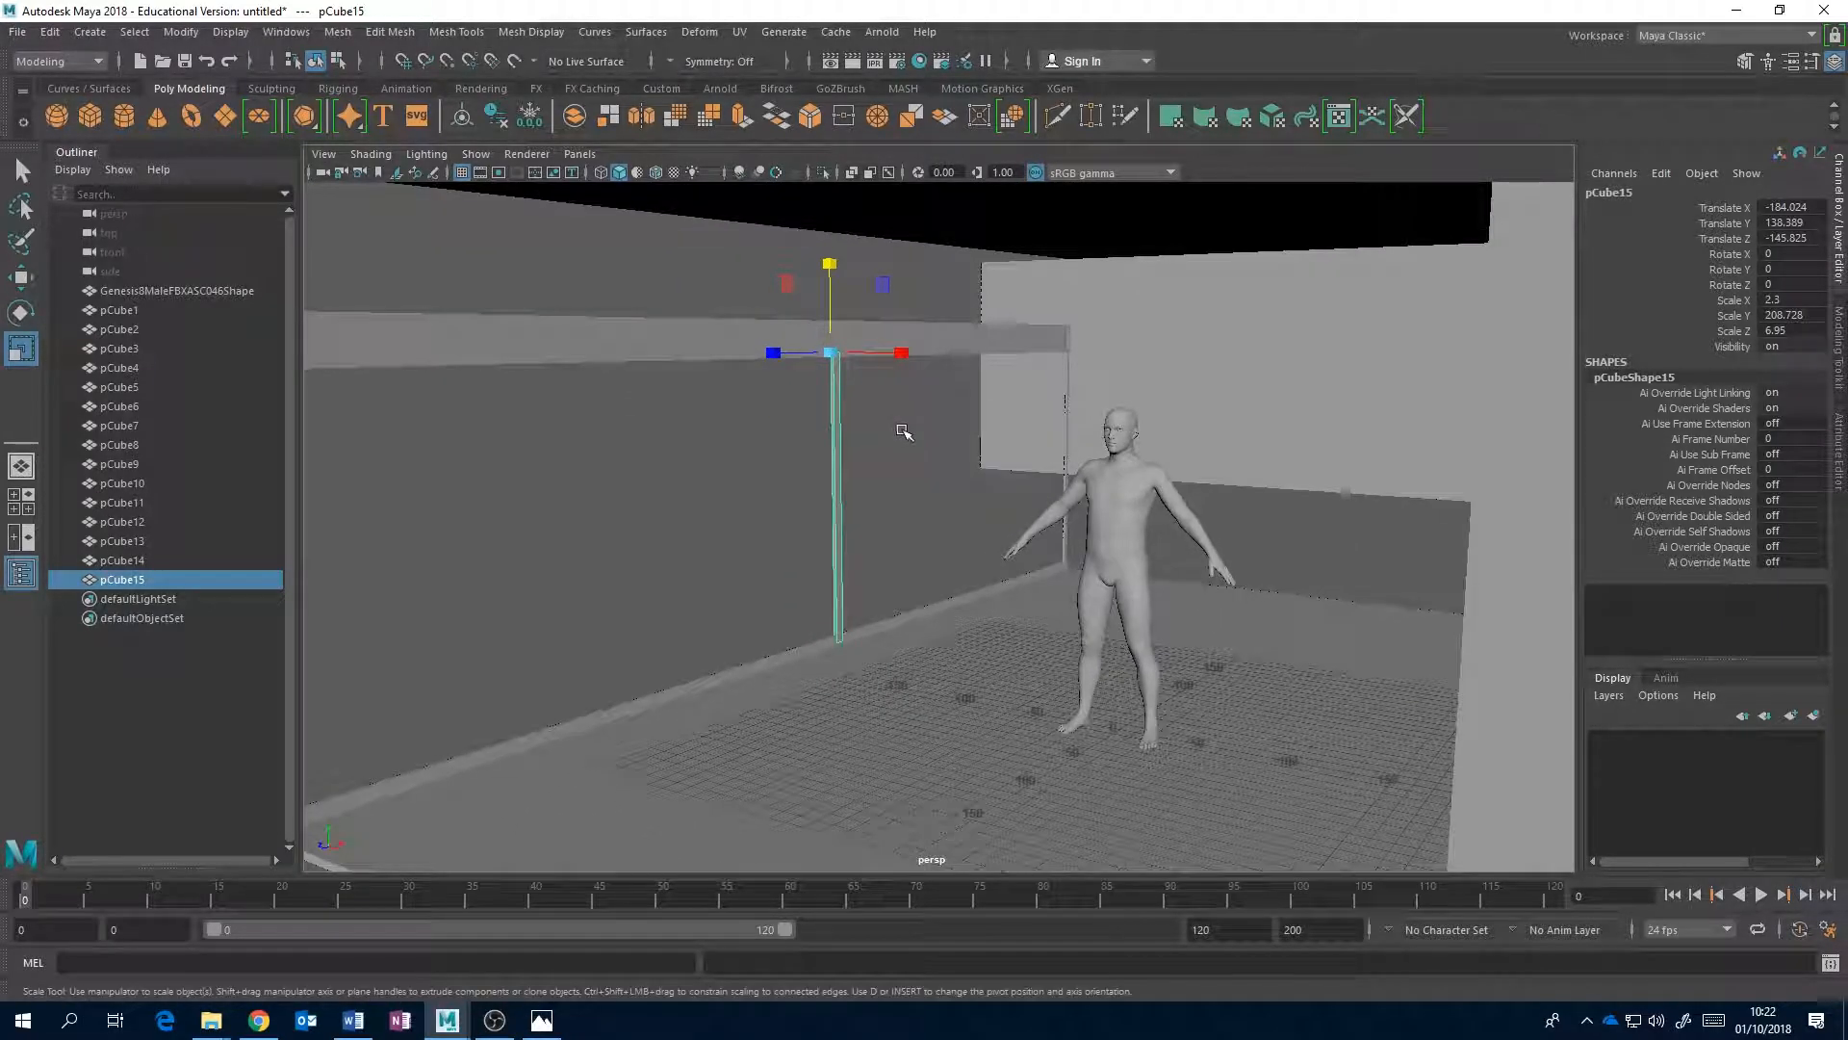
- Lower the middle post to a Translate Y of about 135.0 so its top meets the upper beam's underside
{"action": "right_click_drag", "start_coordinate": [900, 359], "coordinate": [944, 400], "text": "alt"}
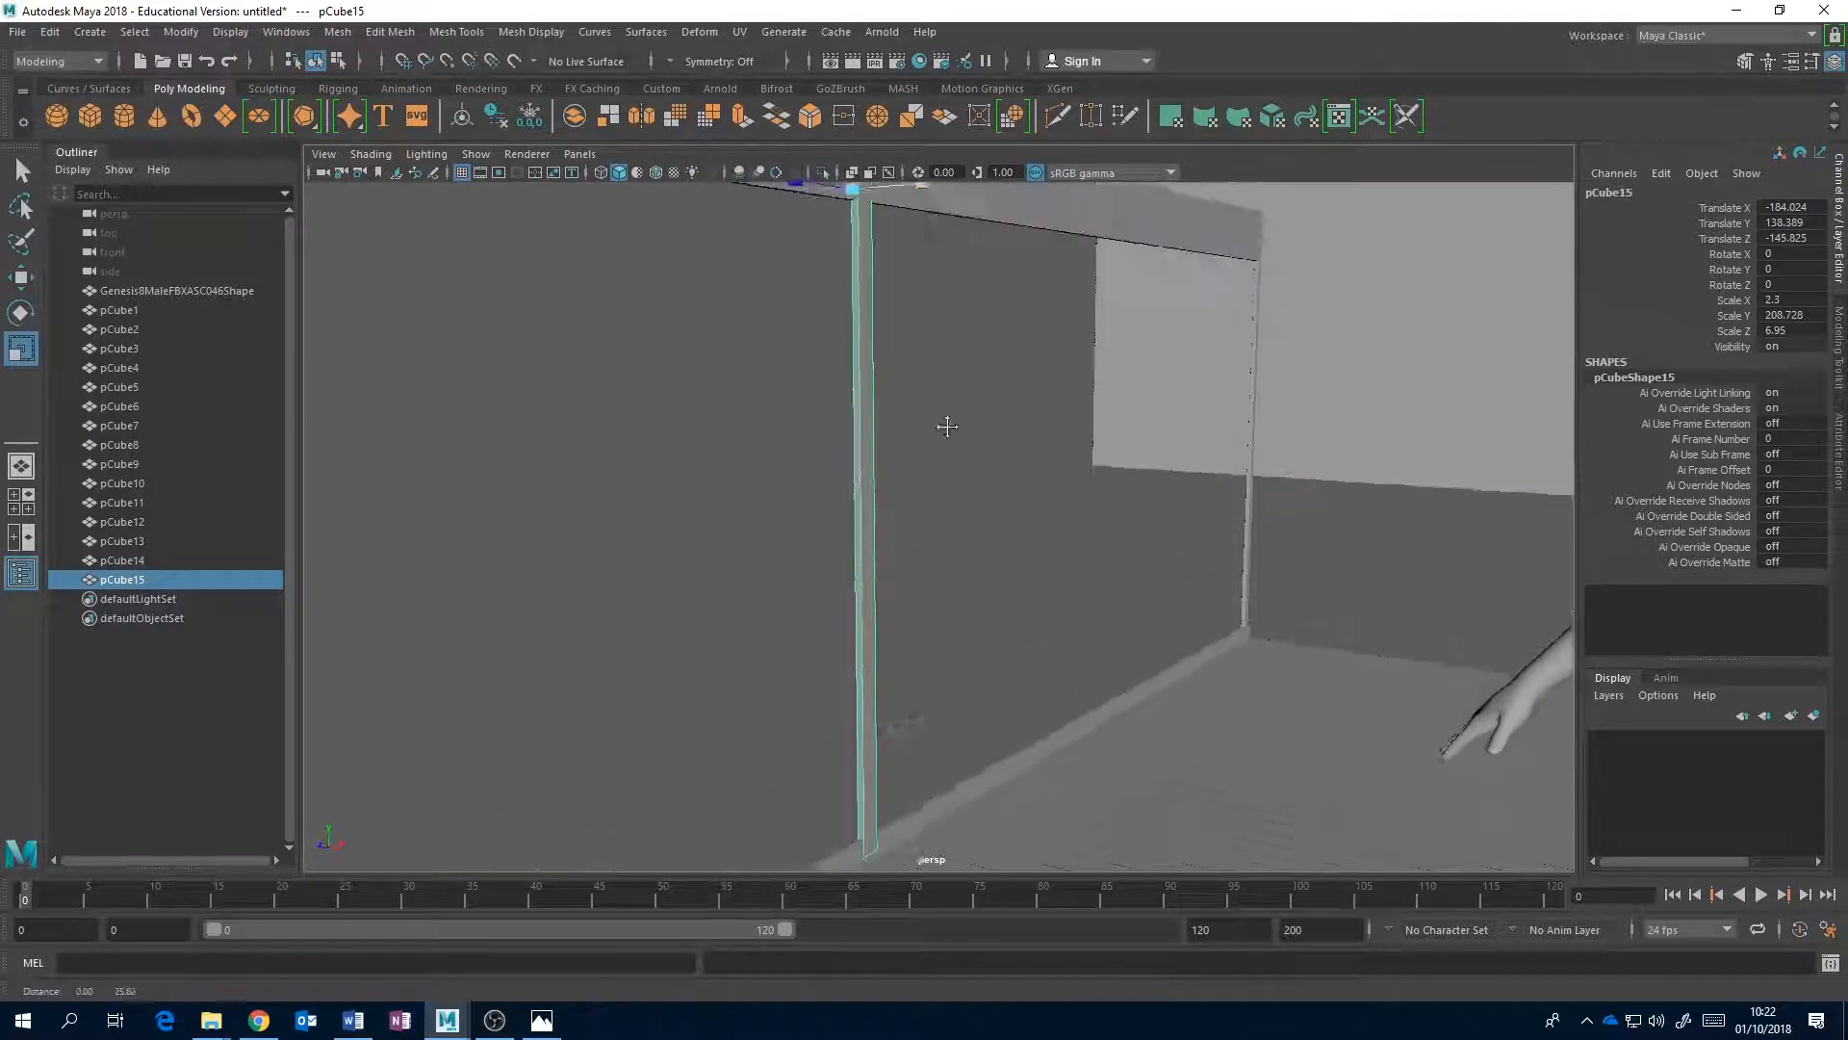
{"action": "middle_click_drag", "start_coordinate": [945, 401], "coordinate": [949, 493], "text": "alt"}
{"action": "mouse_move", "coordinate": [908, 358]}
{"action": "left_mouse_down", "text": "alt"}
{"action": "mouse_move", "coordinate": [904, 280]}
{"action": "mouse_move", "coordinate": [906, 361]}
{"action": "left_mouse_up", "text": "alt"}
{"action": "key", "text": "w"}
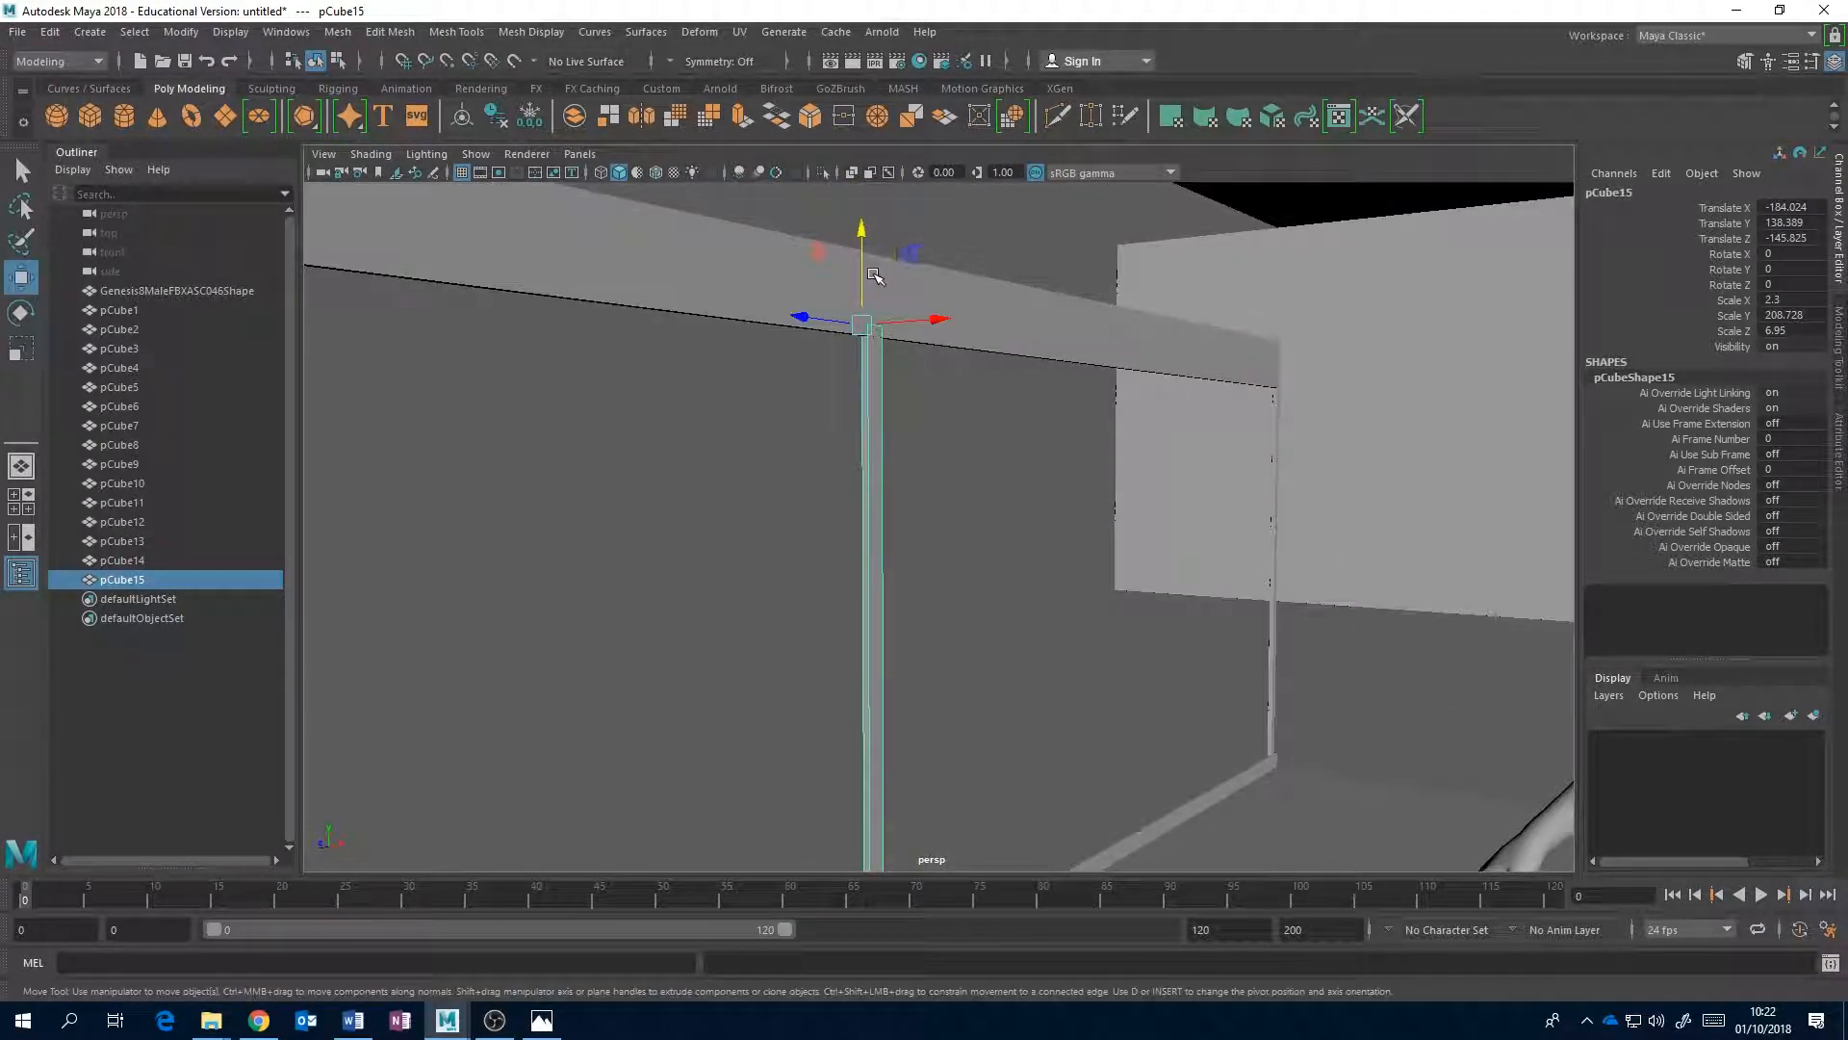
{"action": "left_click_drag", "start_coordinate": [864, 254], "coordinate": [1275, 388]}
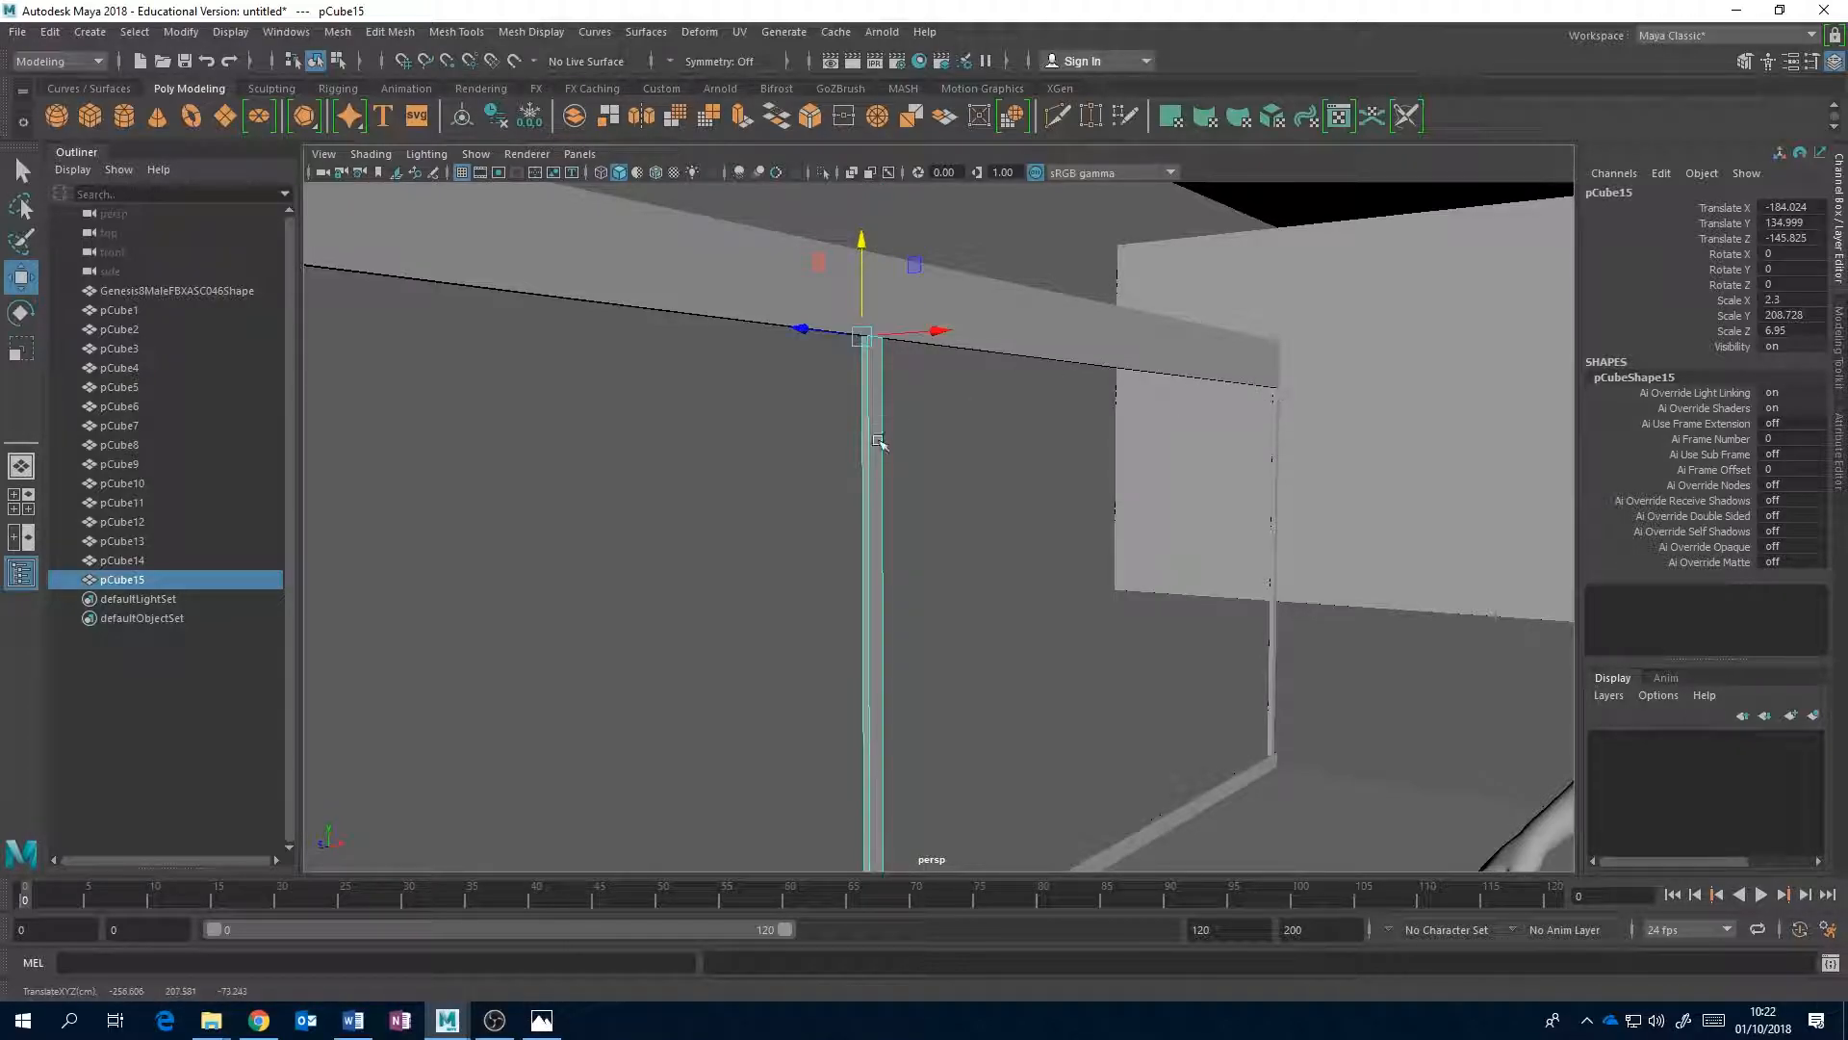
{"action": "middle_click_drag", "start_coordinate": [936, 521], "coordinate": [929, 446], "text": "alt"}
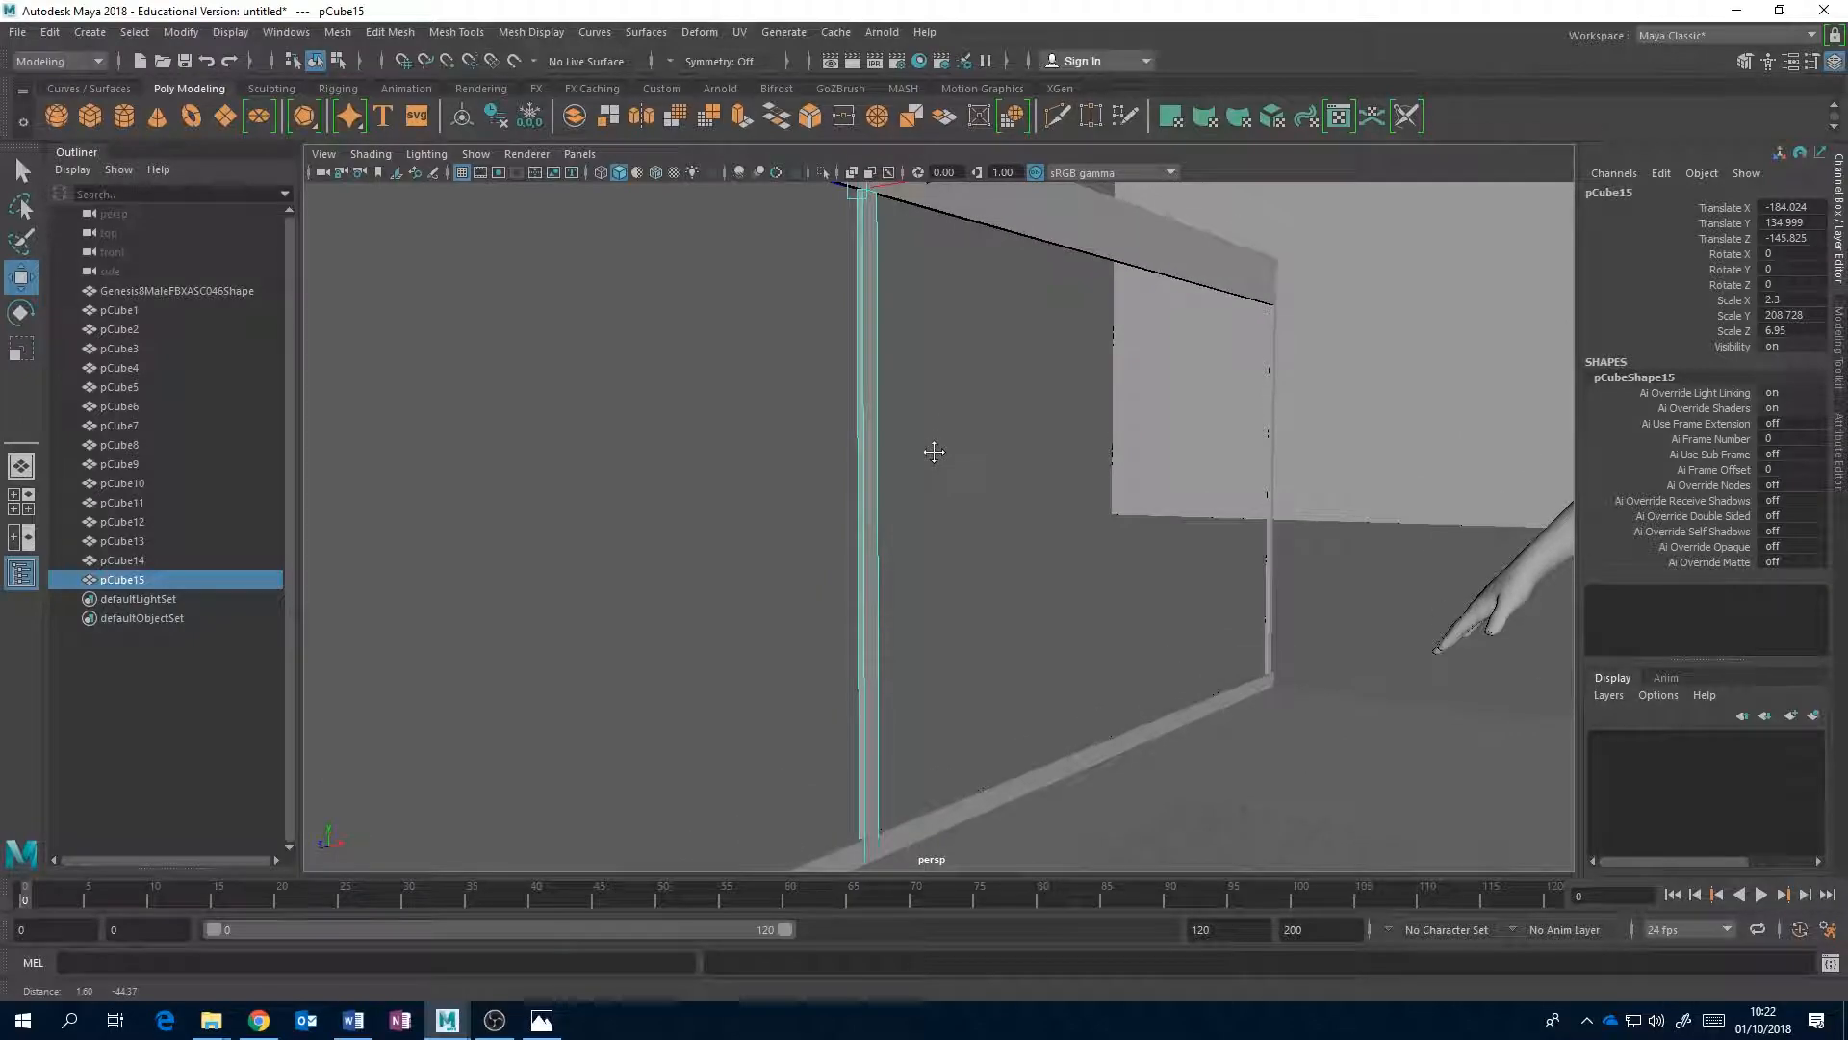
- Duplicate the middle post, slide the copy along Z to about 124.3, and compare the spacing with the reference photo
{"action": "scroll", "coordinate": [931, 447], "scroll_direction": "down", "scroll_amount": 5}
{"action": "key", "text": "ctrl+d"}
{"action": "left_click_drag", "start_coordinate": [845, 384], "coordinate": [480, 416]}
{"action": "left_click_drag", "start_coordinate": [479, 416], "coordinate": [655, 517], "text": "alt"}
{"action": "scroll", "coordinate": [679, 418], "scroll_direction": "down", "scroll_amount": 3}
{"action": "middle_click_drag", "start_coordinate": [678, 417], "coordinate": [771, 495], "text": "alt"}
{"action": "left_click_drag", "start_coordinate": [771, 495], "coordinate": [973, 424], "text": "alt"}
{"action": "scroll", "coordinate": [963, 424], "scroll_direction": "up", "scroll_amount": 2}
{"action": "middle_click_drag", "start_coordinate": [896, 425], "coordinate": [921, 383], "text": "alt"}
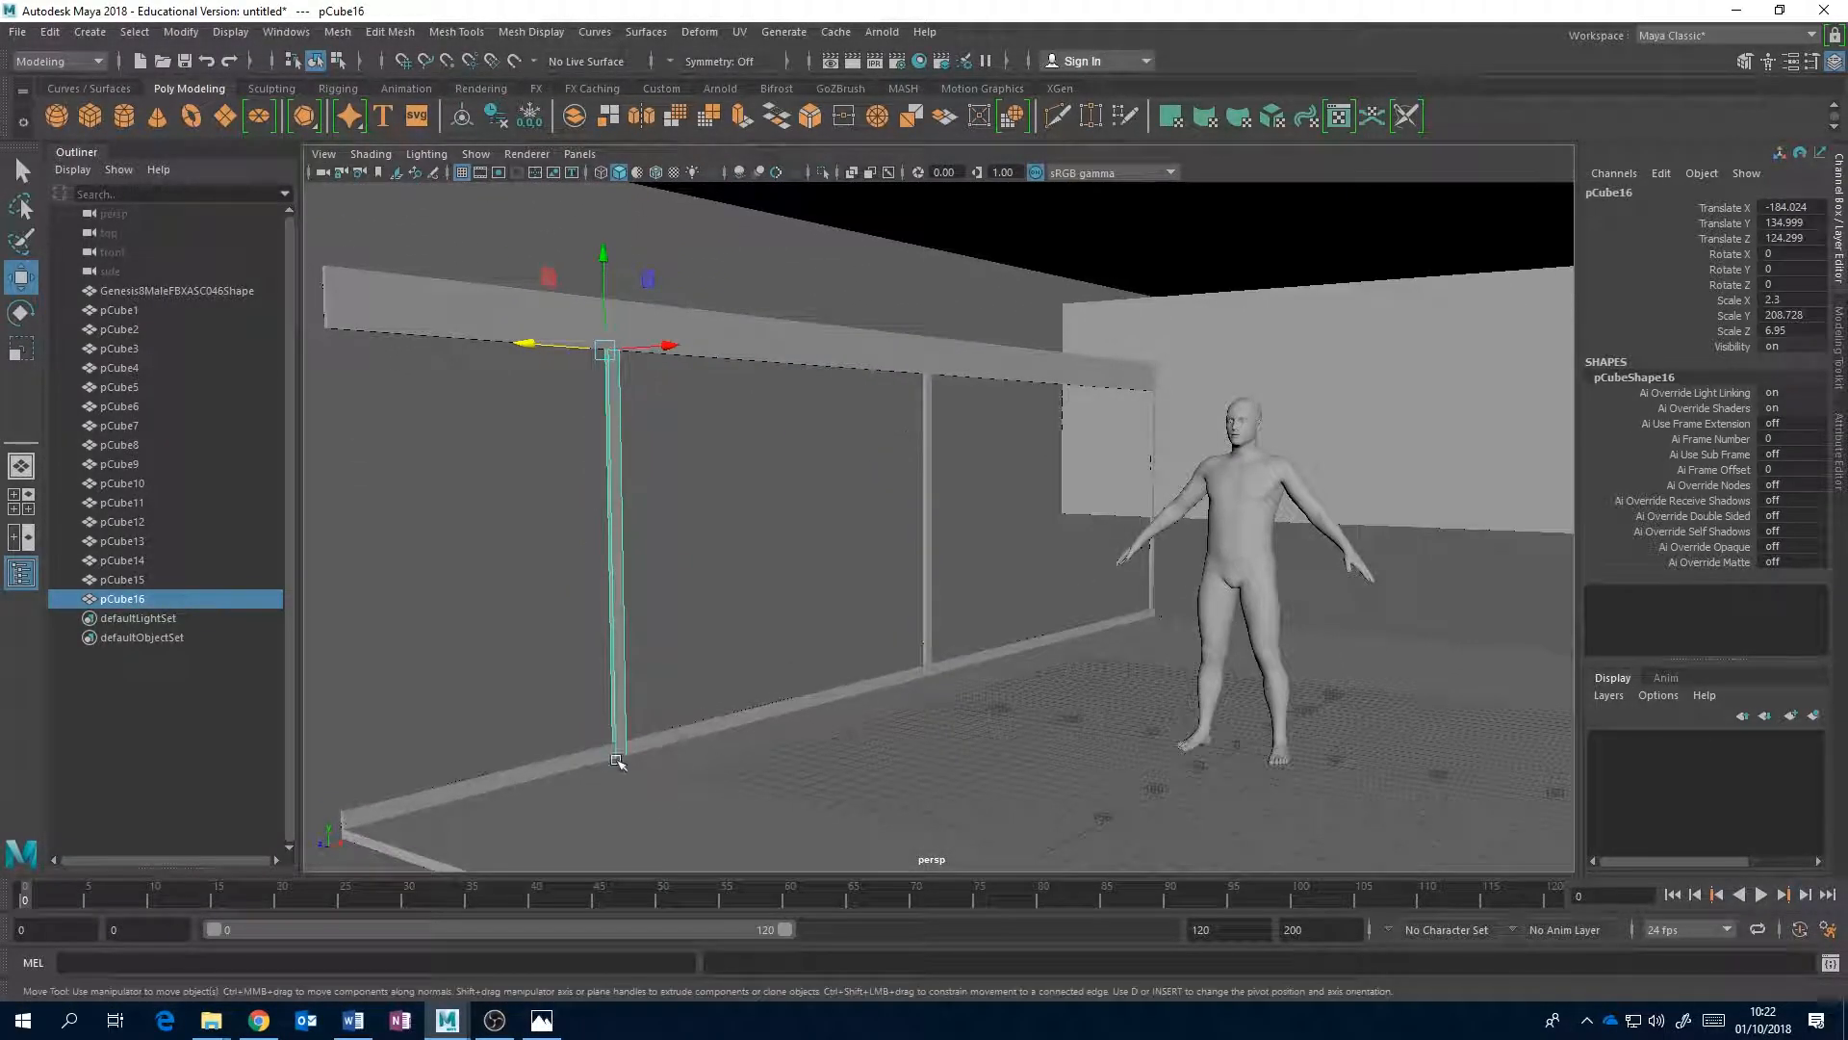
{"action": "left_click", "coordinate": [541, 1020]}
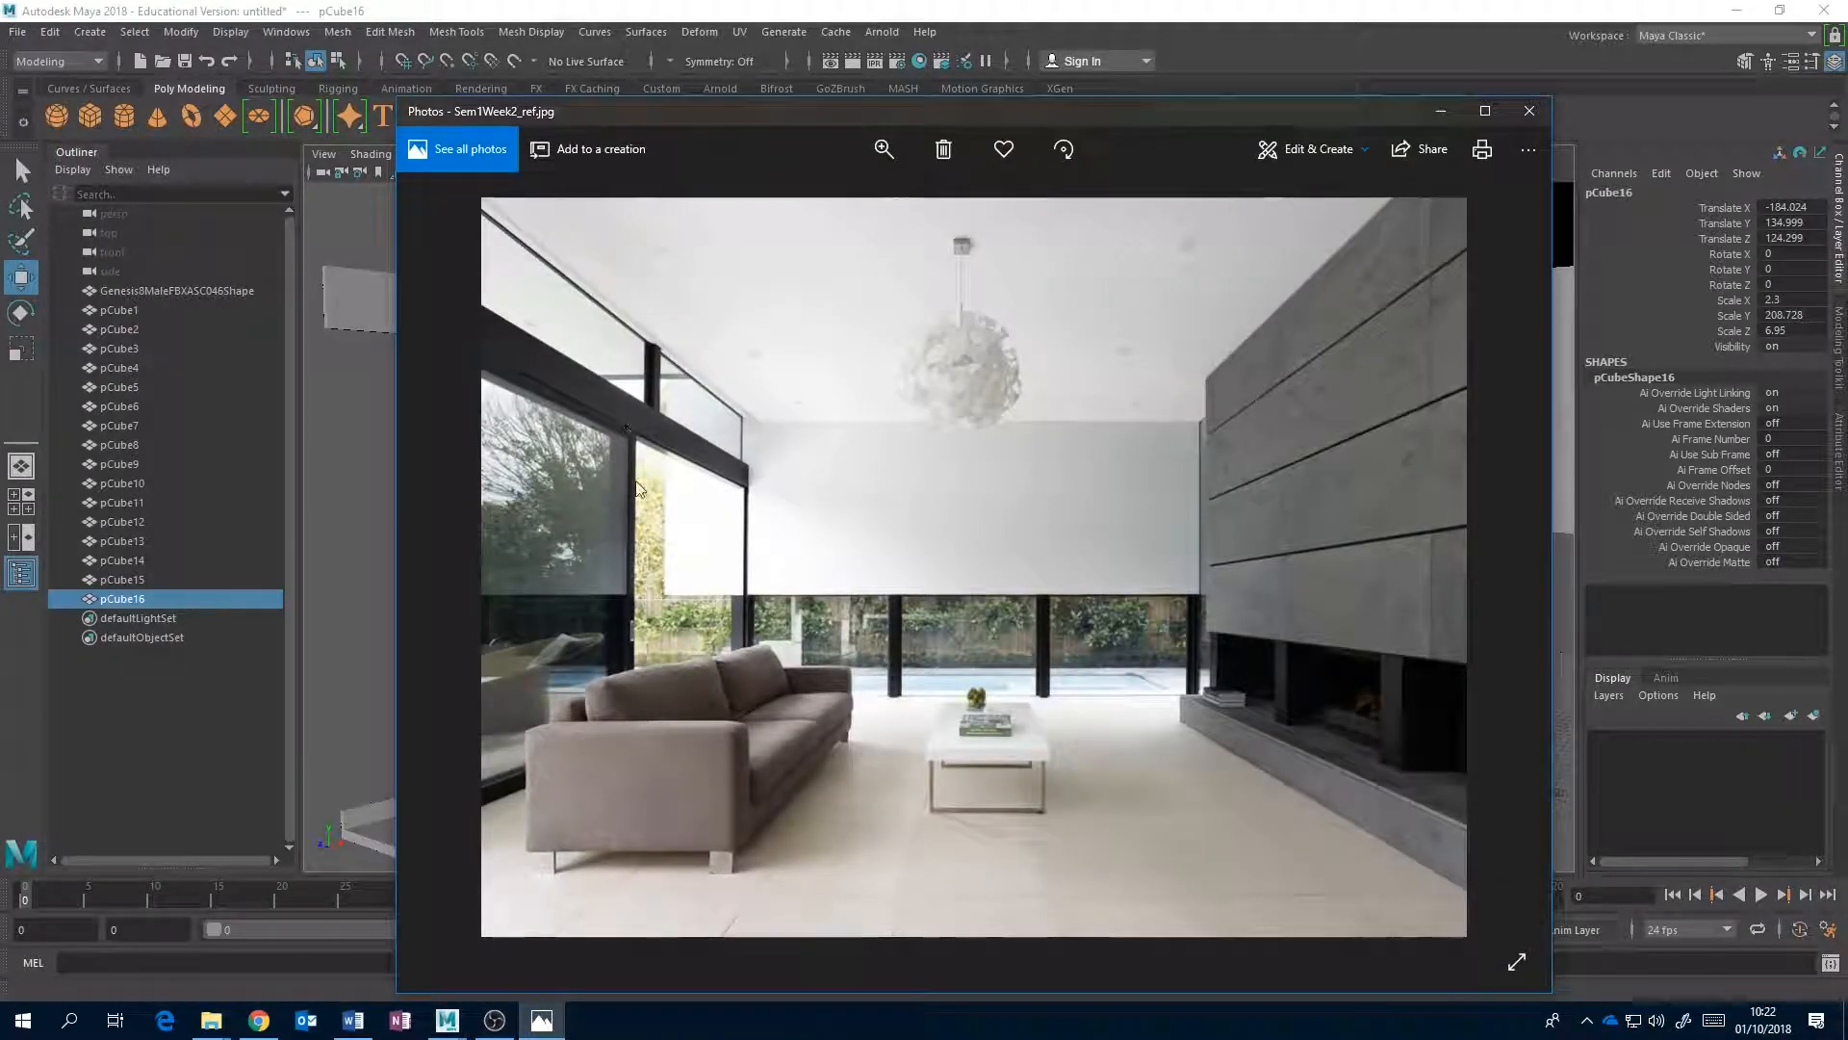
{"action": "left_click", "coordinate": [864, 10]}
- Duplicate the newest post and reshape the copy into a thin horizontal rail beneath the upper beam, between the two posts
{"action": "scroll", "coordinate": [871, 616], "scroll_direction": "up", "scroll_amount": 4}
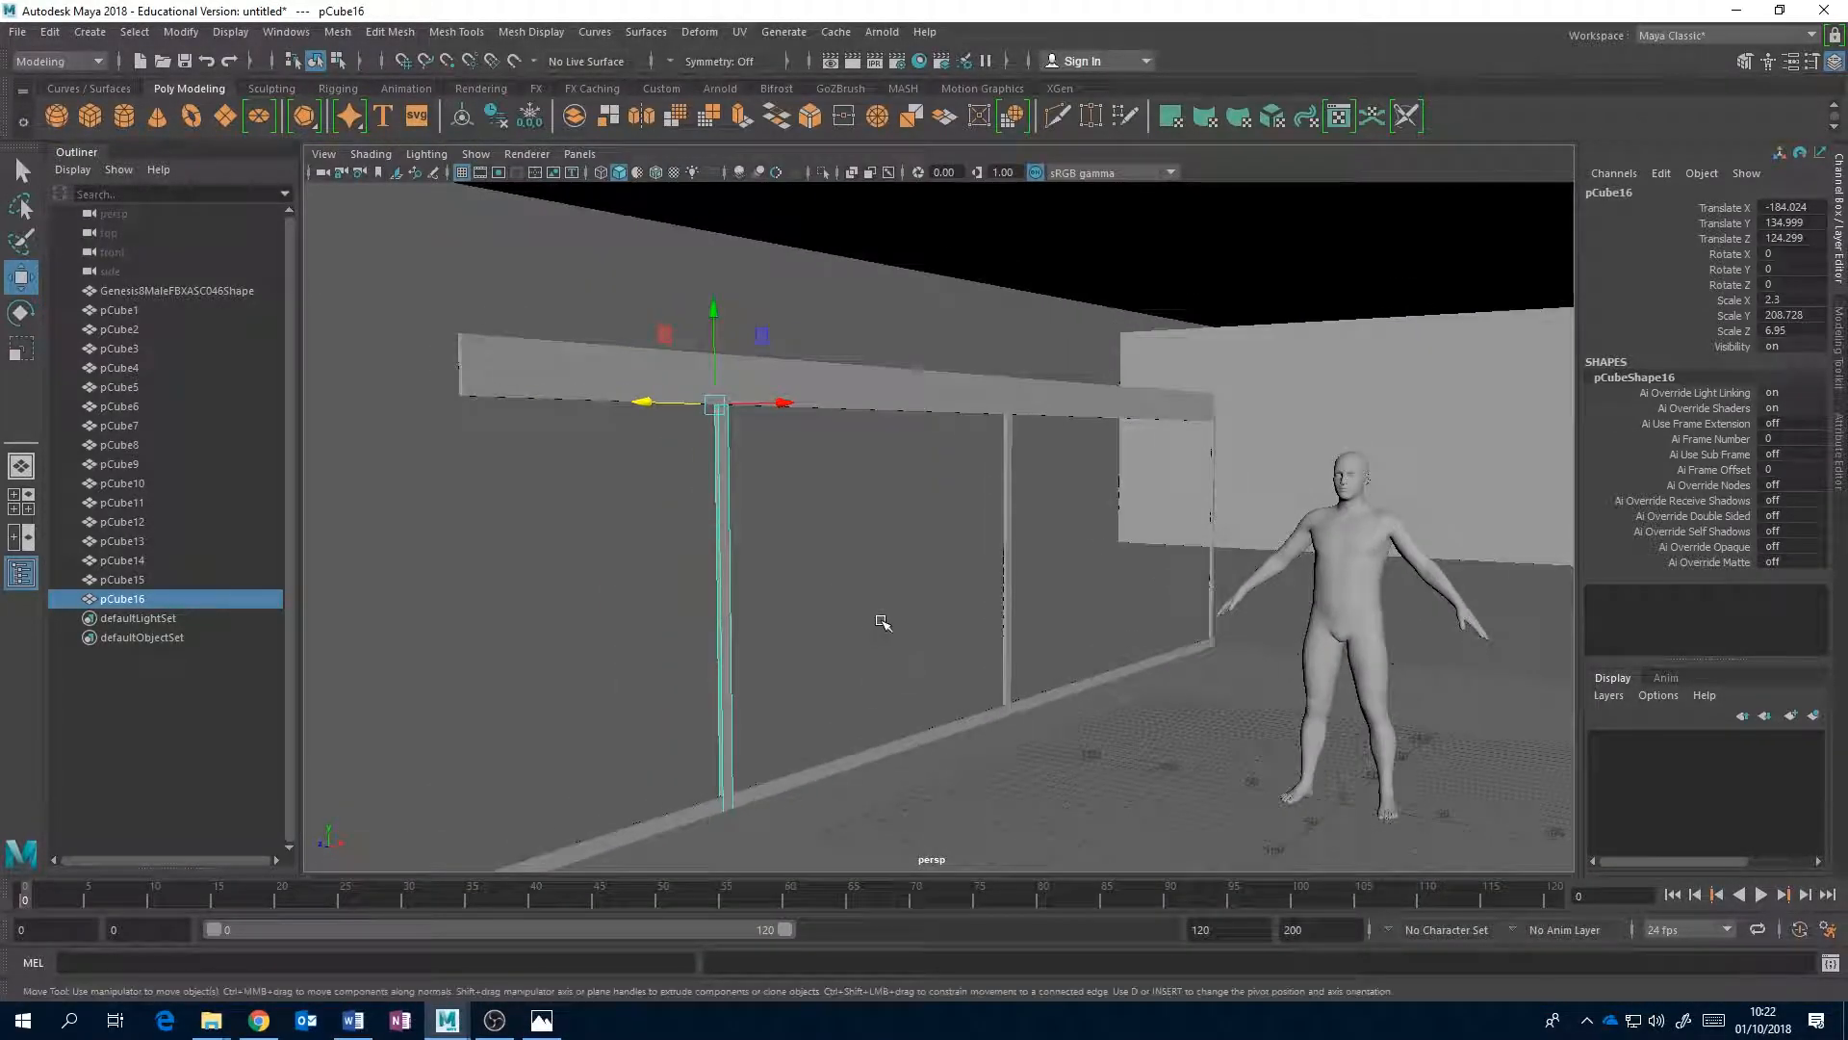
{"action": "key", "text": "ctrl+d"}
{"action": "left_click_drag", "start_coordinate": [571, 462], "coordinate": [584, 455]}
{"action": "key", "text": "r"}
{"action": "left_click_drag", "start_coordinate": [631, 375], "coordinate": [433, 486]}
{"action": "left_click_drag", "start_coordinate": [612, 461], "coordinate": [413, 487]}
{"action": "key", "text": "ctrl+z"}
{"action": "left_click_drag", "start_coordinate": [559, 462], "coordinate": [318, 472]}
{"action": "left_click_drag", "start_coordinate": [561, 463], "coordinate": [541, 463]}
{"action": "middle_click_drag", "start_coordinate": [695, 535], "coordinate": [695, 449], "text": "alt"}
- Duplicate the horizontal rail and lower the copy to the sill between the two posts
{"action": "key", "text": "ctrl+d"}
{"action": "key", "text": "w"}
{"action": "left_click_drag", "start_coordinate": [627, 246], "coordinate": [626, 793]}
{"action": "left_click", "coordinate": [767, 615]}
{"action": "middle_click_drag", "start_coordinate": [996, 593], "coordinate": [771, 603], "text": "alt"}
{"action": "left_click_drag", "start_coordinate": [771, 603], "coordinate": [745, 585], "text": "alt"}
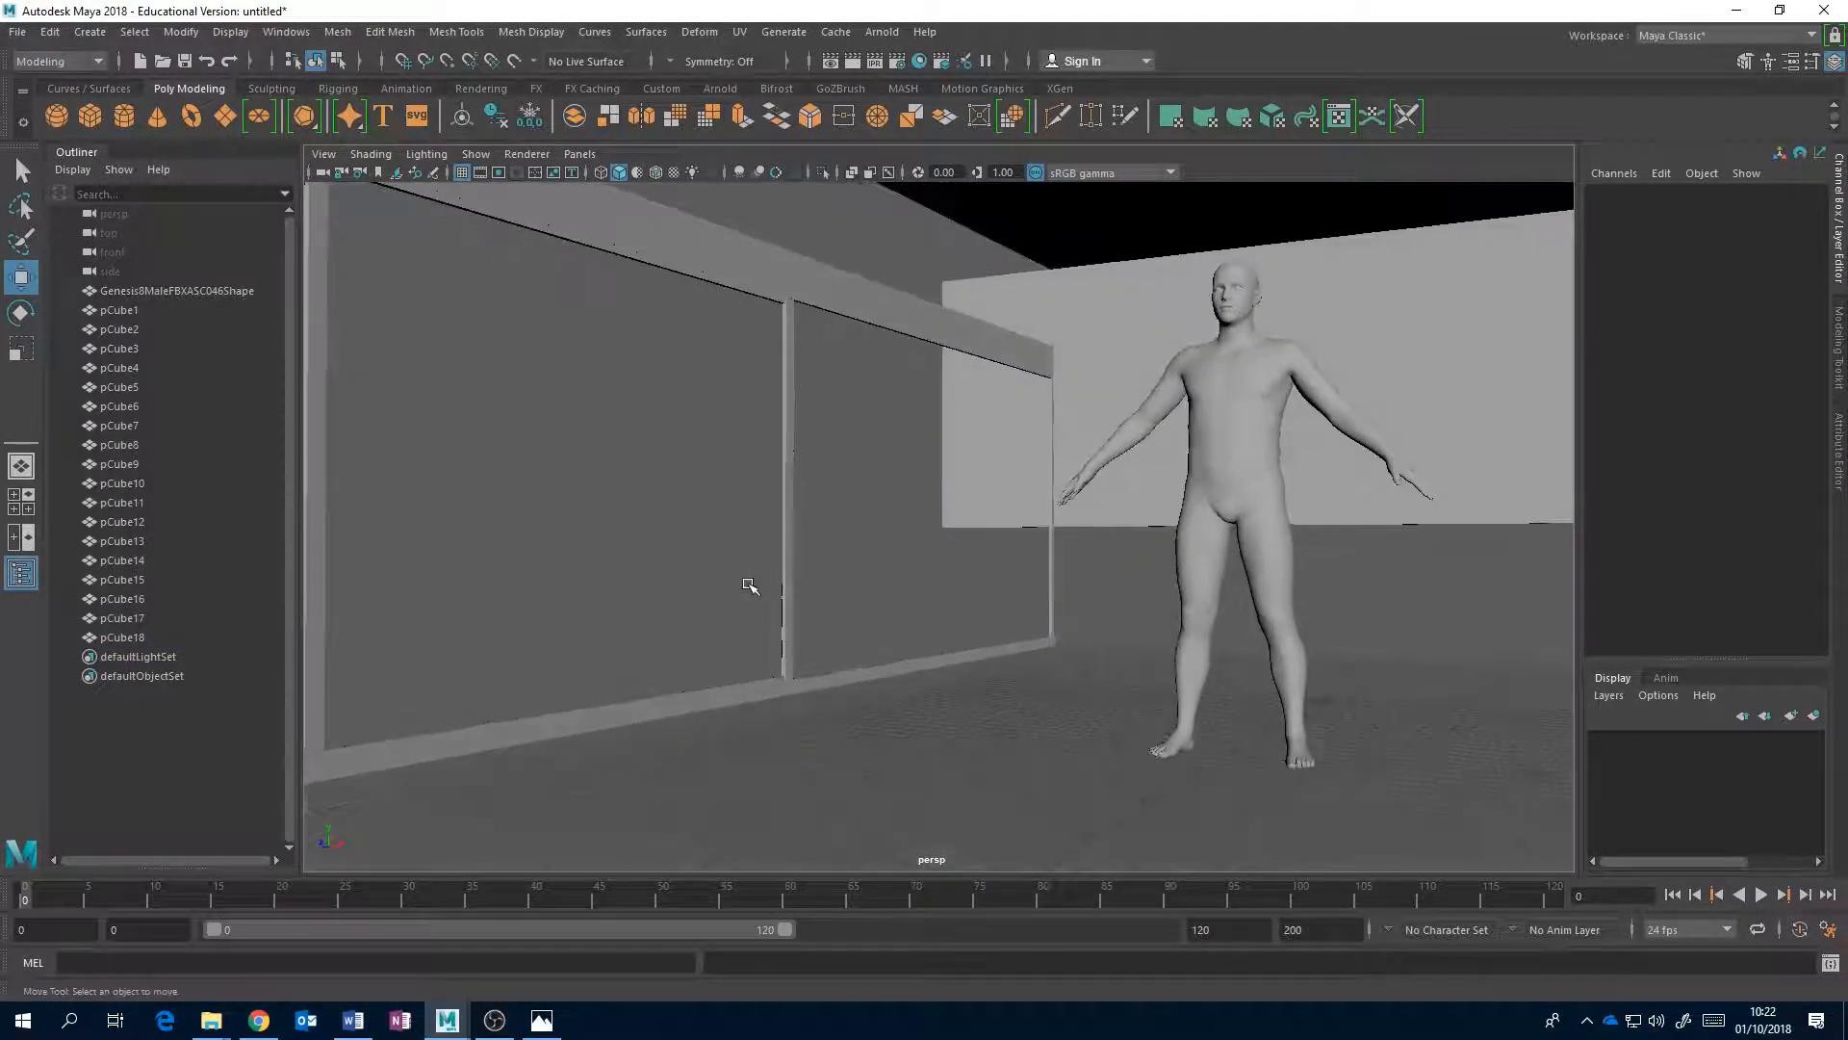
- Turn on wireframe on shaded and compare the side window frame with the reference photo
{"action": "left_click", "coordinate": [657, 171]}
{"action": "left_click_drag", "start_coordinate": [932, 484], "coordinate": [706, 591], "text": "alt"}
{"action": "middle_click_drag", "start_coordinate": [706, 591], "coordinate": [832, 618], "text": "alt"}
{"action": "left_click_drag", "start_coordinate": [832, 618], "coordinate": [815, 624], "text": "alt"}
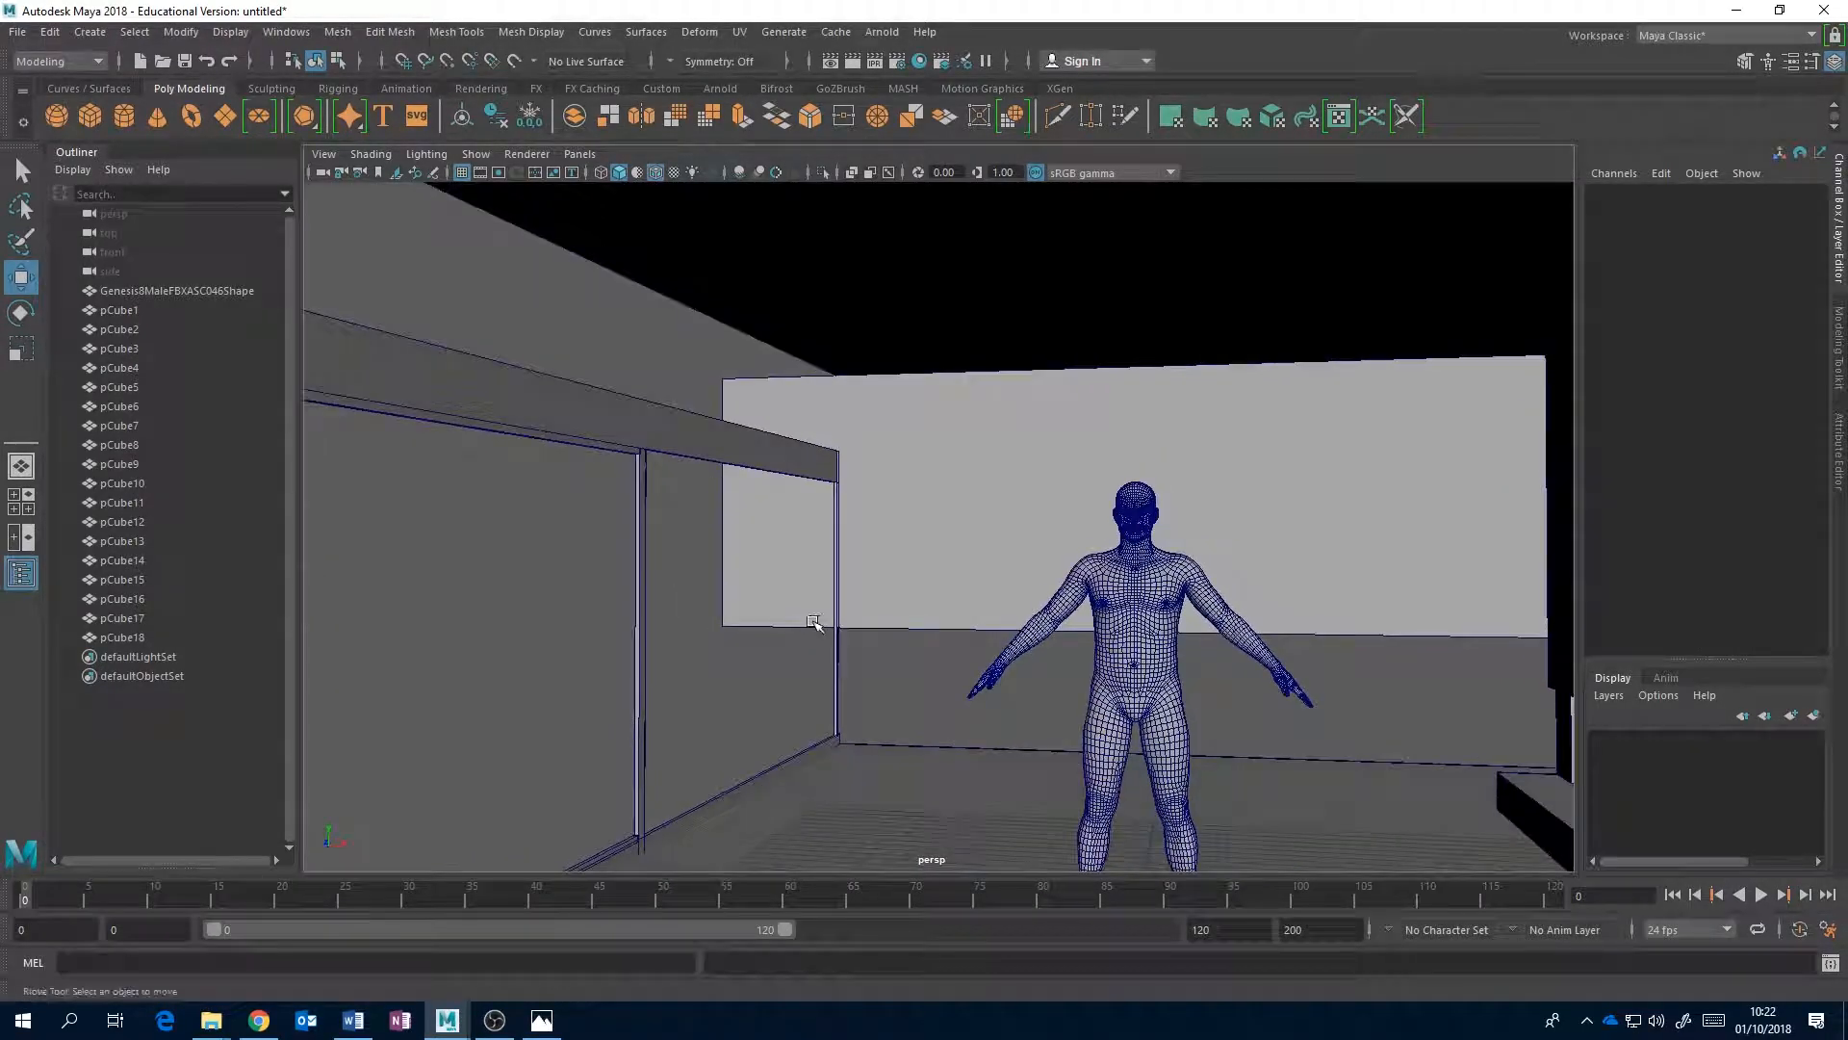
{"action": "scroll", "coordinate": [816, 622], "scroll_direction": "down", "scroll_amount": 5}
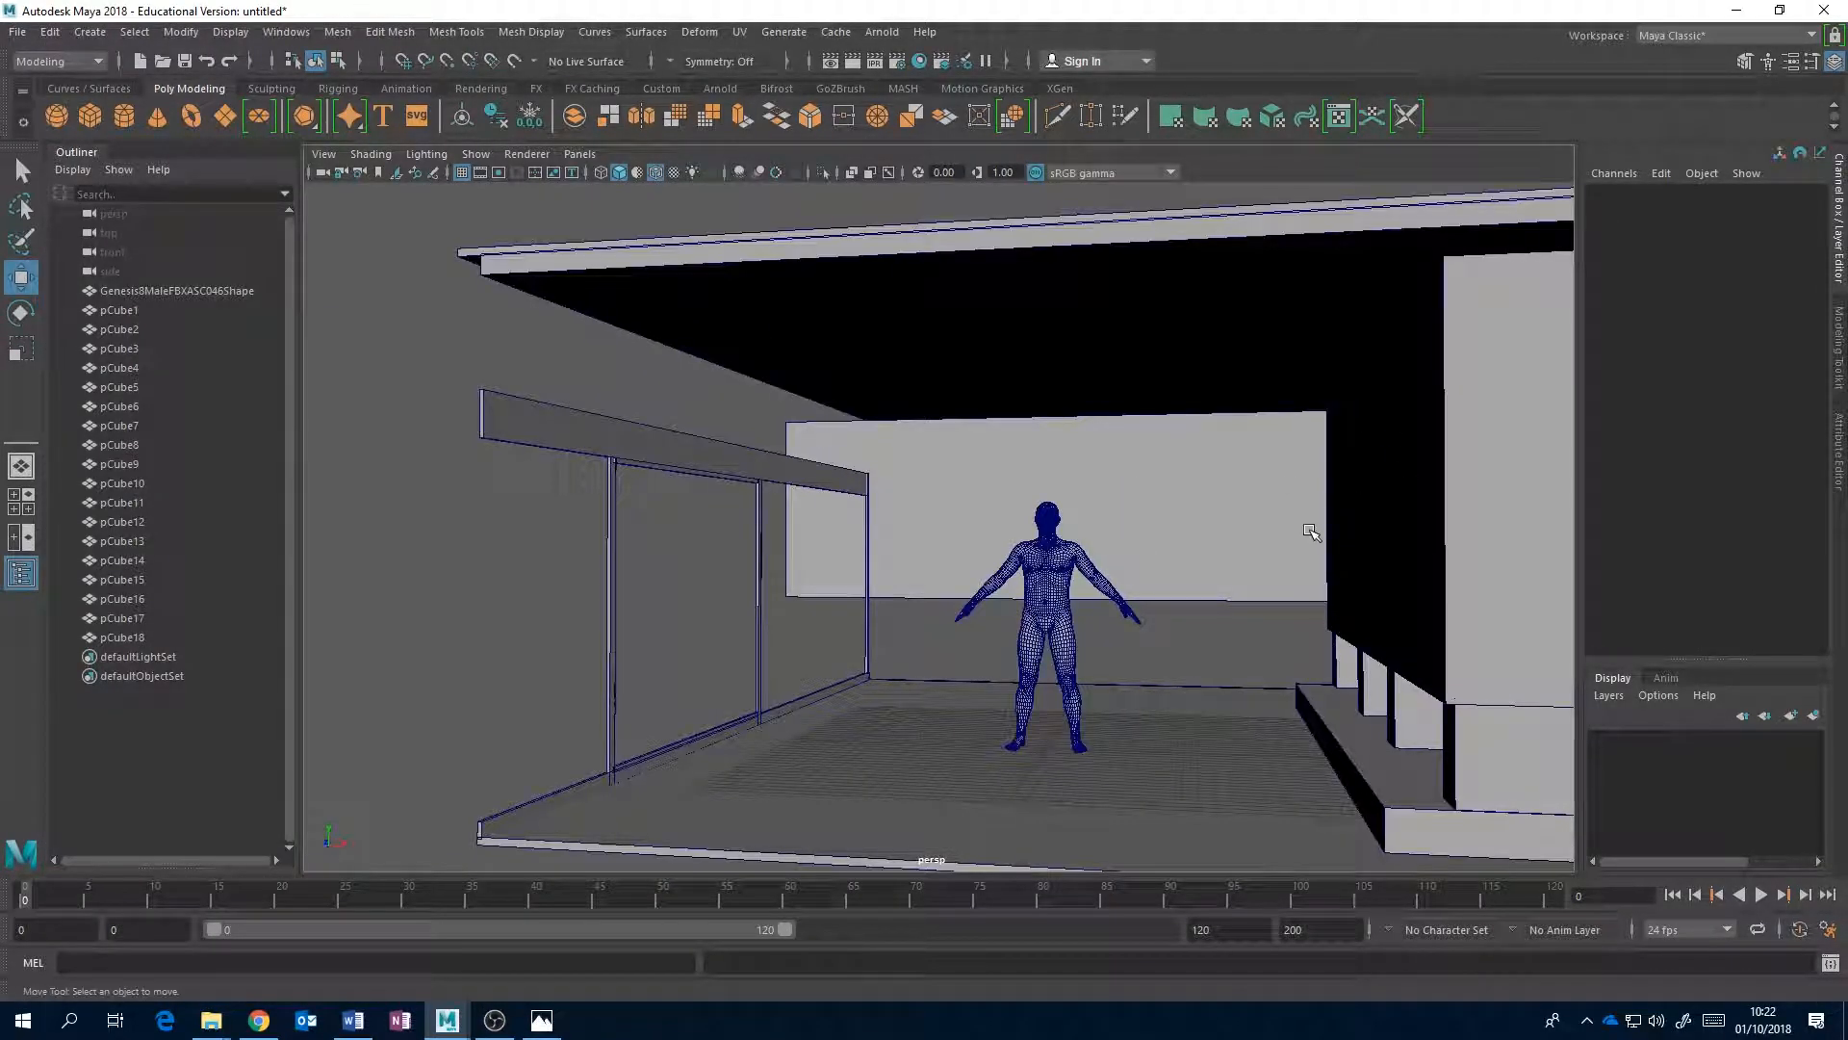
{"action": "middle_click_drag", "start_coordinate": [862, 649], "coordinate": [1059, 684], "text": "alt"}
{"action": "scroll", "coordinate": [833, 575], "scroll_direction": "up", "scroll_amount": 4}
{"action": "left_click", "coordinate": [542, 1020]}
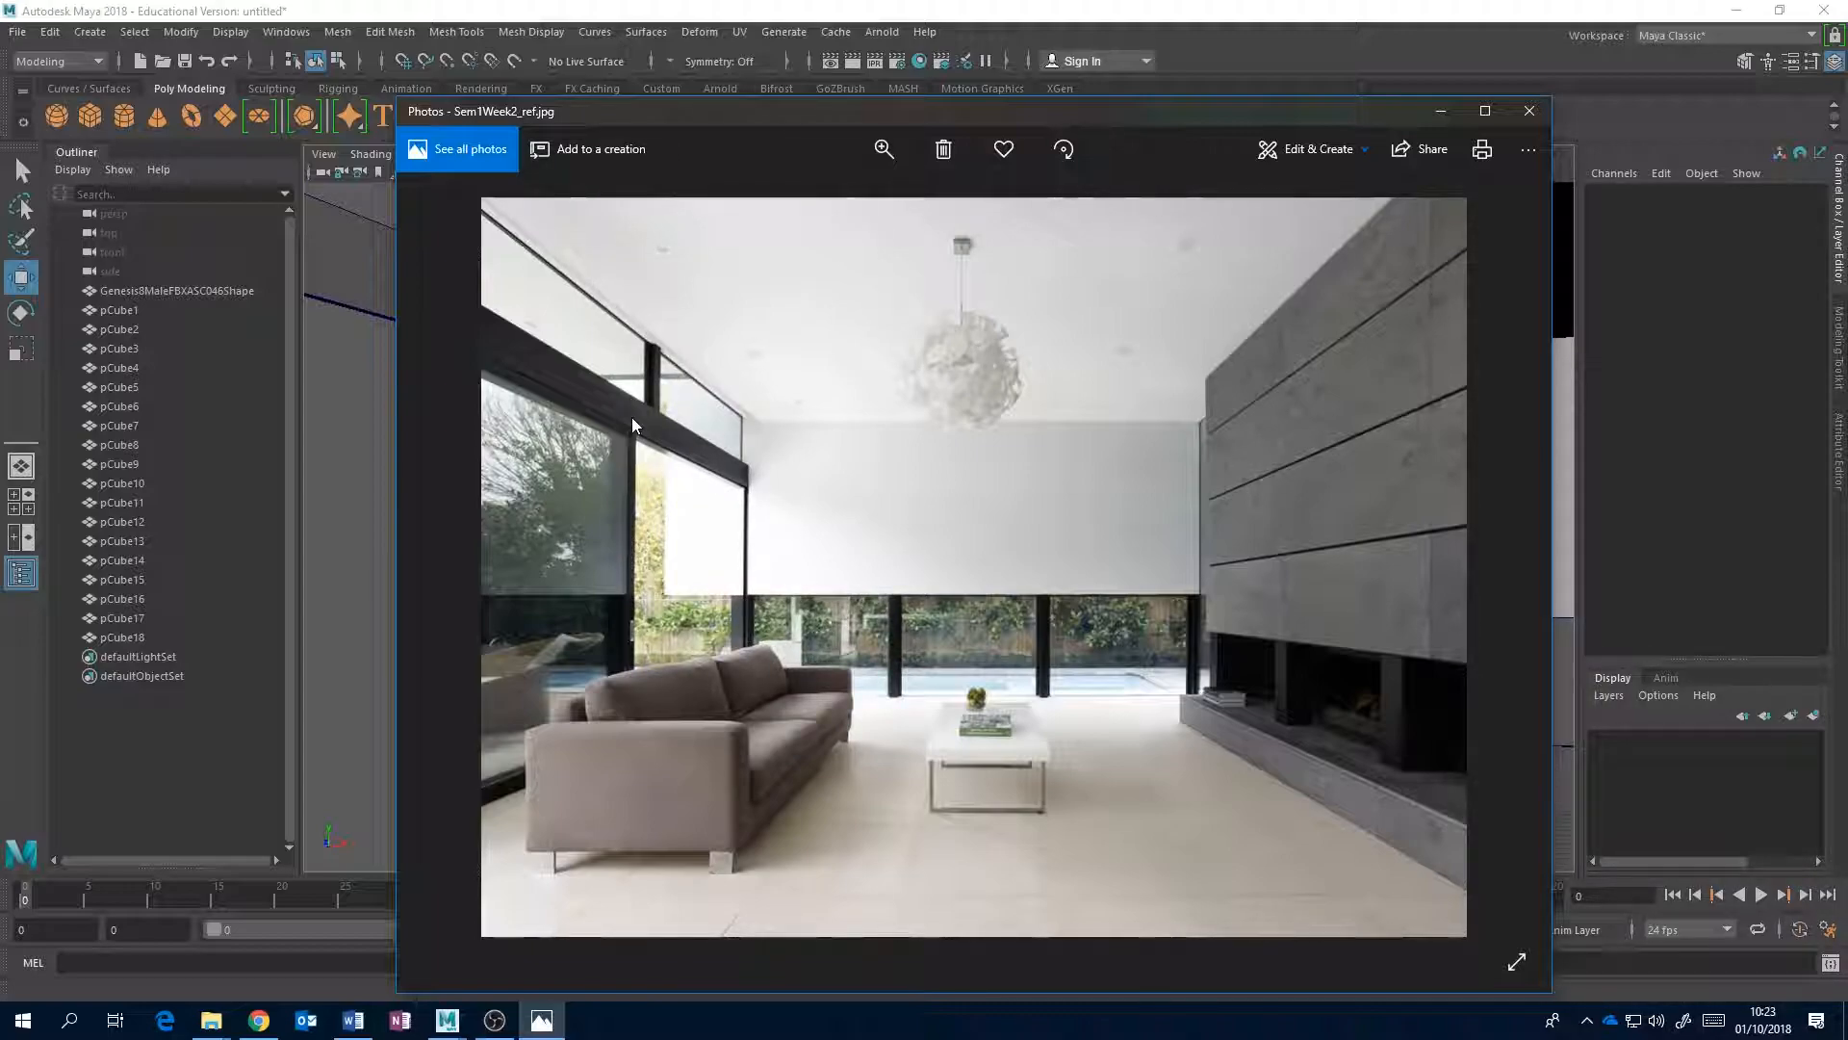
{"action": "left_click", "coordinate": [715, 7]}
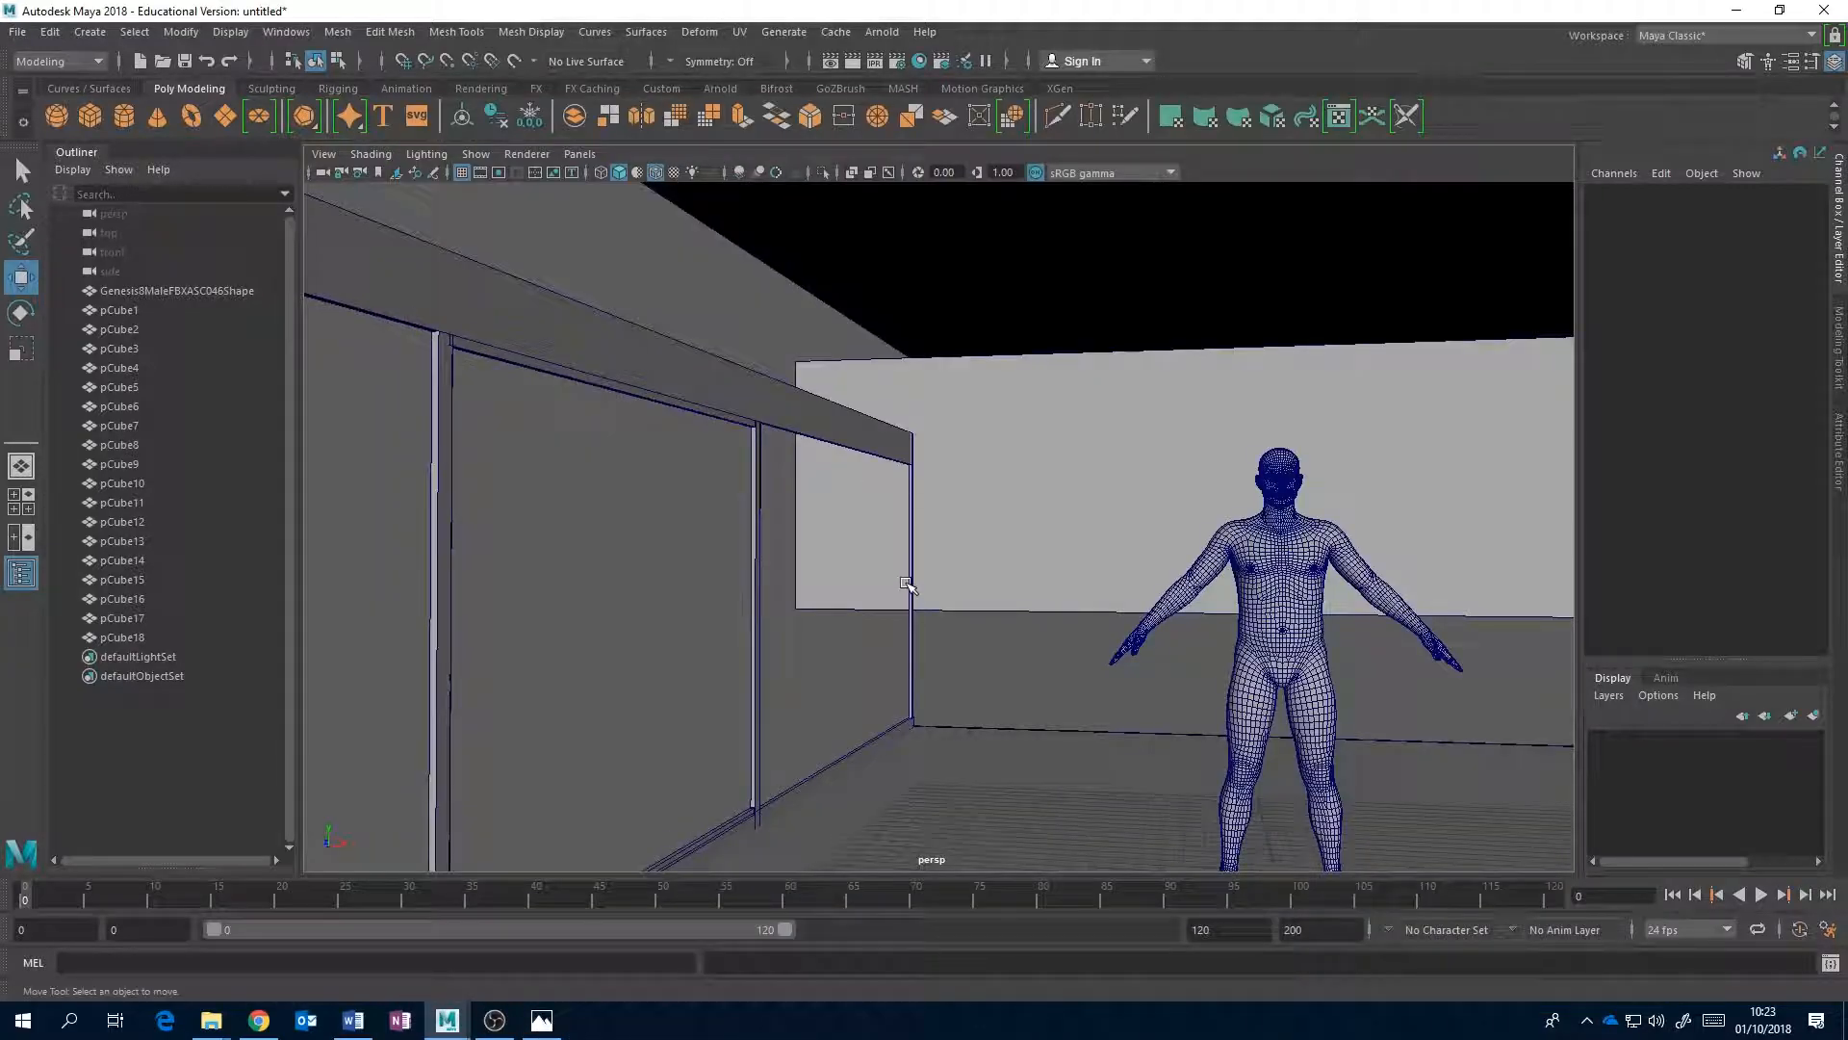
- Duplicate the middle post and move the copy above the upper side beam as a post for the high window
{"action": "left_click", "coordinate": [754, 529]}
{"action": "middle_click_drag", "start_coordinate": [832, 555], "coordinate": [918, 578], "text": "alt"}
{"action": "left_click_drag", "start_coordinate": [921, 580], "coordinate": [885, 586], "text": "alt"}
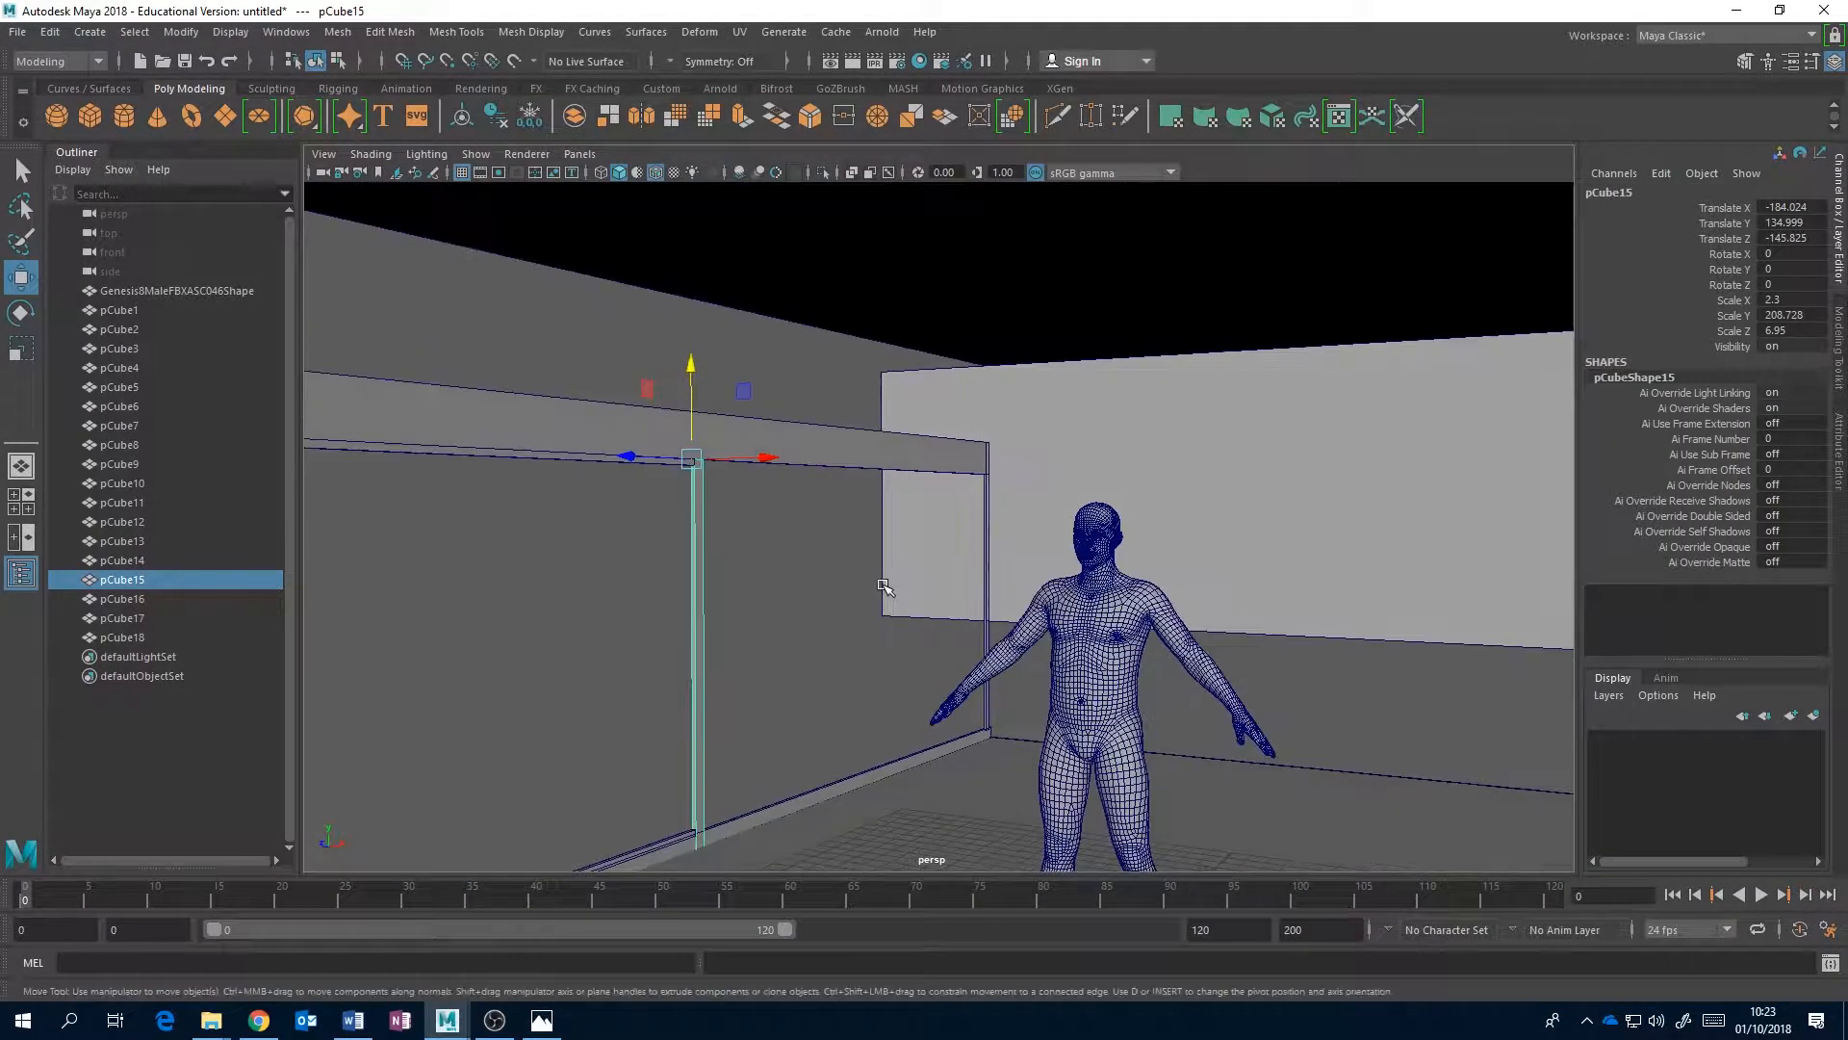
{"action": "middle_click_drag", "start_coordinate": [886, 586], "coordinate": [917, 587], "text": "alt"}
{"action": "key", "text": "ctrl+d"}
{"action": "left_click_drag", "start_coordinate": [747, 399], "coordinate": [572, 307]}
{"action": "key", "text": "r"}
{"action": "left_click_drag", "start_coordinate": [830, 475], "coordinate": [811, 551], "text": "alt"}
{"action": "left_click", "coordinate": [1029, 736]}
{"action": "left_click_drag", "start_coordinate": [1027, 690], "coordinate": [949, 664], "text": "alt"}
{"action": "middle_click_drag", "start_coordinate": [955, 664], "coordinate": [887, 626], "text": "alt"}
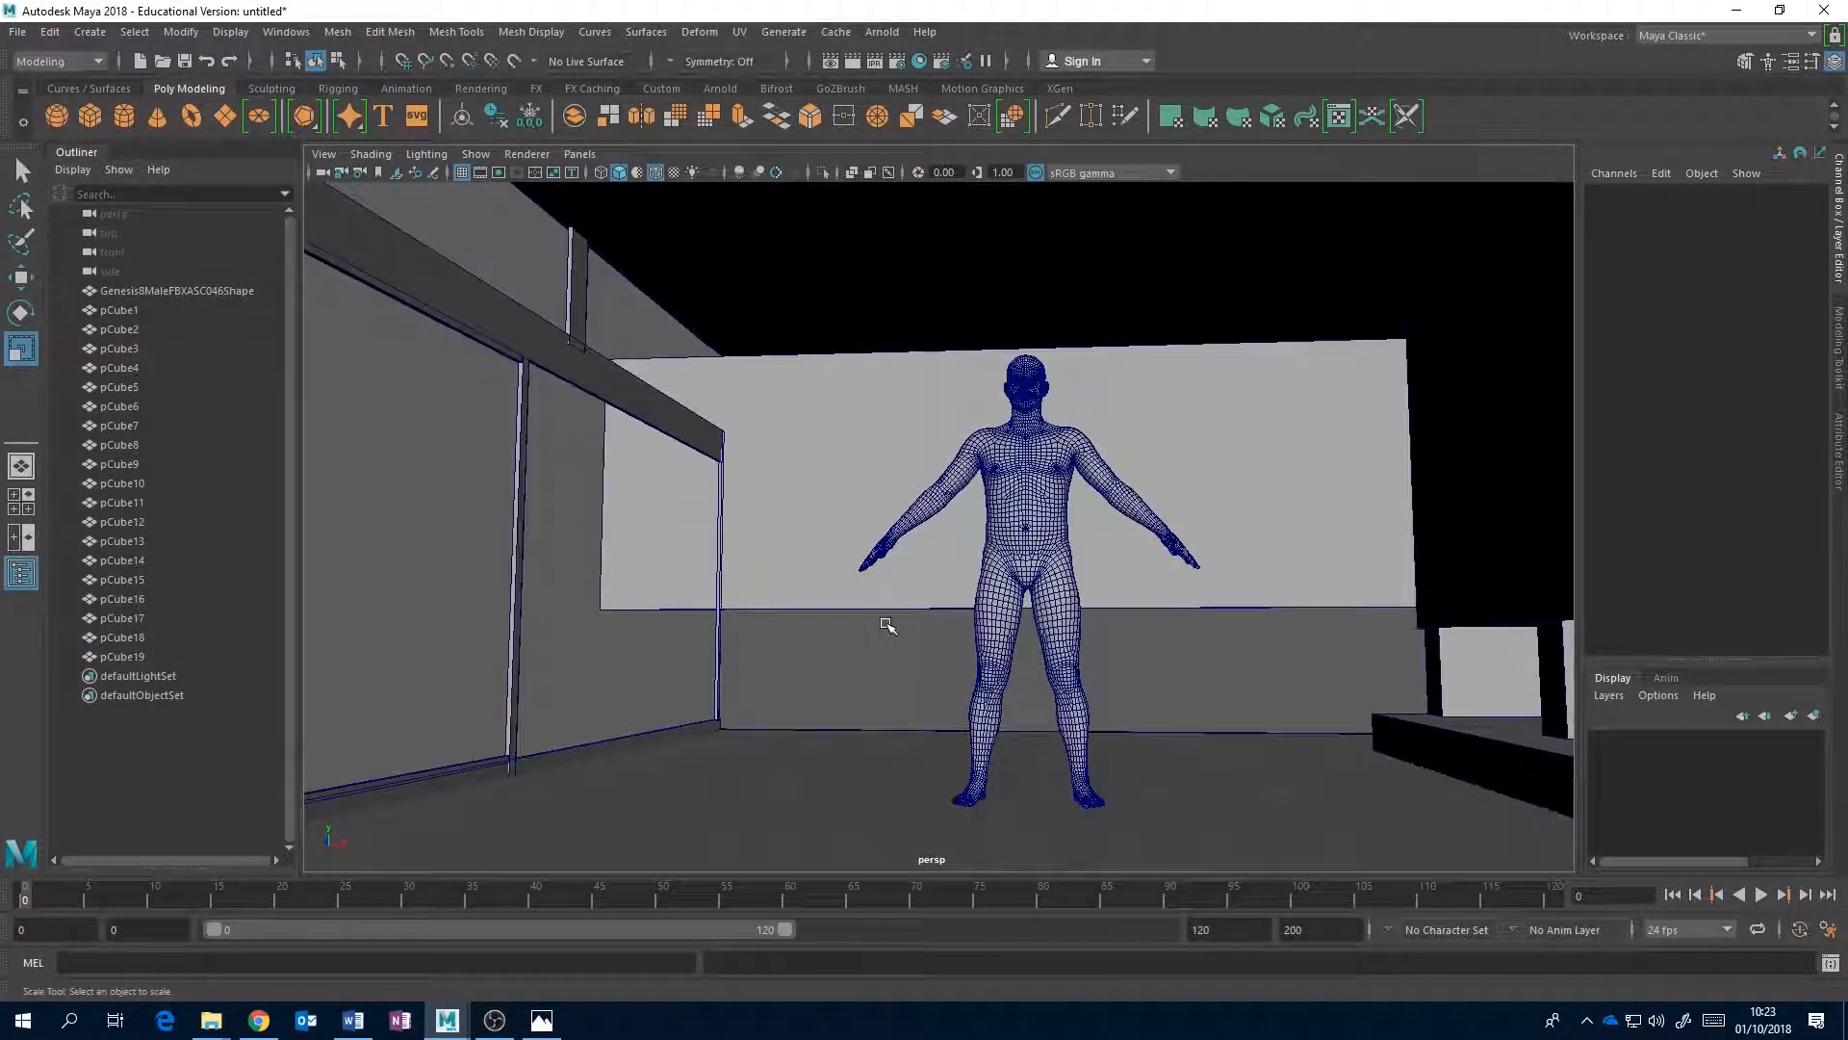
- Duplicate the side window's far corner post and reshape the copy into a short, wider post beneath the back wall panel
{"action": "left_click", "coordinate": [542, 1019]}
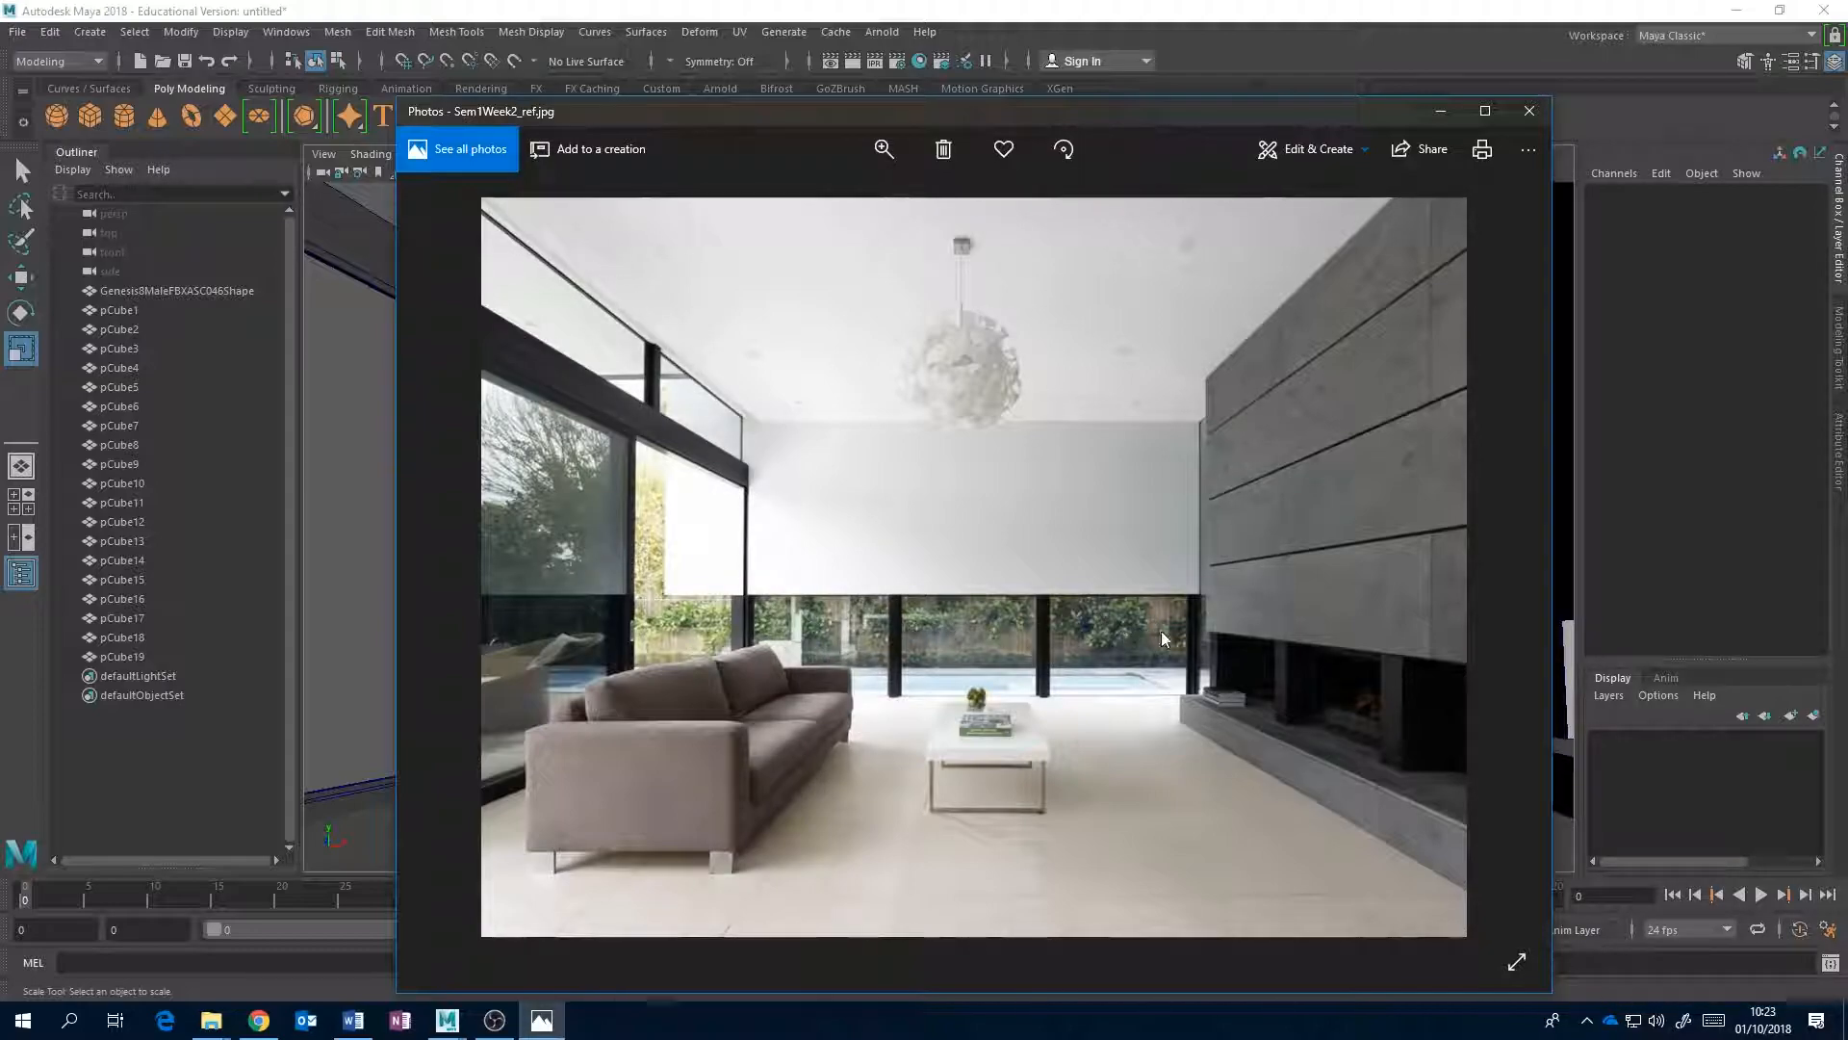
{"action": "left_click", "coordinate": [681, 11]}
{"action": "middle_click_drag", "start_coordinate": [809, 644], "coordinate": [813, 578], "text": "alt"}
{"action": "left_click_drag", "start_coordinate": [813, 578], "coordinate": [786, 607], "text": "alt"}
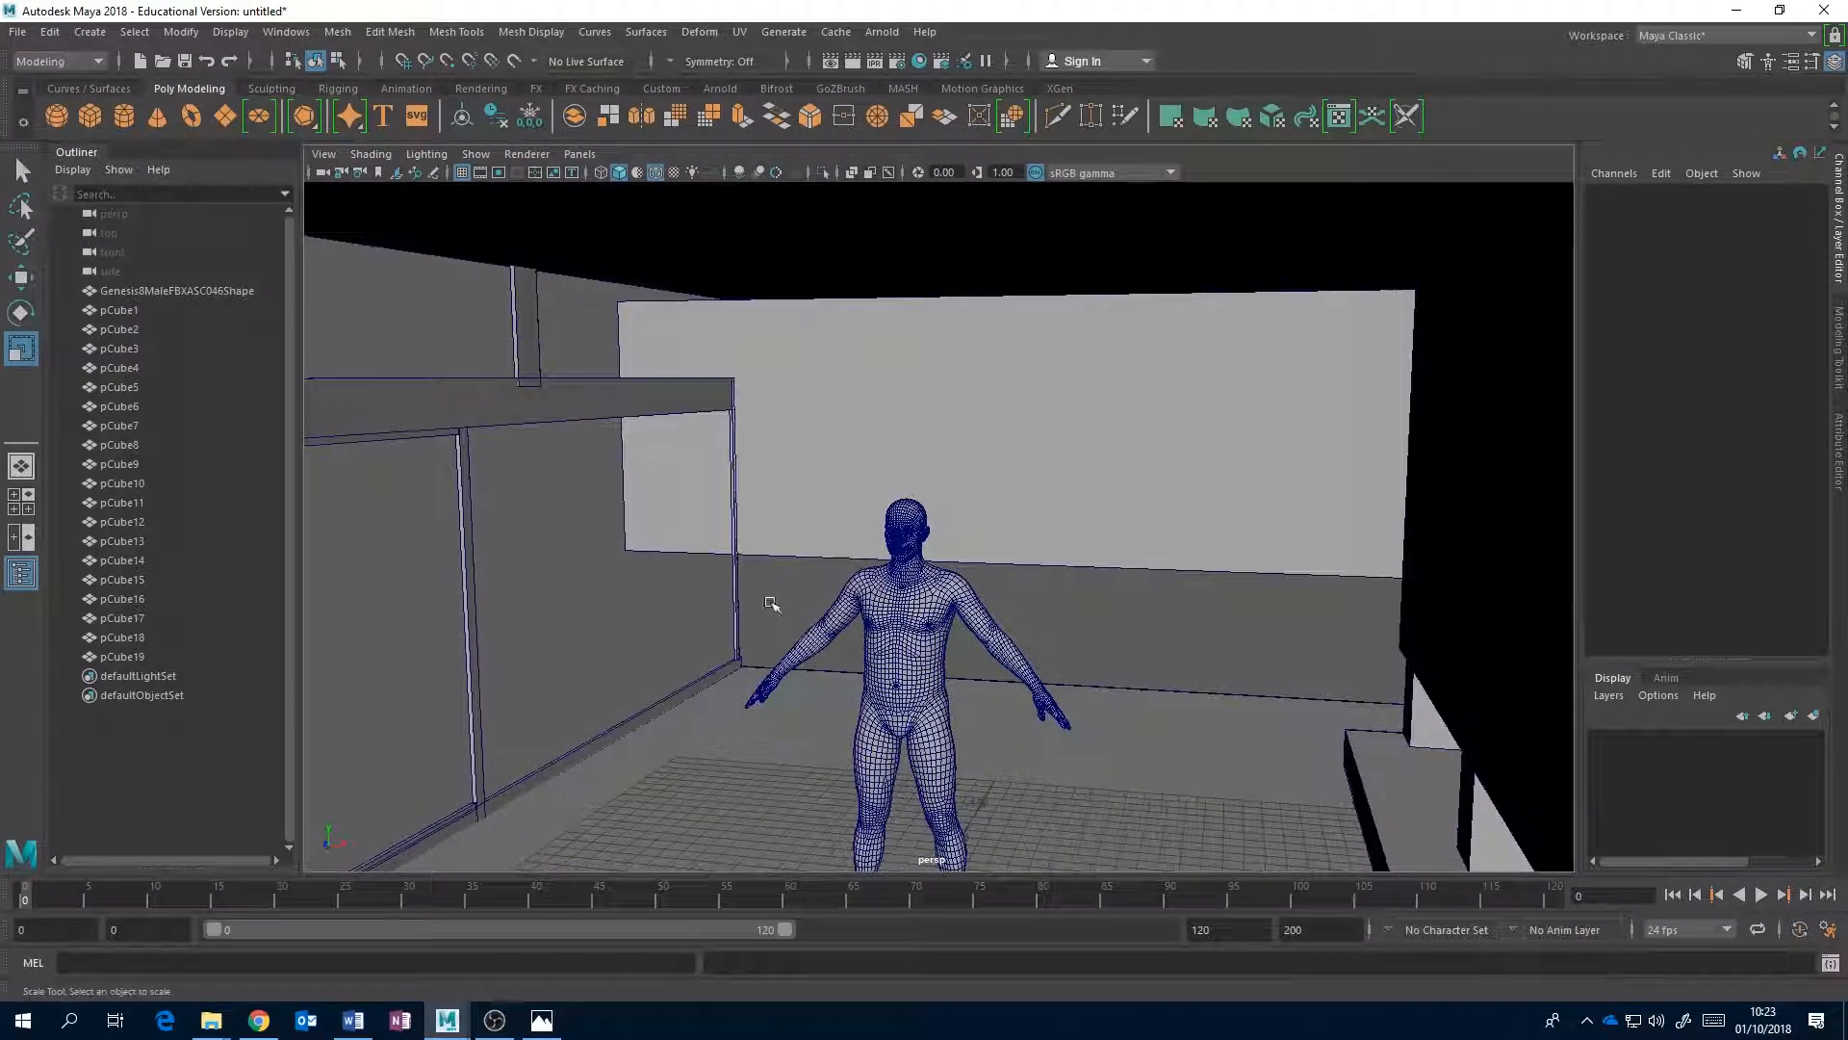
{"action": "left_click", "coordinate": [734, 562]}
{"action": "middle_click_drag", "start_coordinate": [734, 562], "coordinate": [802, 600], "text": "alt"}
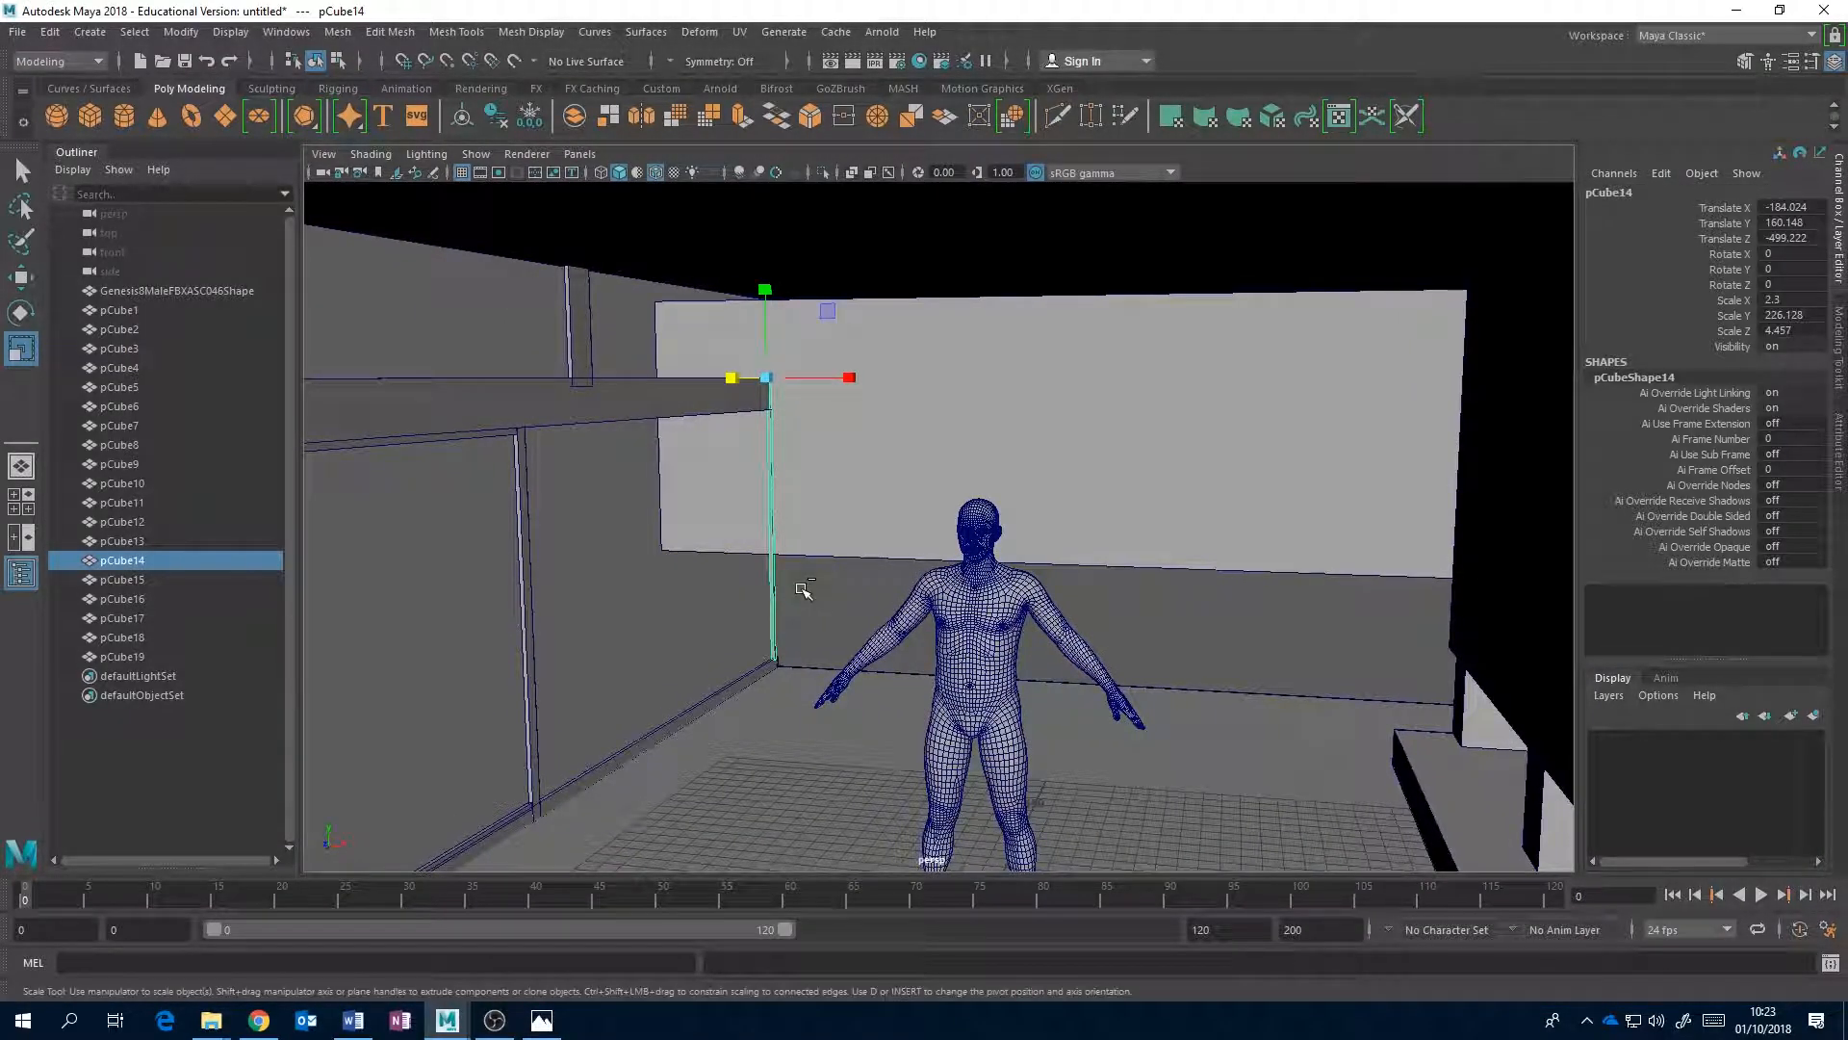
{"action": "key", "text": "ctrl+d"}
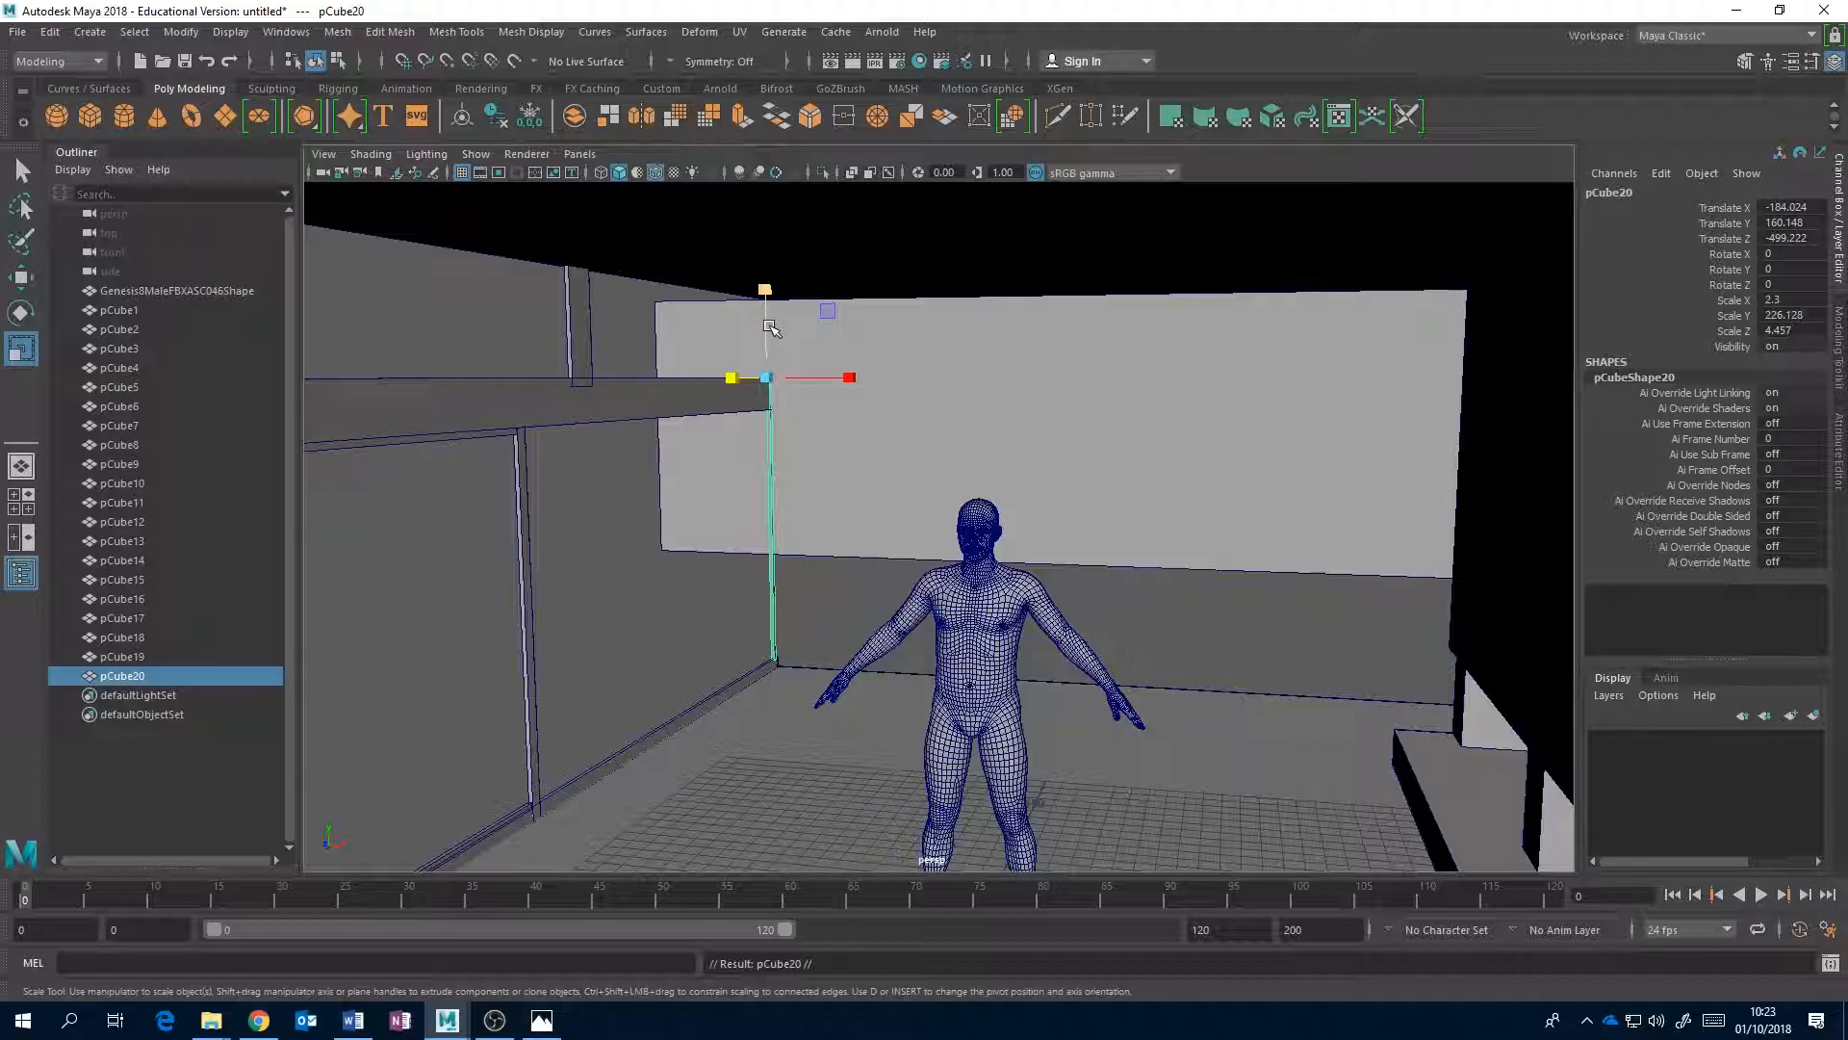
{"action": "key", "text": "w"}
{"action": "left_click_drag", "start_coordinate": [769, 310], "coordinate": [770, 497]}
{"action": "key", "text": "r"}
{"action": "left_click_drag", "start_coordinate": [818, 569], "coordinate": [921, 570]}
- Deepen the short corner post and shift it sideways toward the side window to match the reference photo
{"action": "left_click_drag", "start_coordinate": [804, 631], "coordinate": [996, 616], "text": "alt"}
{"action": "left_click_drag", "start_coordinate": [811, 531], "coordinate": [837, 559]}
{"action": "key", "text": "r"}
{"action": "key", "text": "w"}
{"action": "left_click", "coordinate": [542, 1021]}
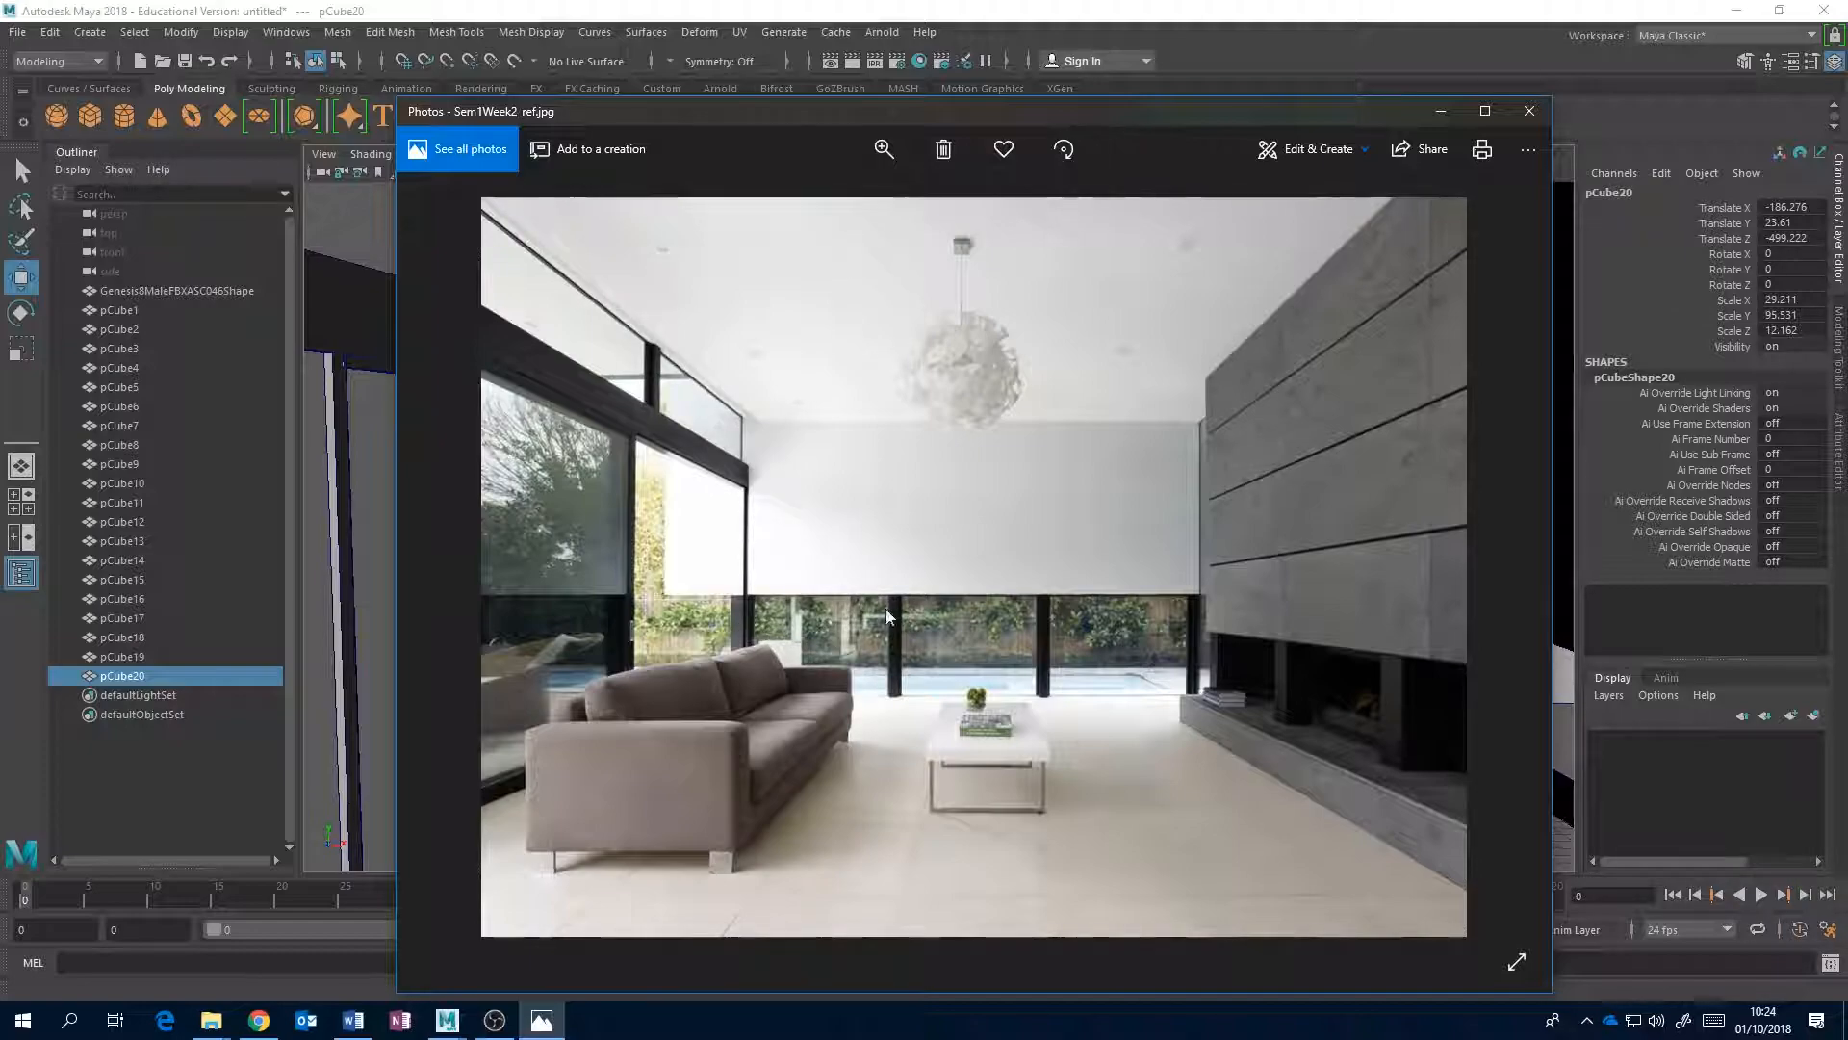
{"action": "key", "text": "alt+Tab"}
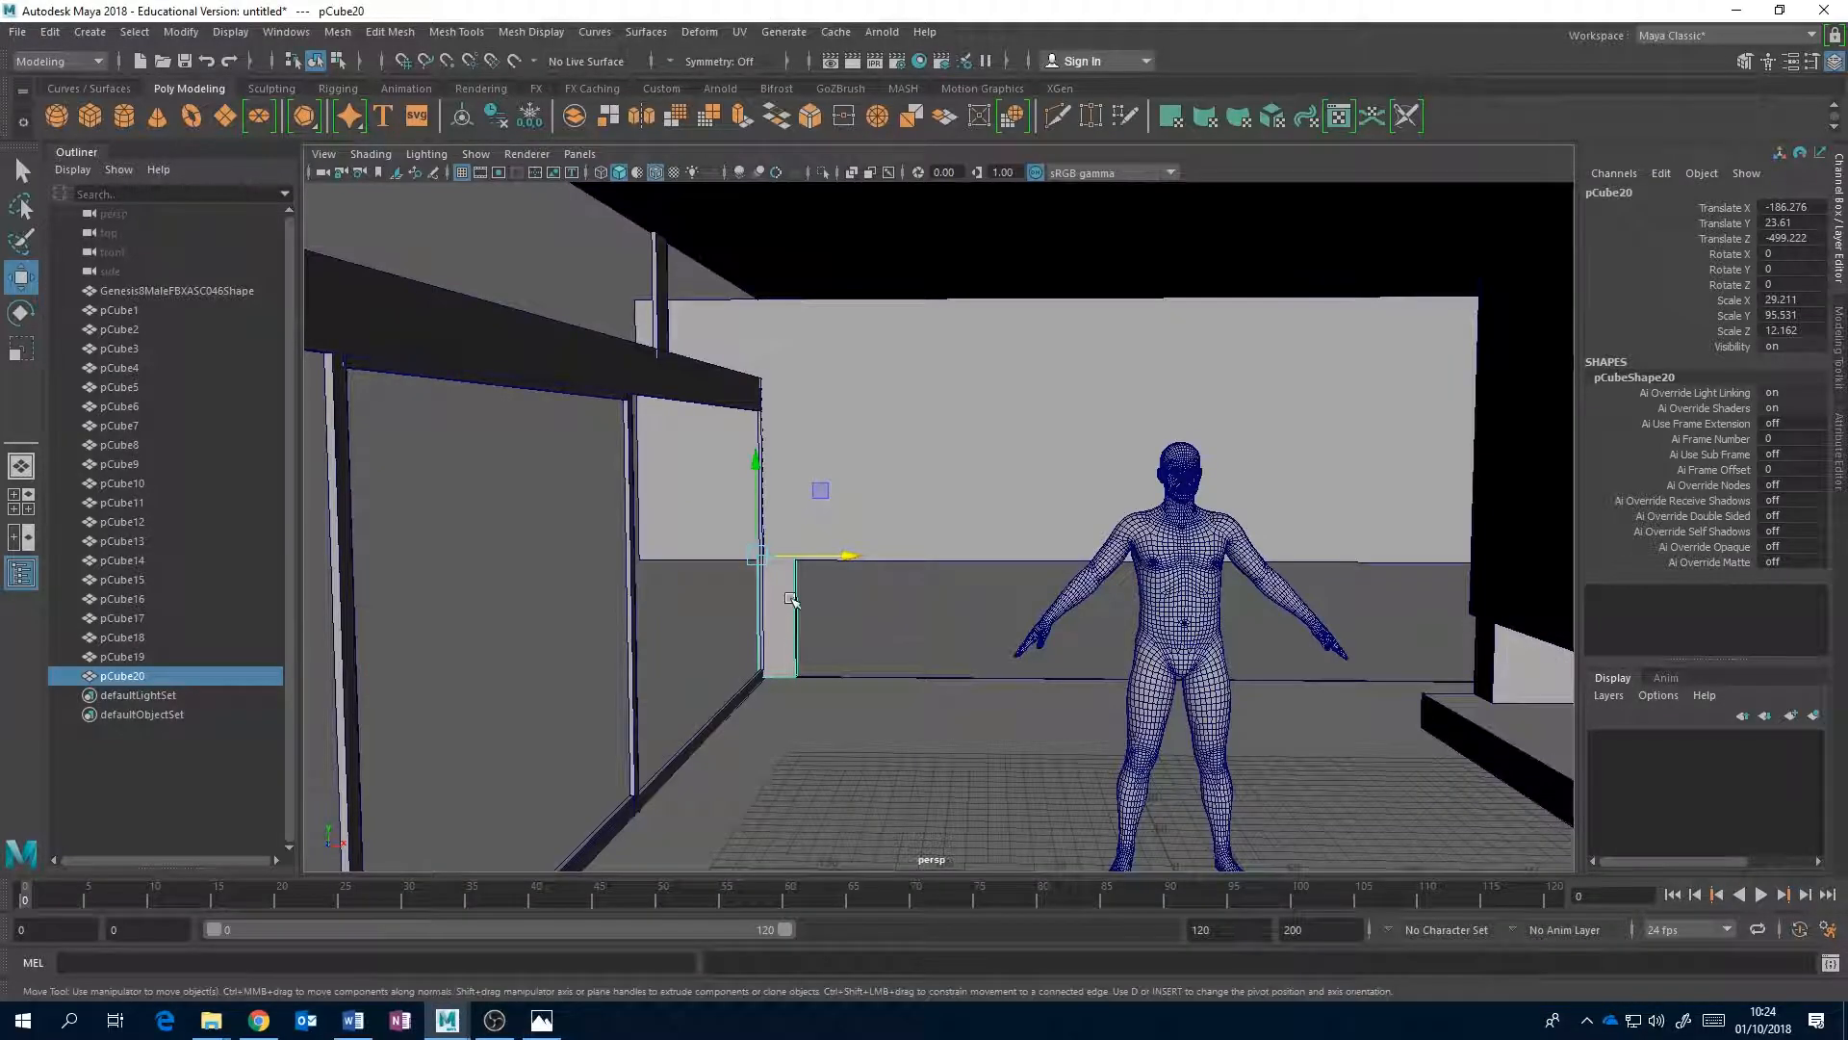
{"action": "left_click_drag", "start_coordinate": [818, 555], "coordinate": [797, 556]}
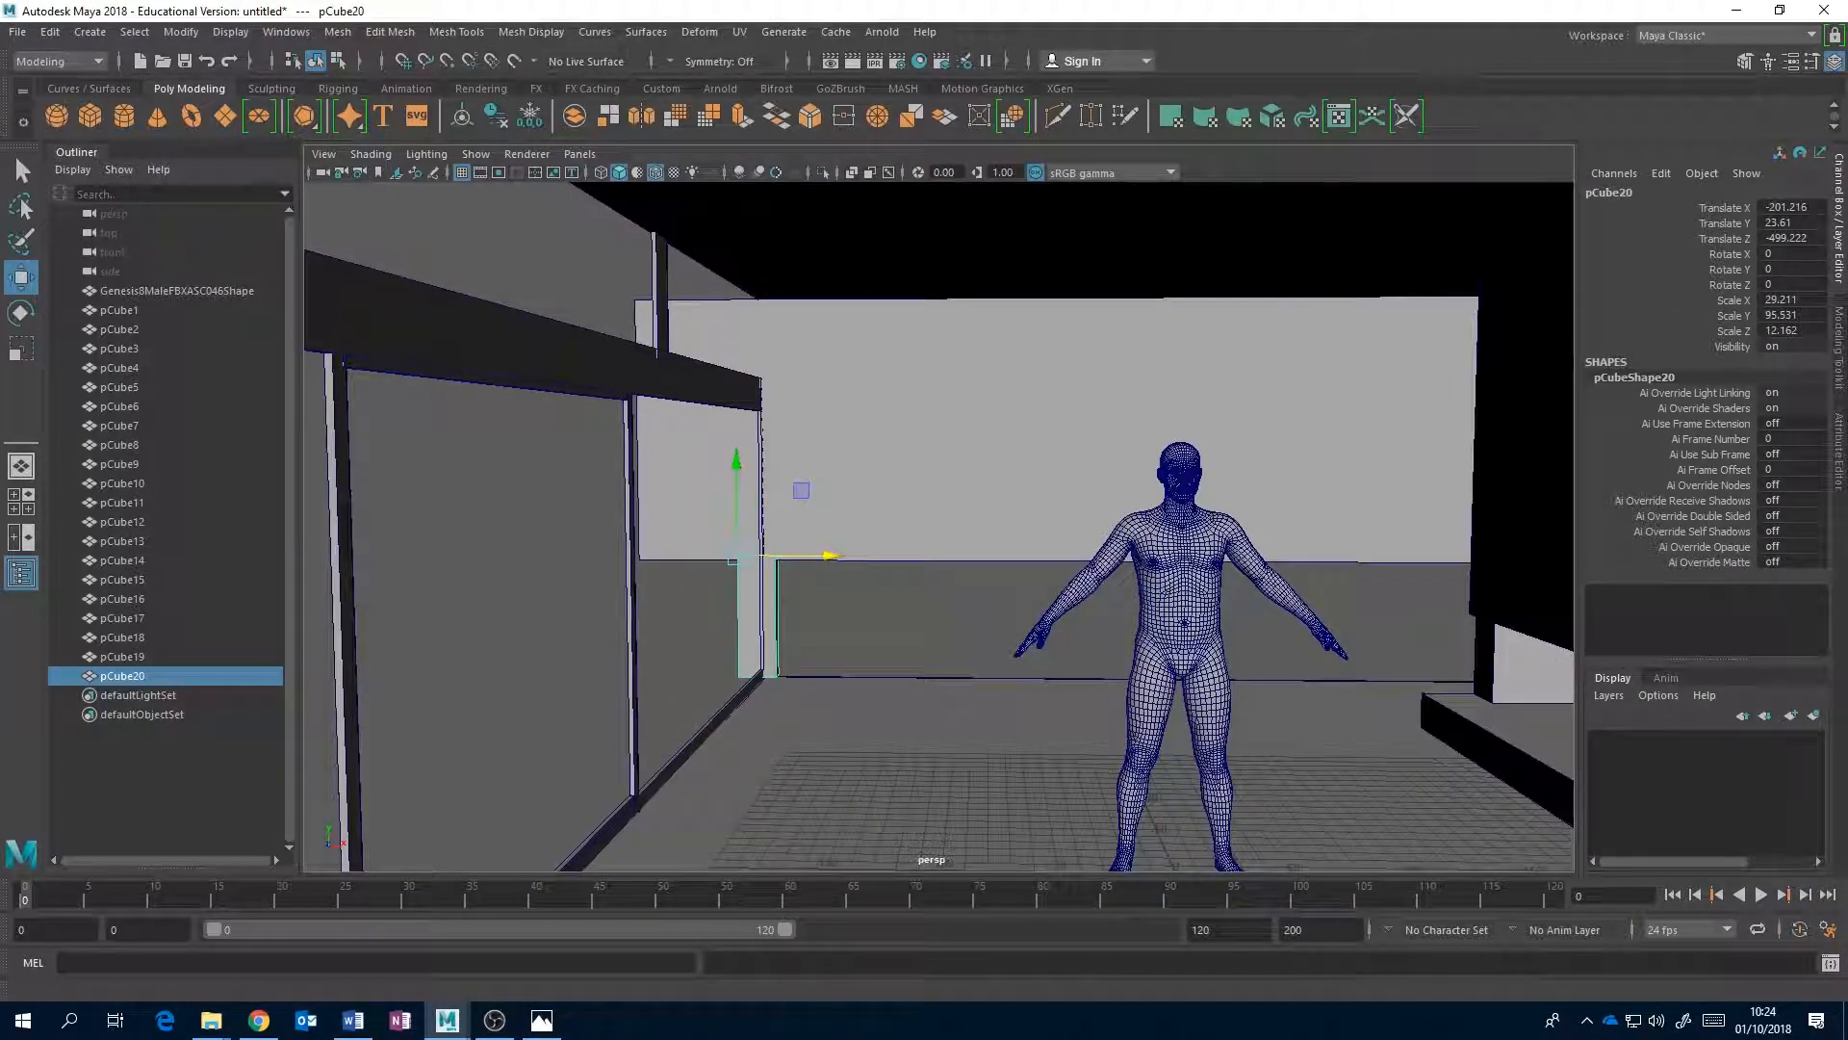
{"action": "key", "text": "alt+Tab"}
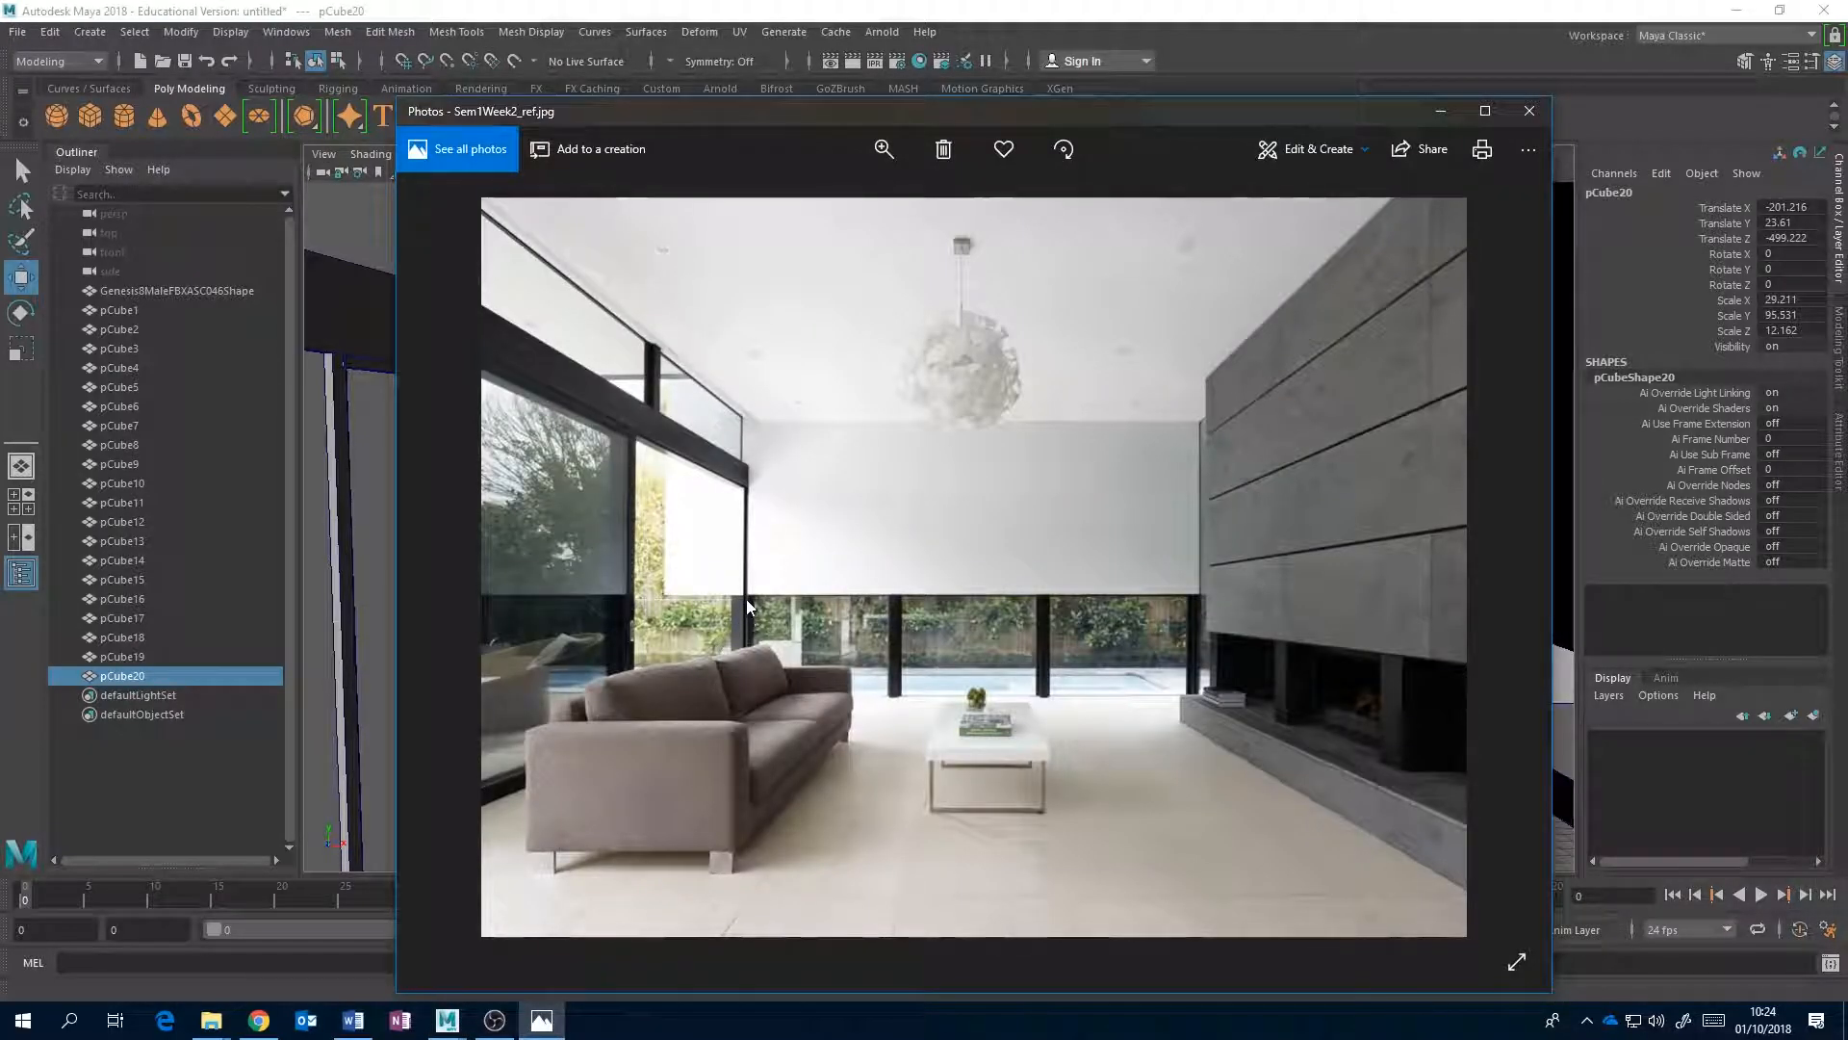
{"action": "key", "text": "alt+Tab"}
{"action": "left_click_drag", "start_coordinate": [823, 556], "coordinate": [818, 556]}
- Duplicate the short corner post, place the copy along the back wall opening and narrow it to an X scale of 14.756
{"action": "left_click_drag", "start_coordinate": [792, 624], "coordinate": [995, 573], "text": "alt"}
{"action": "scroll", "coordinate": [974, 577], "scroll_direction": "up", "scroll_amount": 3}
{"action": "key", "text": "r"}
{"action": "key", "text": "w"}
{"action": "key", "text": "ctrl+d"}
{"action": "key", "text": "r"}
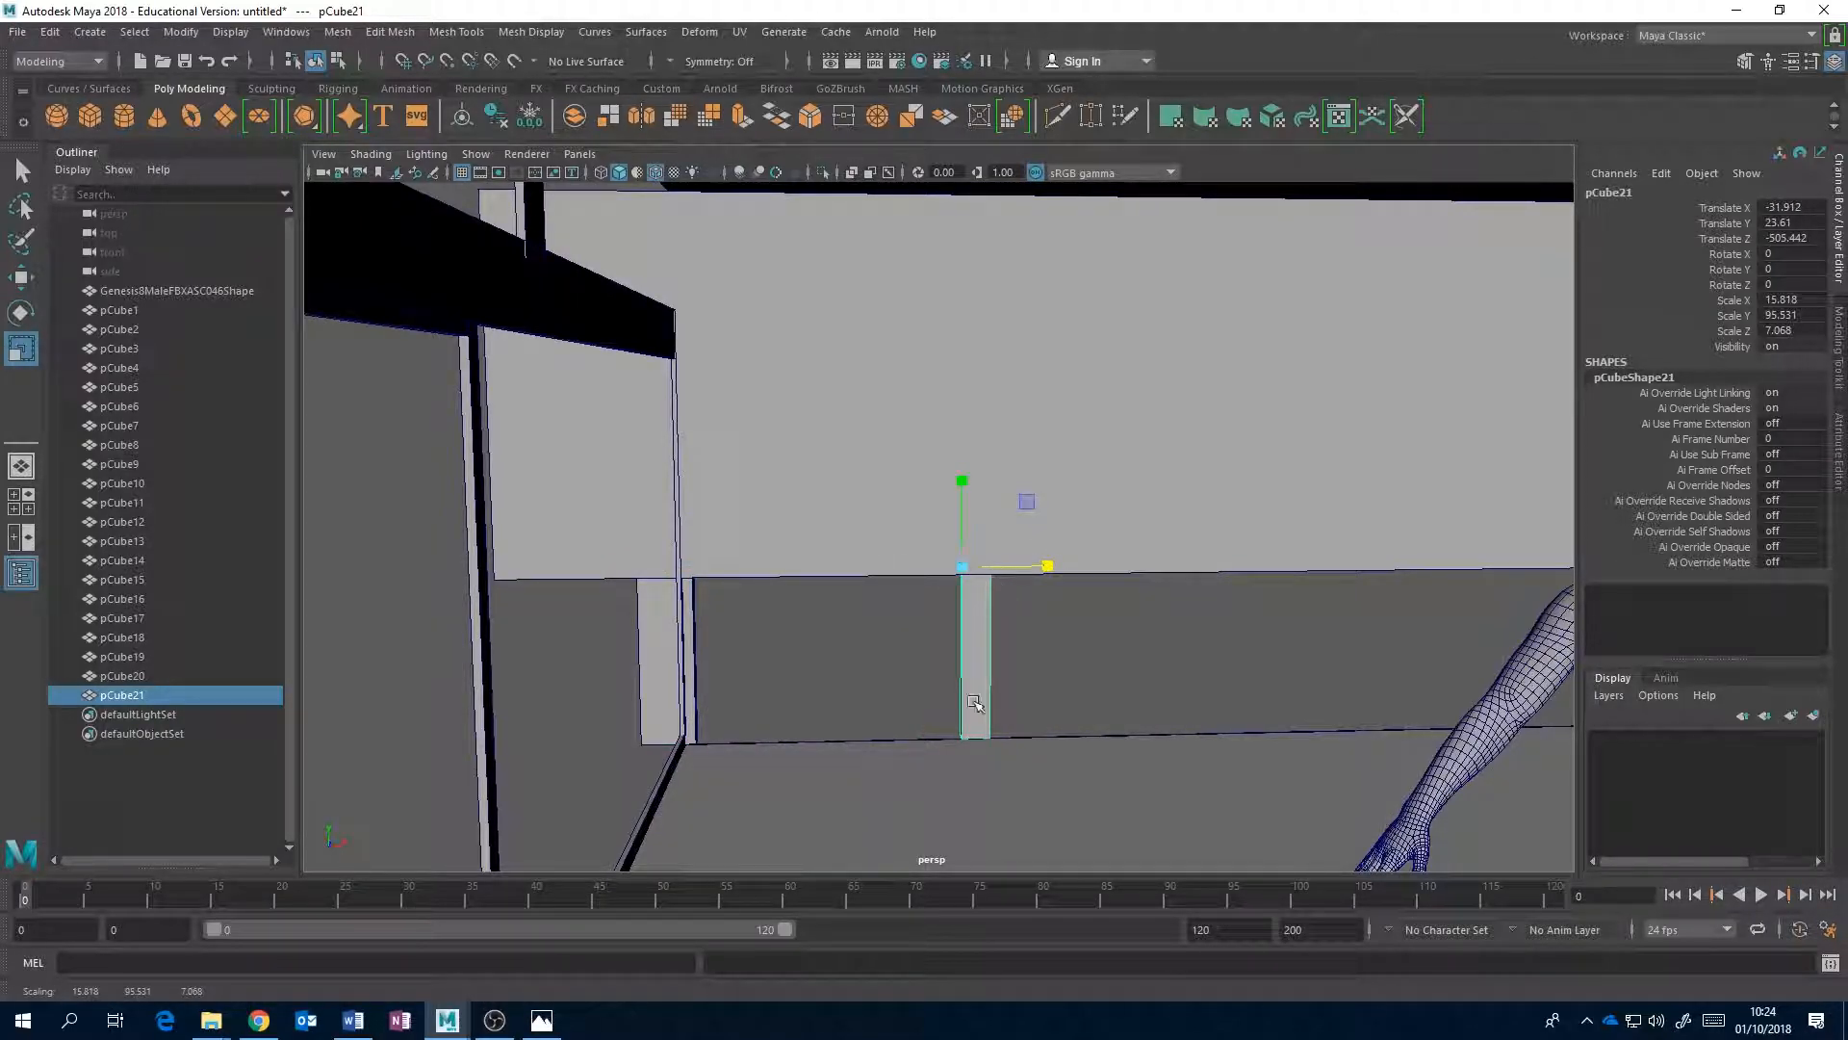
{"action": "left_click", "coordinate": [556, 1023]}
{"action": "left_click", "coordinate": [928, 8]}
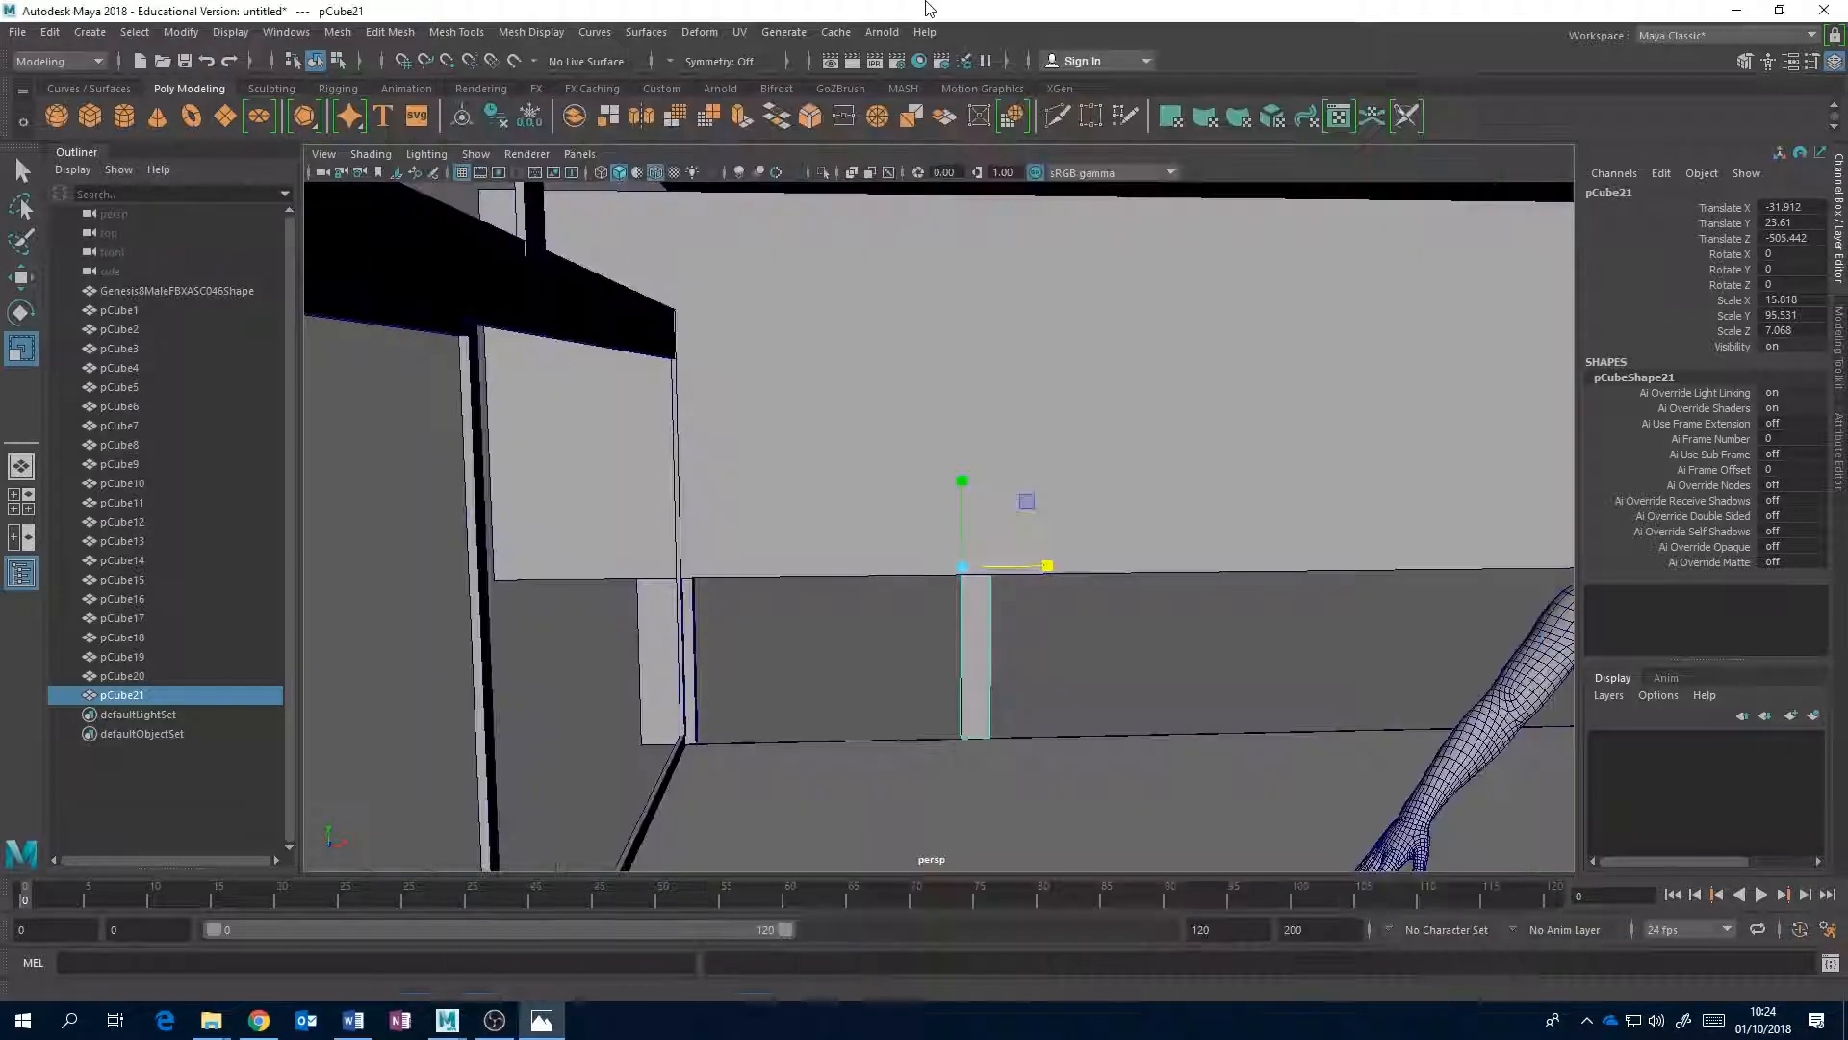
{"action": "left_click_drag", "start_coordinate": [1047, 565], "coordinate": [1045, 570]}
- Duplicate the narrow back post, move the copy to X 168.673 and compare the spacing with the reference photo
{"action": "scroll", "coordinate": [1004, 606], "scroll_direction": "down", "scroll_amount": 3}
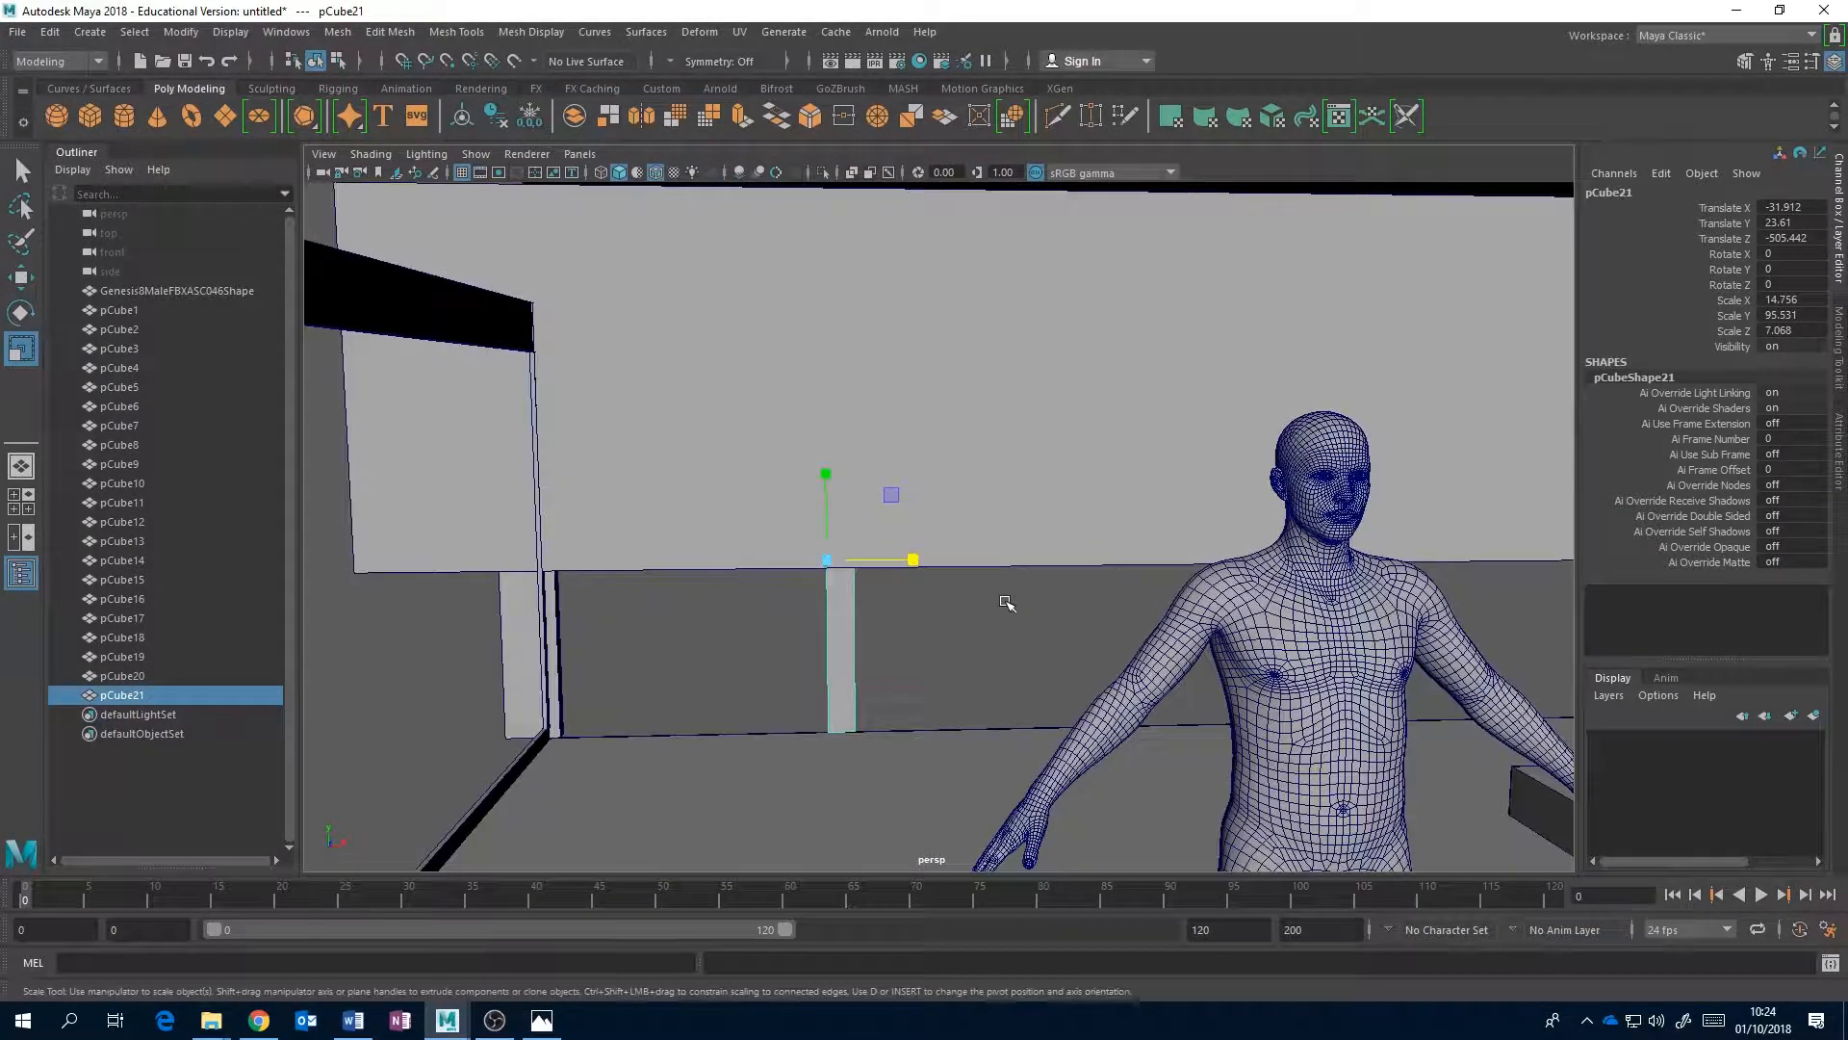
{"action": "key", "text": "ctrl+d"}
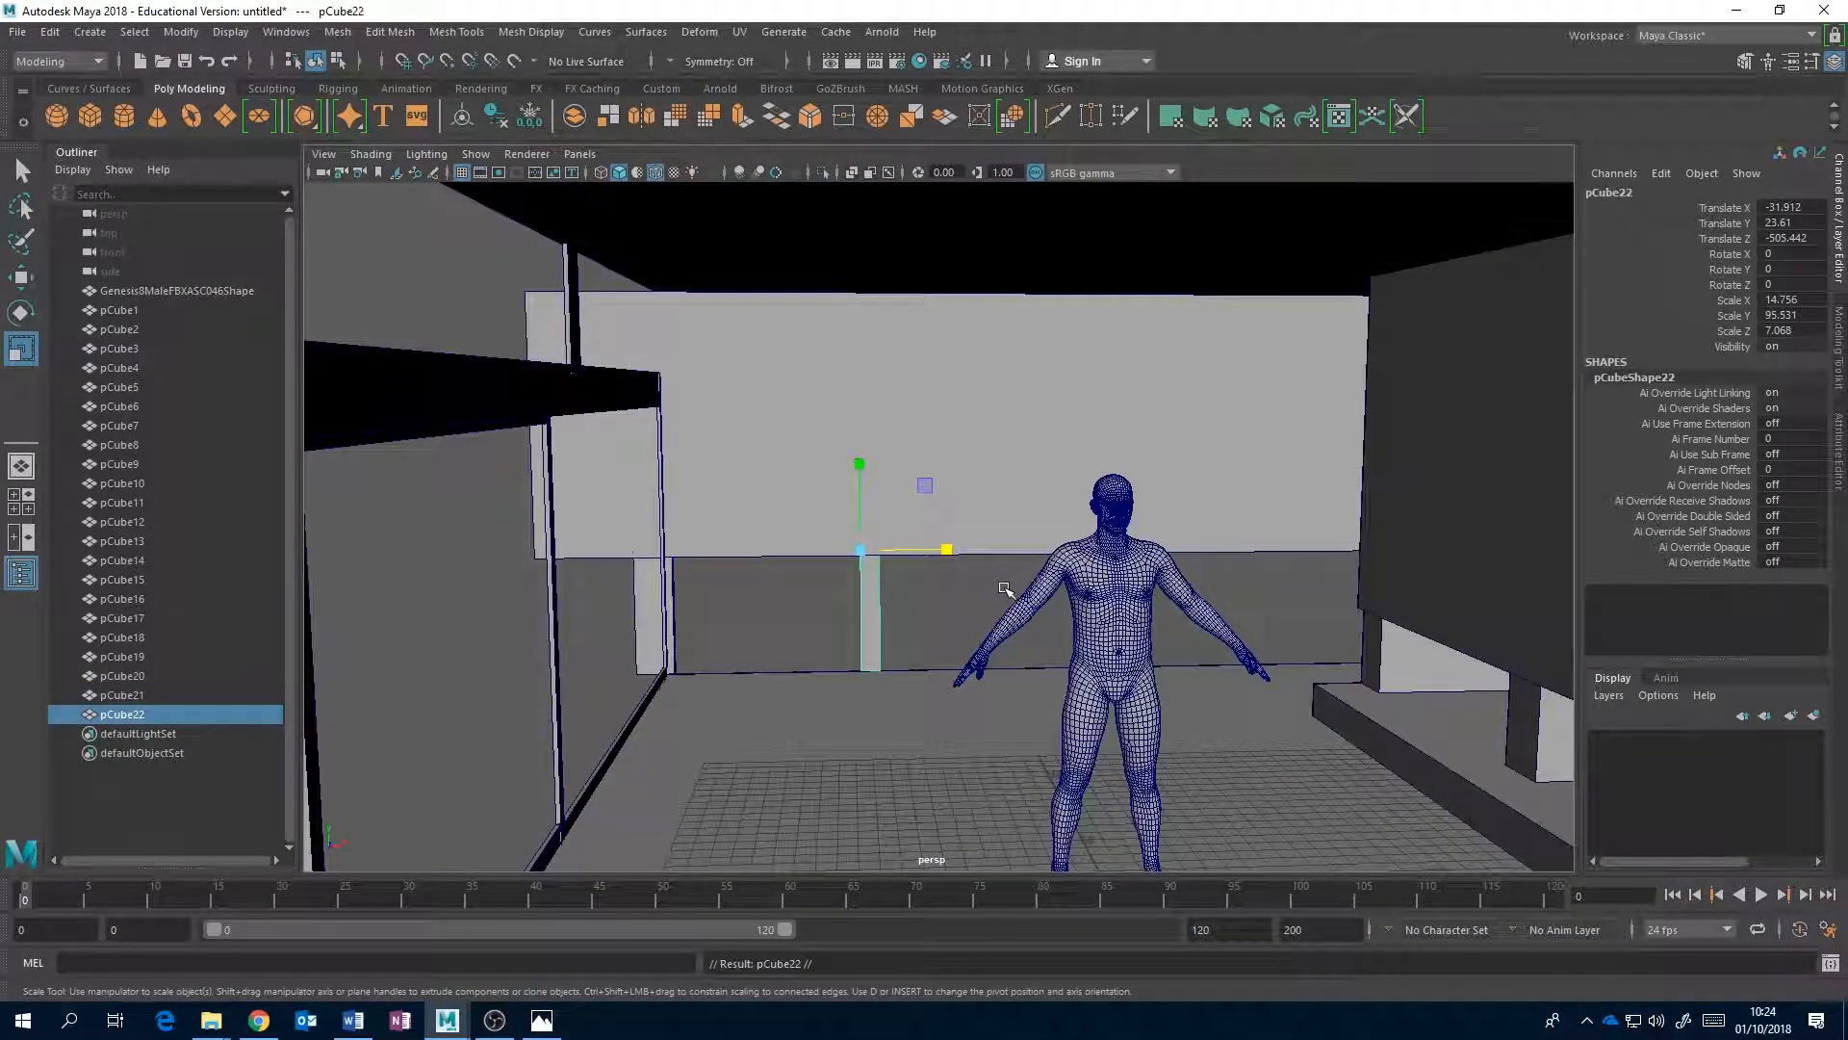
{"action": "key", "text": "w"}
{"action": "left_click_drag", "start_coordinate": [948, 549], "coordinate": [1142, 622]}
{"action": "scroll", "coordinate": [1200, 578], "scroll_direction": "down", "scroll_amount": 3}
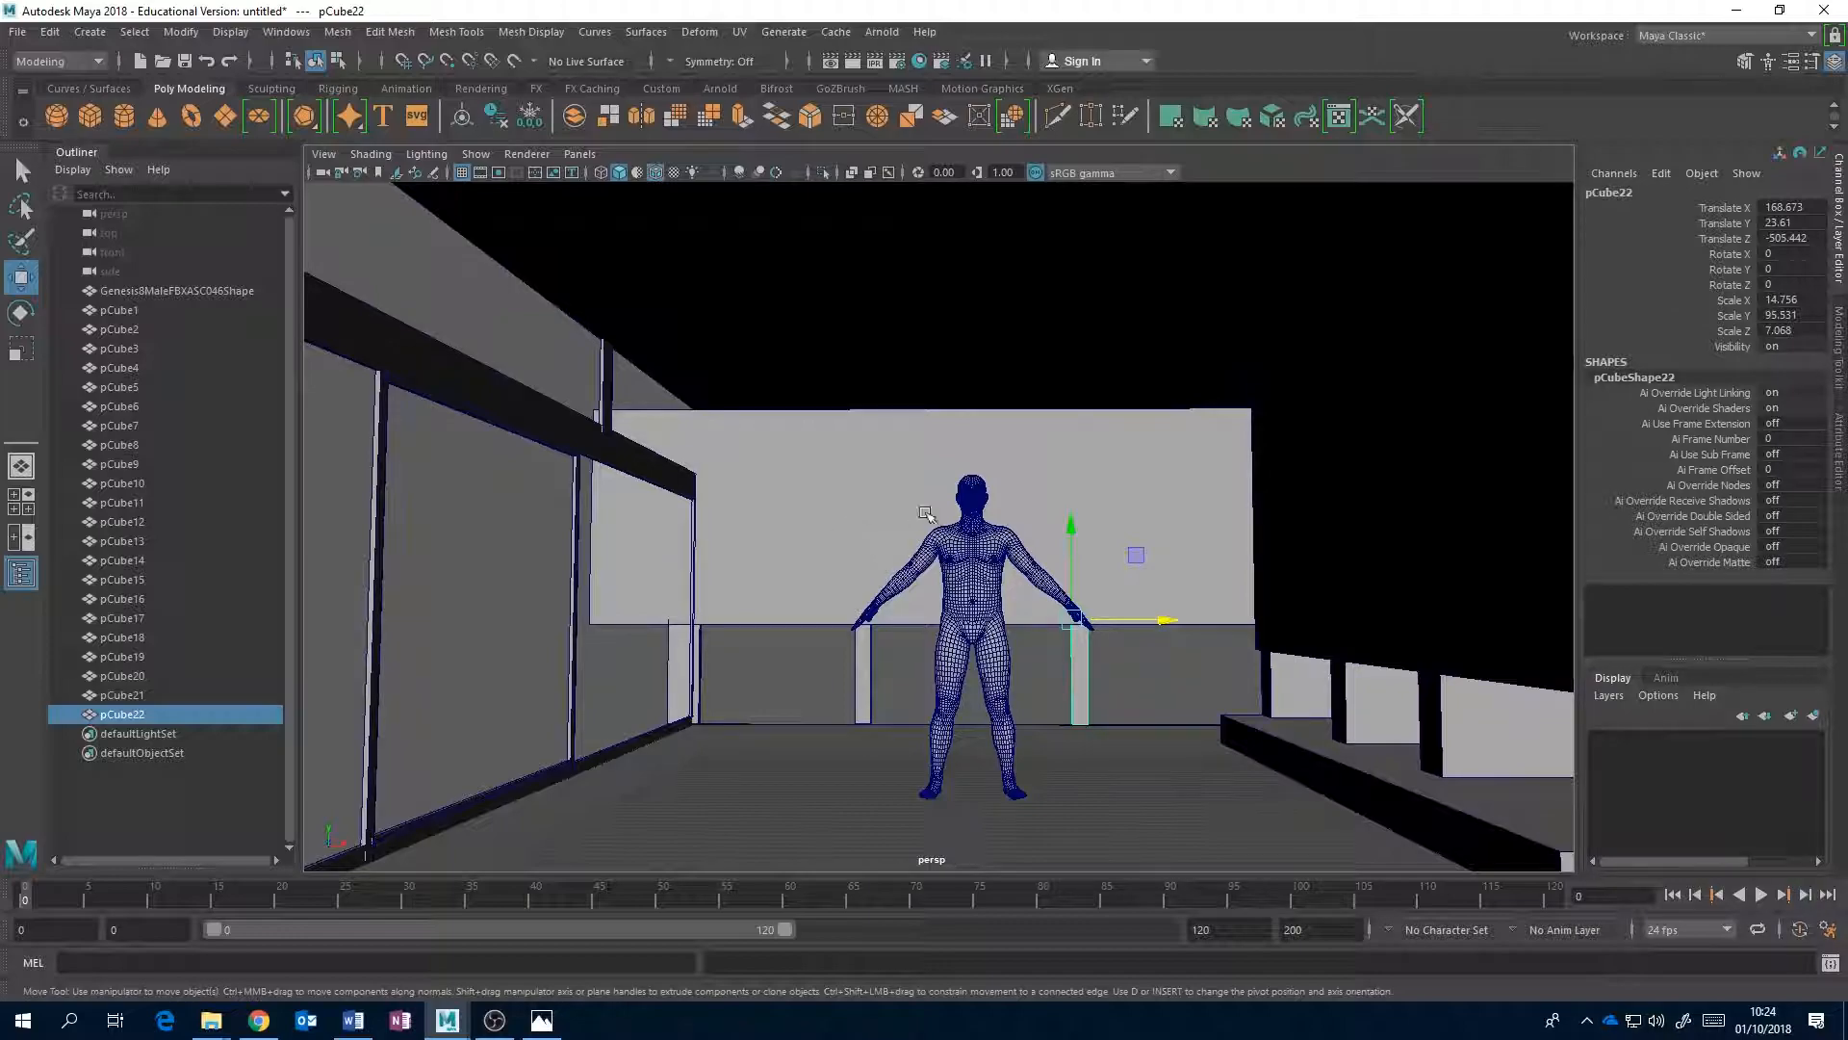
{"action": "middle_click_drag", "start_coordinate": [1001, 529], "coordinate": [986, 545], "text": "alt"}
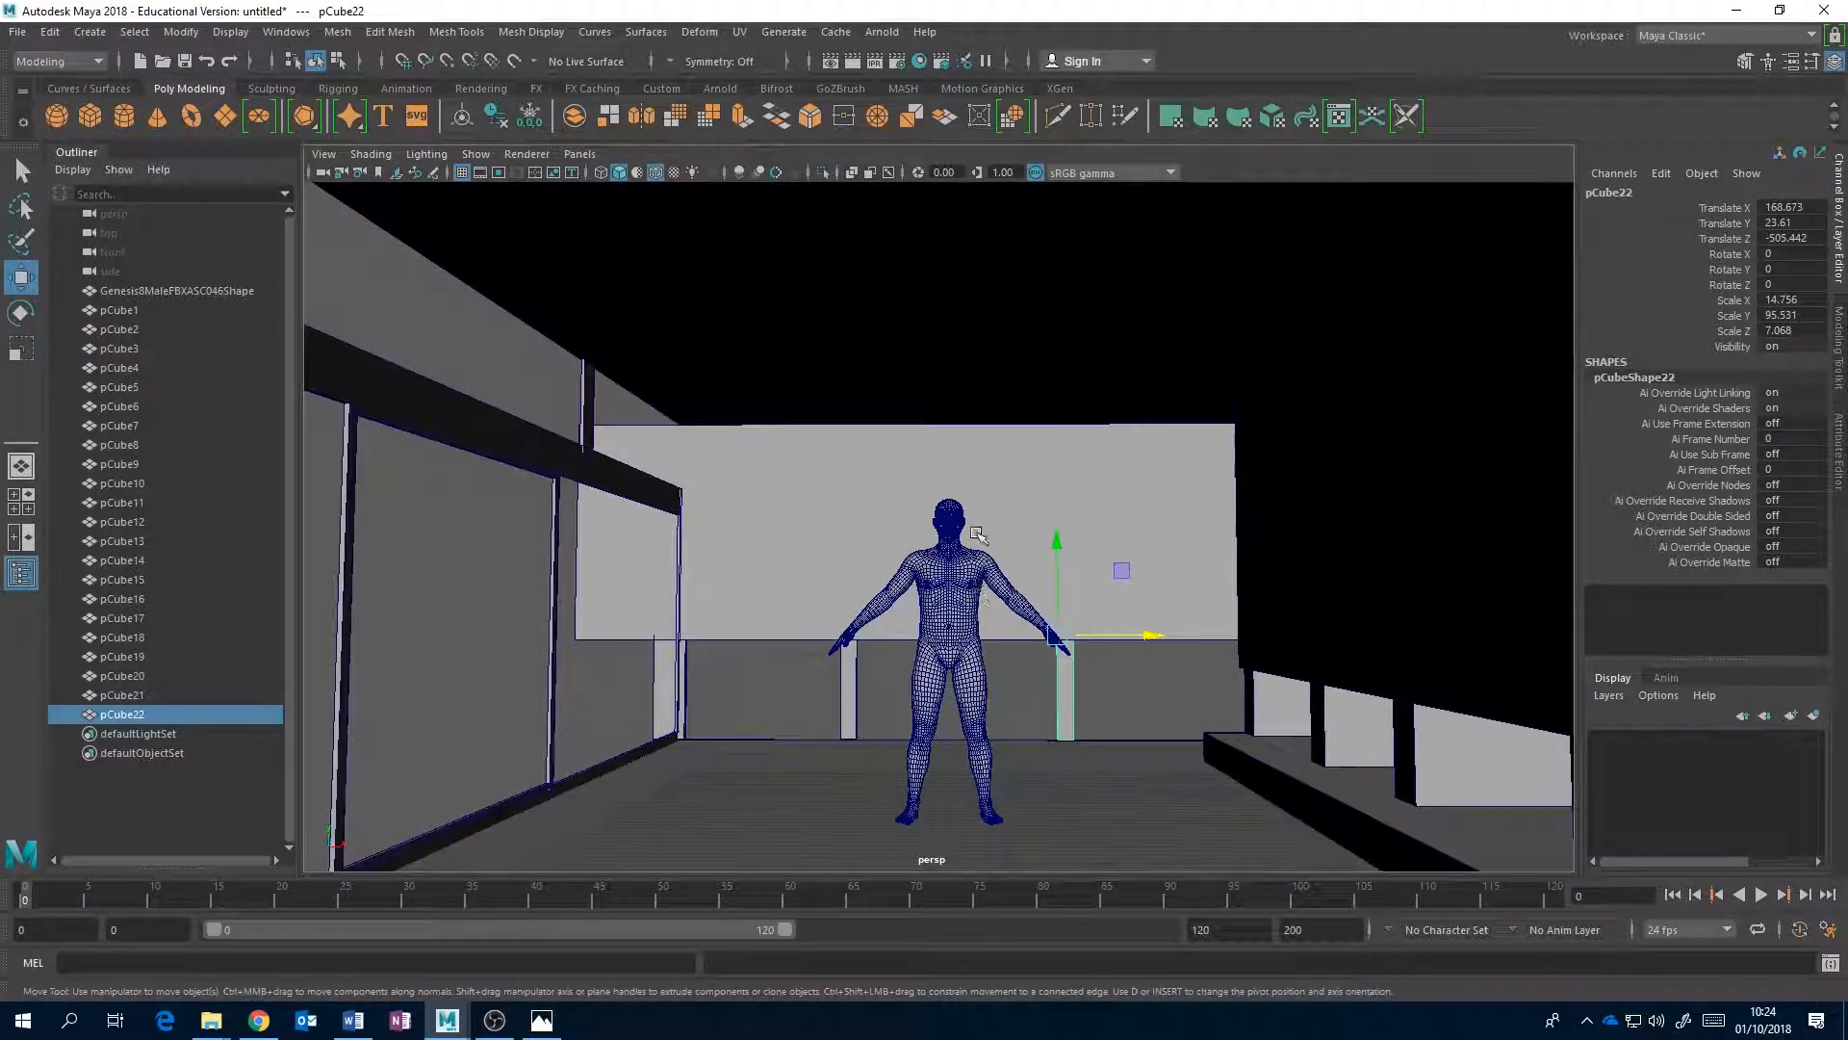
{"action": "right_click_drag", "start_coordinate": [986, 499], "coordinate": [943, 489], "text": "alt"}
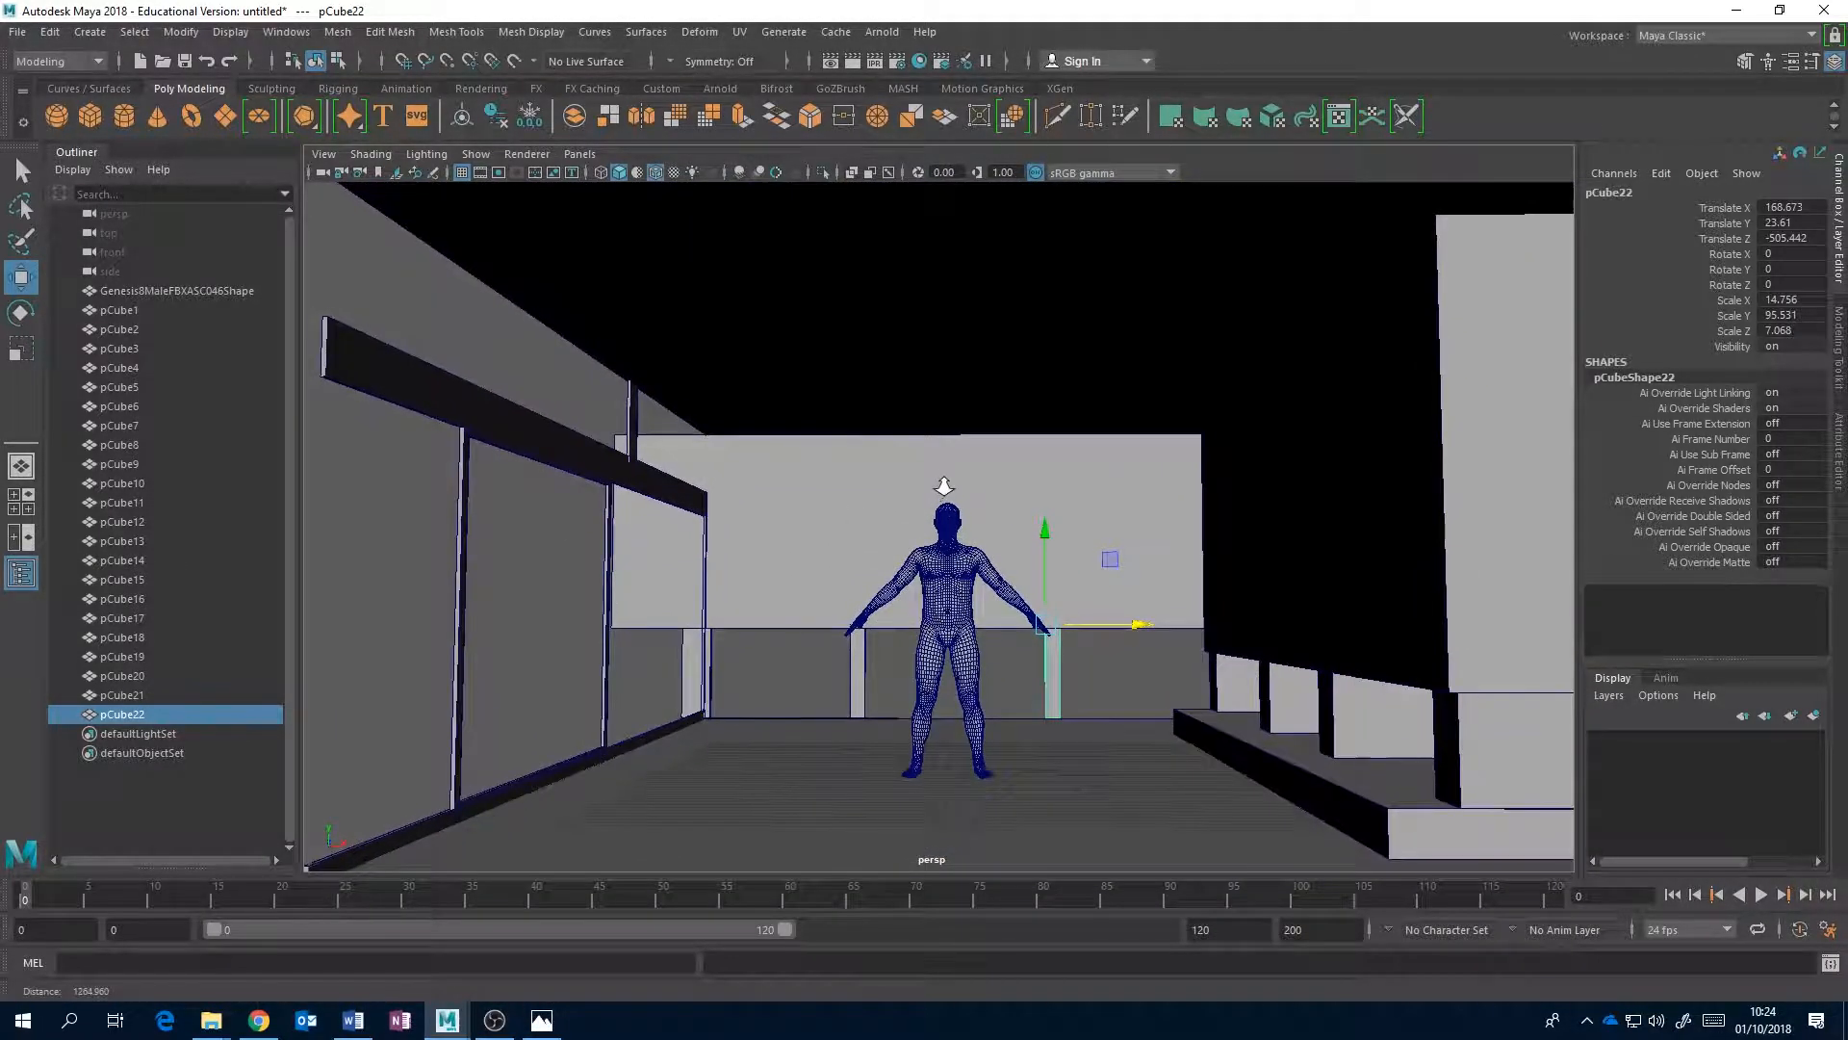
{"action": "left_click", "coordinate": [542, 1021]}
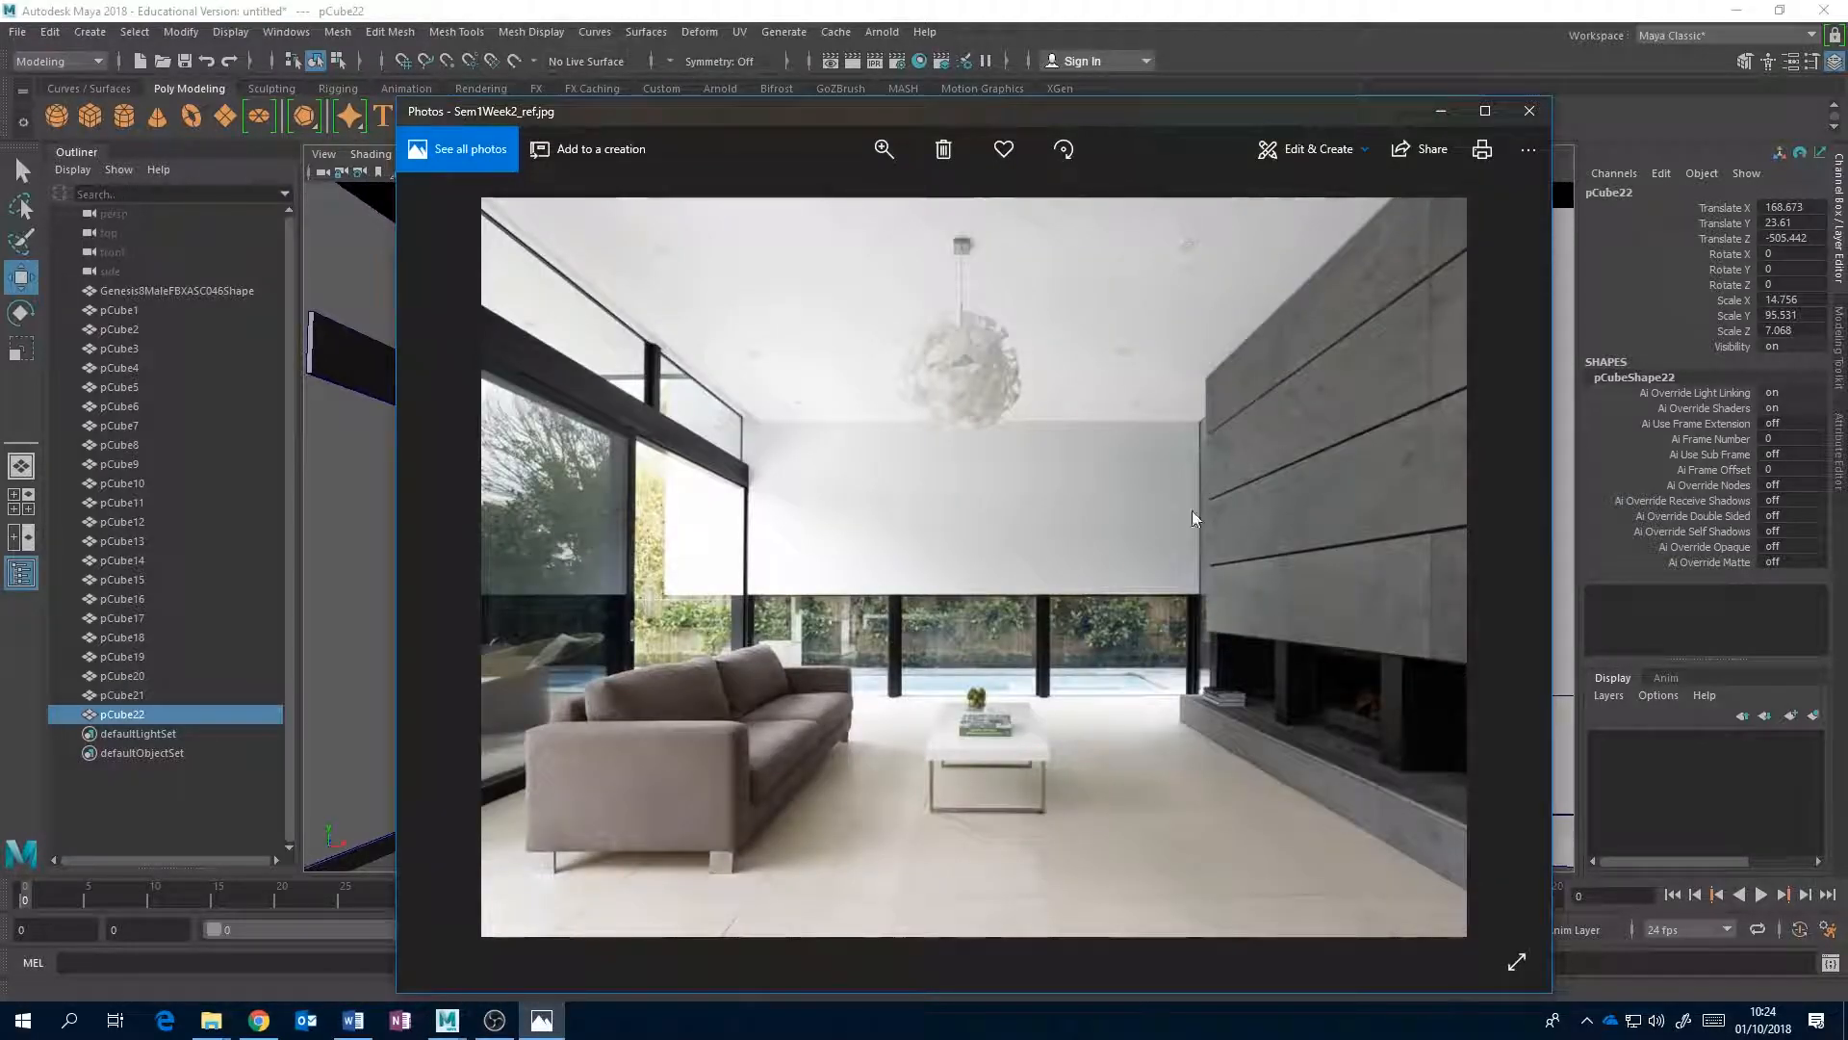
{"action": "key", "text": "alt+Tab"}
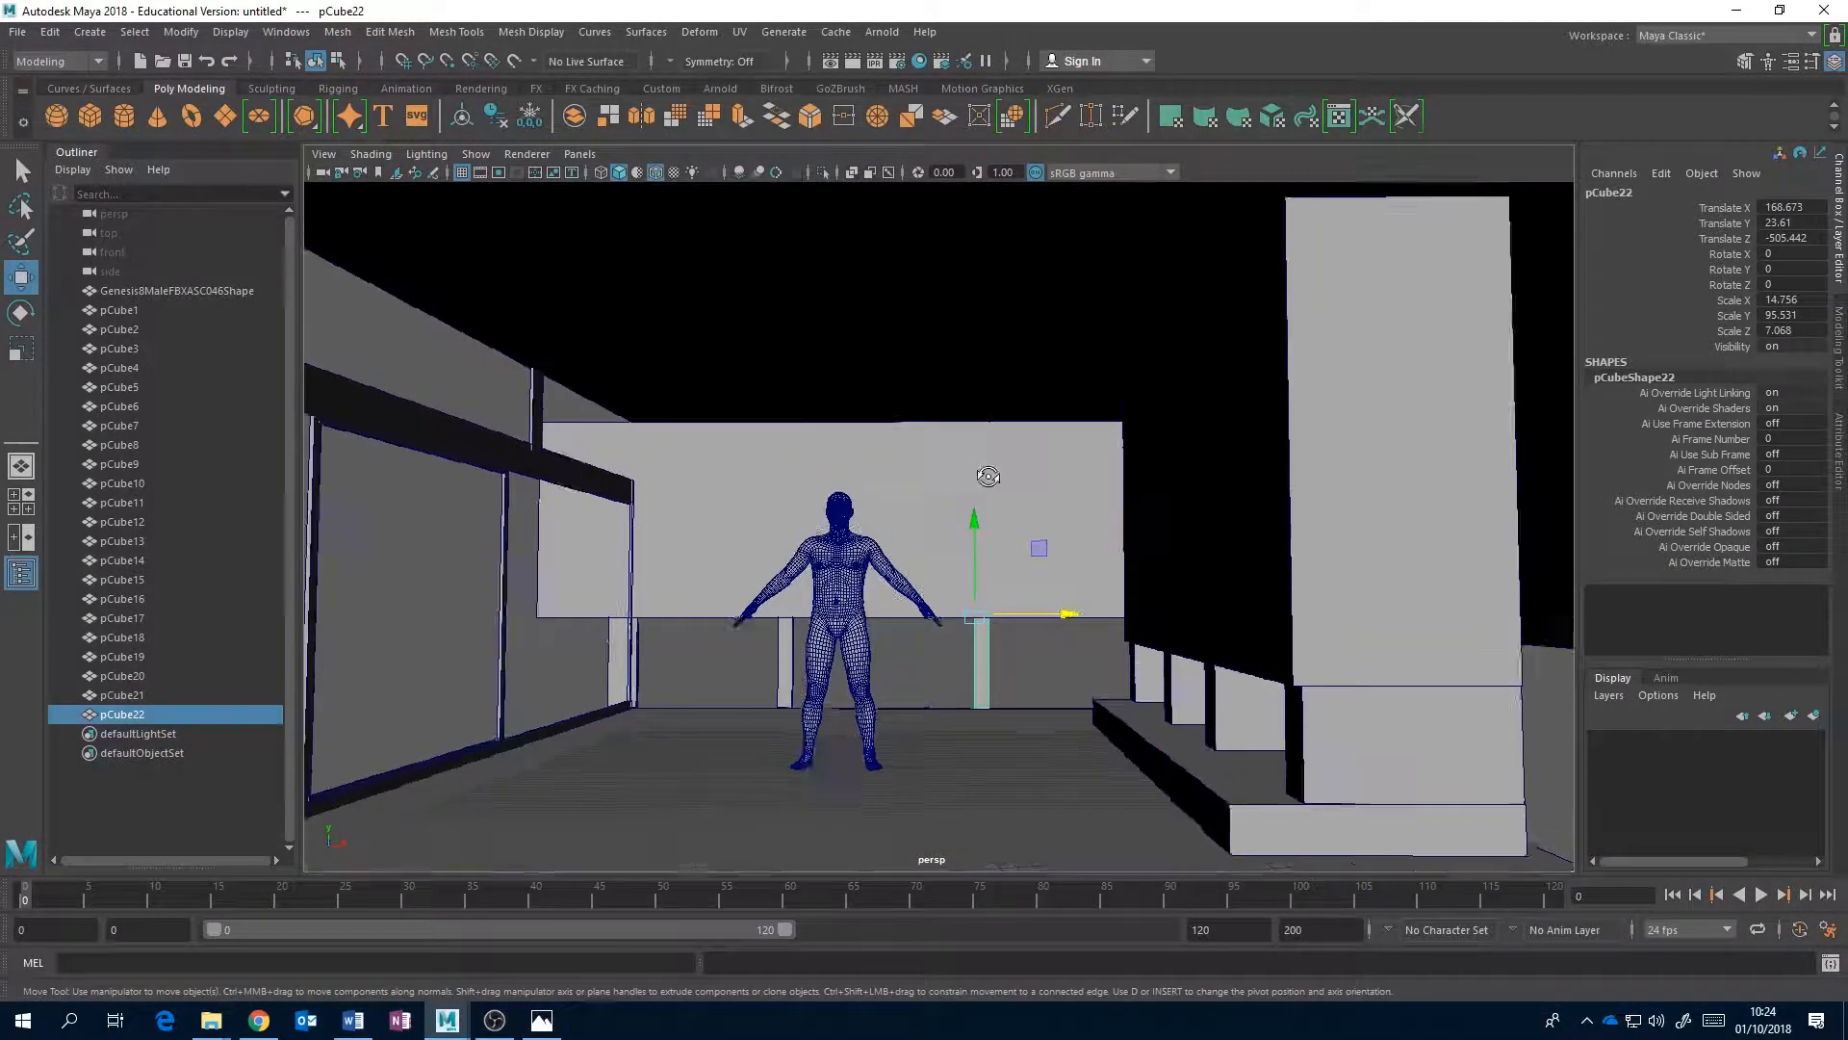
{"action": "left_click_drag", "start_coordinate": [981, 474], "coordinate": [984, 479], "text": "alt"}
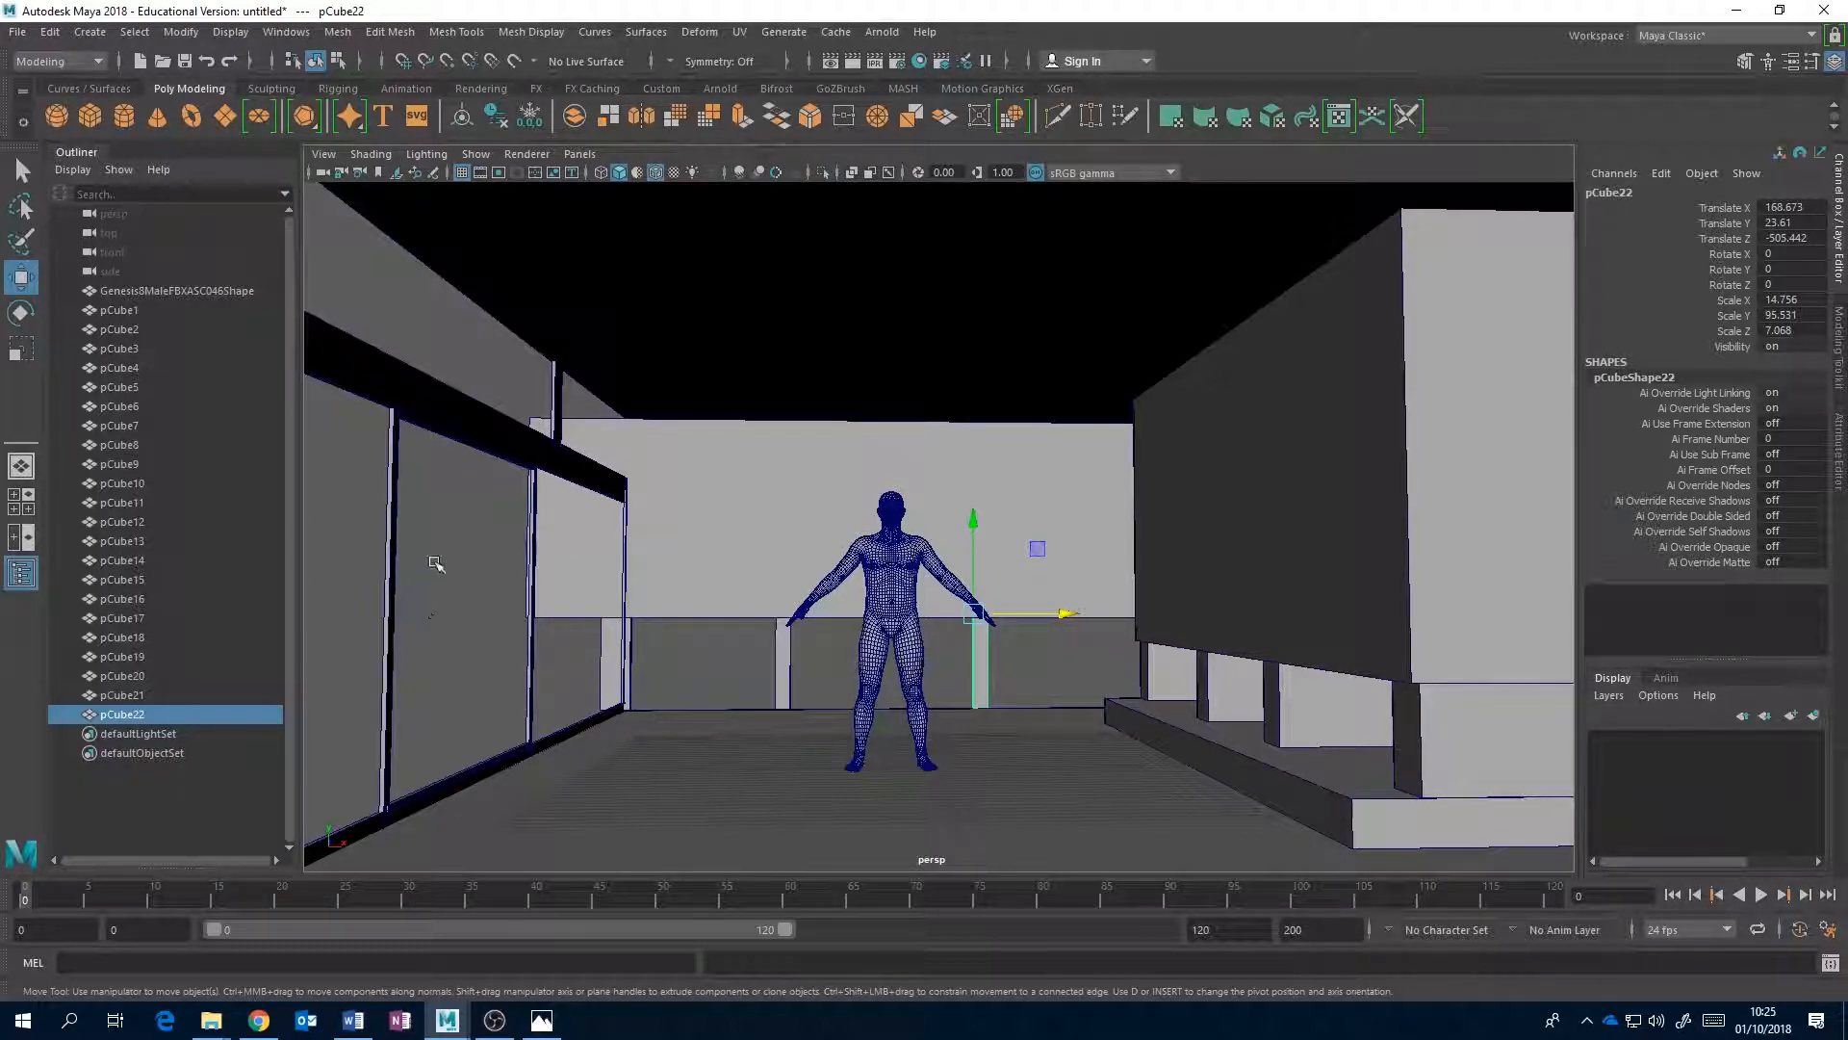
- Turn off wireframe on shaded and add an ambient light and a directional light to the scene
{"action": "left_click", "coordinate": [634, 380]}
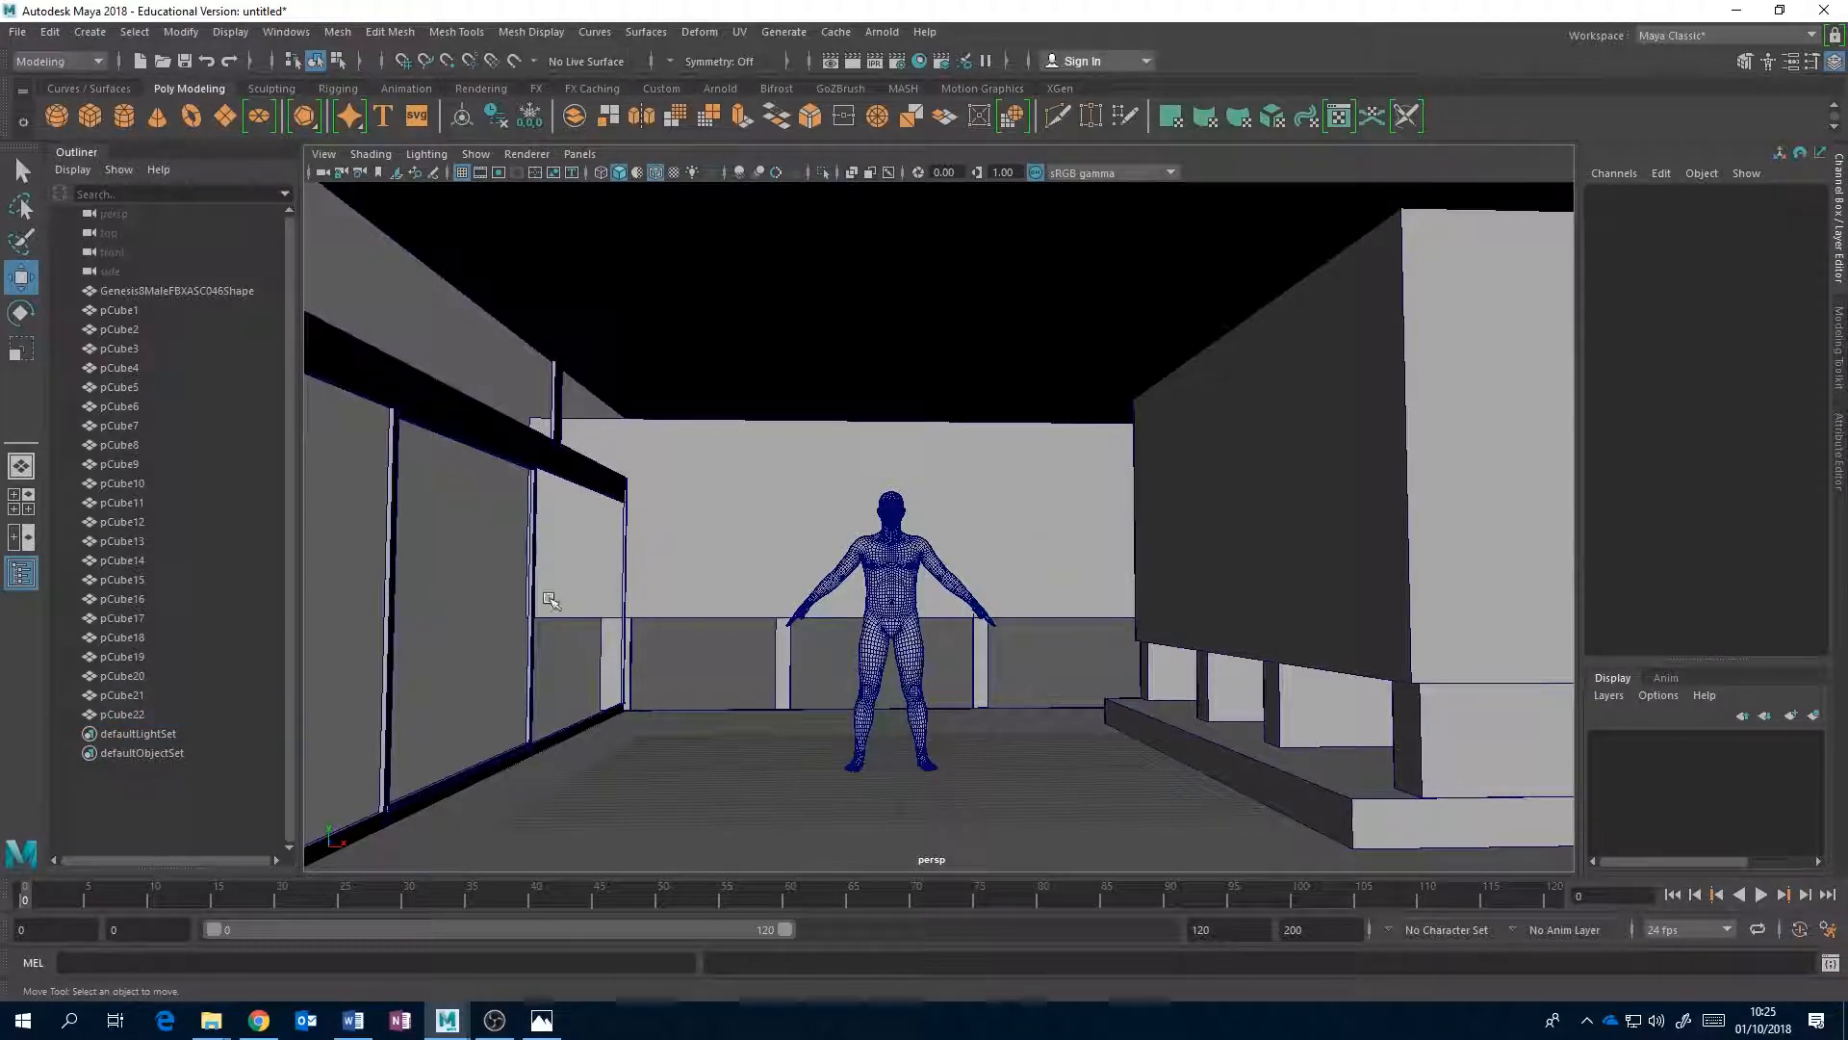
{"action": "left_click", "coordinate": [656, 172]}
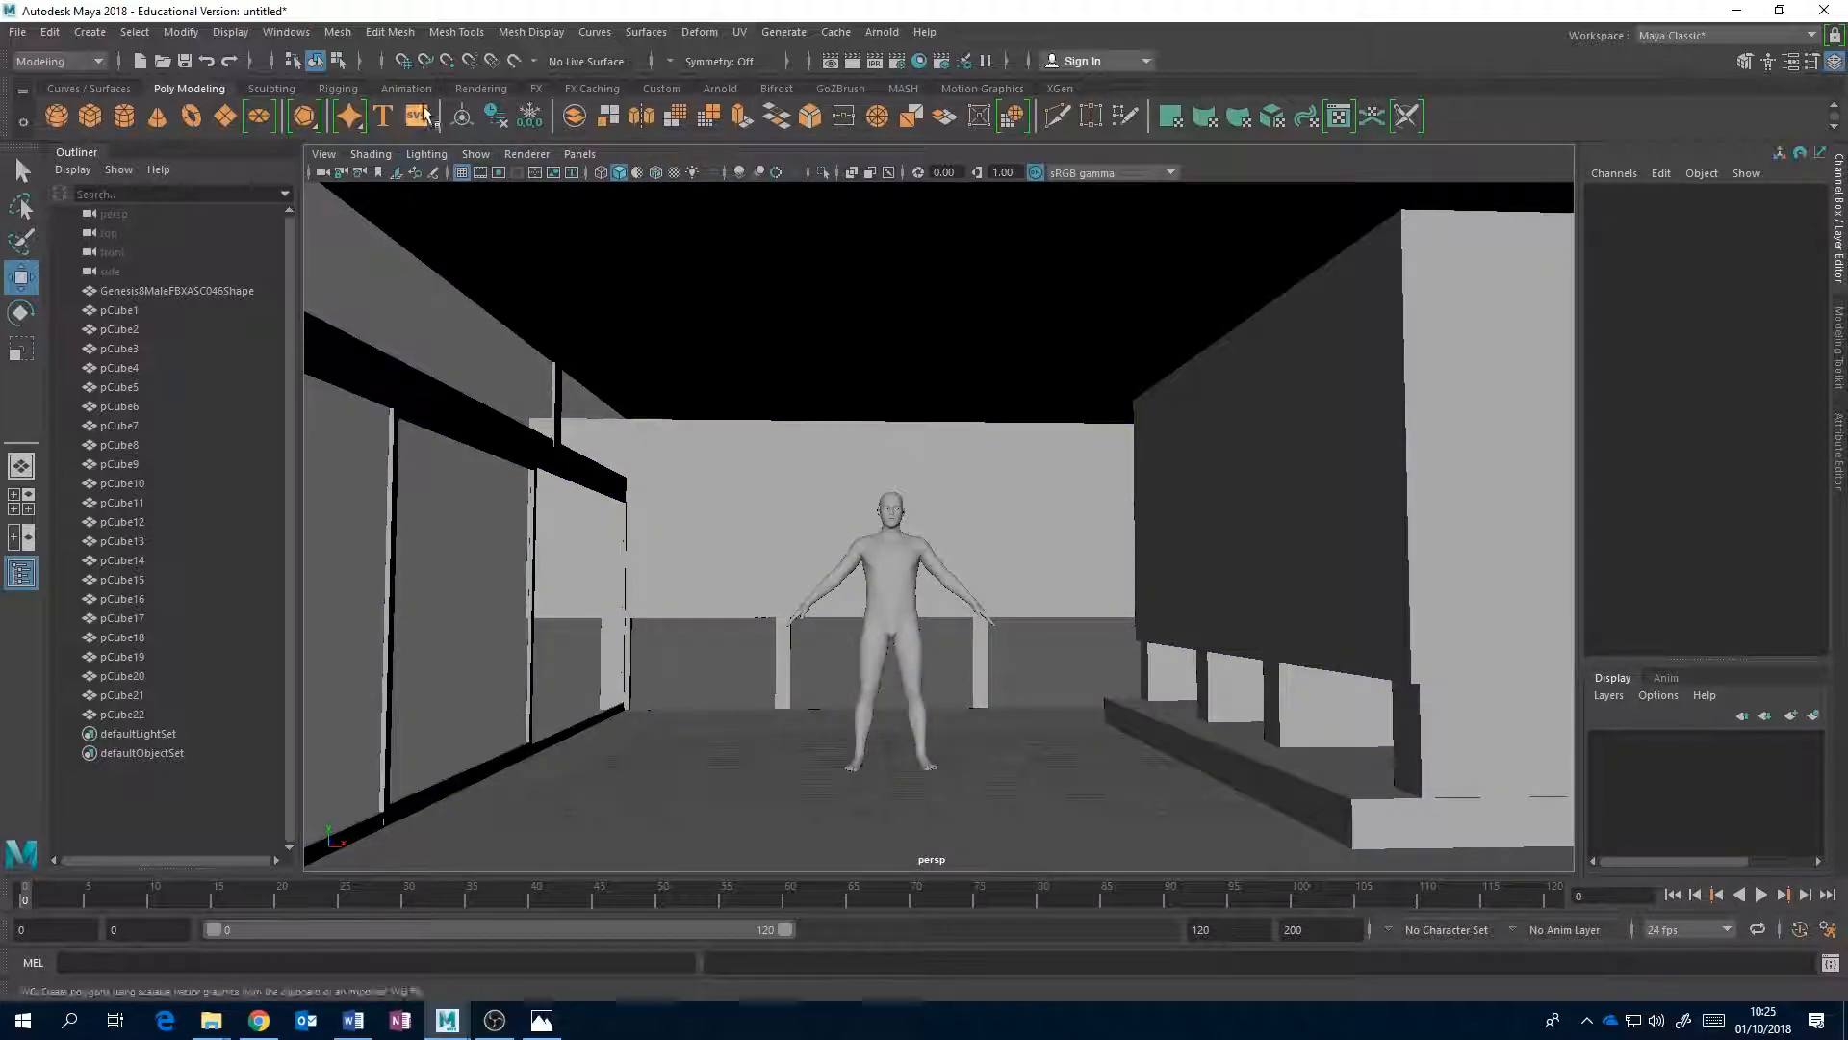
{"action": "left_click", "coordinate": [480, 87]}
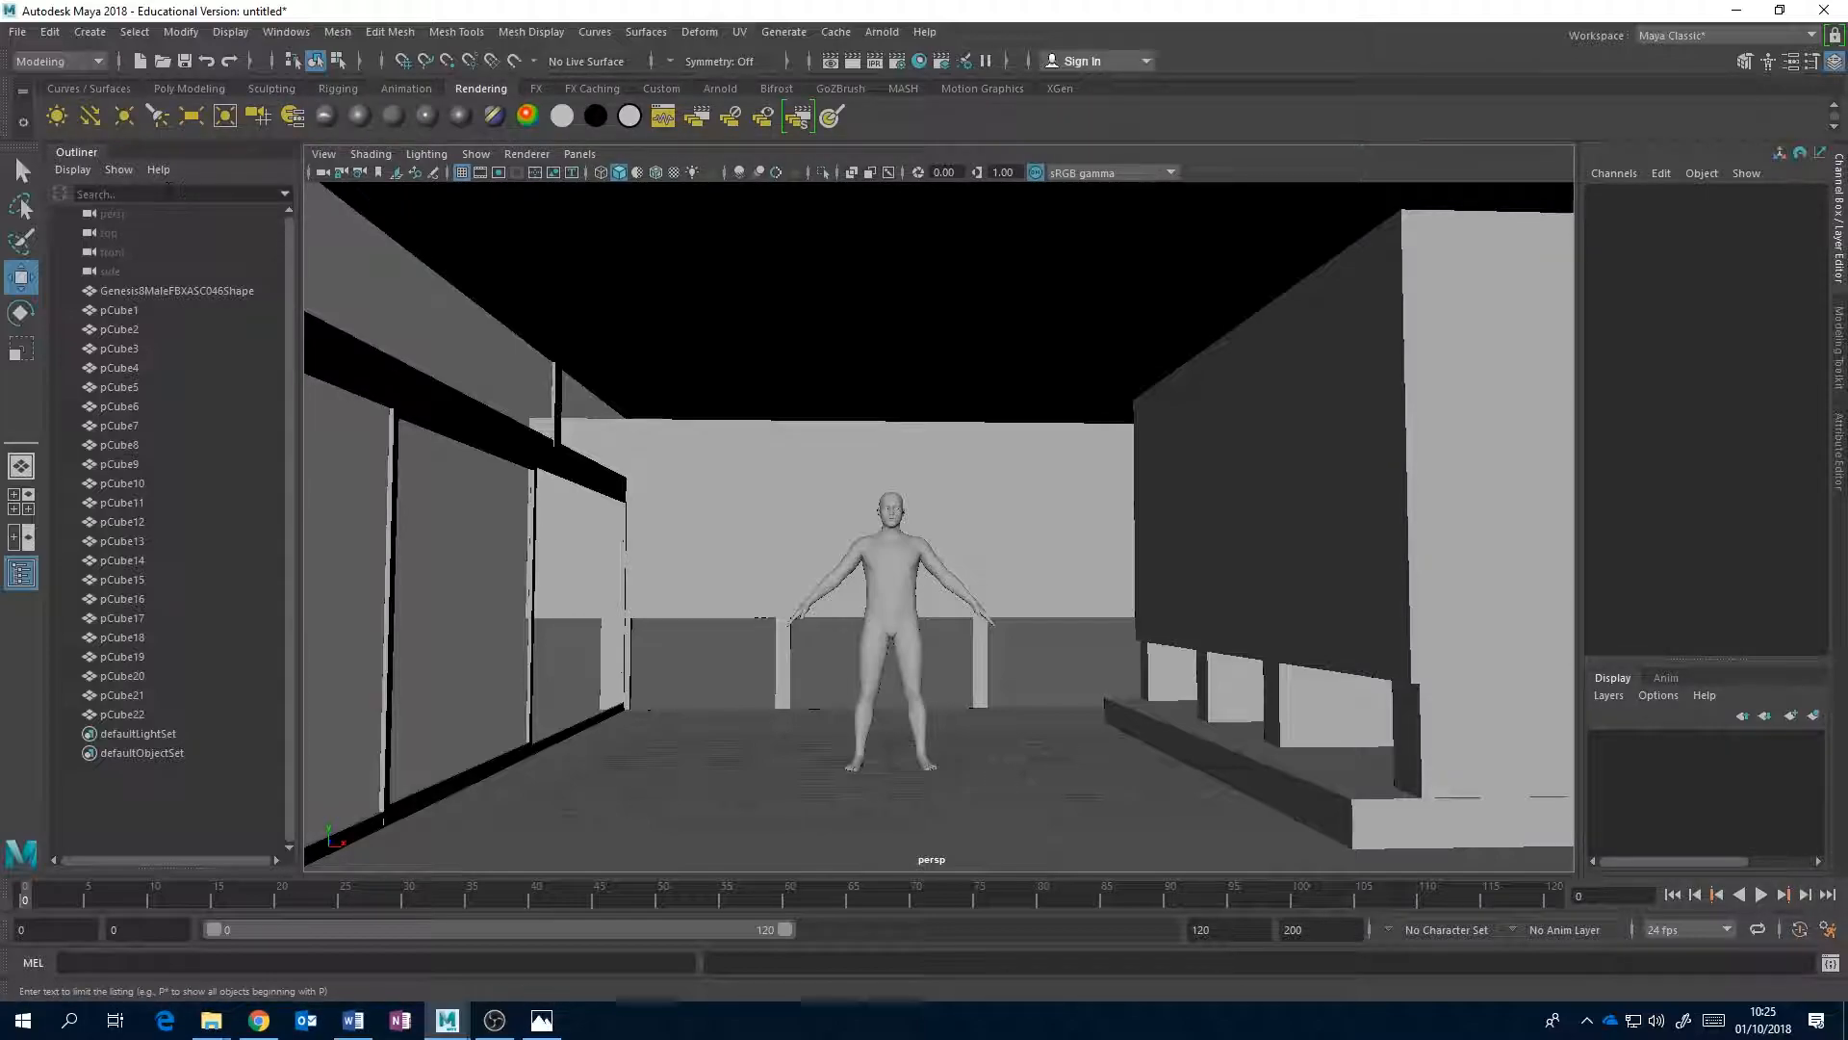
{"action": "left_click", "coordinate": [57, 117]}
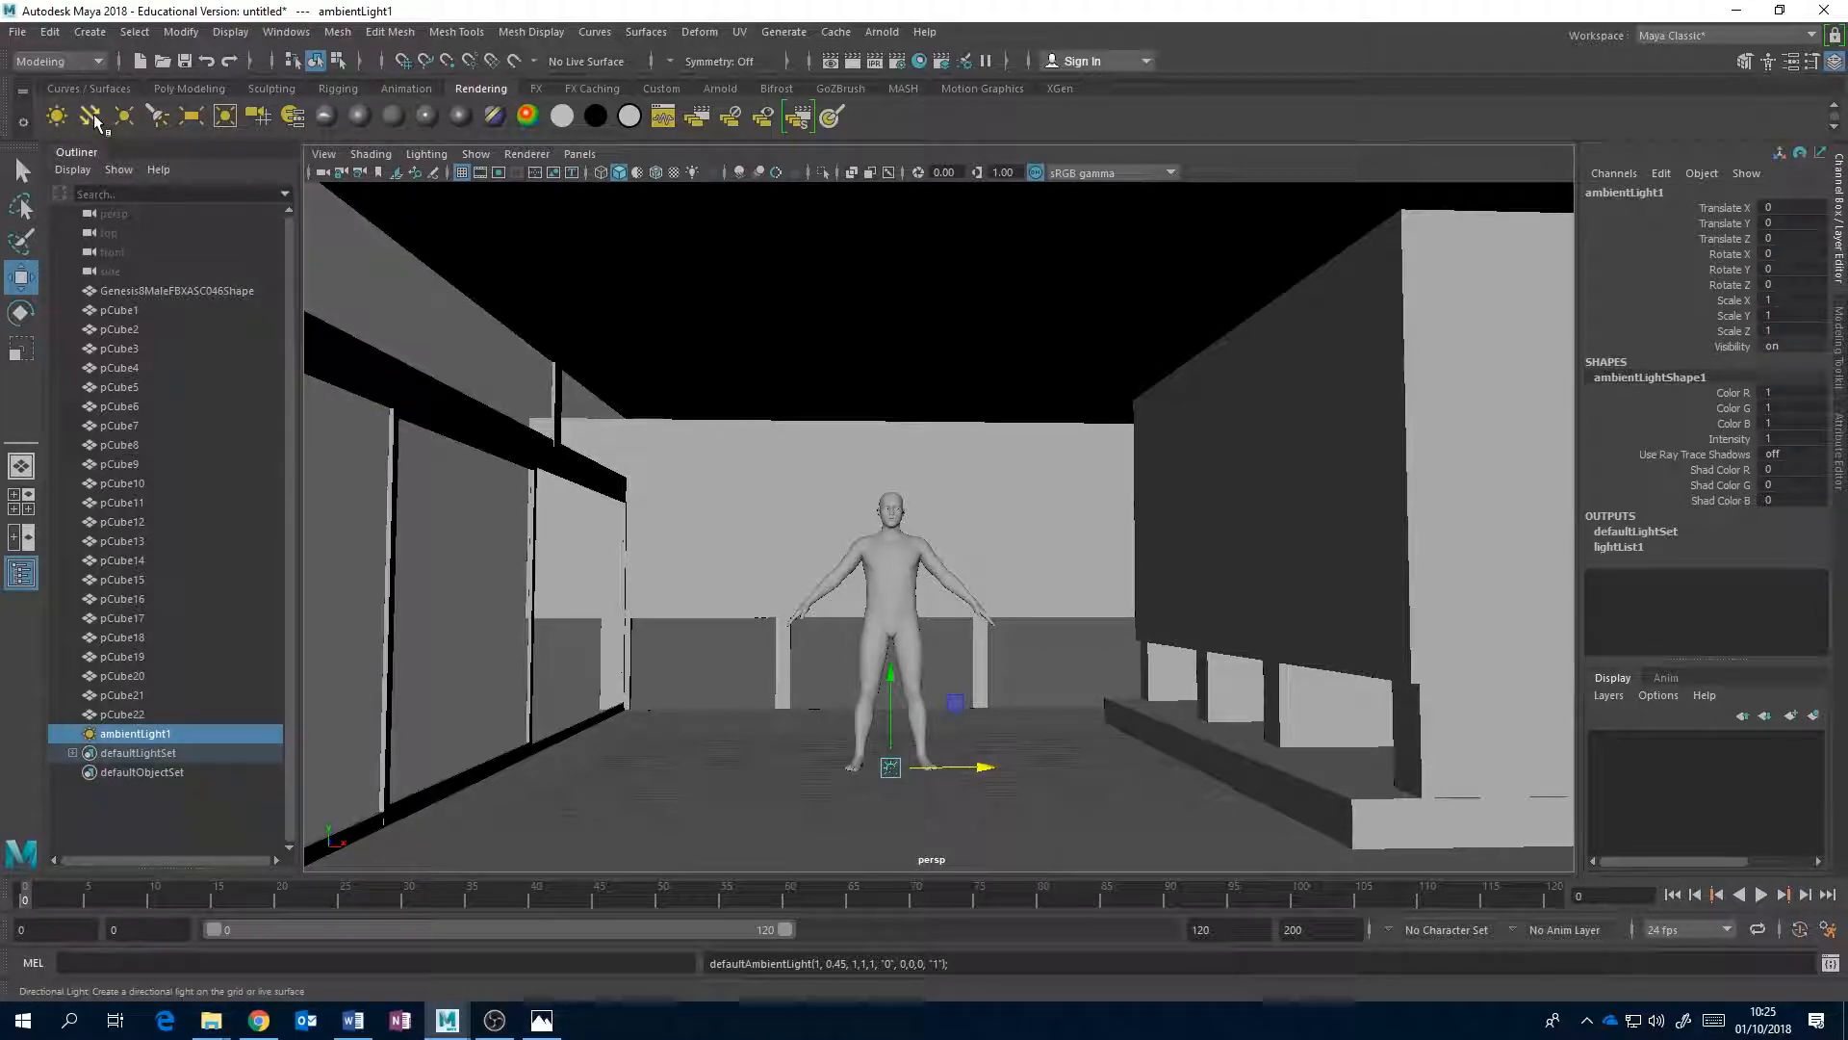
{"action": "left_click", "coordinate": [95, 119]}
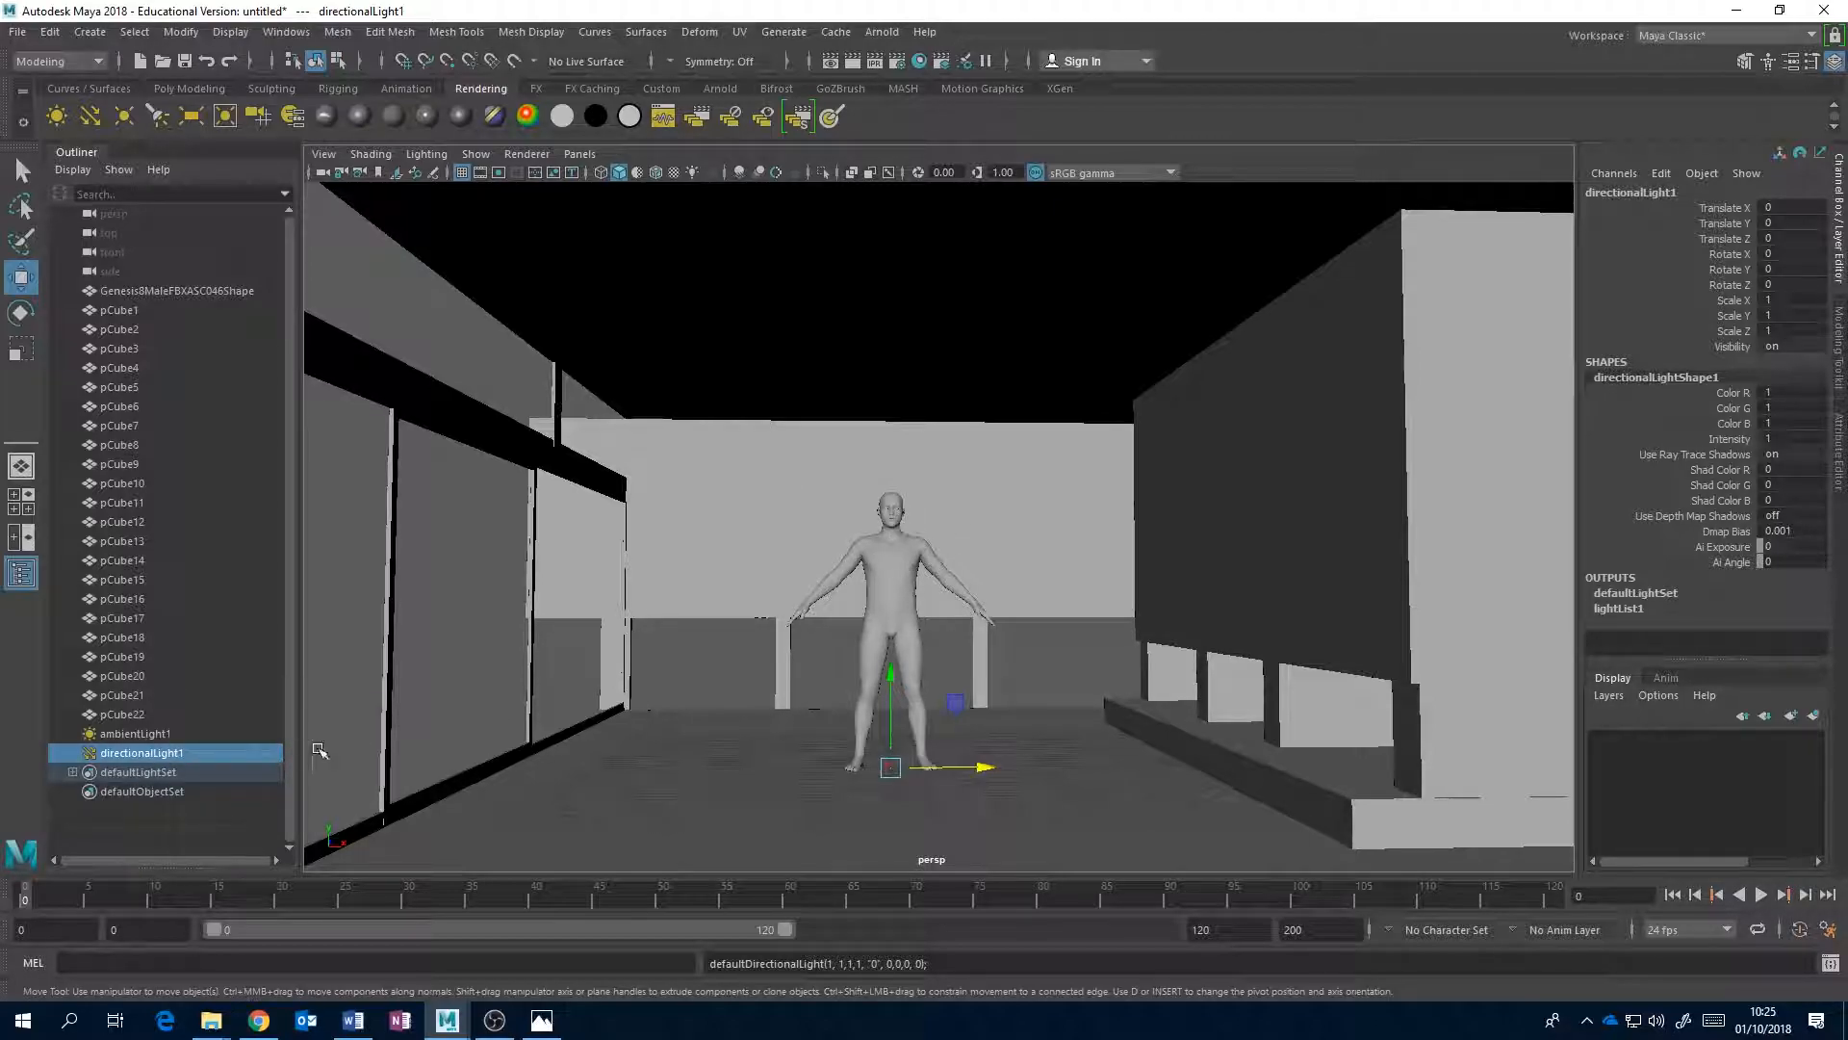
- Display the viewport with all scene lights and screen-space ambient occlusion
{"action": "left_click", "coordinate": [693, 173]}
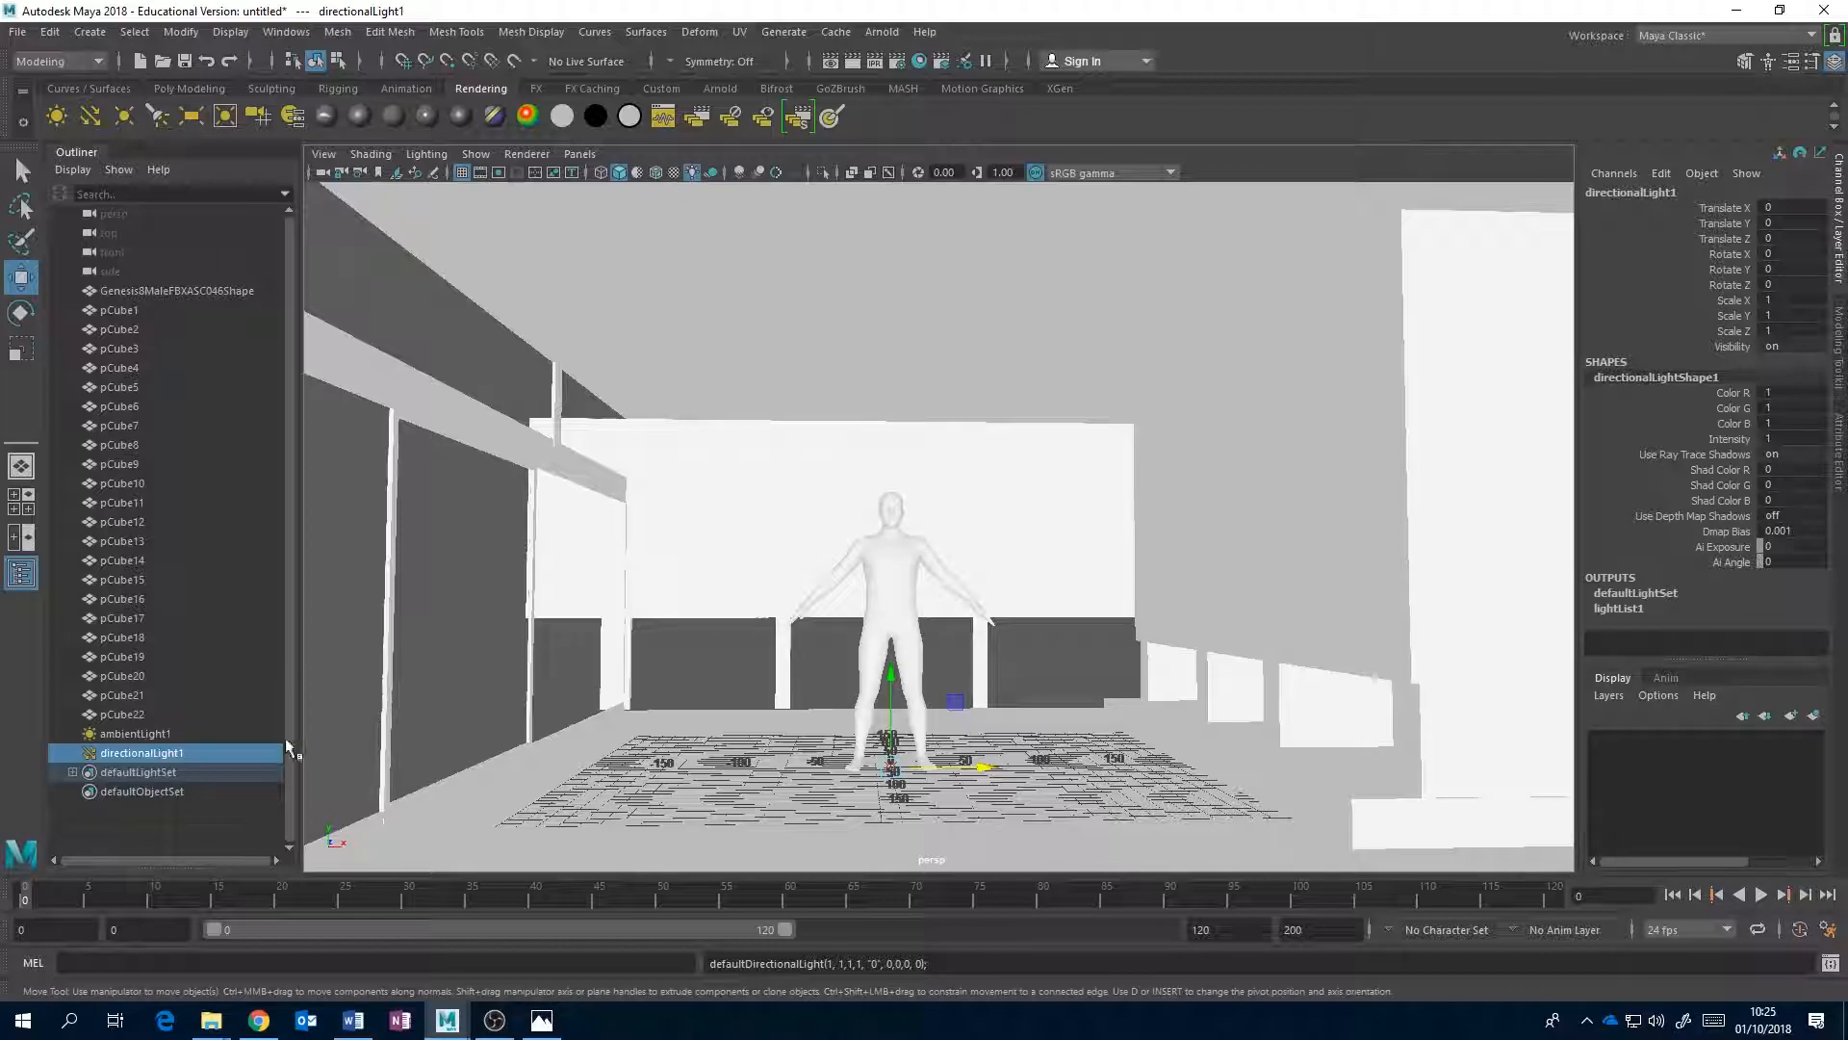
{"action": "left_click", "coordinate": [739, 172]}
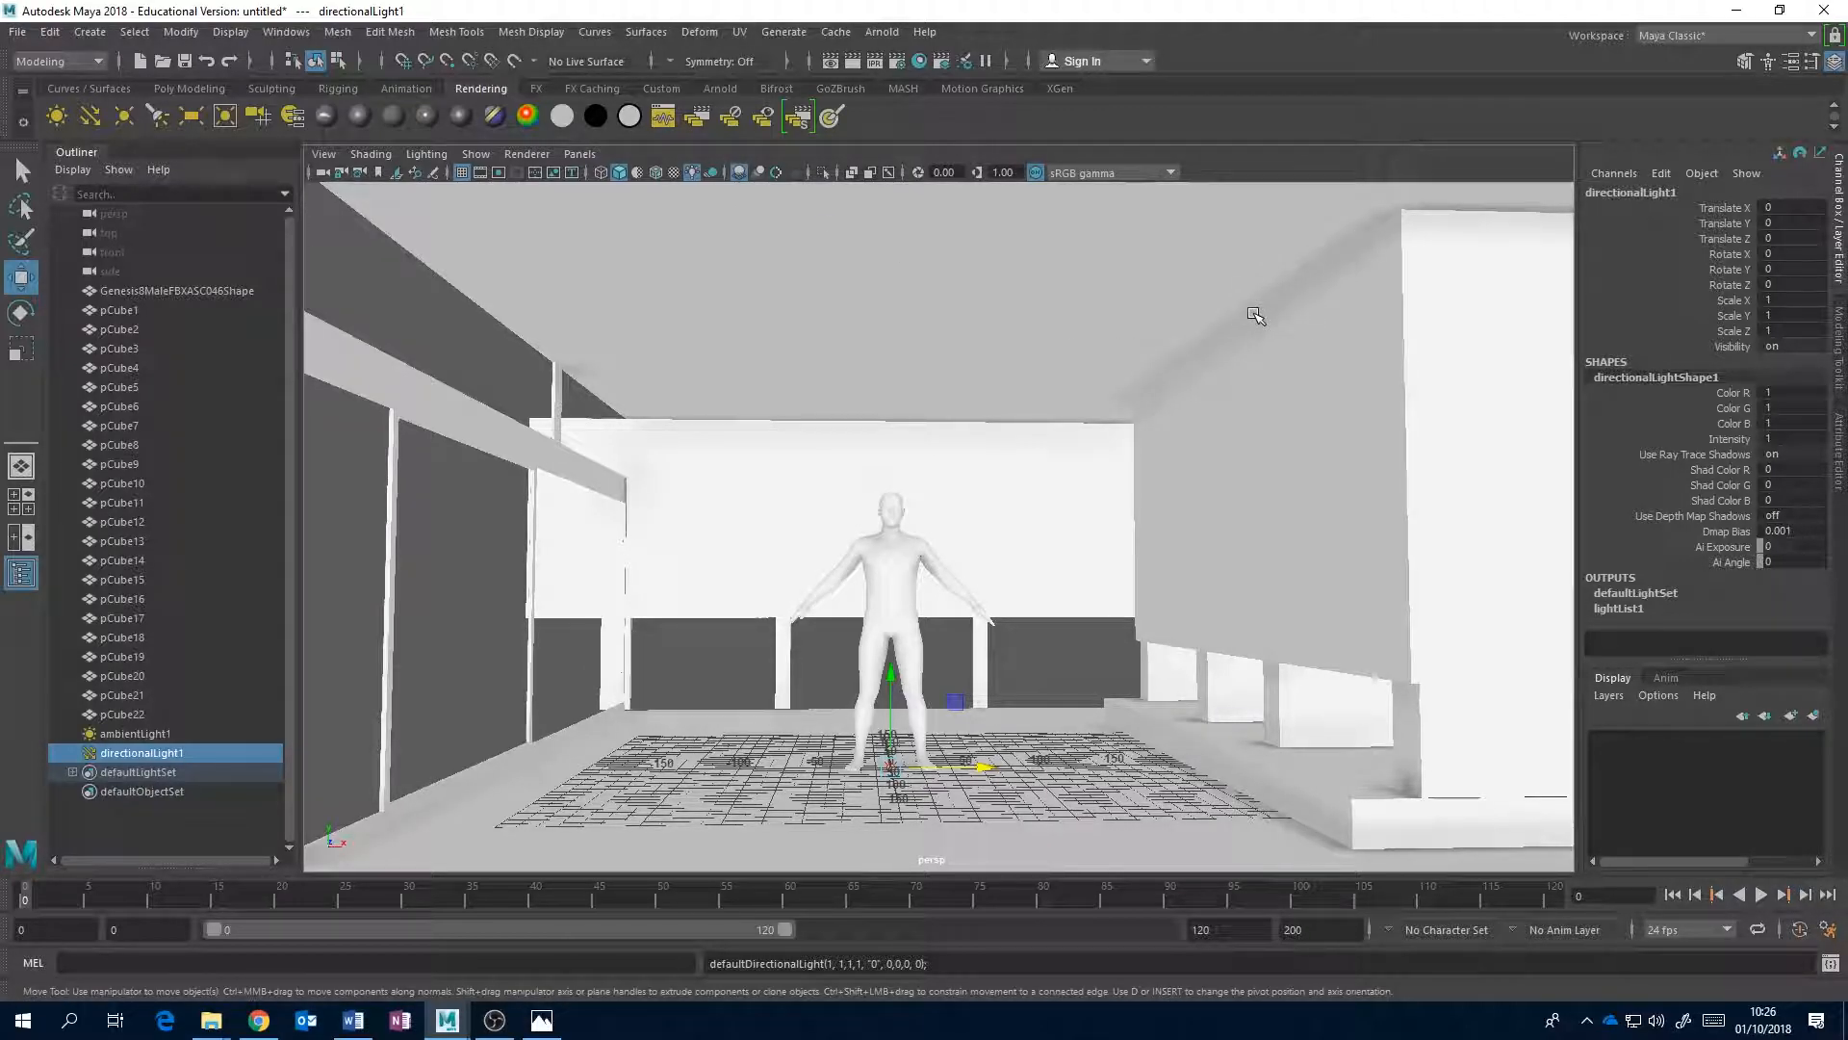
- Lower the ambient light's intensity to 0.241
{"action": "left_click", "coordinate": [145, 735]}
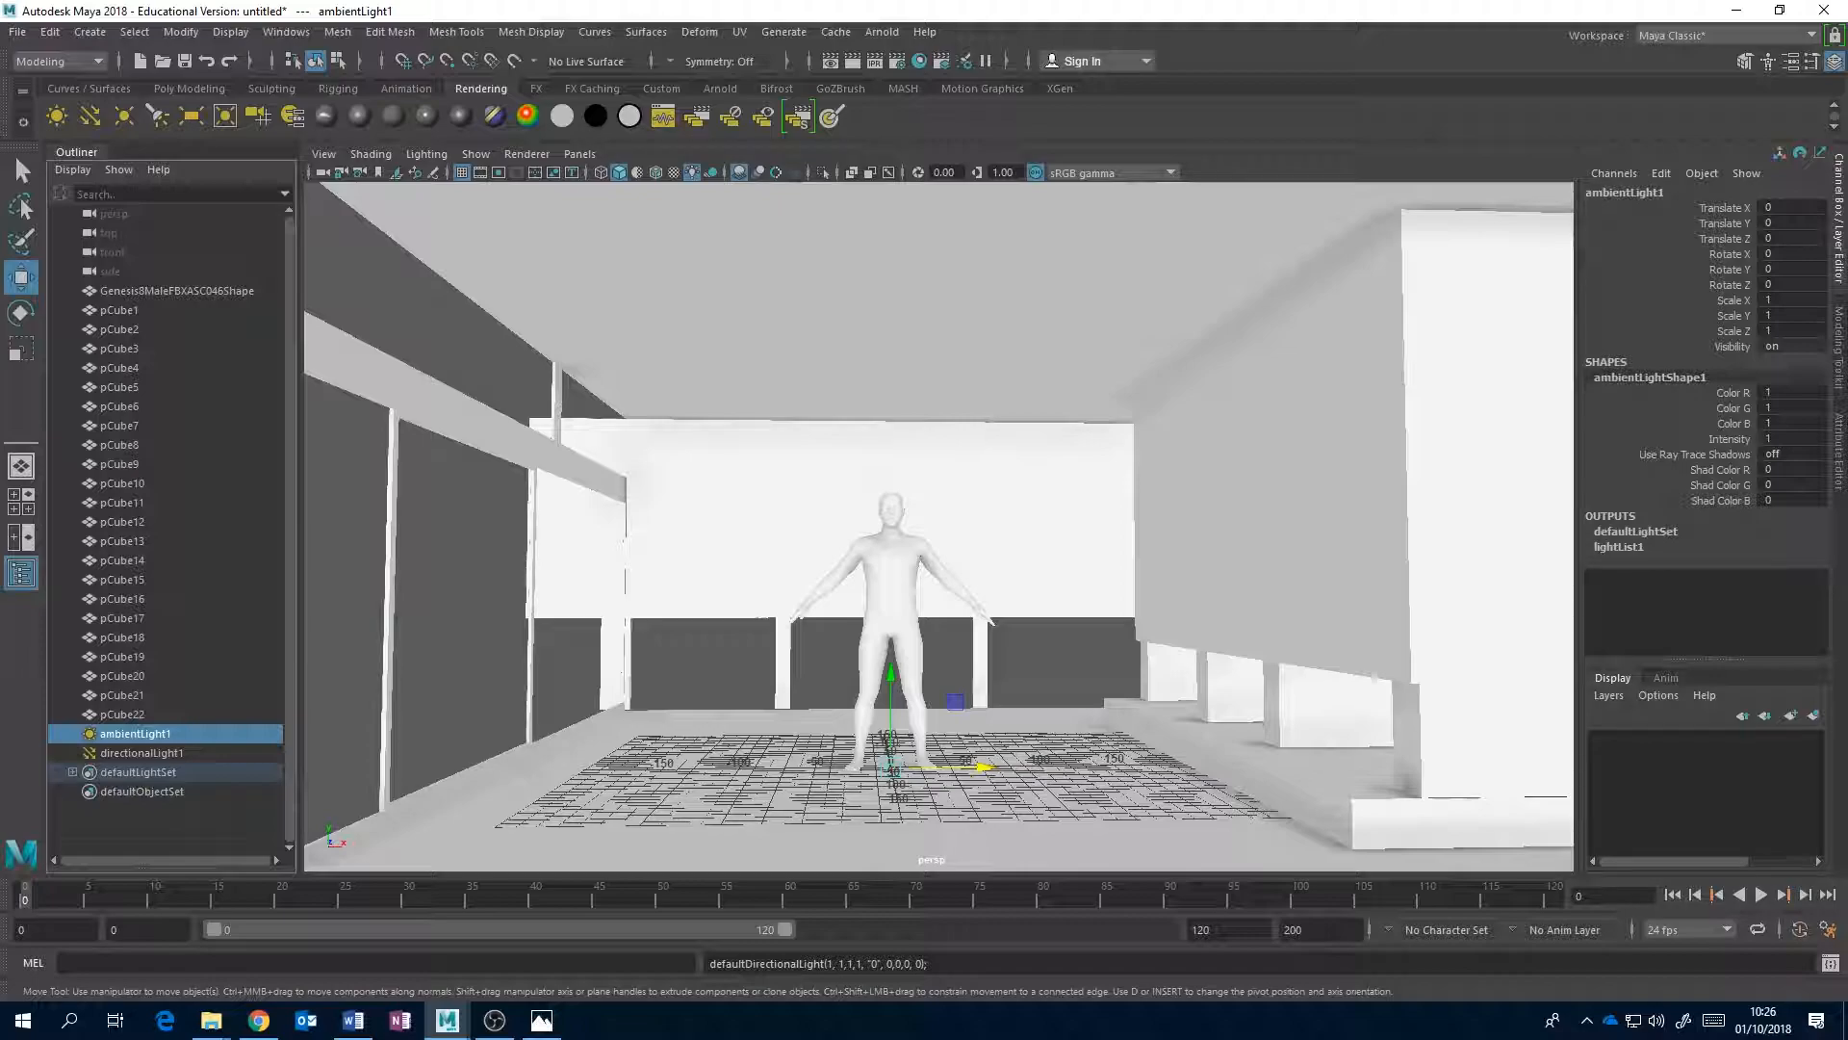
{"action": "left_click", "coordinate": [1839, 438]}
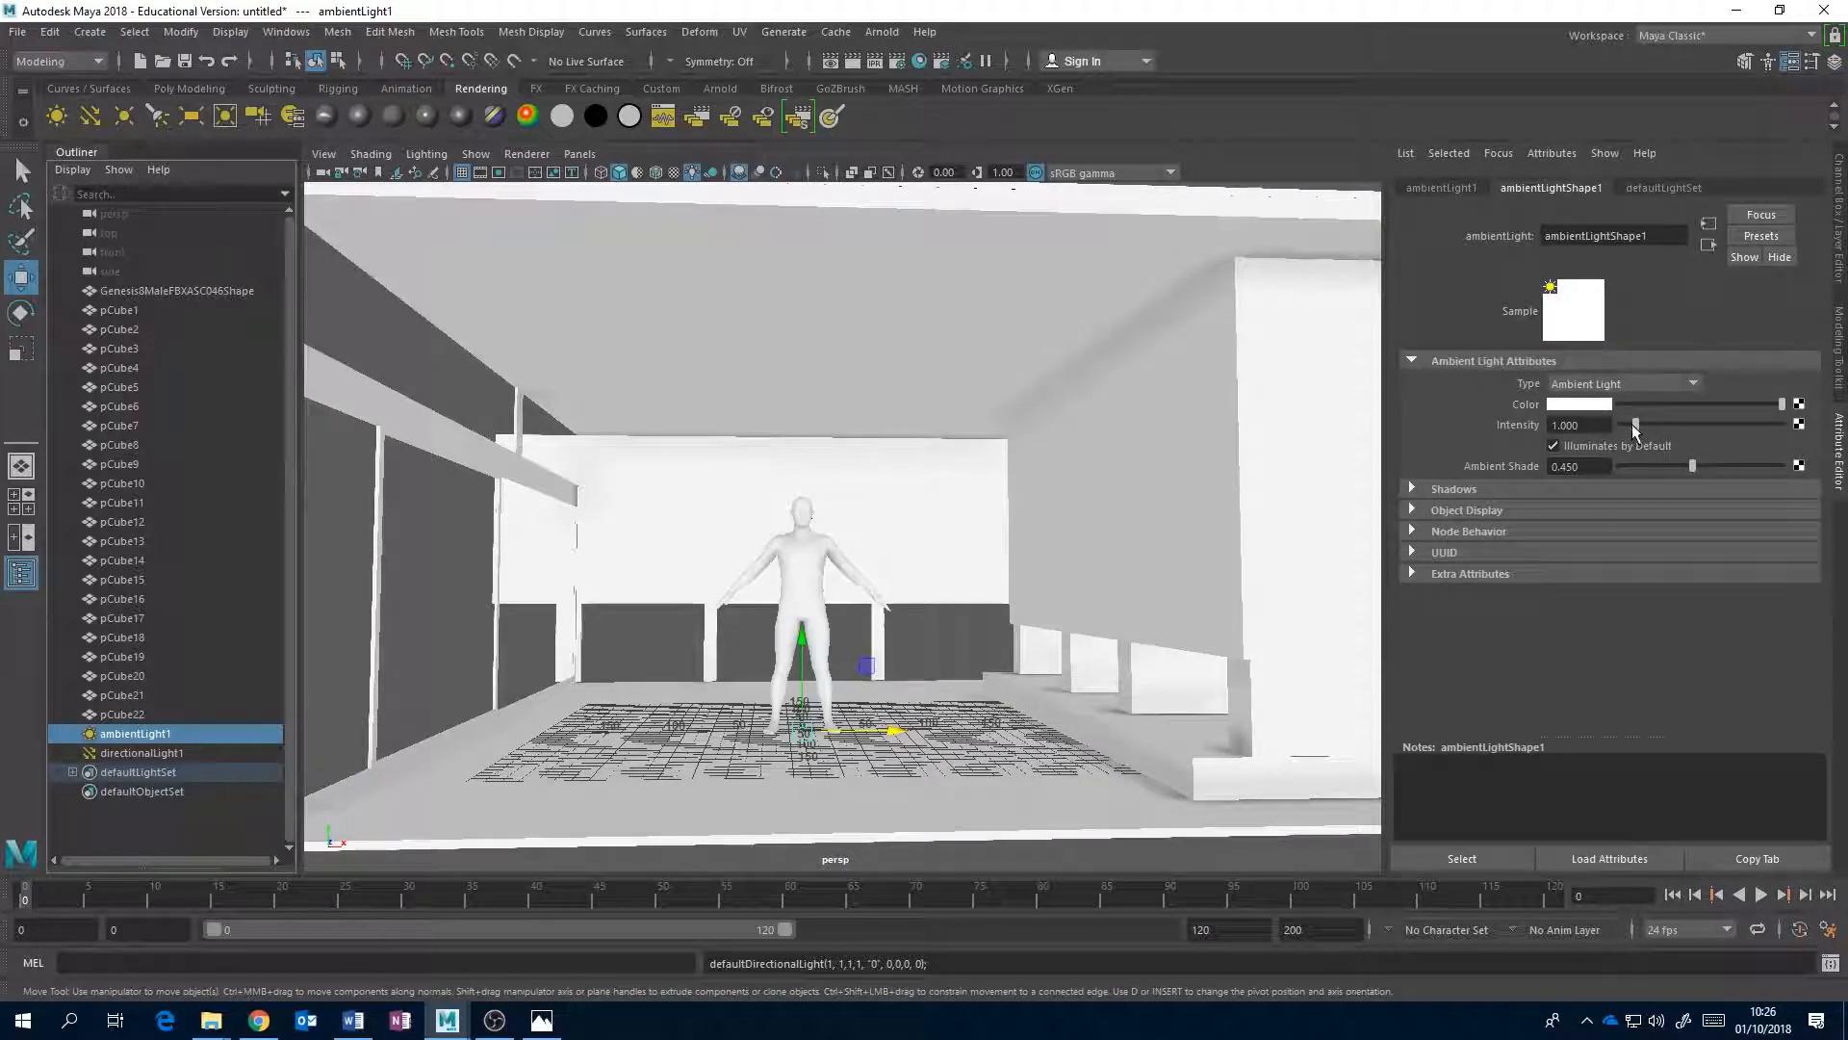
{"action": "left_click_drag", "start_coordinate": [1635, 430], "coordinate": [1625, 430]}
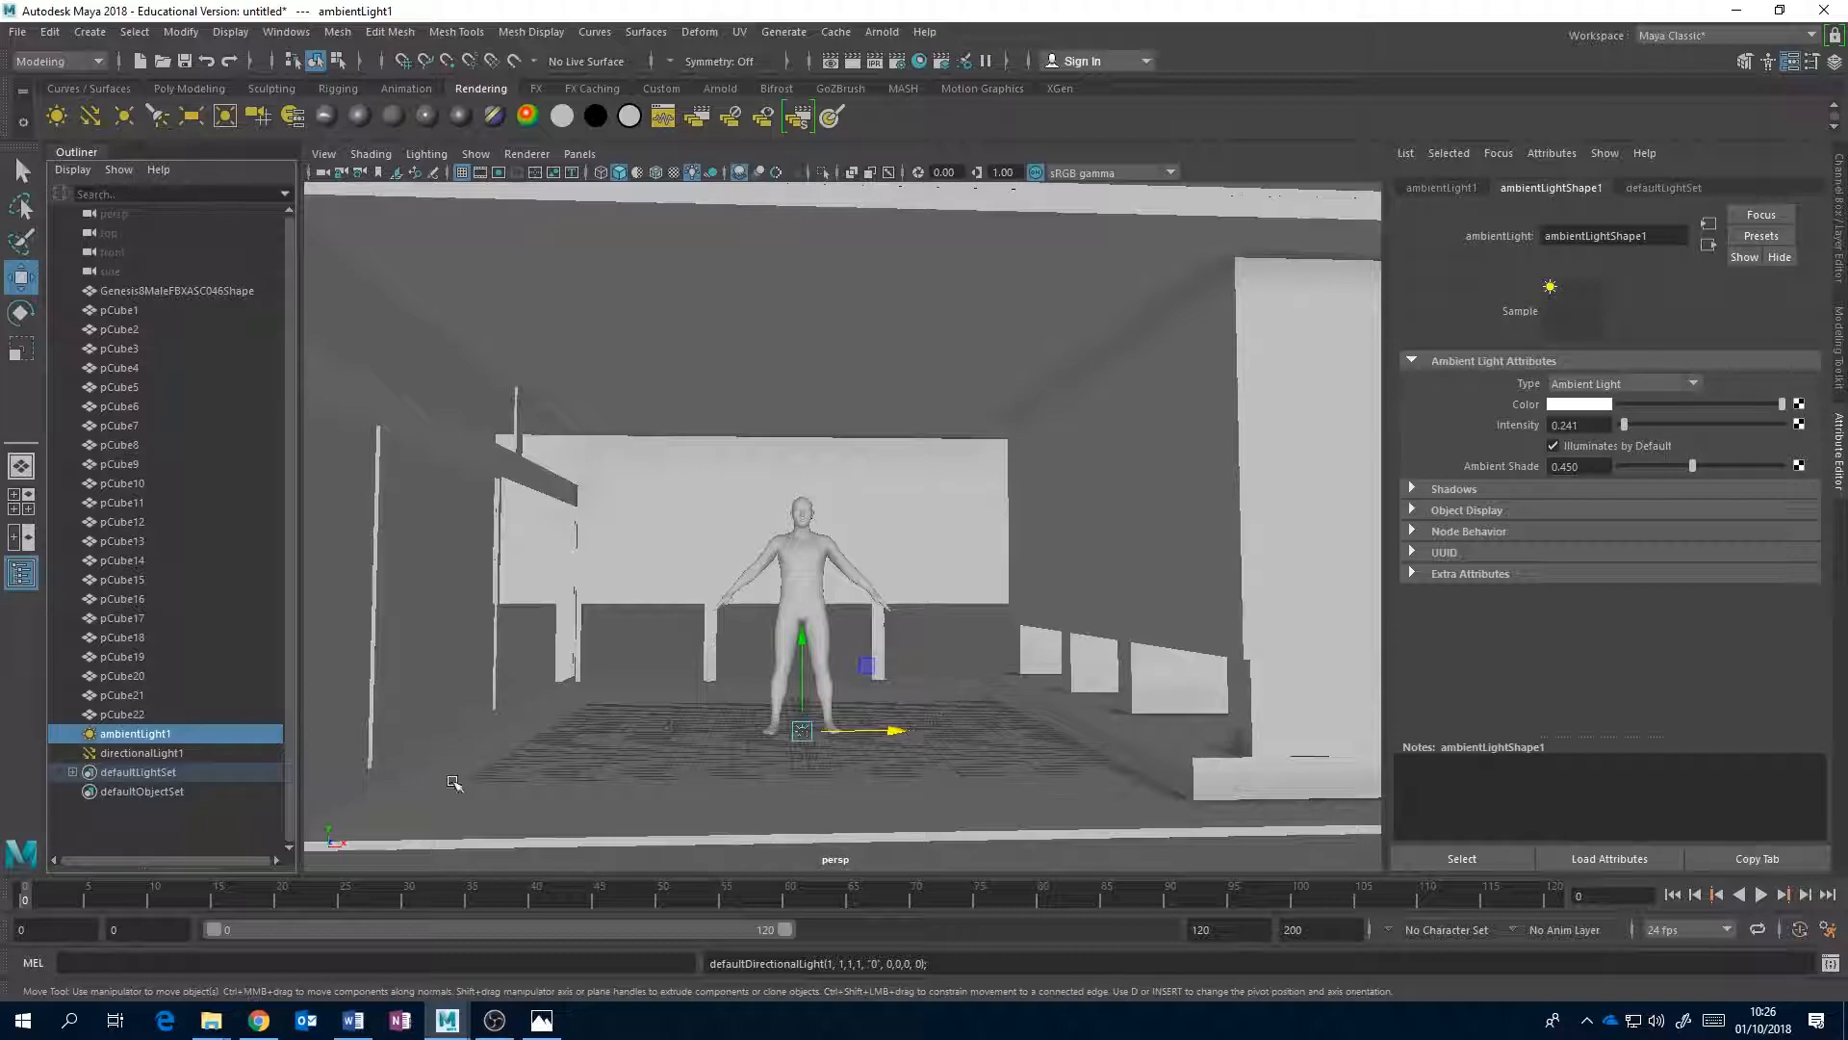
- Move the ambient light up toward the fireplace side and the directional light up toward the side window
{"action": "left_click", "coordinate": [174, 754]}
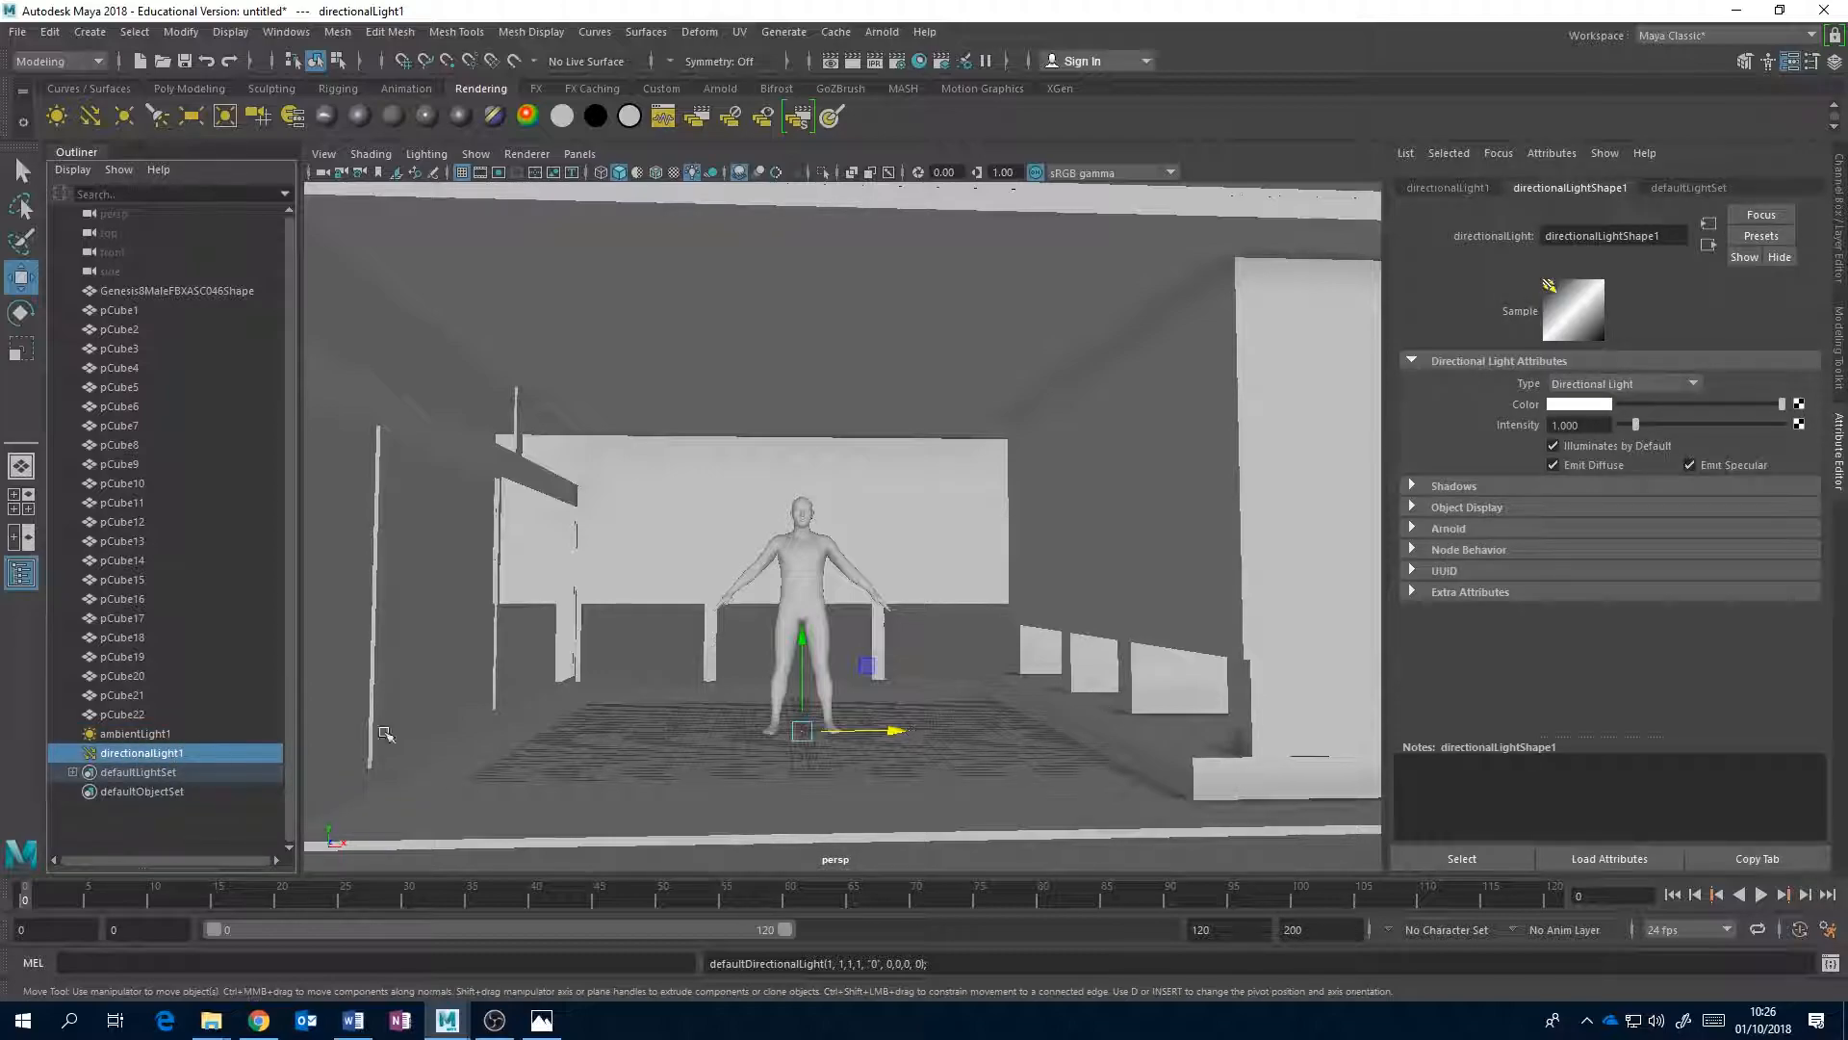
{"action": "left_click", "coordinate": [144, 735]}
{"action": "left_click_drag", "start_coordinate": [812, 732], "coordinate": [921, 663]}
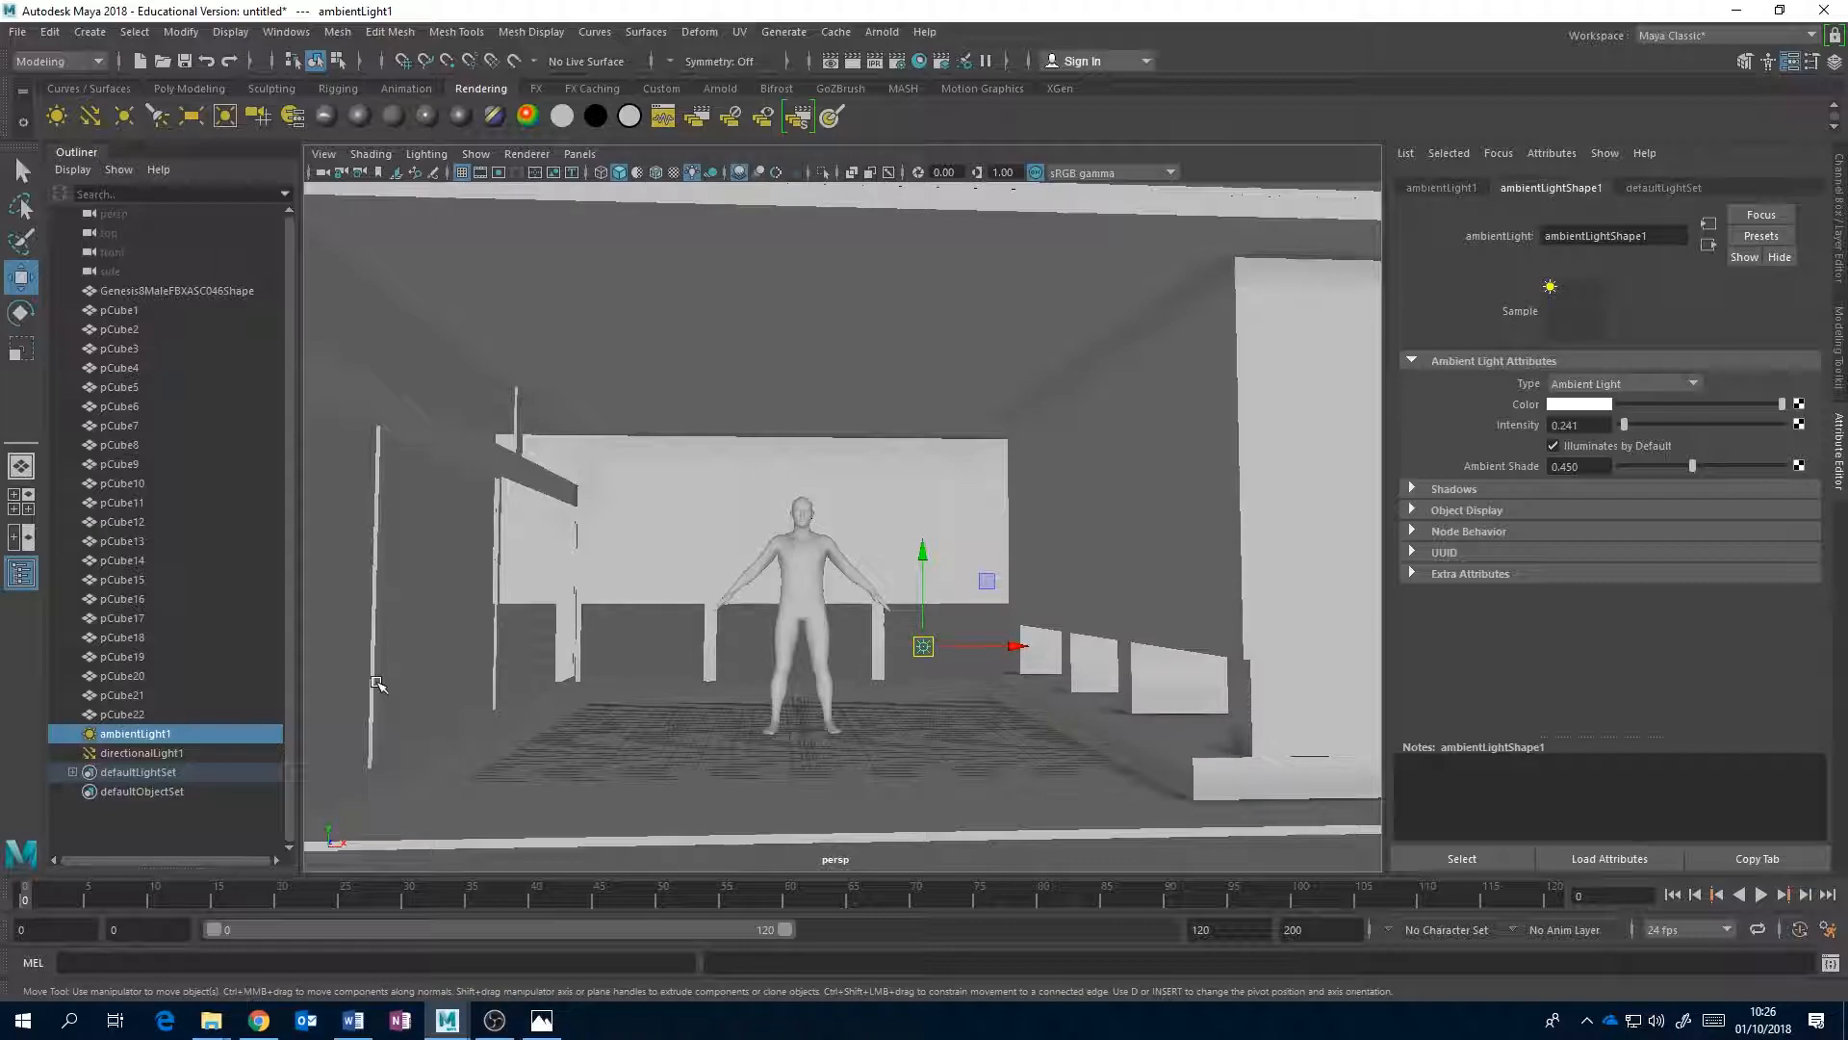
{"action": "left_click", "coordinate": [154, 752]}
{"action": "left_click_drag", "start_coordinate": [805, 736], "coordinate": [541, 617]}
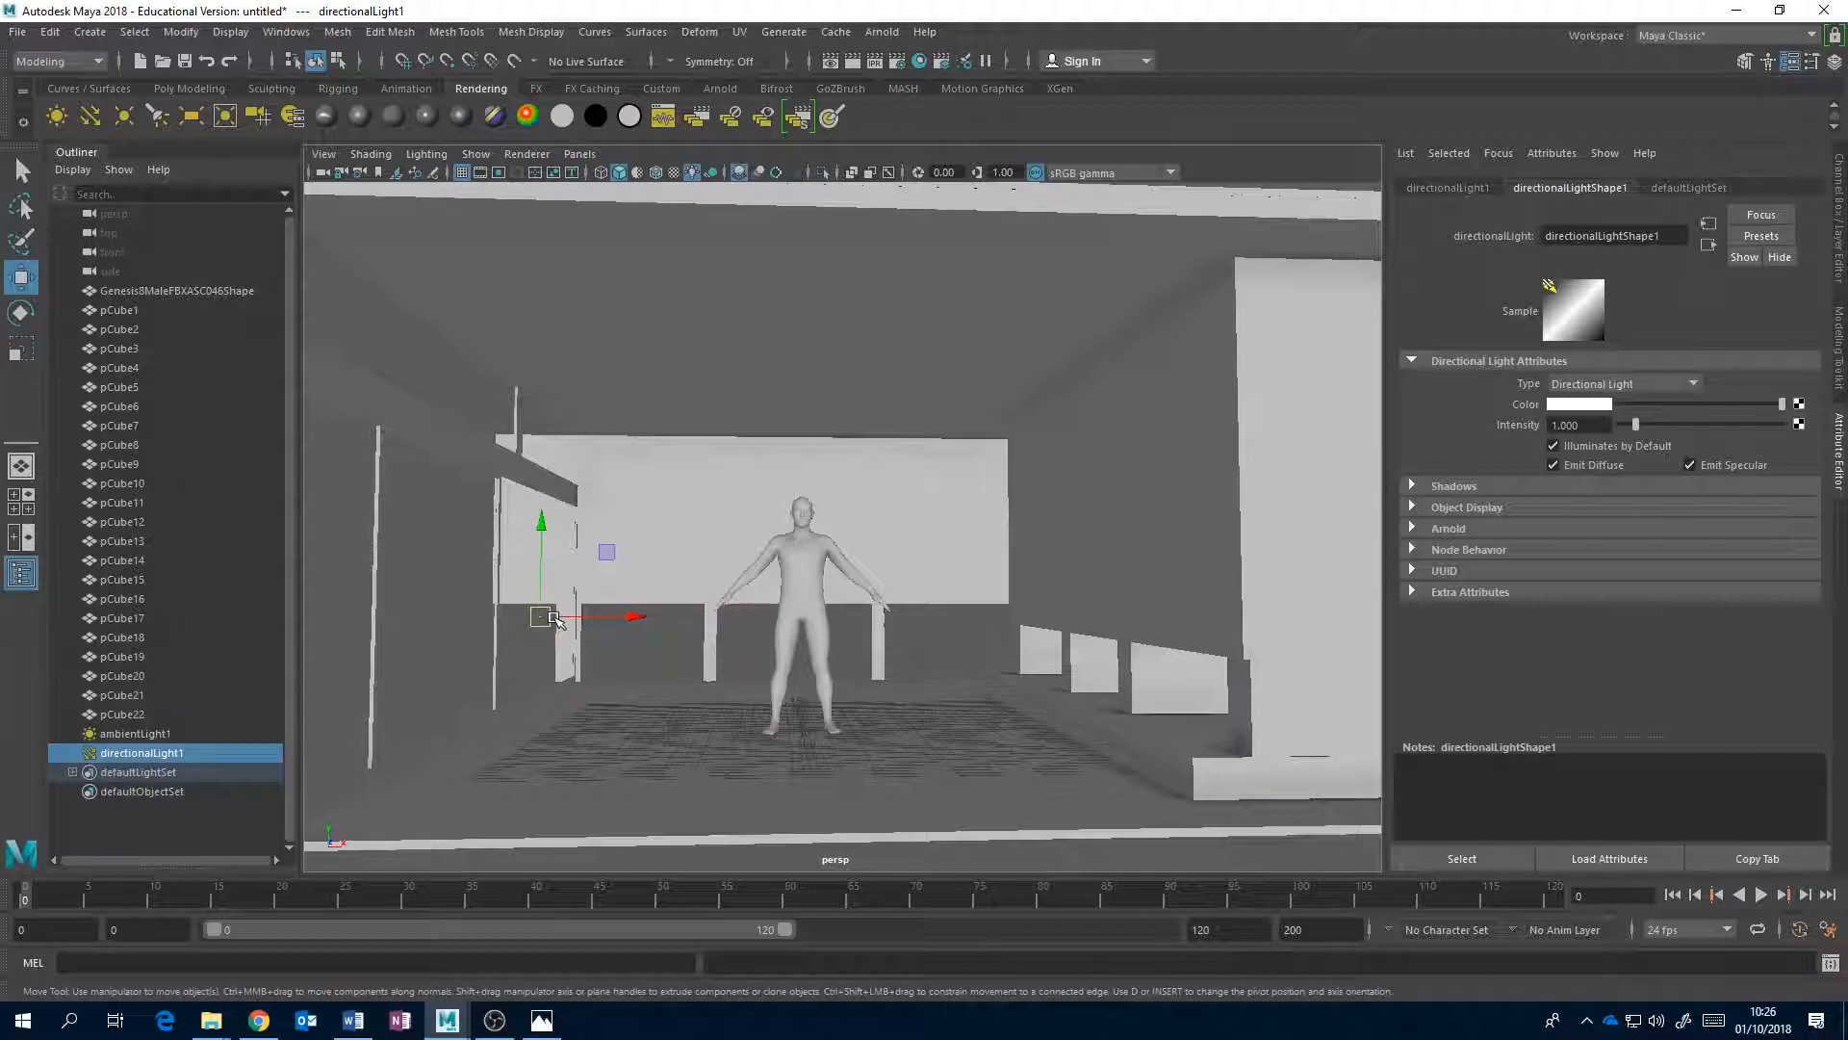
- Scale up the directional light and rotate it to shine from the side window toward the fireplace wall
{"action": "key", "text": "r"}
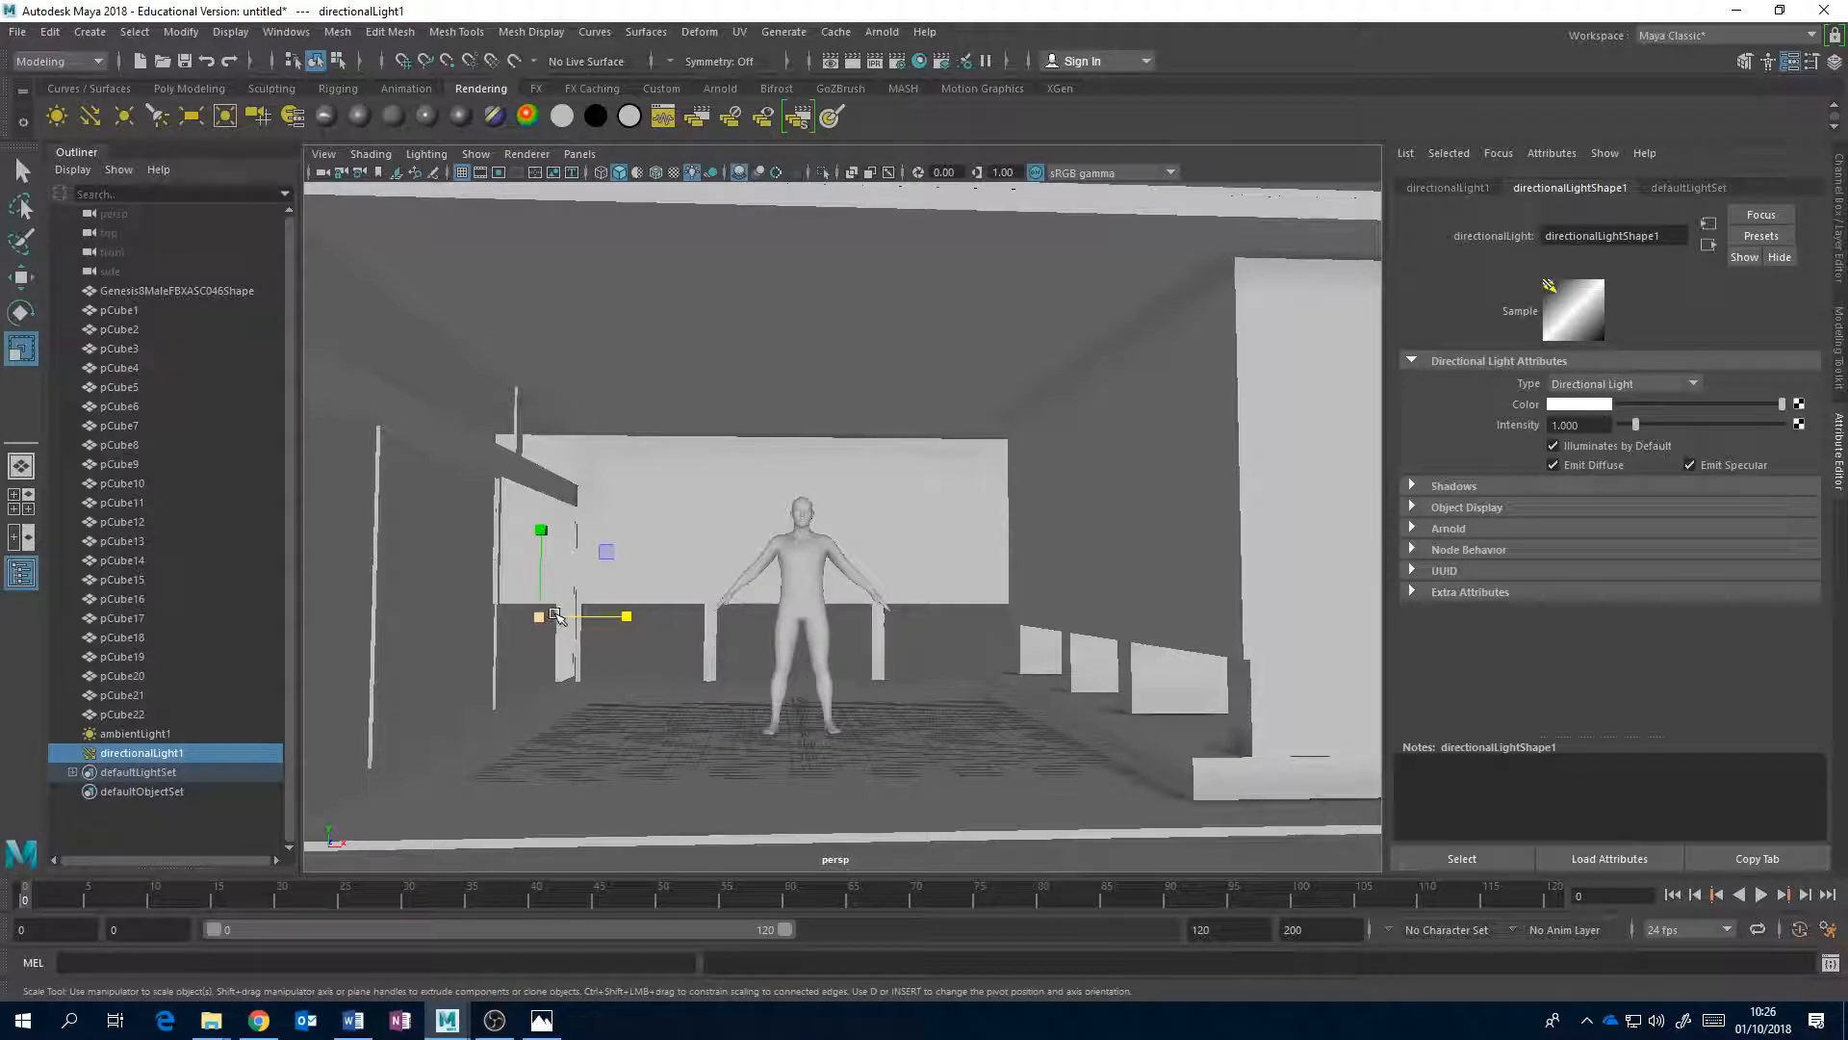
{"action": "left_click_drag", "start_coordinate": [547, 616], "coordinate": [608, 610]}
{"action": "key", "text": "e"}
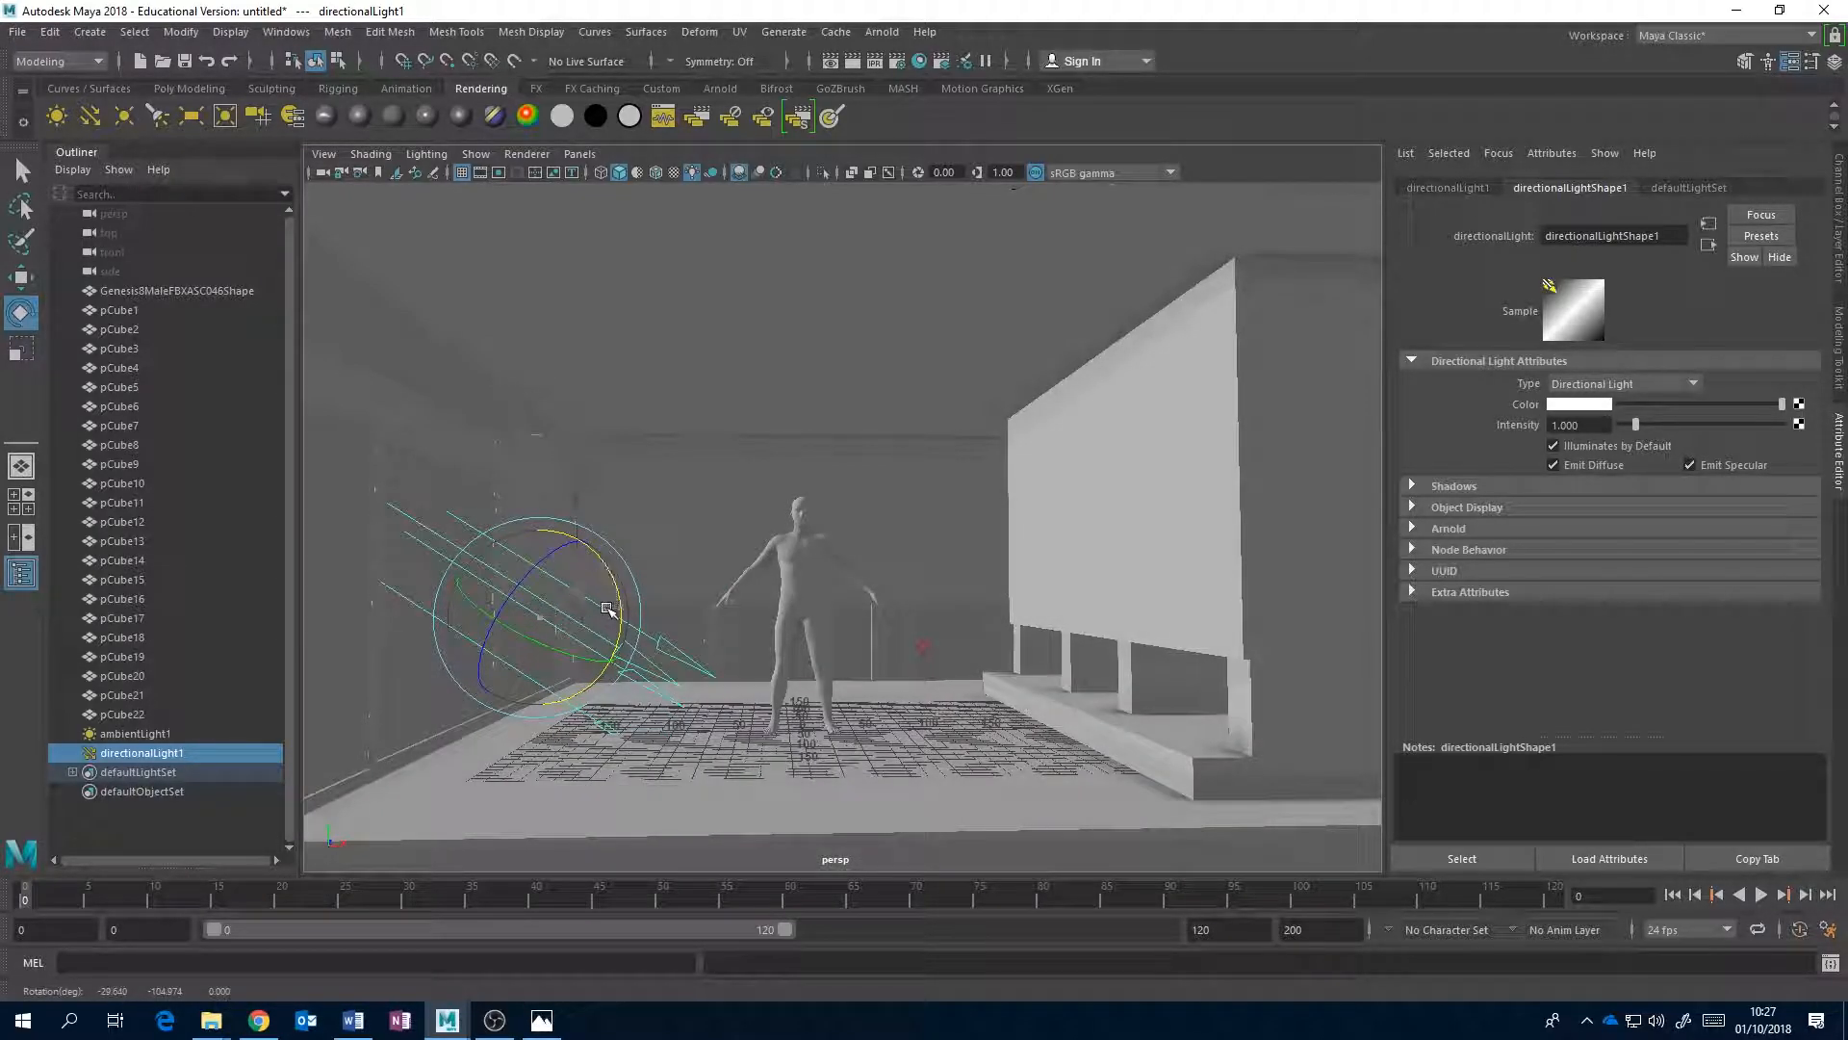
- Turn on viewport shadows and adjust the directional light's rotation so sunlight falls through the side window into the room
{"action": "left_click", "coordinate": [712, 174]}
{"action": "left_click_drag", "start_coordinate": [604, 635], "coordinate": [534, 585]}
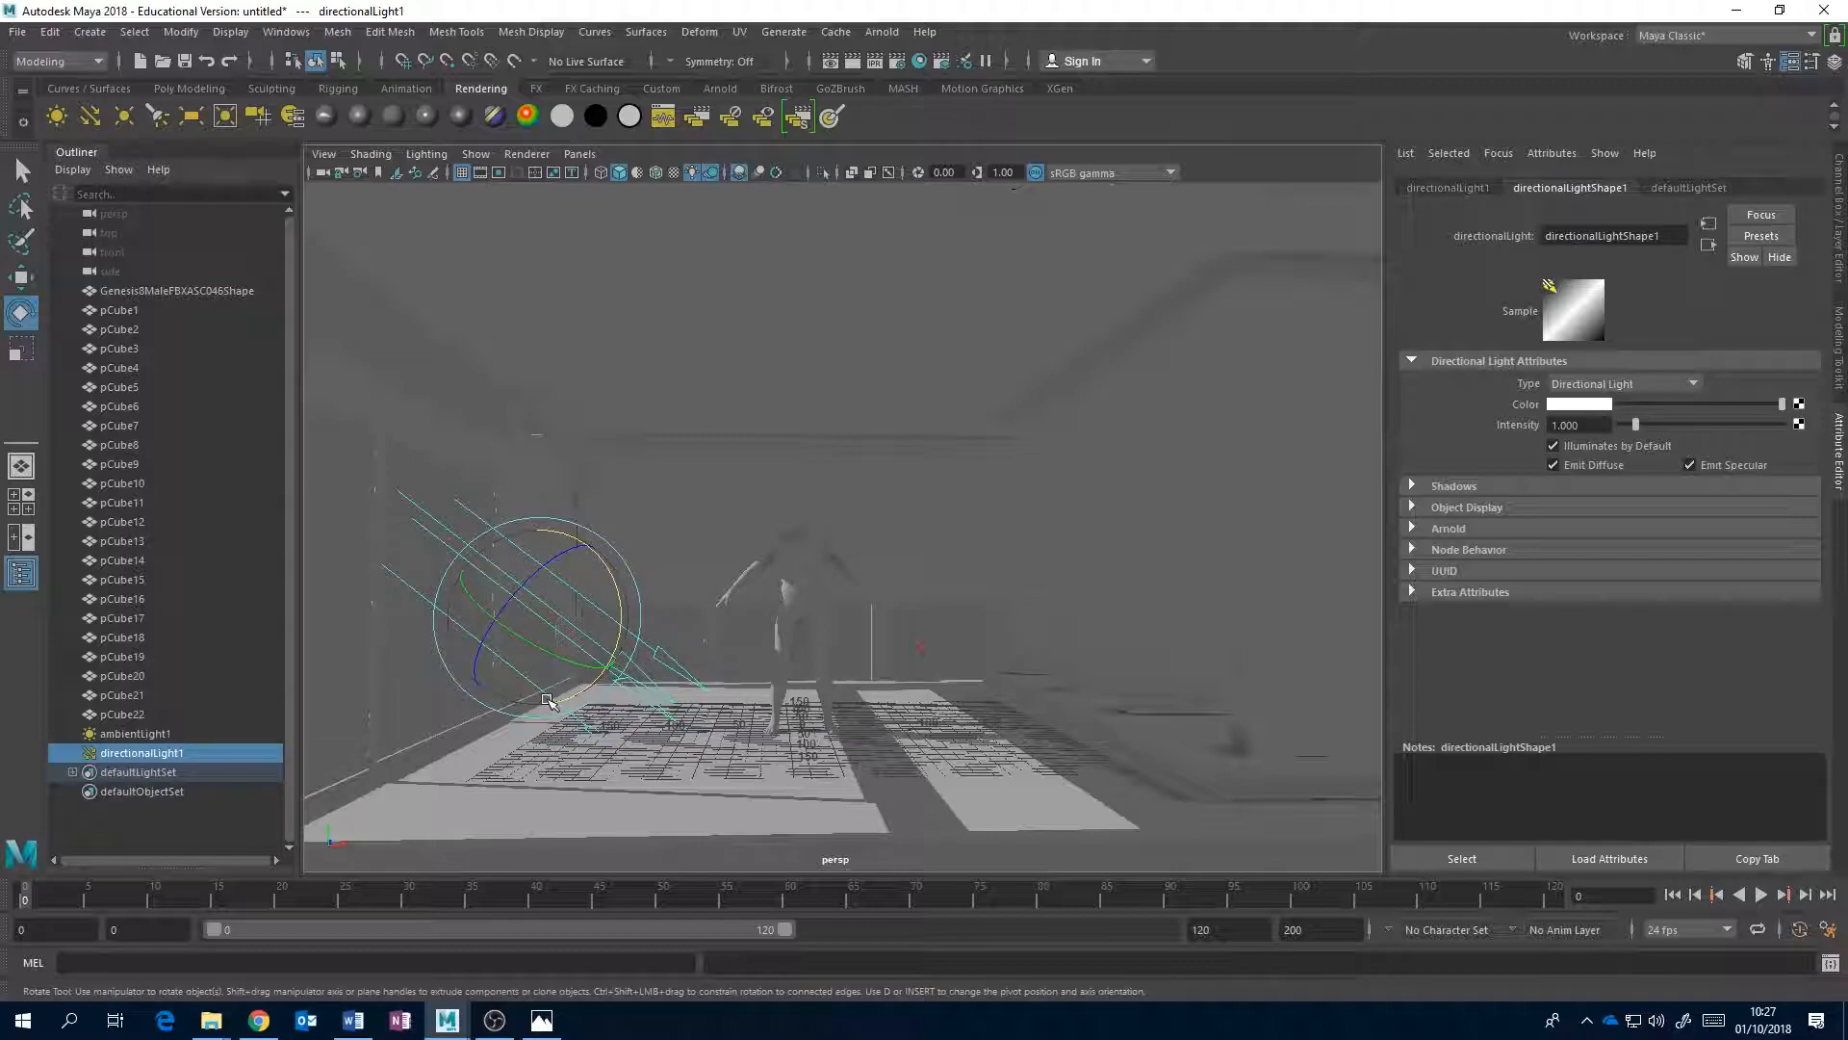
{"action": "left_click_drag", "start_coordinate": [538, 650], "coordinate": [527, 608]}
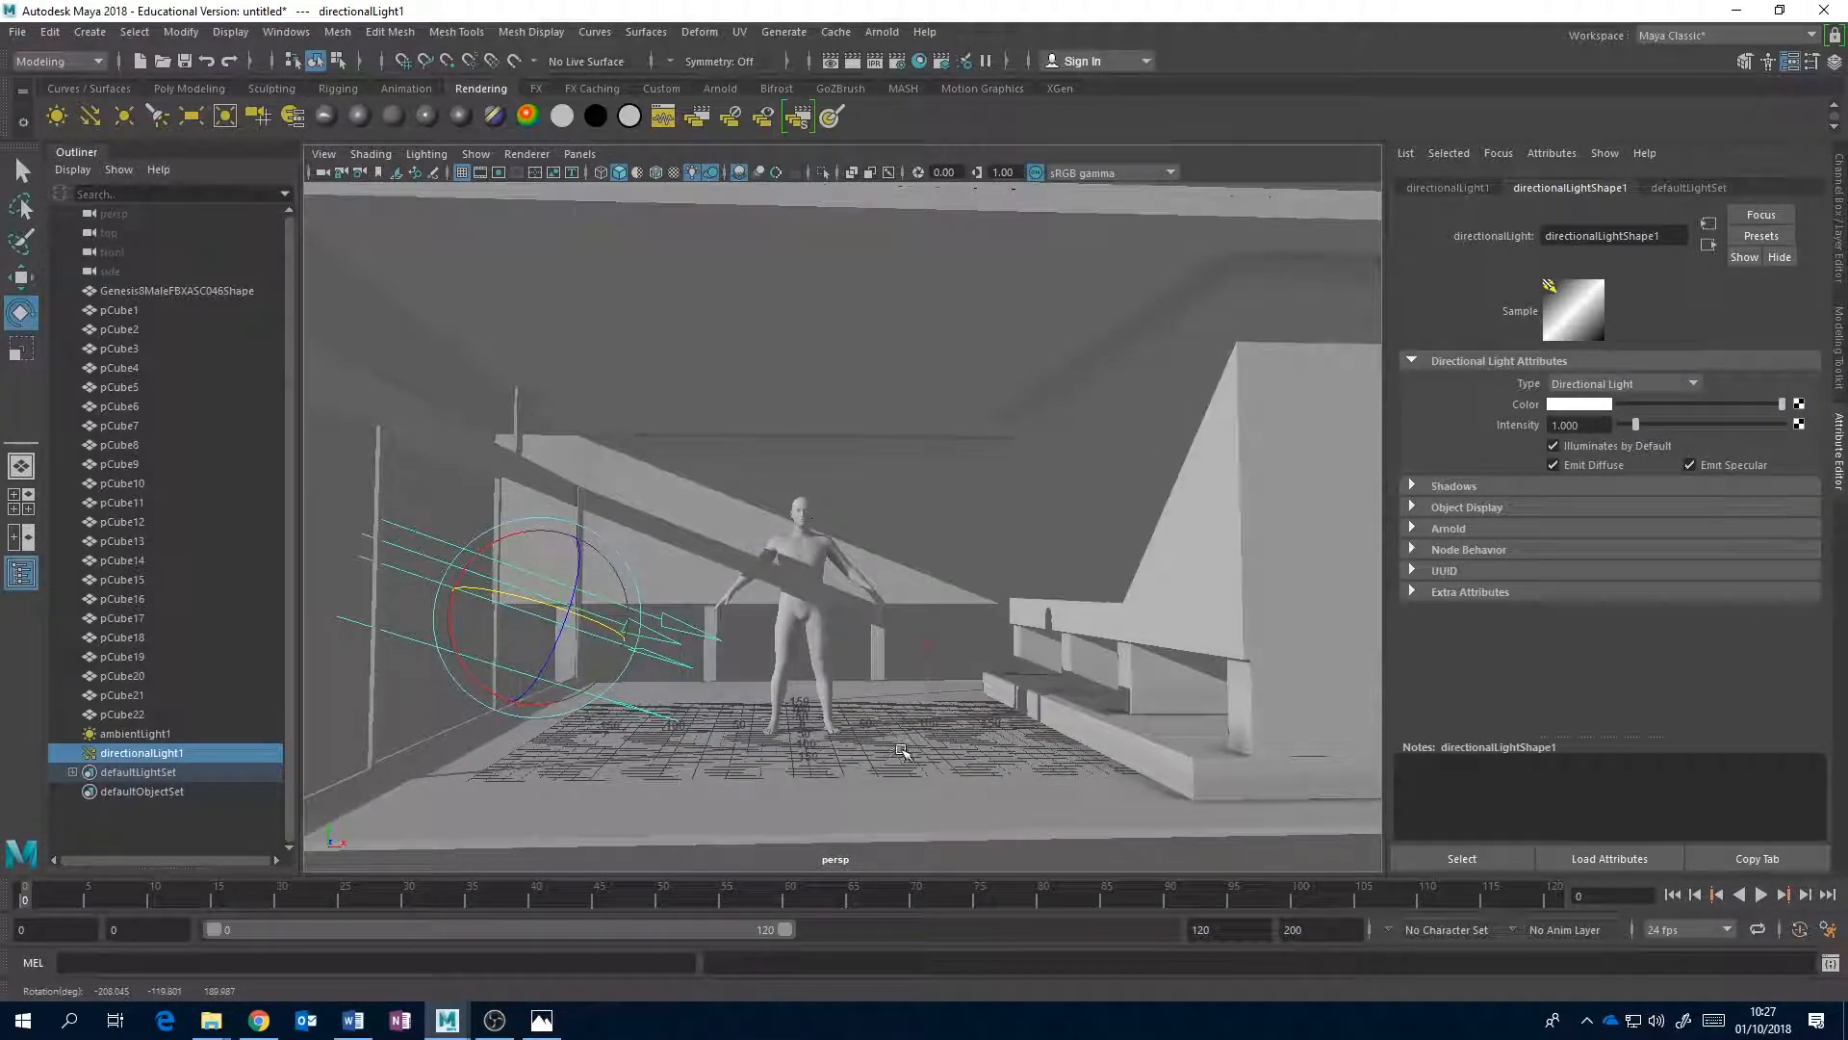
- Hide the viewport grid and fine-tune the directional light's rotation so the window shadows fall across the room
{"action": "left_click", "coordinate": [462, 174]}
{"action": "left_click_drag", "start_coordinate": [590, 655], "coordinate": [586, 612]}
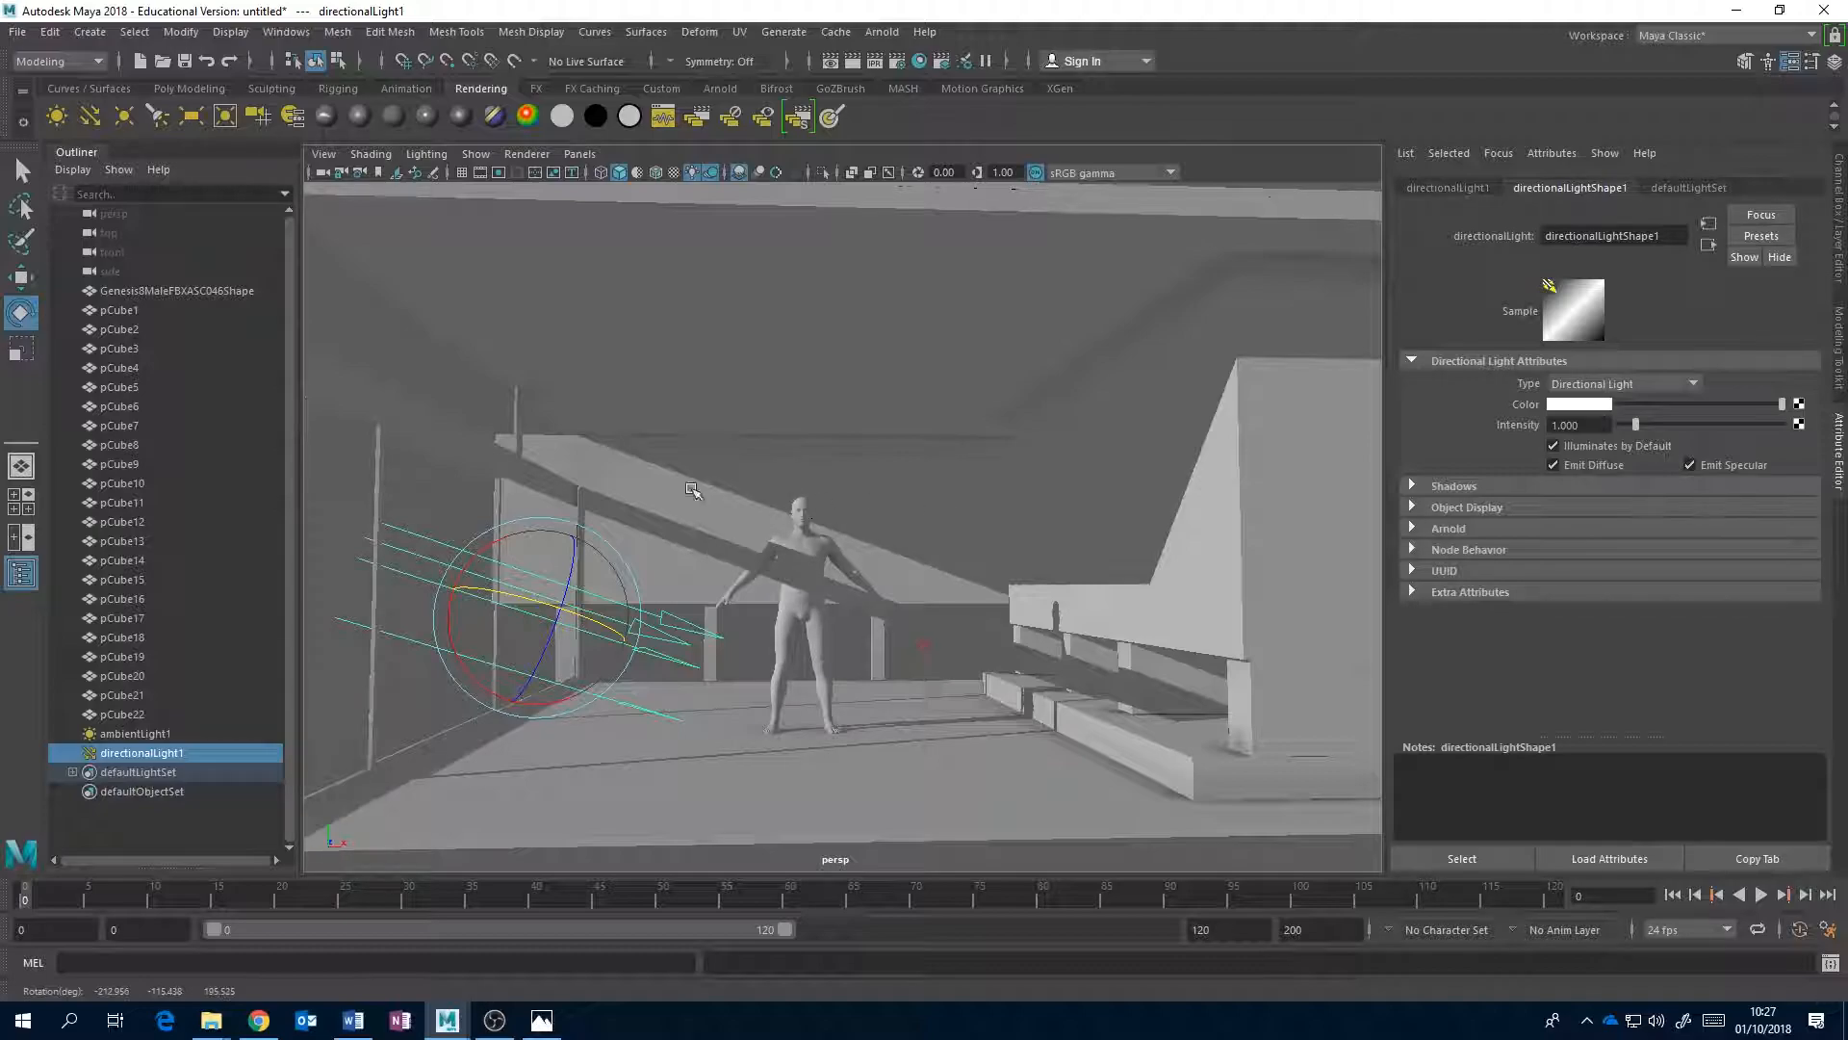
{"action": "middle_click_drag", "start_coordinate": [681, 722], "coordinate": [781, 644], "text": "alt"}
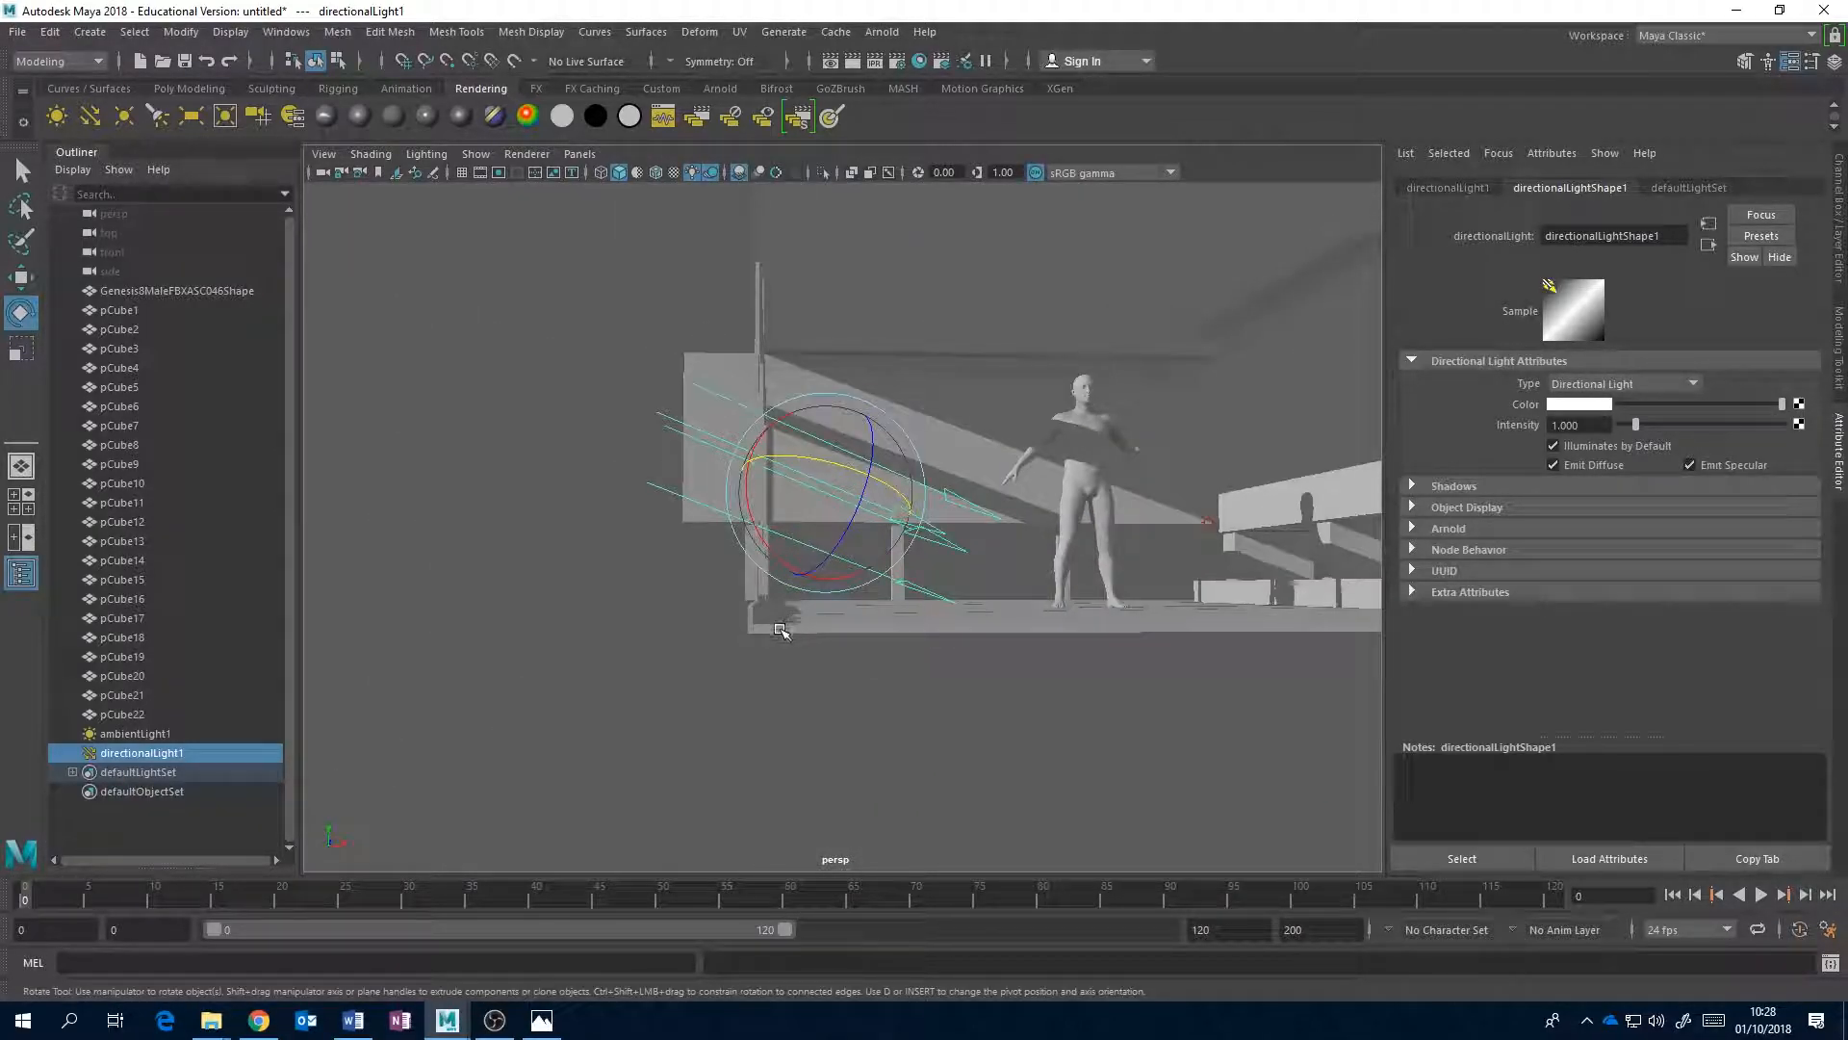
{"action": "mouse_move", "coordinate": [807, 626]}
{"action": "left_mouse_down", "text": "alt"}
{"action": "mouse_move", "coordinate": [867, 616]}
{"action": "mouse_move", "coordinate": [811, 634]}
{"action": "left_mouse_up", "text": "alt"}
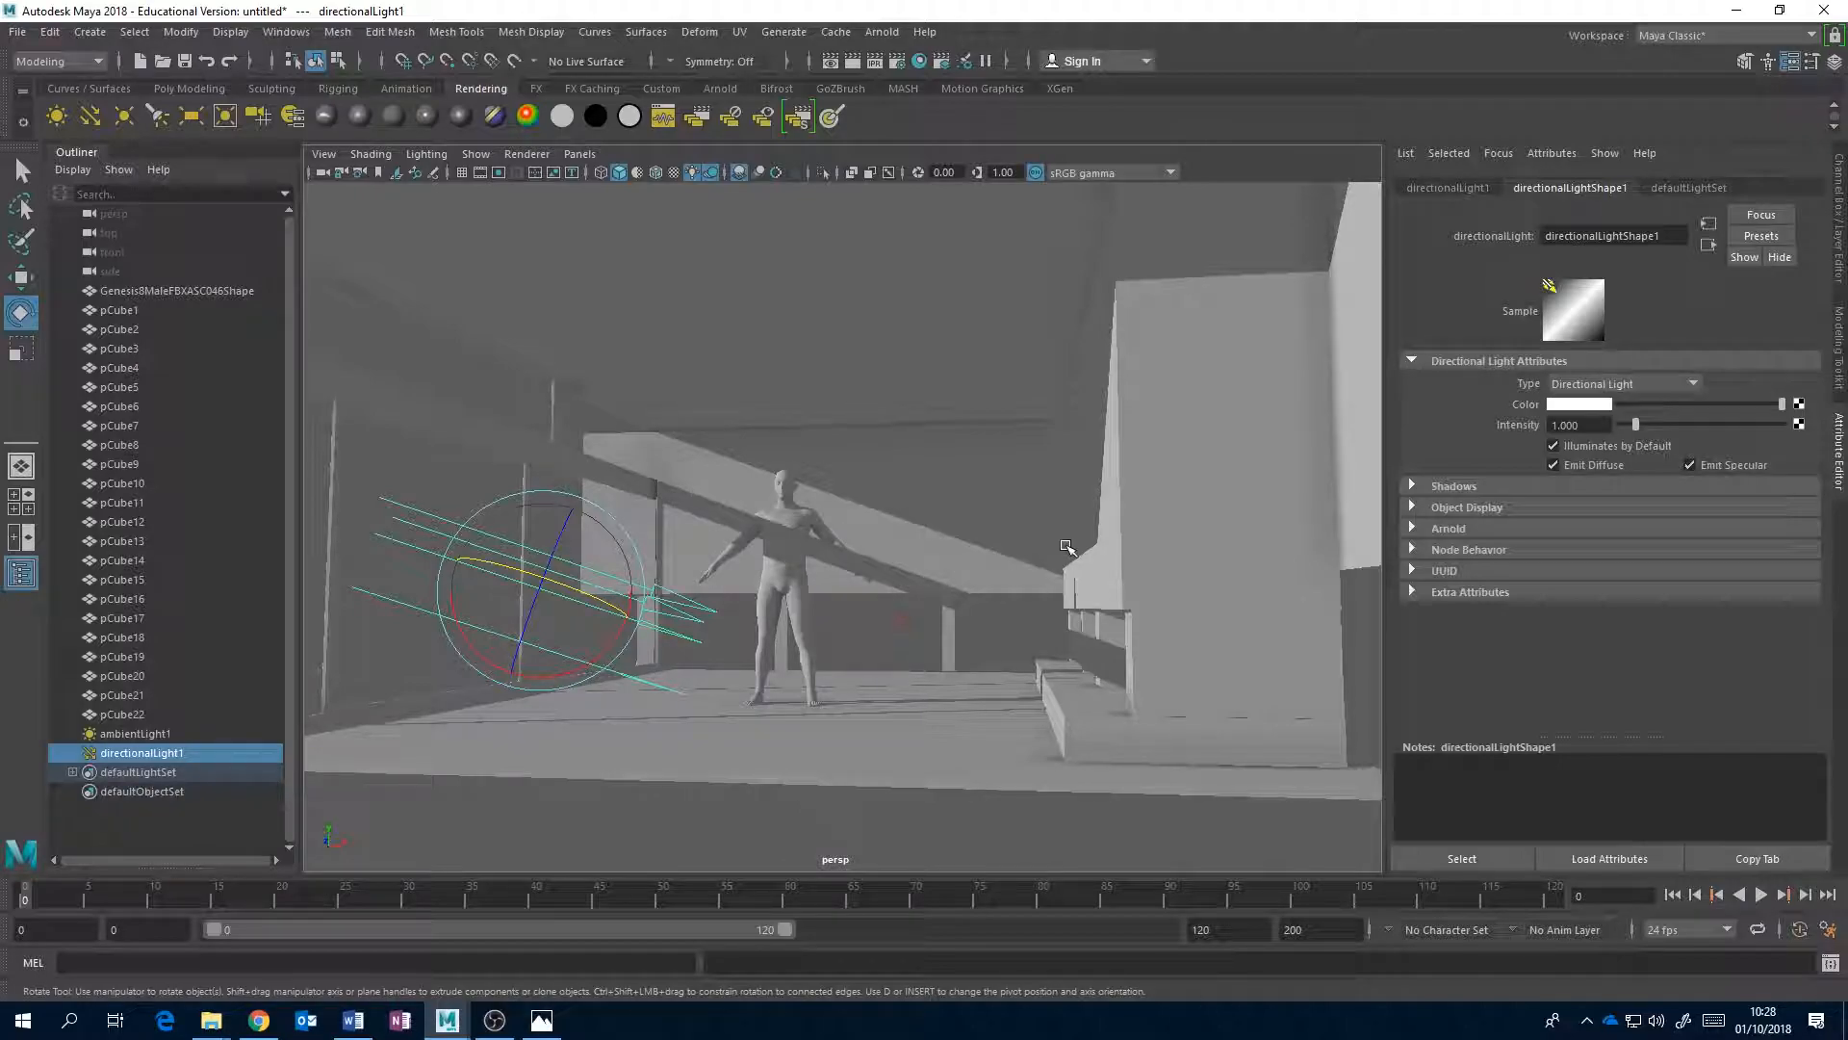
{"action": "left_click_drag", "start_coordinate": [1065, 545], "coordinate": [1050, 568], "text": "alt"}
- Show the room from the top in wireframe and examine the corner where the back wall meets the fireplace wall
{"action": "key", "text": "space"}
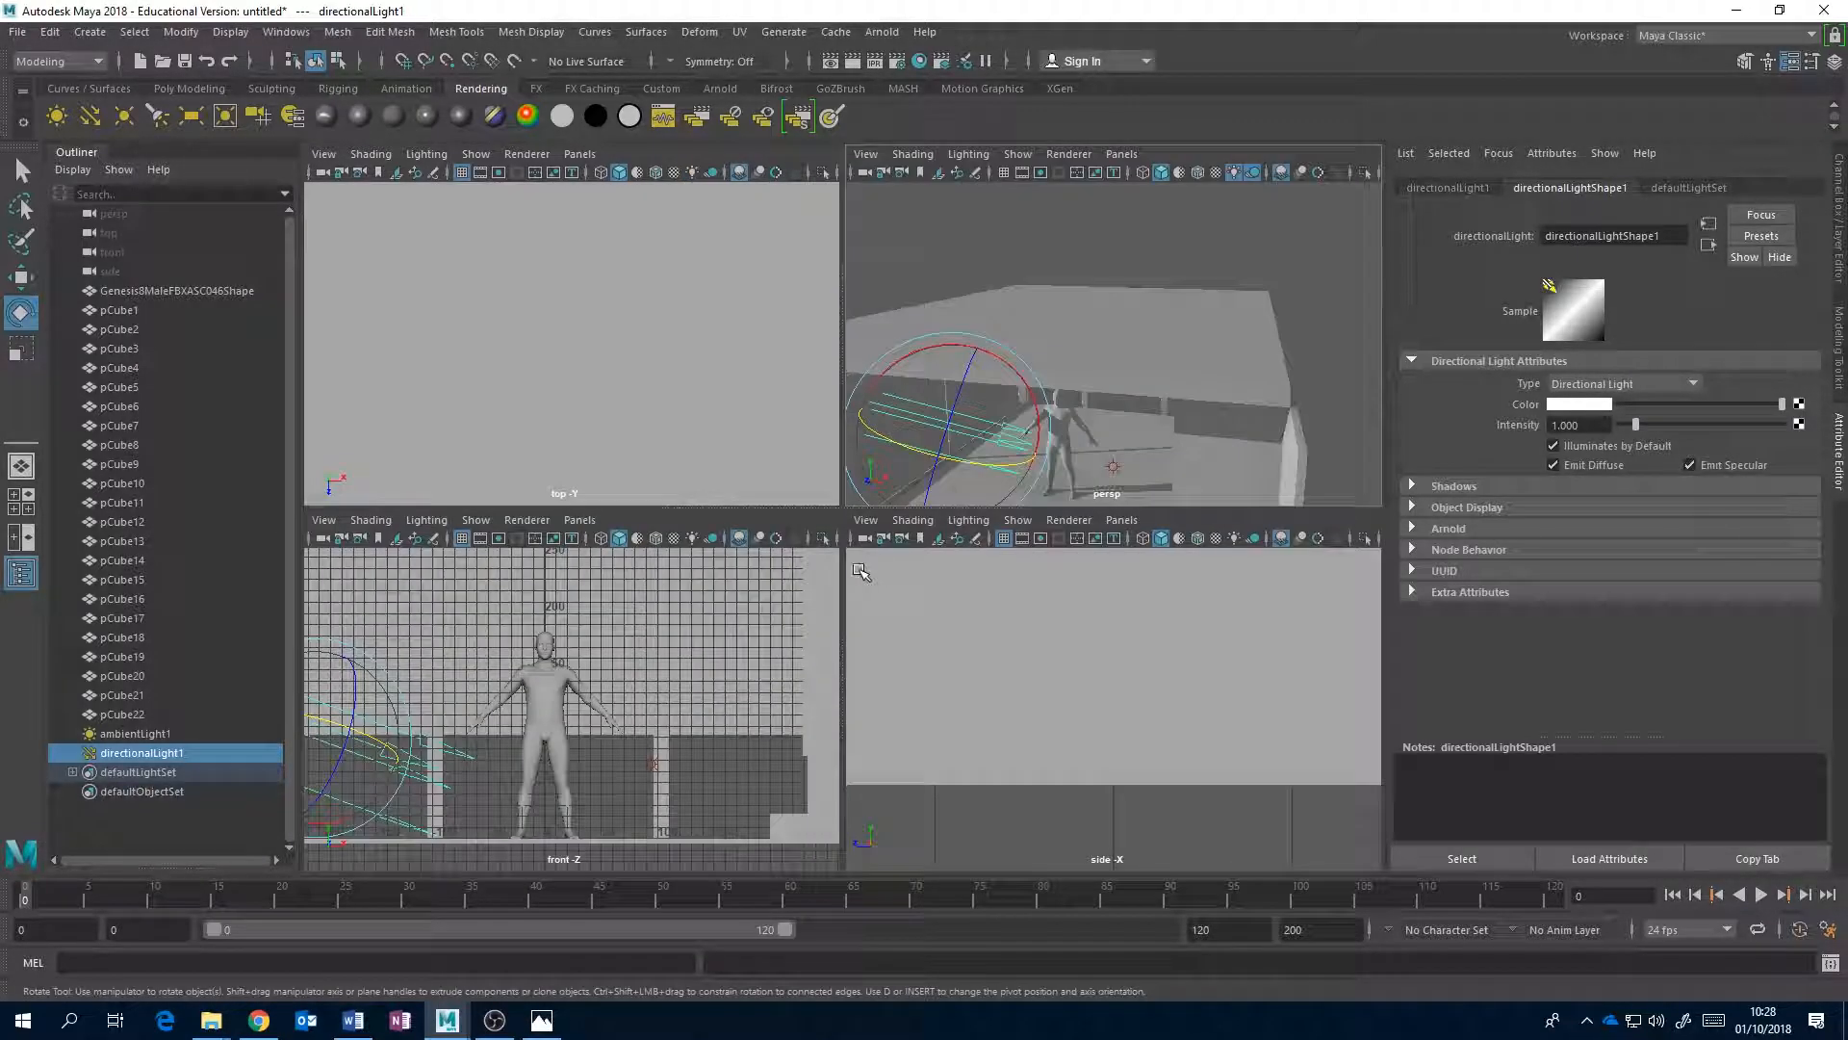
{"action": "key", "text": "space"}
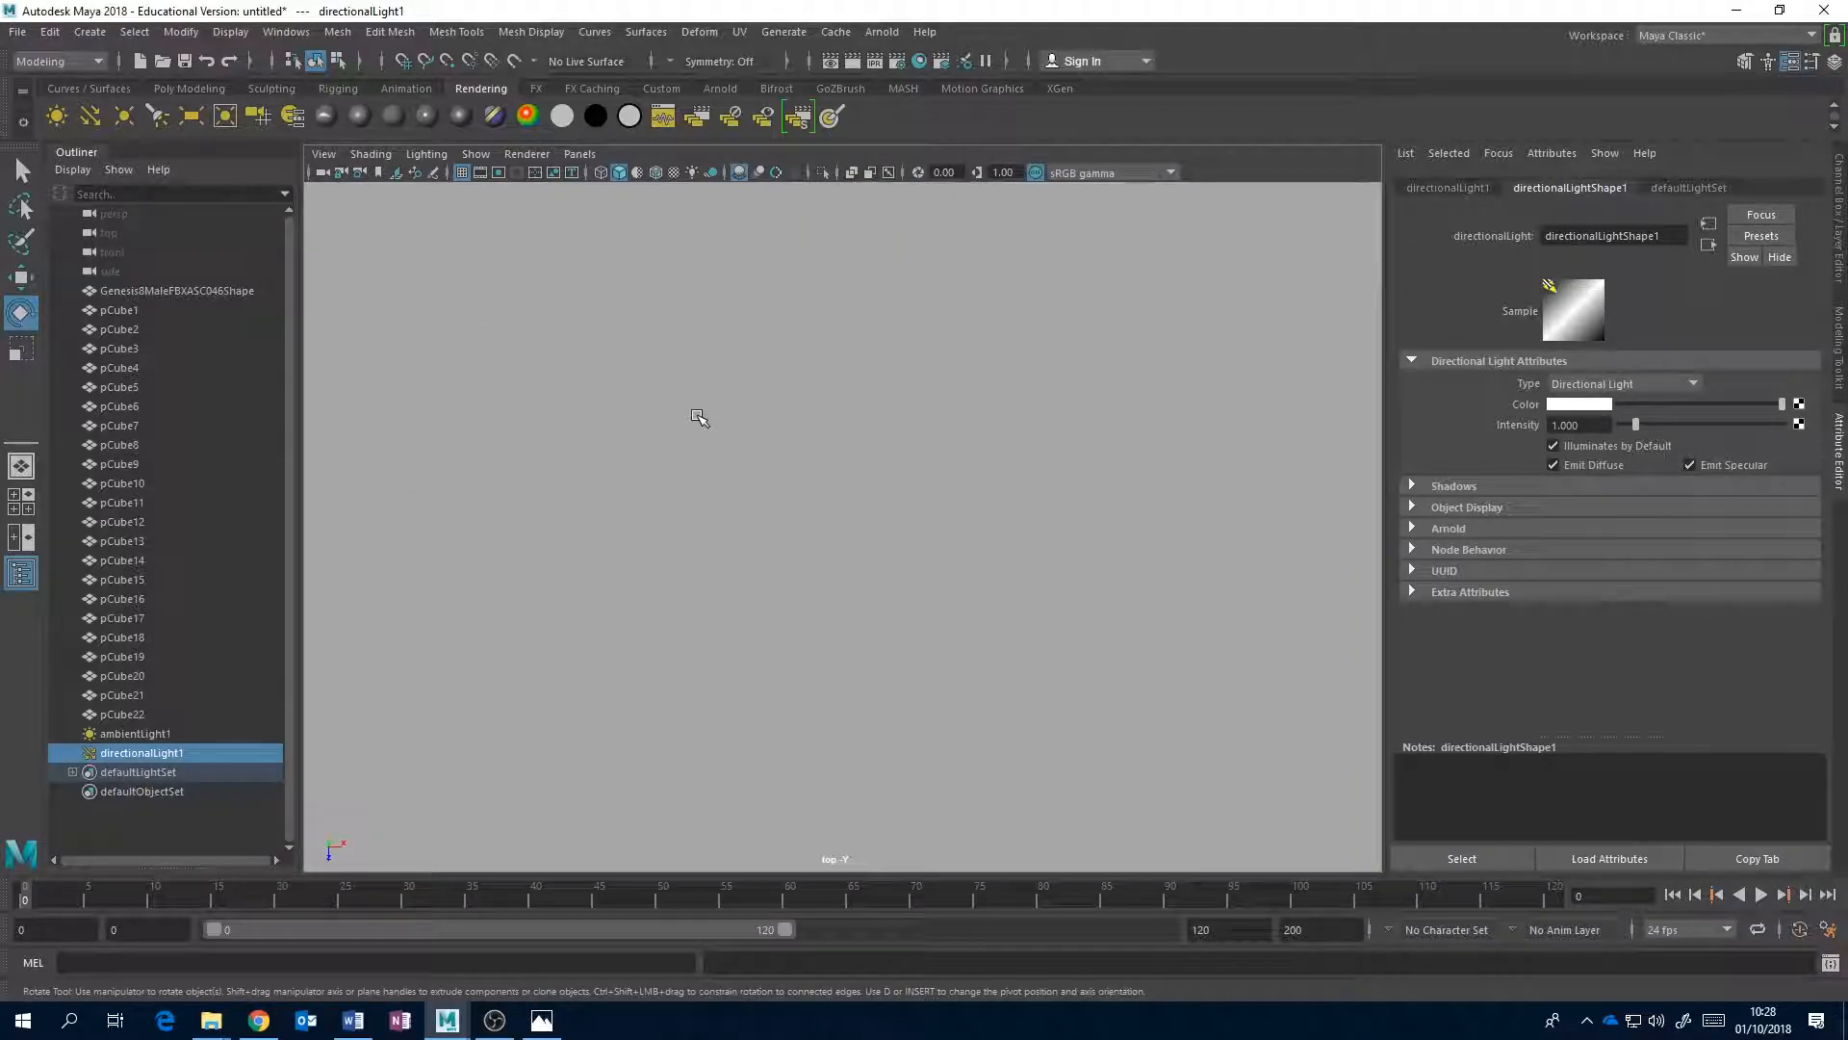
{"action": "key", "text": "4"}
{"action": "scroll", "coordinate": [783, 528], "scroll_direction": "down", "scroll_amount": 10}
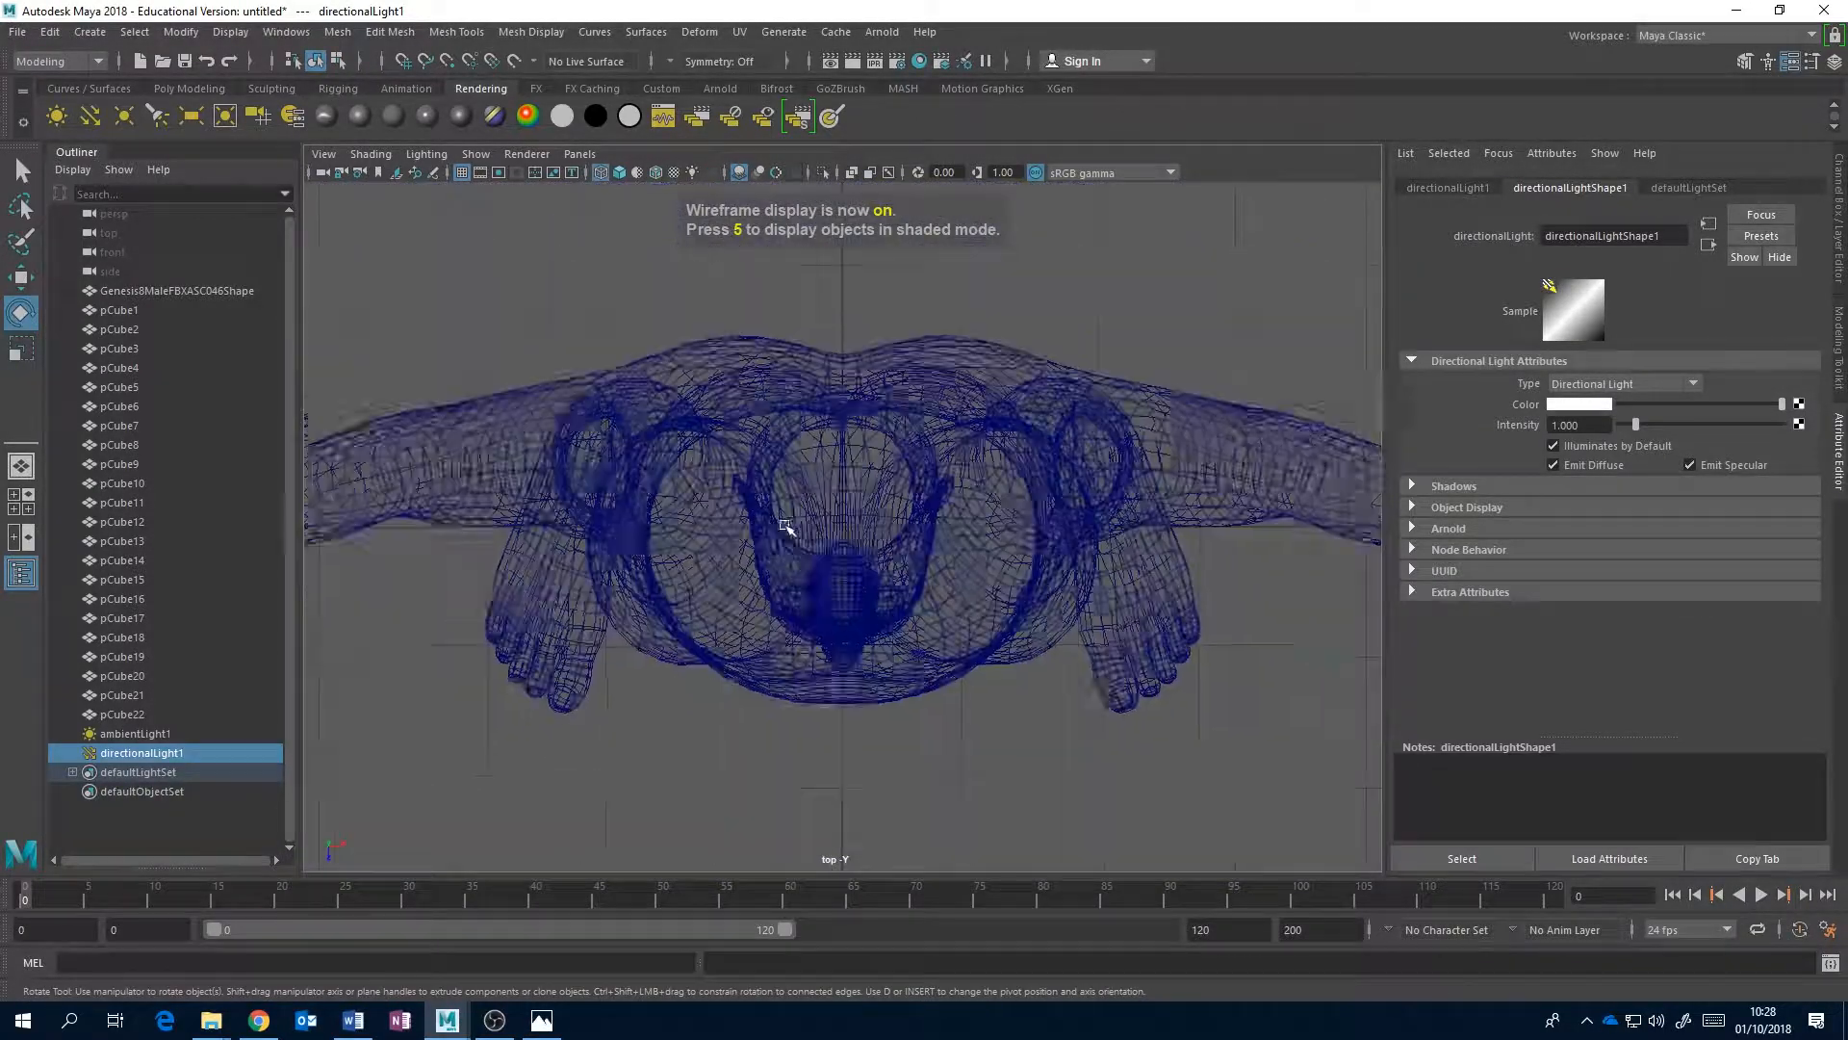
{"action": "scroll", "coordinate": [783, 528], "scroll_direction": "down", "scroll_amount": 10}
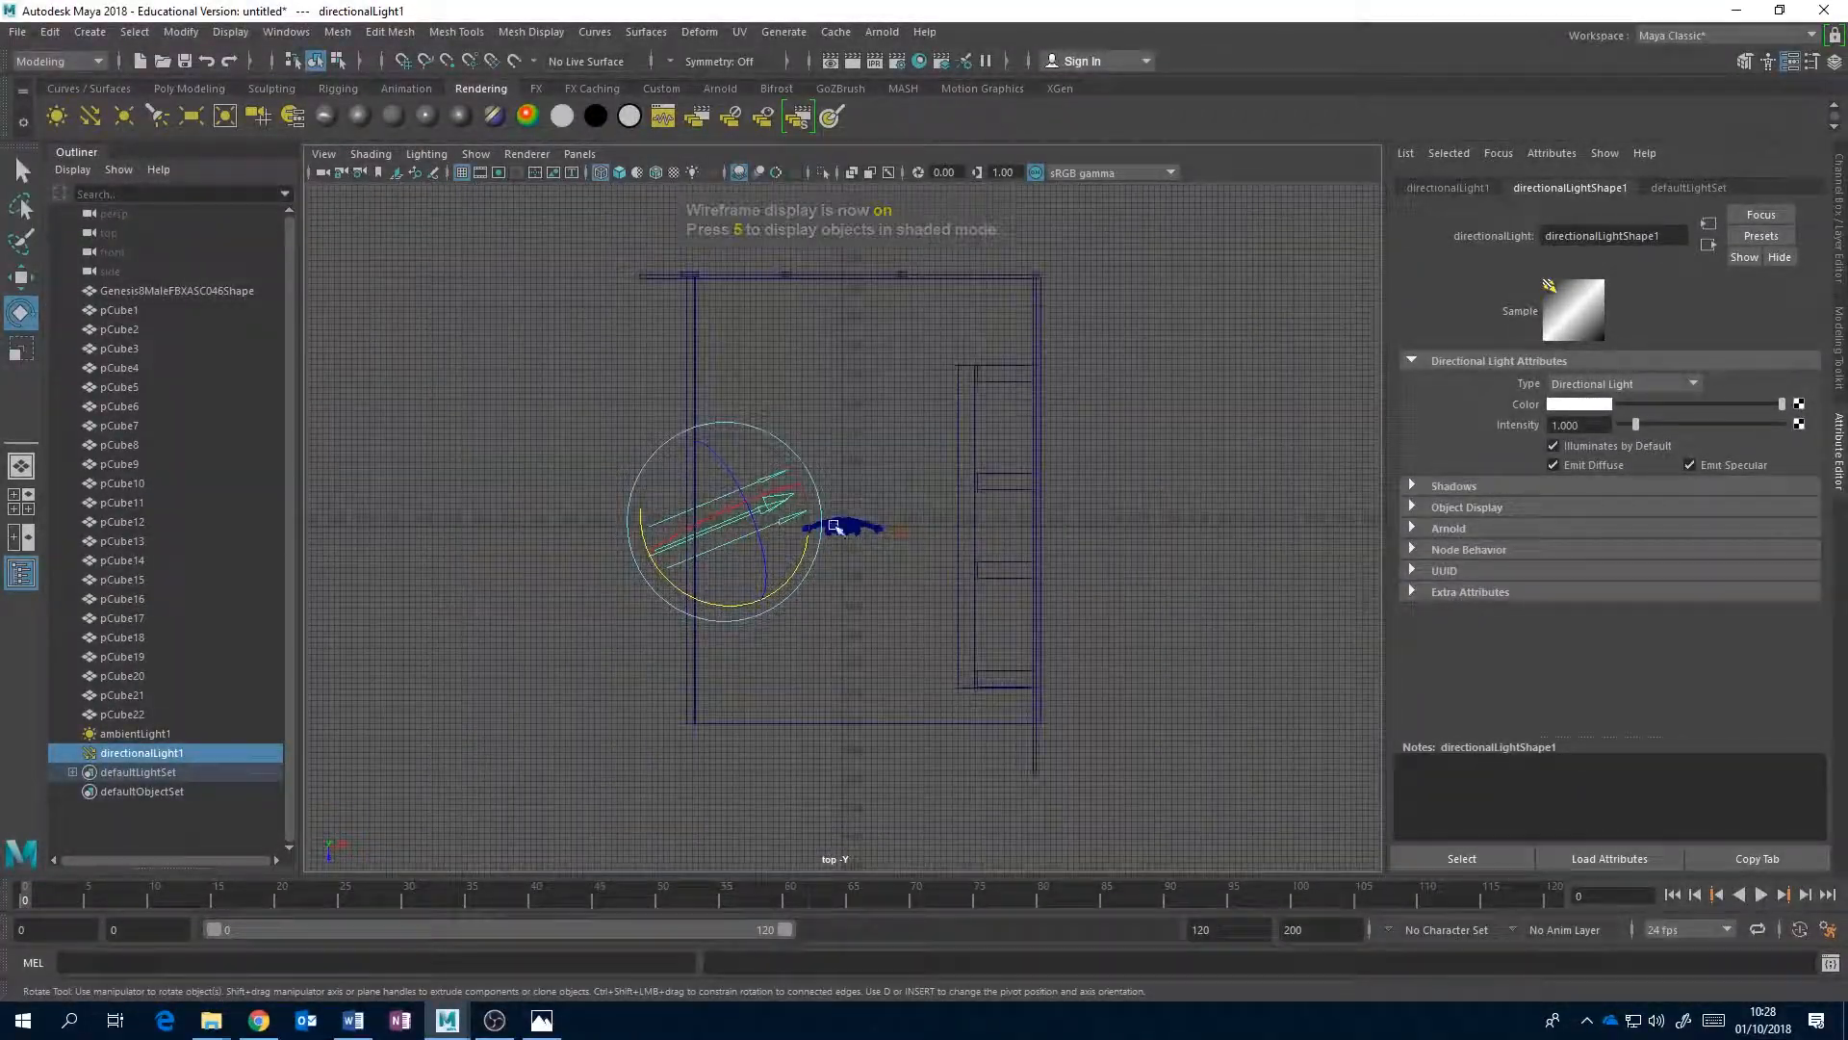
{"action": "scroll", "coordinate": [1057, 404], "scroll_direction": "up", "scroll_amount": 5}
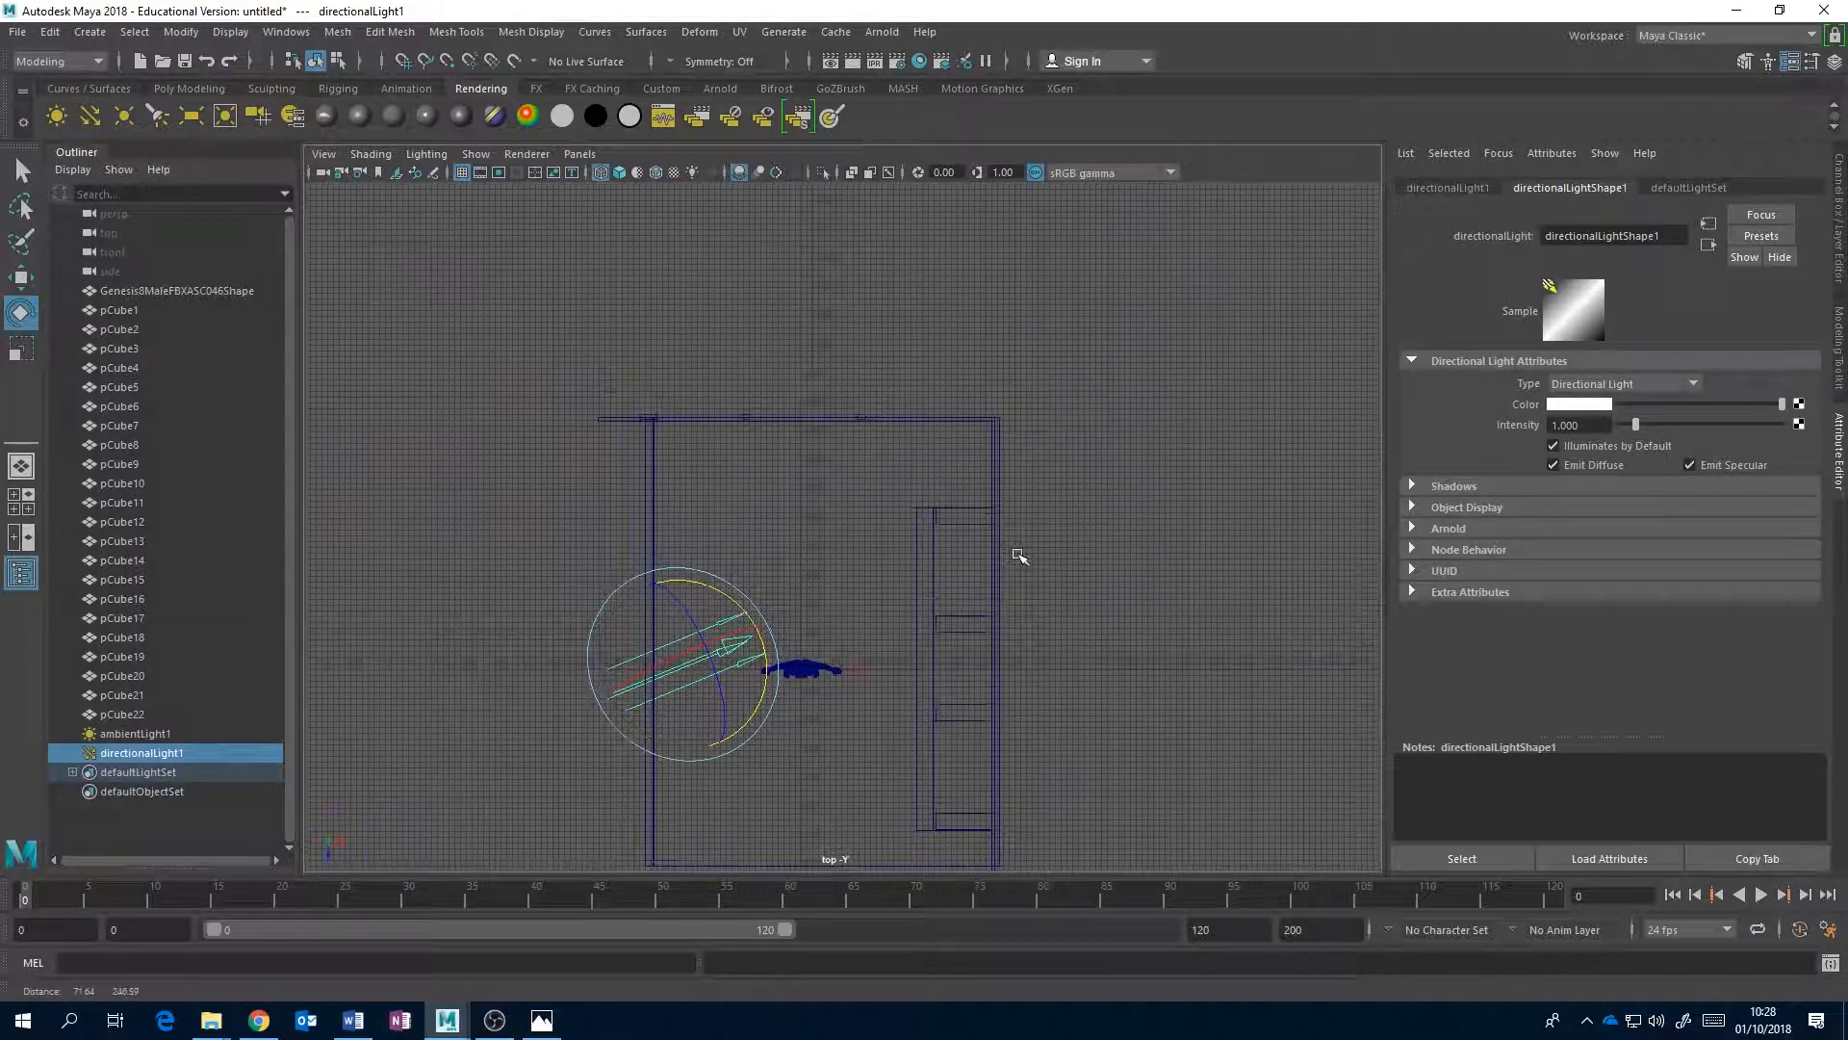
{"action": "scroll", "coordinate": [1028, 532], "scroll_direction": "up", "scroll_amount": 4}
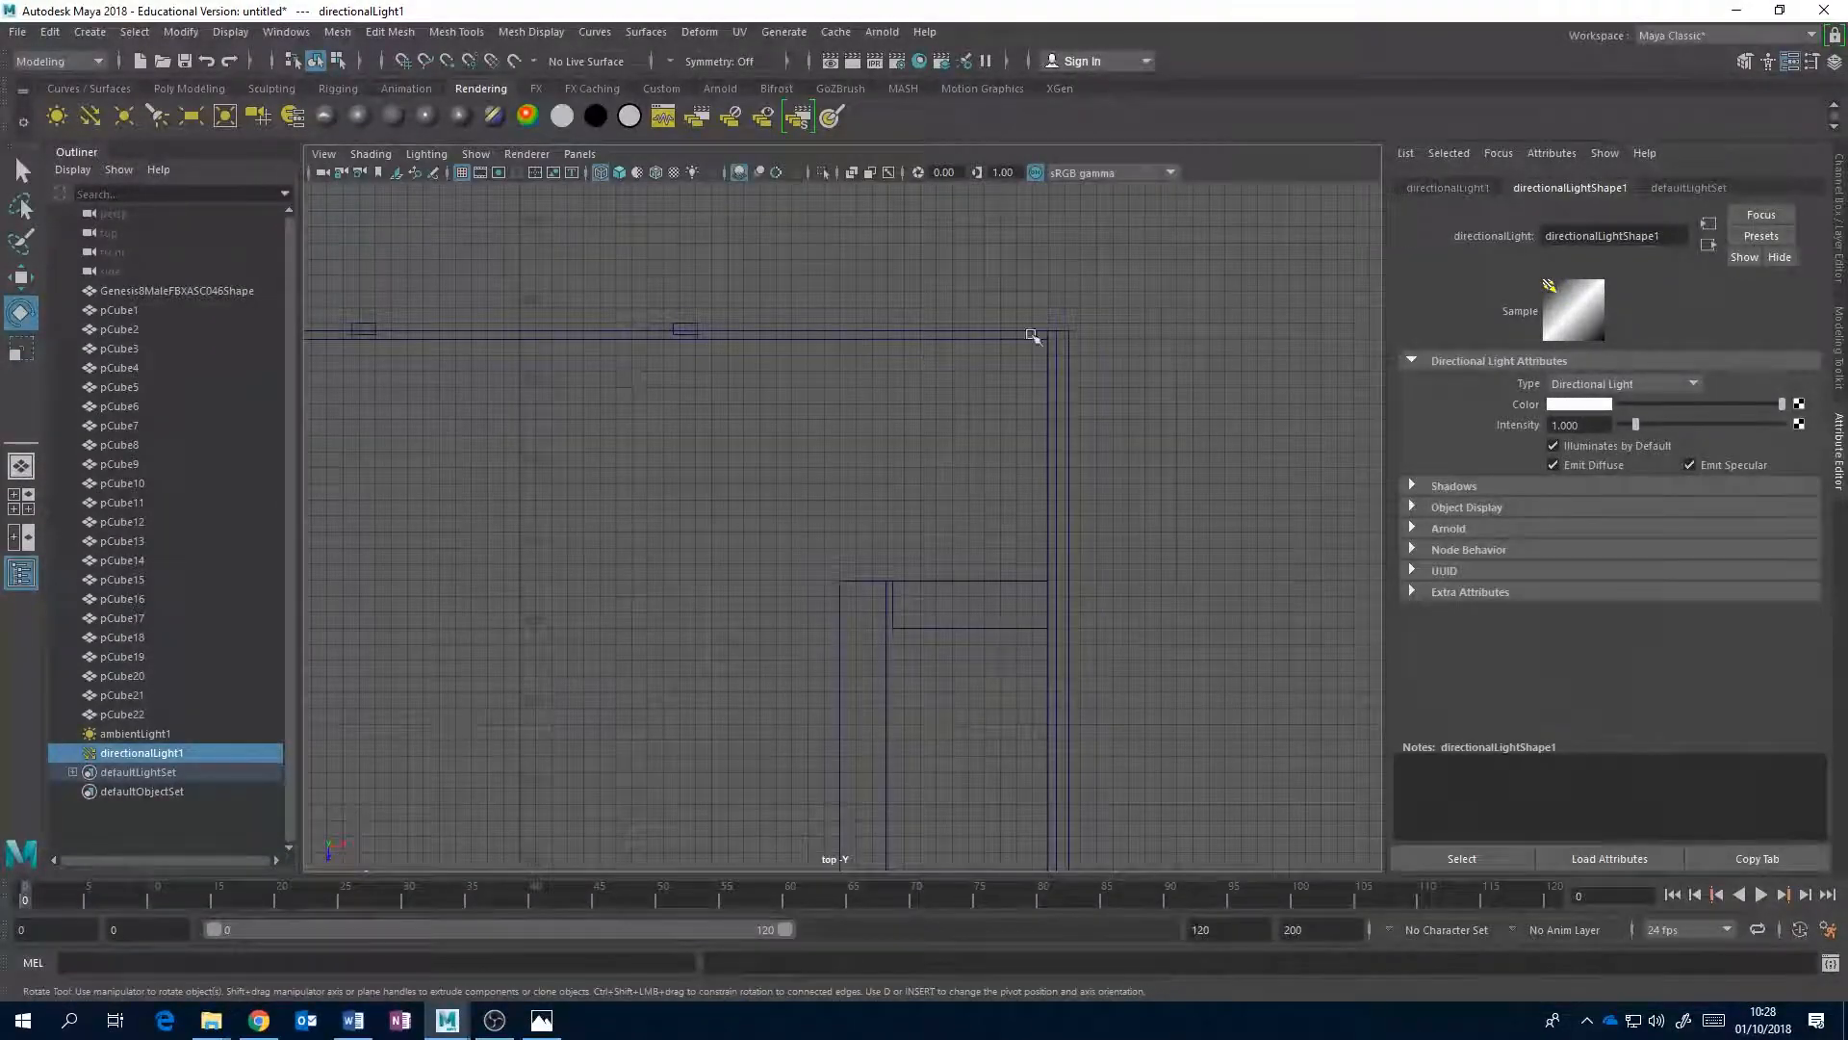
{"action": "scroll", "coordinate": [1015, 367], "scroll_direction": "down", "scroll_amount": 4}
{"action": "scroll", "coordinate": [1014, 367], "scroll_direction": "up", "scroll_amount": 6}
{"action": "scroll", "coordinate": [840, 599], "scroll_direction": "down", "scroll_amount": 2}
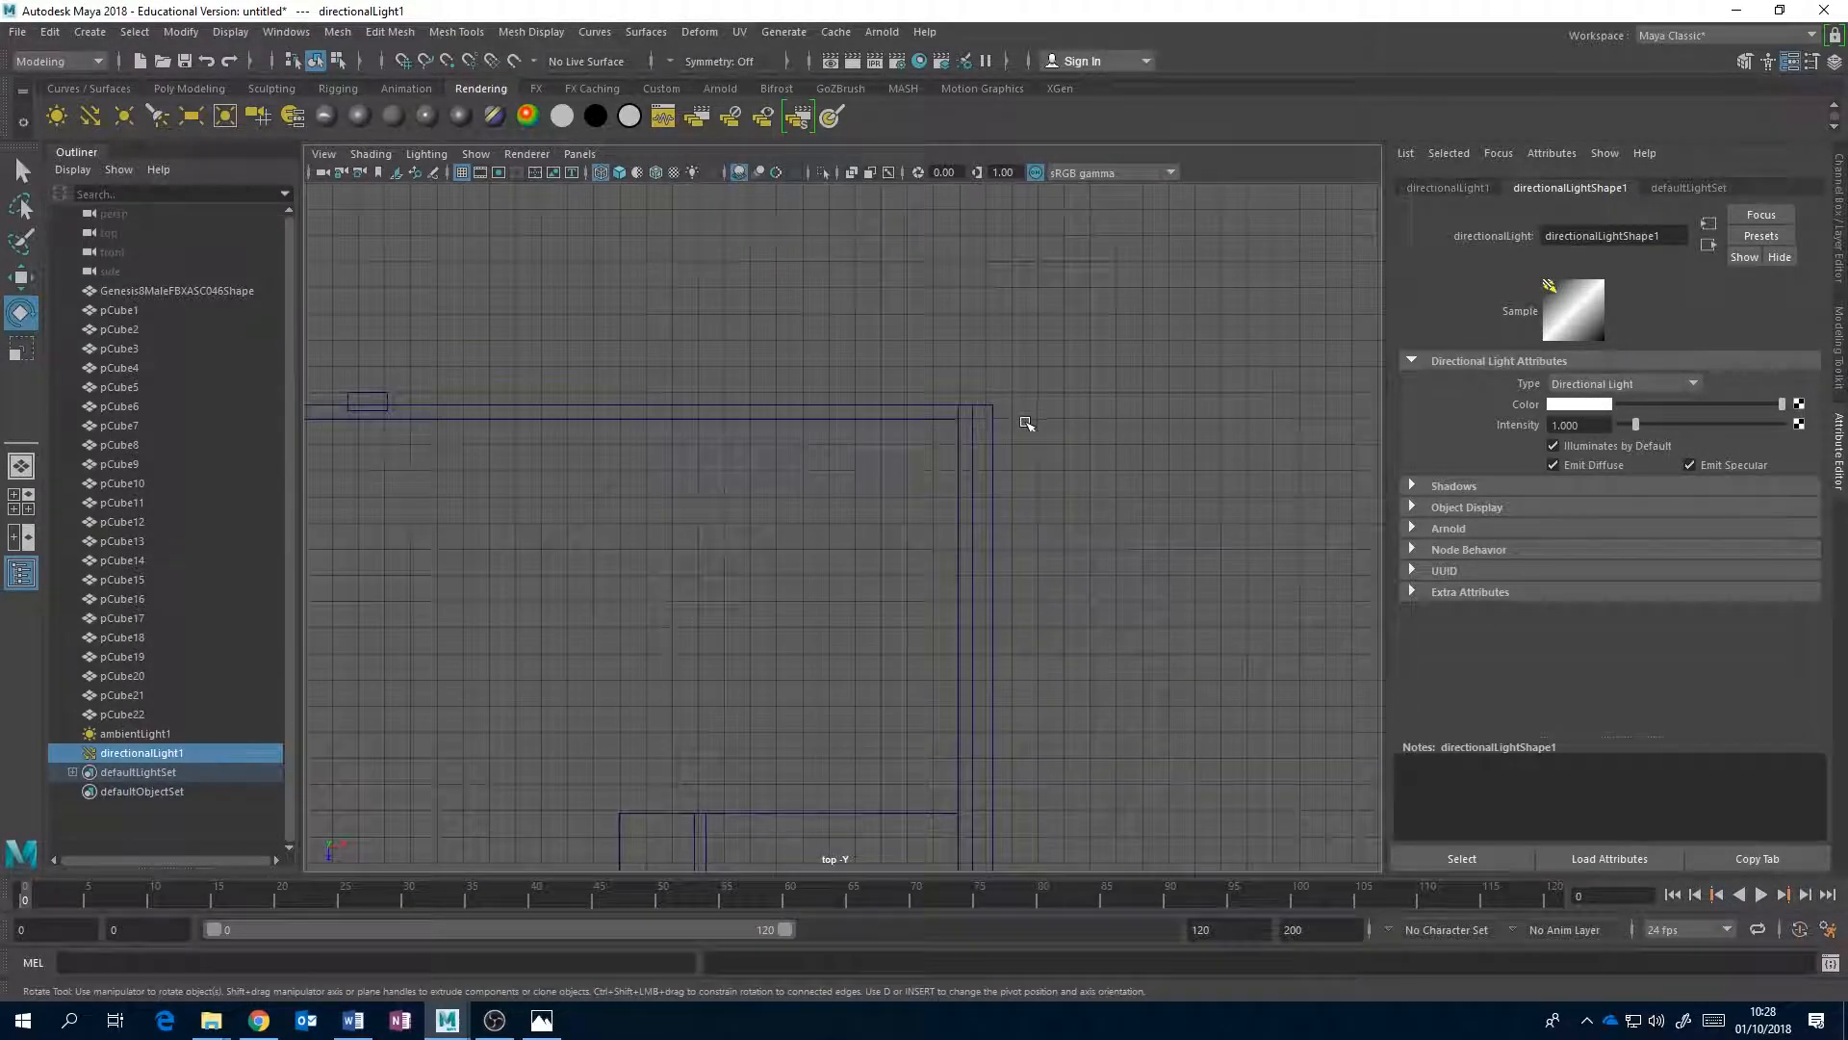
- Select the floor slab and check its alignment with the surrounding walls in the top view using the Move and Rotate tools
{"action": "left_click", "coordinate": [1004, 442]}
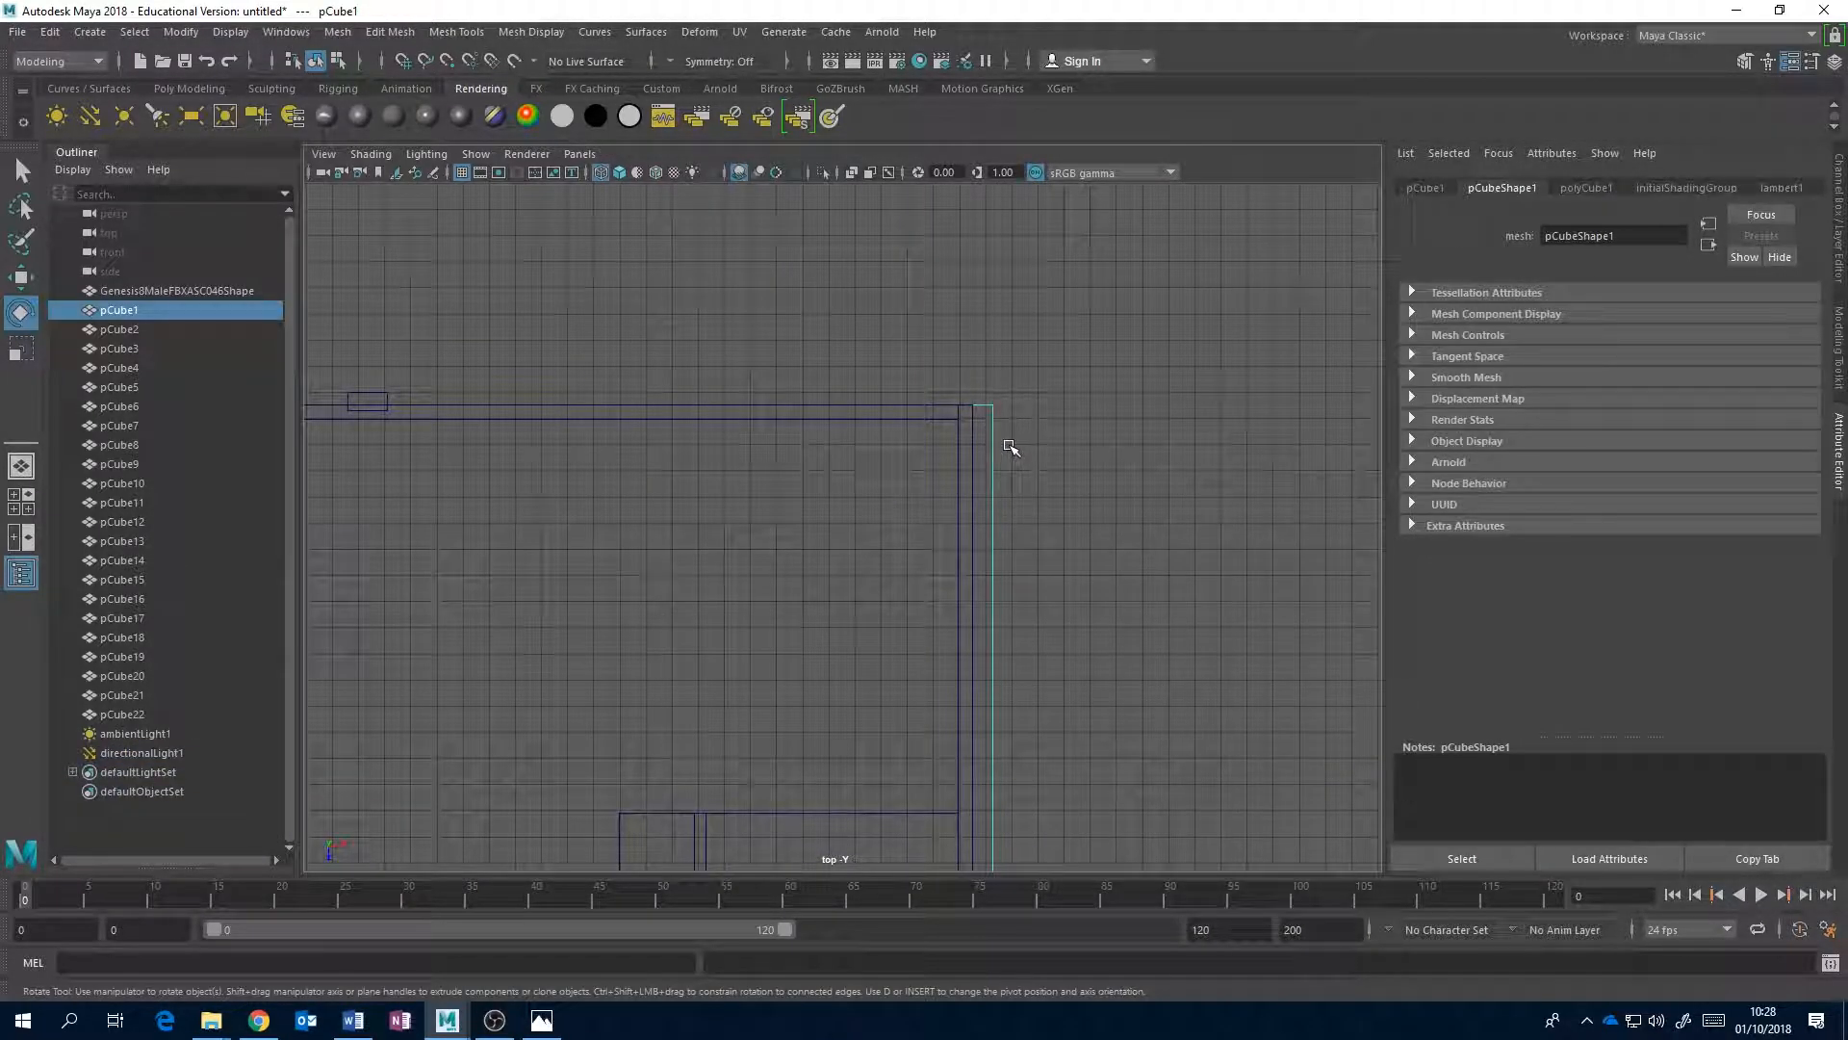
{"action": "key", "text": "w"}
{"action": "scroll", "coordinate": [1020, 464], "scroll_direction": "down", "scroll_amount": 5}
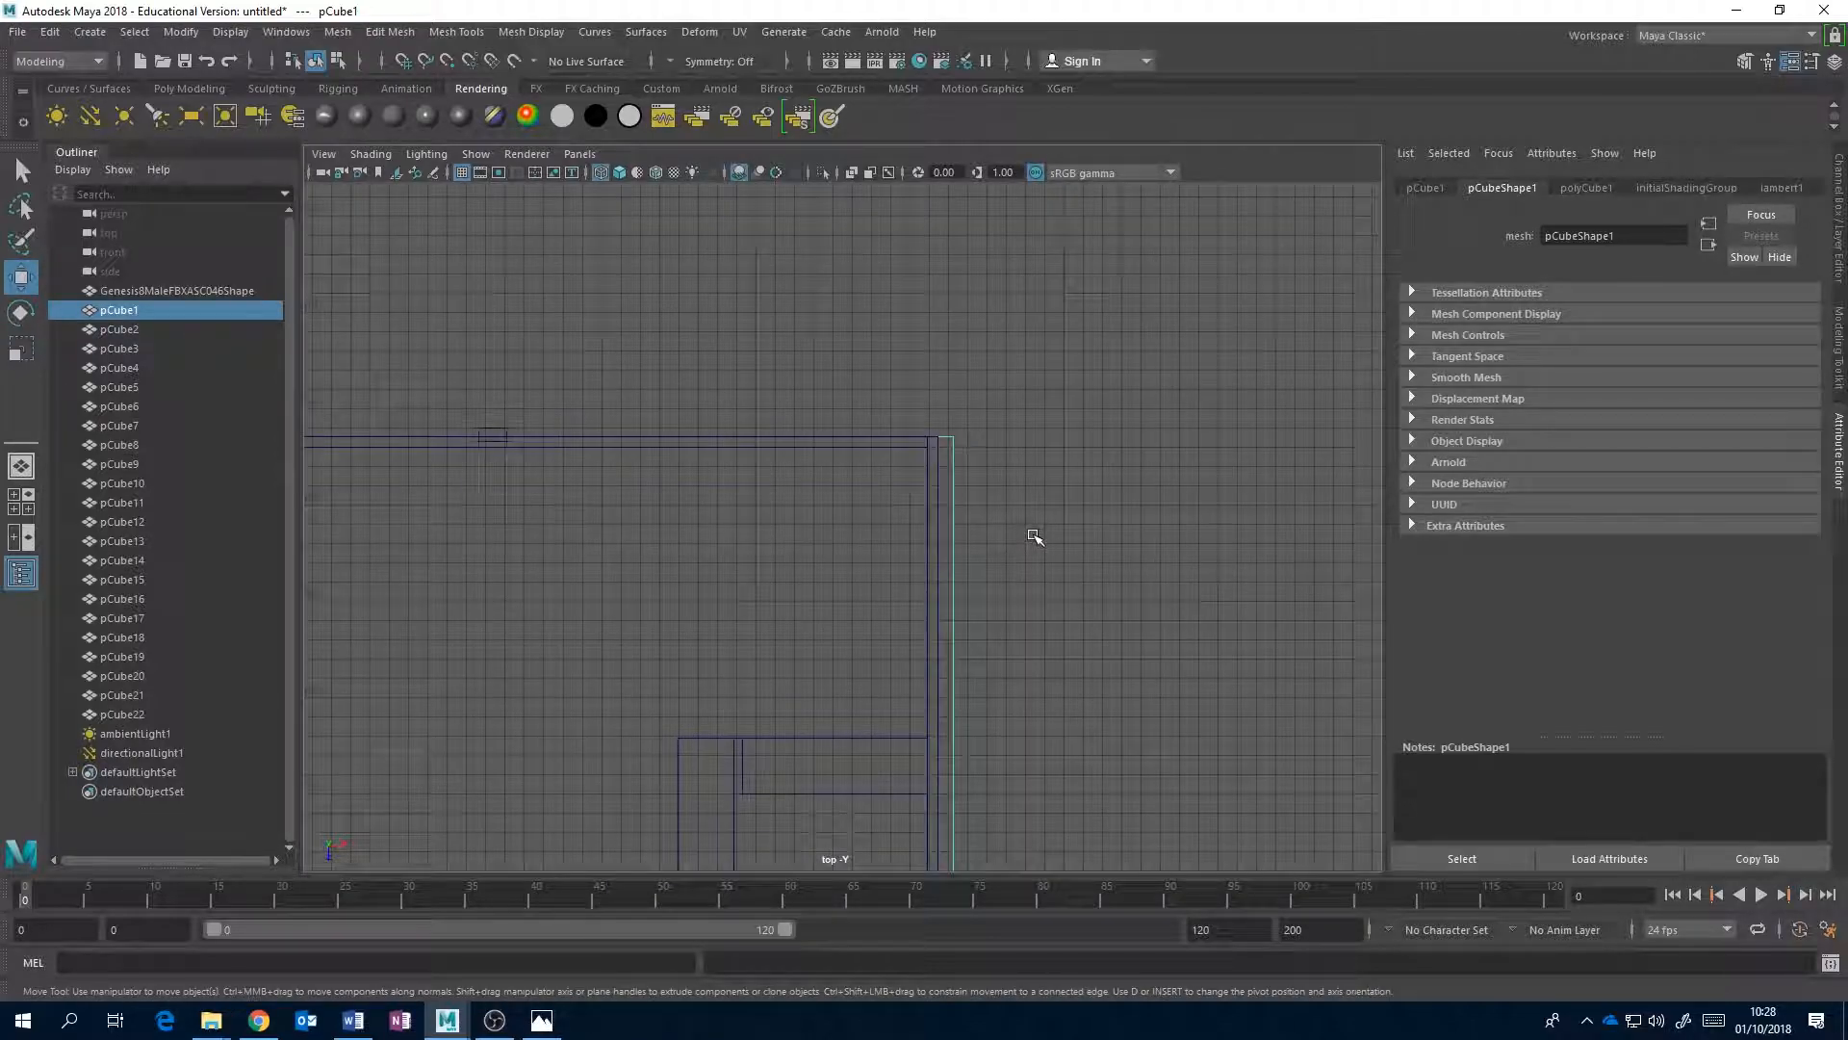
{"action": "middle_click_drag", "start_coordinate": [1056, 428], "coordinate": [1035, 570], "text": "alt"}
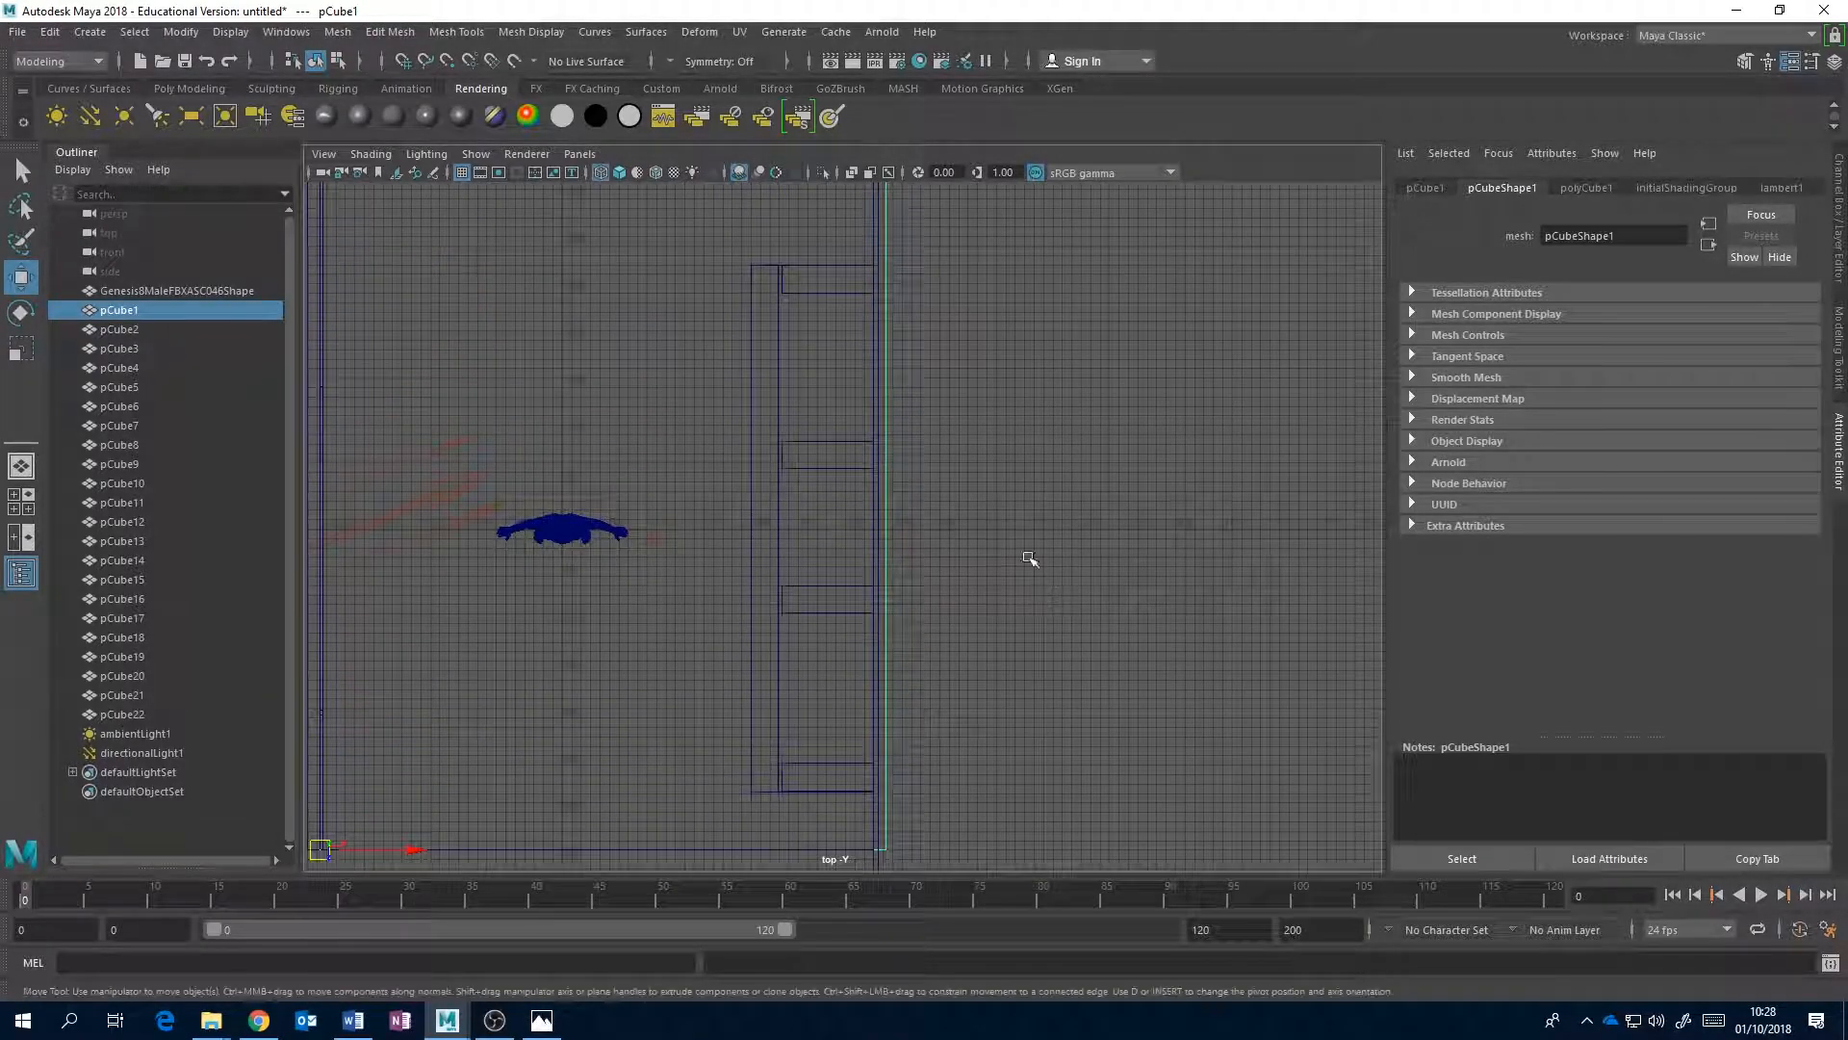
{"action": "key", "text": "e"}
{"action": "middle_click_drag", "start_coordinate": [974, 445], "coordinate": [1160, 302], "text": "alt"}
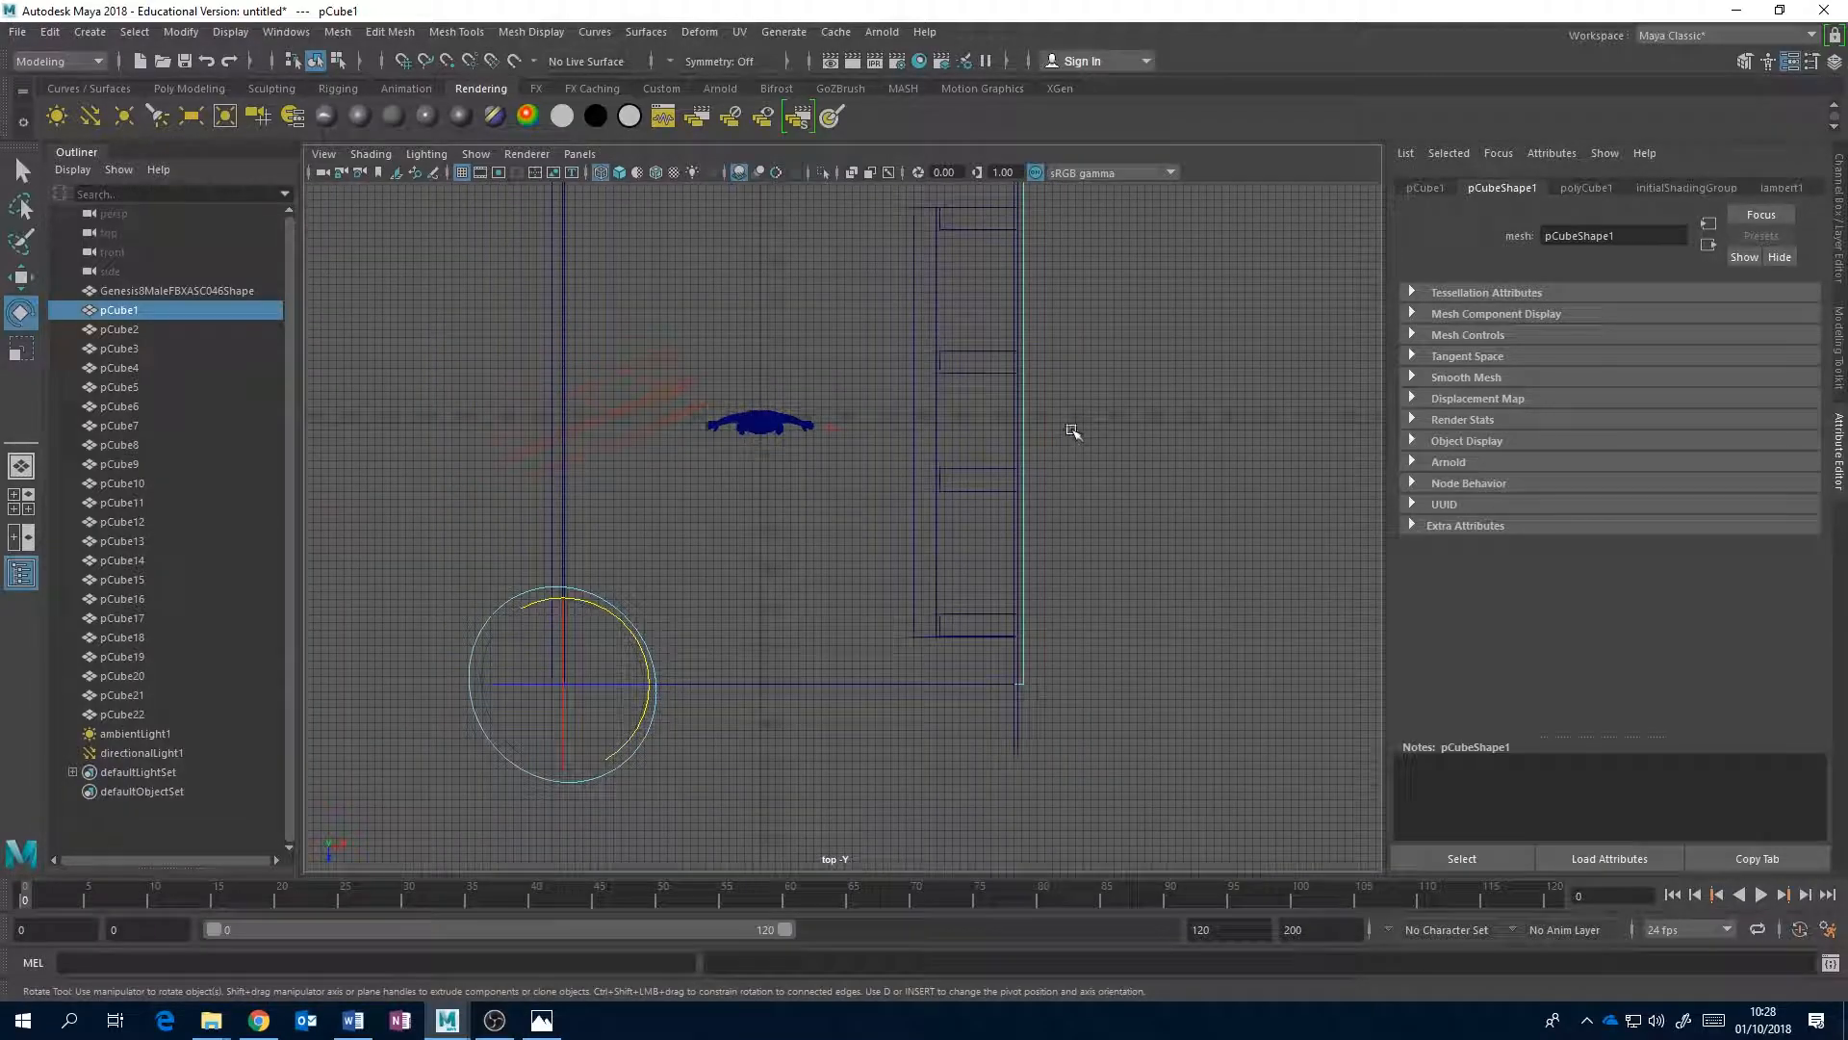
{"action": "scroll", "coordinate": [1060, 446], "scroll_direction": "down", "scroll_amount": 2}
{"action": "left_click_drag", "start_coordinate": [668, 648], "coordinate": [681, 655]}
{"action": "scroll", "coordinate": [846, 673], "scroll_direction": "down", "scroll_amount": 4}
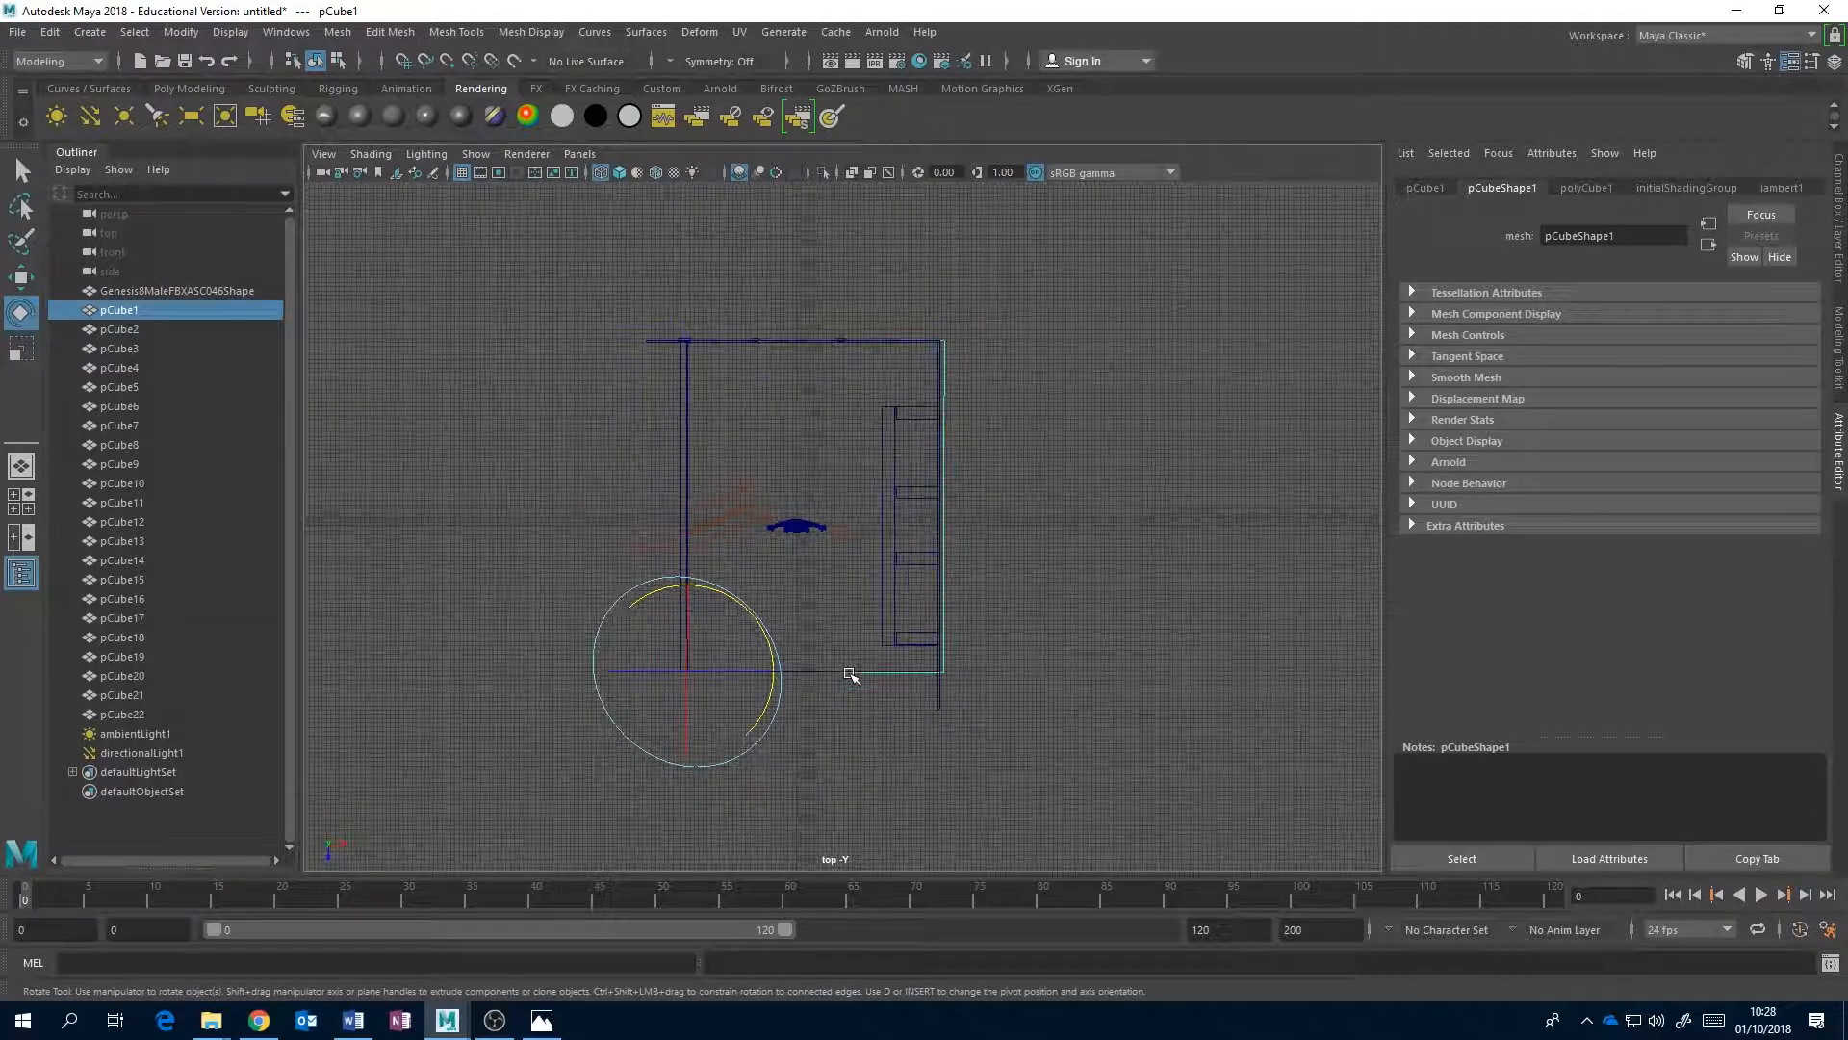
{"action": "scroll", "coordinate": [921, 671], "scroll_direction": "up", "scroll_amount": 5}
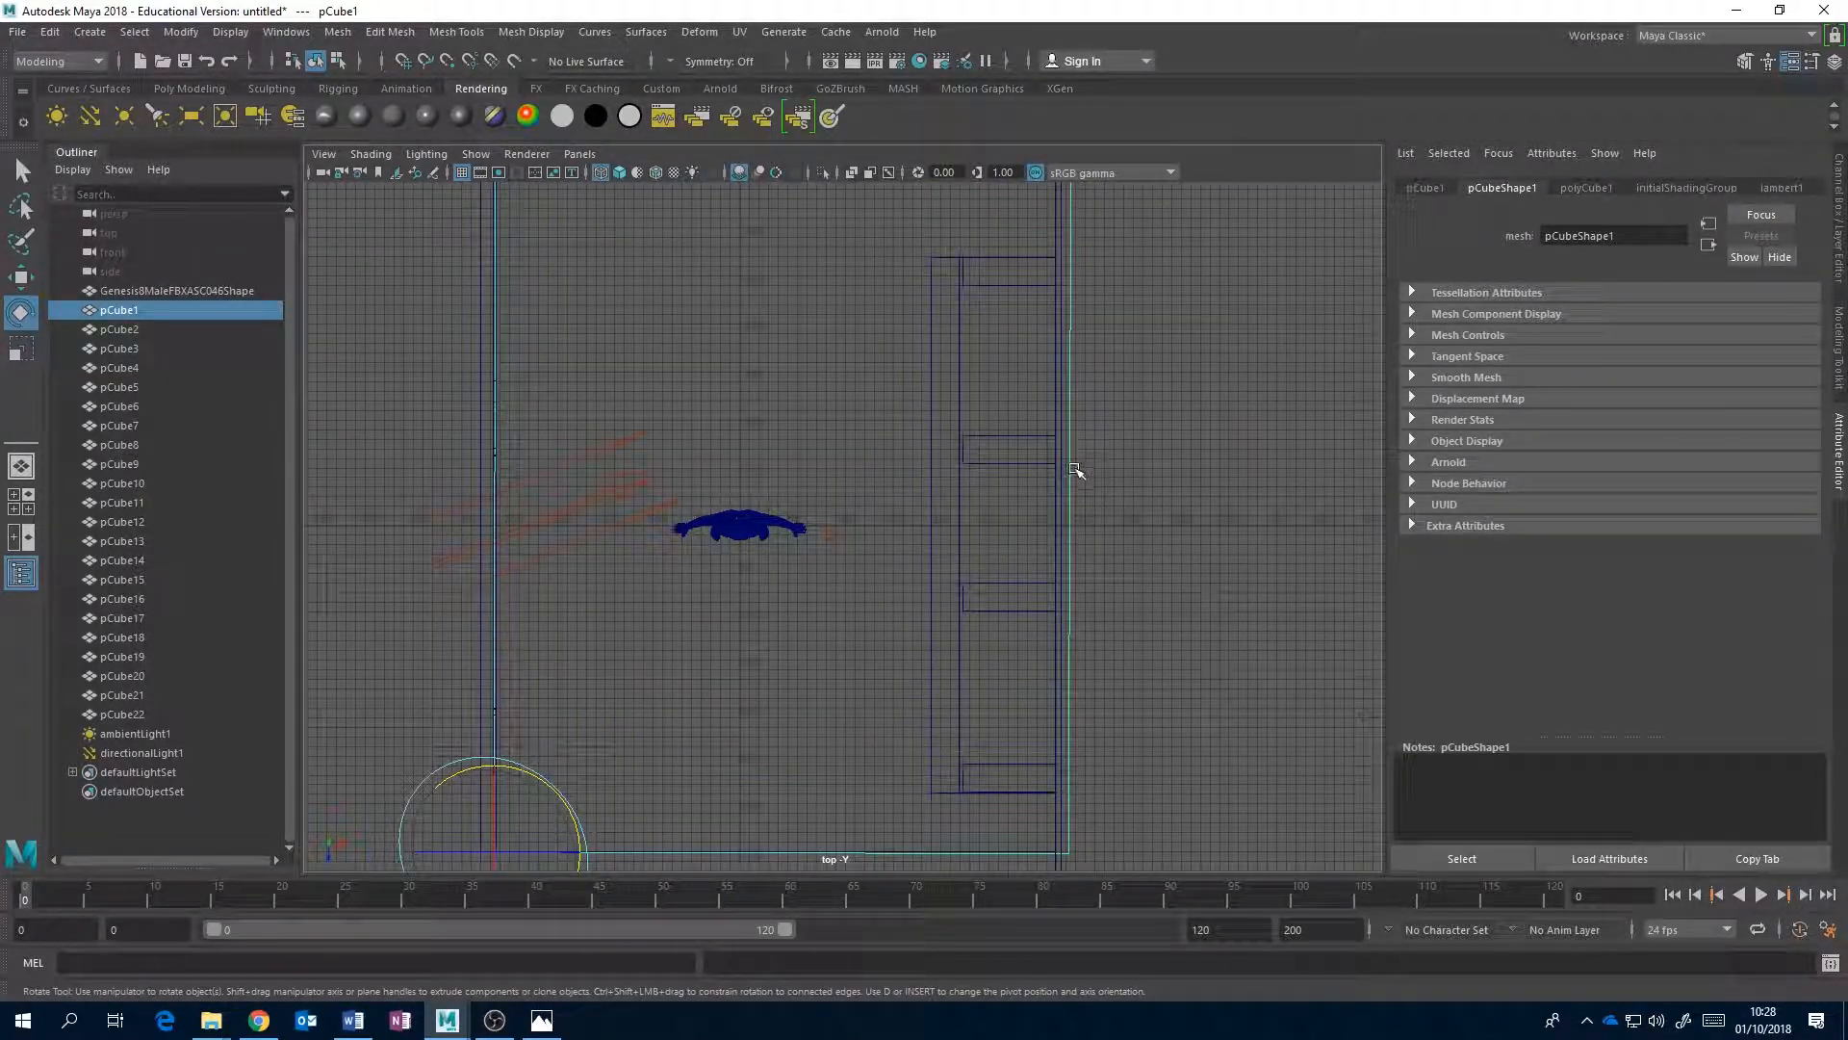
{"action": "middle_click_drag", "start_coordinate": [1011, 607], "coordinate": [982, 539], "text": "alt"}
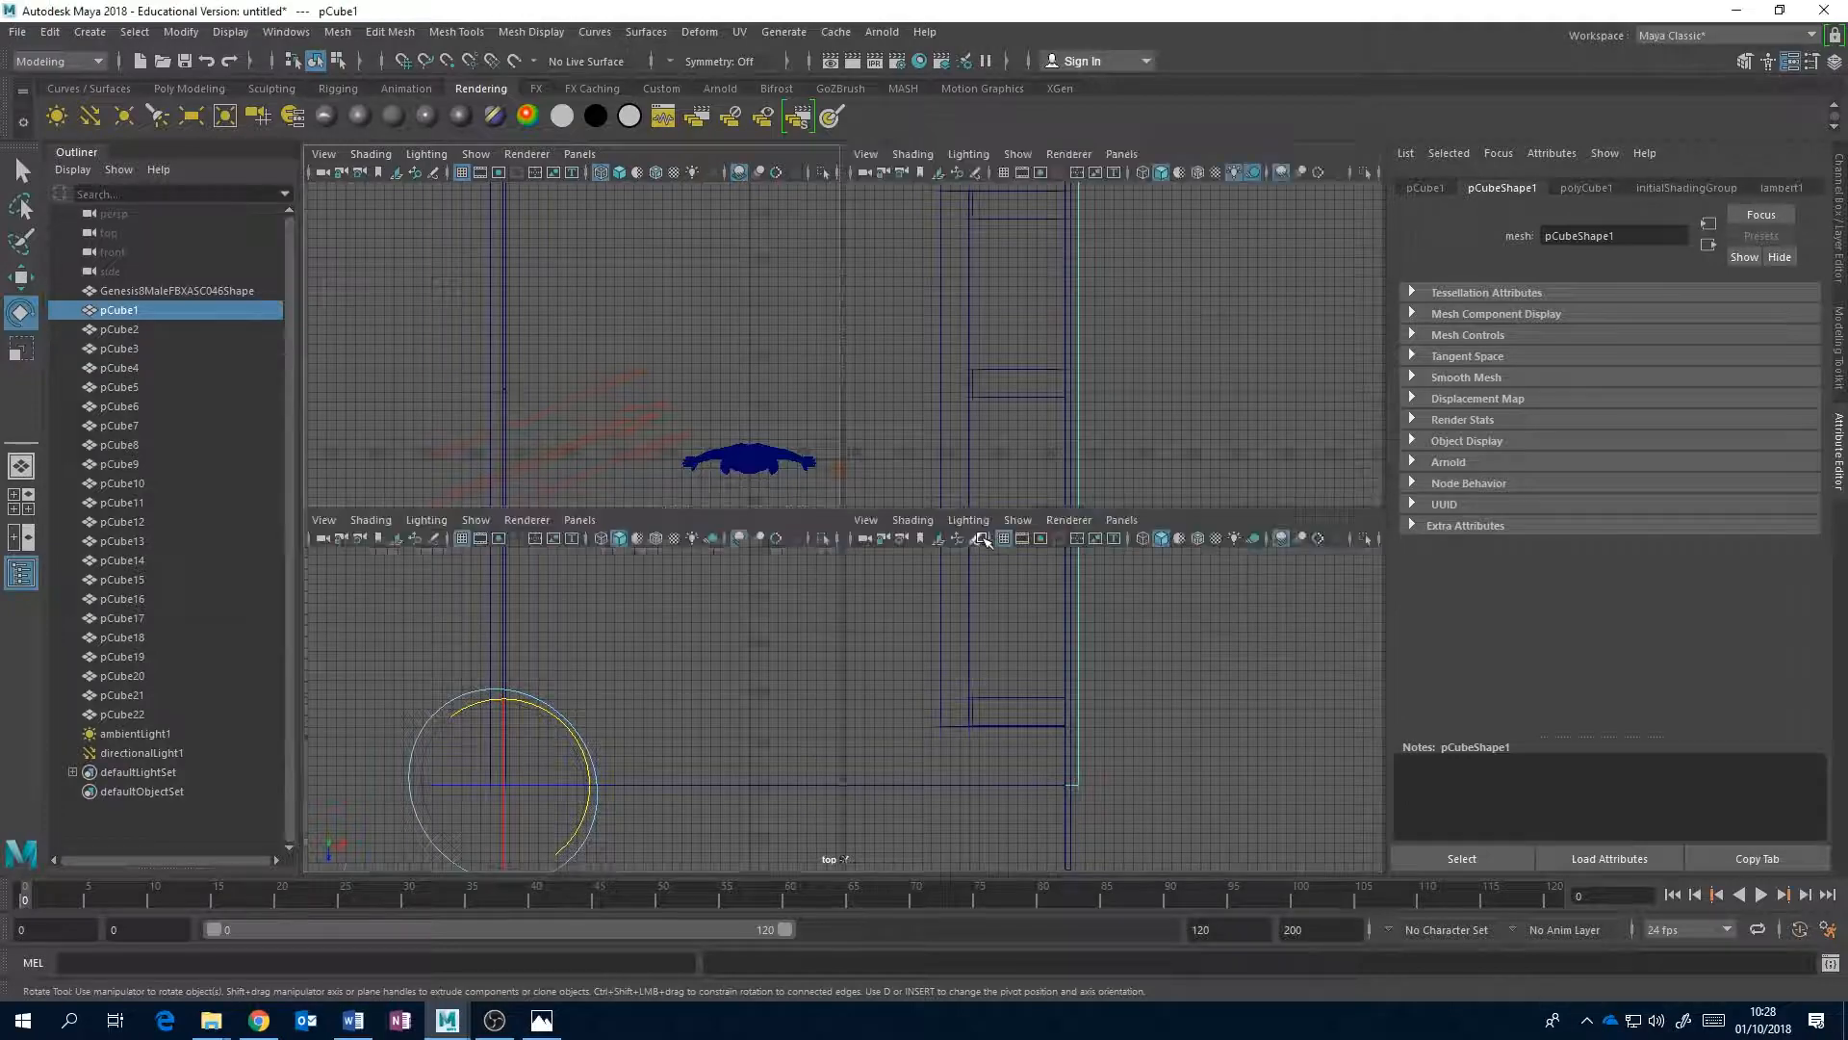
- Return to the perspective view and examine the lit room from the front and toward the fireplace
{"action": "key", "text": "space"}
{"action": "key", "text": "space"}
{"action": "left_click_drag", "start_coordinate": [928, 500], "coordinate": [991, 395], "text": "alt"}
{"action": "left_click_drag", "start_coordinate": [1104, 398], "coordinate": [908, 466], "text": "alt"}
{"action": "left_click_drag", "start_coordinate": [871, 549], "coordinate": [953, 553], "text": "alt"}
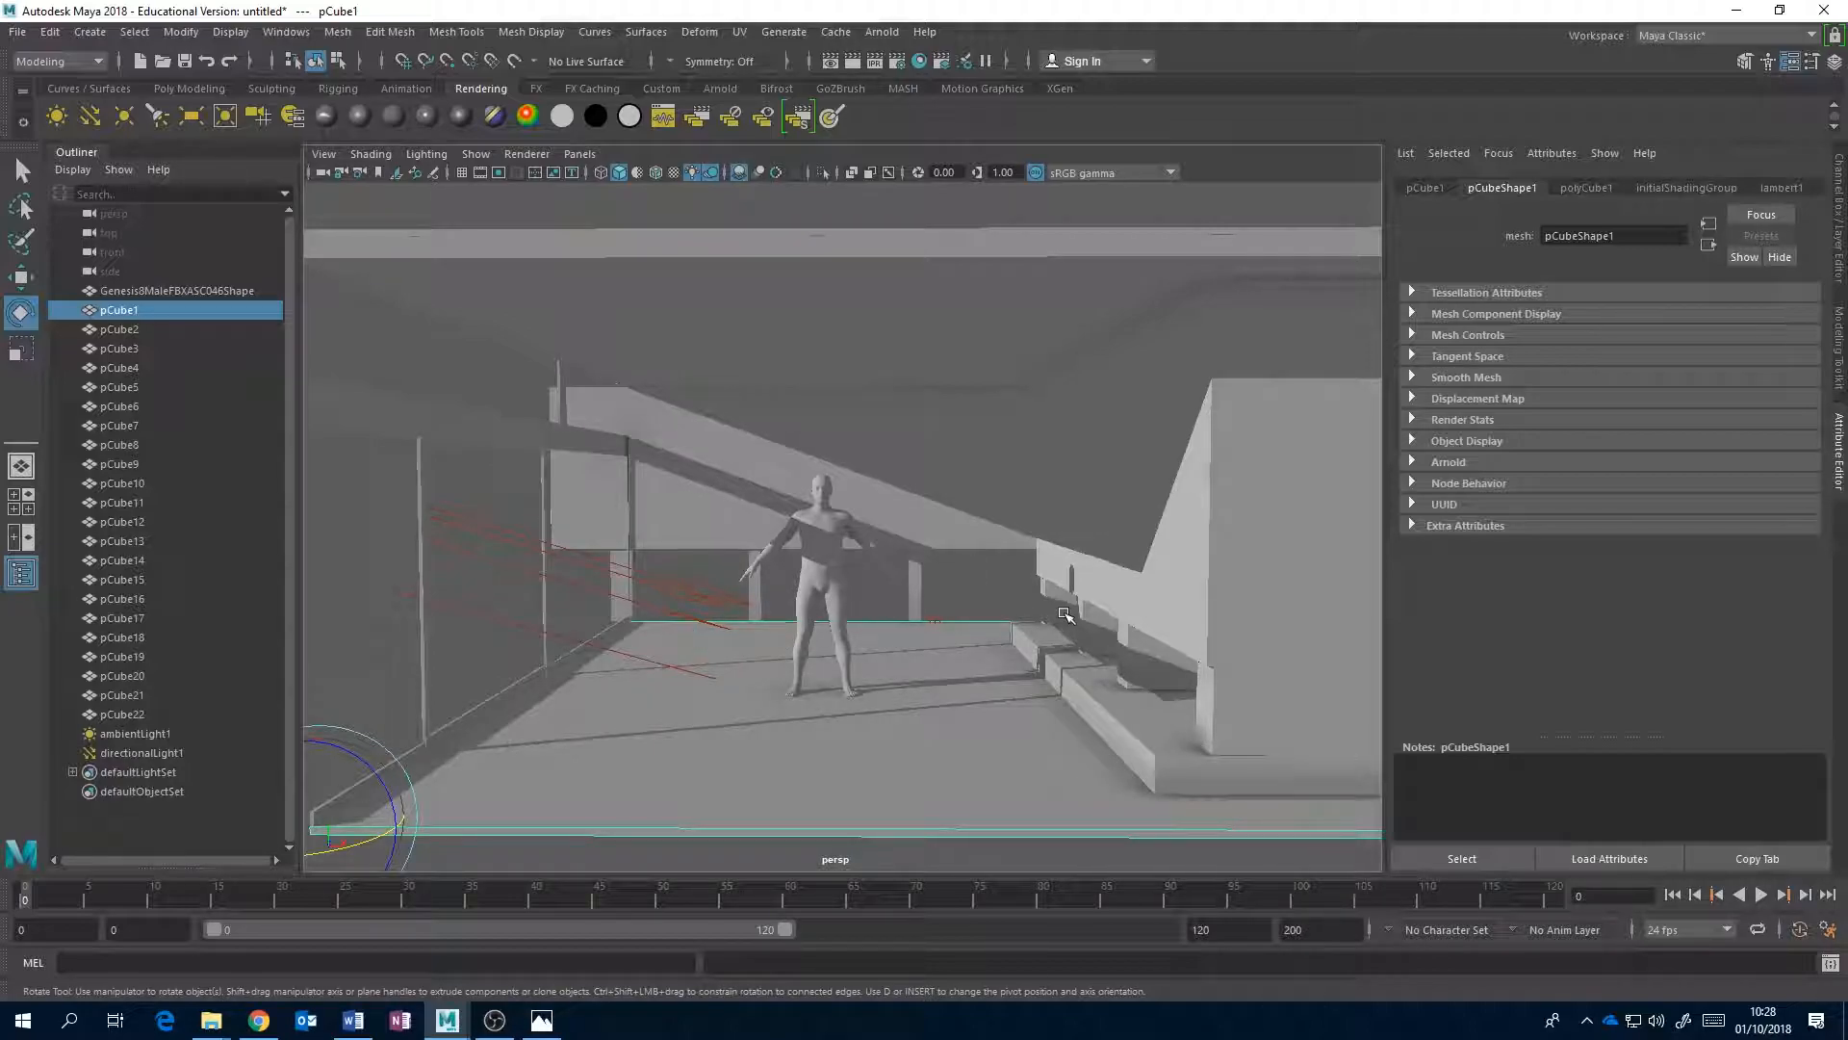
{"action": "left_click_drag", "start_coordinate": [1057, 593], "coordinate": [879, 577], "text": "alt"}
- Select the large block above the fireplace and compare it with the panelled wall in the reference photo
{"action": "middle_click_drag", "start_coordinate": [879, 578], "coordinate": [916, 607], "text": "alt"}
{"action": "scroll", "coordinate": [916, 606], "scroll_direction": "up", "scroll_amount": 3}
{"action": "left_click", "coordinate": [1060, 560]}
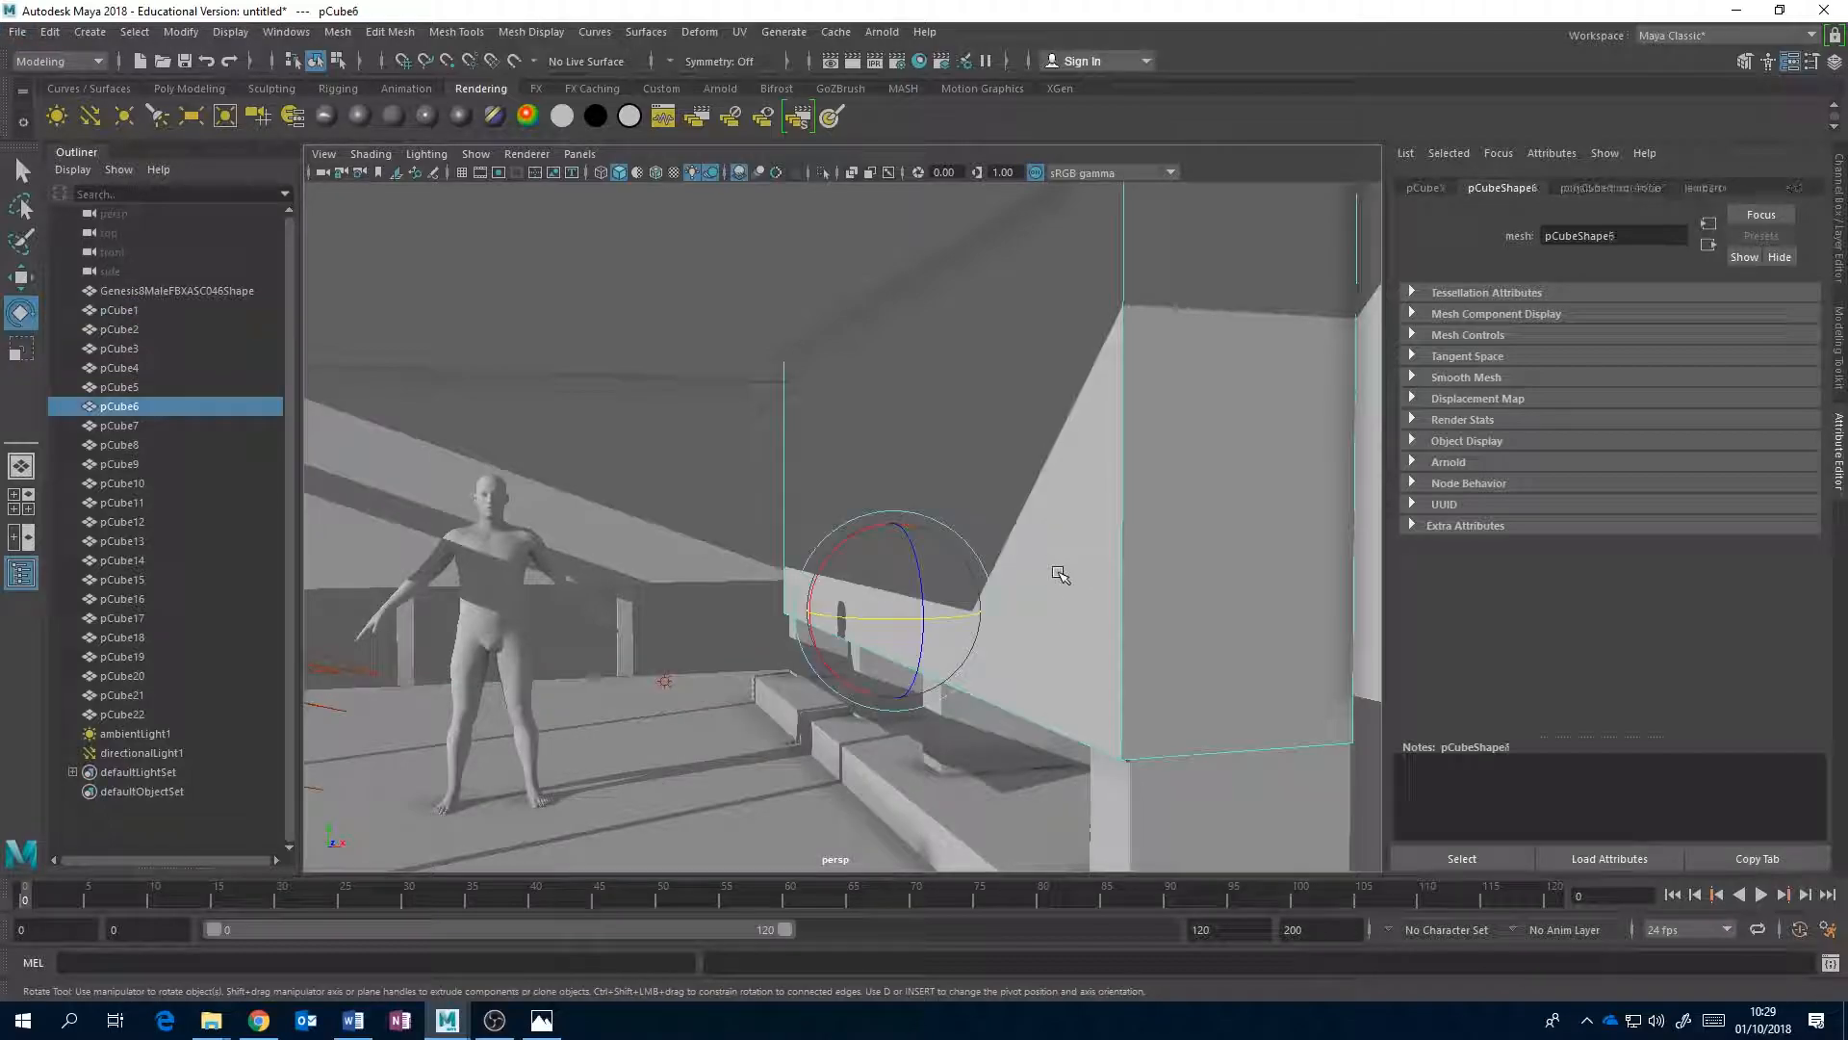
{"action": "left_click", "coordinate": [542, 1021]}
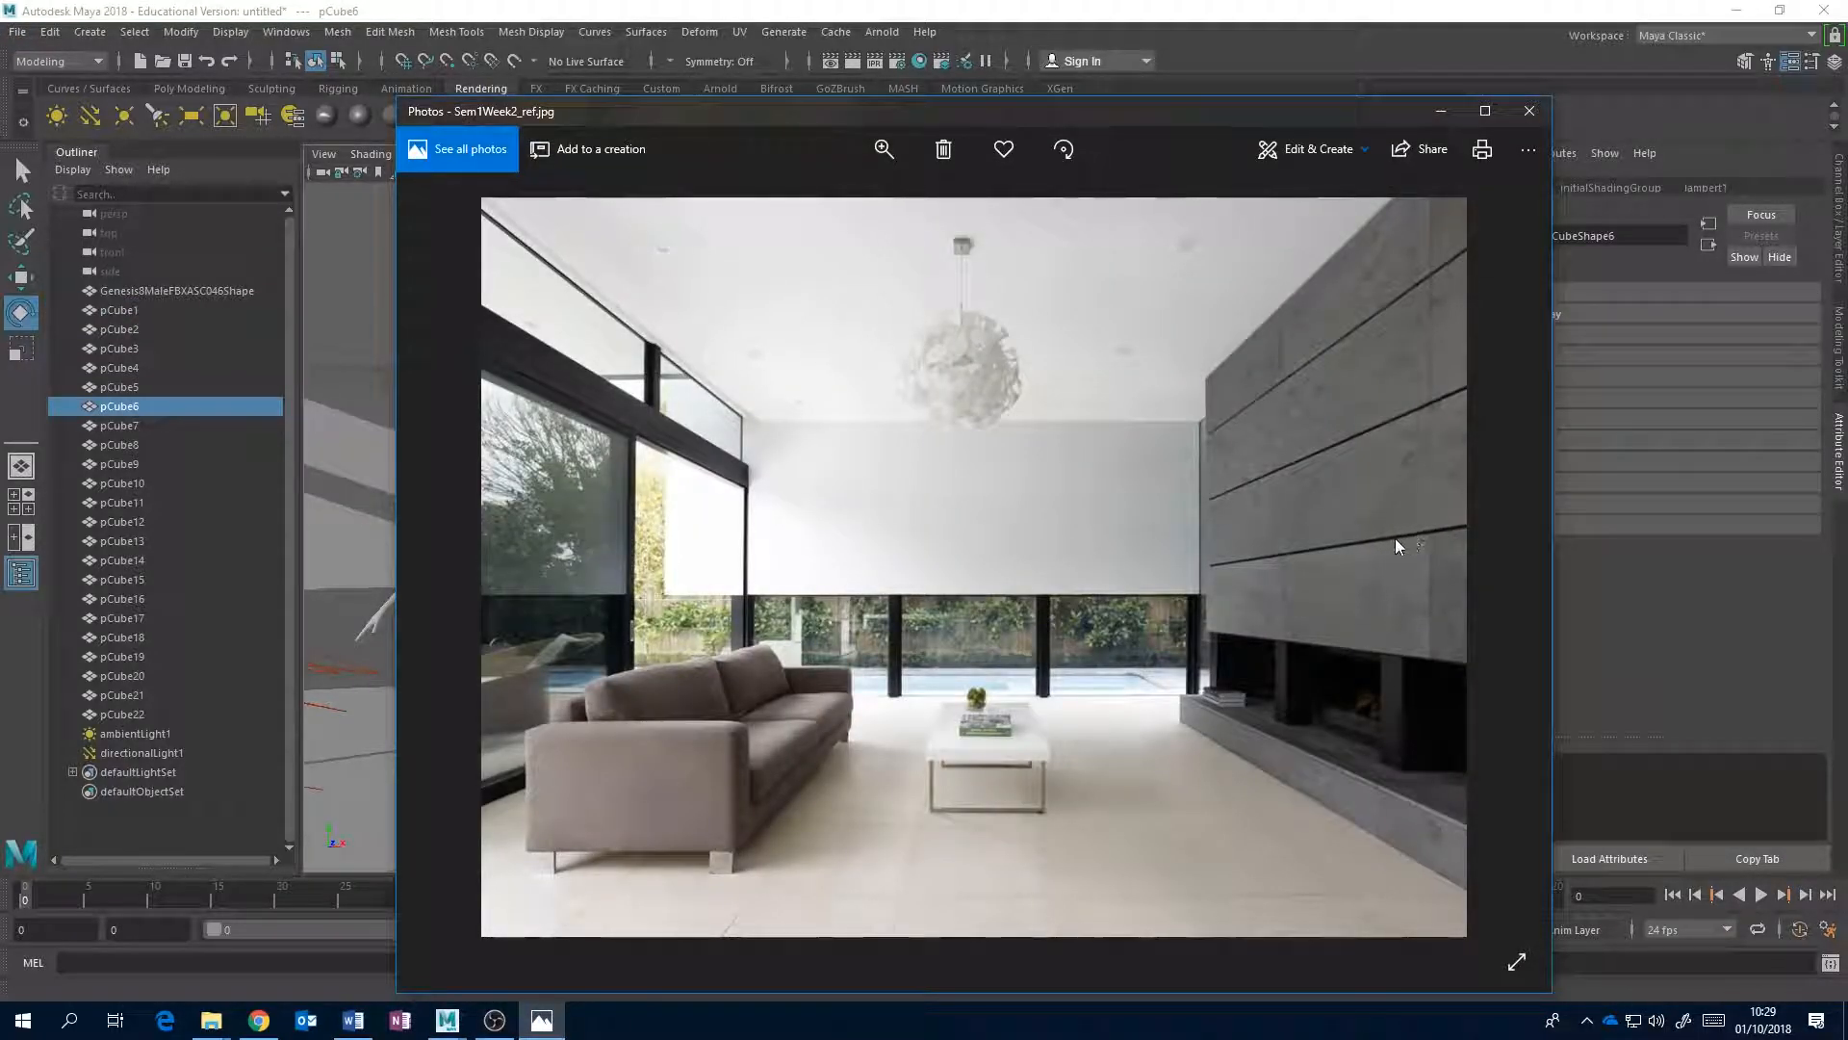
{"action": "left_click", "coordinate": [1246, 6]}
{"action": "left_click_drag", "start_coordinate": [1158, 466], "coordinate": [1083, 444], "text": "alt"}
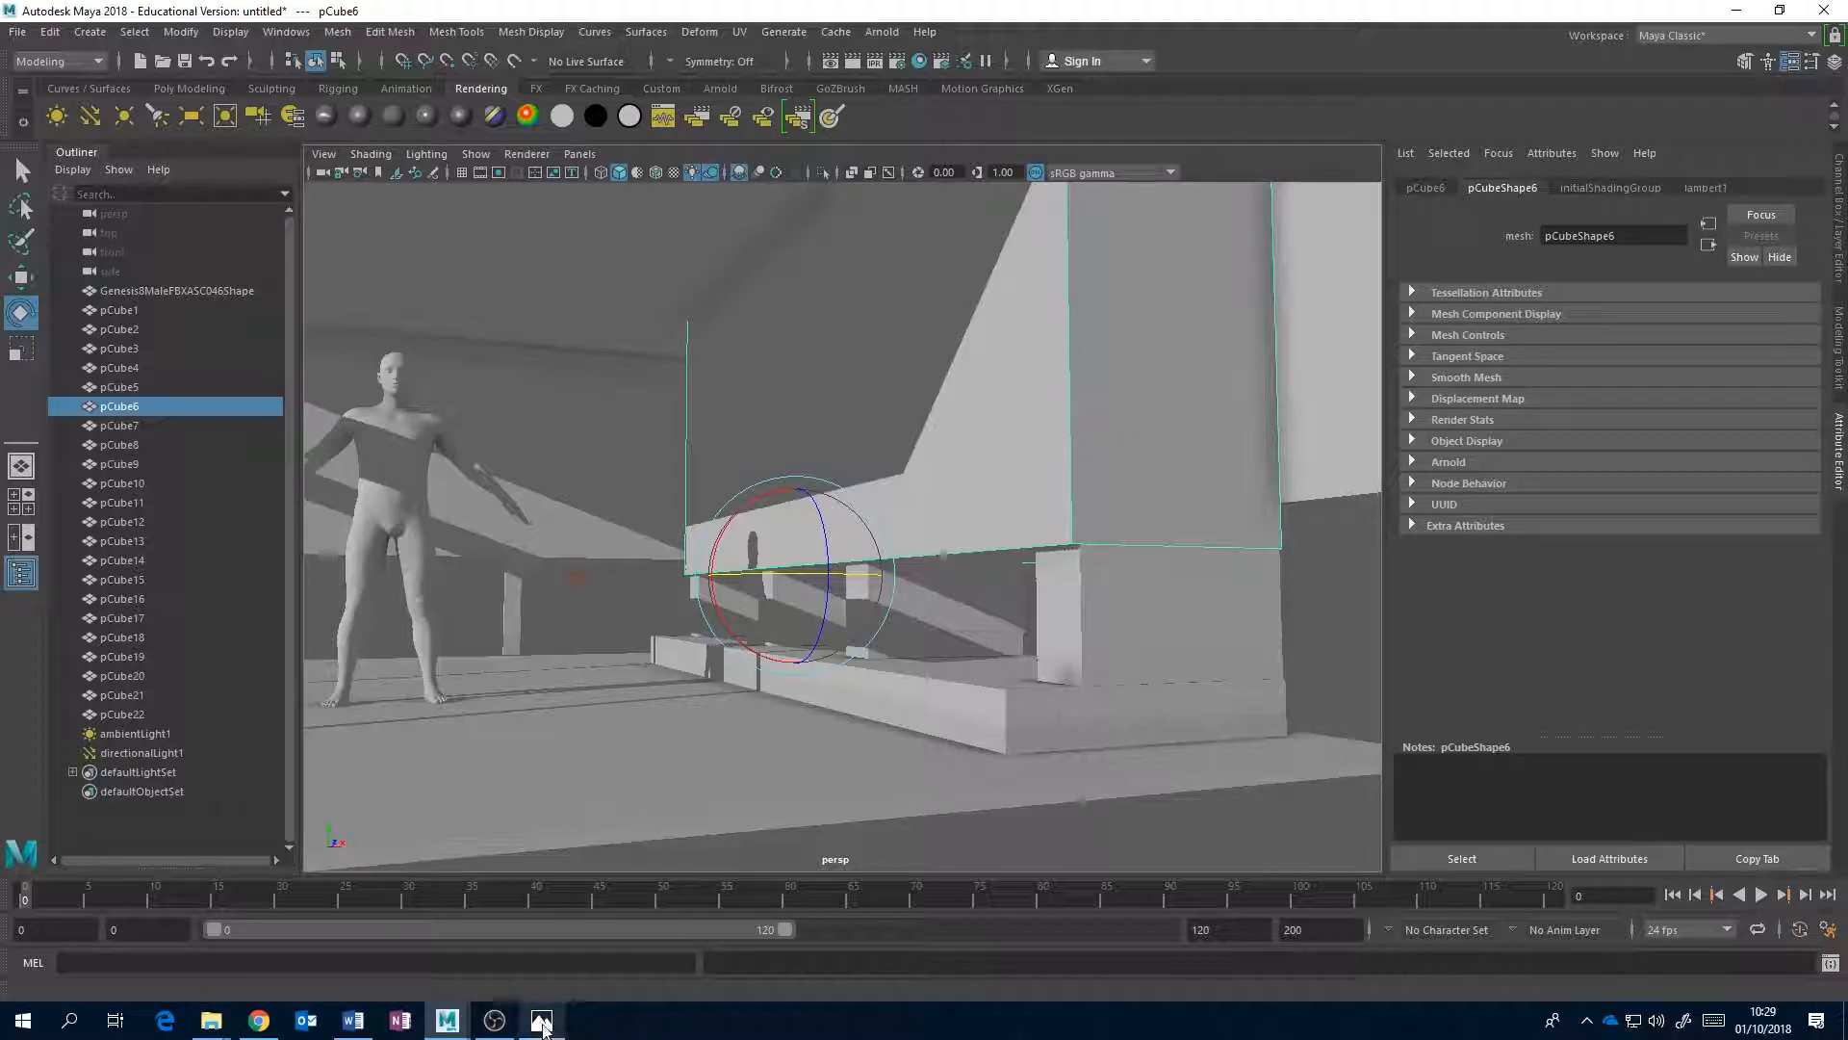
- Open Sem1Week2_ref from the Downloads folder in Photos and browse the reference images through to Sem1Week2_ref_D
{"action": "mouse_move", "coordinate": [542, 1025]}
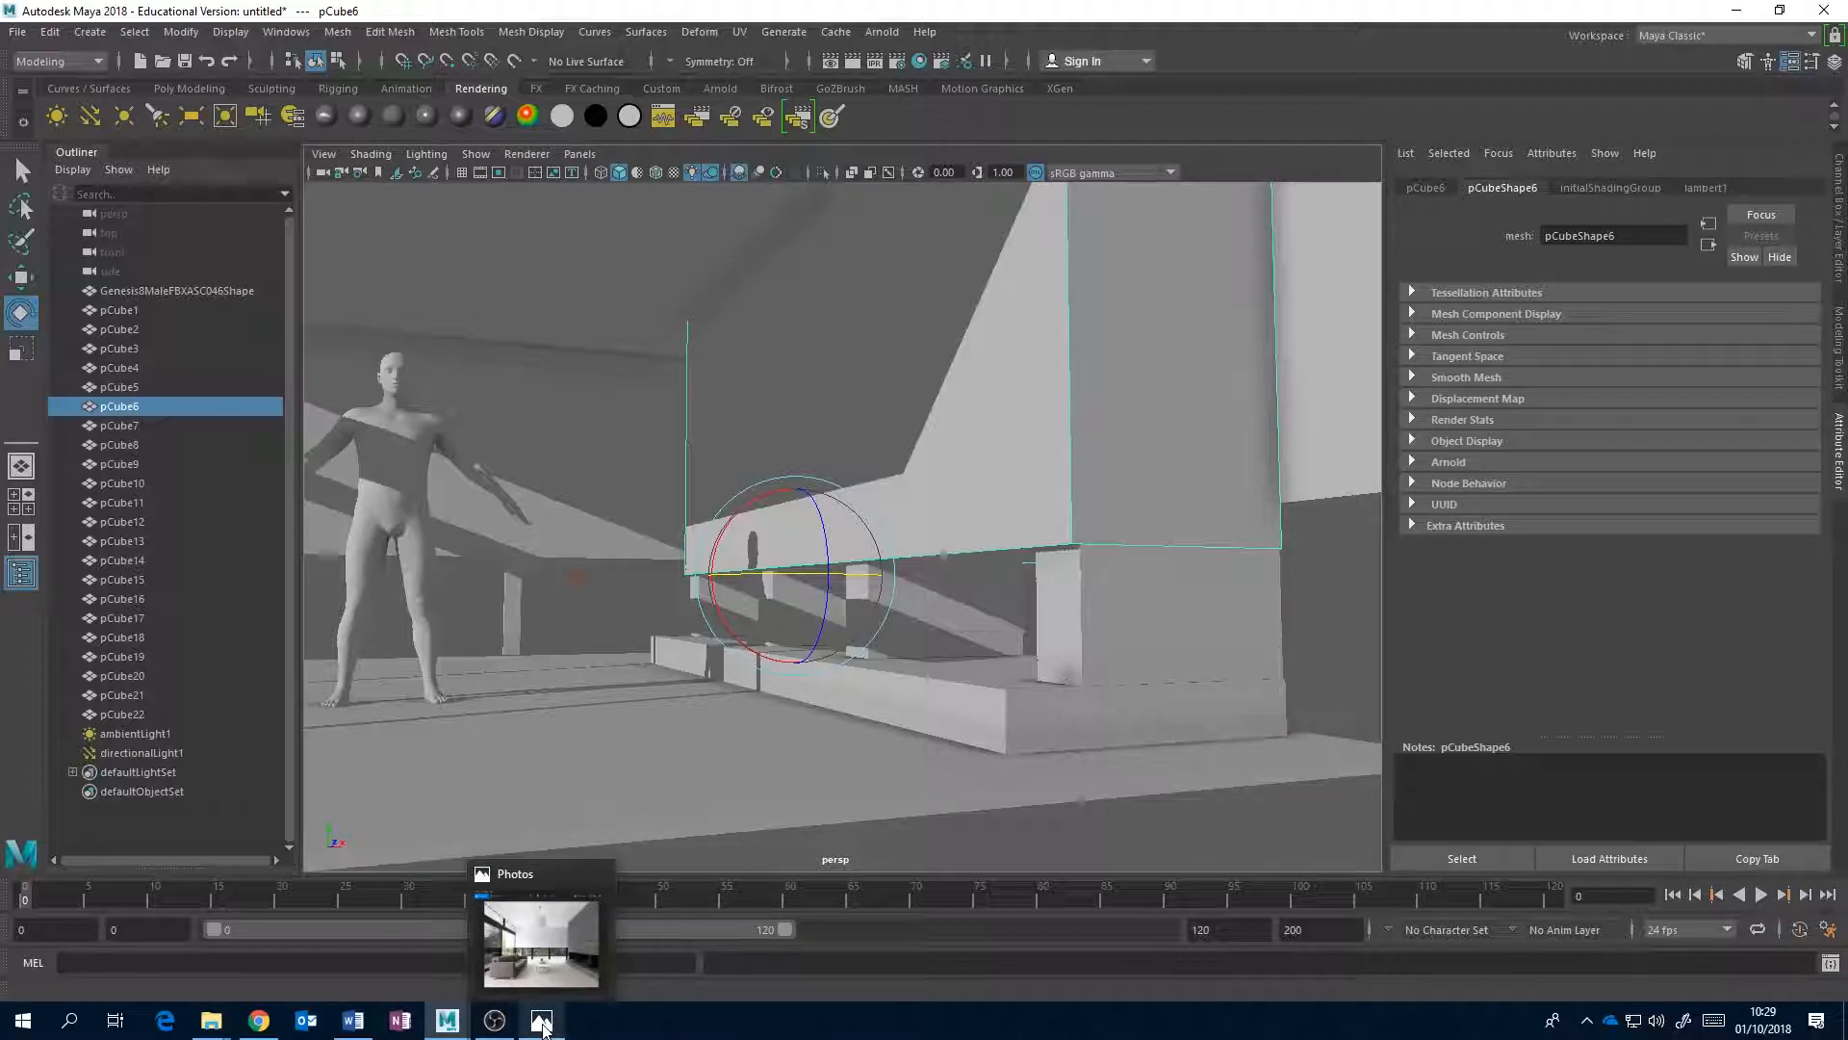
{"action": "mouse_move", "coordinate": [268, 1026]}
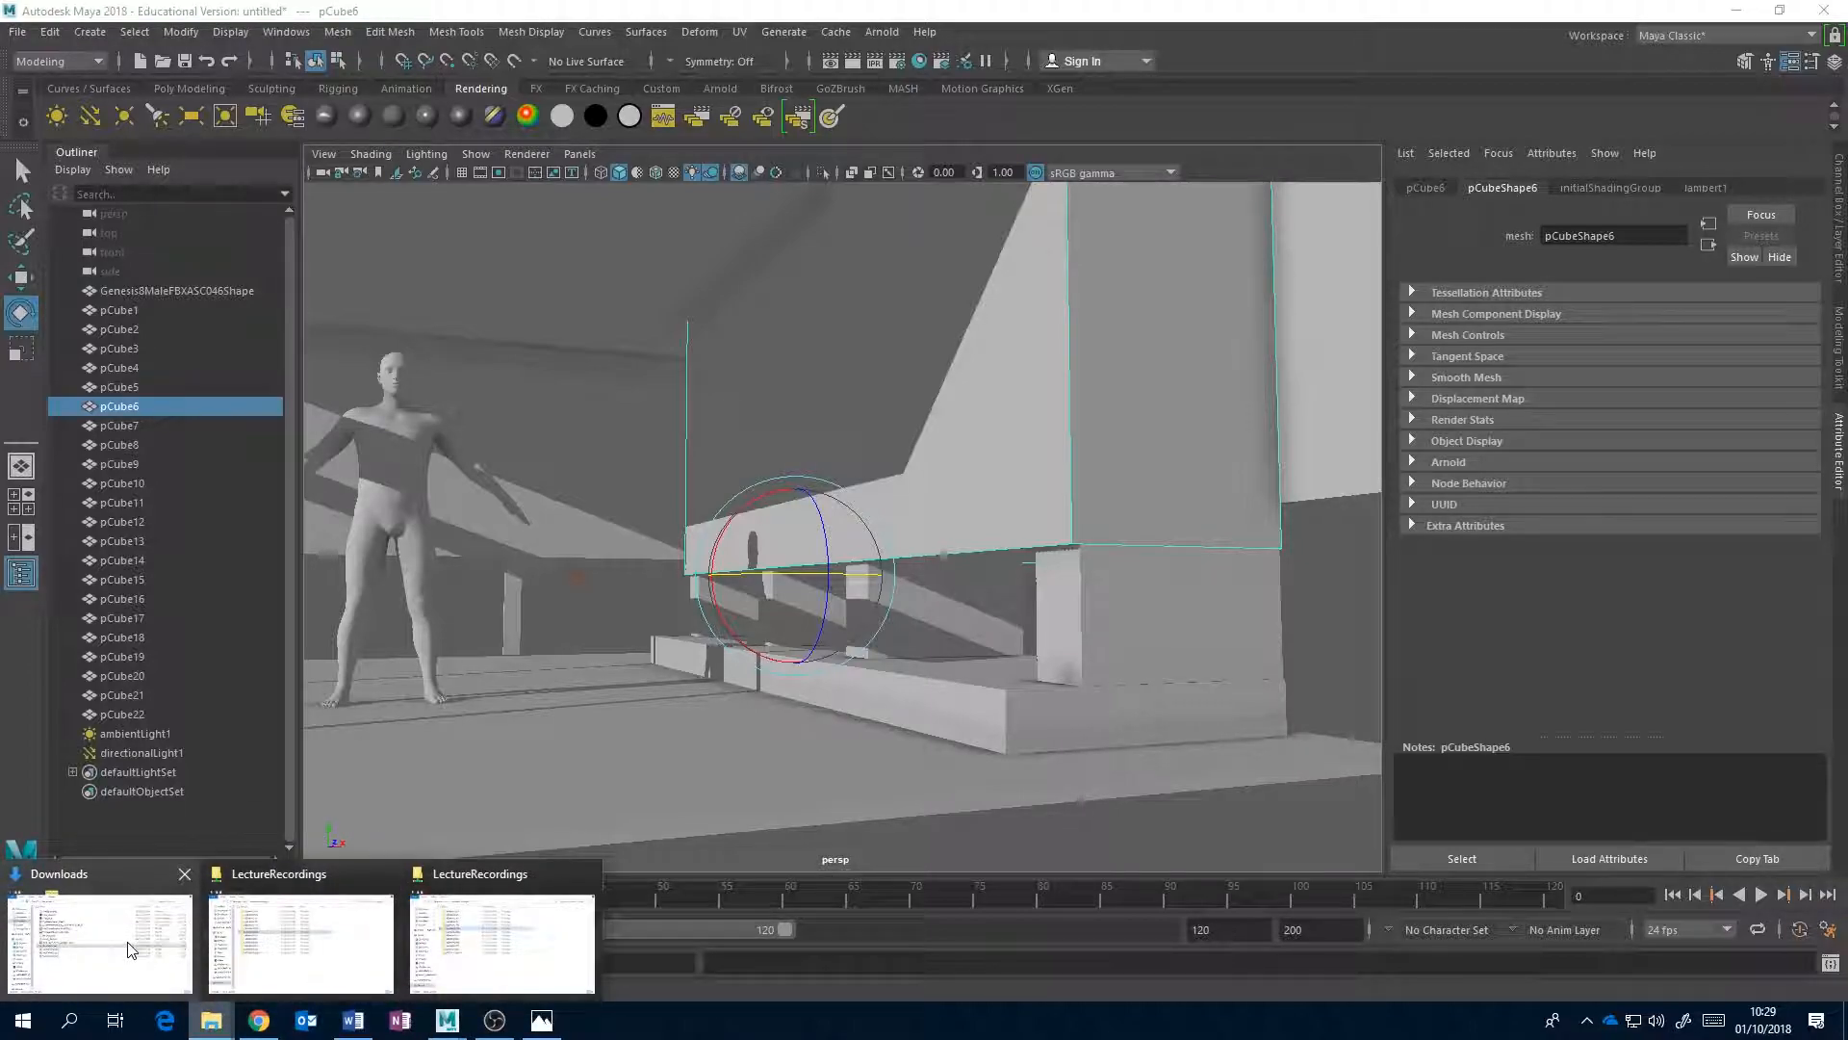
{"action": "left_click", "coordinate": [143, 962]}
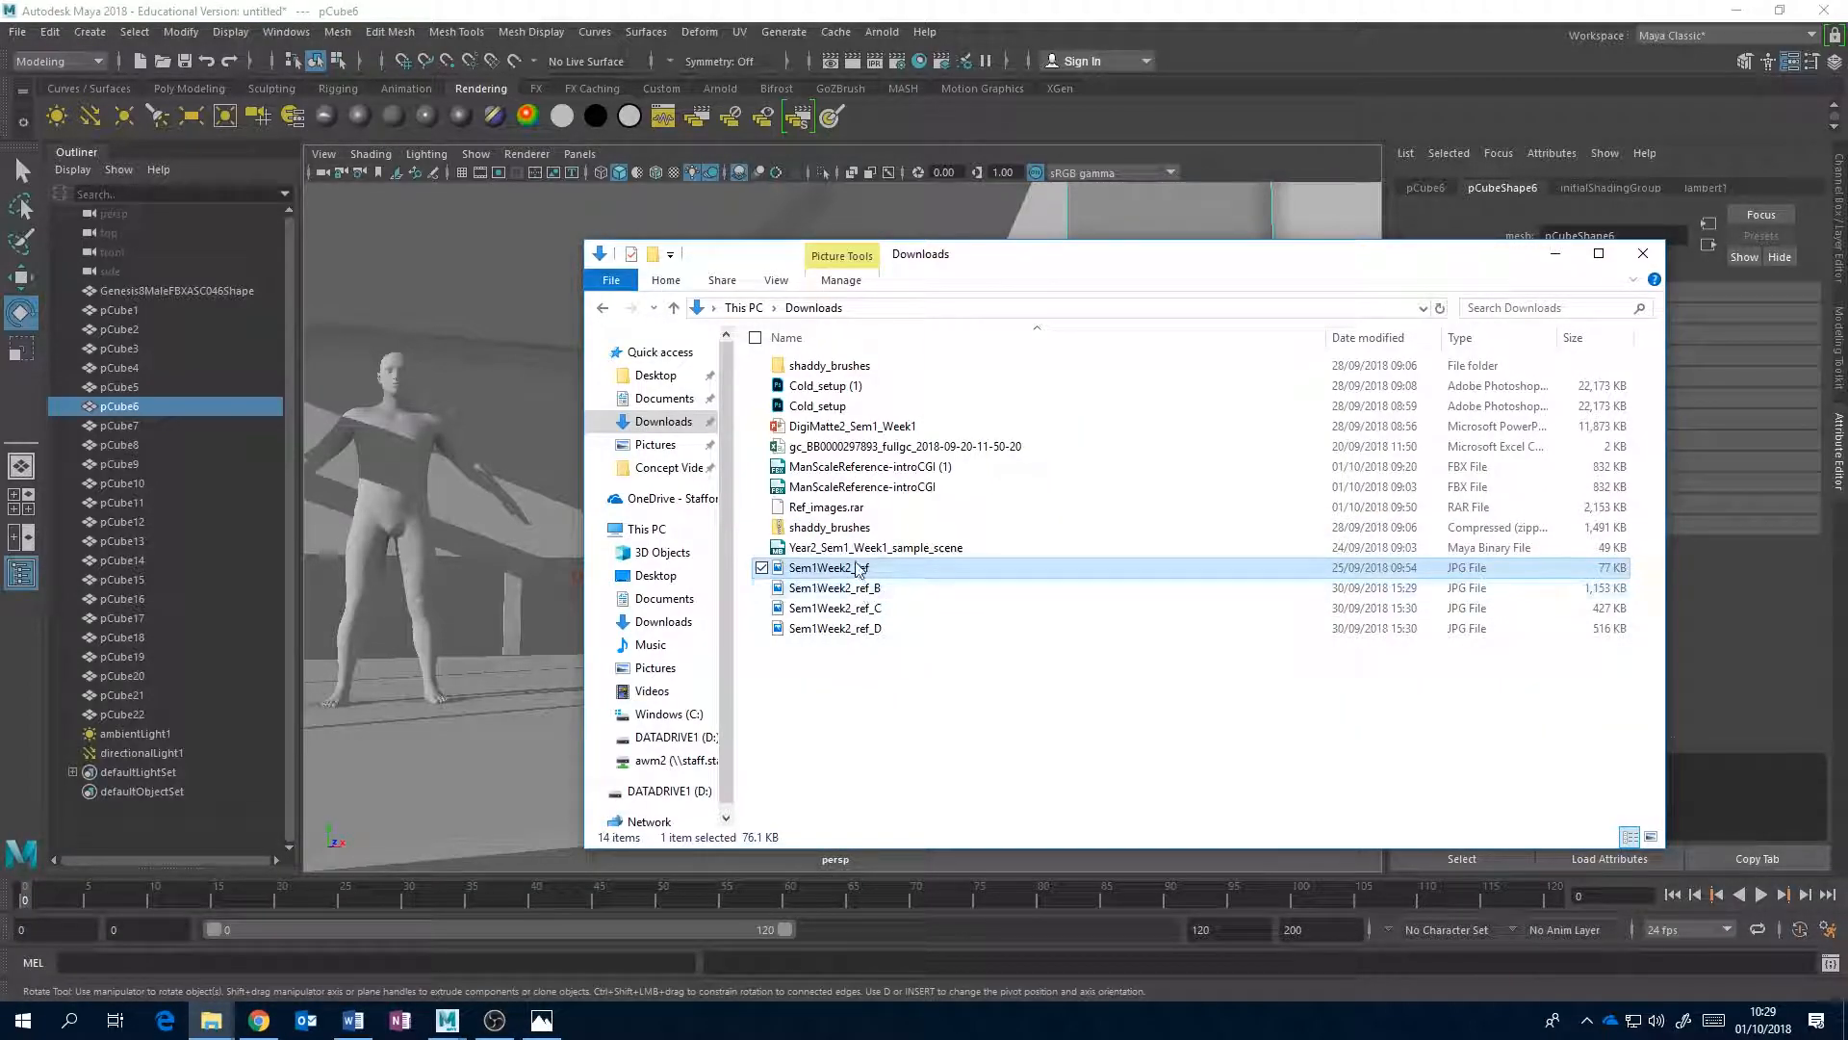
{"action": "double_click", "coordinate": [856, 568]}
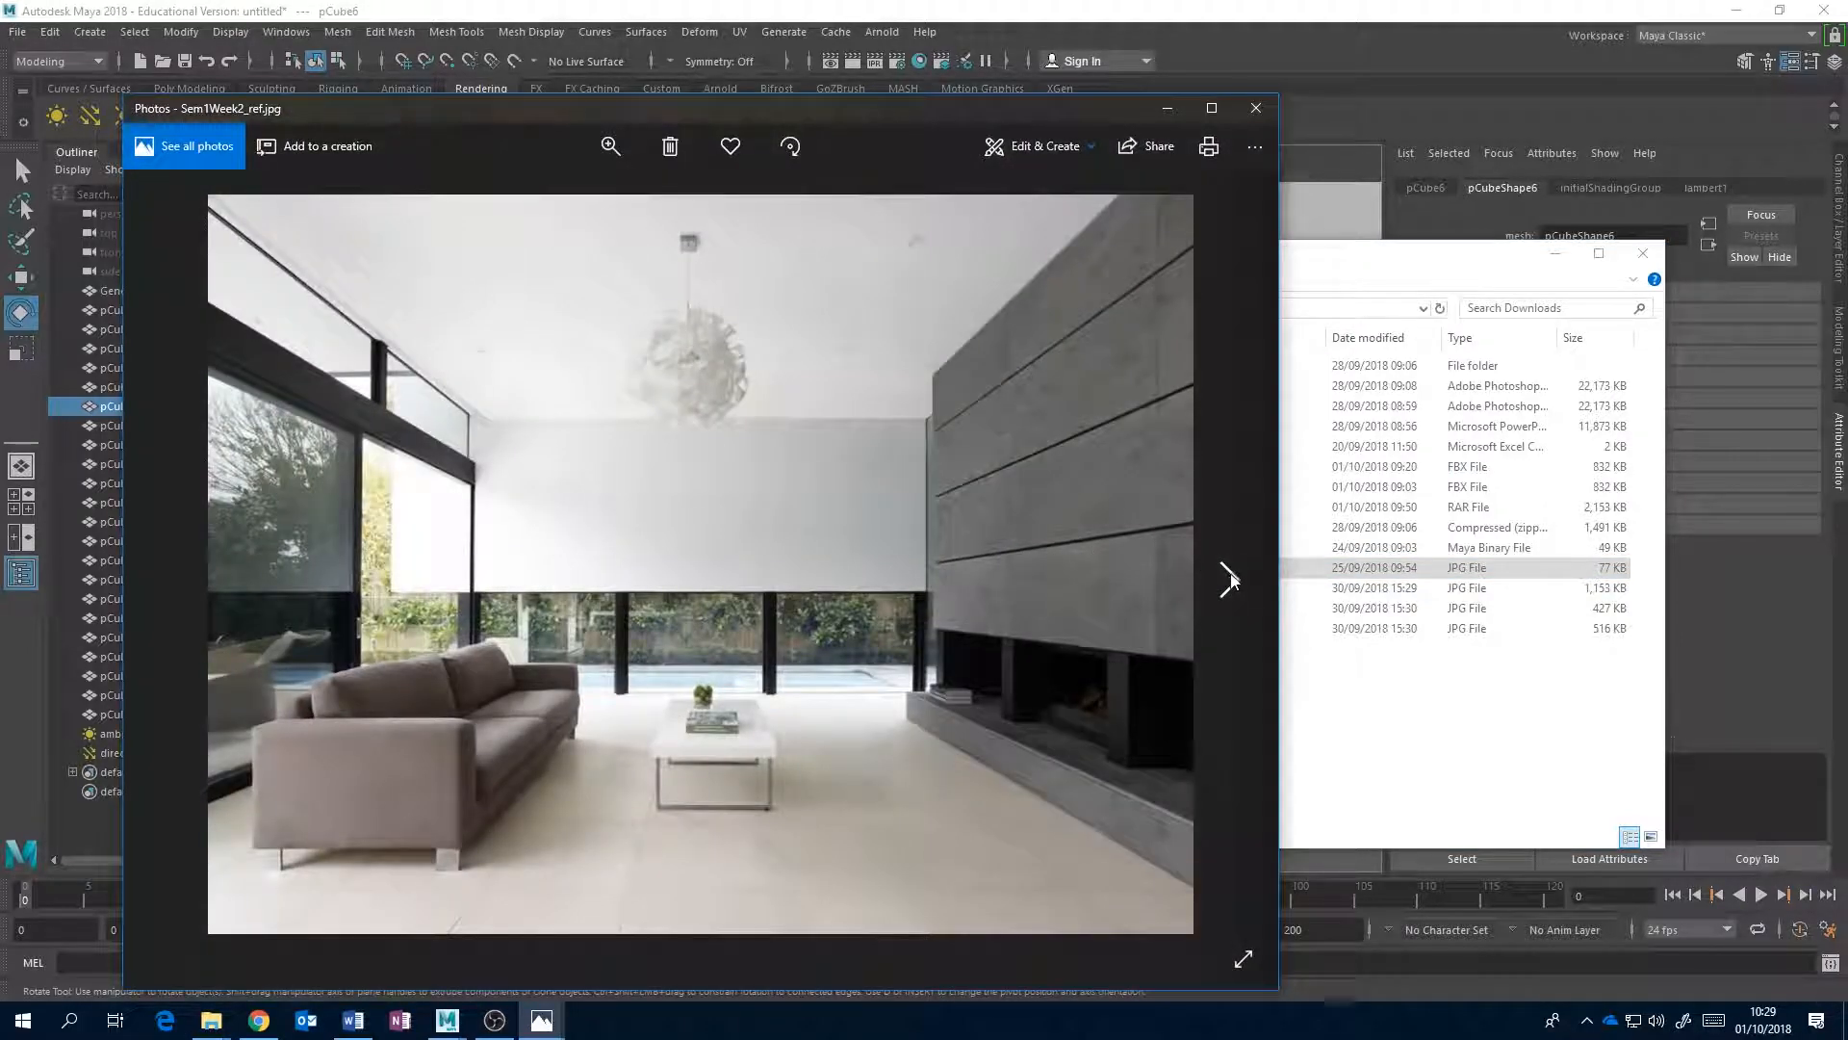
{"action": "left_click", "coordinate": [1230, 578]}
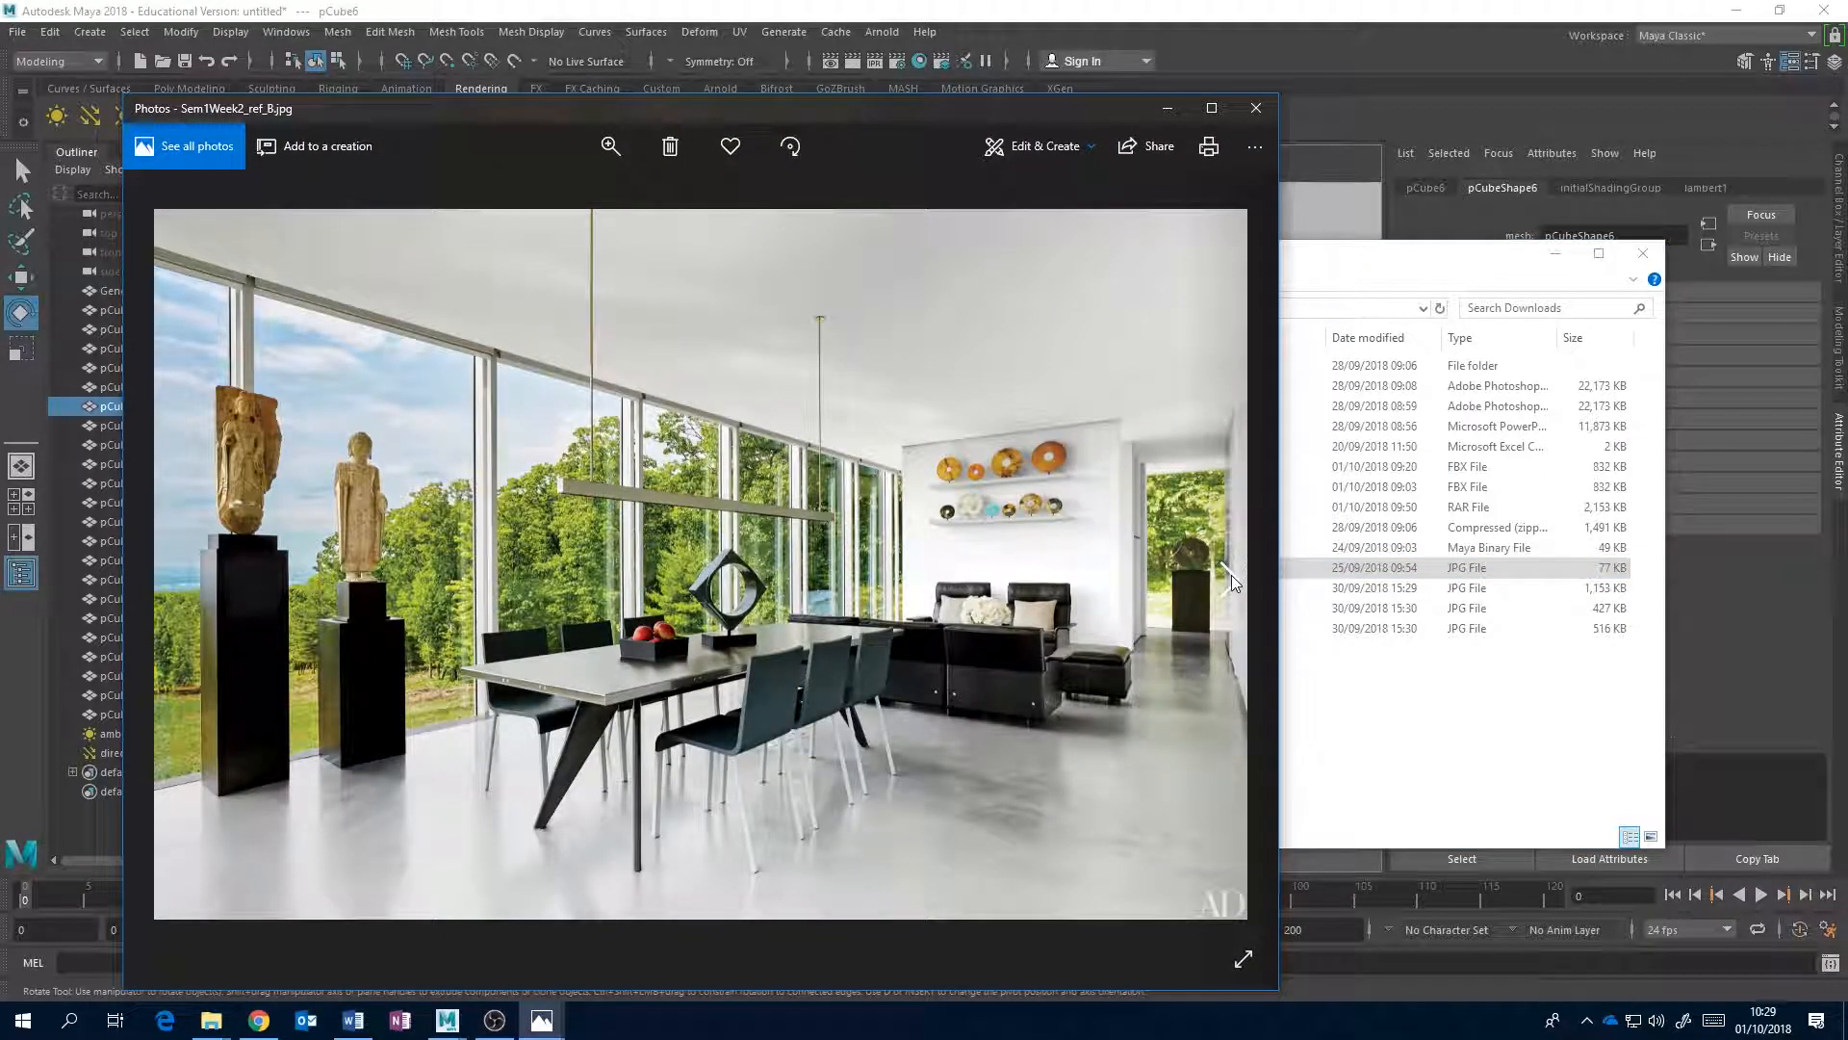
{"action": "left_click", "coordinate": [1232, 577]}
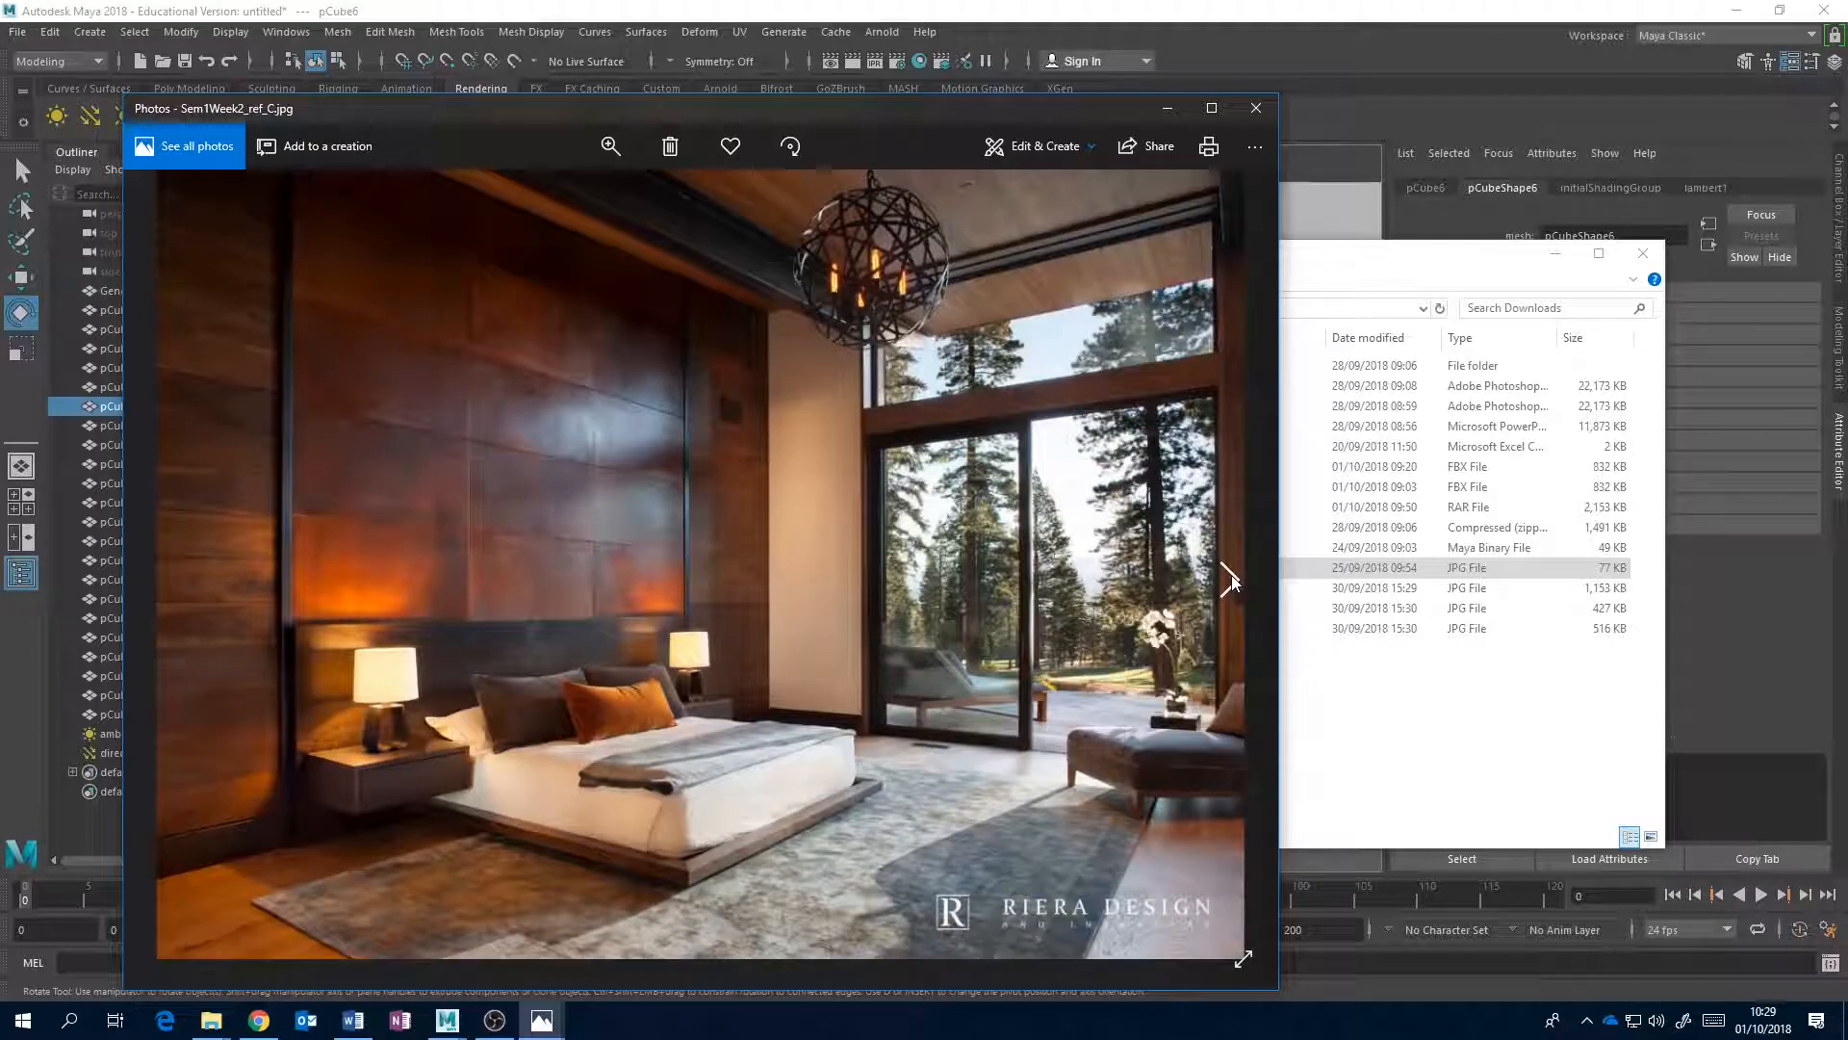
{"action": "left_click", "coordinate": [1231, 577]}
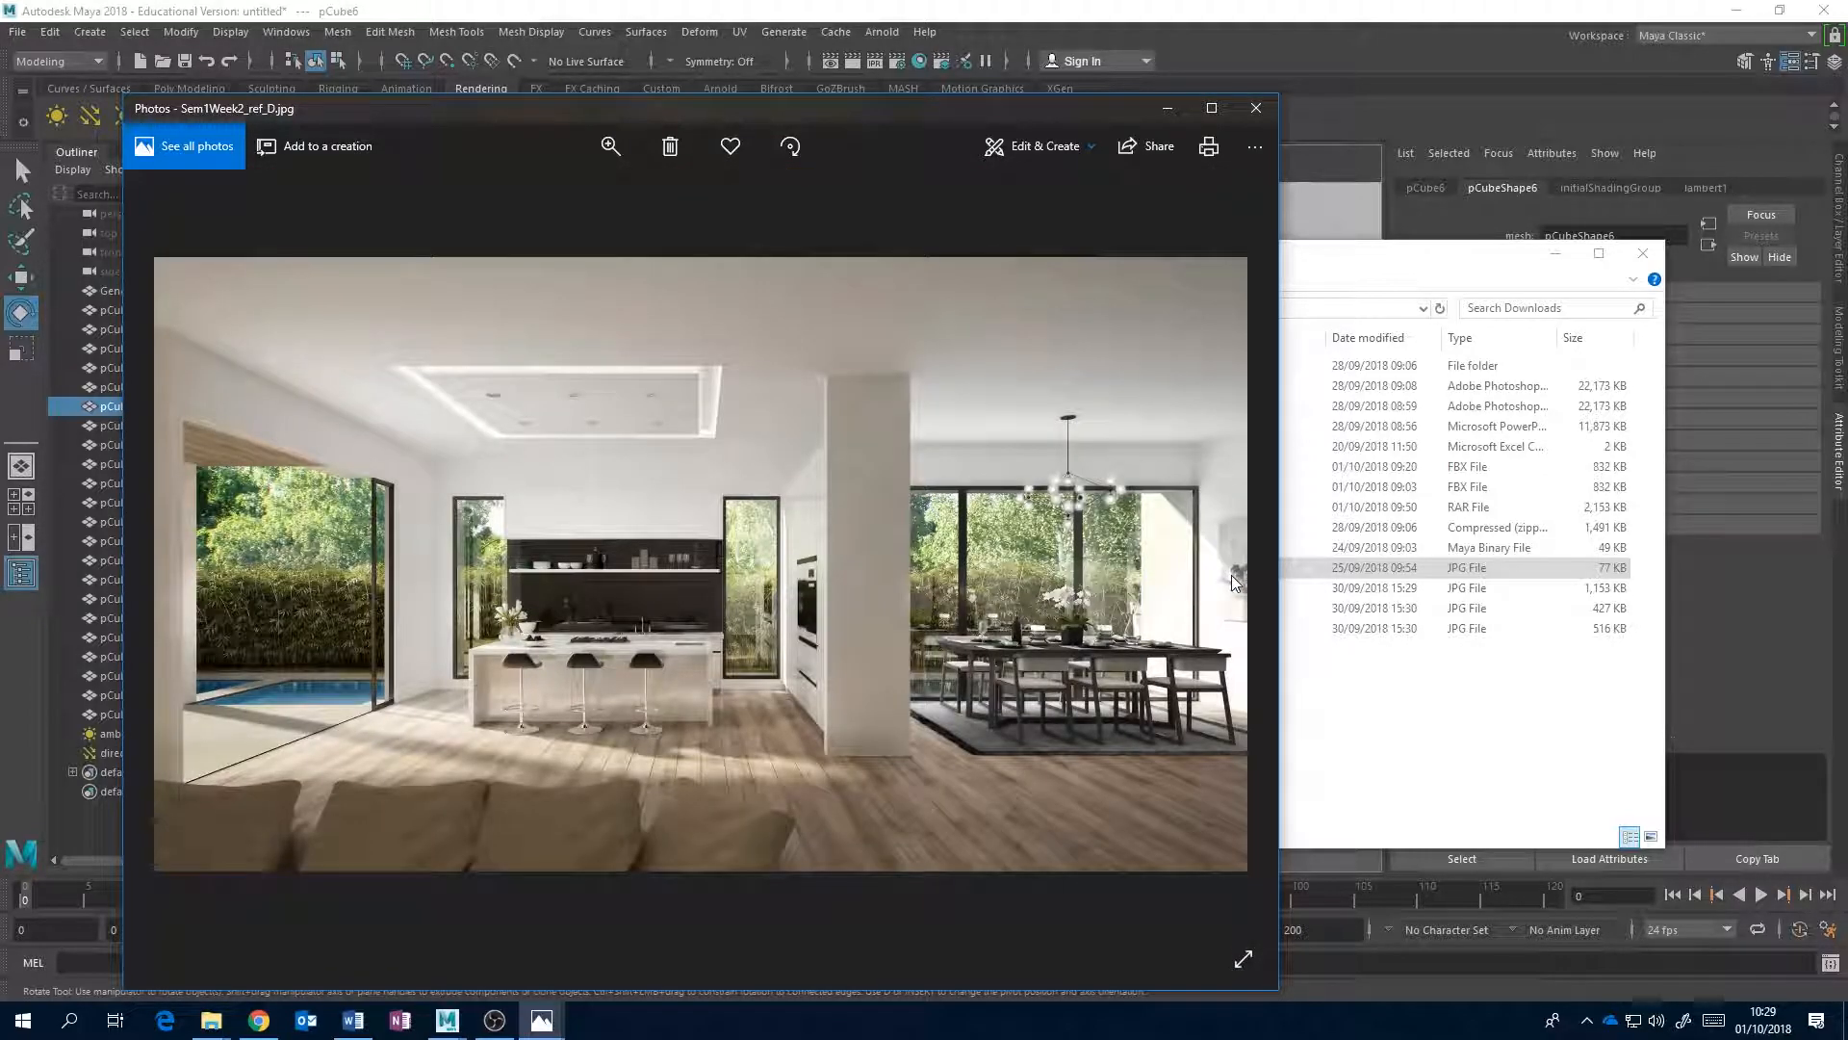
- Go back through the reference images to Sem1Week2_ref, then forward again to Sem1Week2_ref_D
{"action": "mouse_move", "coordinate": [160, 582]}
{"action": "left_click", "coordinate": [171, 582]}
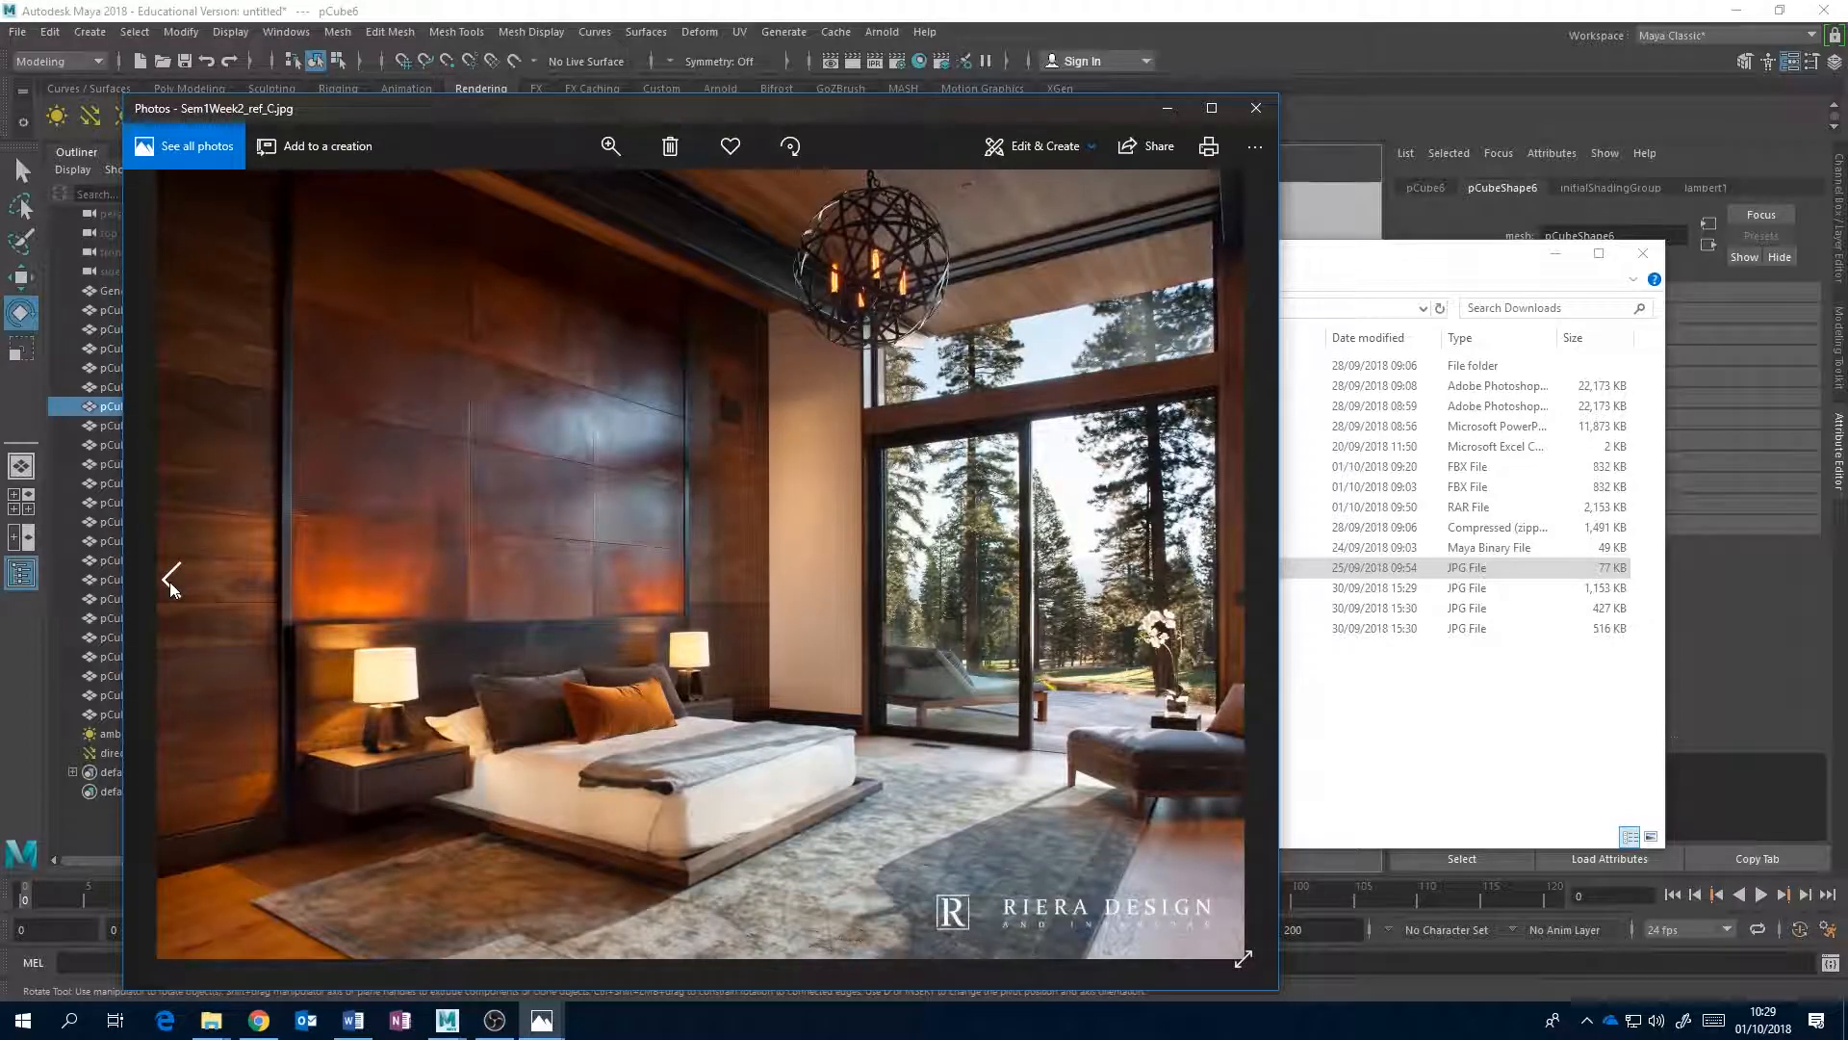
{"action": "left_click", "coordinate": [169, 582]}
{"action": "left_click", "coordinate": [169, 581]}
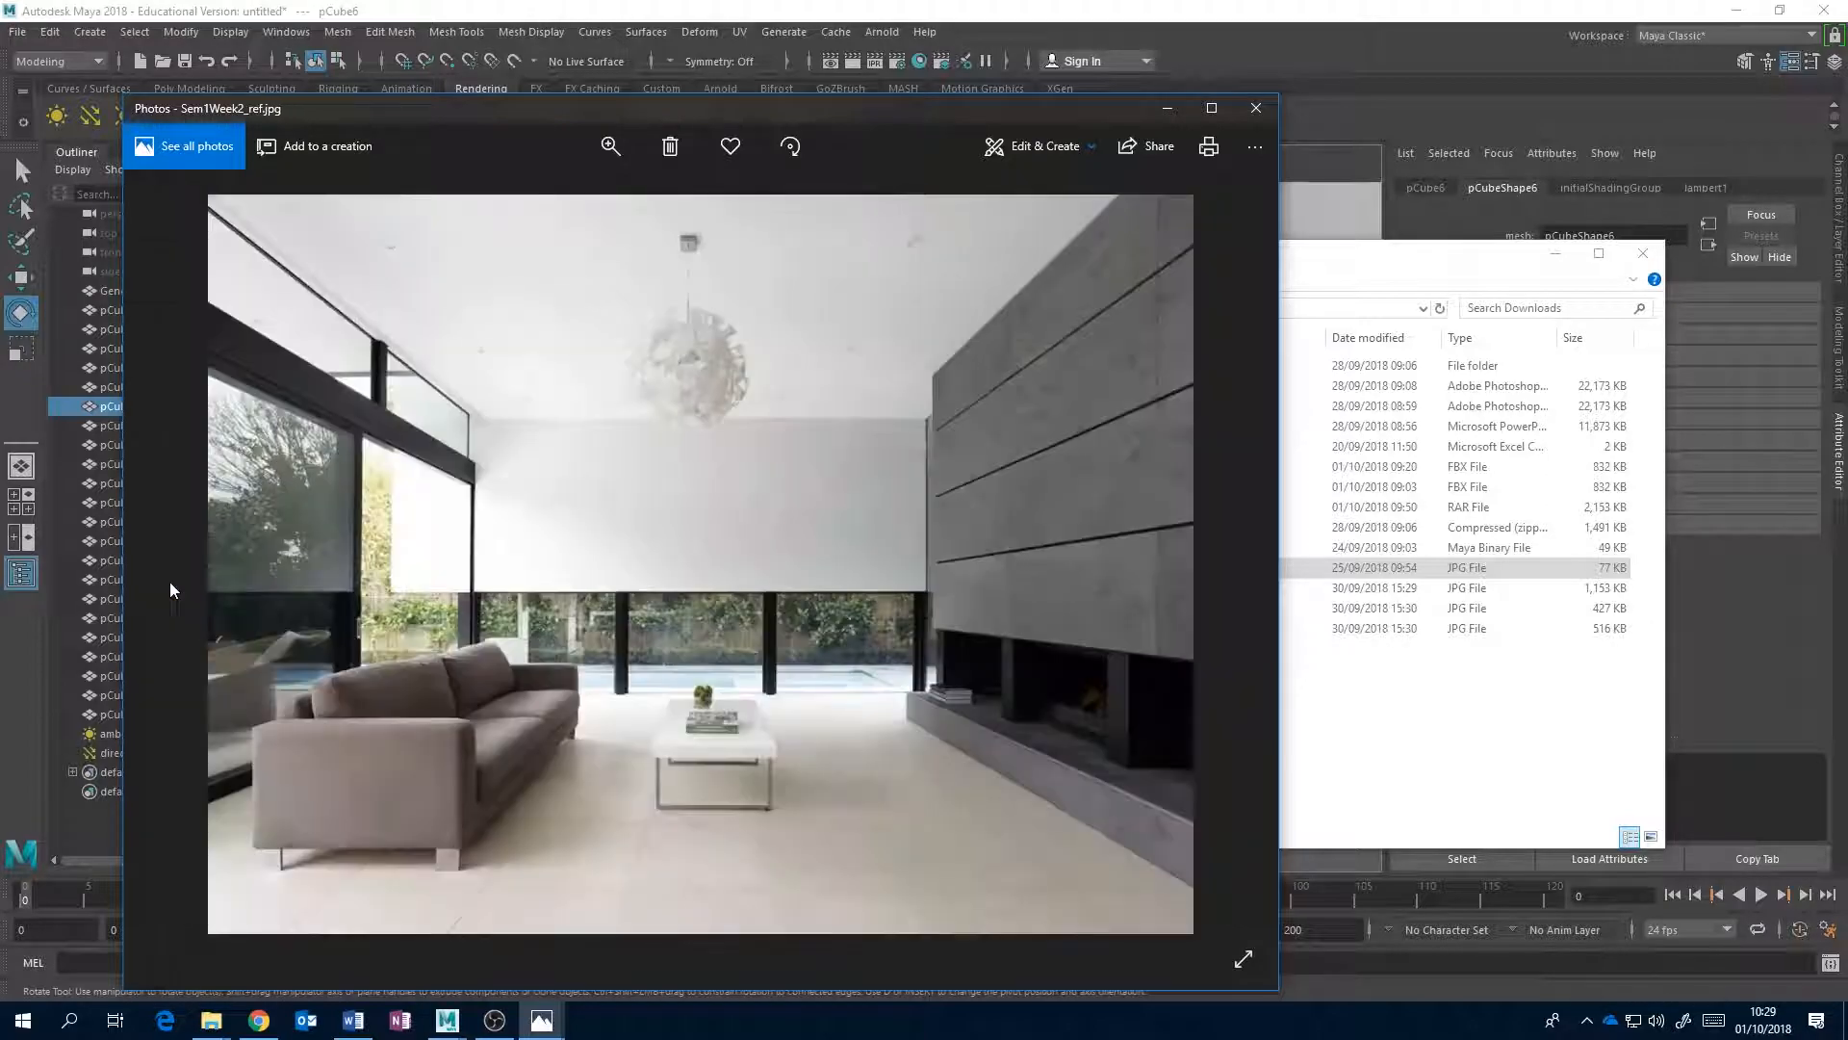
{"action": "left_click", "coordinate": [1232, 578]}
{"action": "left_click", "coordinate": [1233, 578]}
{"action": "left_click", "coordinate": [1232, 579]}
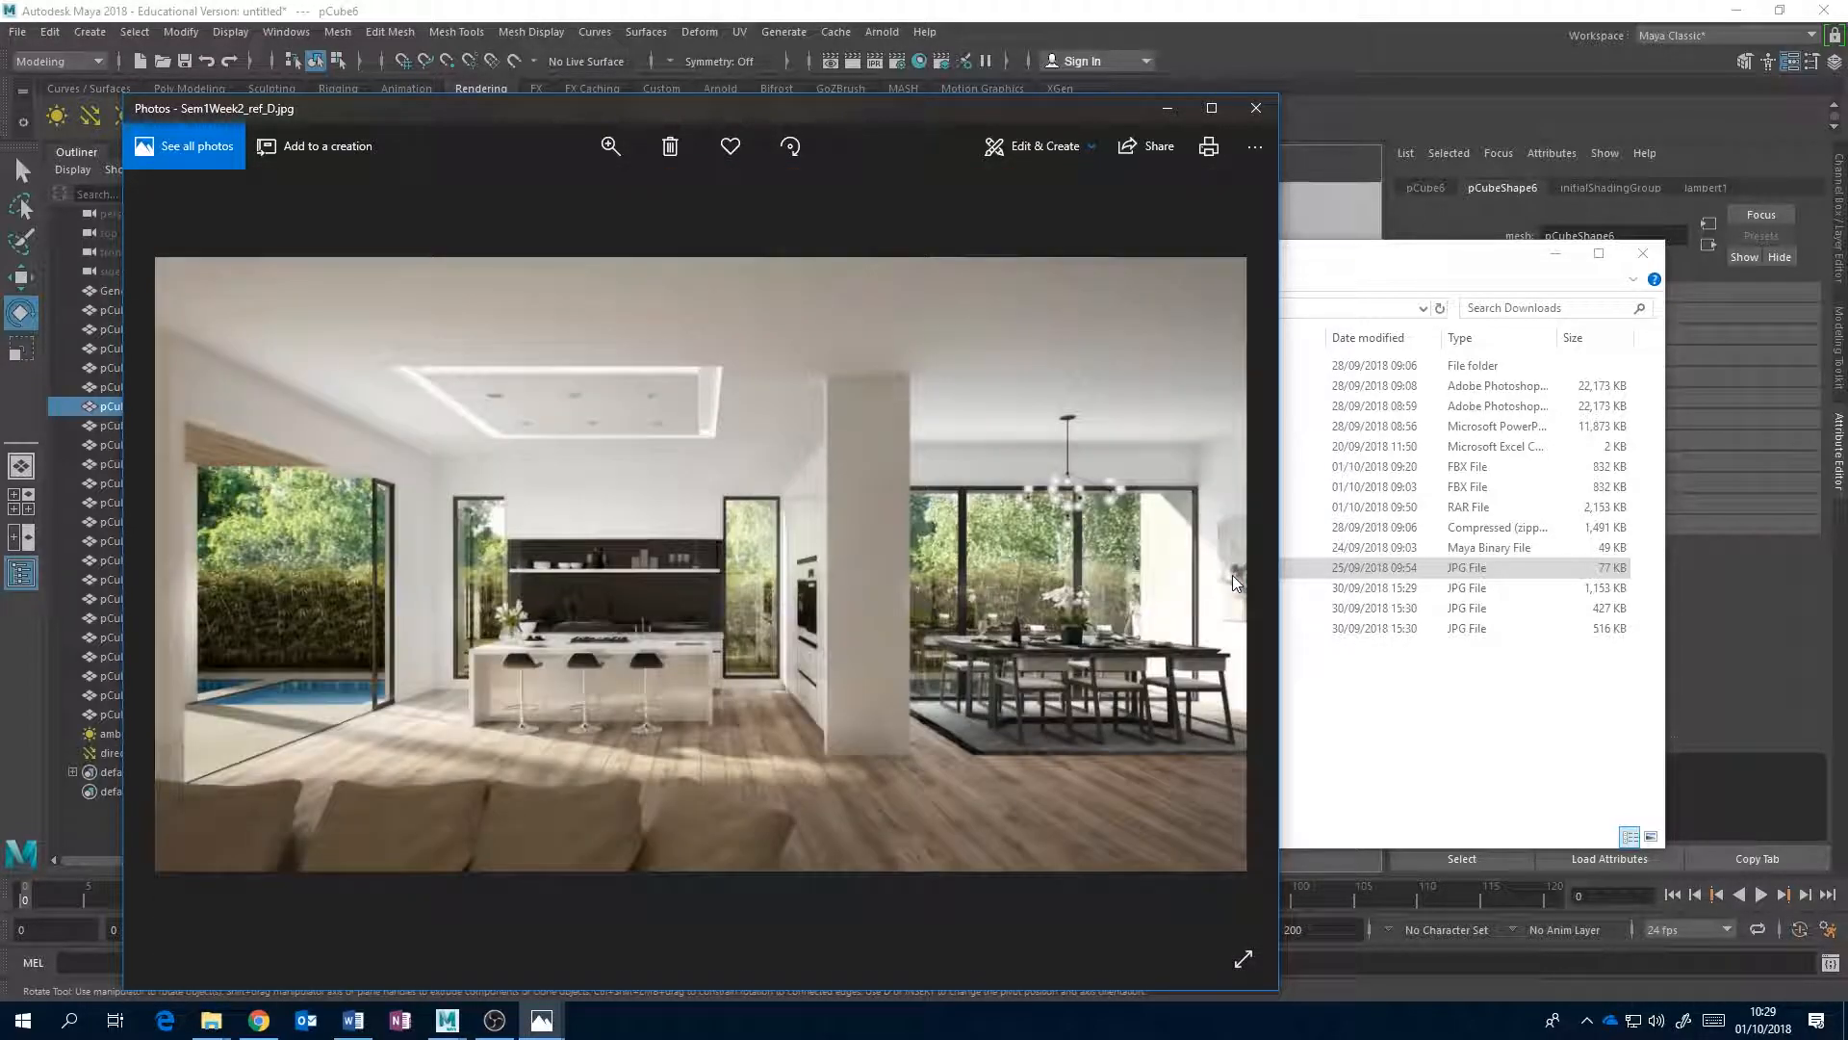